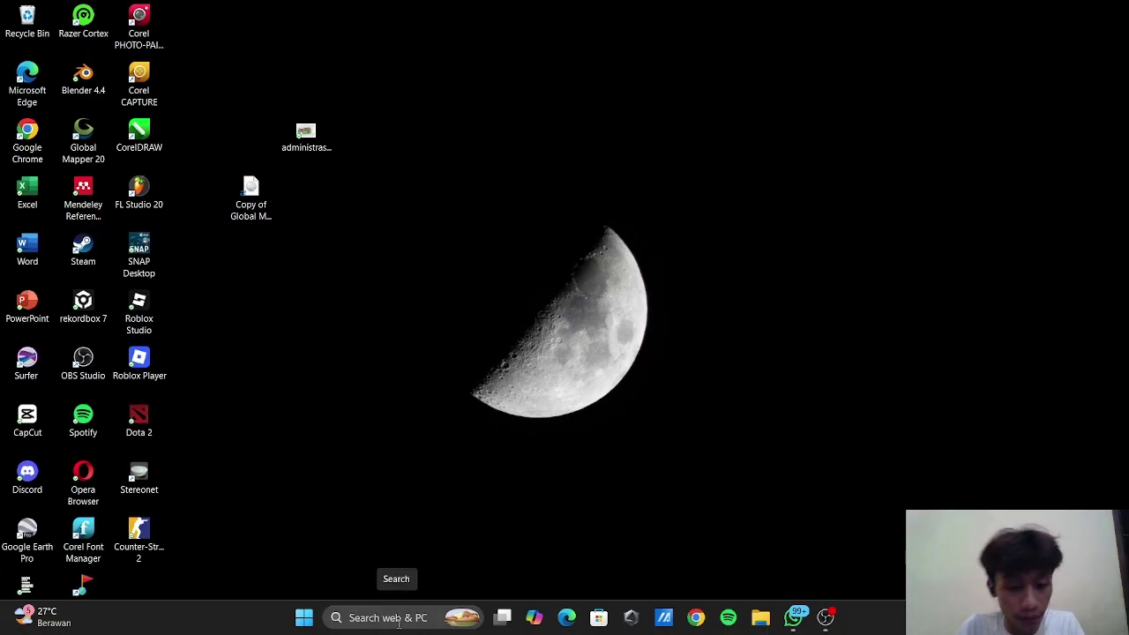
Step: Launch ArcMap 10.8, clear the other window off the screen and dismiss the Getting Started dialog to work in a blank map
left_click(398, 621)
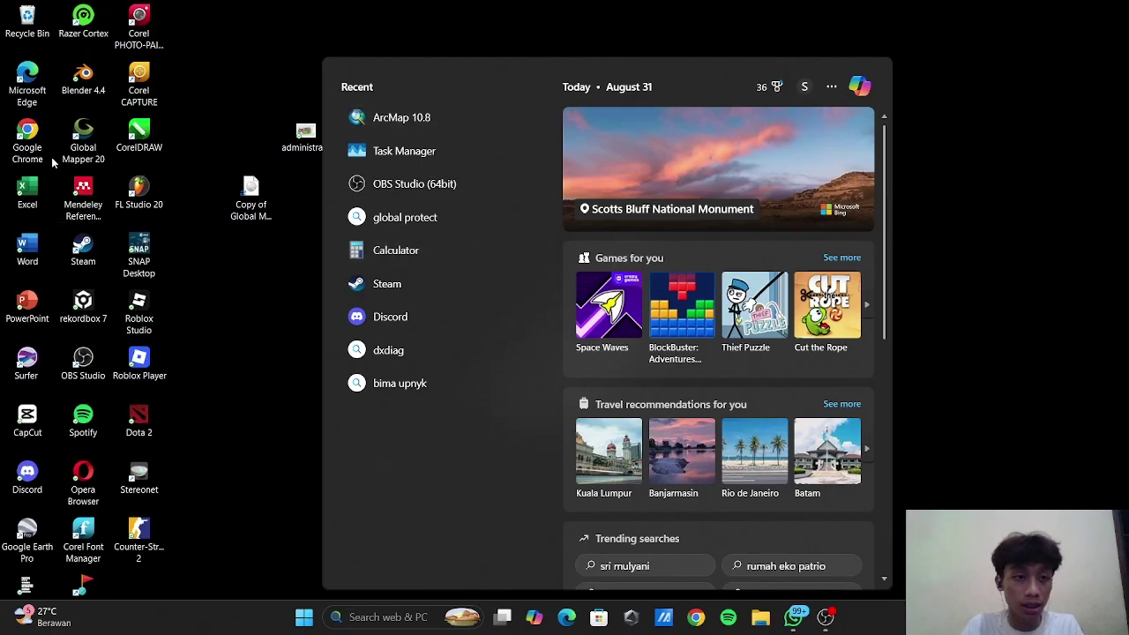
left_click(393, 129)
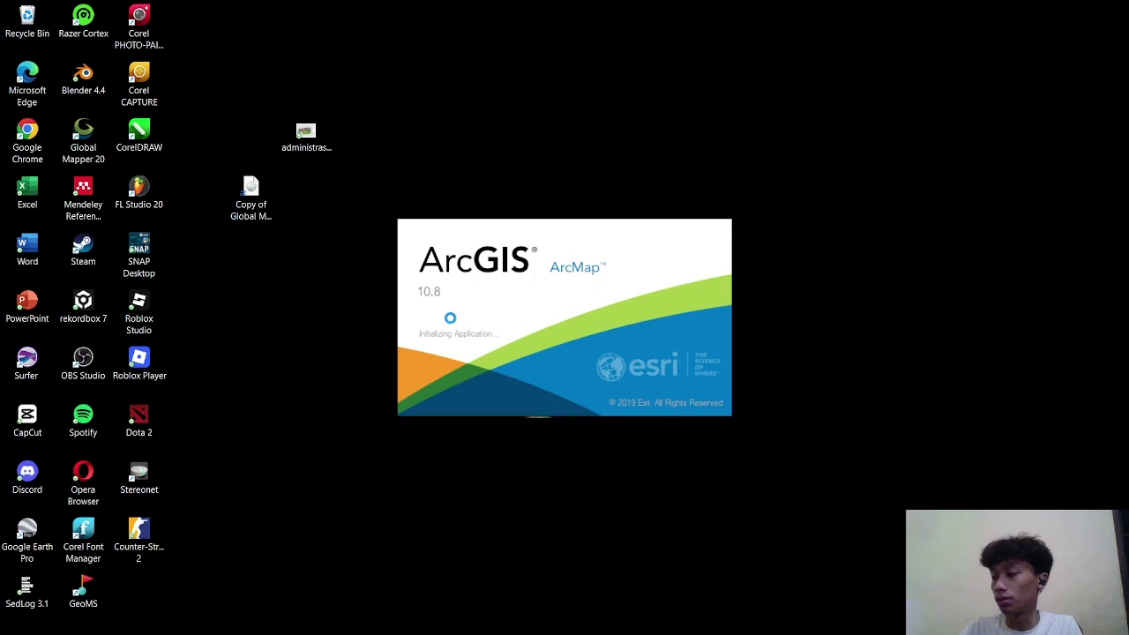
key("alt+Tab")
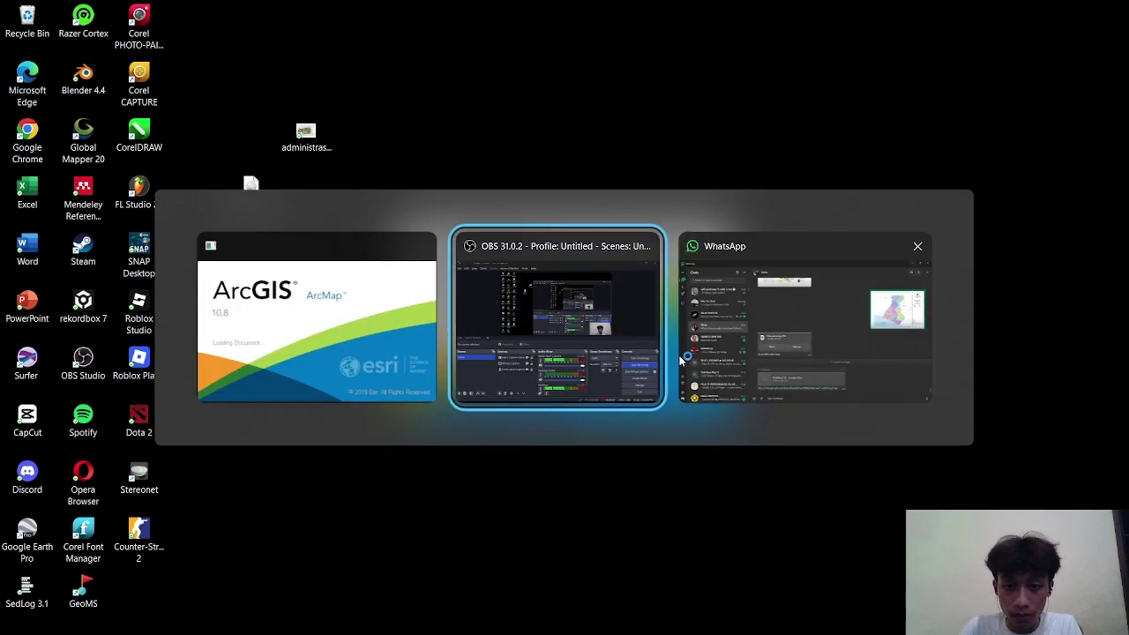
key("alt+Tab")
key("Escape")
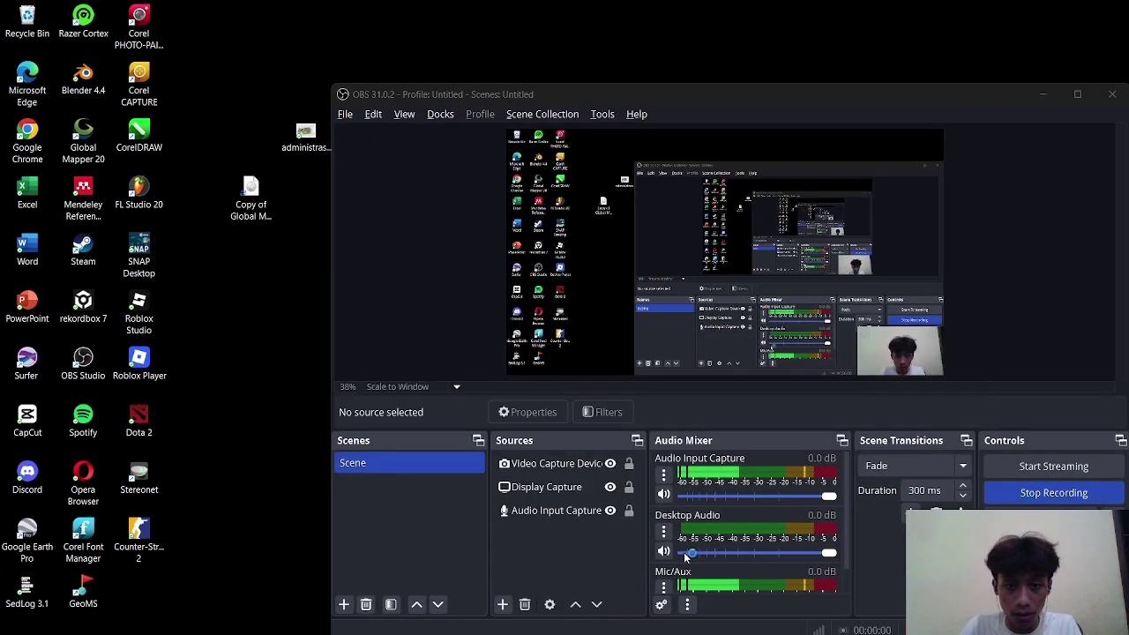
left_click(1043, 94)
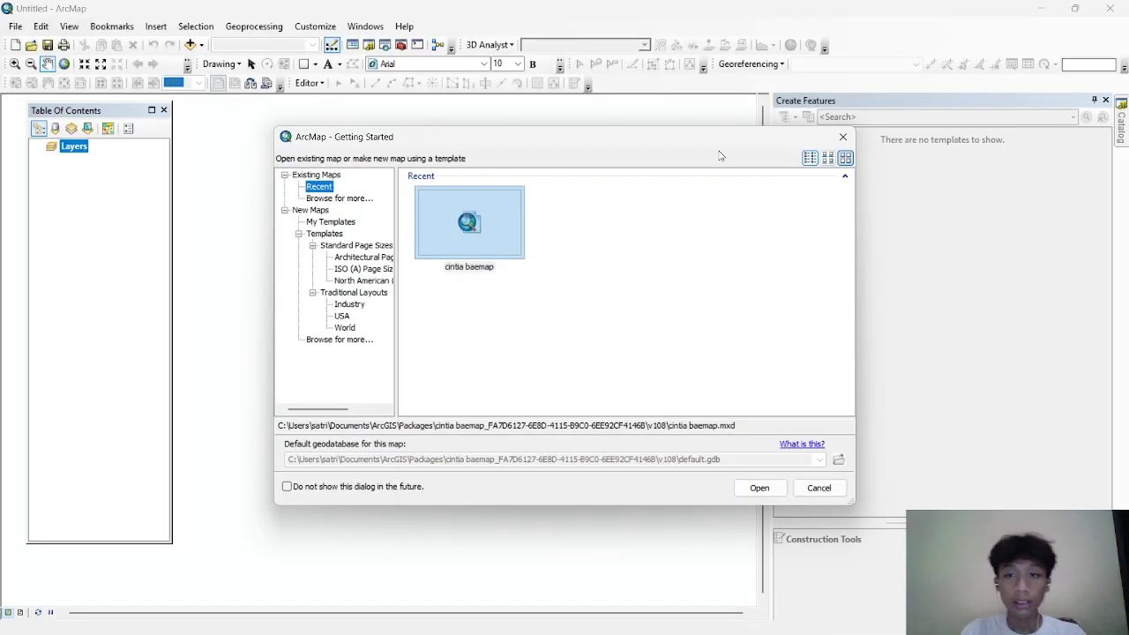
left_click(844, 137)
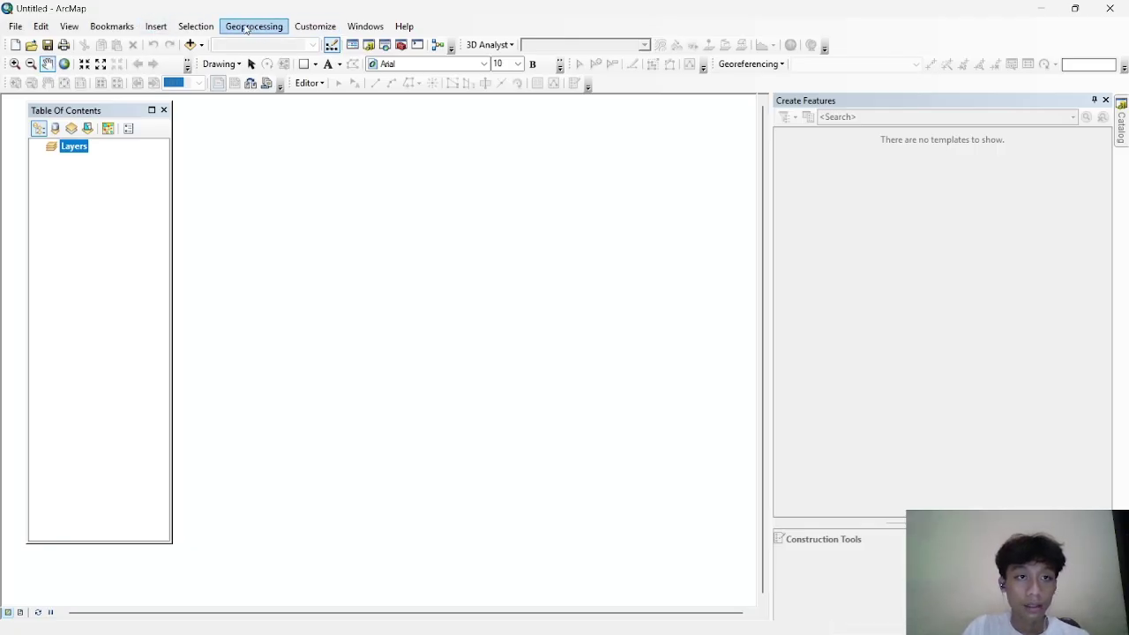
left_click(315, 26)
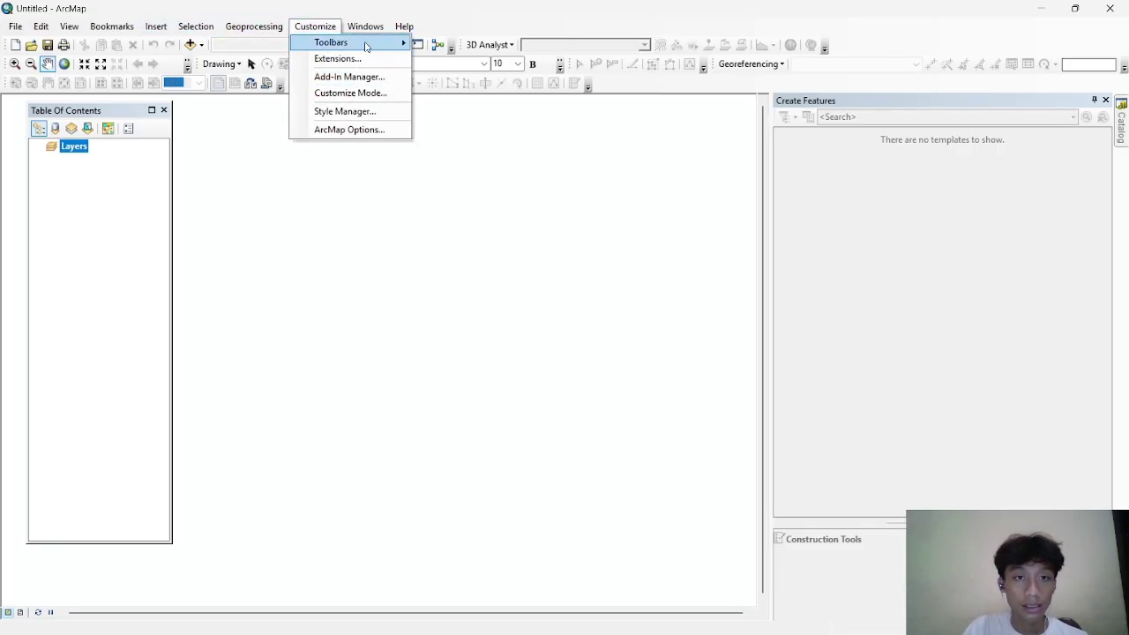
mouse_move(366, 46)
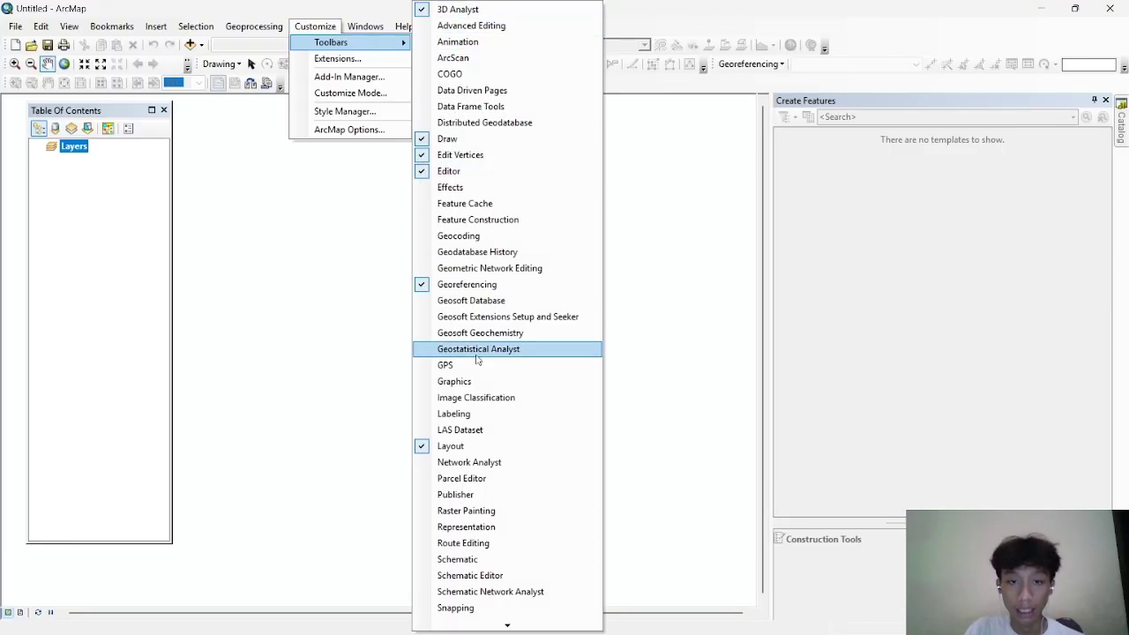
left_click(798, 4)
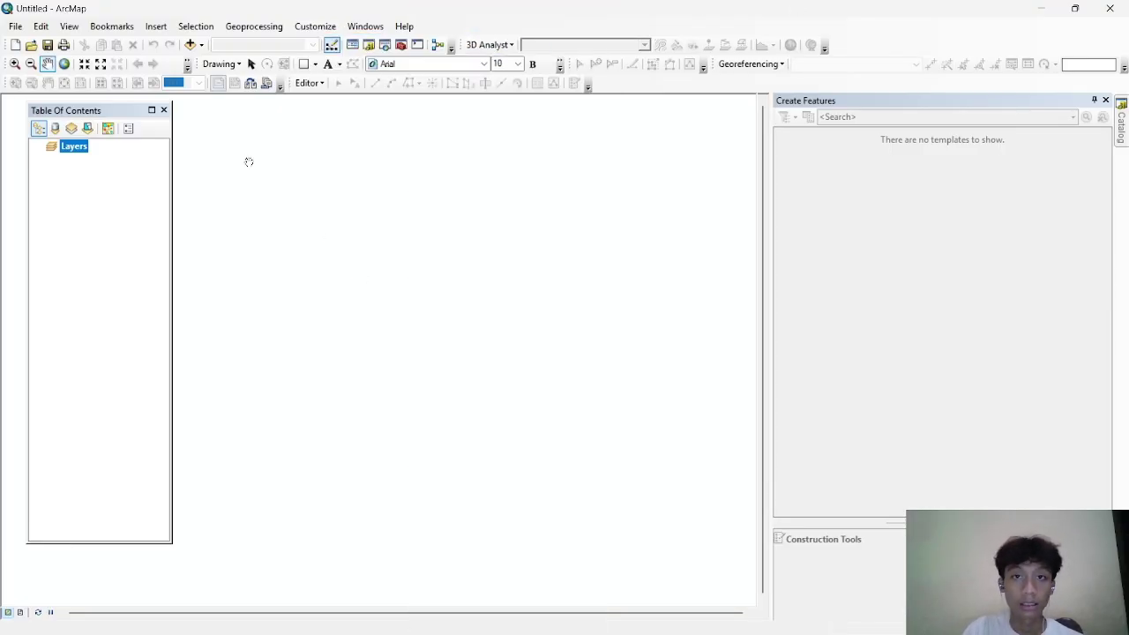
Step: Set the Layers data frame's coordinate system to the favorite WGS 1984 UTM Zone 49S
right_click(77, 151)
left_click(146, 467)
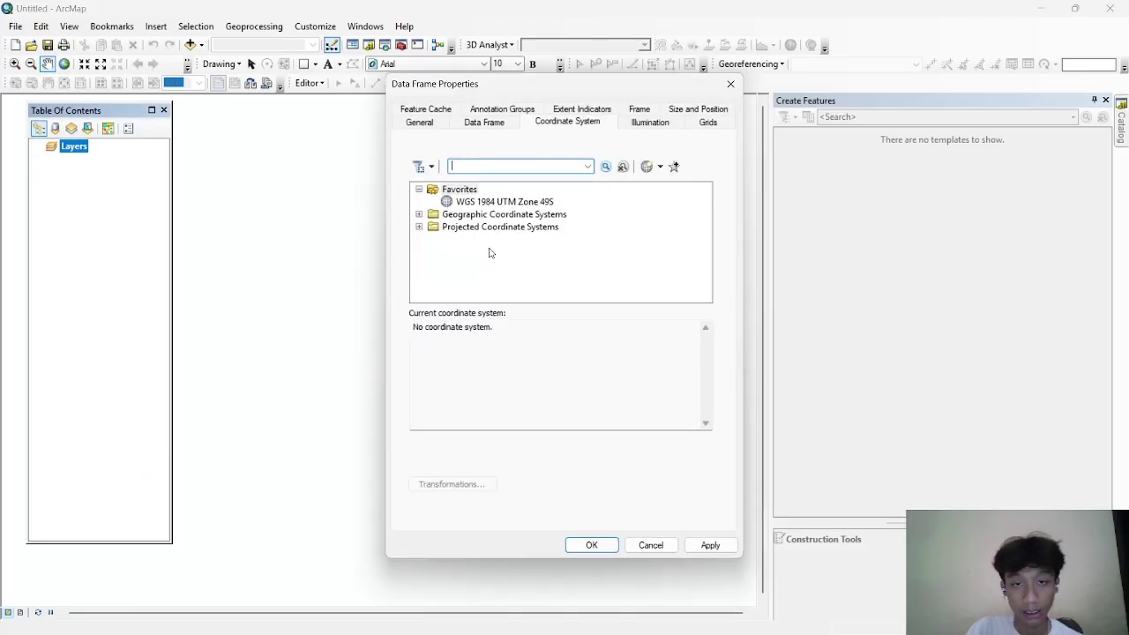
left_click(480, 203)
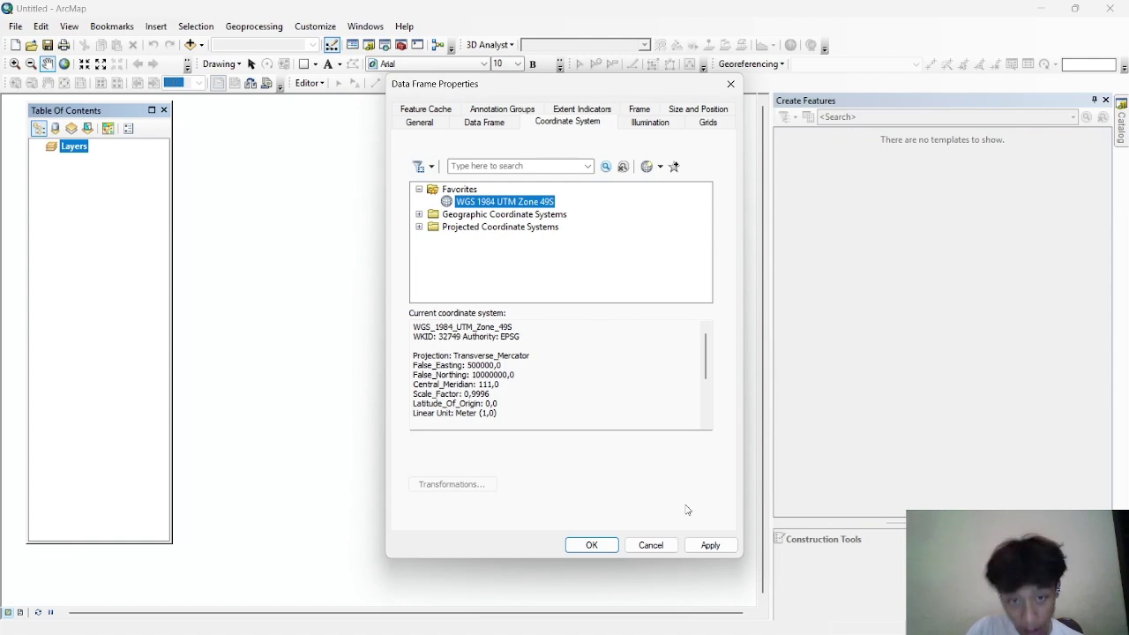
left_click(711, 545)
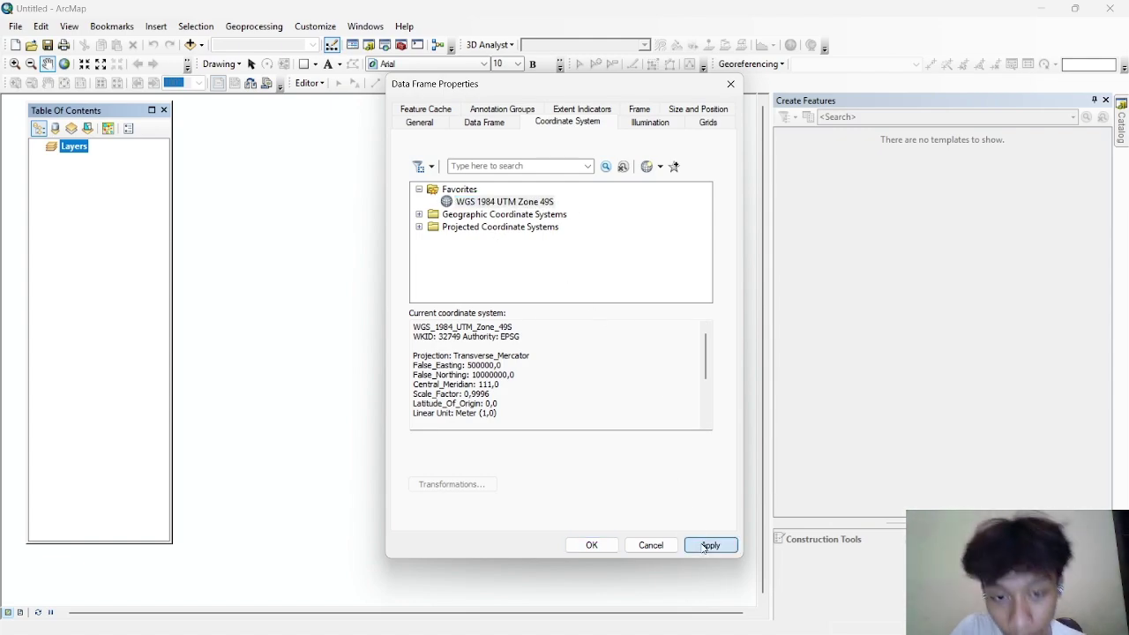
left_click(591, 545)
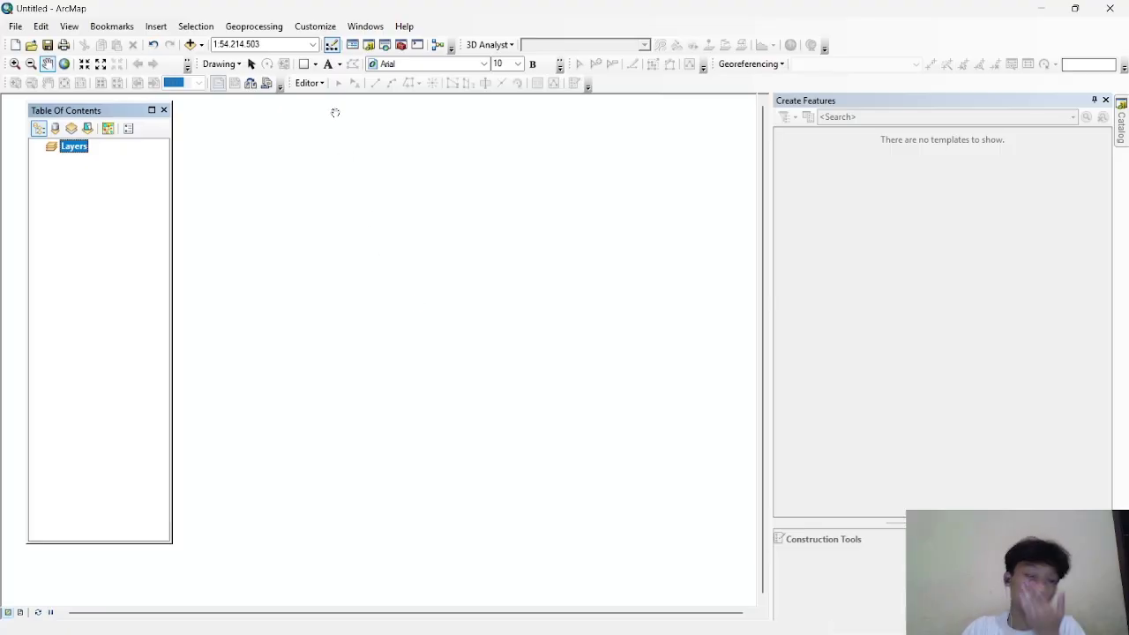
Step: Add the raster administrasi-cilacap-a1-1.jpg from the SIL Nicho folder to the Layers data frame and accept the missing spatial reference
right_click(85, 147)
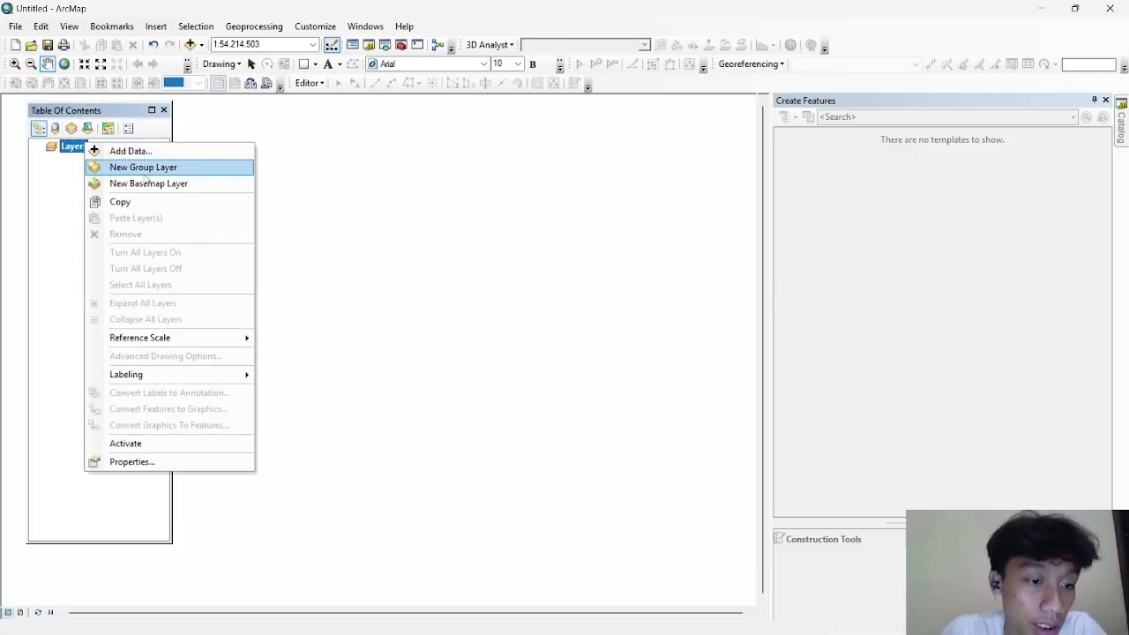
left_click(110, 150)
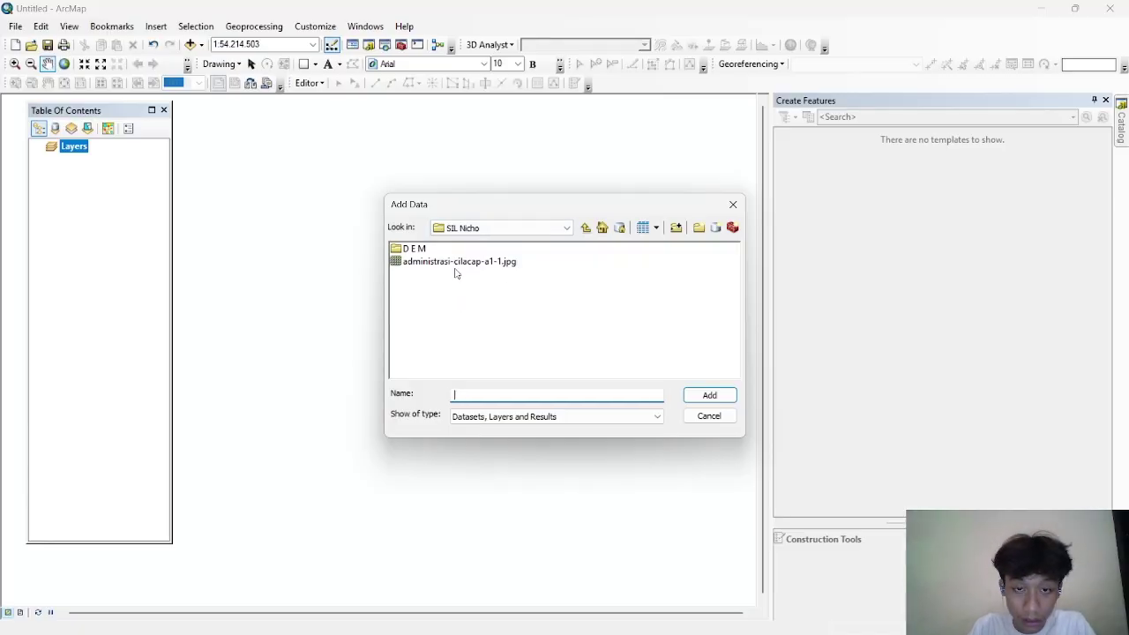
left_click(457, 262)
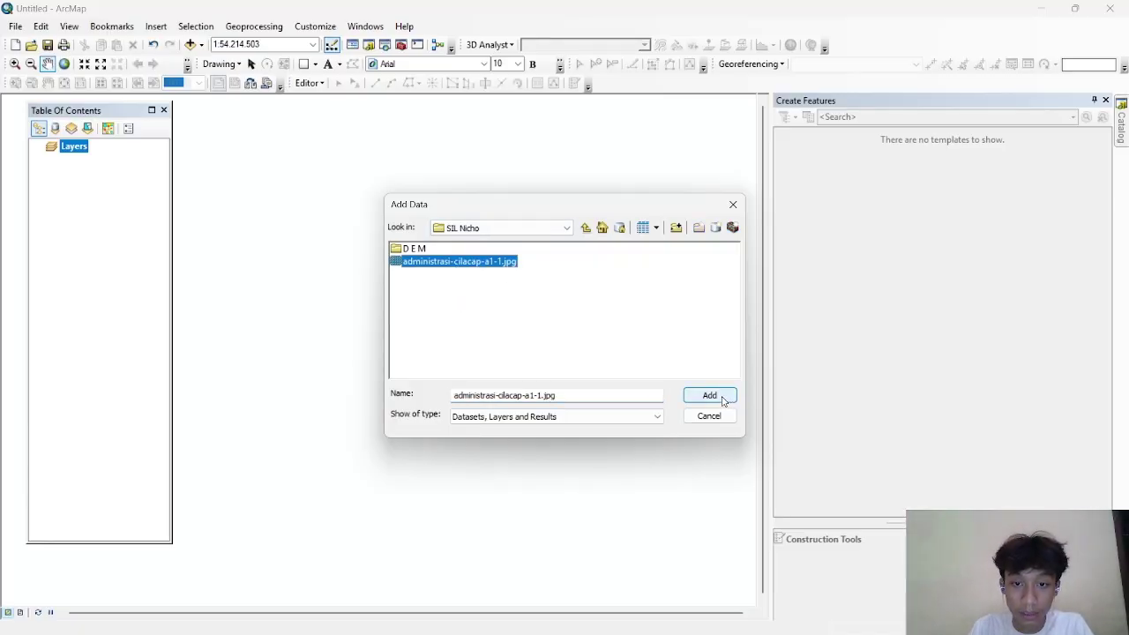
left_click(723, 402)
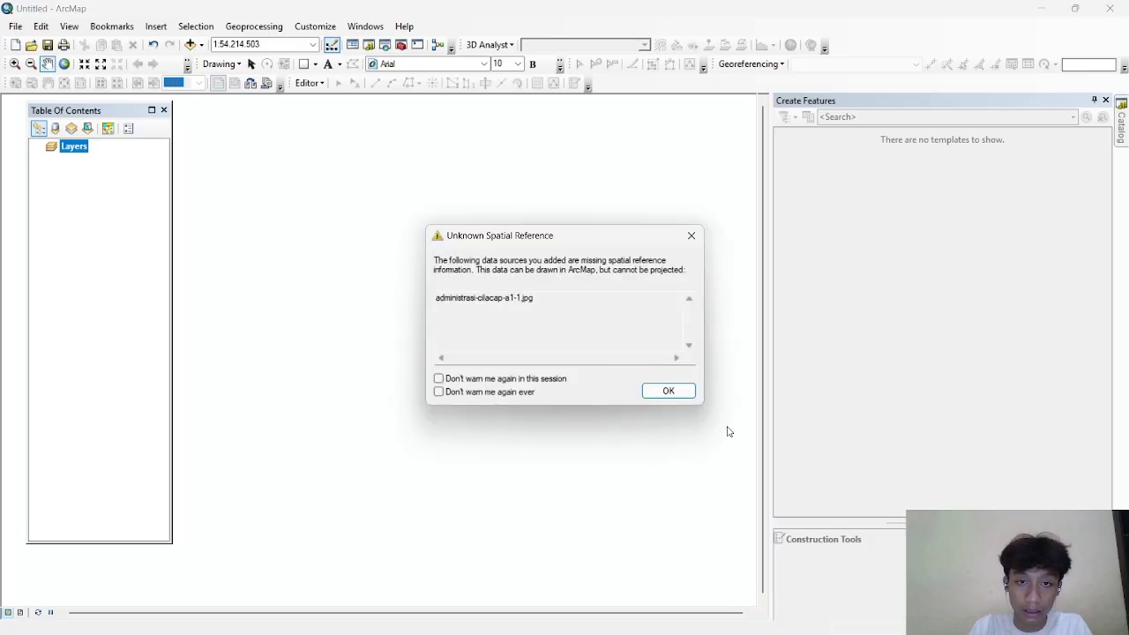
left_click(668, 390)
Step: Start the Add Control Points tool for the Cilacap map image near its 234100 and 9203990 coordinate marks
scroll(378, 335, "up", 5)
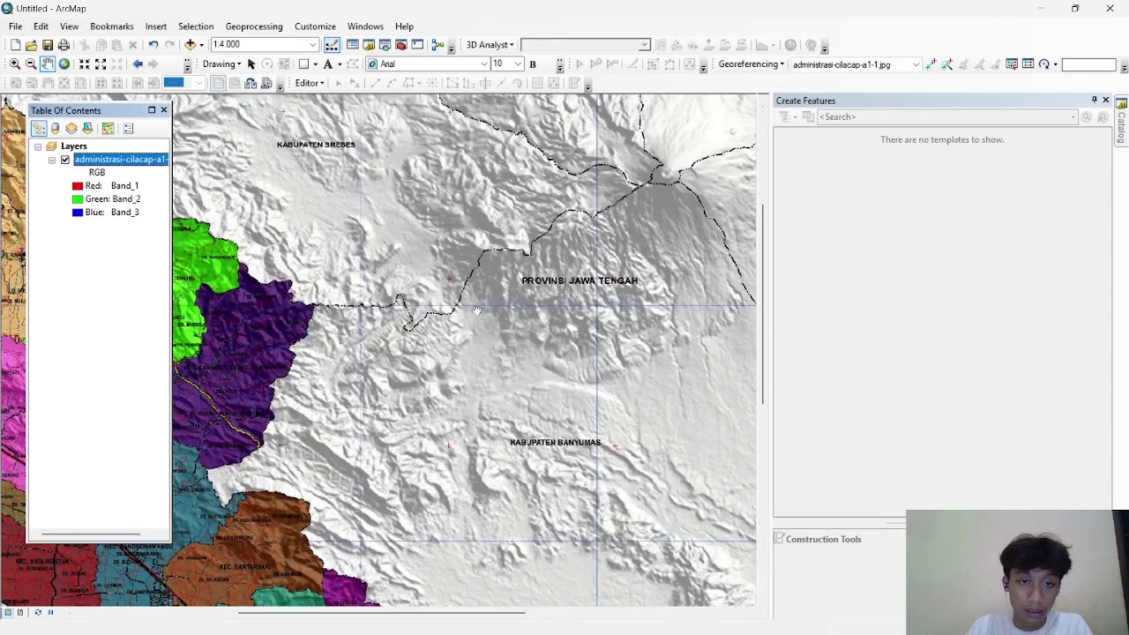
scroll(535, 344, "down", 3)
scroll(370, 264, "up", 6)
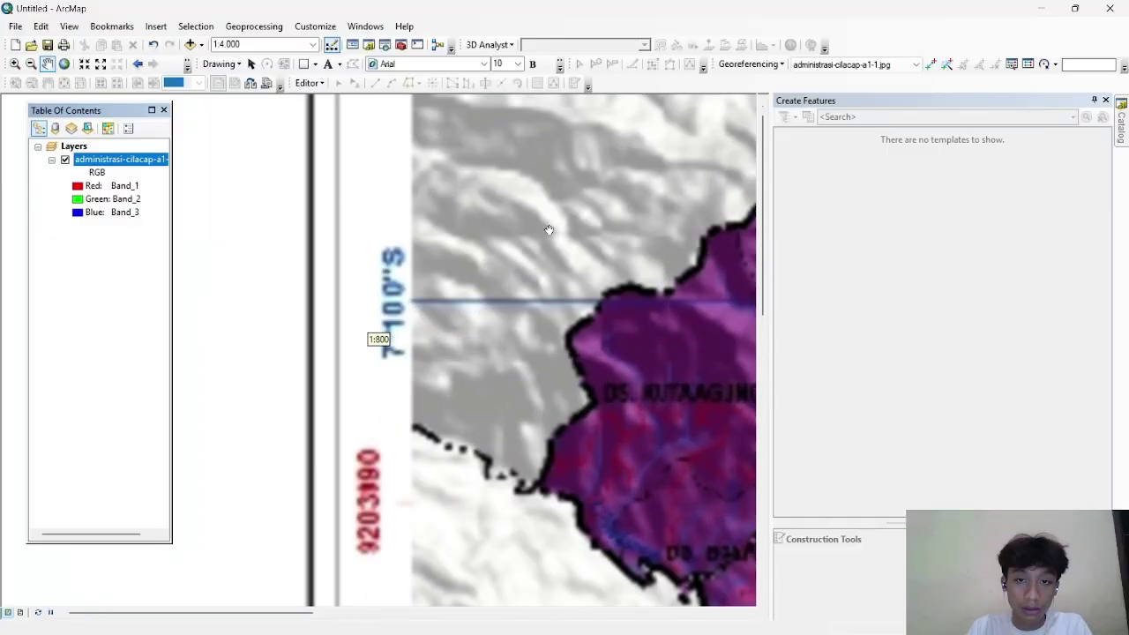
scroll(528, 250, "down", 4)
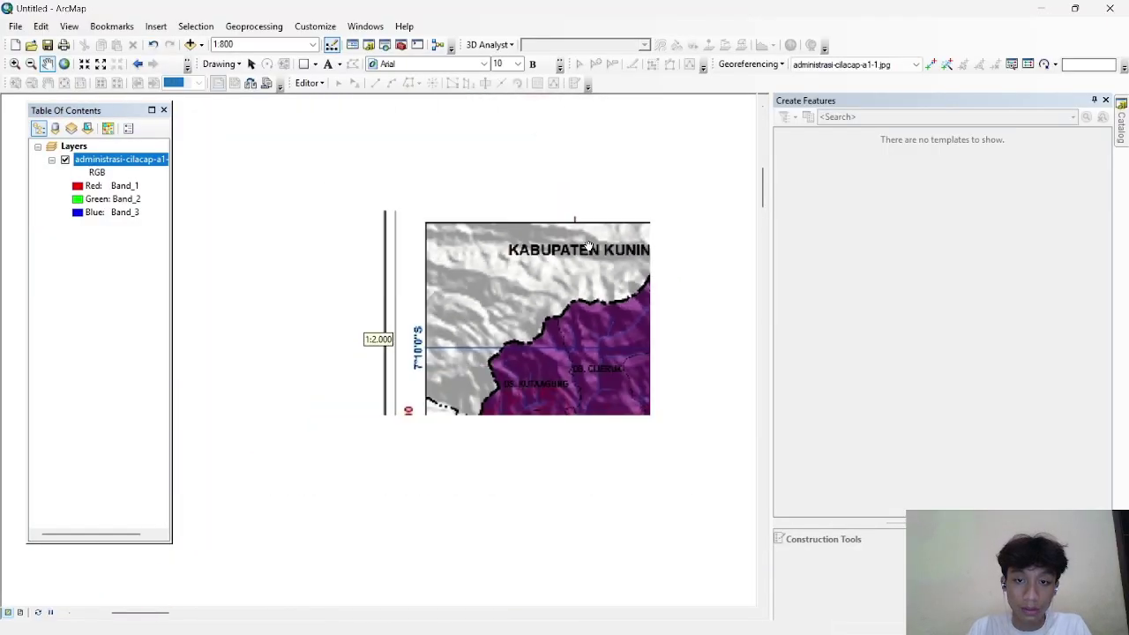
left_click_drag(551, 243, 453, 204)
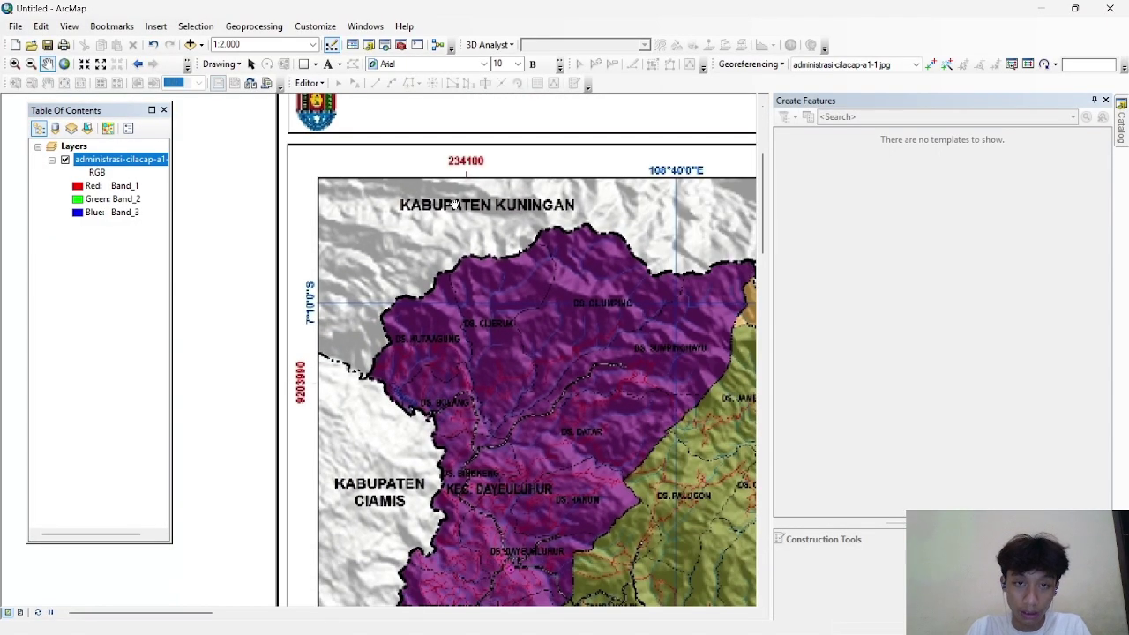
left_click(931, 67)
scroll(533, 273, "up", 2)
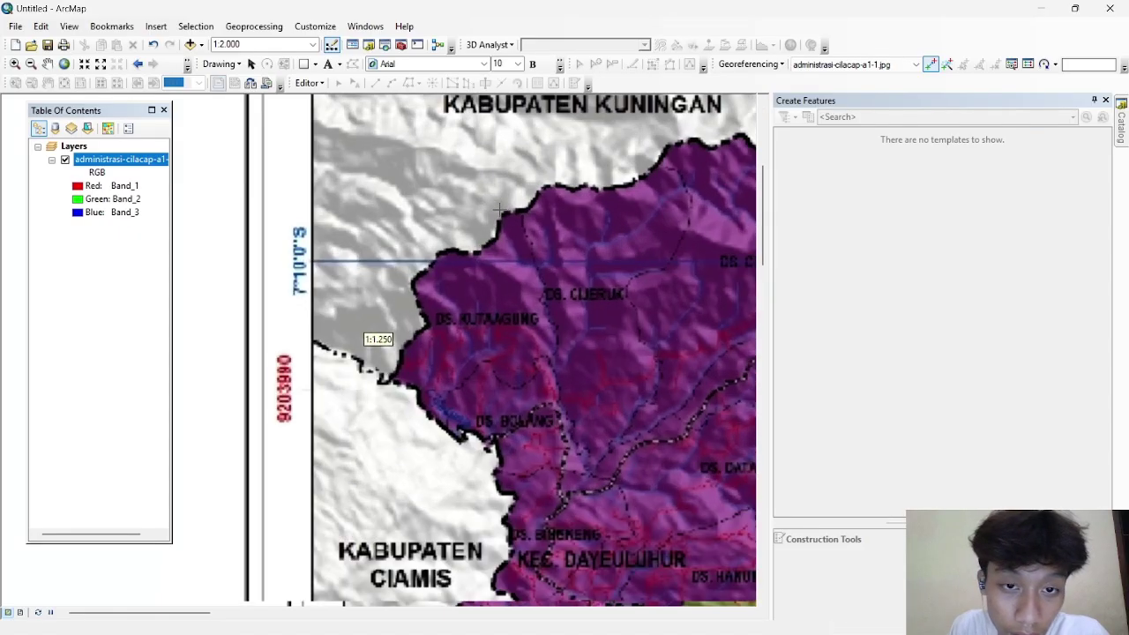
left_click_drag(514, 218, 481, 221)
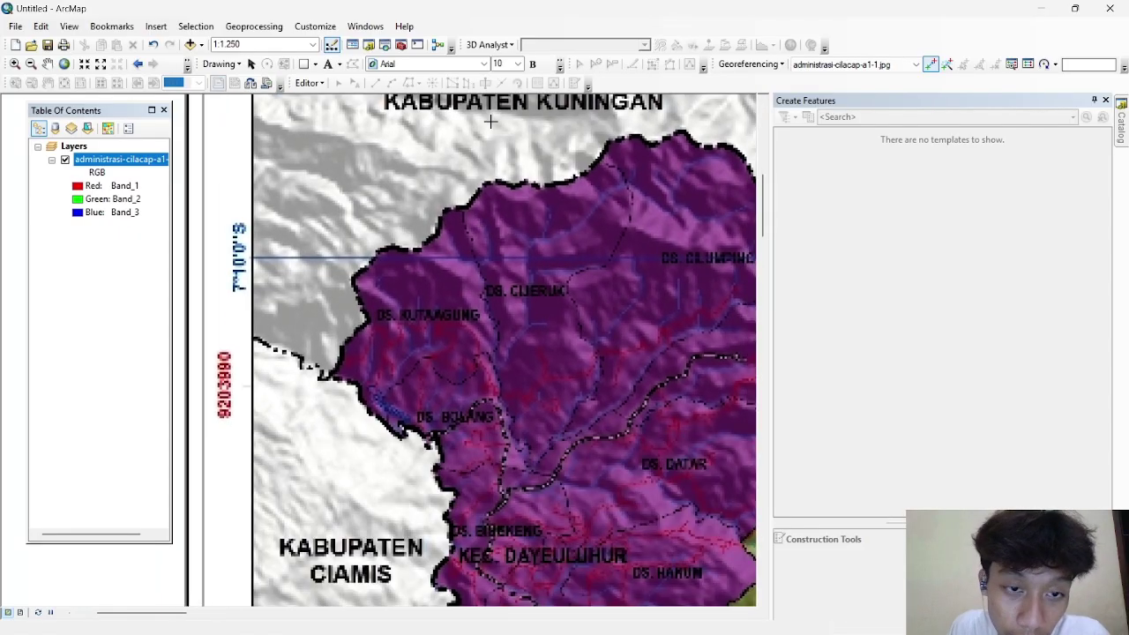
scroll(480, 368, "down", 3)
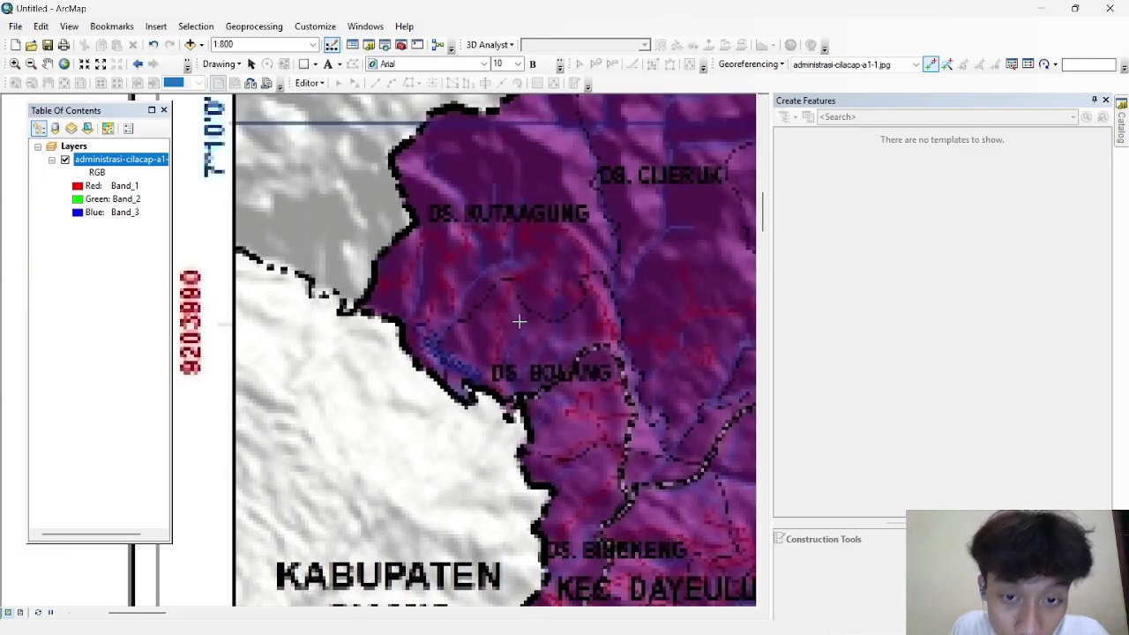
scroll(658, 355, "down", 3)
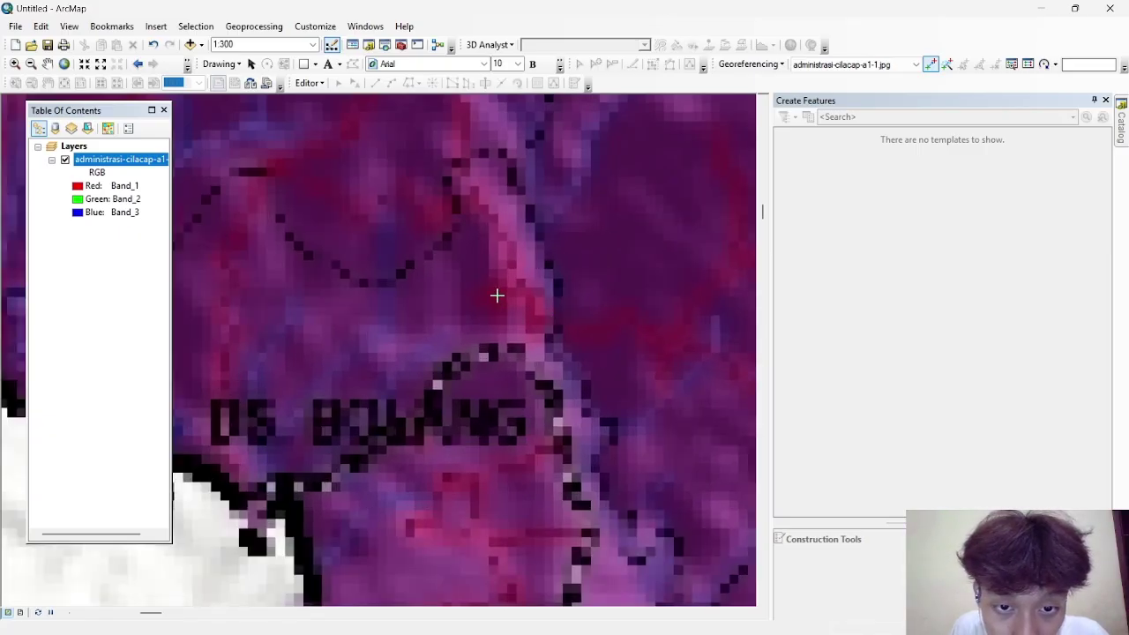
scroll(496, 296, "up", 5)
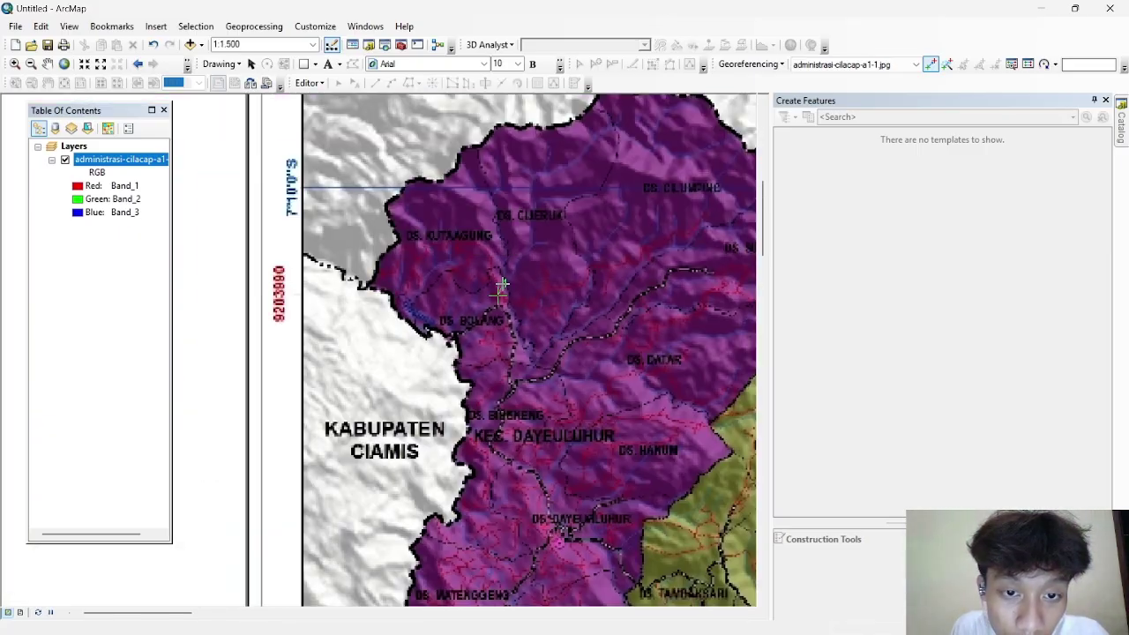
right_click(526, 268)
left_click(552, 308)
Step: Add a control point where the map's 234100 and 9203990 coordinate marks meet, entering X 234100 and Y 9203990
scroll(496, 294, "down", 4)
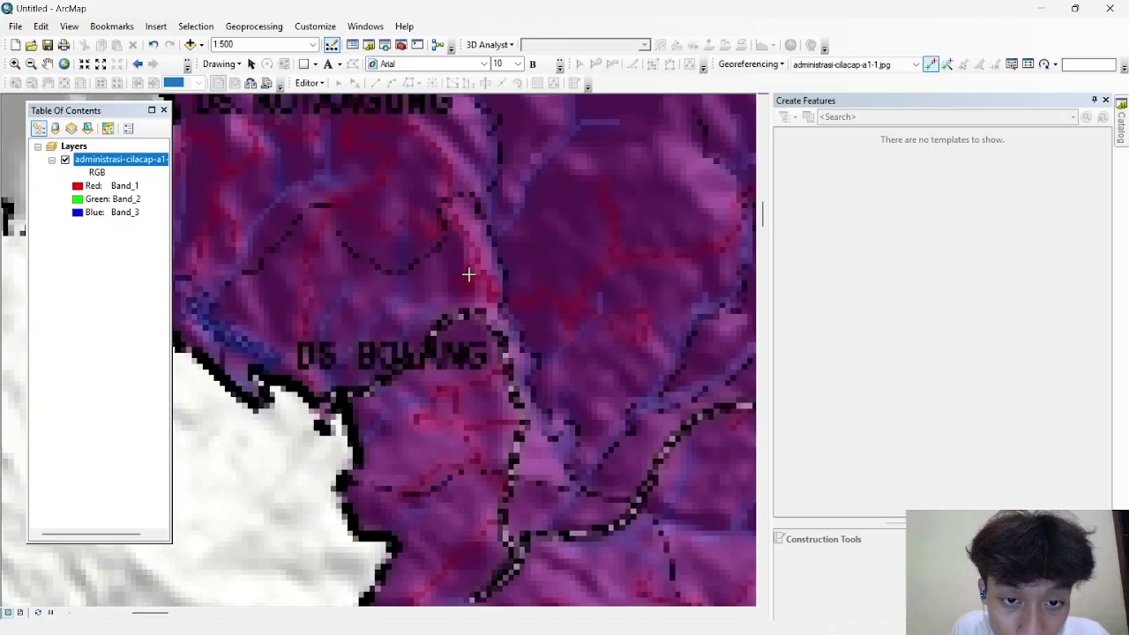
scroll(491, 264, "up", 4)
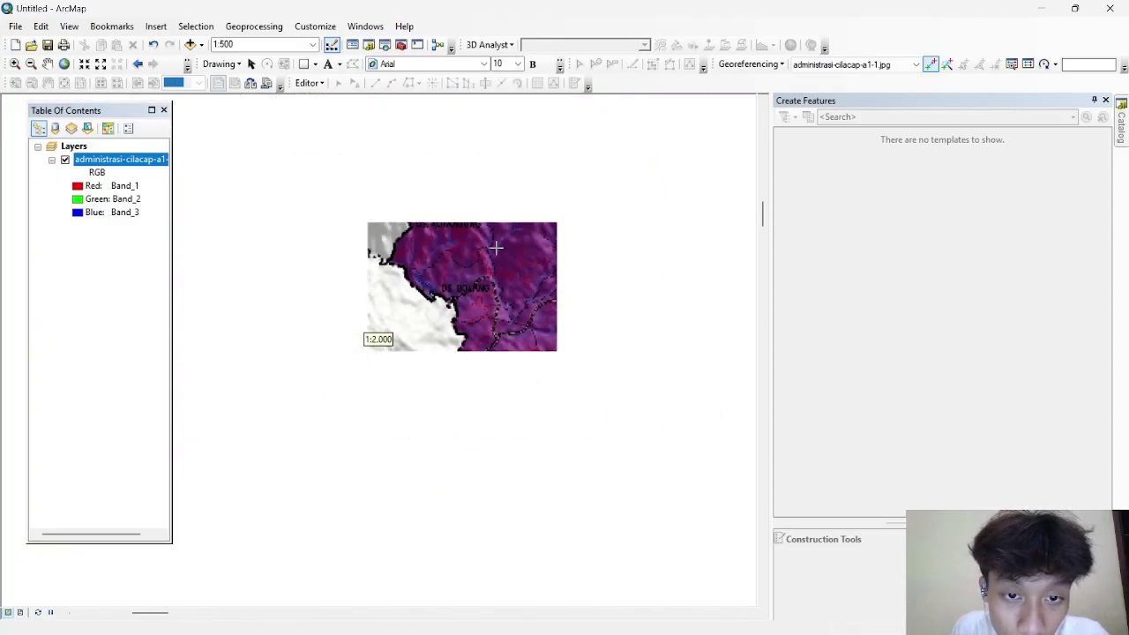
left_click_drag(504, 172, 452, 386)
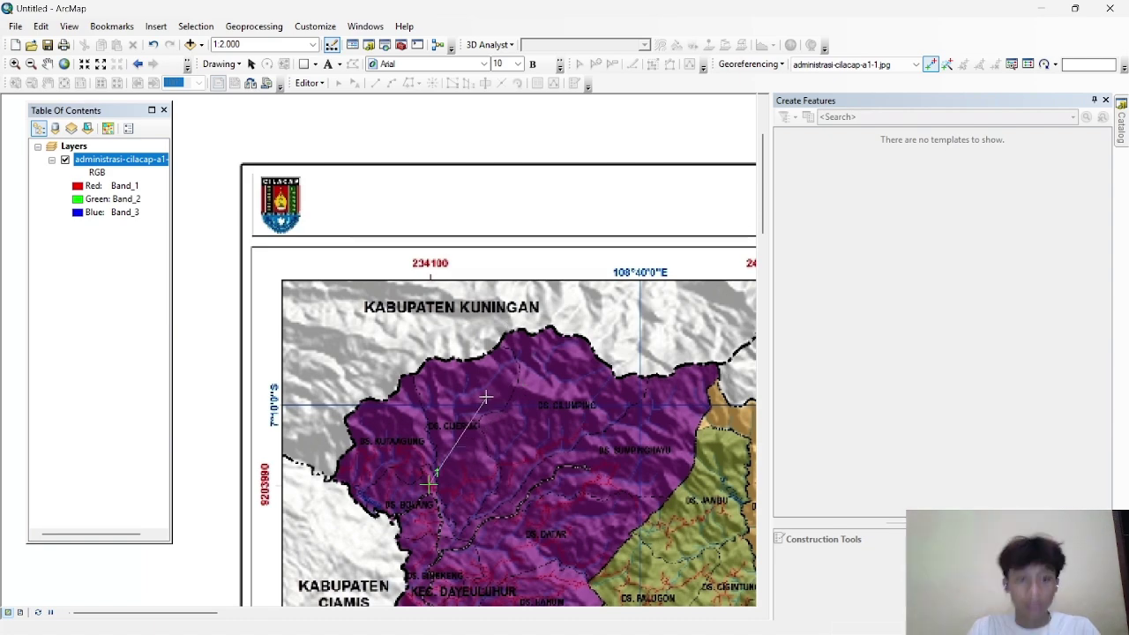
right_click(476, 412)
left_click(529, 418)
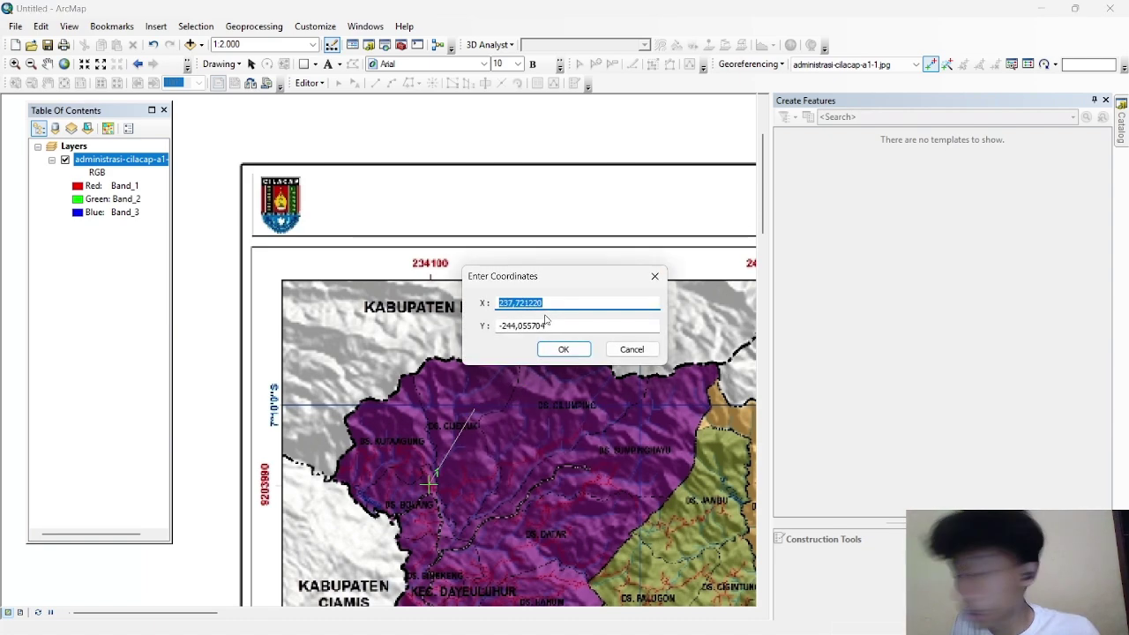
key("BackSpace")
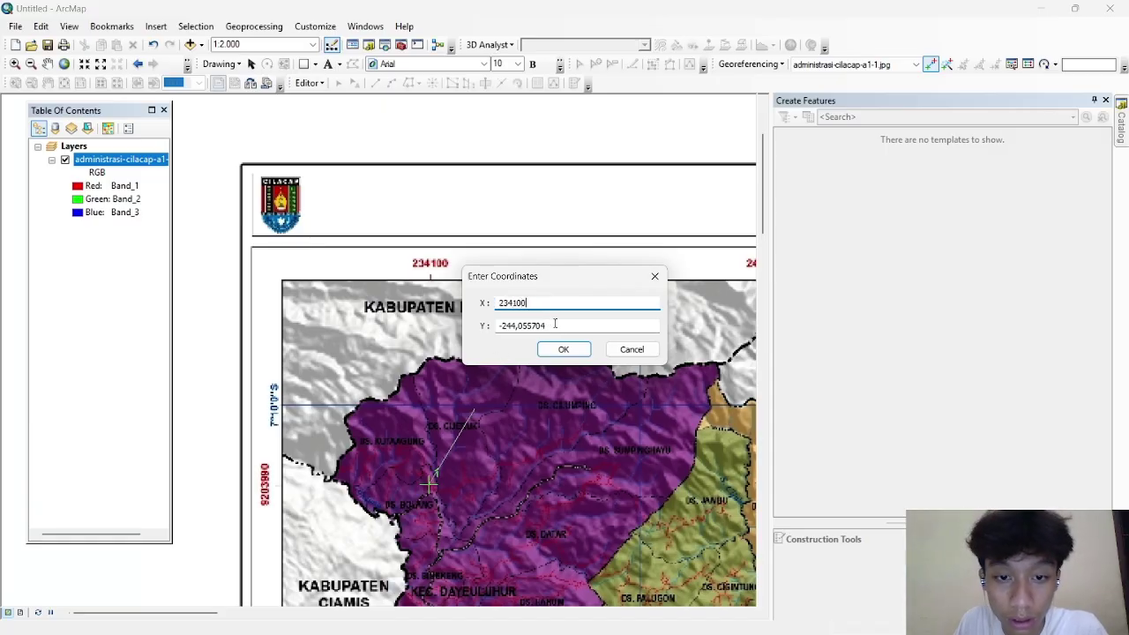
key("Tab")
key("BackSpace")
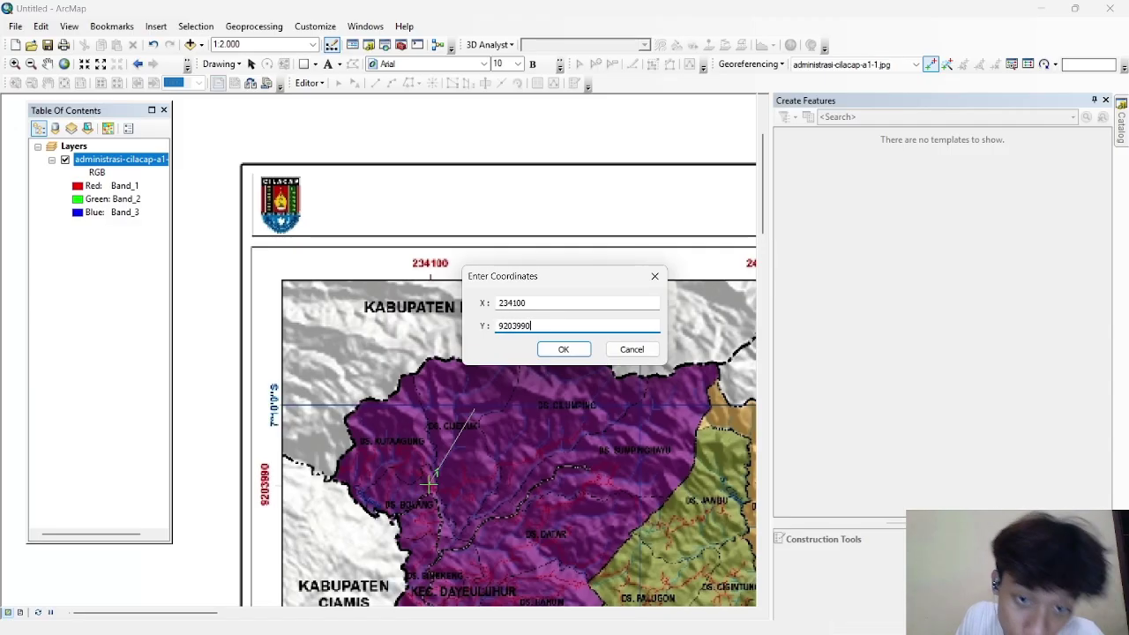
left_click(564, 349)
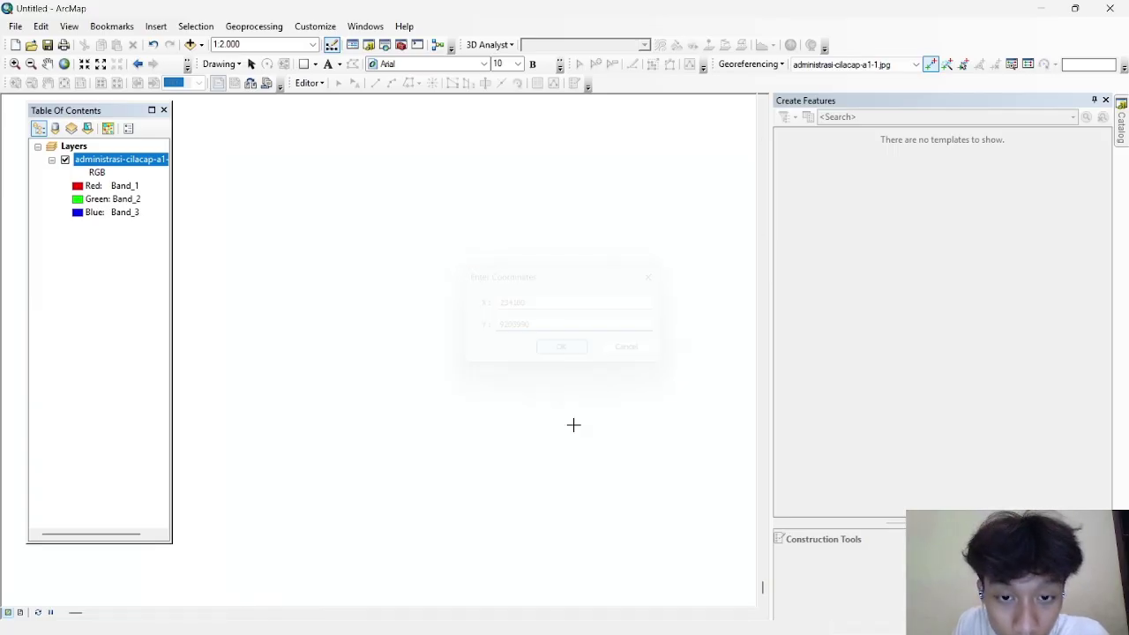
right_click(107, 160)
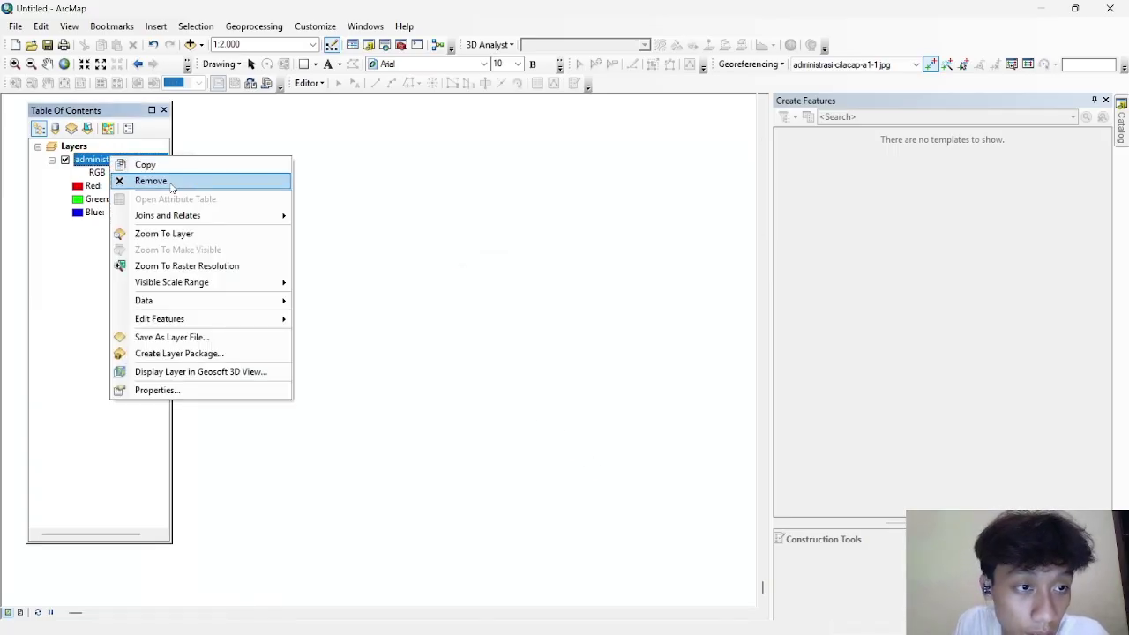
left_click(212, 234)
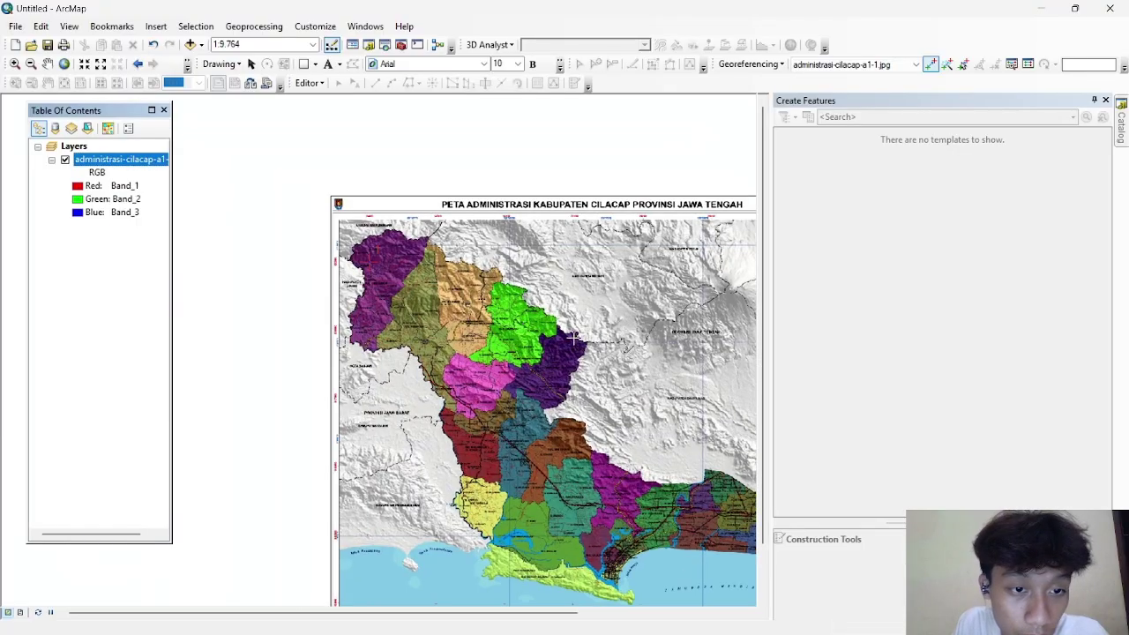
Step: Place a second control point's source on the map's faint red cross where the 312100 and 9138990 coordinate marks meet
scroll(635, 388, "down", 5)
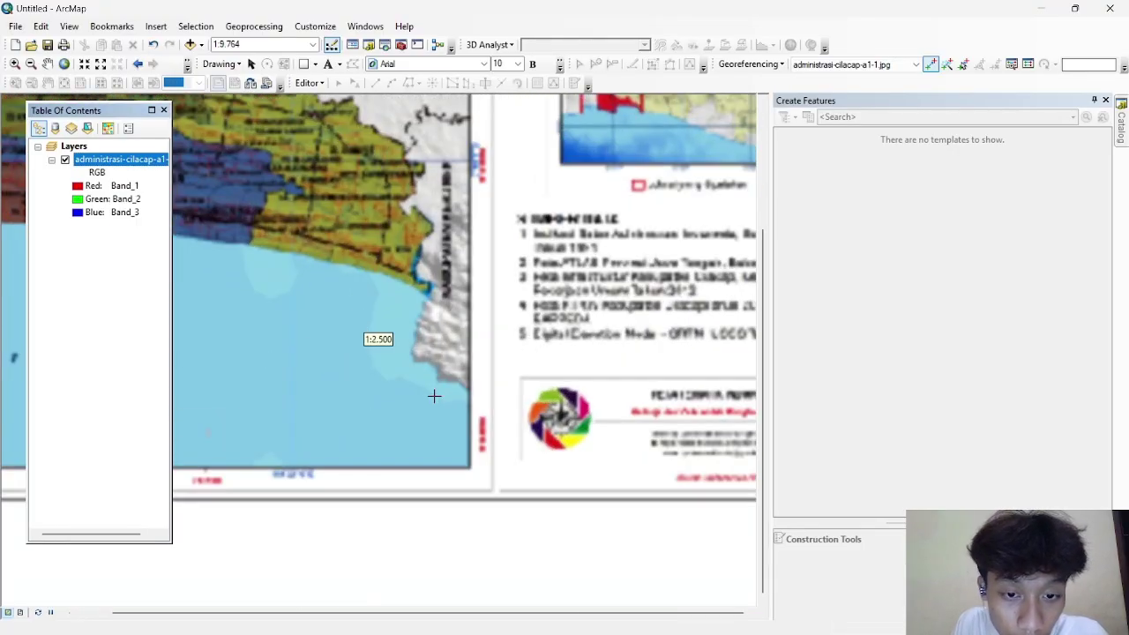
scroll(391, 347, "down", 2)
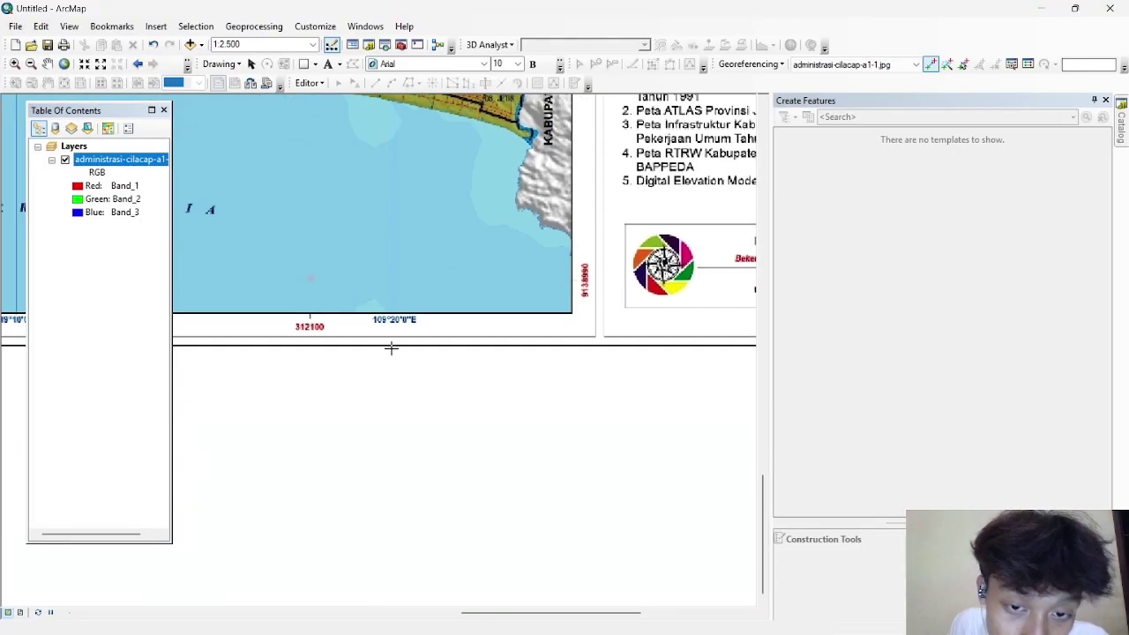
scroll(453, 292, "down", 1)
scroll(609, 321, "up", 2)
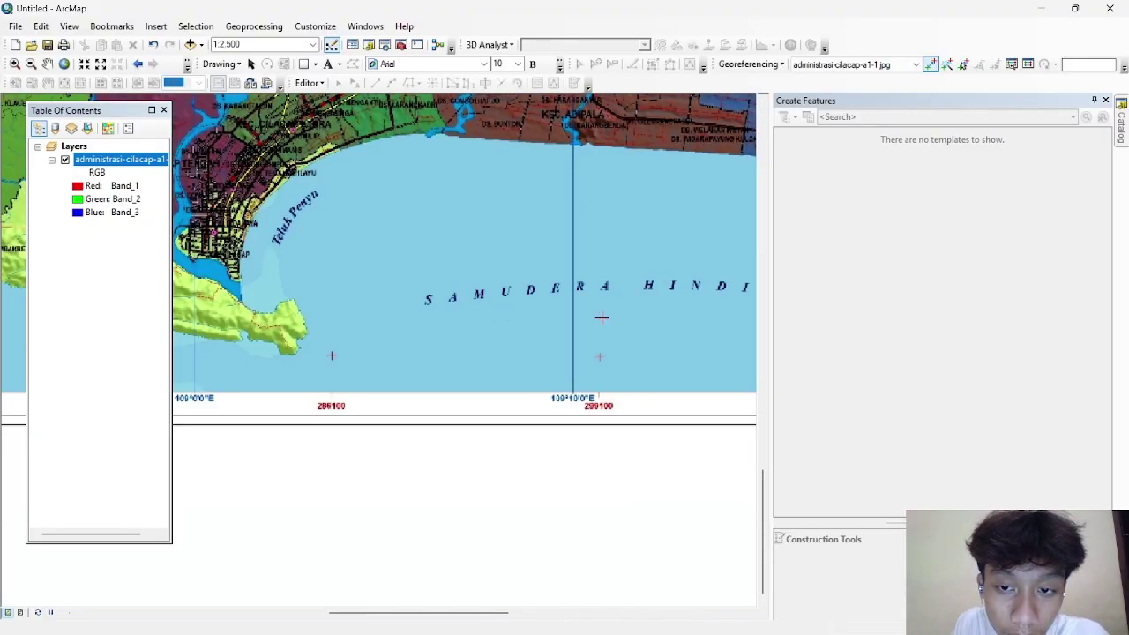
scroll(467, 320, "down", 1)
scroll(411, 275, "down", 1)
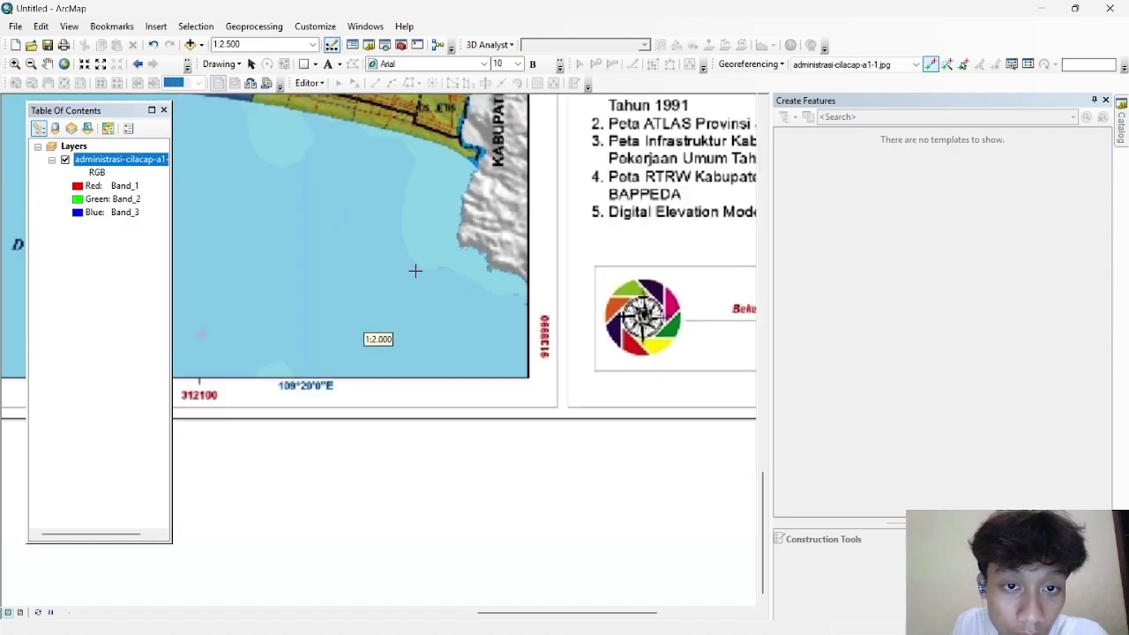
scroll(356, 247, "up", 3)
scroll(442, 313, "down", 2)
scroll(442, 314, "down", 4)
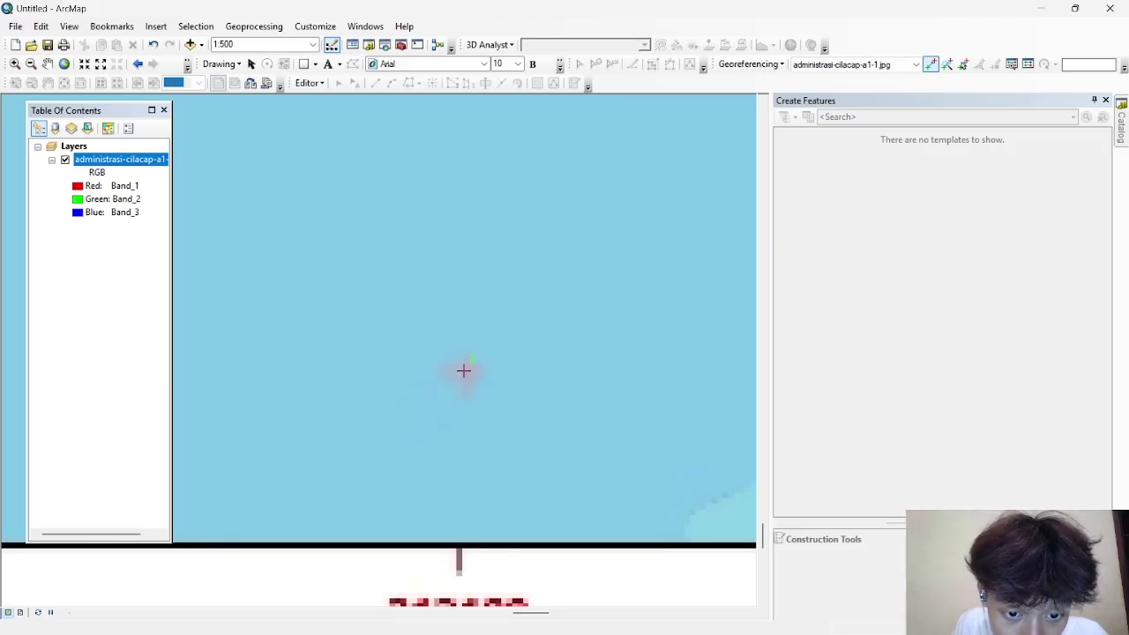
scroll(426, 420, "up", 3)
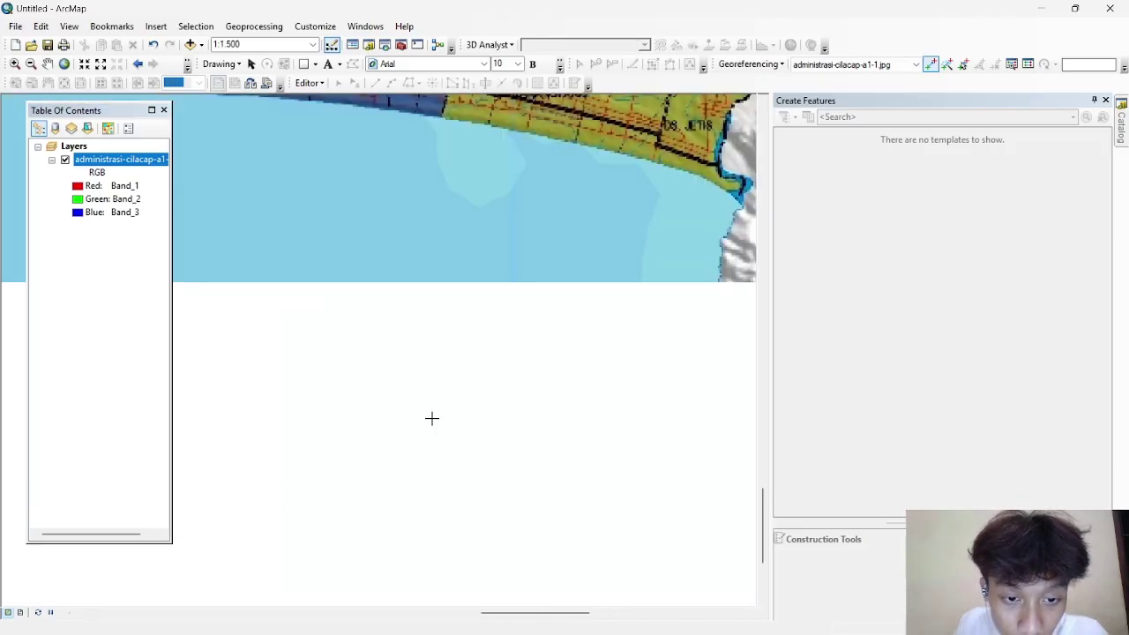
scroll(479, 433, "up", 1)
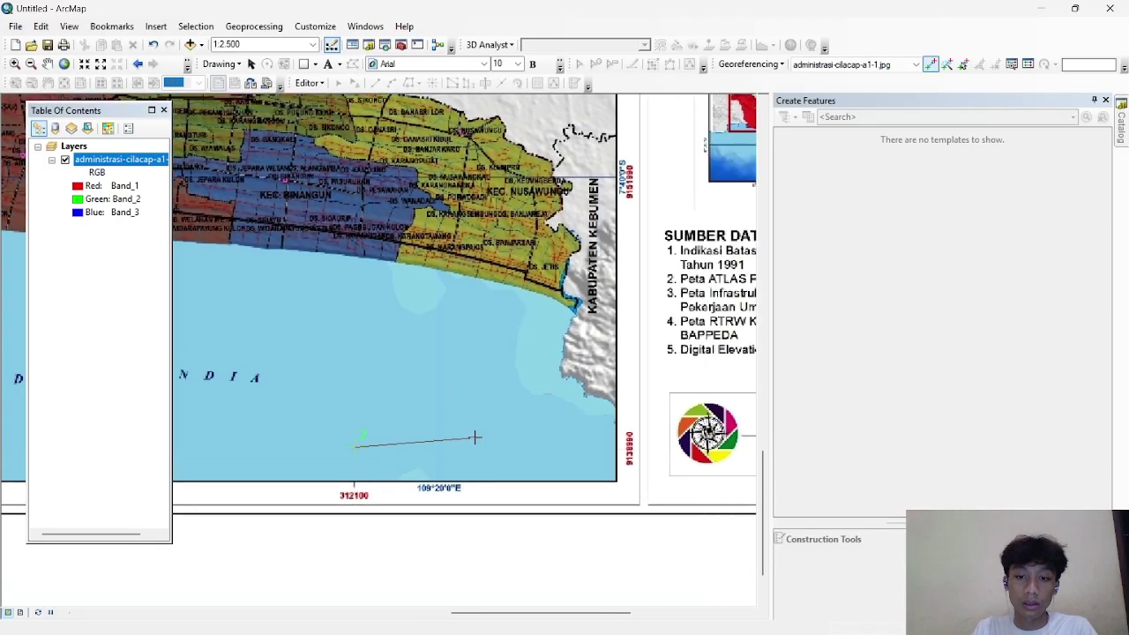
Step: Enter the second control point's coordinates as X 312100 and Y 9138990
right_click(475, 439)
left_click(512, 444)
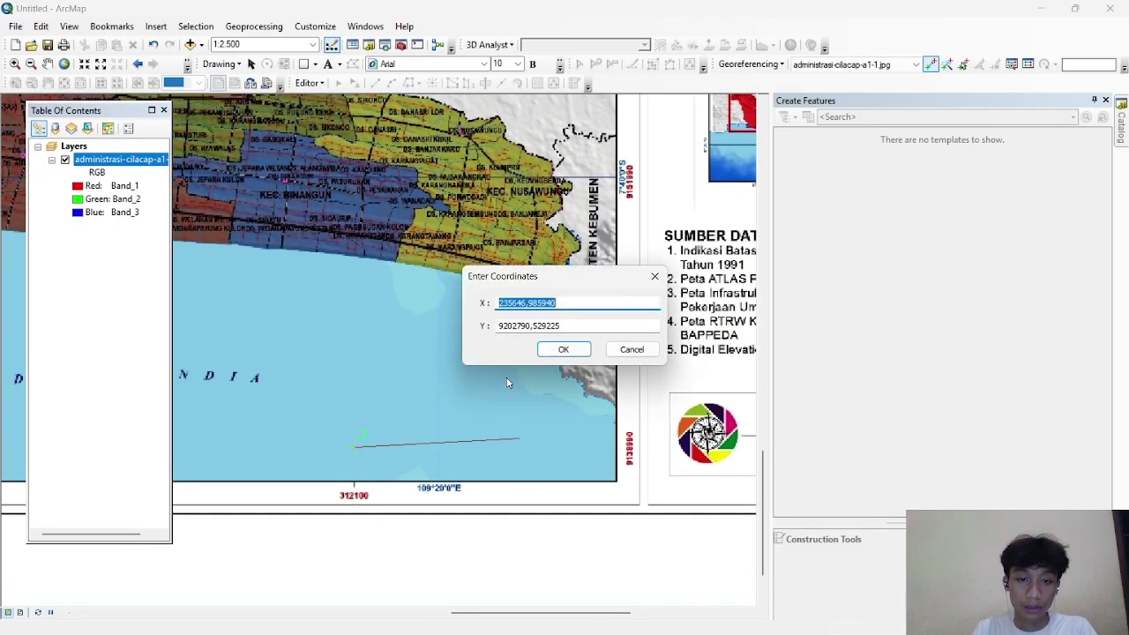
key("BackSpace")
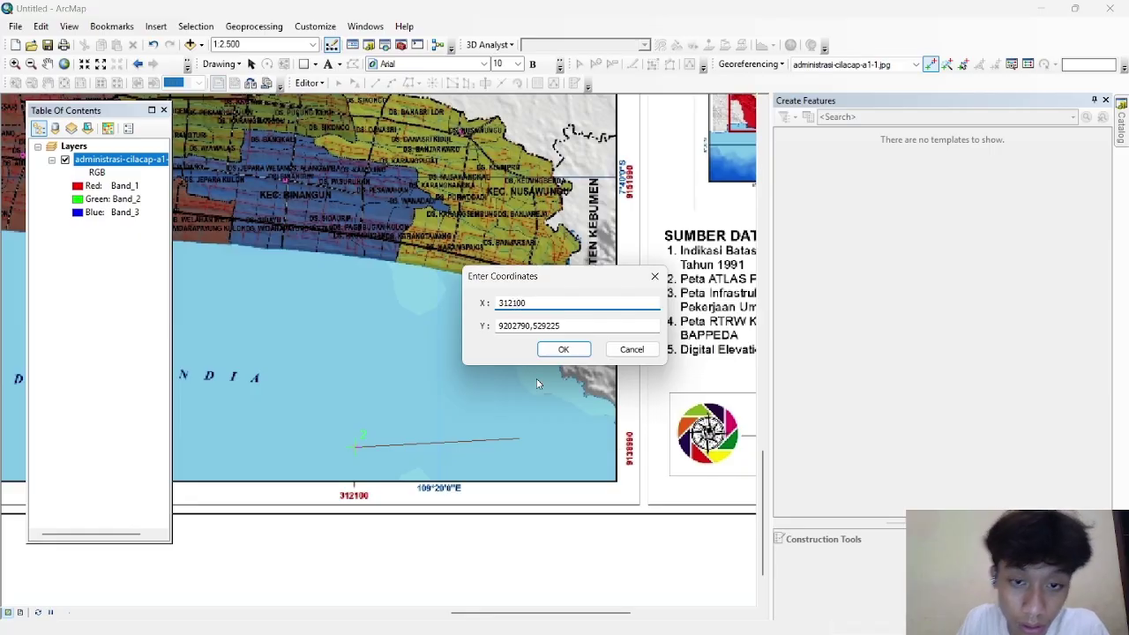
key("Tab")
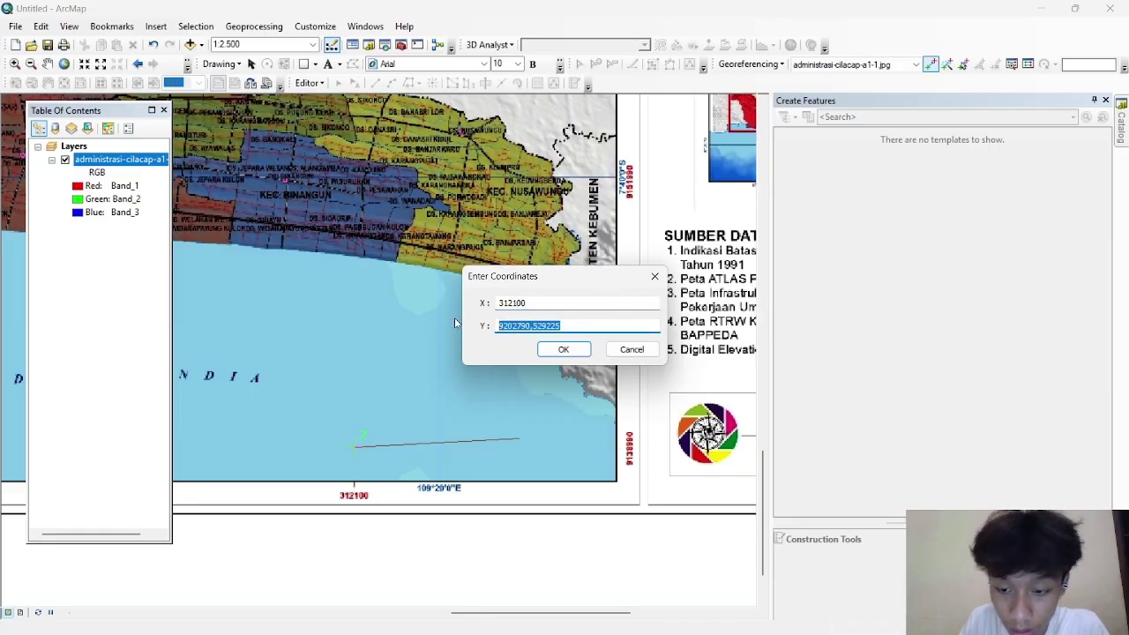
key("BackSpace")
type("9138990")
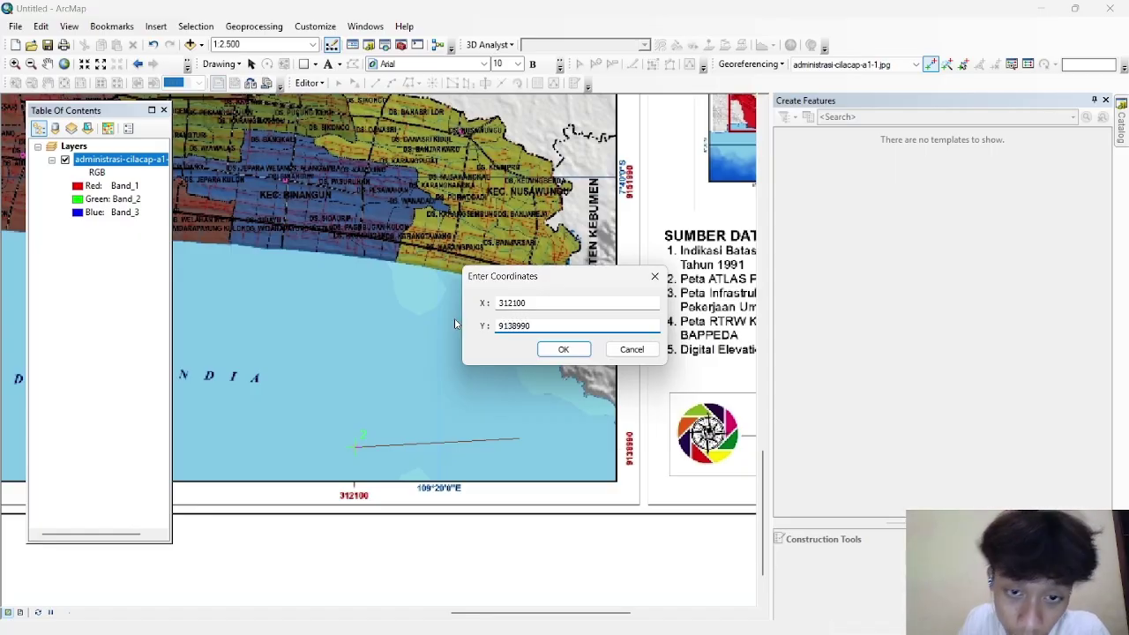
left_click(563, 349)
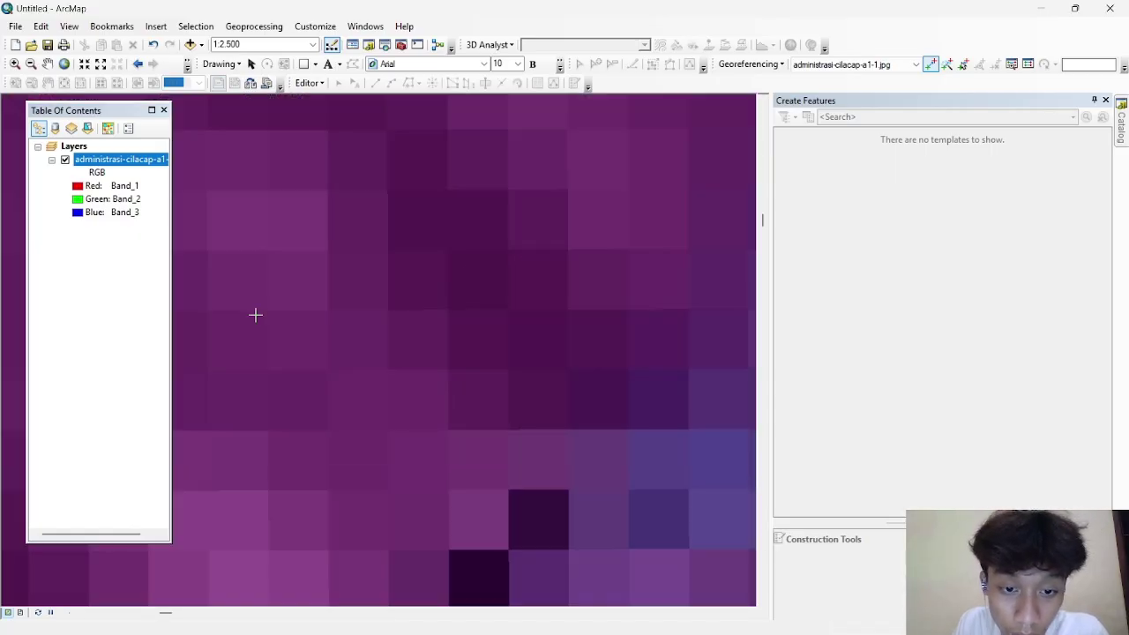
Step: Update the georeferencing of the administrasi-cilacap-a1-1.jpg raster with its two control points
right_click(130, 161)
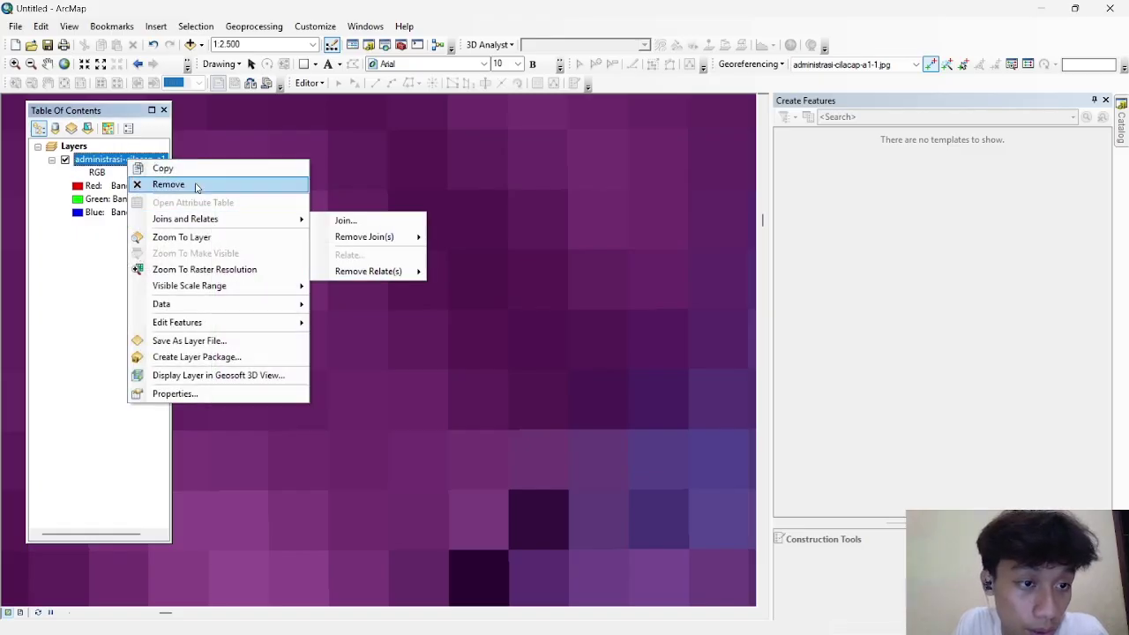
left_click(209, 255)
left_click_drag(389, 333, 573, 260)
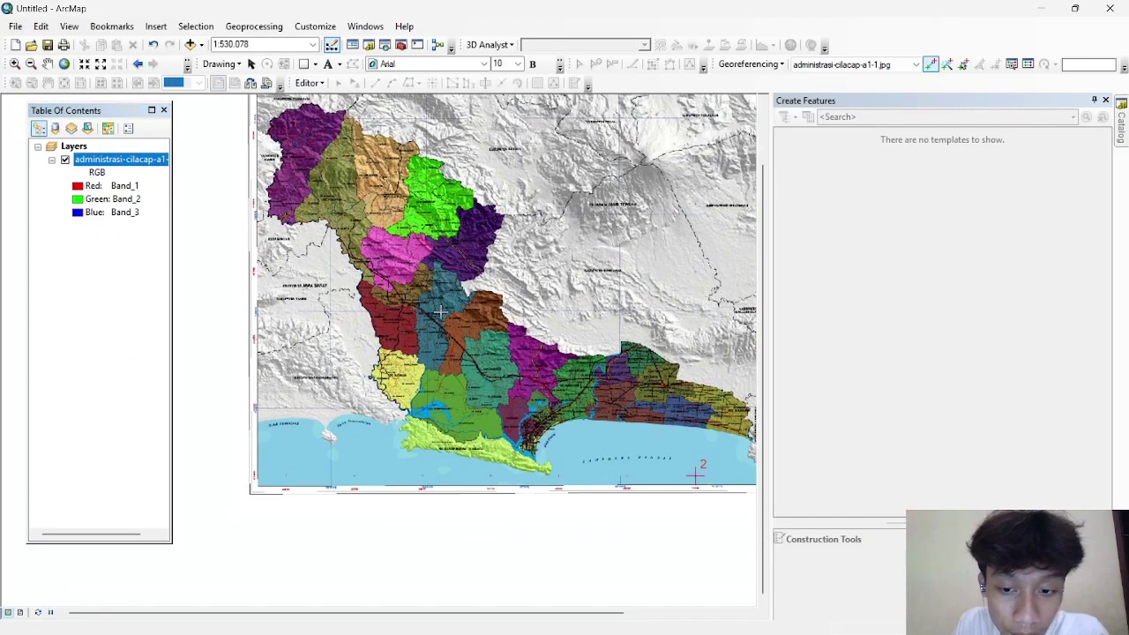
left_click_drag(327, 153, 448, 314)
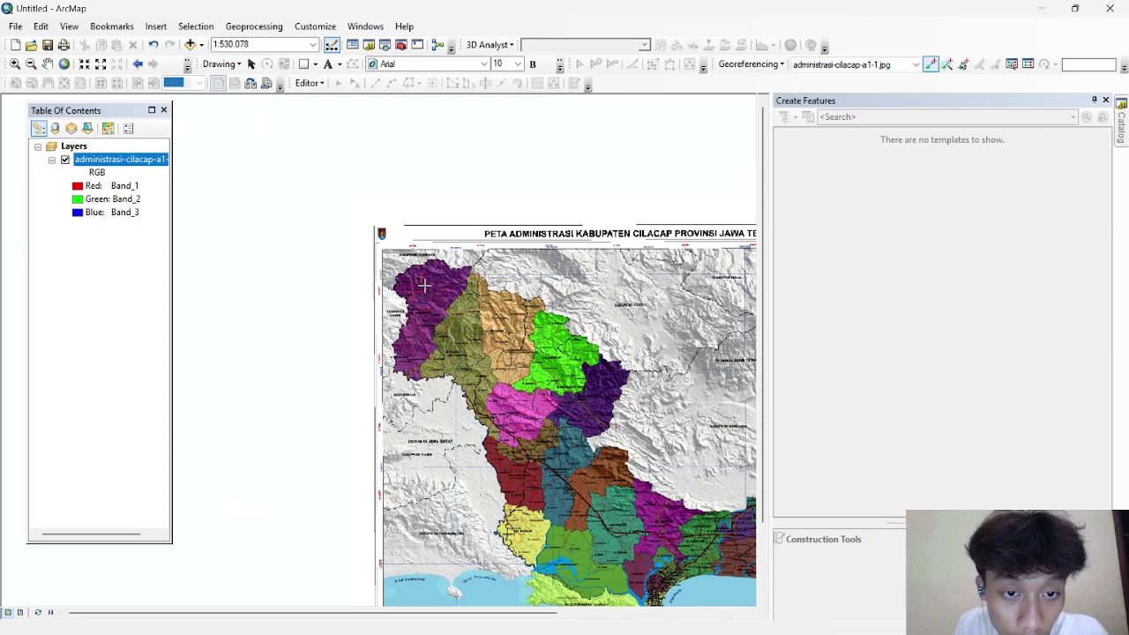
left_click_drag(680, 367, 362, 200)
left_click_drag(516, 438, 771, 482)
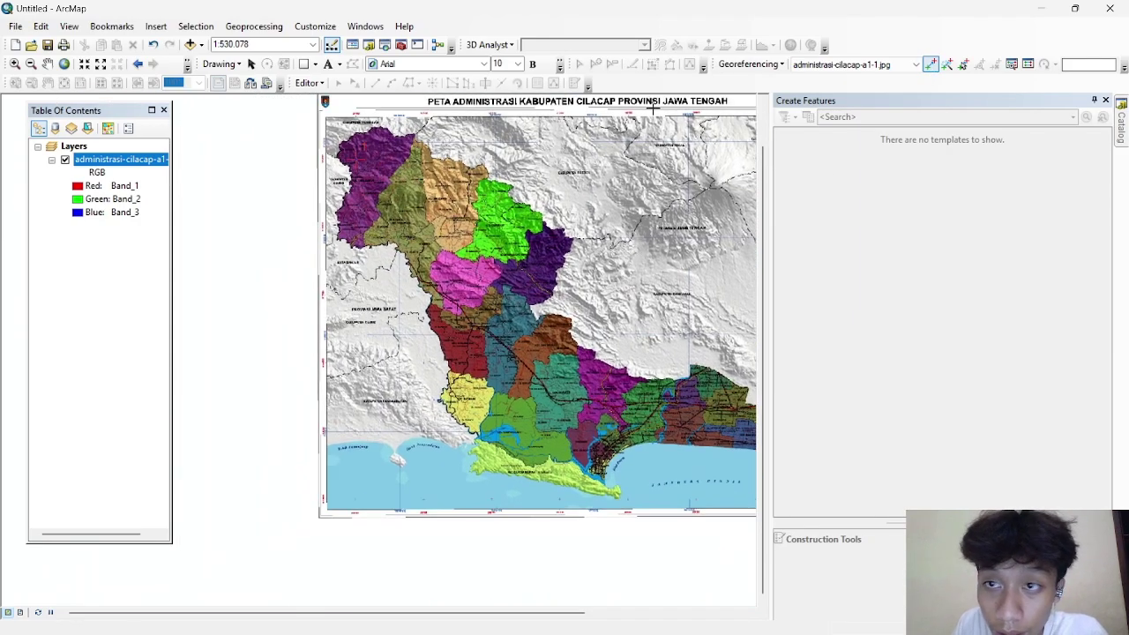
left_click(749, 65)
left_click(779, 81)
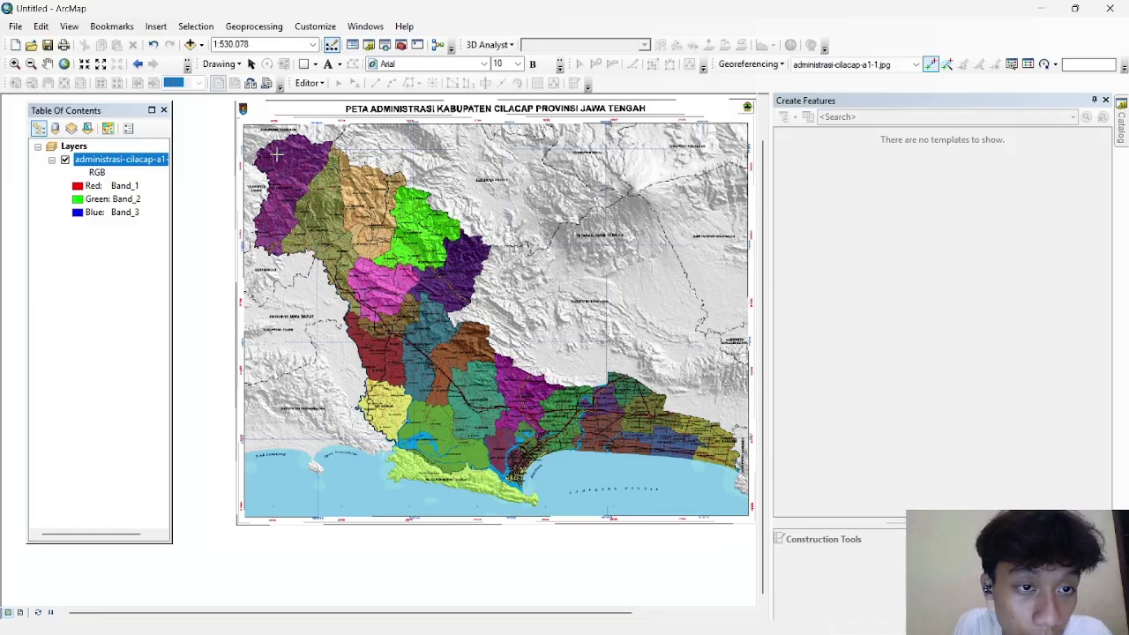
scroll(276, 154, "up", 4)
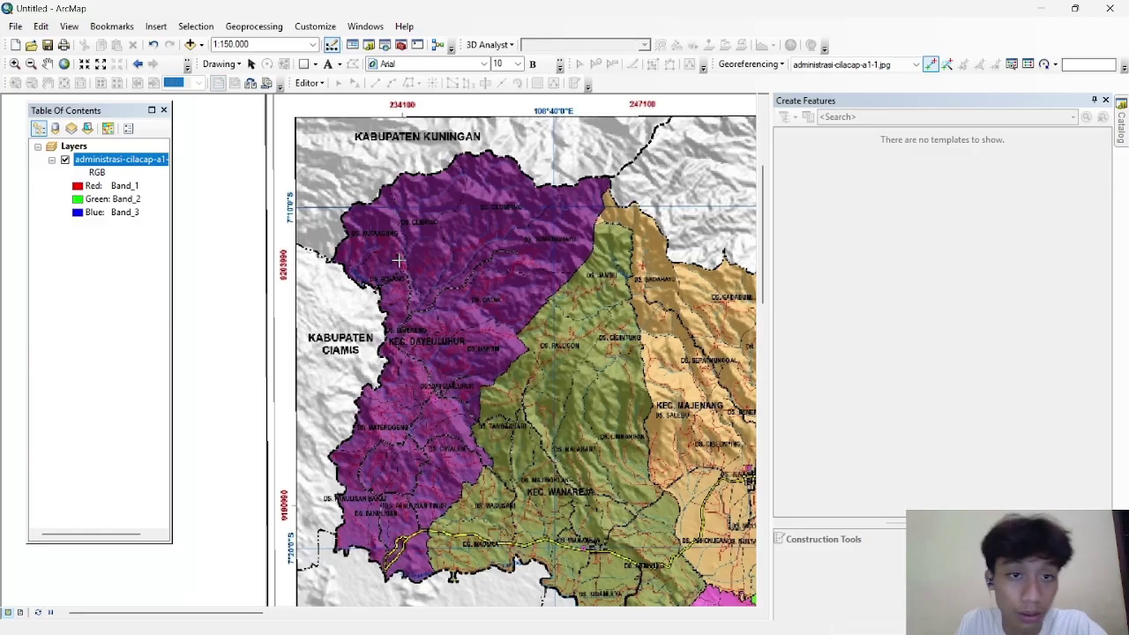
left_click_drag(398, 261, 189, 223)
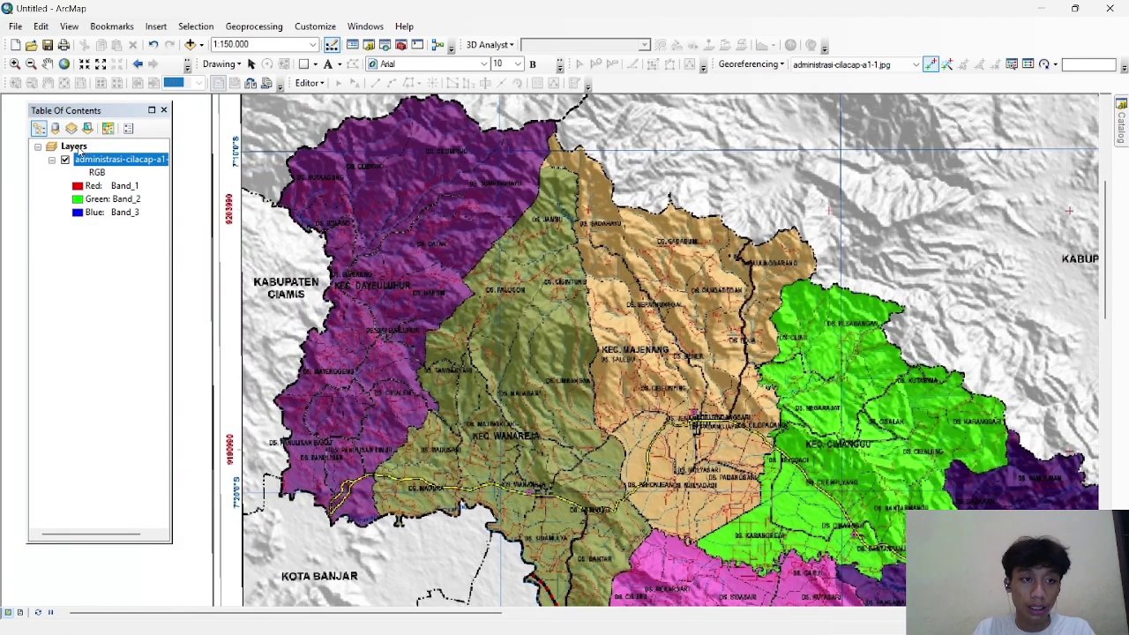
scroll(408, 138, "up", 2)
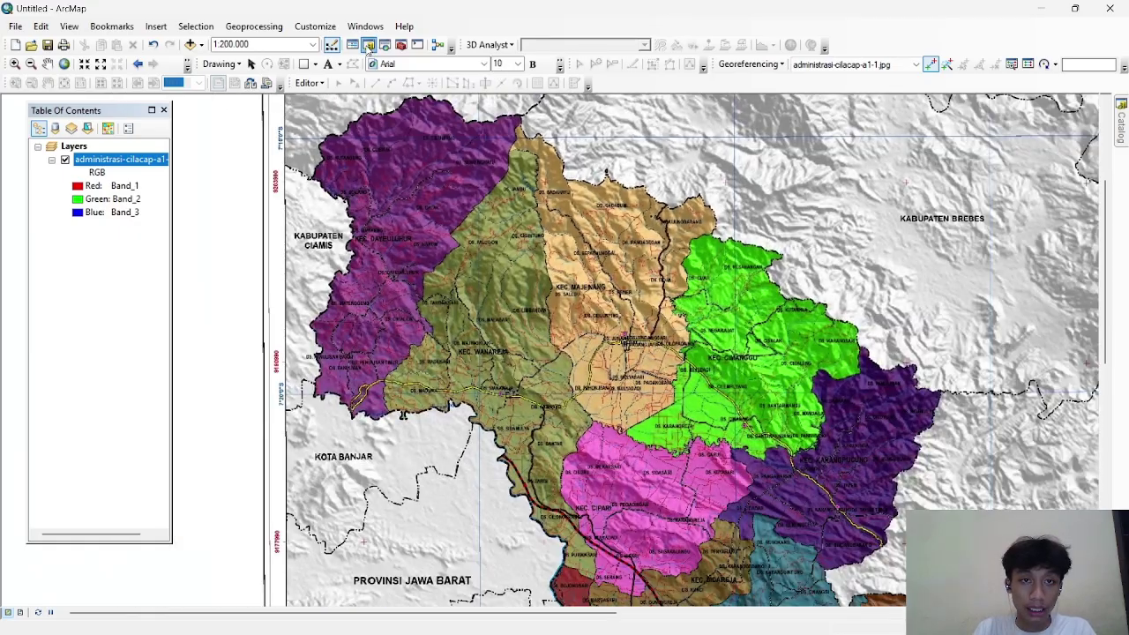
Step: Create a polygon shapefile named Batas Administrasi in the SIL Nicho folder, using the WGS 1984 UTM Zone 49S coordinate system
left_click(369, 45)
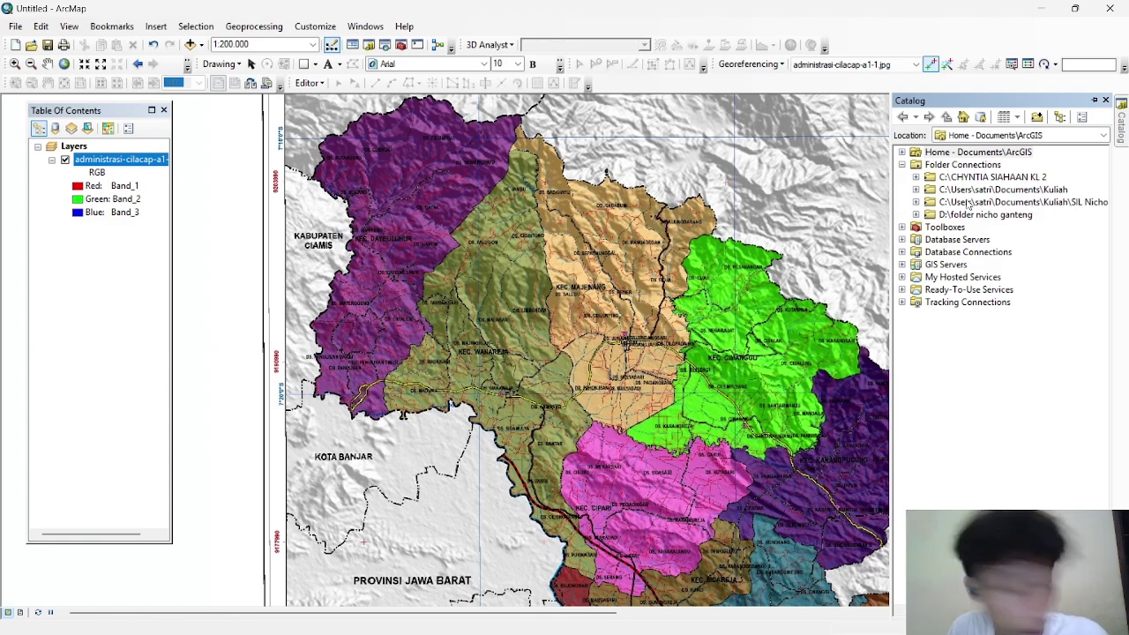
right_click(1026, 203)
mouse_move(1063, 294)
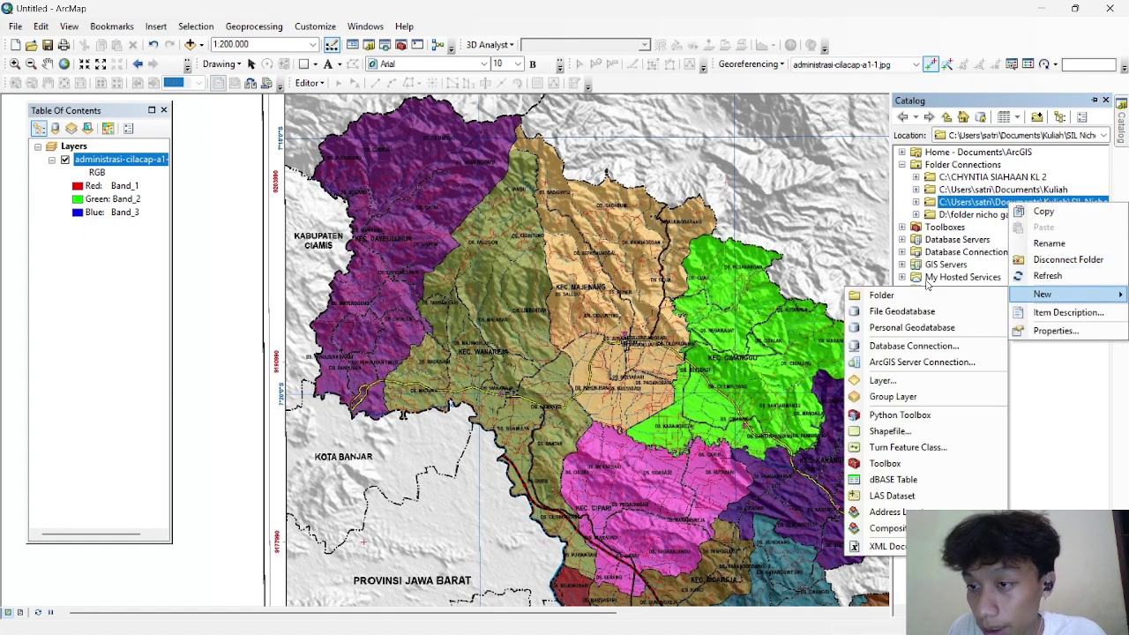
left_click(891, 430)
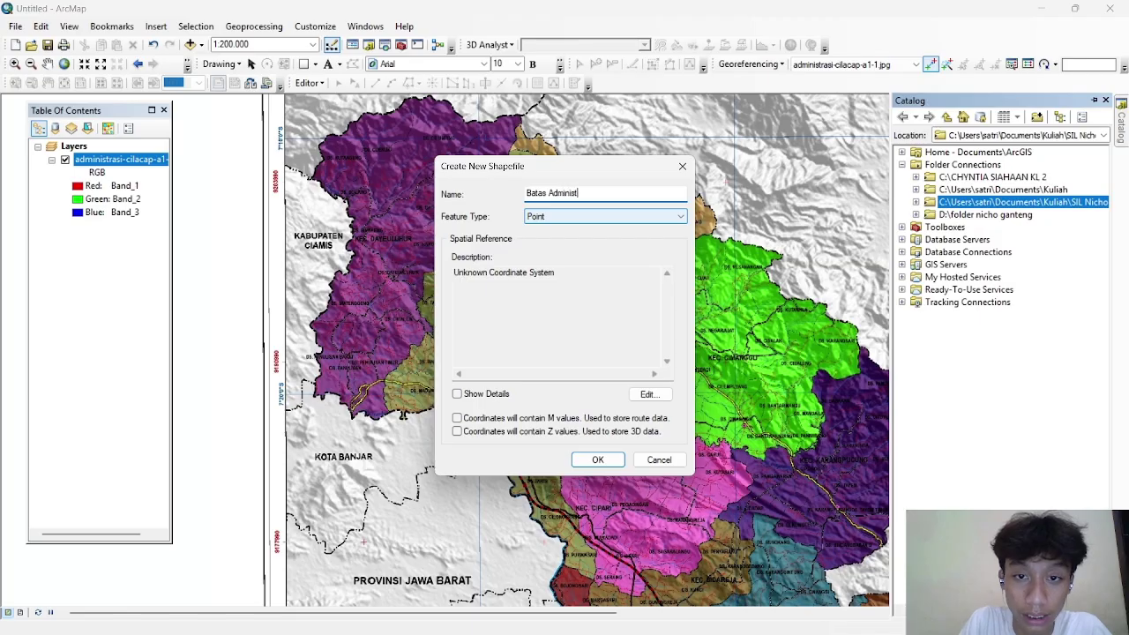
left_click(605, 216)
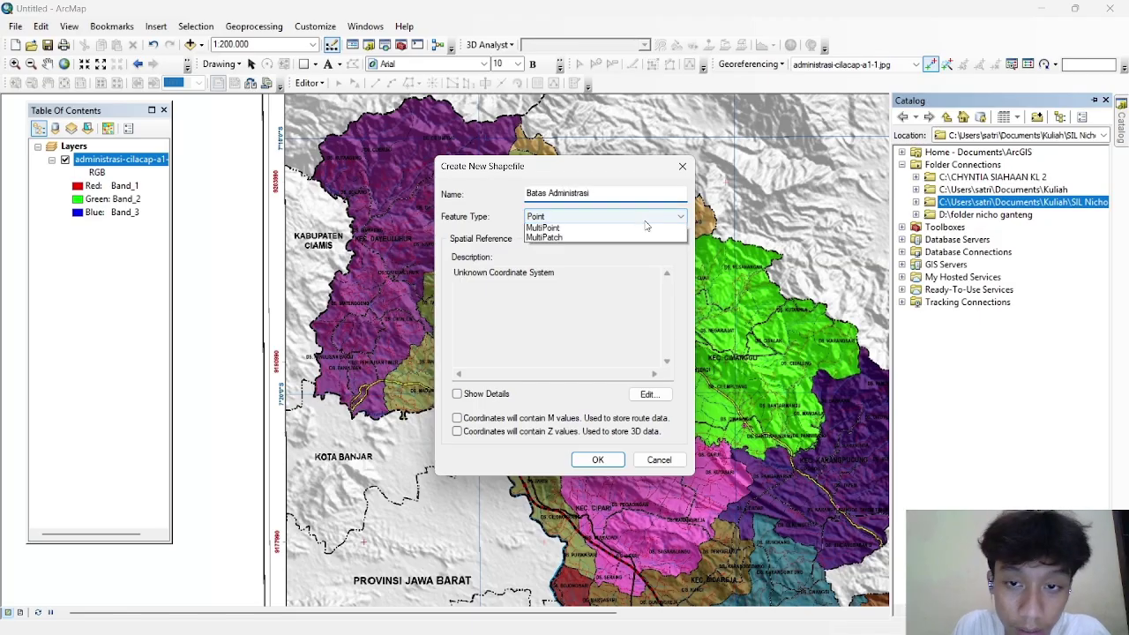
left_click(564, 251)
left_click(650, 395)
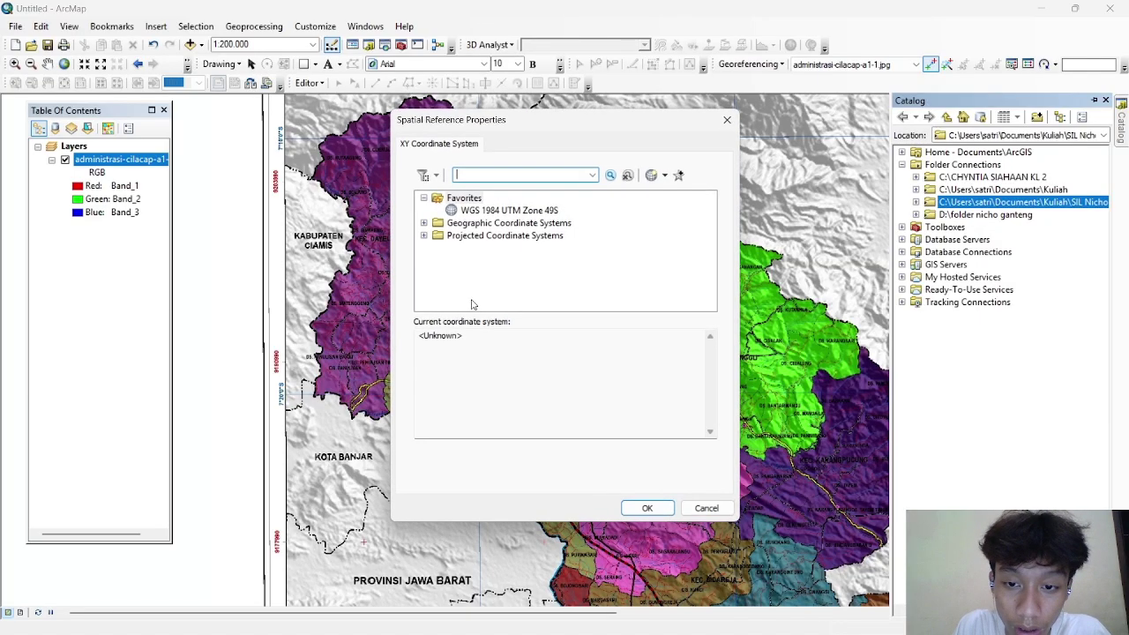
left_click(488, 211)
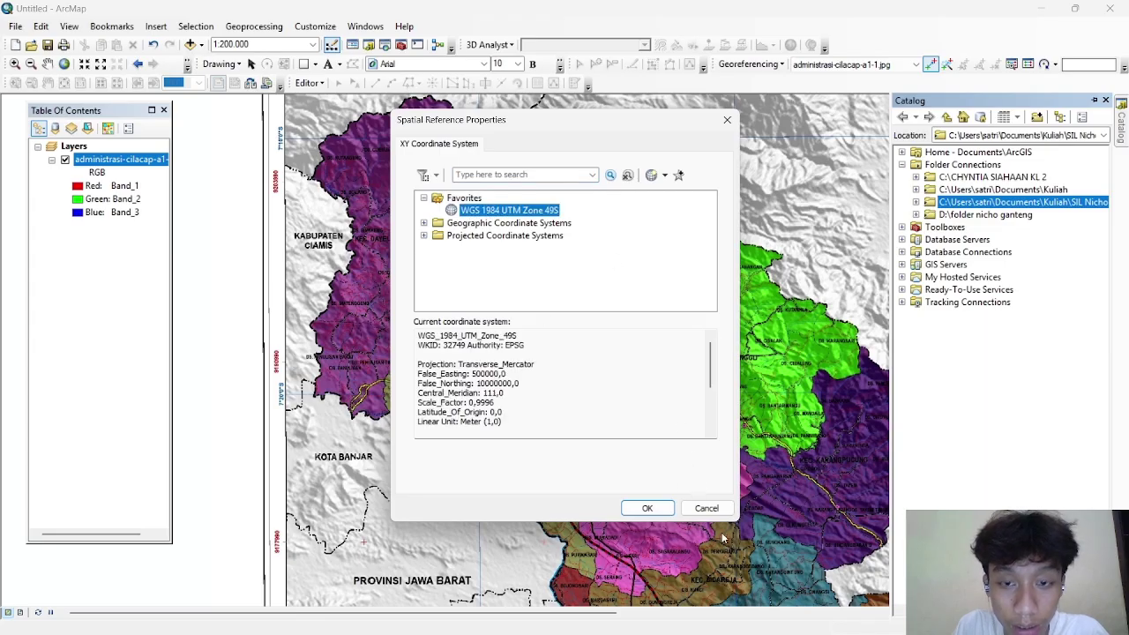
left_click(647, 509)
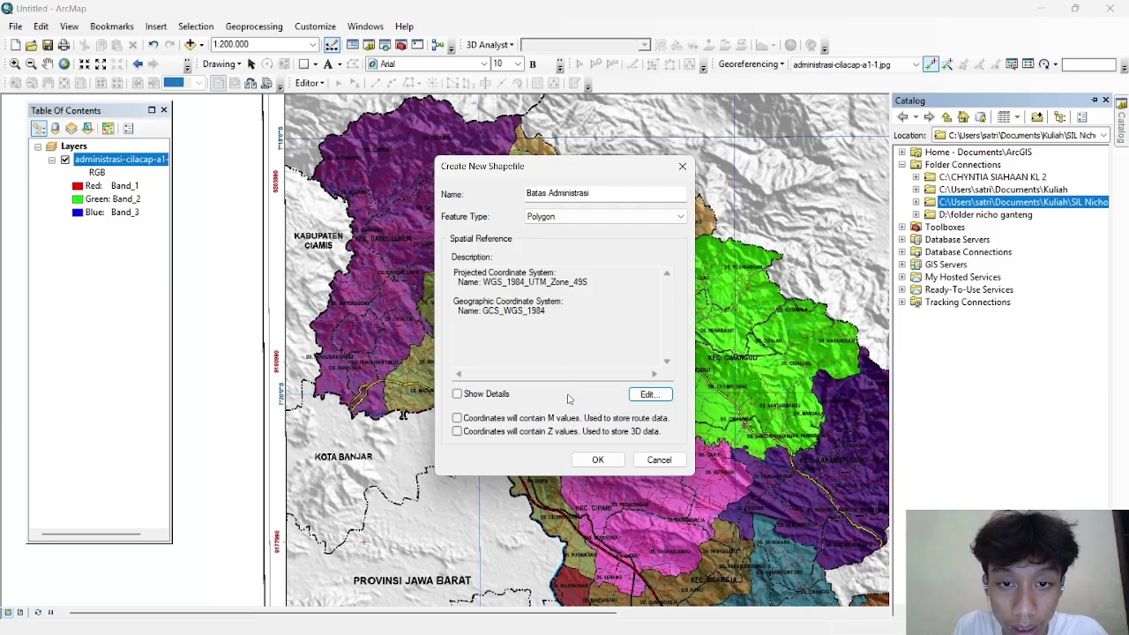
left_click(600, 459)
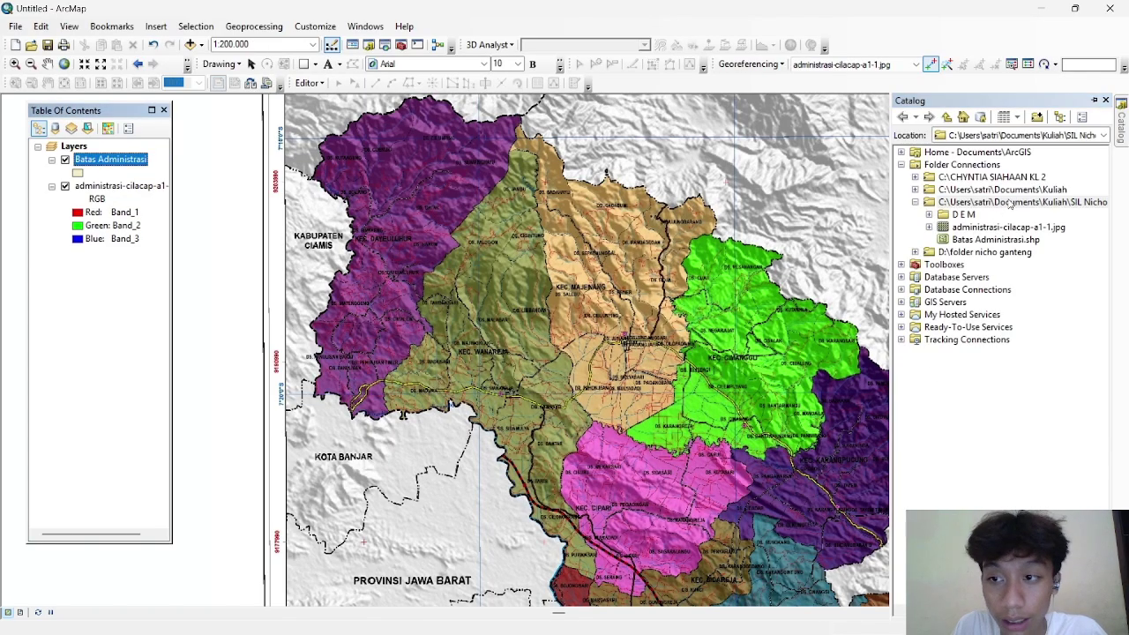
Step: Create a polyline shapefile named Jalan in the SIL Nicho folder, using the WGS 1984 UTM Zone 49S coordinate system
right_click(1008, 205)
mouse_move(1039, 296)
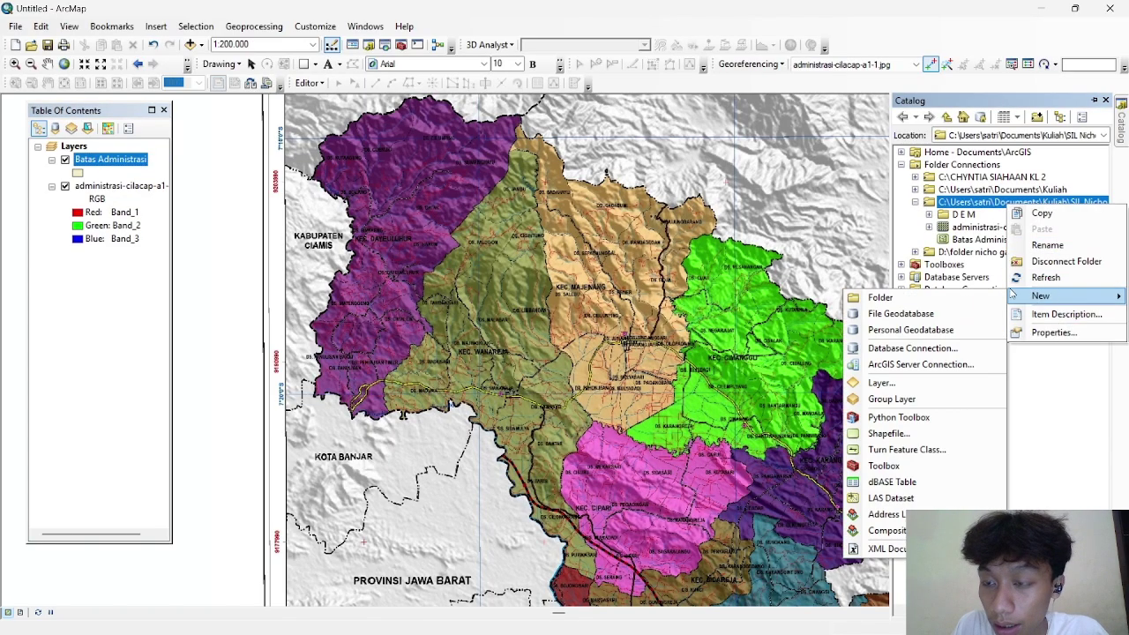
left_click(895, 433)
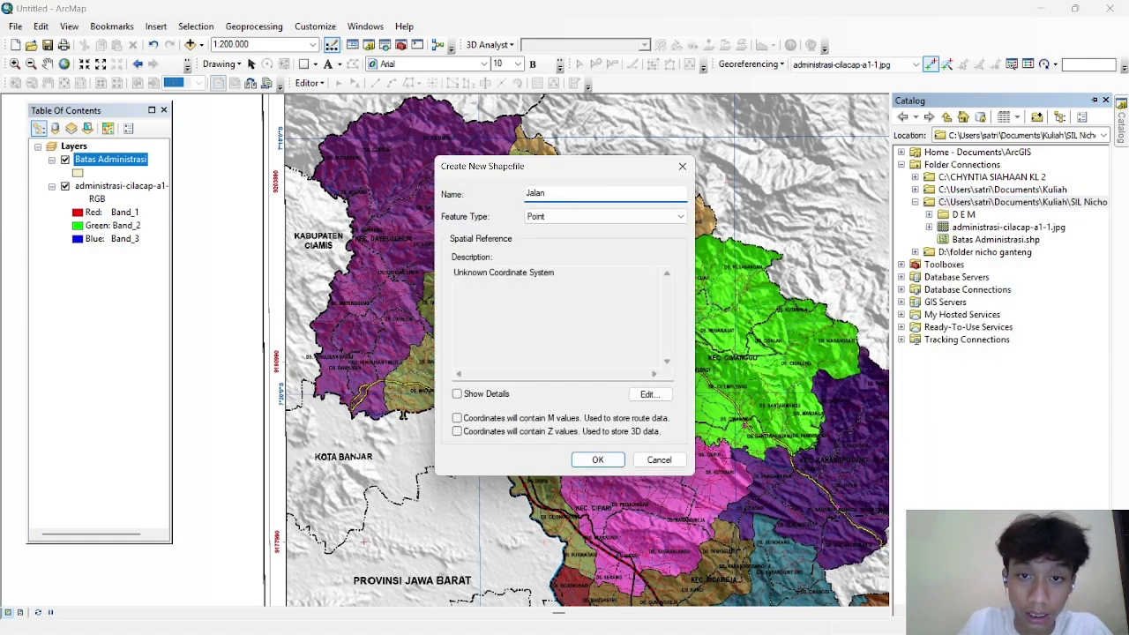
left_click(641, 219)
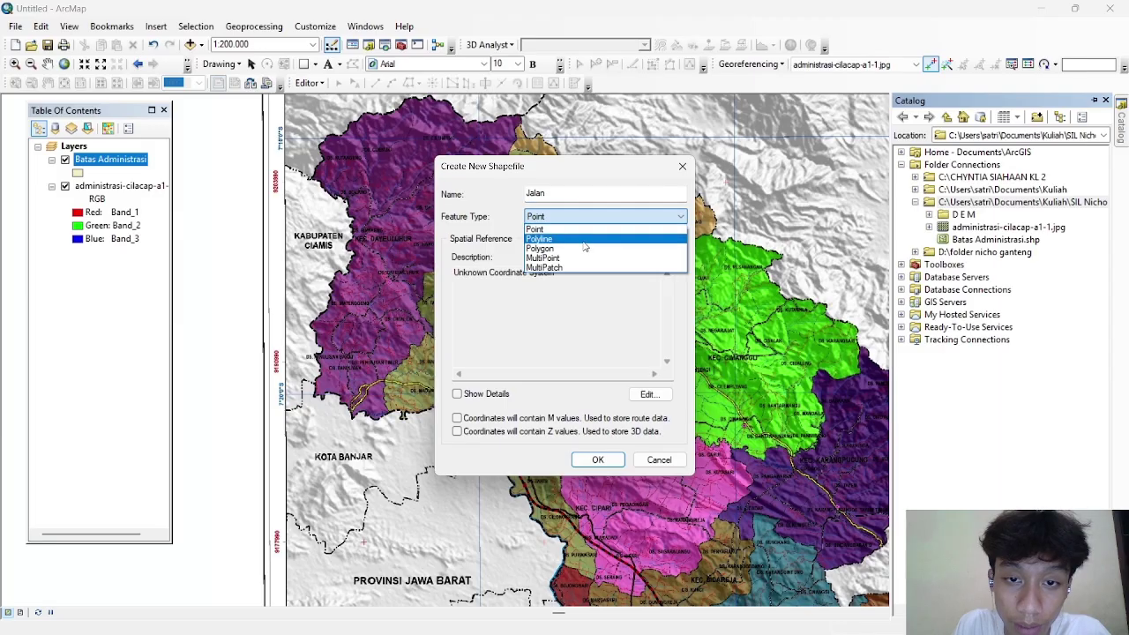
left_click(639, 236)
left_click(648, 394)
left_click(503, 212)
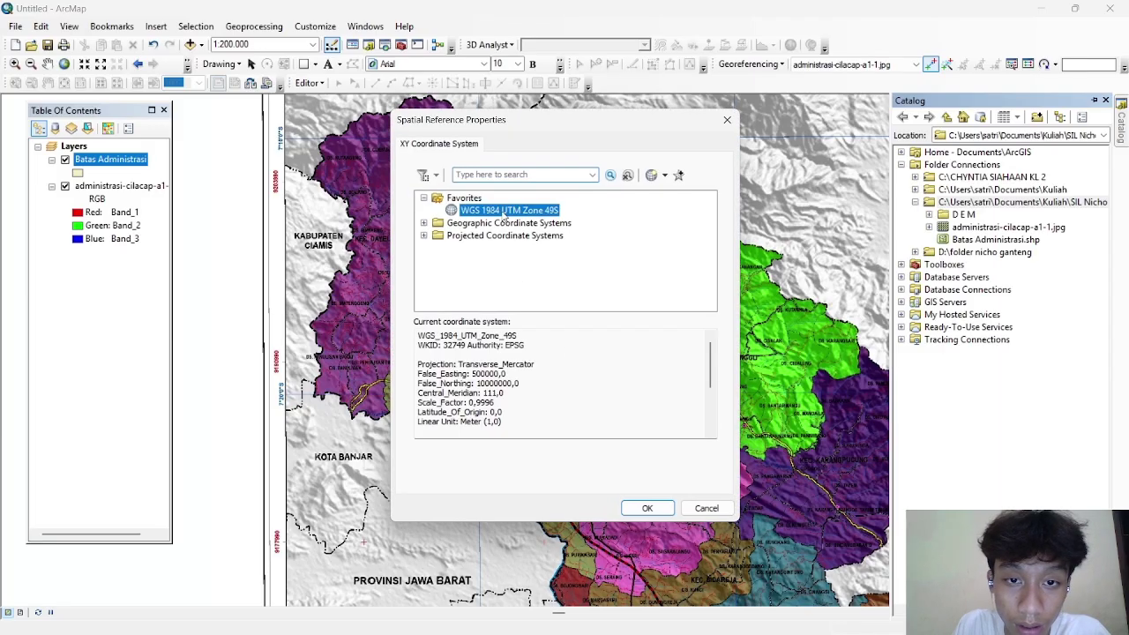
left_click(647, 509)
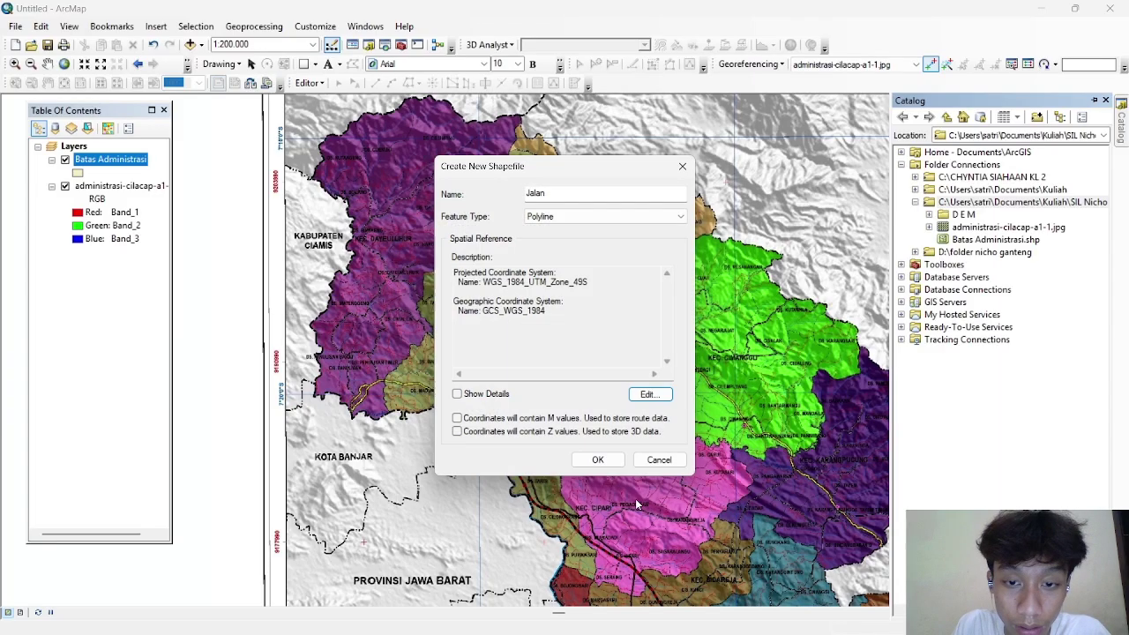
left_click(597, 458)
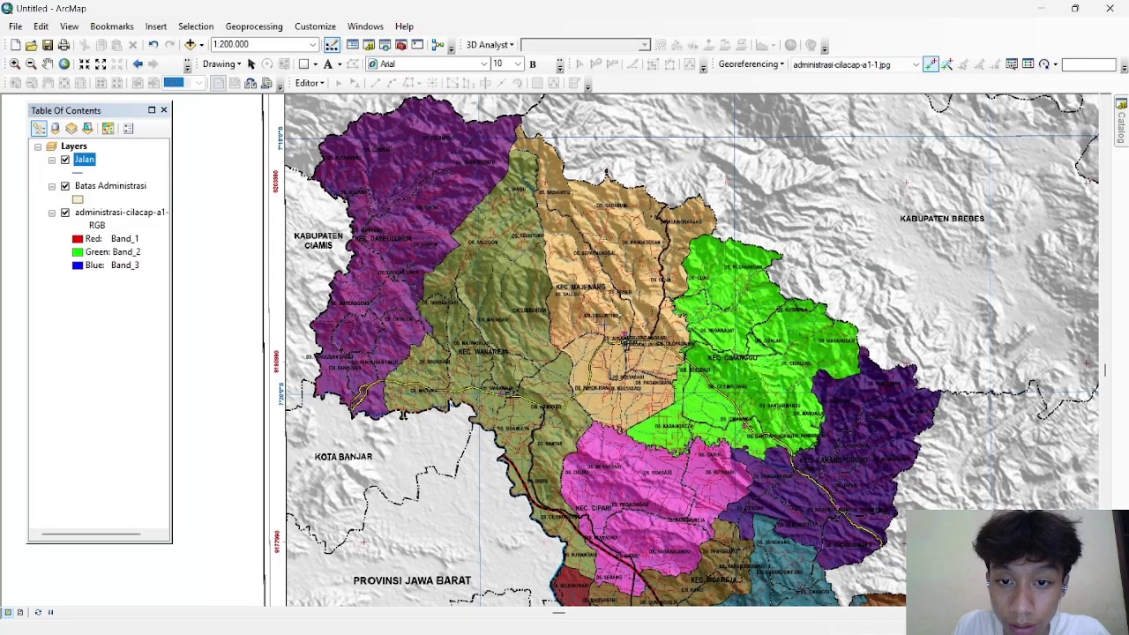
Step: Create a polyline shapefile named Sungai in the SIL Nicho folder, using the WGS 1984 UTM Zone 49S coordinate system
left_click(1121, 138)
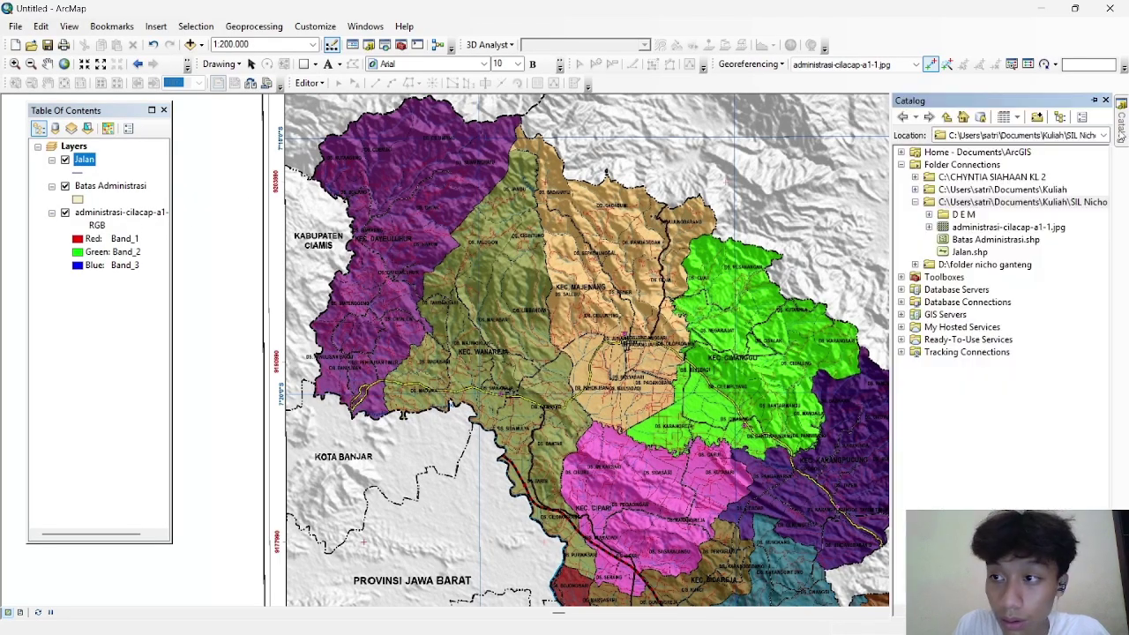
right_click(957, 203)
mouse_move(1008, 292)
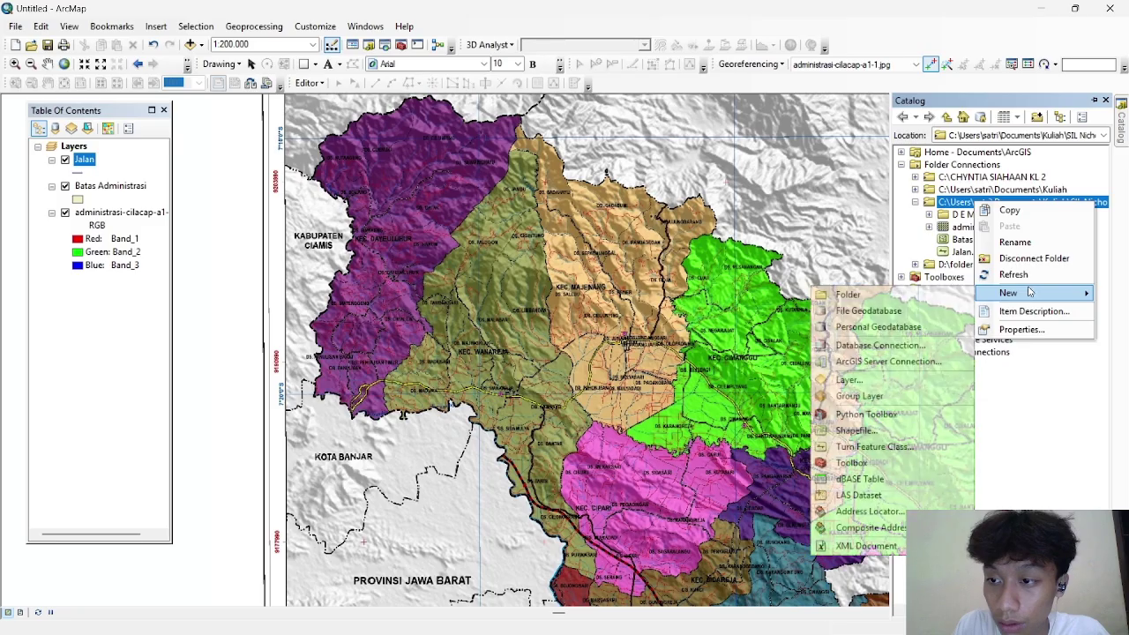
left_click(855, 431)
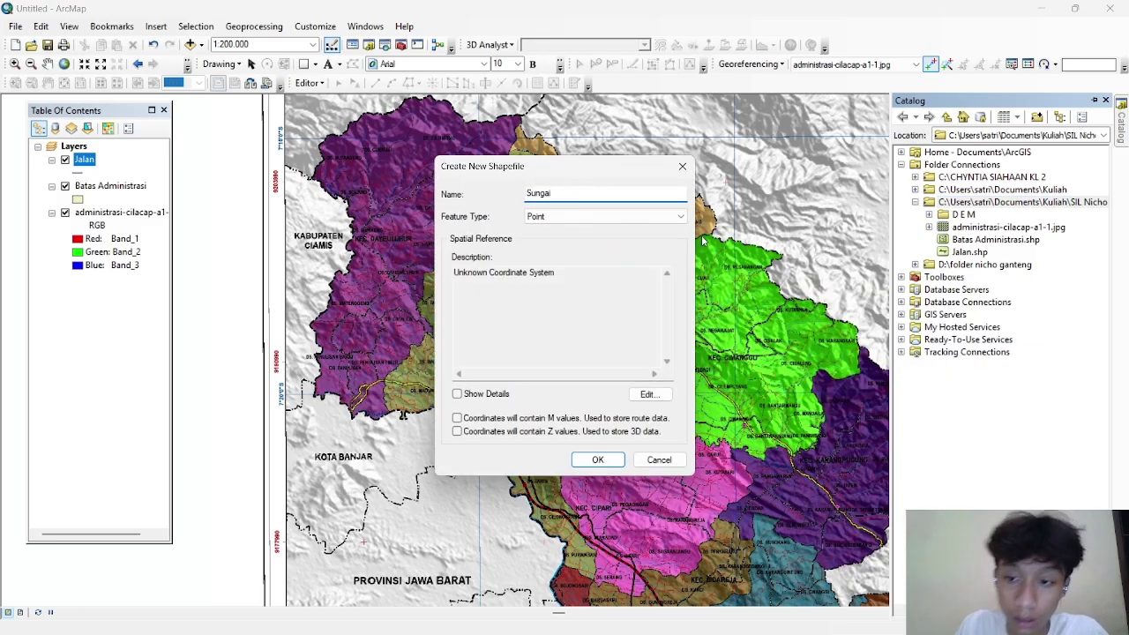
left_click(574, 215)
left_click(565, 239)
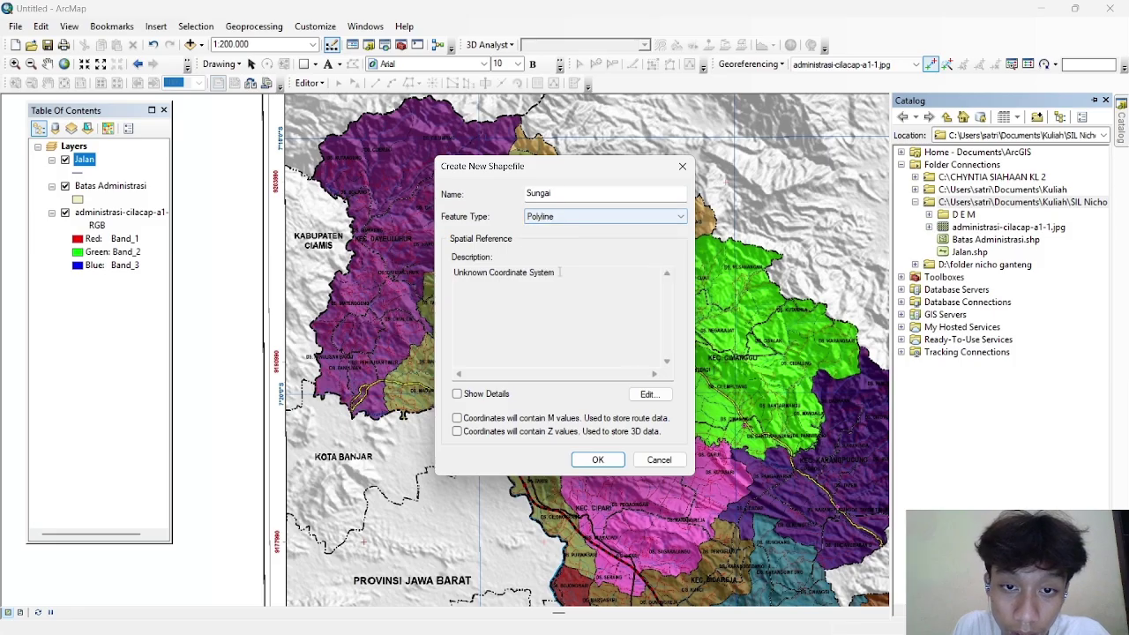
left_click(647, 394)
left_click(485, 211)
left_click(645, 509)
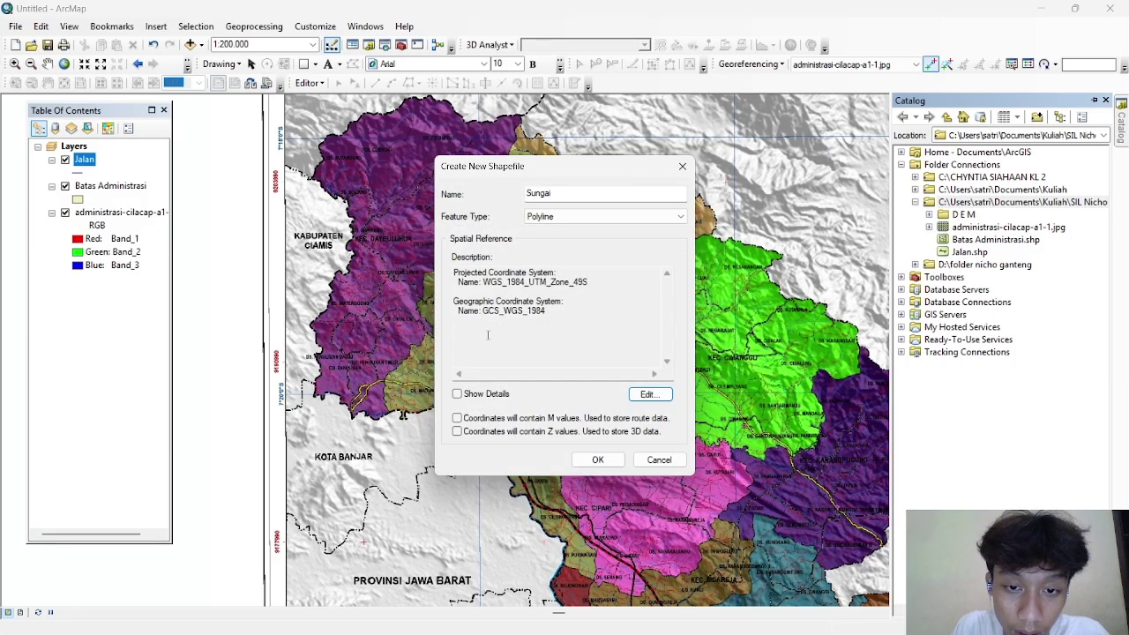
left_click(586, 460)
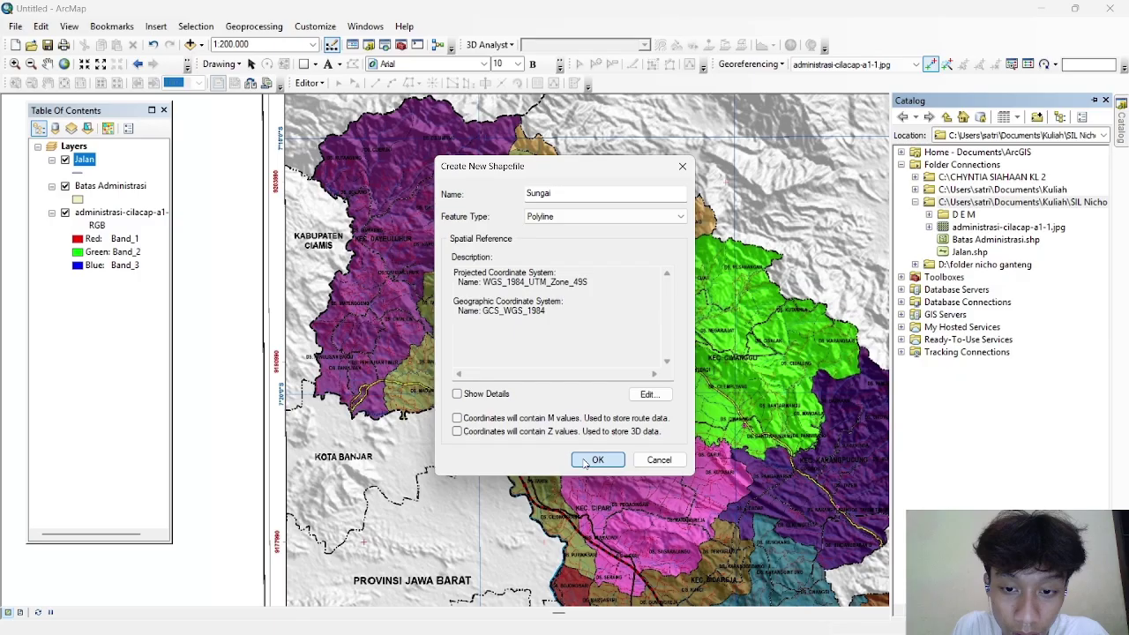
Step: Create a point shapefile named Titik in the SIL Nicho folder, using the WGS 1984 UTM Zone 49S coordinate system
right_click(984, 202)
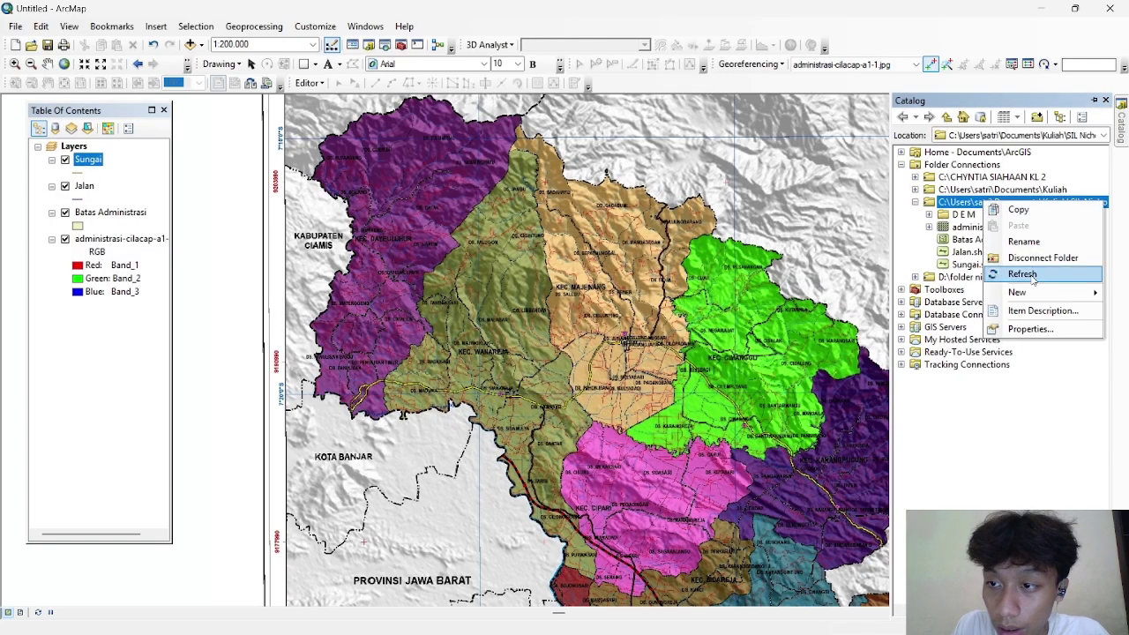
mouse_move(1034, 295)
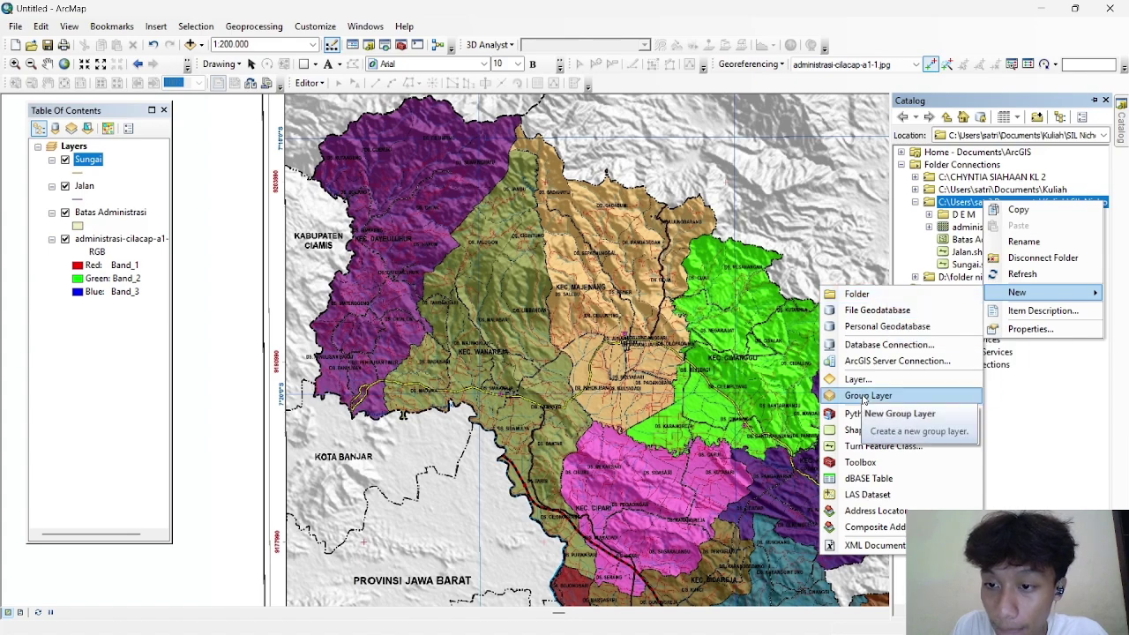
left_click(868, 433)
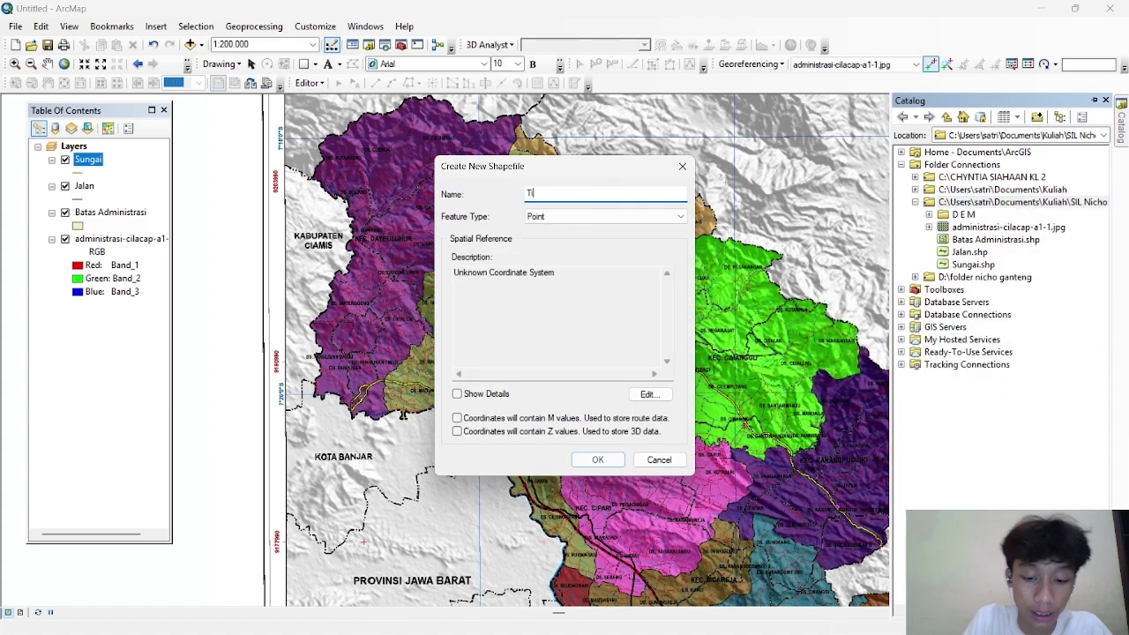
left_click(653, 394)
left_click(494, 211)
left_click(617, 540)
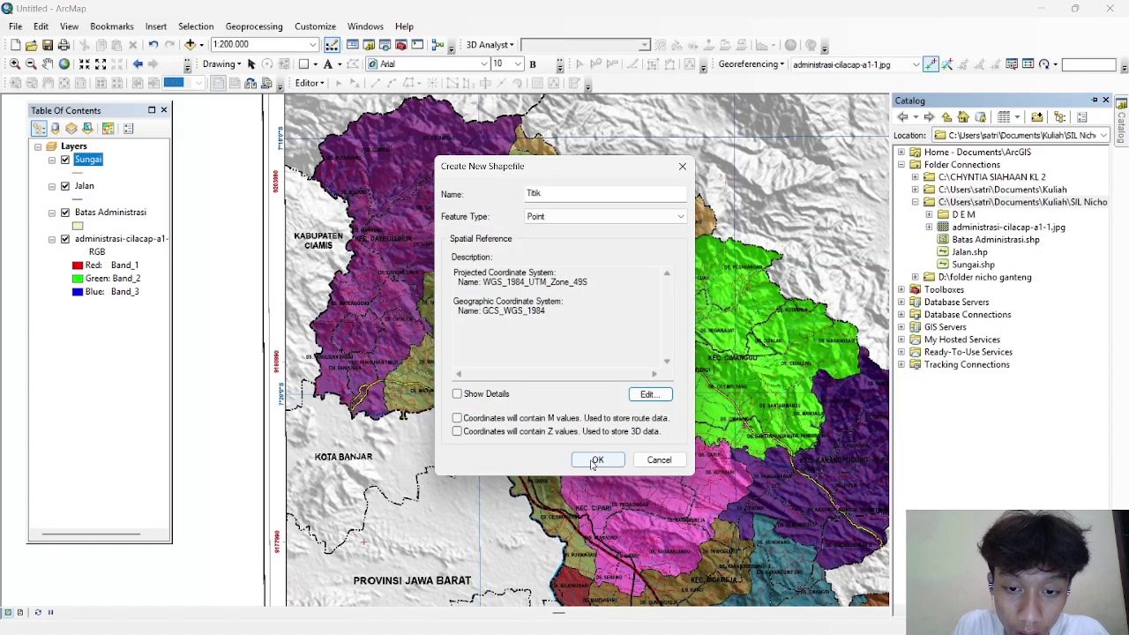
left_click(592, 461)
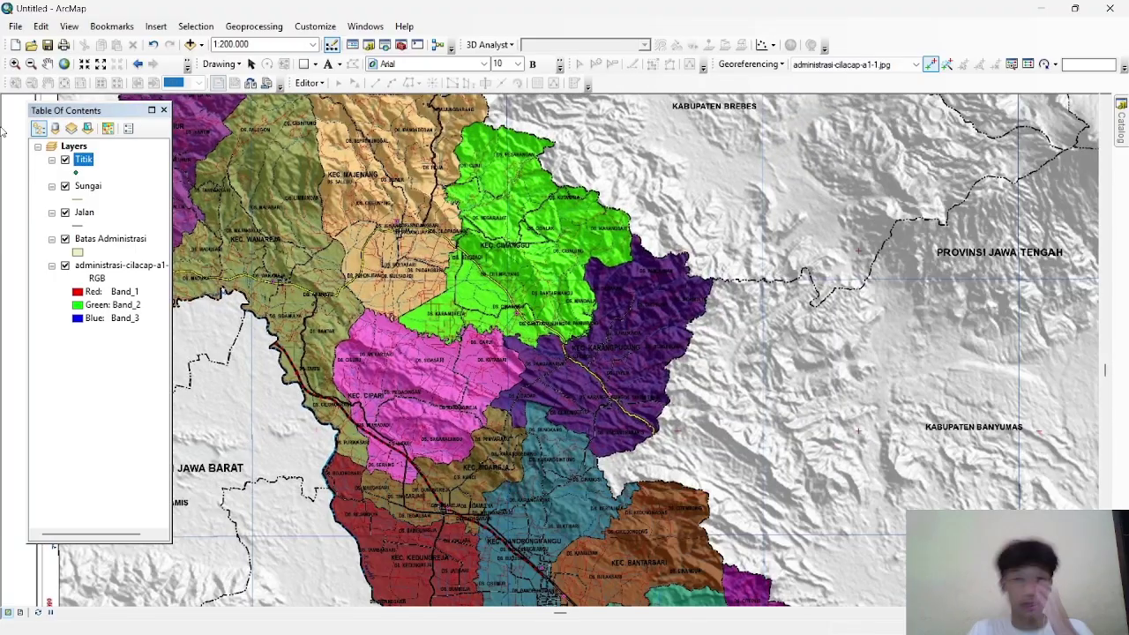
left_click_drag(500, 363, 686, 464)
left_click_drag(750, 226, 617, 234)
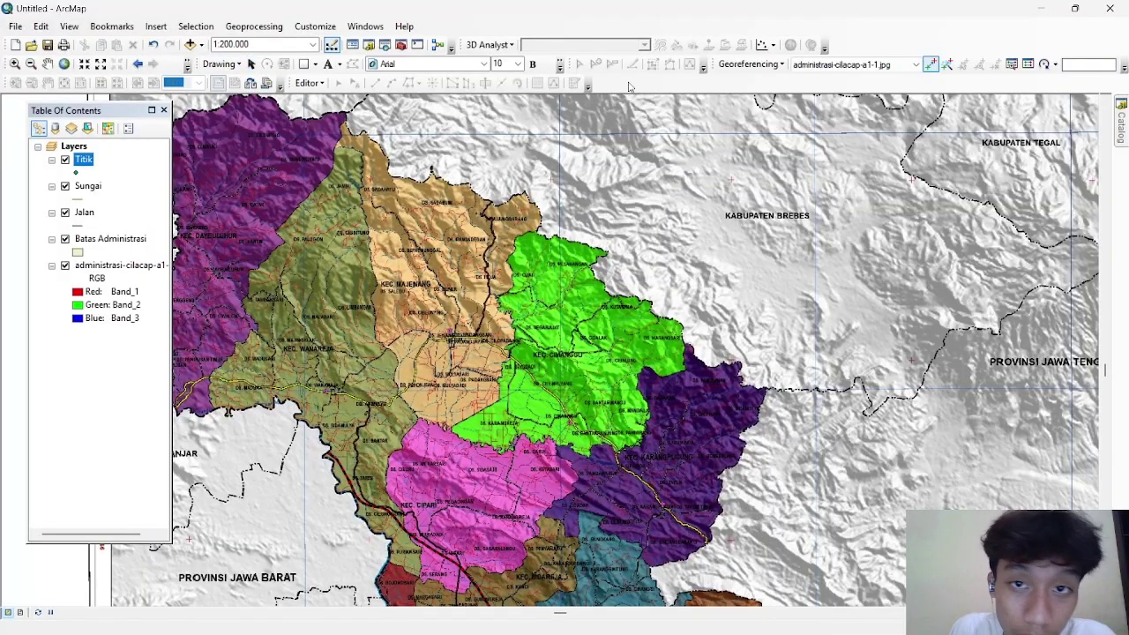
left_click(315, 64)
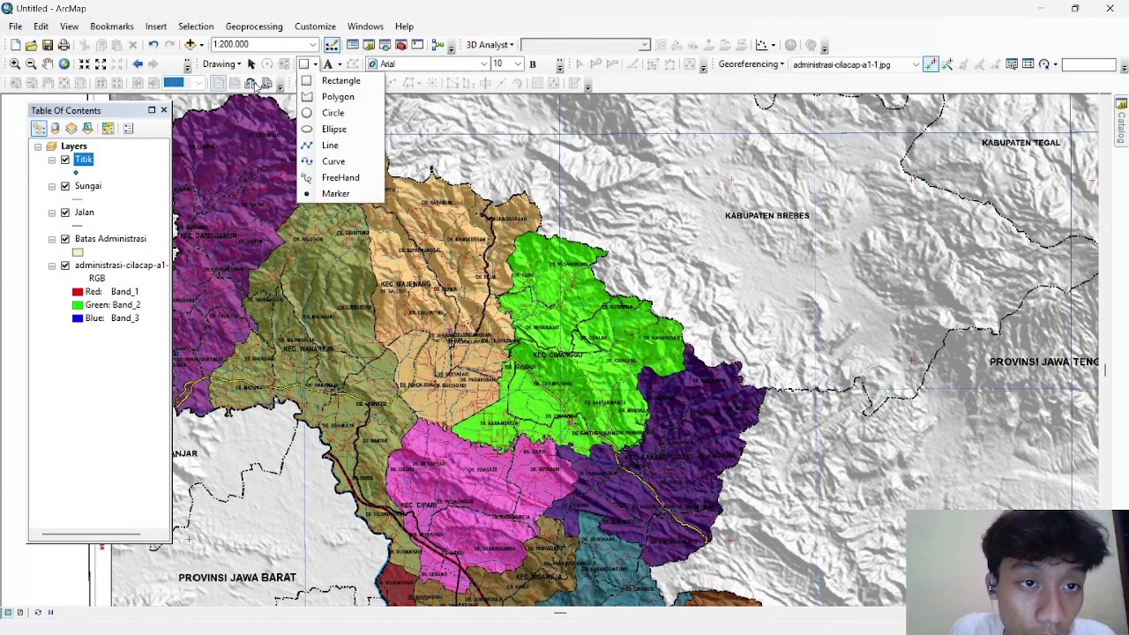
left_click(220, 64)
left_click(320, 5)
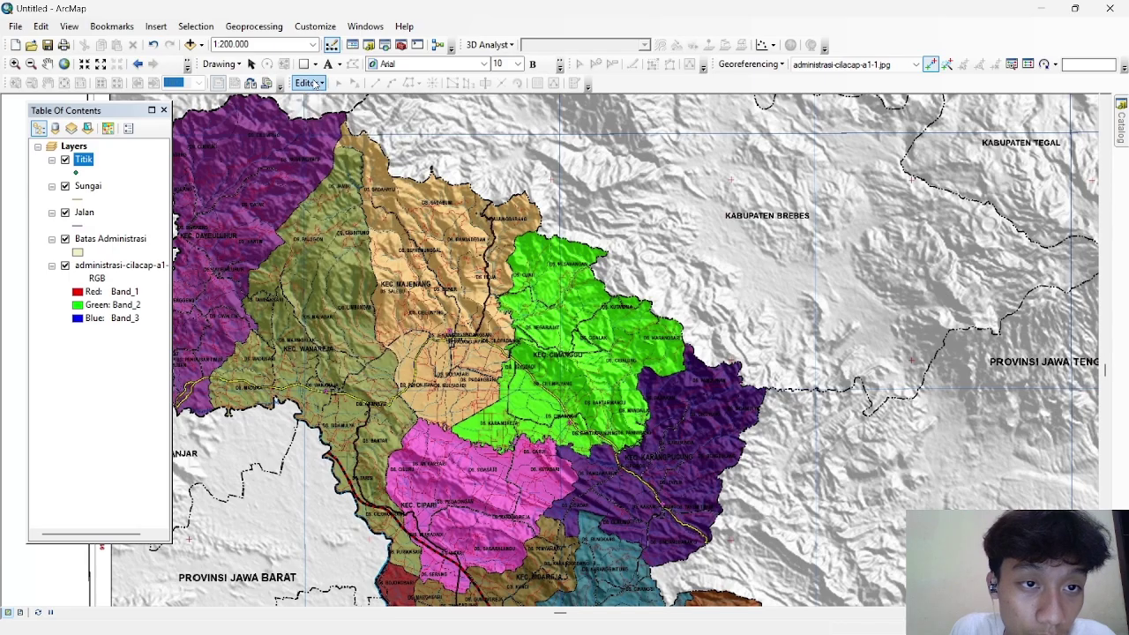
left_click(315, 84)
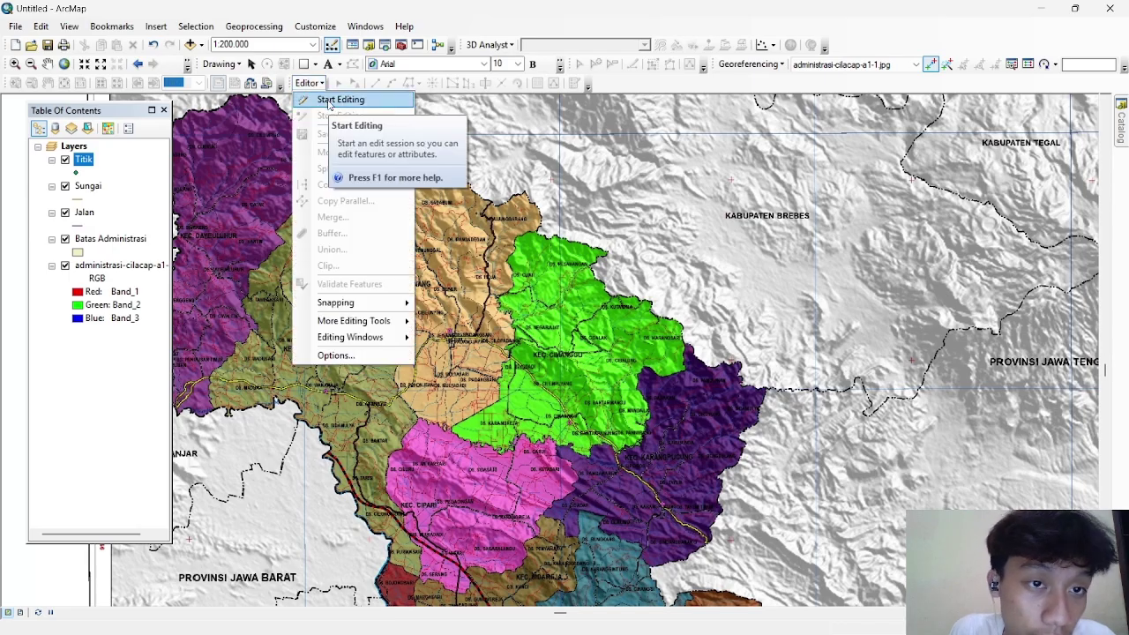
left_click(329, 100)
left_click(309, 83)
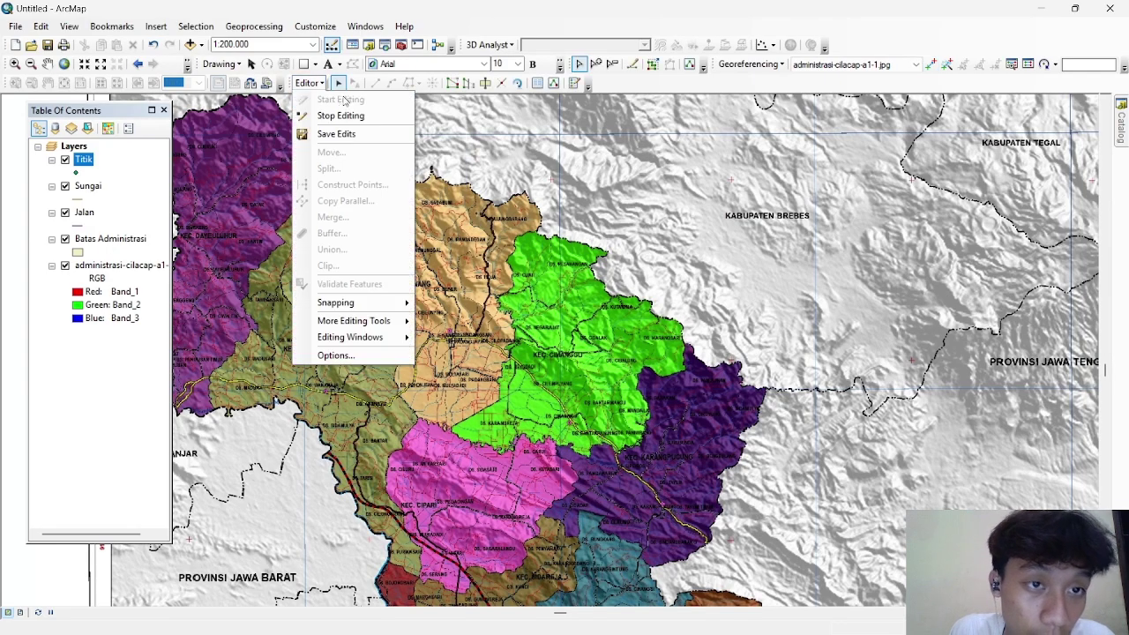
left_click(329, 116)
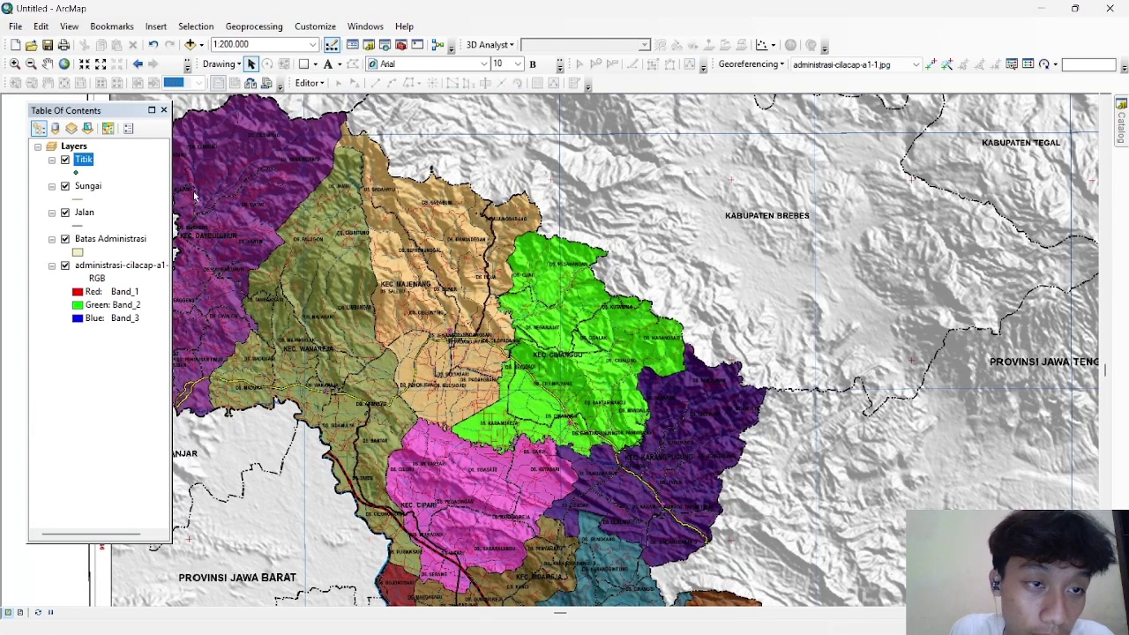
Step: Start an edit session on the Batas Administrasi layer
left_click(105, 240)
right_click(105, 240)
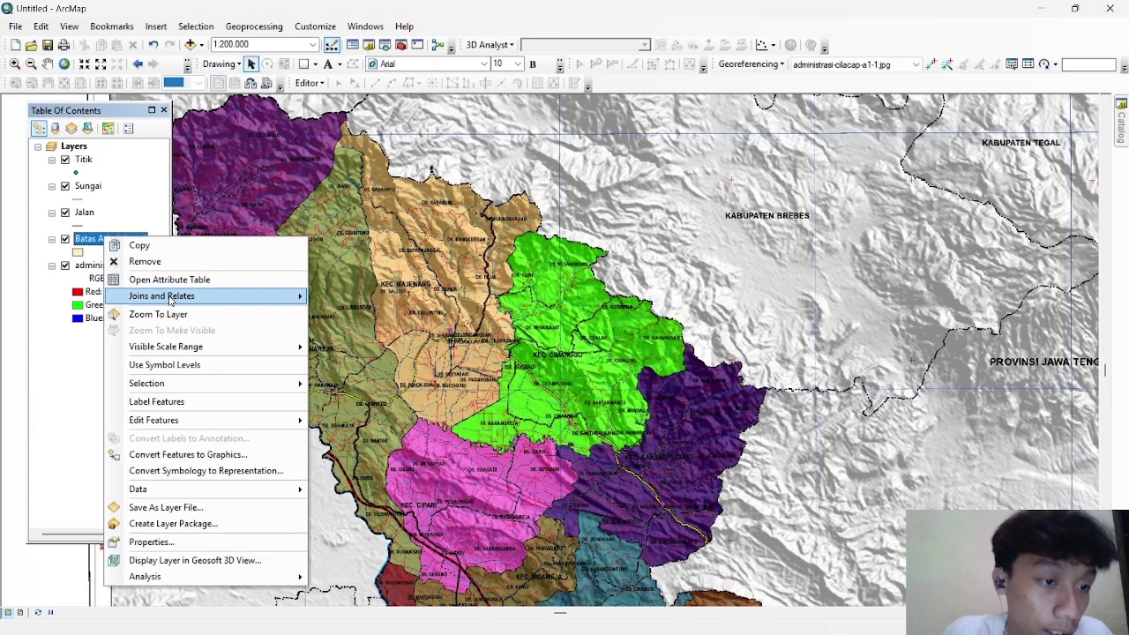
left_click(328, 421)
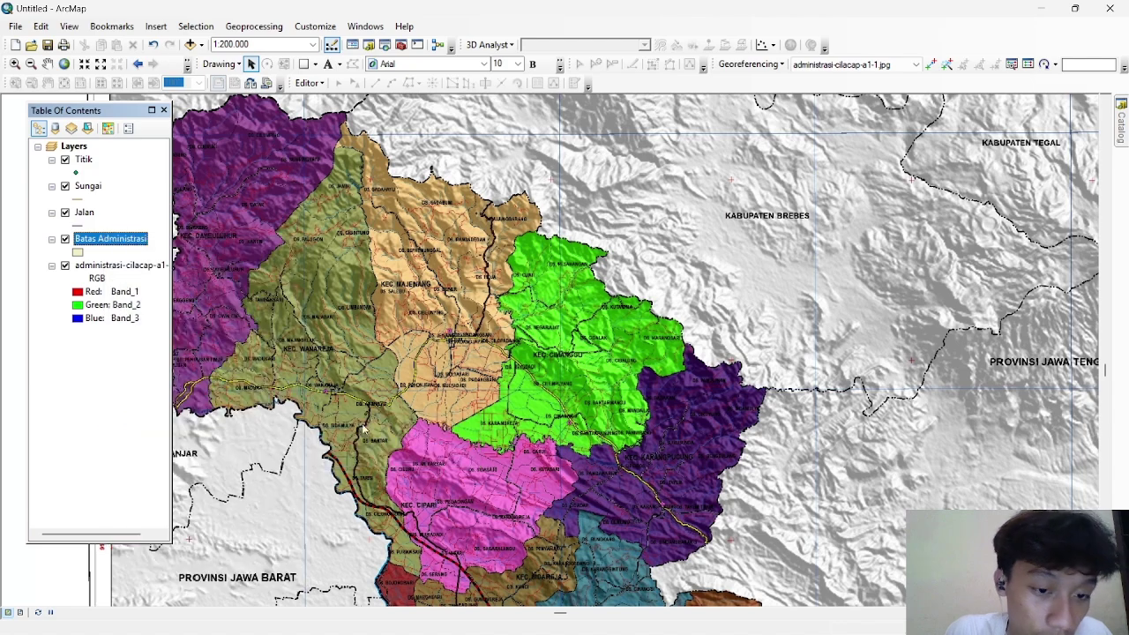
left_click(1122, 126)
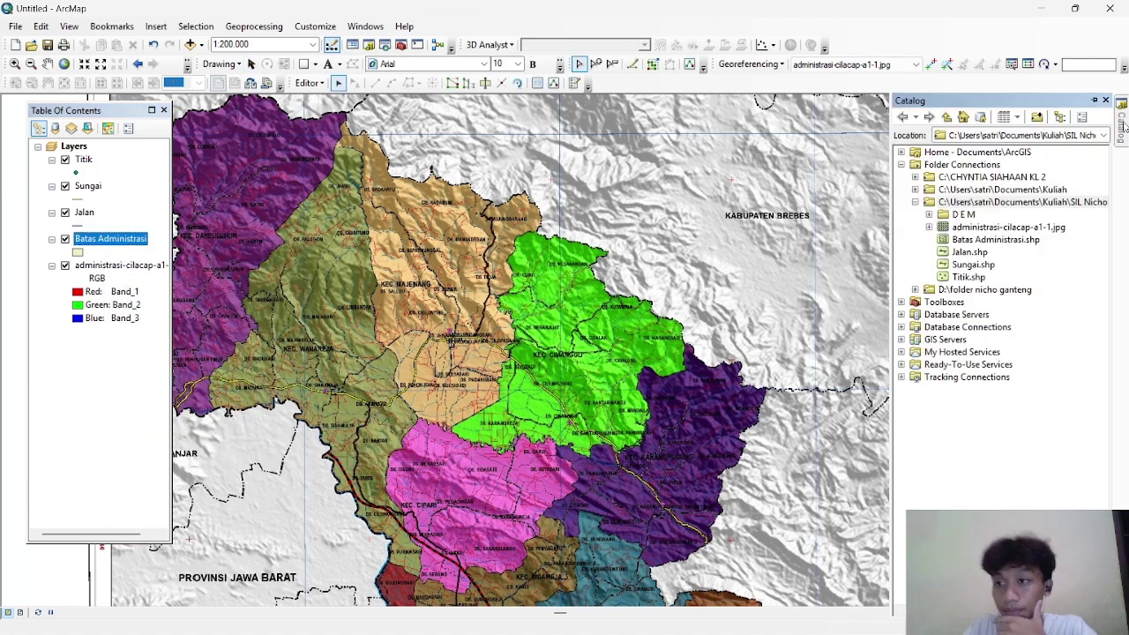
right_click(94, 238)
mouse_move(245, 384)
mouse_move(218, 426)
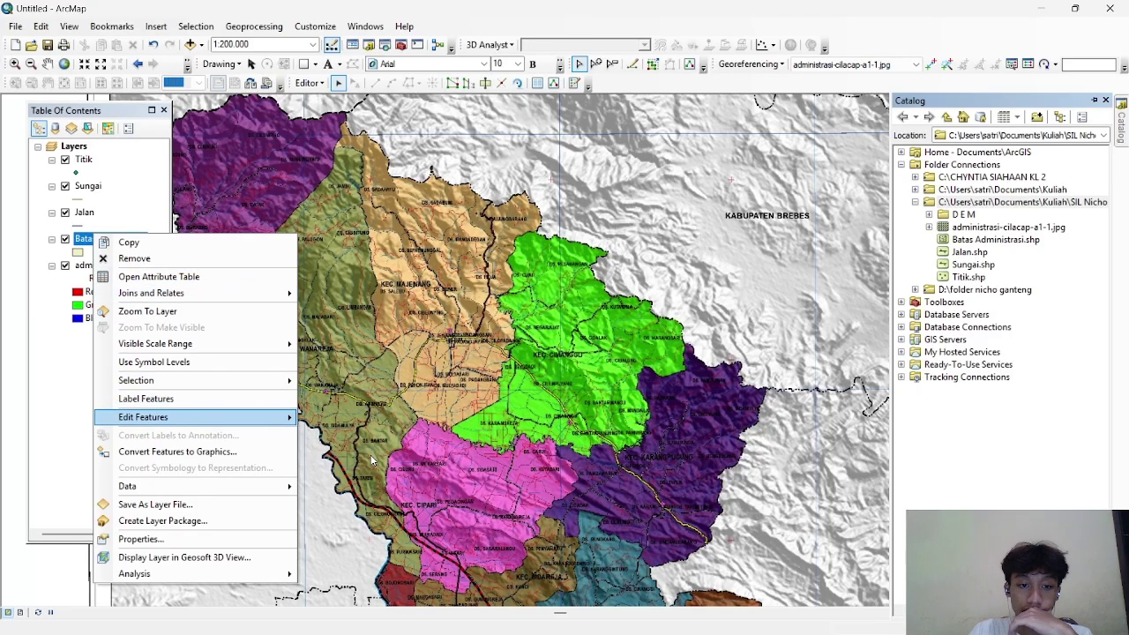
left_click(372, 455)
left_click(762, 171)
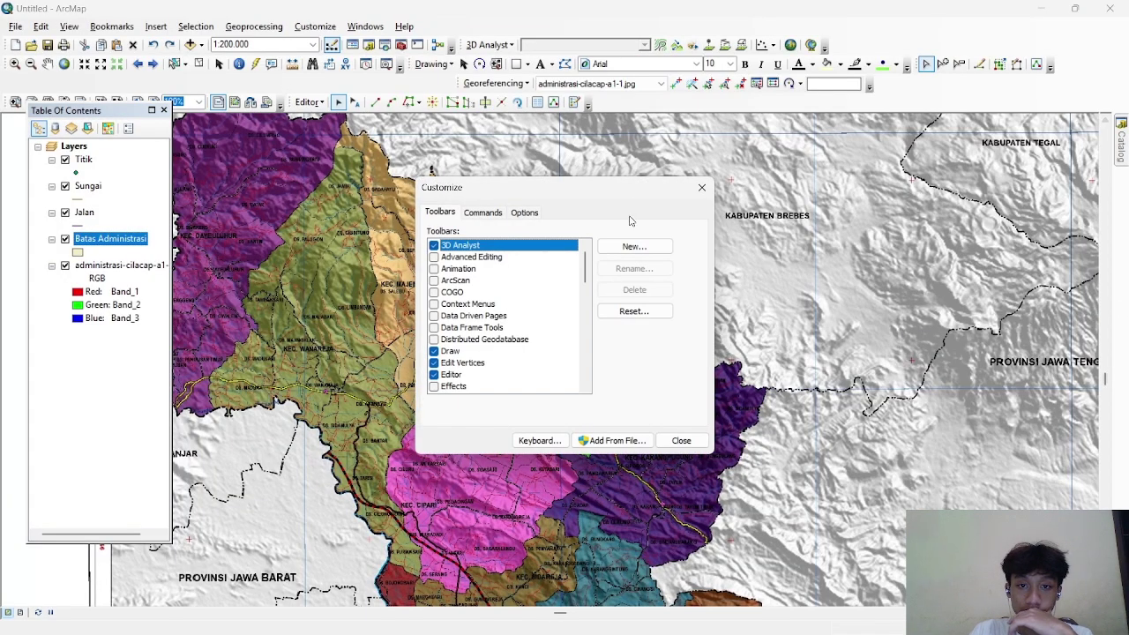
left_click(700, 188)
mouse_move(1123, 136)
left_click(1105, 101)
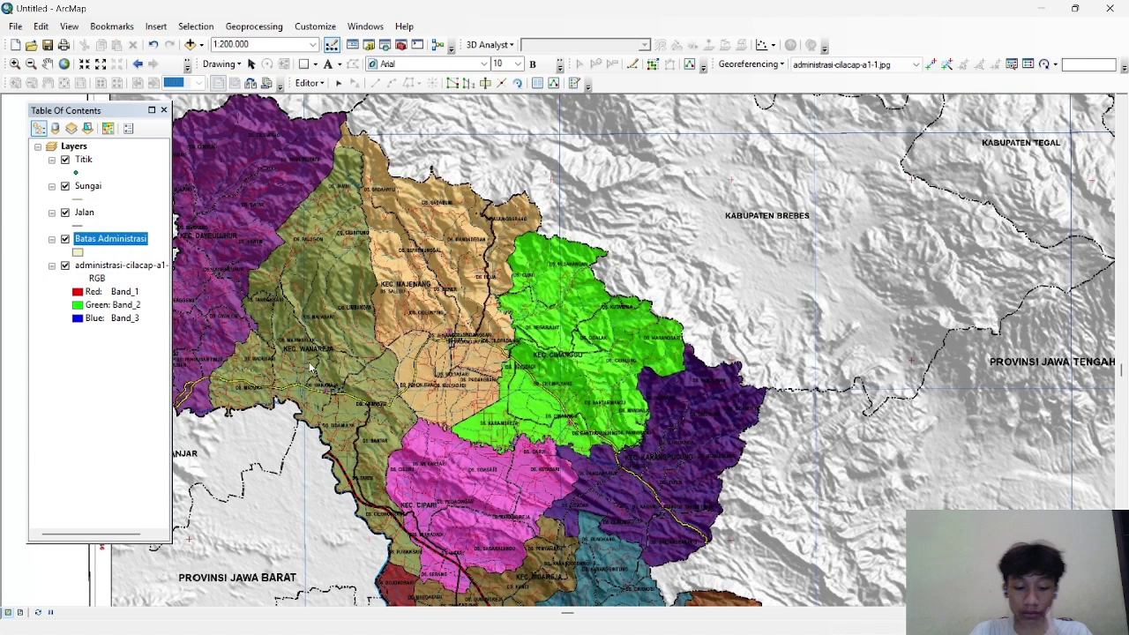
key("alt+Tab")
key("alt+Tab")
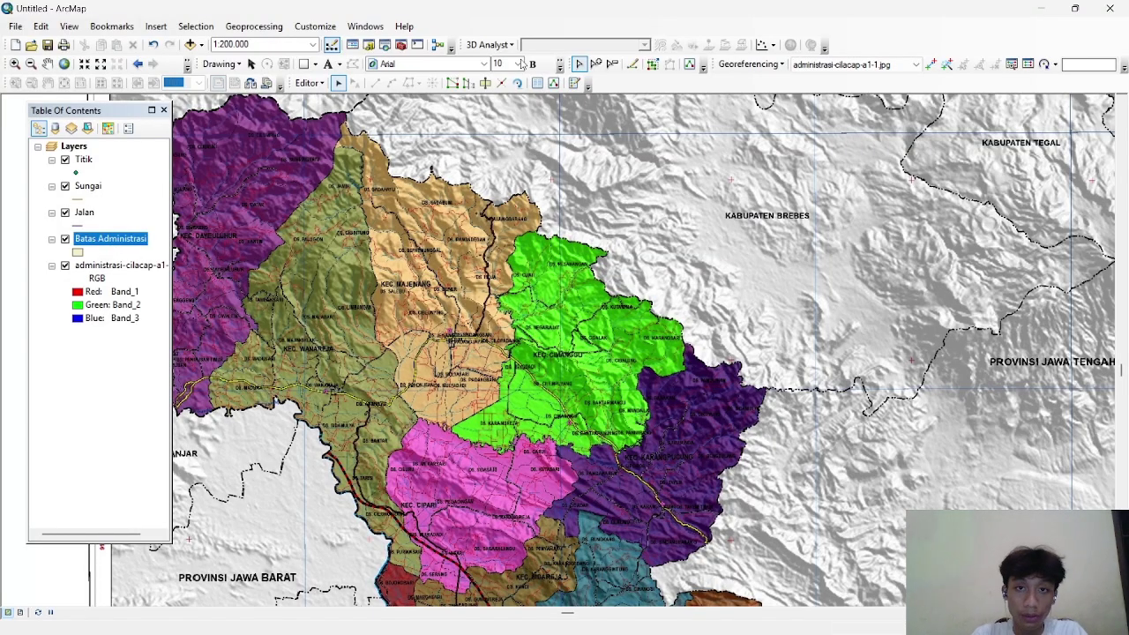
Step: Show the feature templates and choose the Batas Administrasi template with the Polygon construction tool
left_click(573, 85)
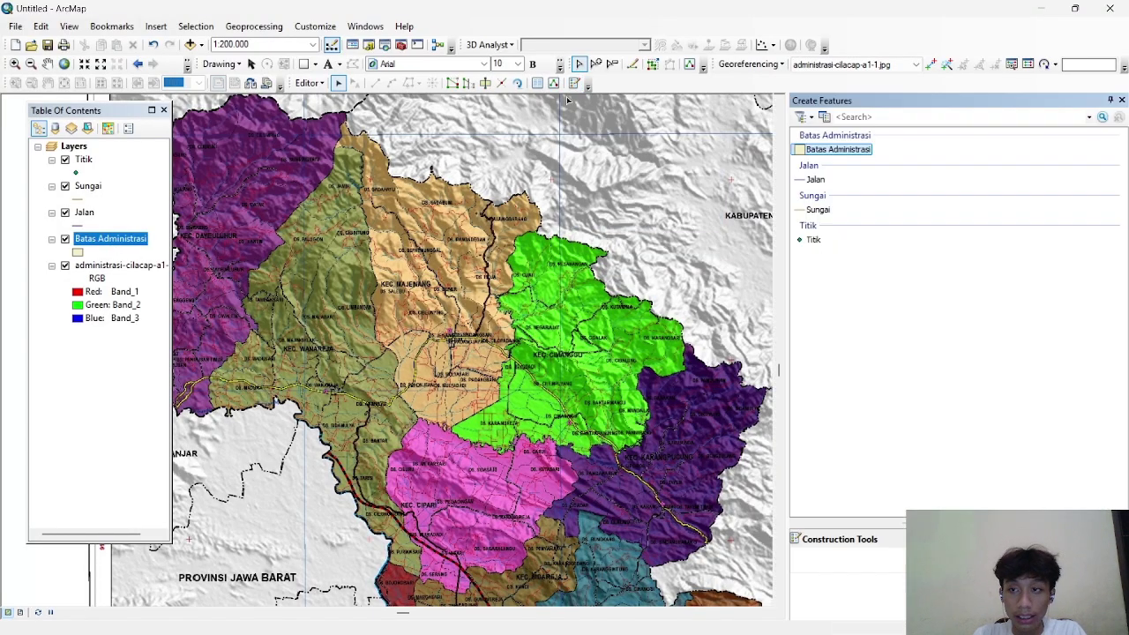
left_click(828, 152)
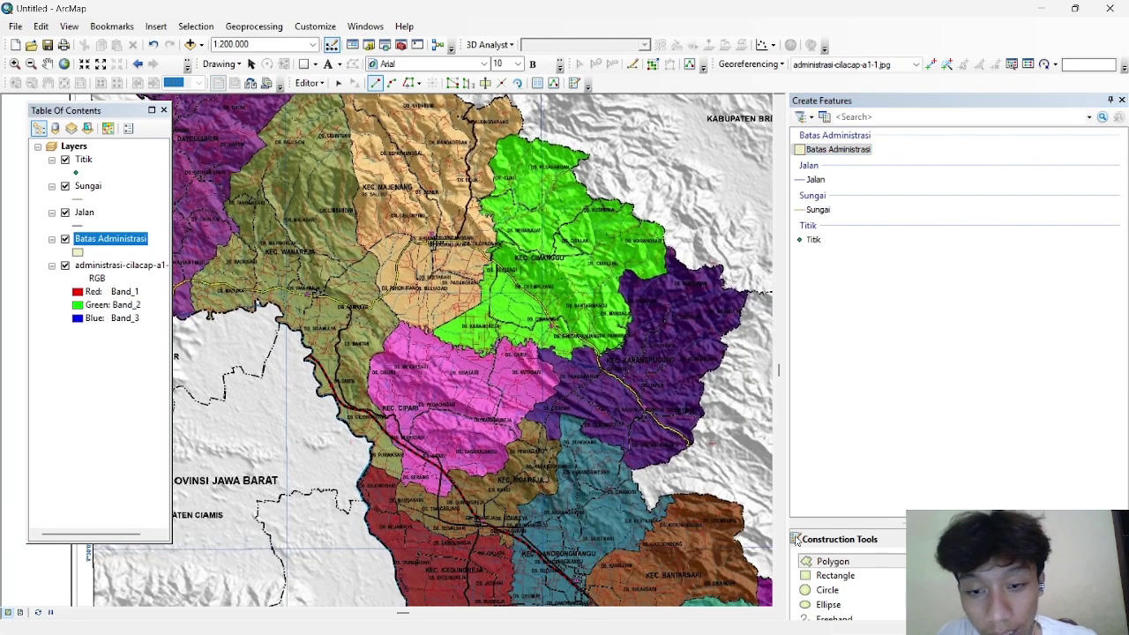
left_click_drag(613, 469, 511, 298)
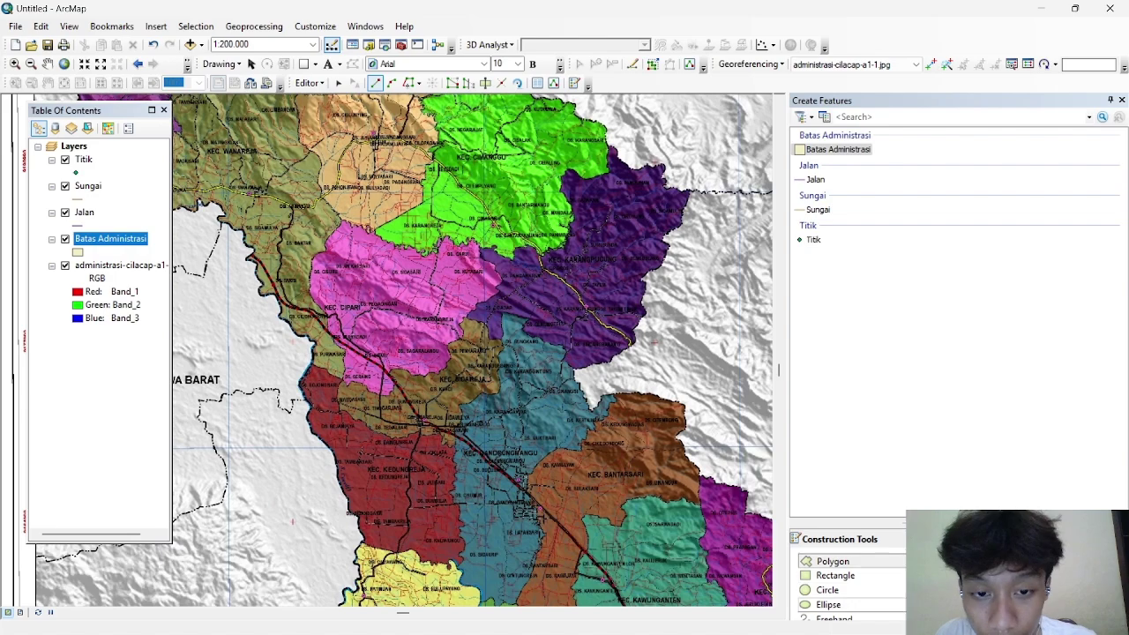
scroll(847, 582, "down", 1)
scroll(846, 582, "up", 1)
left_click(832, 561)
Step: Look over the kecamatan areas of the Cilacap map from the north down to the coast and back to Karangpucung
left_click_drag(555, 154, 513, 256)
left_click_drag(668, 503, 592, 180)
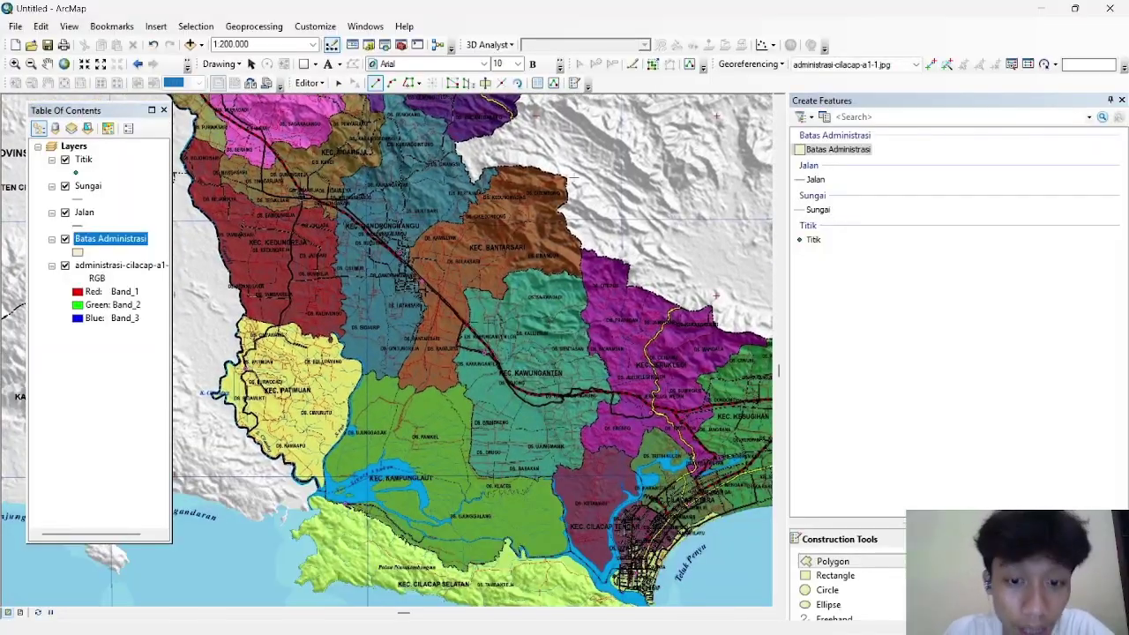
left_click_drag(604, 254, 517, 224)
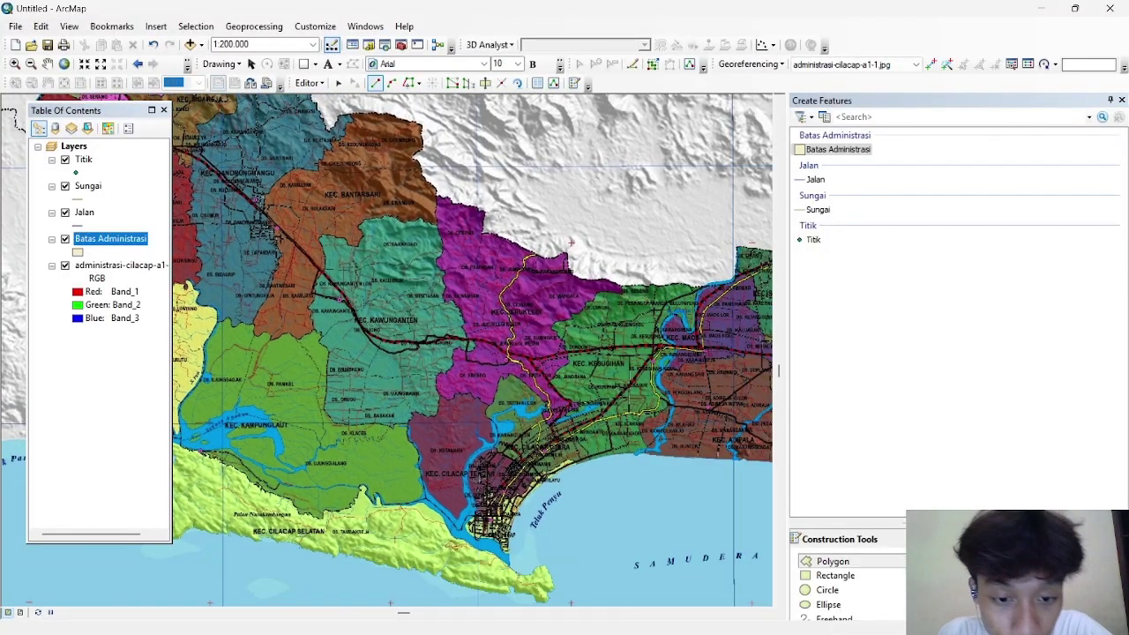
left_click_drag(358, 173, 574, 250)
left_click_drag(507, 201, 516, 338)
left_click_drag(557, 141, 506, 345)
left_click_drag(410, 349, 564, 300)
left_click_drag(529, 220, 476, 186)
left_click_drag(579, 414, 527, 264)
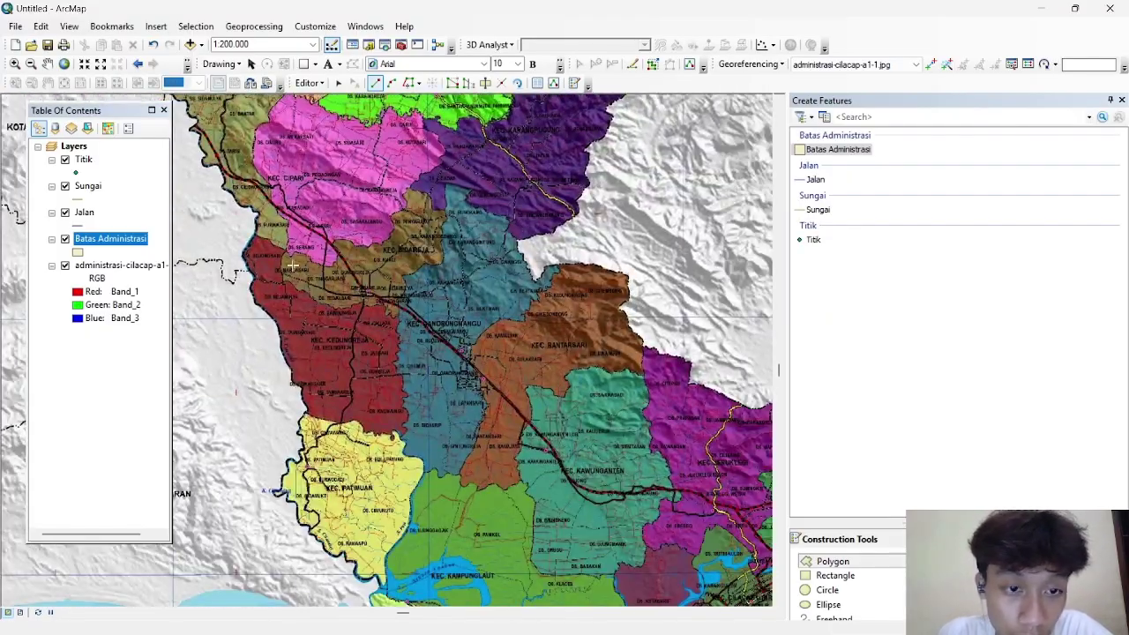
left_click_drag(505, 184, 506, 283)
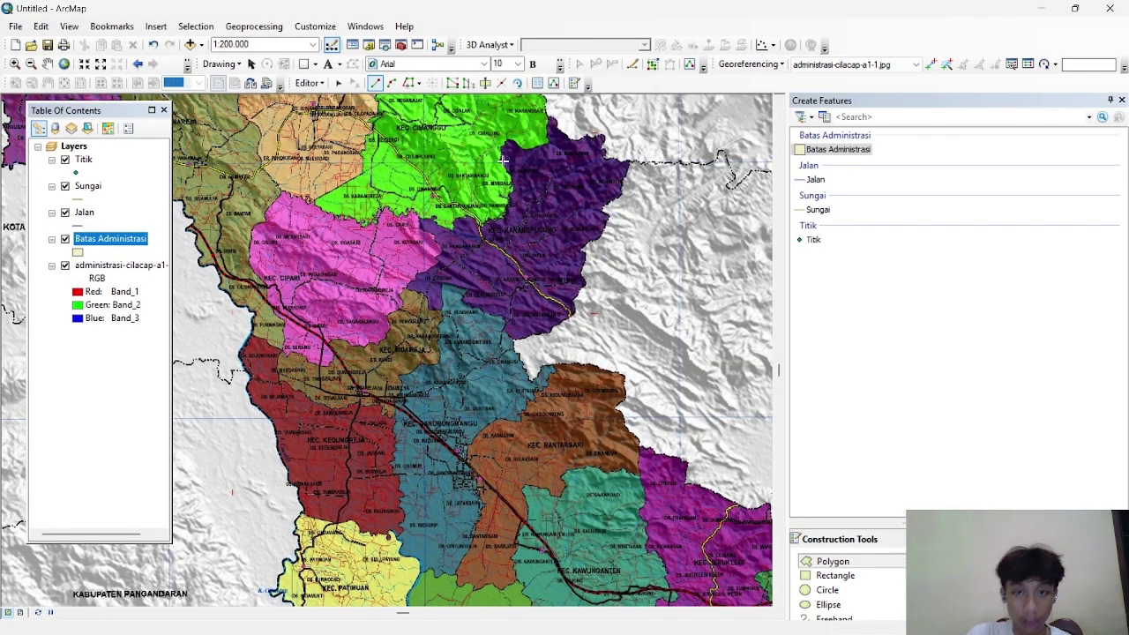
Step: Begin a Batas Administrasi polygon for Kecamatan Karangpucung, tracing from the Karangsari border along the northern edge past Pamulihan and down the northeastern edge
scroll(503, 159, "up", 1)
left_click_drag(605, 137, 405, 280)
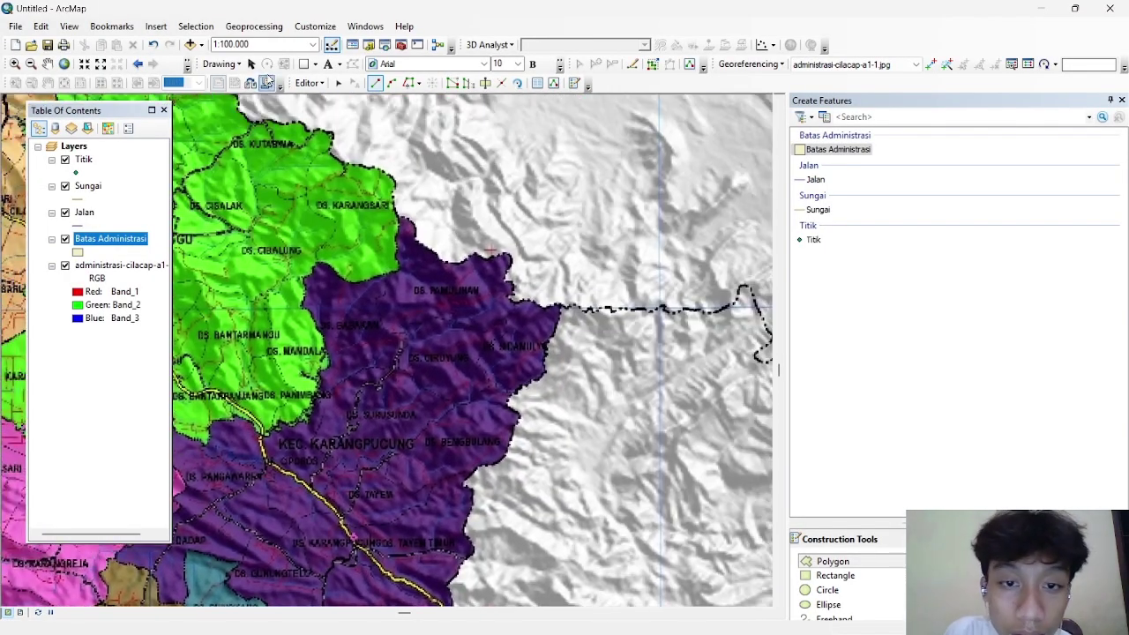
left_click(375, 82)
scroll(388, 247, "up", 1)
left_click(386, 250)
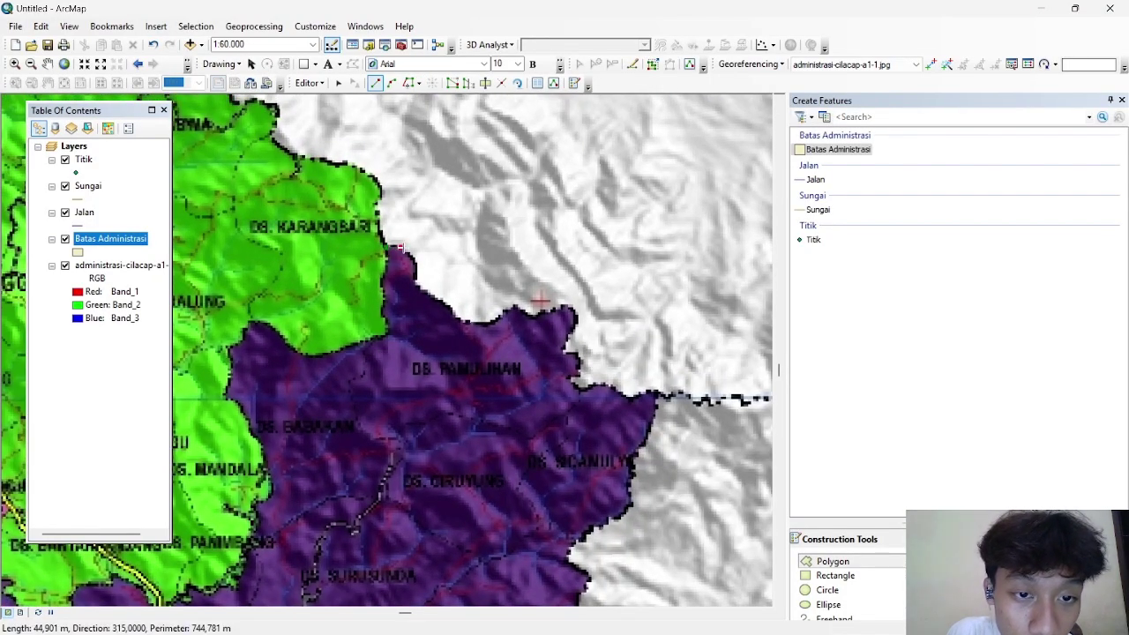
left_click(412, 265)
left_click(416, 282)
left_click(432, 293)
left_click(451, 309)
left_click(476, 321)
left_click(499, 319)
left_click(511, 310)
left_click(526, 307)
left_click(542, 308)
left_click(560, 308)
left_click(573, 319)
left_click(570, 336)
left_click(575, 354)
left_click(576, 367)
left_click(574, 374)
left_click(601, 385)
left_click(625, 390)
left_click(650, 393)
left_click(657, 417)
left_click(647, 441)
left_click(633, 463)
left_click(630, 492)
left_click(630, 505)
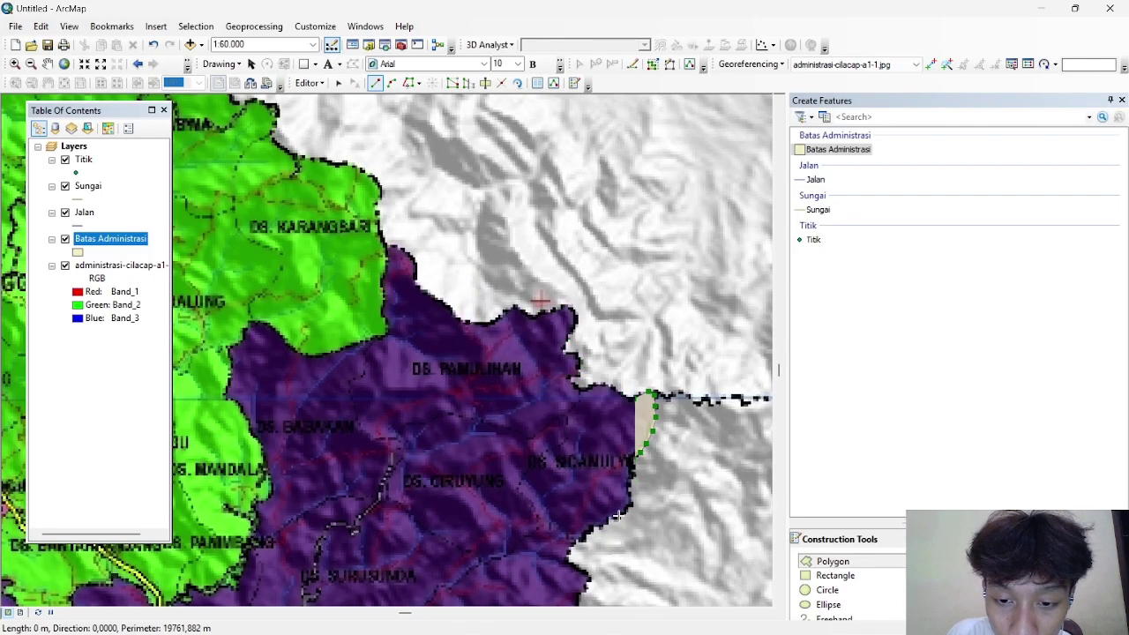
left_click(619, 516)
left_click(597, 525)
left_click(576, 540)
left_click(568, 560)
left_click(586, 567)
left_click(589, 582)
Step: Continue the Batas Administrasi polygon down Karangpucung's eastern edge, past Bengbulang to the point beside Tayem Timur
left_click_drag(590, 582, 652, 122)
scroll(621, 180, "down", 1)
left_click(622, 227)
left_click(612, 249)
left_click(603, 273)
left_click(586, 300)
left_click(569, 307)
left_click(548, 310)
left_click(529, 327)
left_click(521, 334)
left_click(527, 345)
left_click(537, 359)
left_click(533, 378)
left_click(522, 419)
left_click(525, 452)
left_click(535, 483)
left_click(513, 509)
left_click(501, 523)
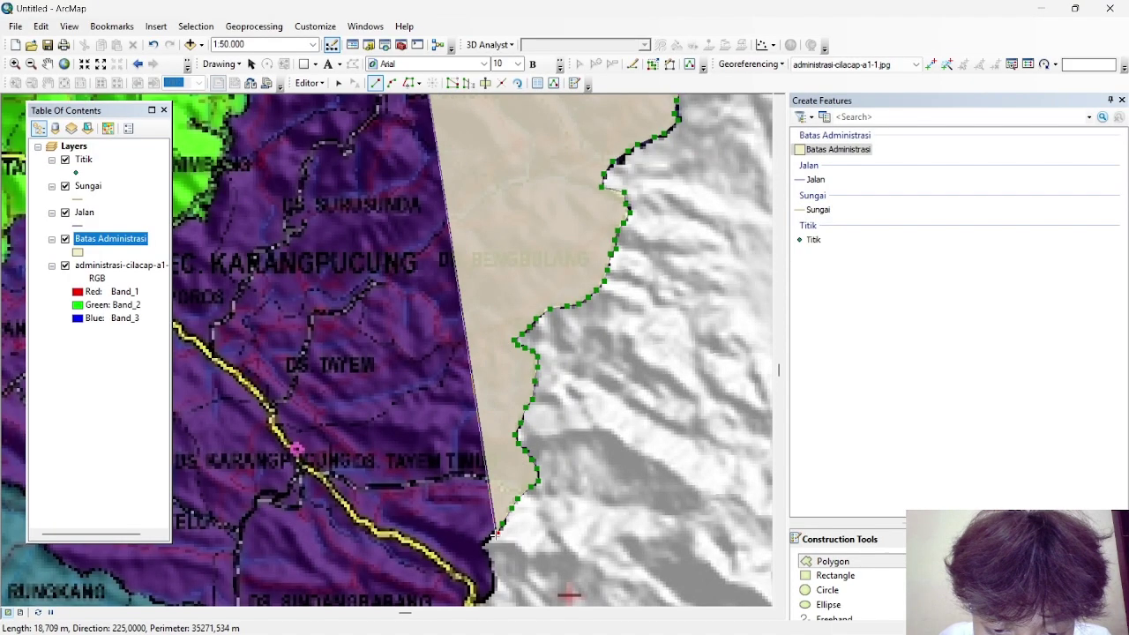
Step: Trace the polygon around Karangpucung's southeastern edge alongside Sindangbarang
left_click_drag(497, 531, 471, 133)
left_click(467, 152)
left_click(475, 178)
left_click(456, 212)
left_click(439, 219)
left_click(425, 228)
left_click(399, 246)
left_click(383, 255)
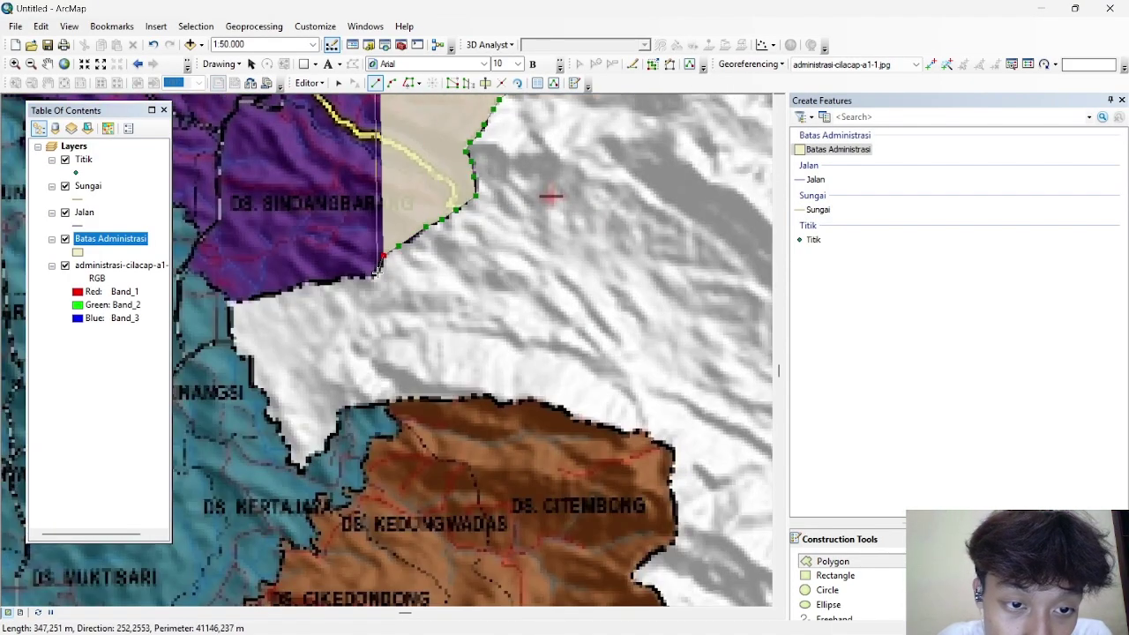
Step: Extend the polygon along Gandrungmangu's eastern edge past Cinangsi, down to the tip of the white notch above Kertajaya
scroll(440, 181, "up", 4)
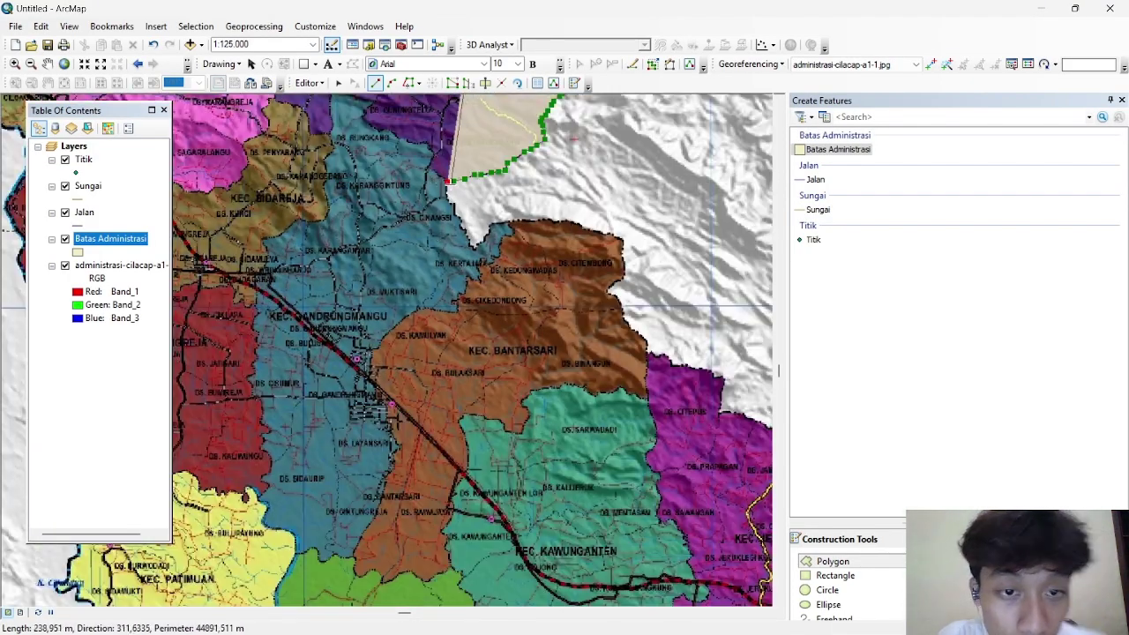
scroll(440, 182, "down", 3)
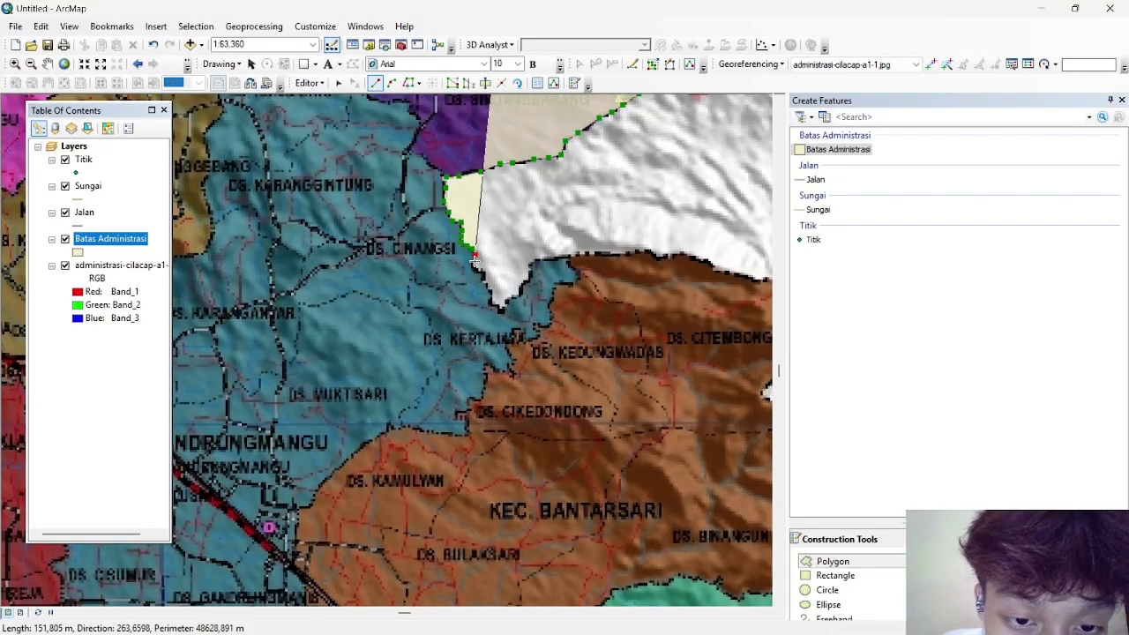
scroll(486, 279, "down", 4)
left_click(489, 292)
left_click(500, 326)
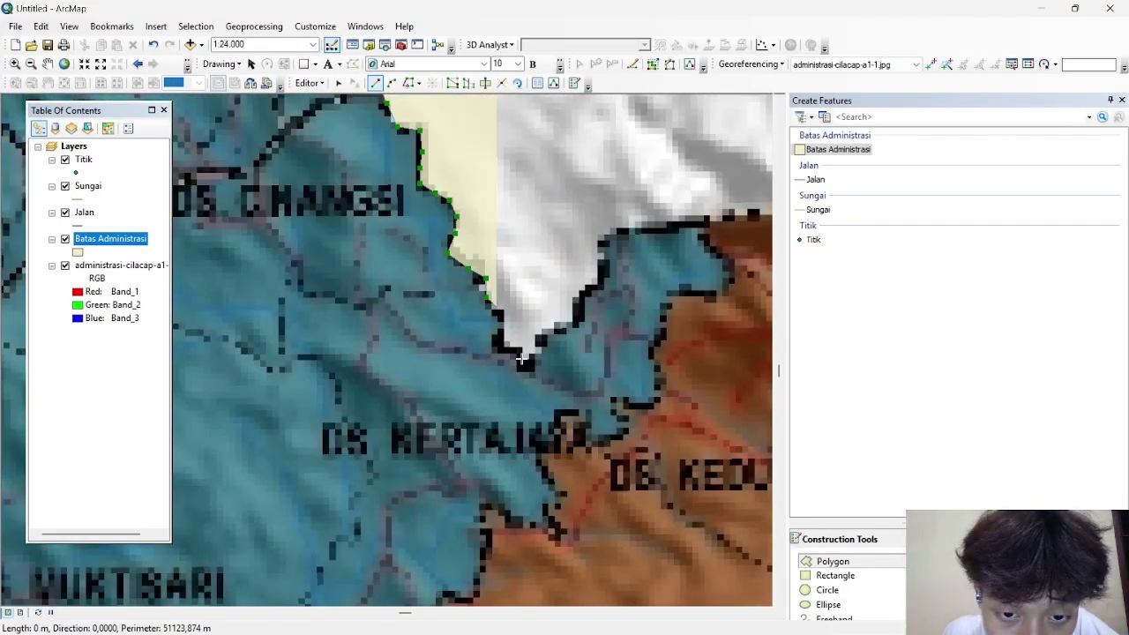
left_click(529, 357)
Step: Trace the polygon up the eastern side of the notch and along Kertajaya's northern edge toward the Bantarsari border
left_click(569, 318)
left_click(605, 265)
left_click(621, 229)
left_click(639, 227)
left_click(670, 228)
left_click(701, 223)
left_click(728, 216)
Step: Carry the polygon along Bantarsari's northern edge above Kedungwadas and Citembong to its northeastern corner
mouse_move(747, 249)
left_mouse_down()
mouse_move(642, 214)
mouse_move(340, 161)
left_mouse_up()
left_click(409, 129)
left_click(448, 127)
left_click(719, 175)
left_click_drag(745, 216, 304, 136)
left_click(321, 105)
left_click(359, 115)
left_click(393, 114)
left_click(412, 124)
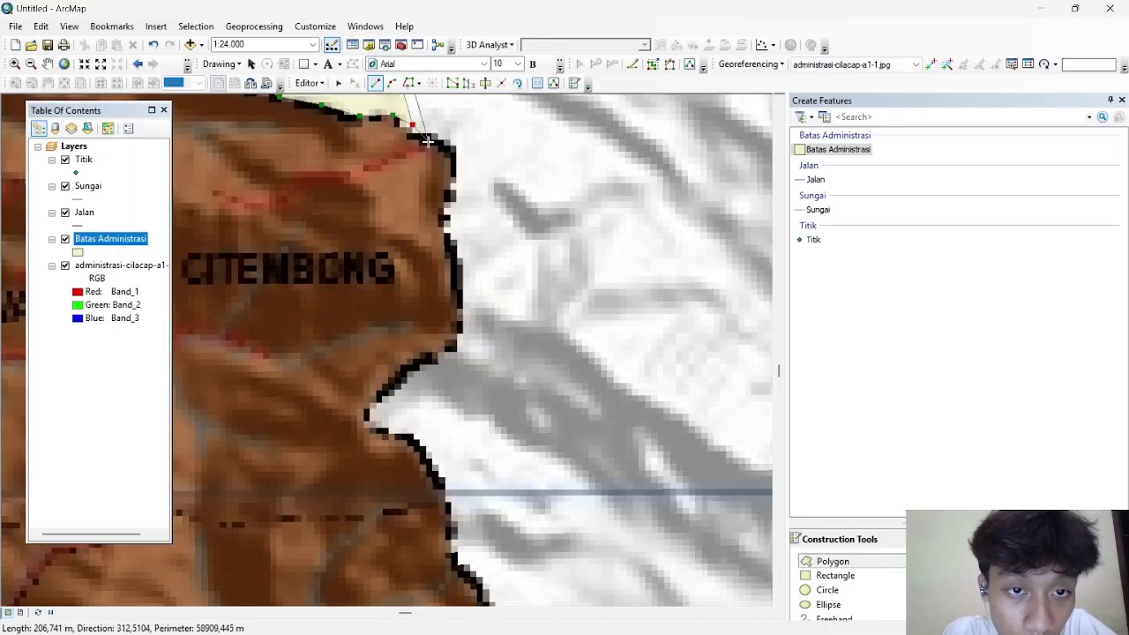
Step: Trace the polygon down Bantarsari's eastern edge, from Citembong around the inward bend to the corner beside Binangun
left_click(432, 143)
left_click(448, 154)
left_click(388, 379)
left_click(367, 412)
mouse_move(424, 529)
left_mouse_down()
mouse_move(423, 330)
mouse_move(414, 366)
left_mouse_up()
left_click(373, 128)
left_click(416, 204)
left_click(452, 217)
left_click(485, 271)
left_click(495, 357)
left_click(488, 443)
left_click(490, 502)
left_click(500, 538)
Step: Digitize the Bantarsari–Kawunganten border westward along the southern edge of Binangun
left_click(418, 537)
left_click(372, 512)
left_click(354, 504)
left_click(329, 519)
left_click_drag(255, 529, 696, 564)
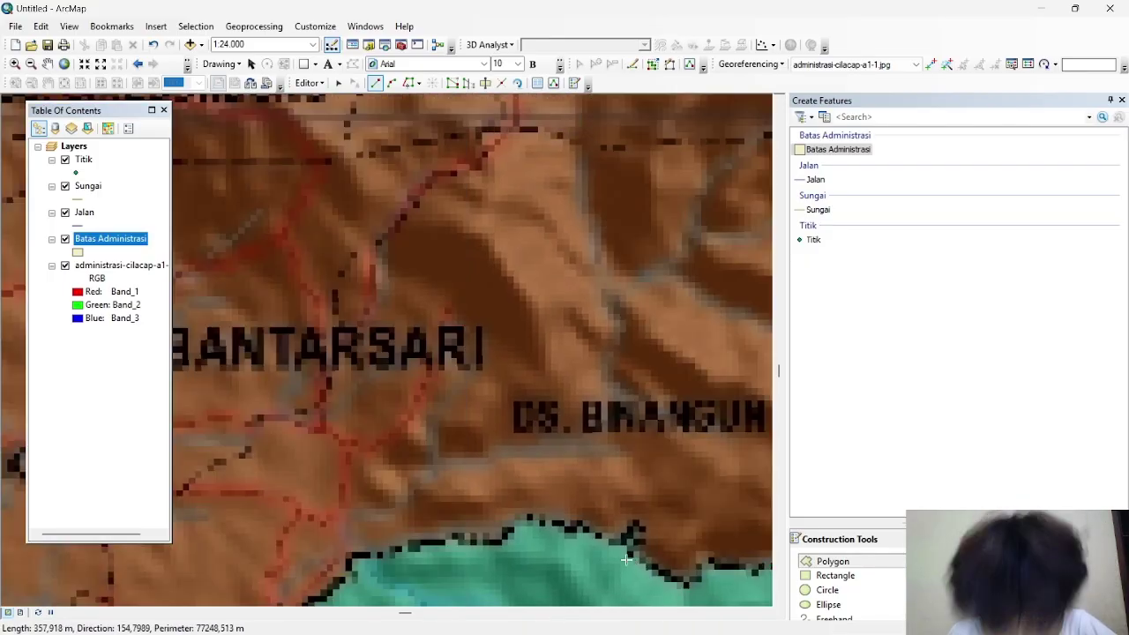
left_click(723, 565)
left_click(683, 584)
left_click(626, 552)
left_click(566, 533)
left_click(505, 527)
left_click(460, 539)
left_click(424, 546)
Step: Follow the Bantarsari–Kawunganten border around the bulge south of Binangun and west to Kawunganten's northwestern tip
left_click_drag(396, 548, 564, 265)
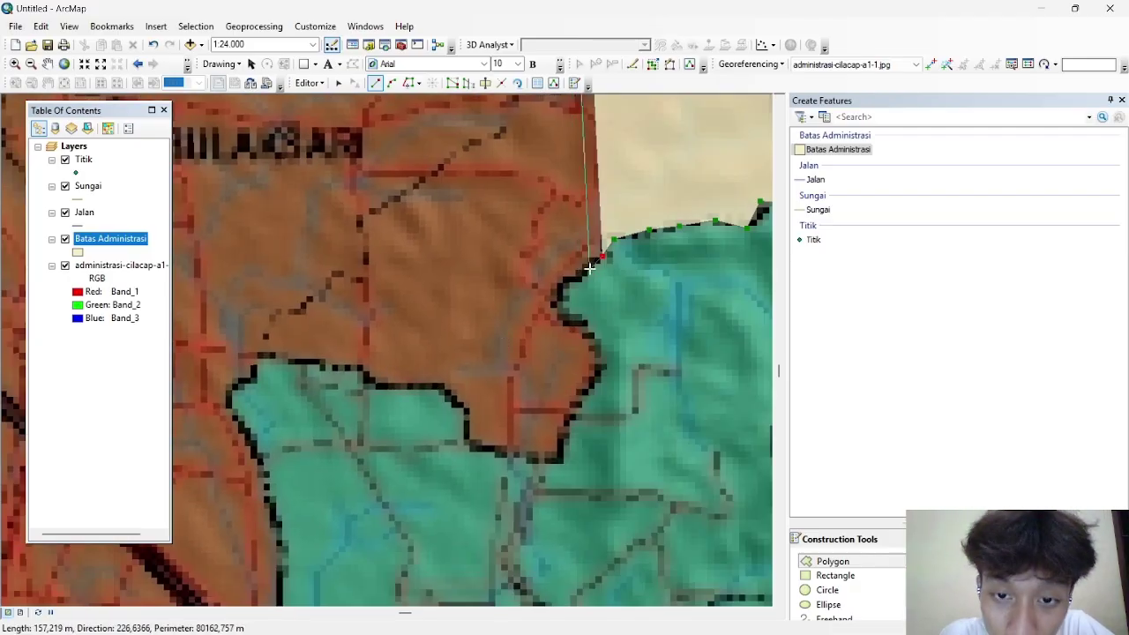
left_click(571, 320)
left_click(594, 362)
left_click(581, 393)
left_click(562, 439)
left_click(558, 461)
left_click(499, 455)
left_click(465, 432)
left_click(437, 389)
left_click(380, 384)
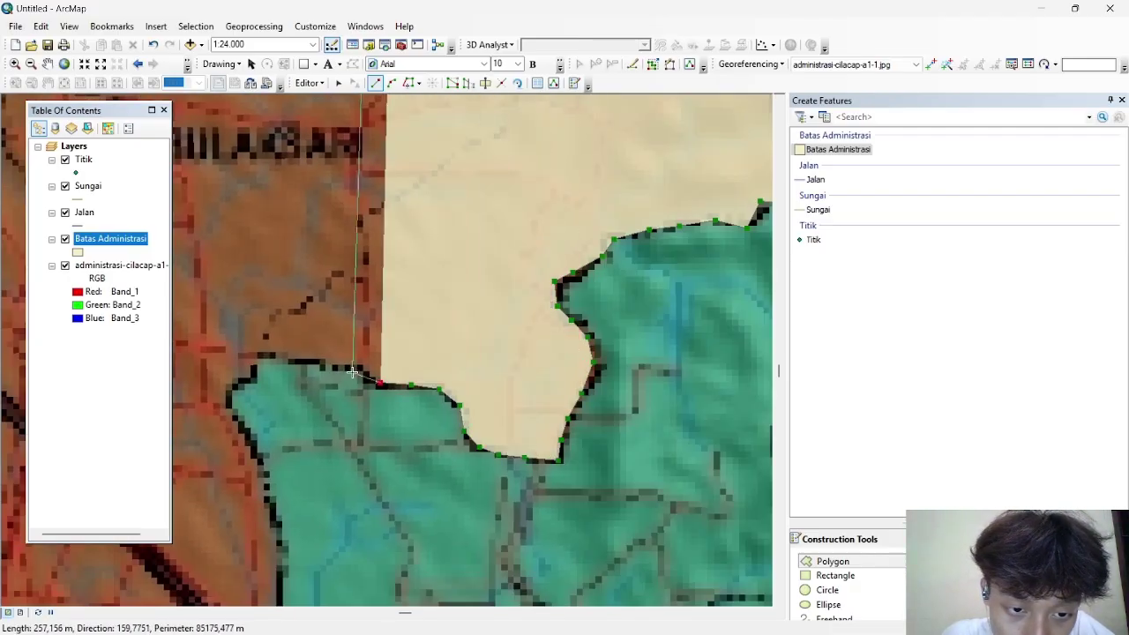
left_click(317, 364)
left_click(261, 359)
left_click(234, 413)
Step: Trace the Bantarsari–Kawunganten border southward across the main road and past Rawajaya
left_click_drag(243, 432, 504, 449)
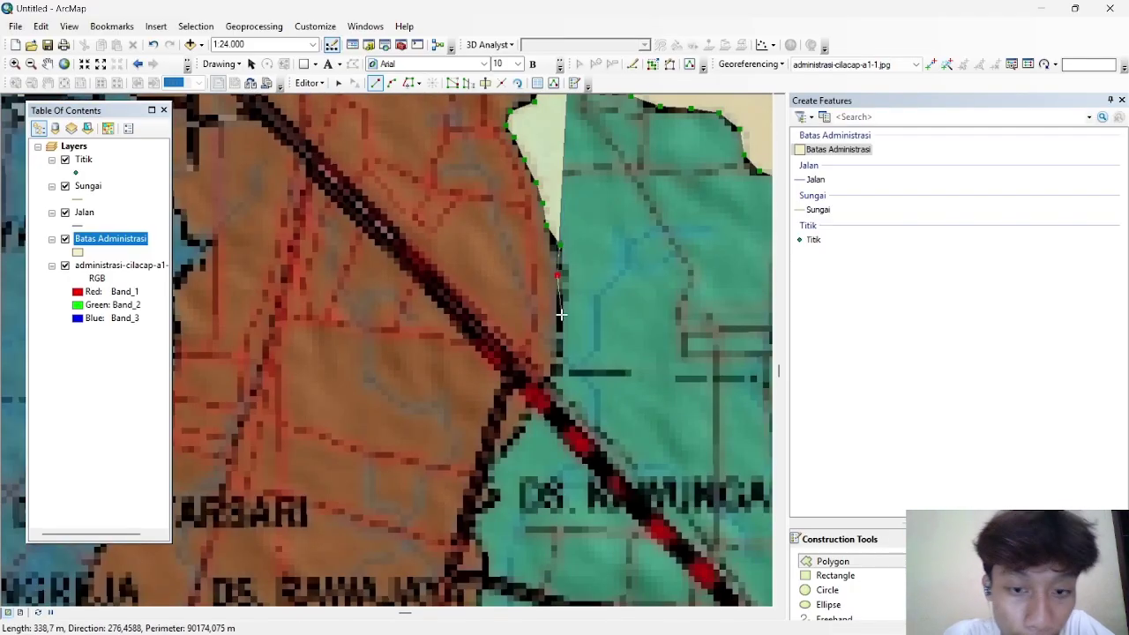
scroll(499, 457, "up", 3)
scroll(440, 404, "up", 1)
left_click_drag(388, 136, 418, 251)
left_click_drag(470, 538, 574, 246)
scroll(586, 348, "down", 1)
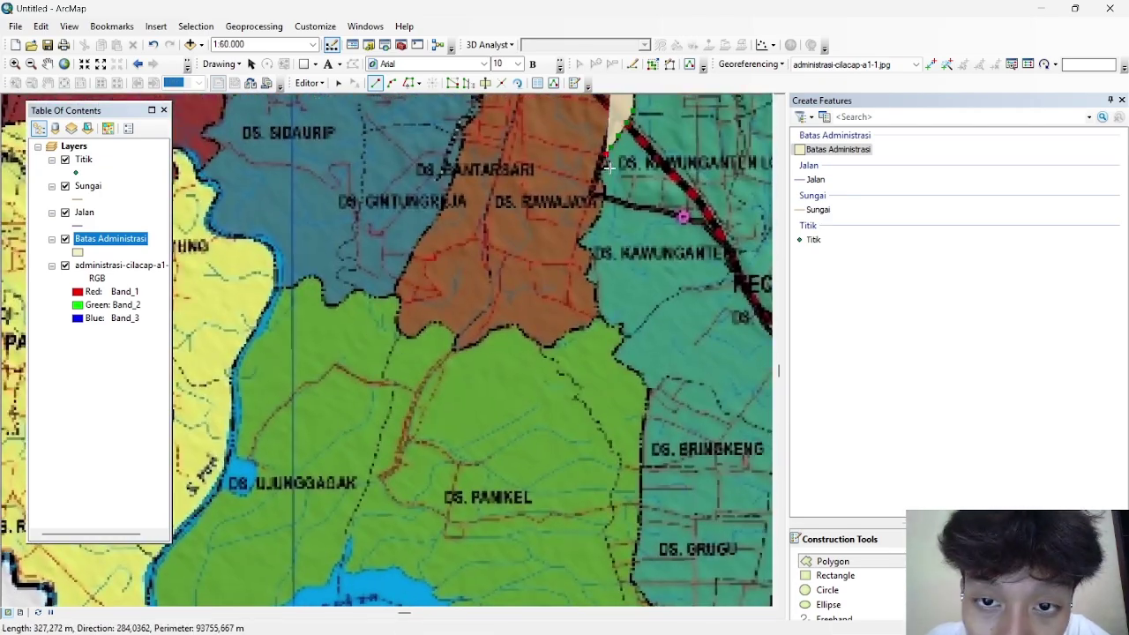
left_click(609, 164)
left_click(604, 185)
left_click(601, 205)
left_click(595, 223)
left_click(580, 241)
left_click(591, 257)
left_click(589, 279)
left_click(598, 294)
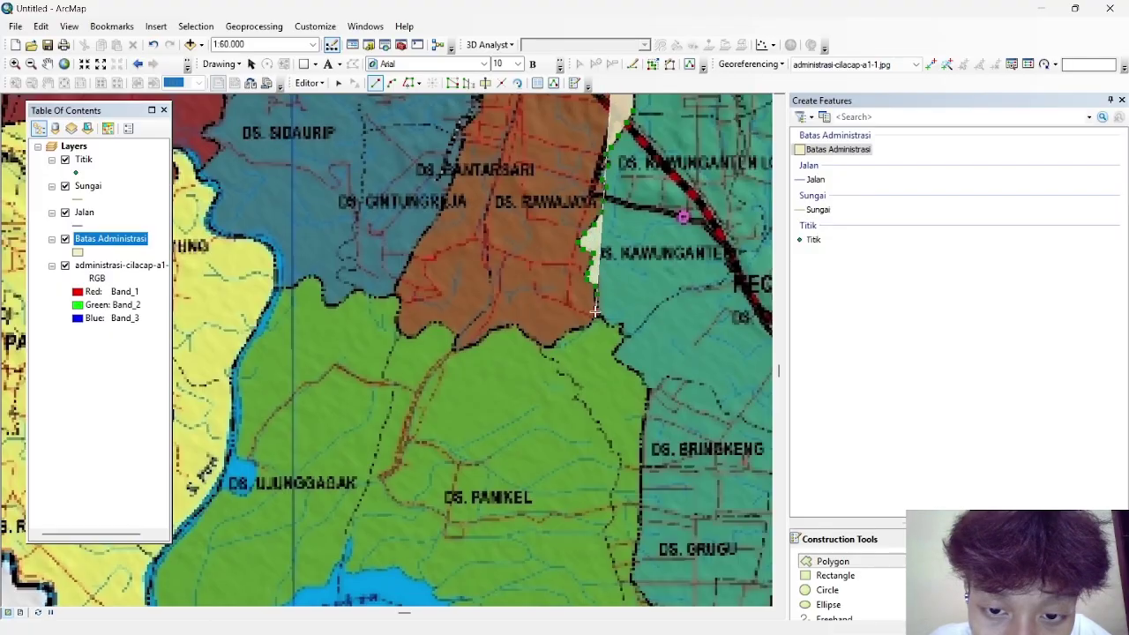
Step: Digitize Bantarsari's southern edge westward above Panikel to the Gandrungmangu border
scroll(599, 330, "down", 1)
left_click(596, 328)
left_click(562, 330)
left_click(520, 349)
left_click(493, 360)
left_click(465, 335)
left_click(446, 322)
left_click(412, 322)
left_click(373, 353)
left_click(347, 366)
left_click(330, 366)
left_click(332, 349)
left_click(321, 330)
left_click(306, 317)
left_click(290, 314)
Step: Continue the polygon along Gandrungmangu's southwestern edge, following the river border up to the southeastern corner of Kaliwungu
left_click_drag(261, 326, 476, 323)
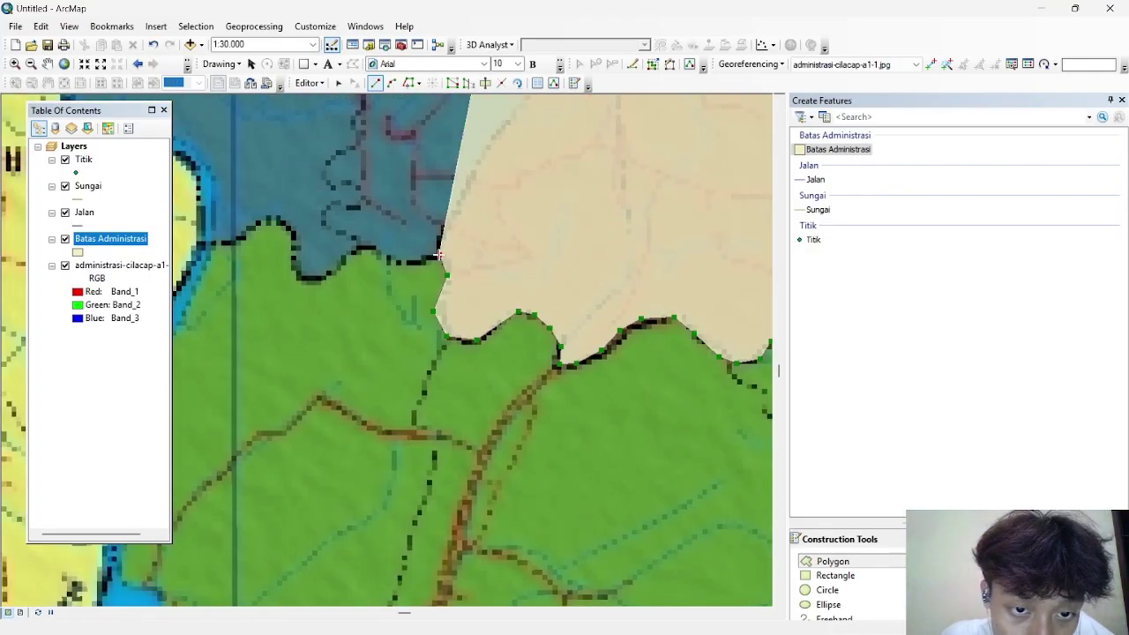
left_click_drag(204, 229, 560, 423)
left_click(559, 372)
left_click(538, 355)
left_click(509, 341)
left_click(483, 335)
left_click(442, 337)
left_click(412, 316)
left_click(418, 286)
left_click(438, 251)
left_click(437, 231)
left_click(404, 217)
left_click(407, 202)
Step: Trace the Gandrungmangu border northward along the eastern edge of Kaliwungu
scroll(448, 415, "up", 8)
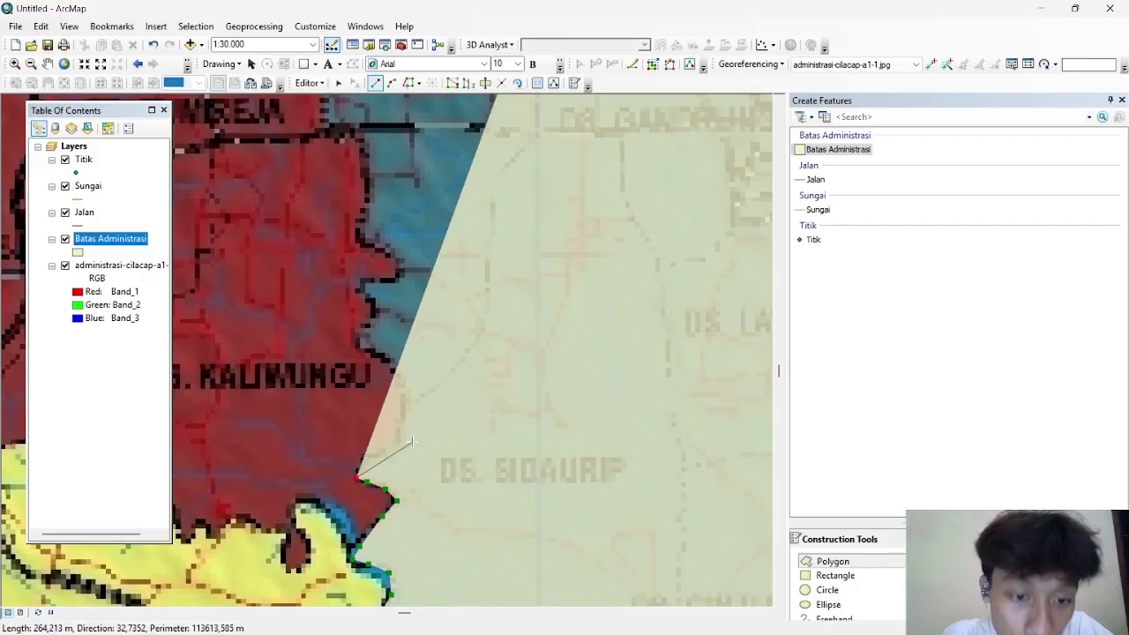
scroll(448, 414, "down", 10)
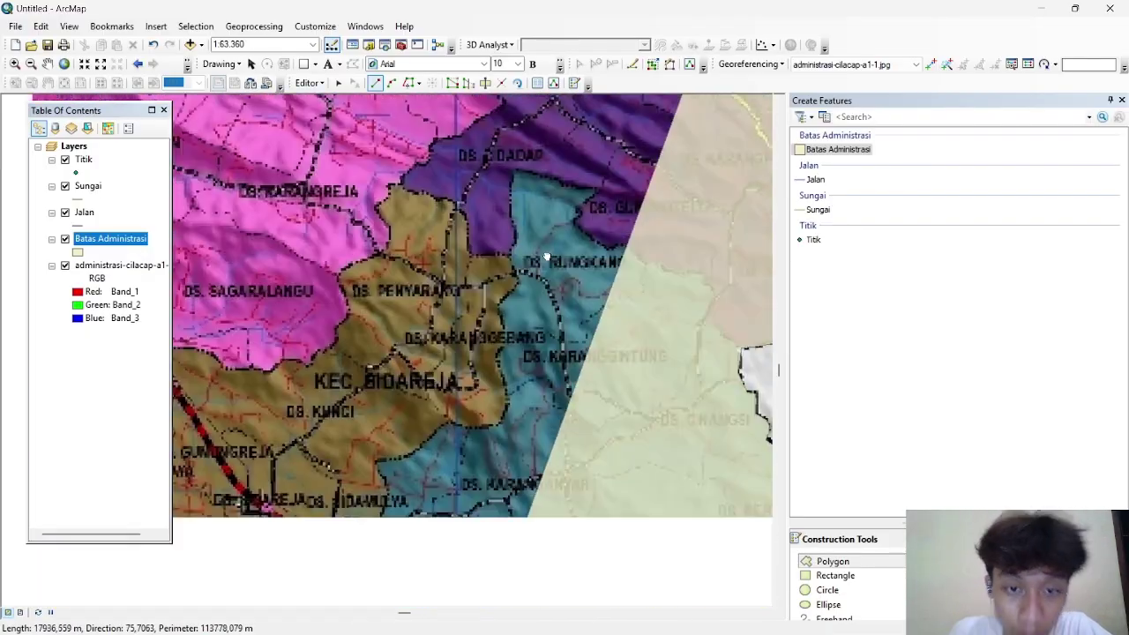
left_click(493, 443)
left_click(520, 432)
left_click(531, 414)
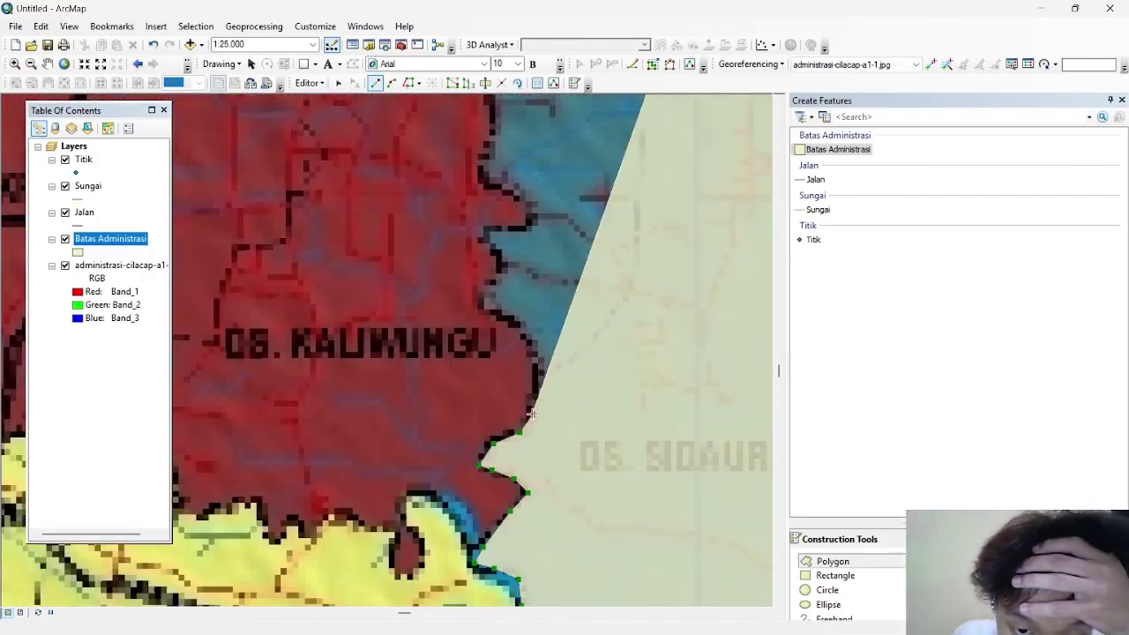
left_click(534, 386)
left_click(534, 360)
left_click(530, 343)
left_click(513, 319)
left_click(490, 309)
Step: Continue the boundary polygon north along Gandrungmangu's western edge, past Kedungreja and around the southern side of Sidareja's border
mouse_move(526, 202)
left_mouse_down()
mouse_move(464, 476)
mouse_move(452, 322)
left_mouse_up()
left_click(419, 135)
left_click(440, 123)
left_click_drag(436, 127, 394, 510)
left_click(404, 491)
left_click(386, 476)
left_click(393, 447)
left_click(405, 438)
left_click(389, 413)
scroll(392, 250, "up", 3)
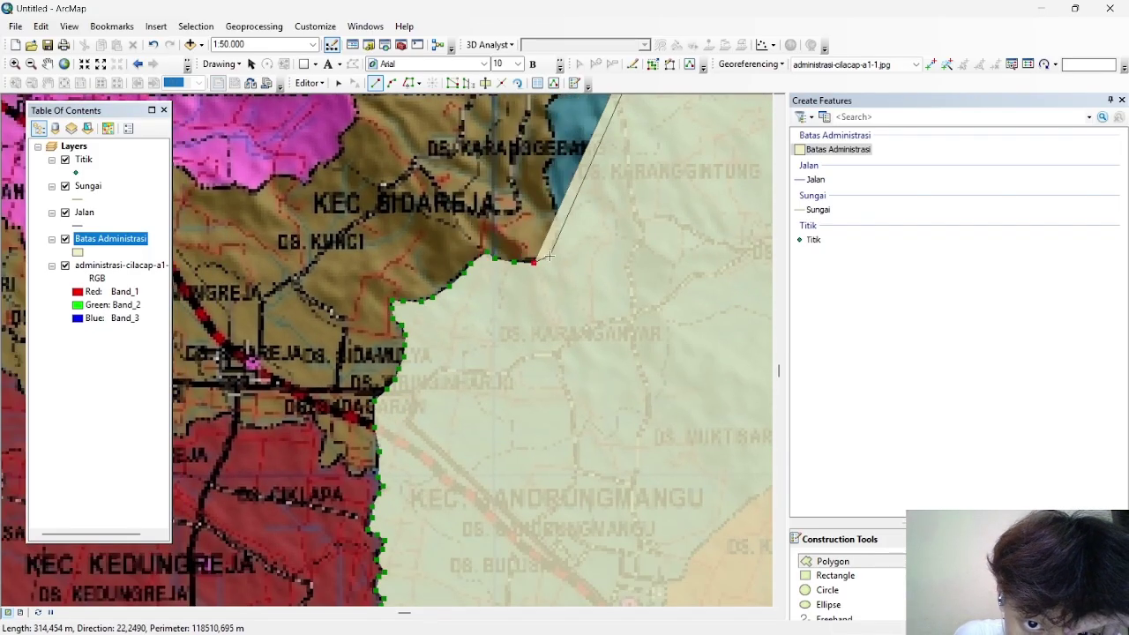
Step: Trace Sidareja's eastern border north past Karanggebang to the Cidadap corner
left_click(559, 200)
left_click_drag(559, 198, 367, 505)
left_click(356, 483)
left_click(364, 461)
left_click(361, 433)
left_click(356, 412)
left_click(375, 396)
left_click(376, 373)
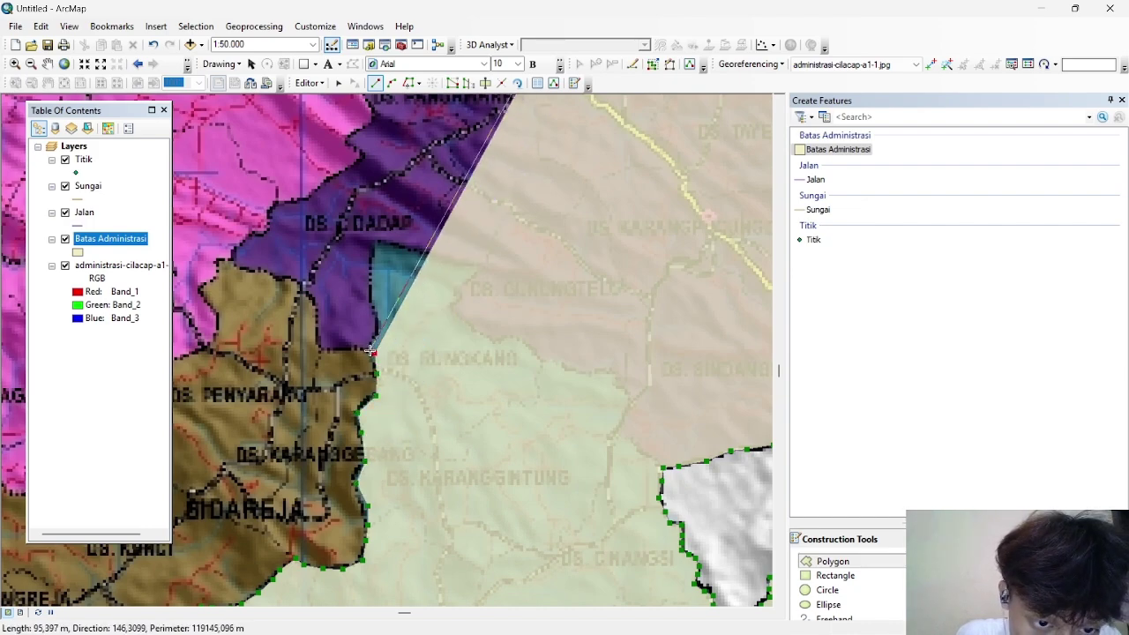
Step: Follow the border between Penyarang and Cidadap northwest to the edge of Cipari
left_click(315, 305)
left_click(300, 287)
left_click(288, 279)
left_click(238, 262)
left_click(255, 234)
left_click(269, 210)
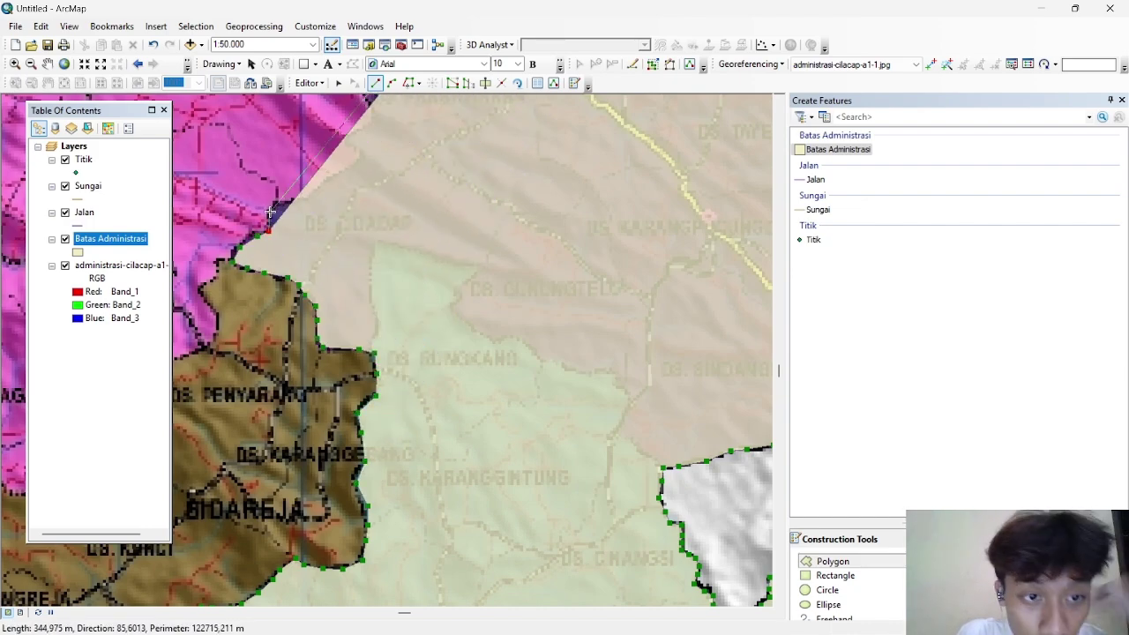
Step: Trace the Cipari–Karangpucung border northward along the eastern edge of Kutasari
left_click(293, 199)
left_click(310, 195)
left_click(348, 141)
left_click_drag(348, 143, 302, 444)
left_click(319, 429)
left_click(328, 415)
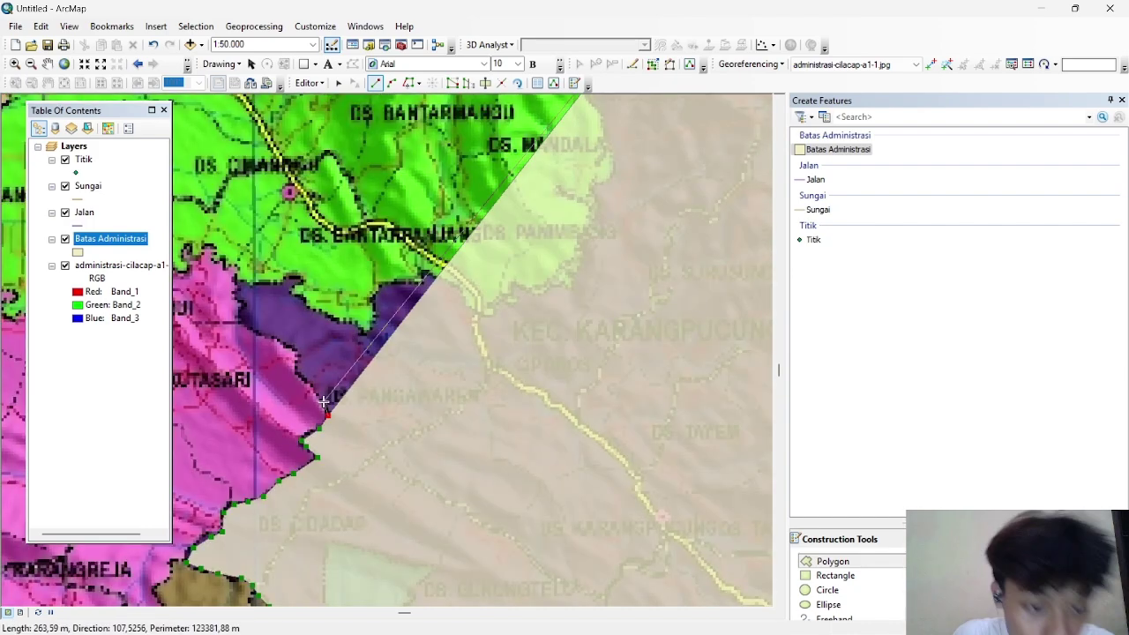
left_click(320, 399)
left_click(312, 381)
left_click(299, 346)
Step: Digitize the border around Kutasari's northern corner and eastward along Cimanggu's southern edge
scroll(242, 303, "down", 4)
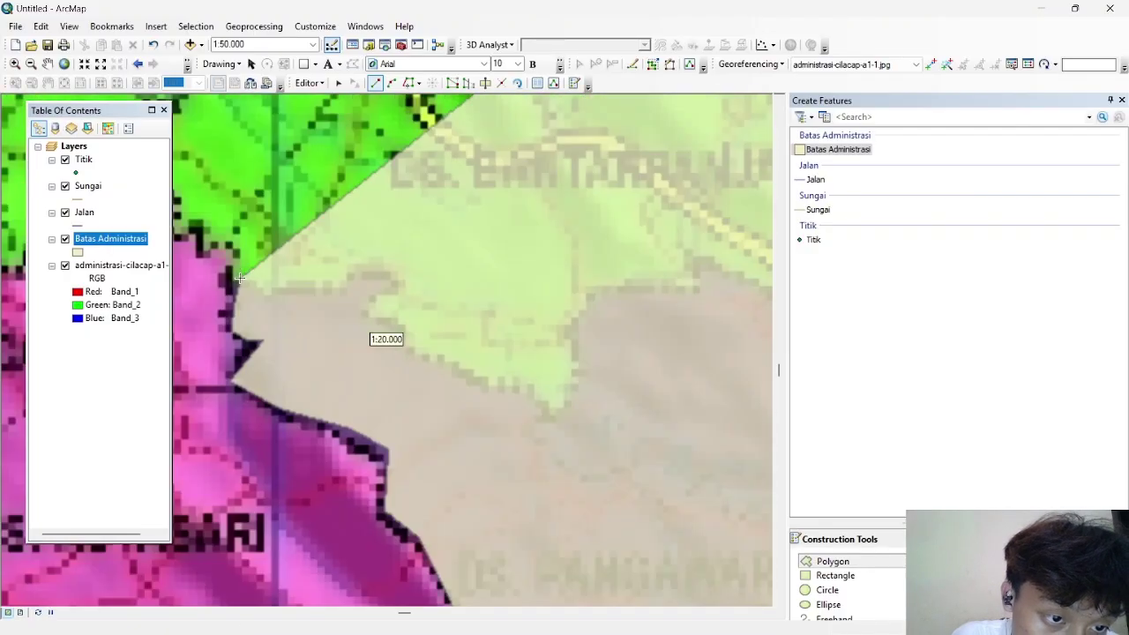
left_click(291, 313)
left_click(326, 307)
left_click(362, 301)
left_click(396, 303)
left_click(432, 307)
left_click(454, 289)
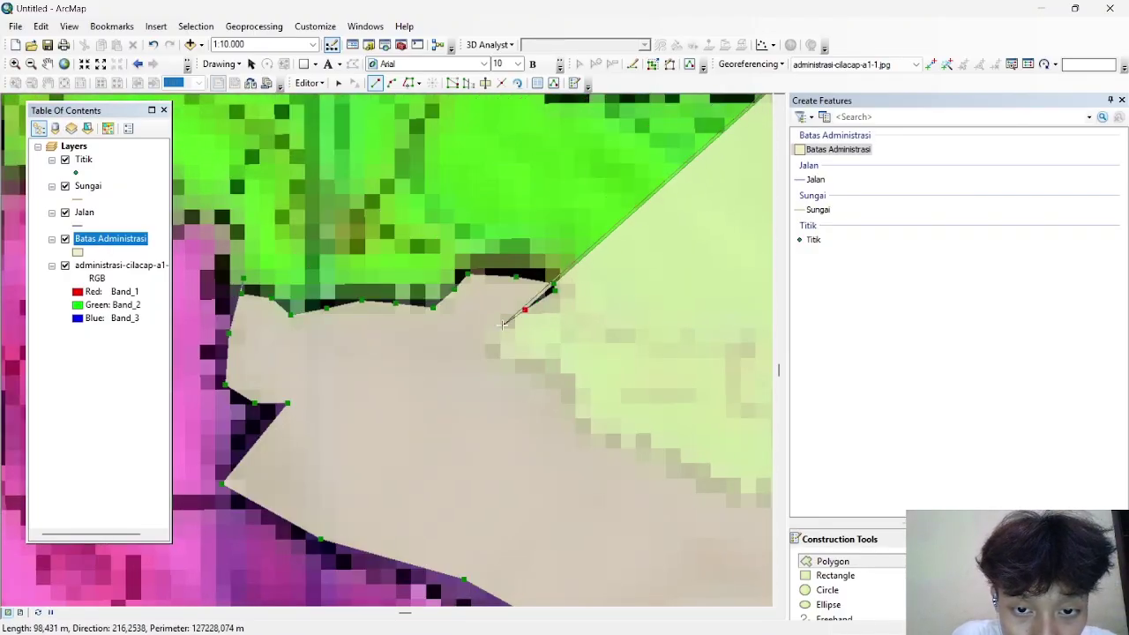
Step: Trace Cimanggu's southern edge around the pointed tip below Bantarpanjang
left_click_drag(499, 289, 291, 353)
left_click(346, 364)
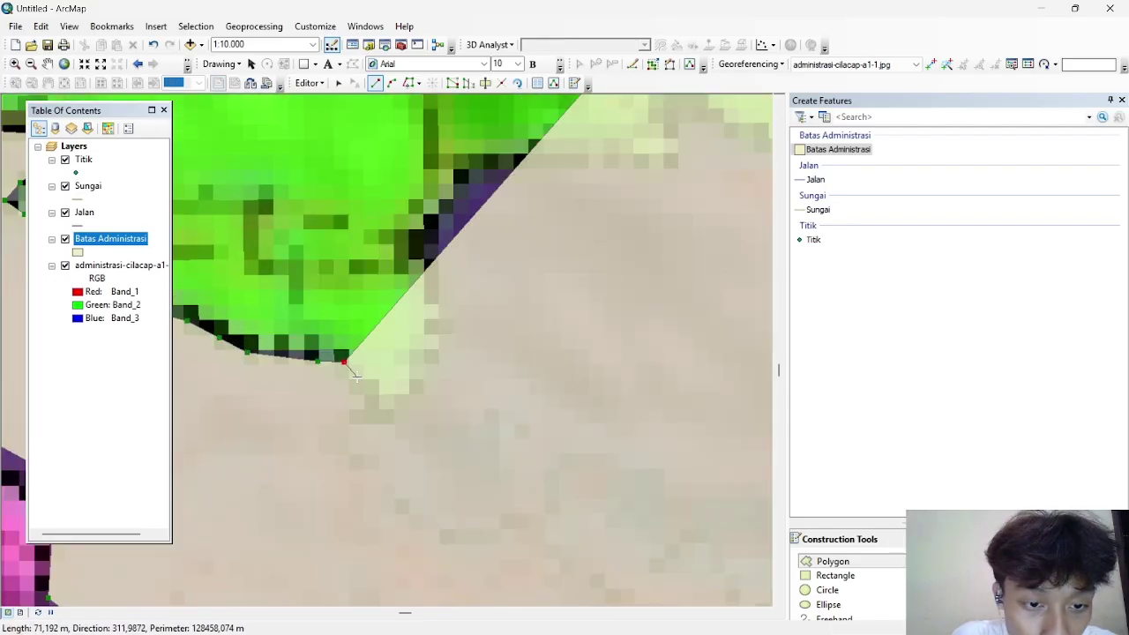
left_click(383, 412)
left_click(414, 382)
left_click(436, 282)
left_click(428, 231)
Step: Continue the Cimanggu–Karangpucung border eastward across the yellow road and below Panimbang
scroll(456, 213, "down", 1)
scroll(457, 213, "up", 3)
scroll(379, 334, "up", 2)
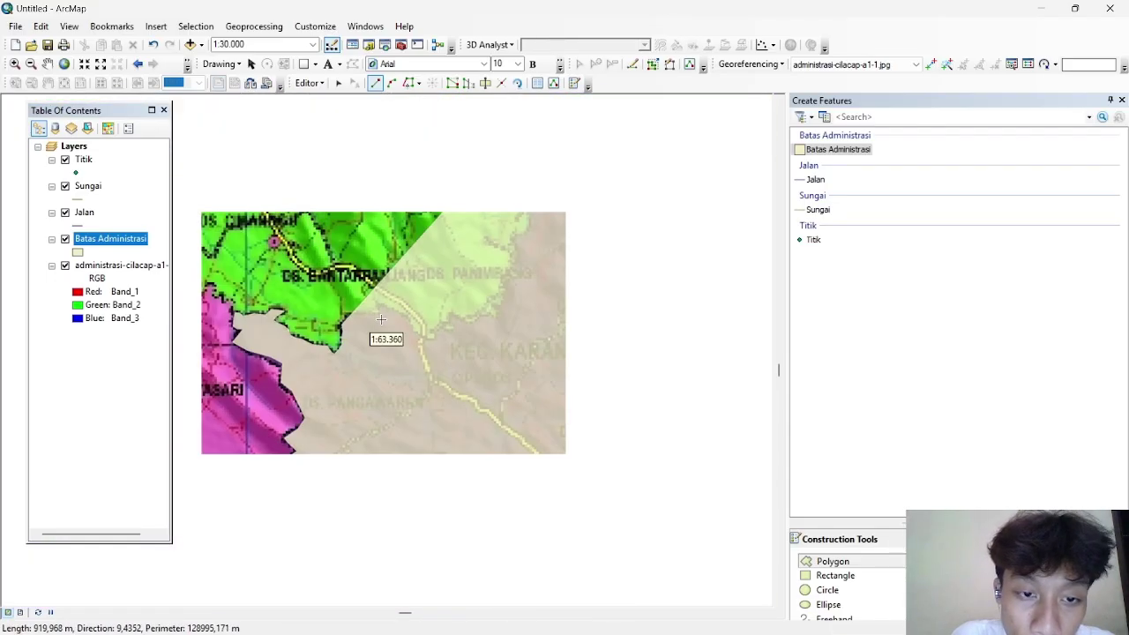
scroll(379, 333, "down", 3)
scroll(450, 284, "down", 1)
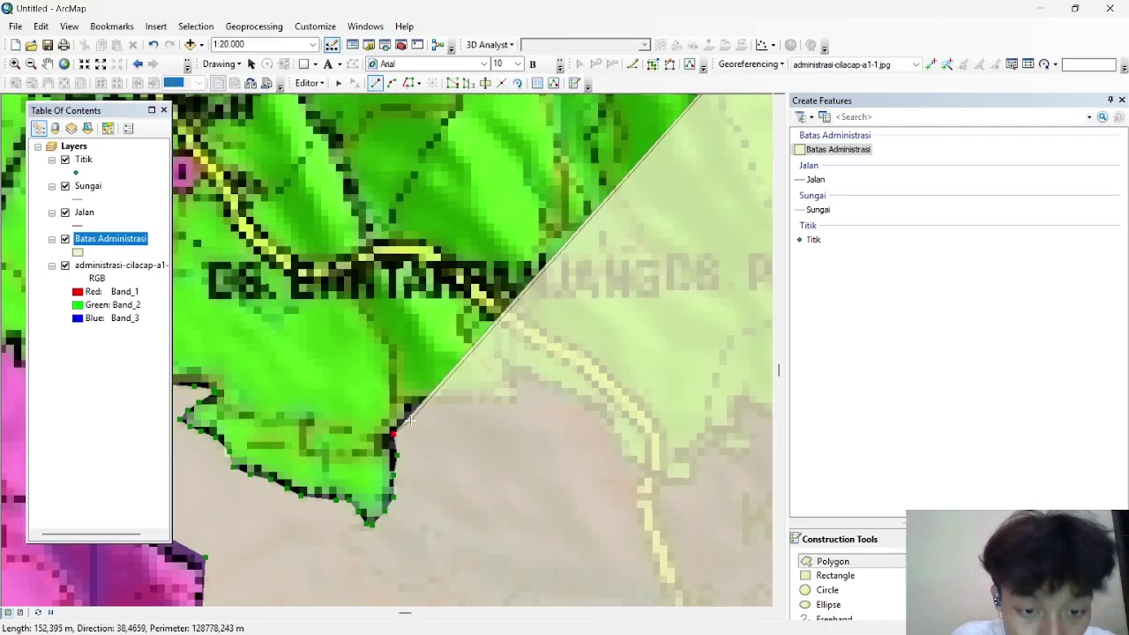
left_click_drag(692, 480, 362, 489)
left_click(363, 465)
left_click(392, 437)
left_click(409, 423)
left_click(434, 420)
left_click(462, 433)
left_click(493, 430)
left_click(529, 410)
Step: Trace the border northward along Panimbang's eastern edge toward Mandala
left_click(600, 334)
left_click(608, 312)
left_click(615, 295)
left_click(608, 275)
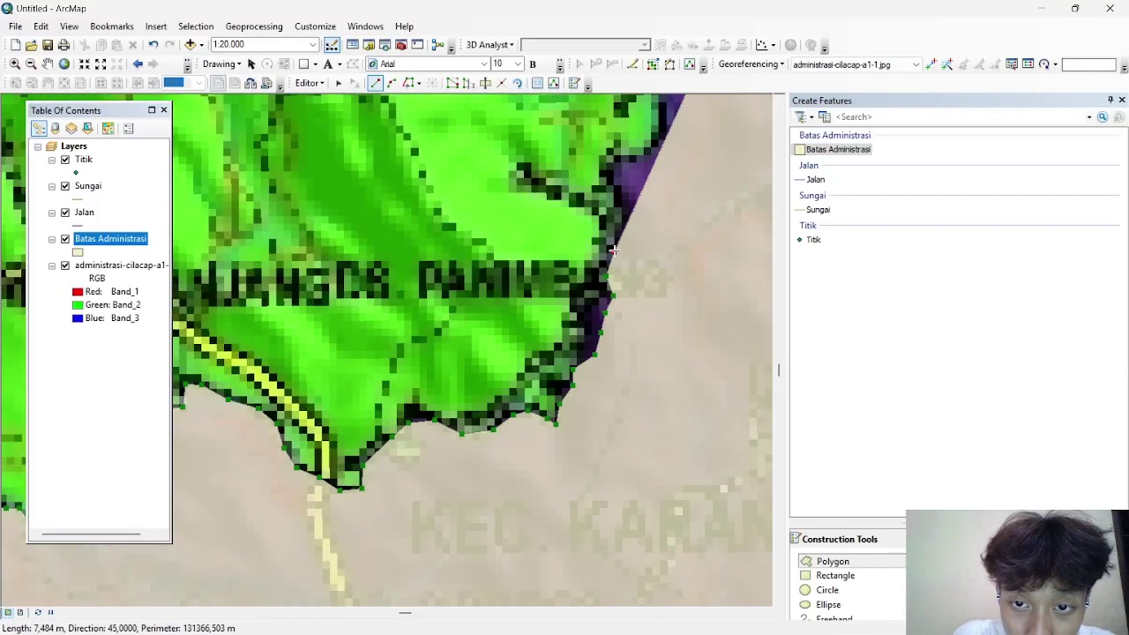
left_click(615, 252)
left_click(634, 229)
left_click(624, 204)
left_click(618, 189)
Step: Continue the border north along Mandala's eastern edge
left_click(417, 380)
left_click(410, 352)
left_click(399, 324)
left_click(396, 297)
left_click(387, 268)
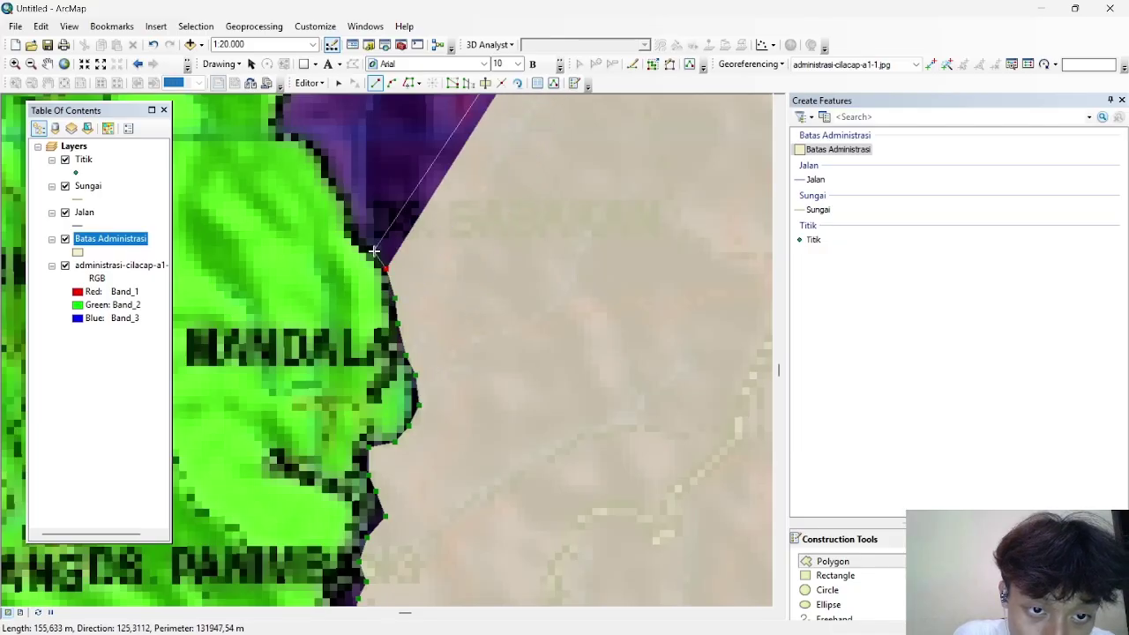
left_click(351, 224)
Step: Trace Cimanggu's border north and east around Karangsari, and close the polygon at Karangpucung's northern corner
left_click_drag(350, 224, 445, 500)
left_click(441, 476)
left_click(389, 300)
left_click(384, 257)
left_click(426, 221)
left_click(457, 179)
left_click(526, 205)
left_click(589, 272)
left_click(668, 278)
left_click_drag(179, 328, 616, 326)
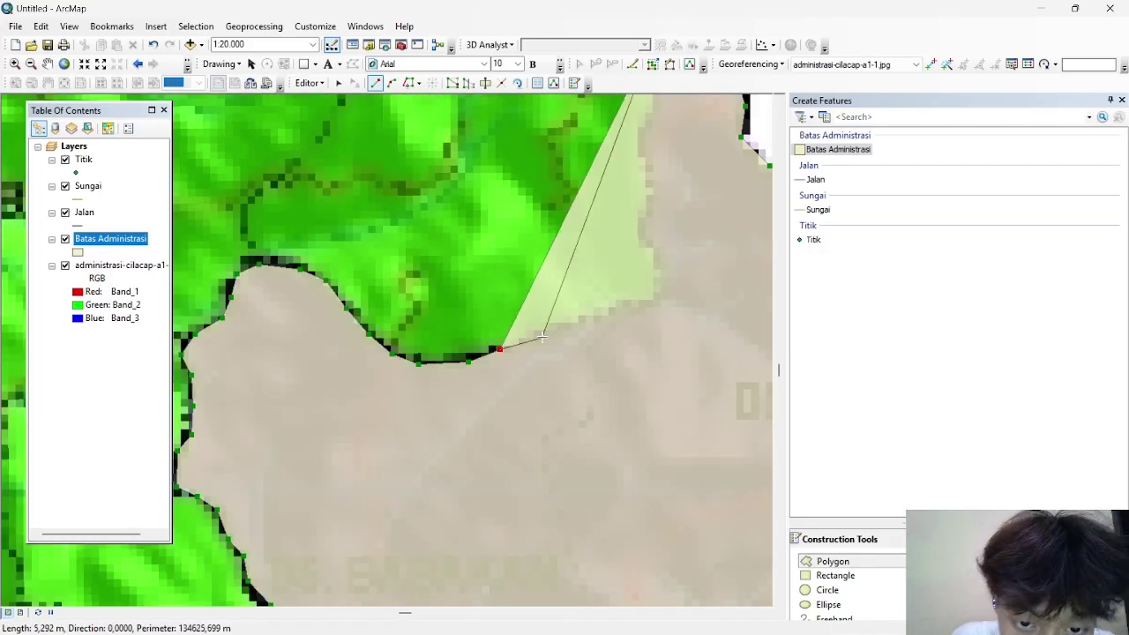
left_click_drag(659, 125, 581, 320)
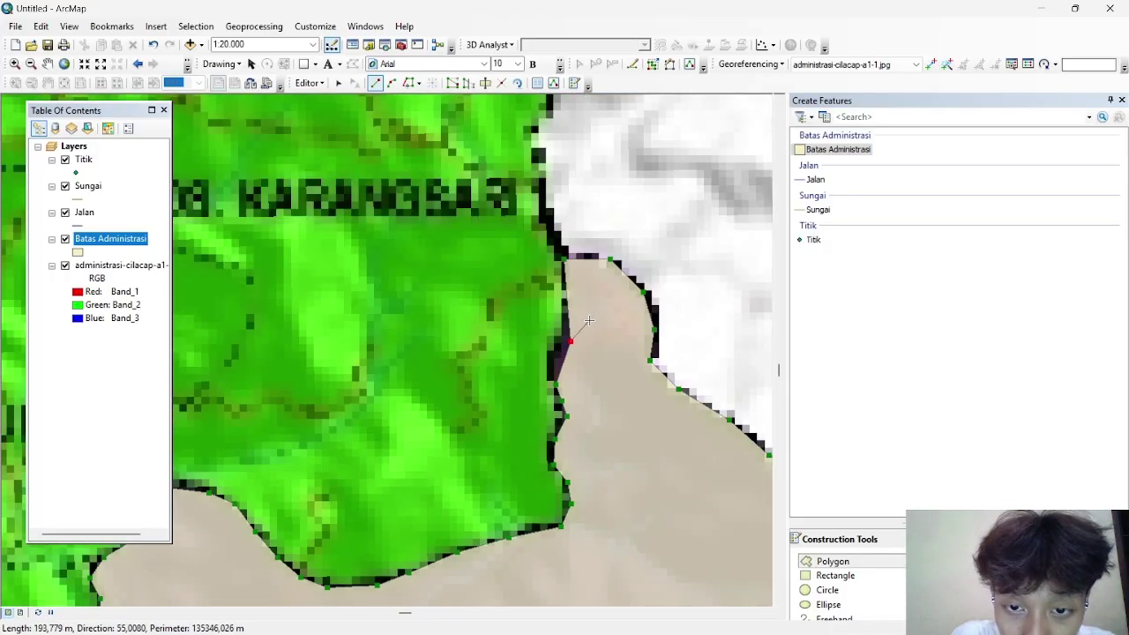
double_click(565, 262)
scroll(582, 423, "up", 5)
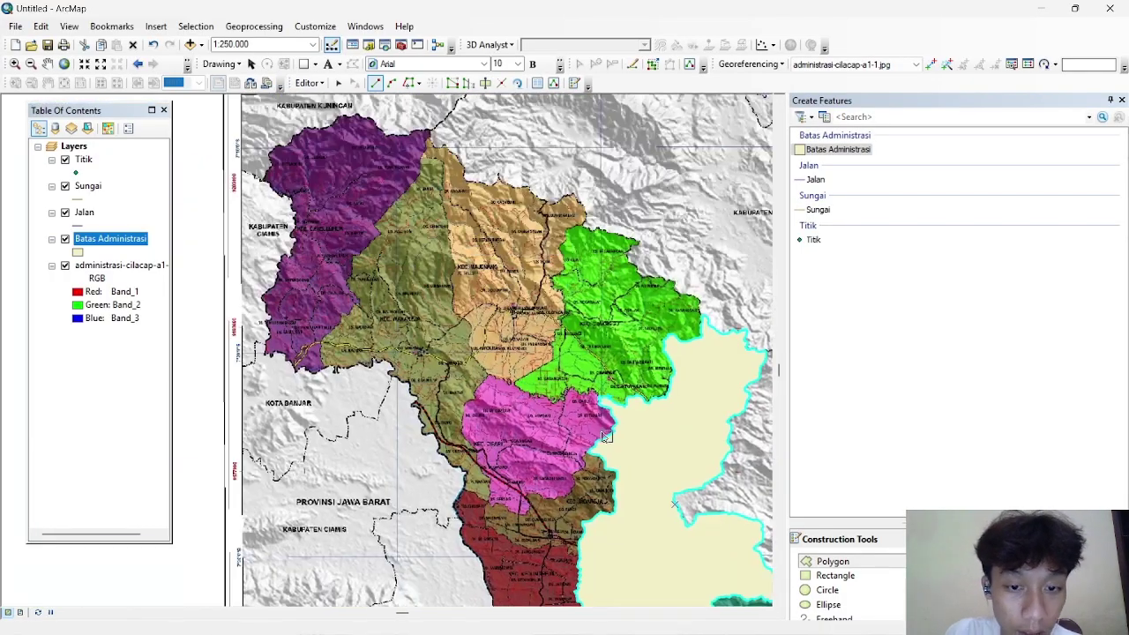
Step: Symbolize the Batas Administrasi layer with no fill and a red outline of width 2
left_click_drag(605, 435, 5, 250)
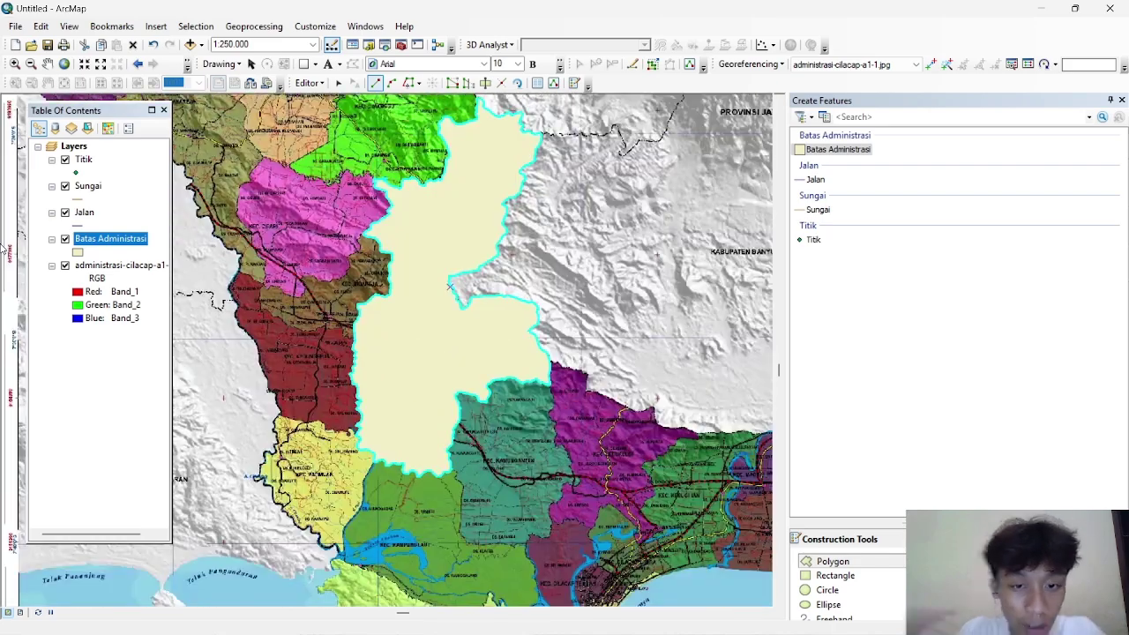
left_click(77, 254)
left_click(720, 270)
left_click(776, 287)
left_click(720, 319)
left_click(718, 386)
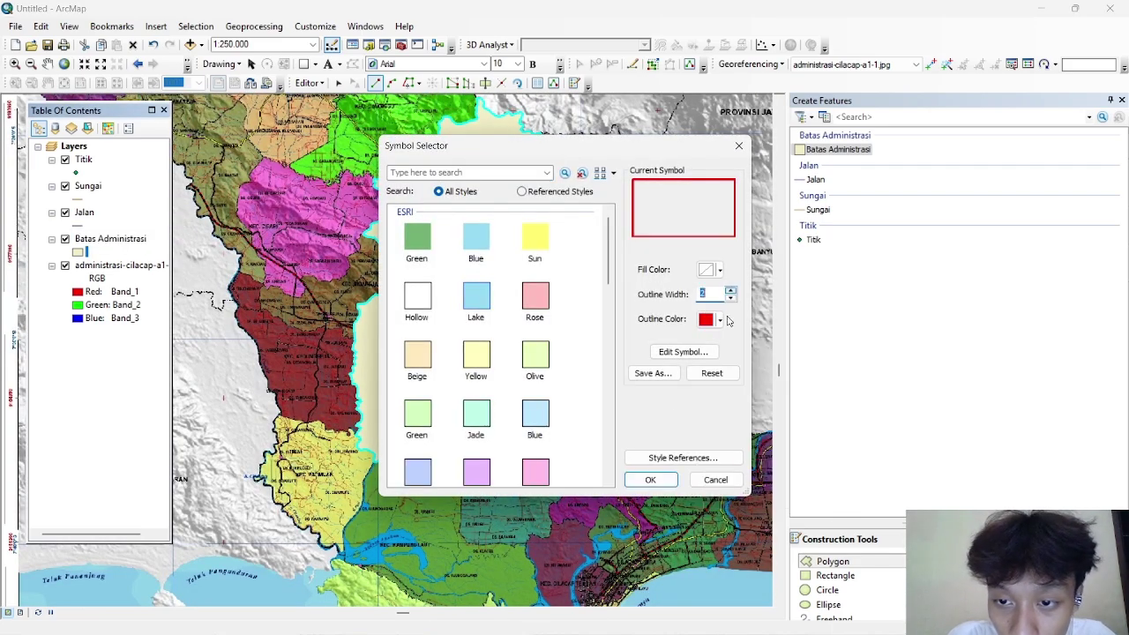
left_click(650, 479)
Step: Cut the boundary polygon along the Karangpucung–Gandrungmangu border, from the eastern edge to the Sidareja side
scroll(410, 279, "down", 2)
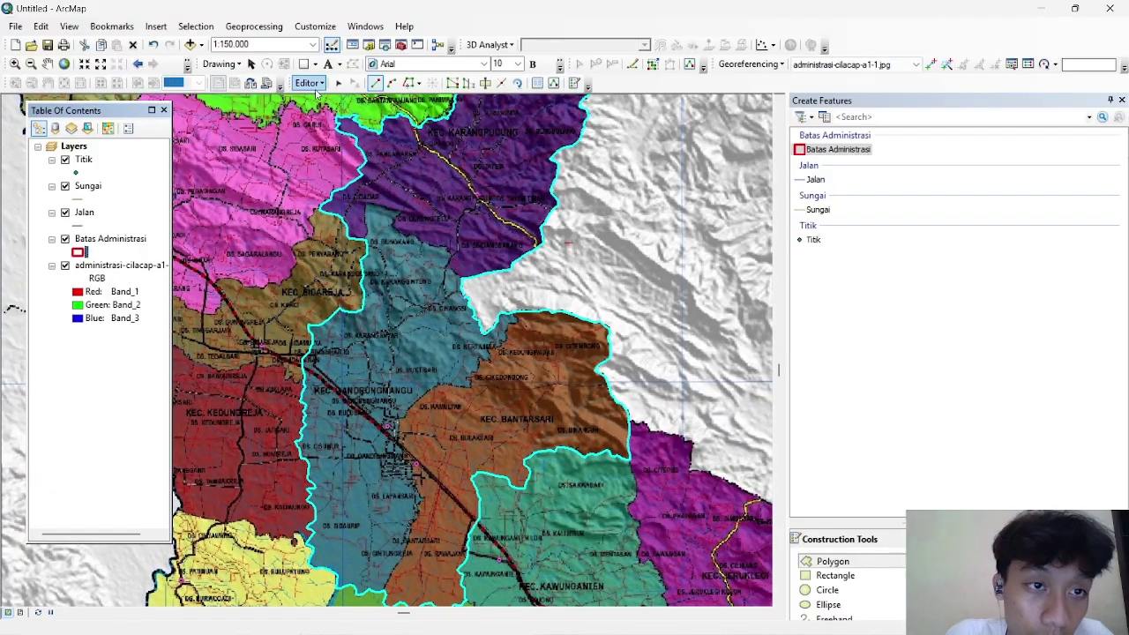
scroll(460, 253, "down", 3)
mouse_move(250, 161)
left_mouse_down()
mouse_move(291, 206)
mouse_move(293, 190)
left_mouse_up()
left_click(539, 348)
left_click(527, 340)
left_click(520, 333)
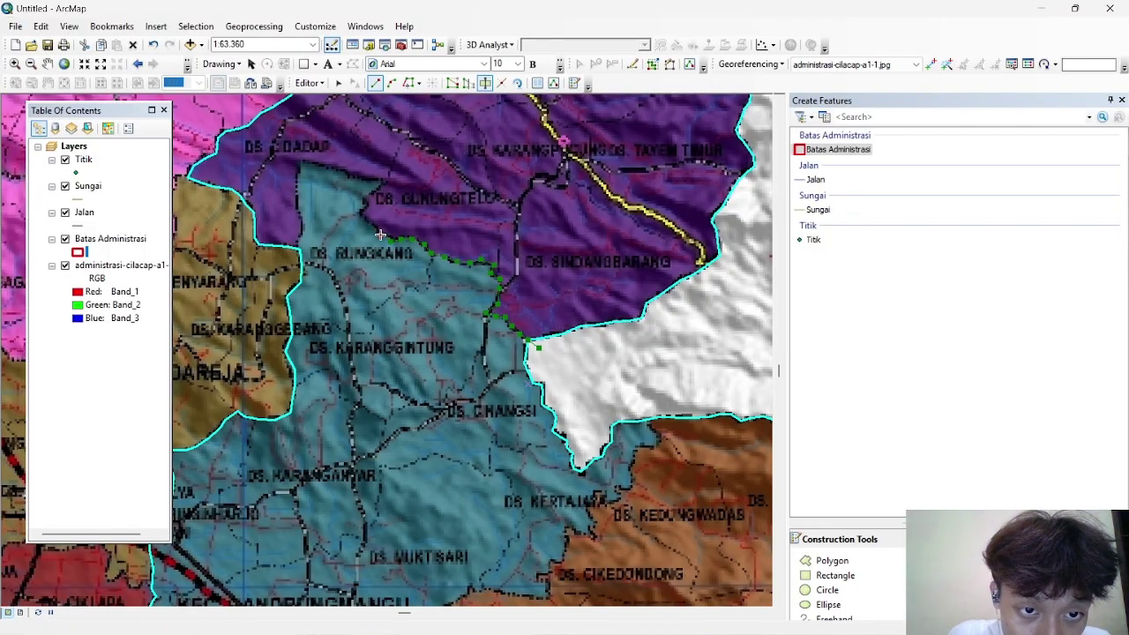
double_click(298, 248)
Step: Start a polygon cut at the southern edge and trace the Gandrungmangu–Bantarsari border north past Gintungreja and Layansari
scroll(434, 335, "up", 2)
left_click_drag(554, 507, 559, 380)
left_click_drag(448, 566, 482, 439)
scroll(482, 439, "down", 1)
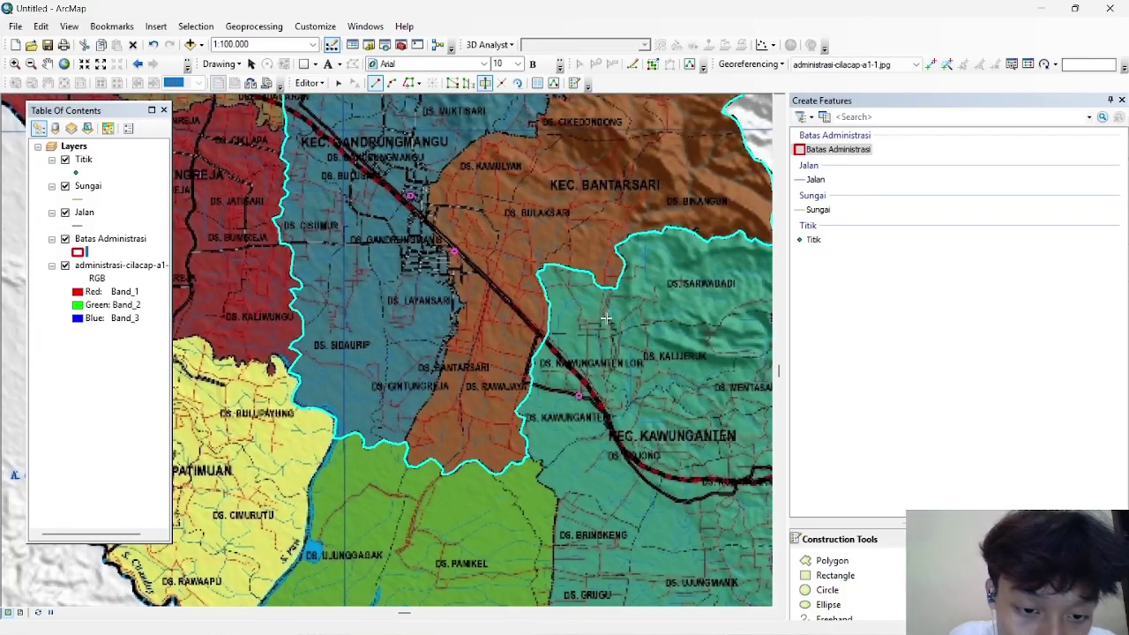
left_click_drag(398, 451, 500, 350)
scroll(499, 350, "down", 2)
left_click(502, 351)
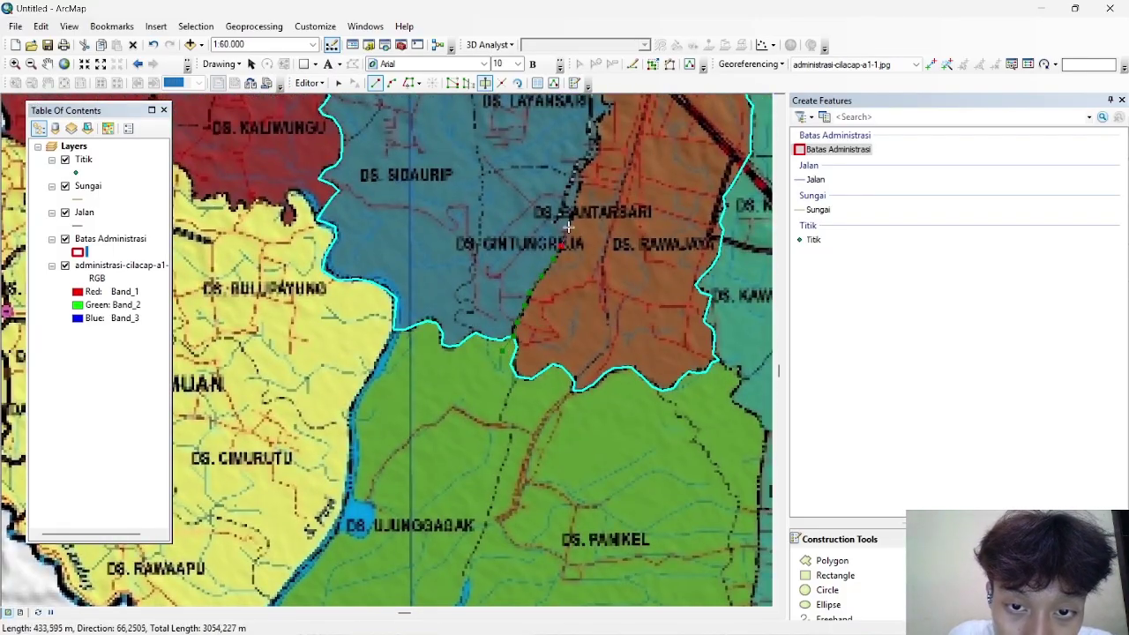
left_click_drag(593, 153, 477, 434)
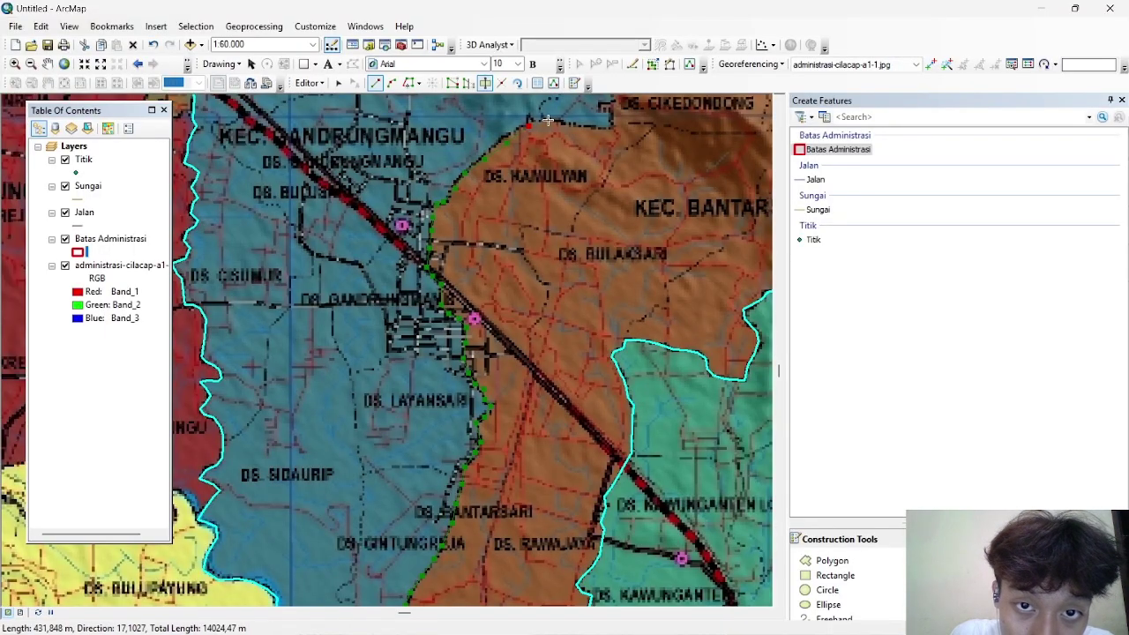
Step: Extend the cut past Cikedondong and Kertajaya to the northern edge, splitting Gandrungmangu from Bantarsari
left_click_drag(611, 128, 524, 458)
scroll(547, 423, "down", 4)
left_click(470, 474)
left_click(489, 416)
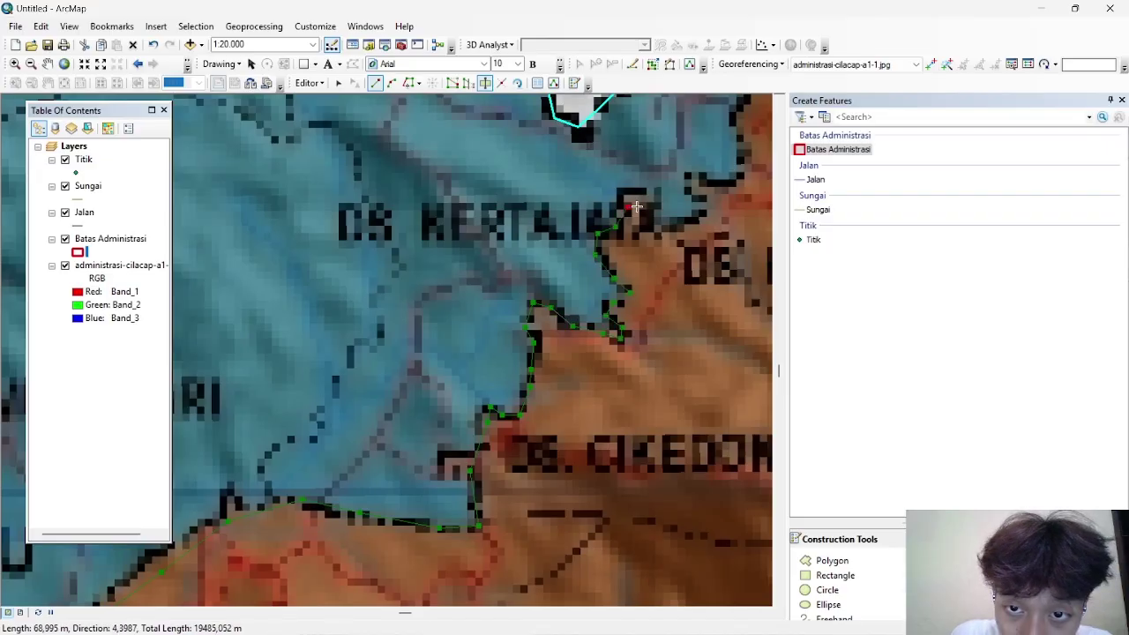
left_click_drag(743, 174, 546, 487)
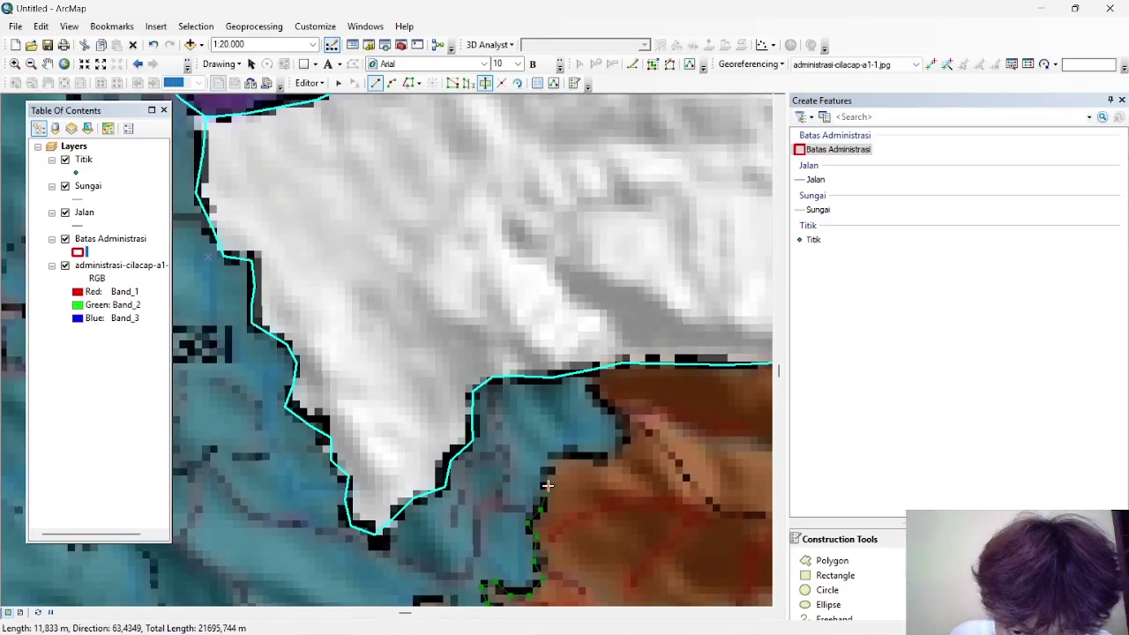
double_click(621, 448)
Step: Stop the editing session and save the boundary edits
scroll(513, 312, "up", 8)
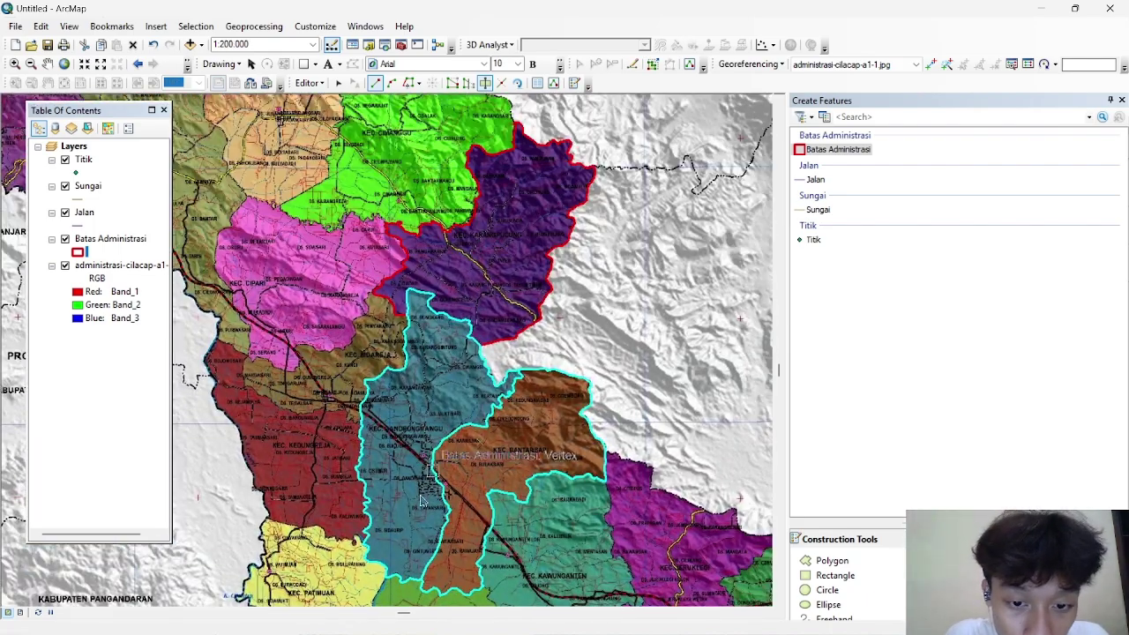
left_click(308, 83)
left_click(339, 115)
left_click(527, 371)
scroll(499, 418, "down", 4)
scroll(499, 418, "up", 3)
Step: Start editing the Jalan layer and choose its template for drawing new road lines
right_click(85, 212)
mouse_move(151, 398)
left_click(348, 400)
left_click(815, 179)
Step: Examine the map legend's road symbols and the roads around Gandrungmangu
scroll(552, 138, "down", 1)
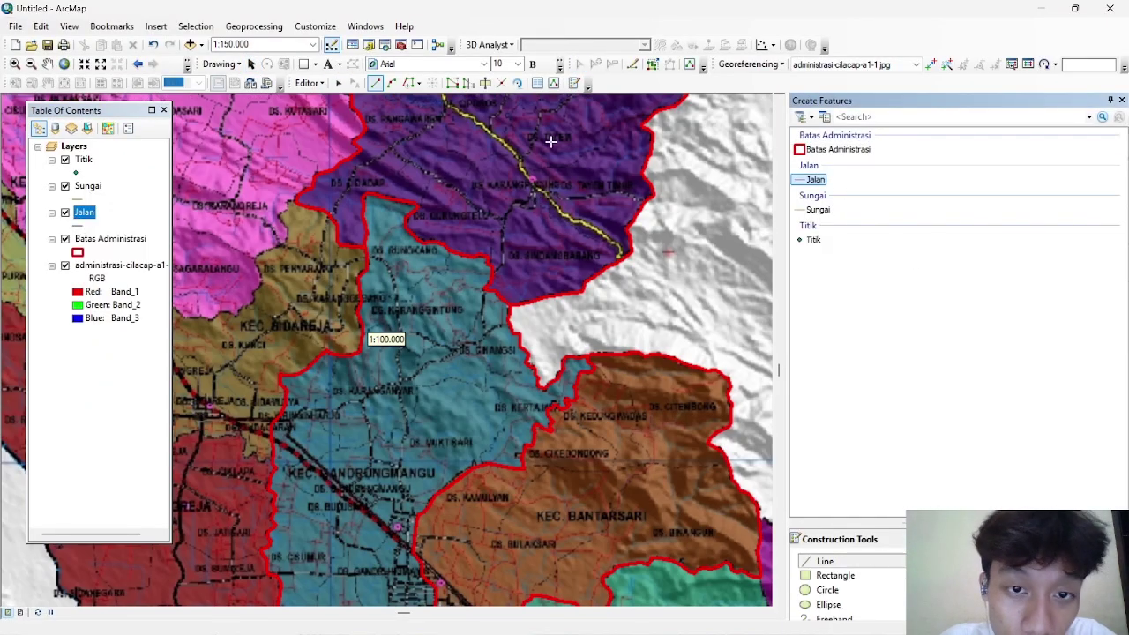
left_click_drag(494, 396, 547, 132)
scroll(564, 211, "up", 3)
left_click_drag(741, 300, 352, 315)
scroll(352, 315, "down", 2)
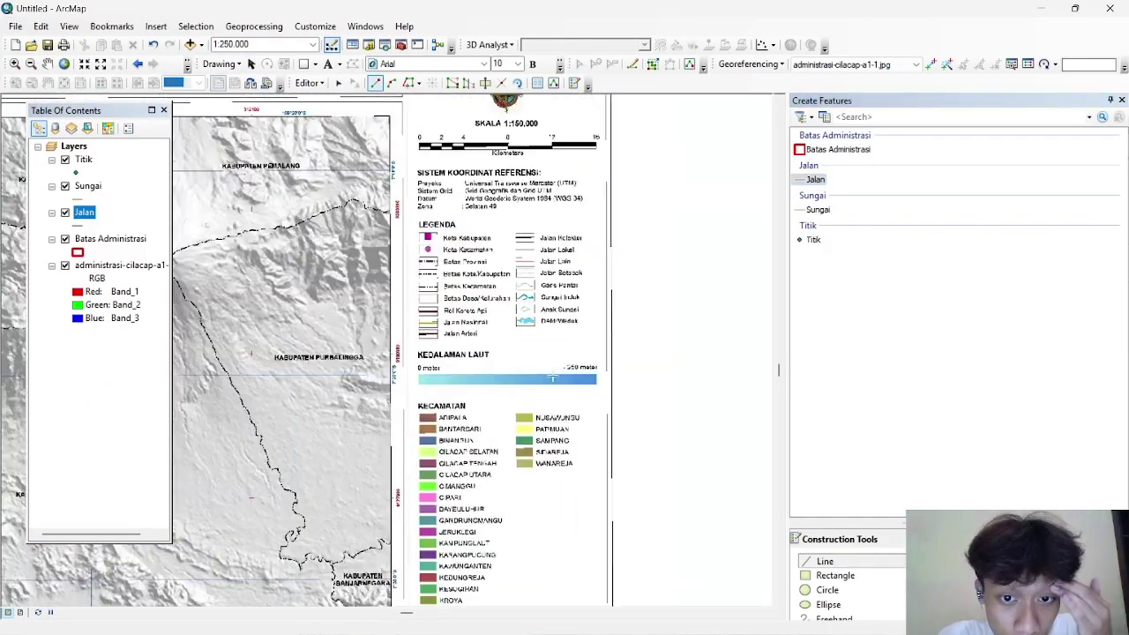
scroll(282, 431, "up", 2)
scroll(265, 494, "down", 2)
left_click_drag(259, 515, 494, 309)
scroll(494, 308, "down", 1)
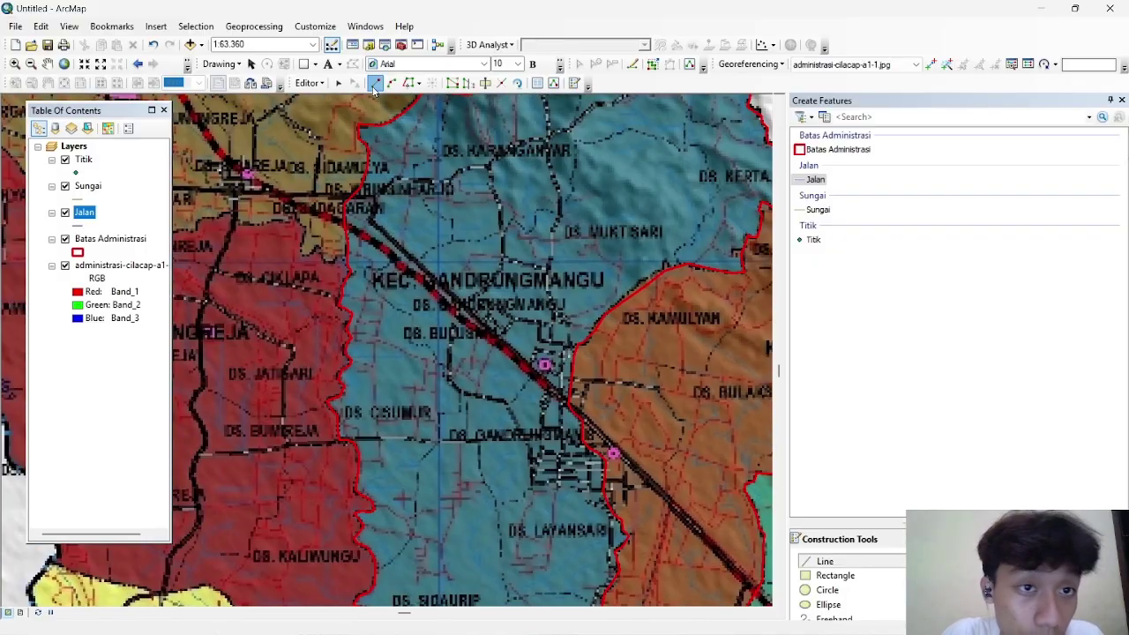
Step: Digitize the road from Kamulyan to the main road and southeast along it to Bantarsari's eastern border
left_click(658, 386)
left_click(632, 386)
left_click(603, 382)
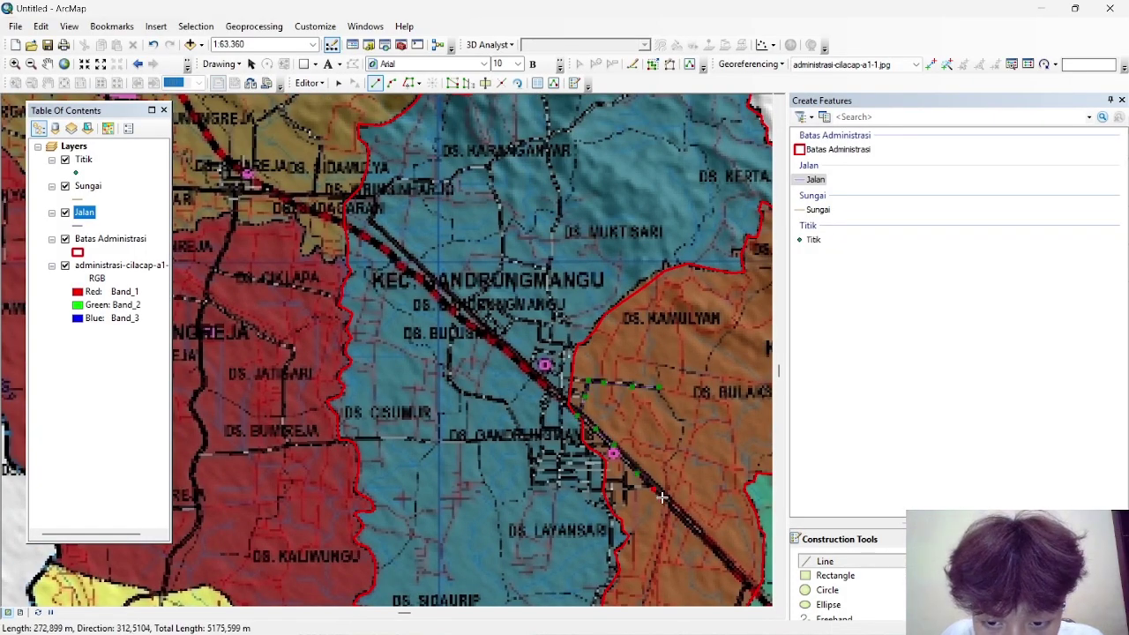
double_click(755, 593)
Step: Digitize the road from that junction northwest to Wringinharjo, then northeast through Karanganyar to the border beyond Cihangsi
left_click(579, 413)
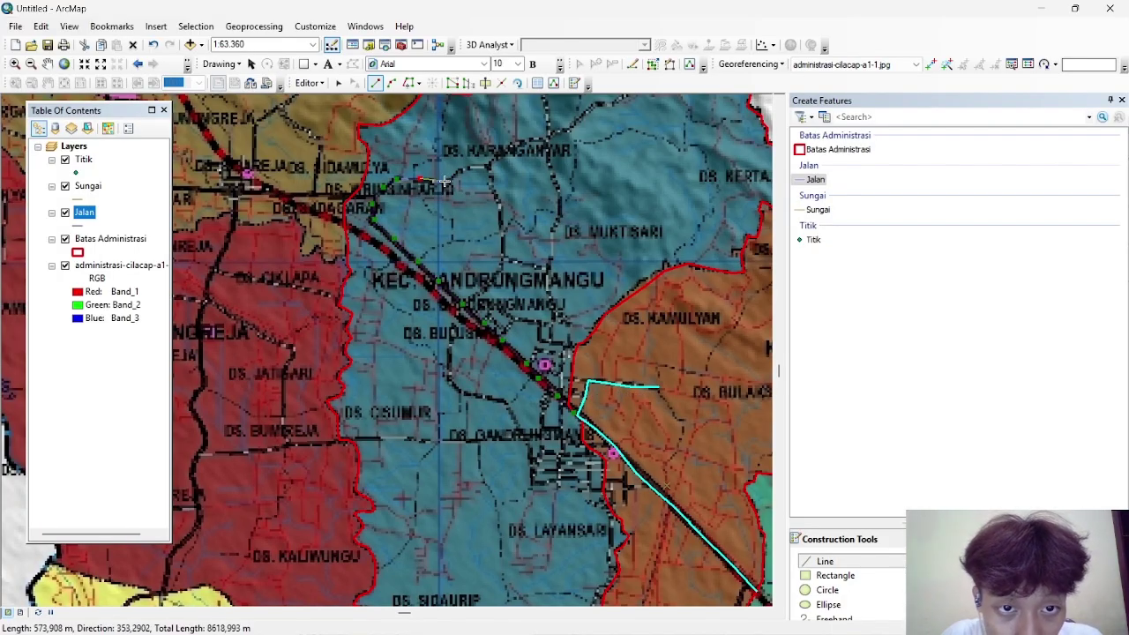
left_click_drag(523, 143, 394, 363)
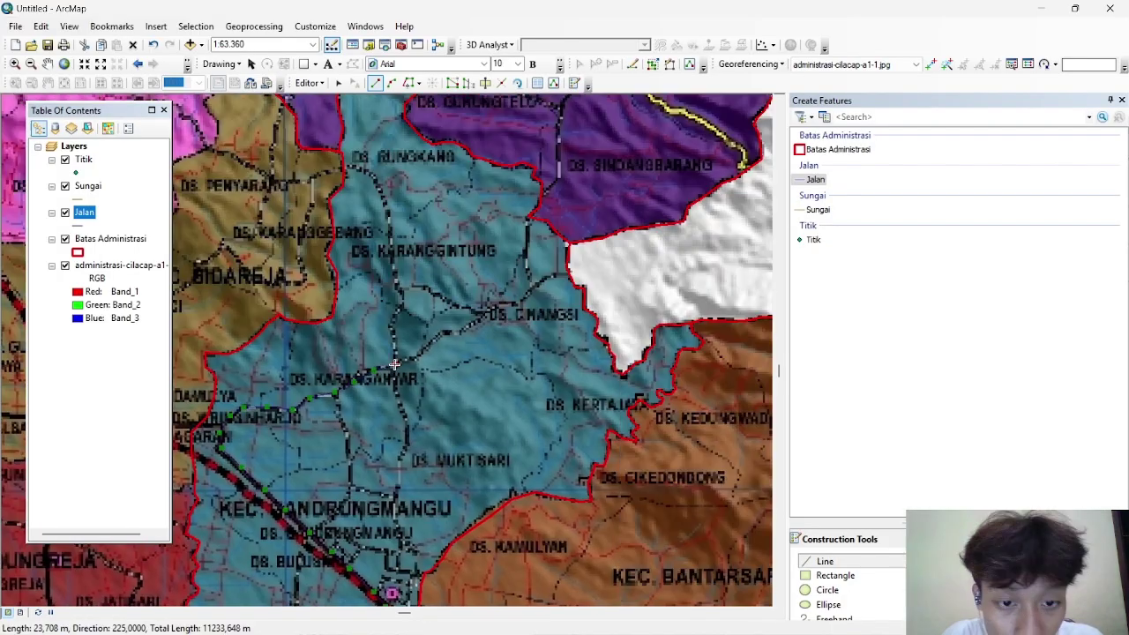
double_click(569, 279)
Step: Digitize the road from Cihangsi north through Sindangbarang and east past Tayem Timur to the Karangpucung border
left_click(530, 236)
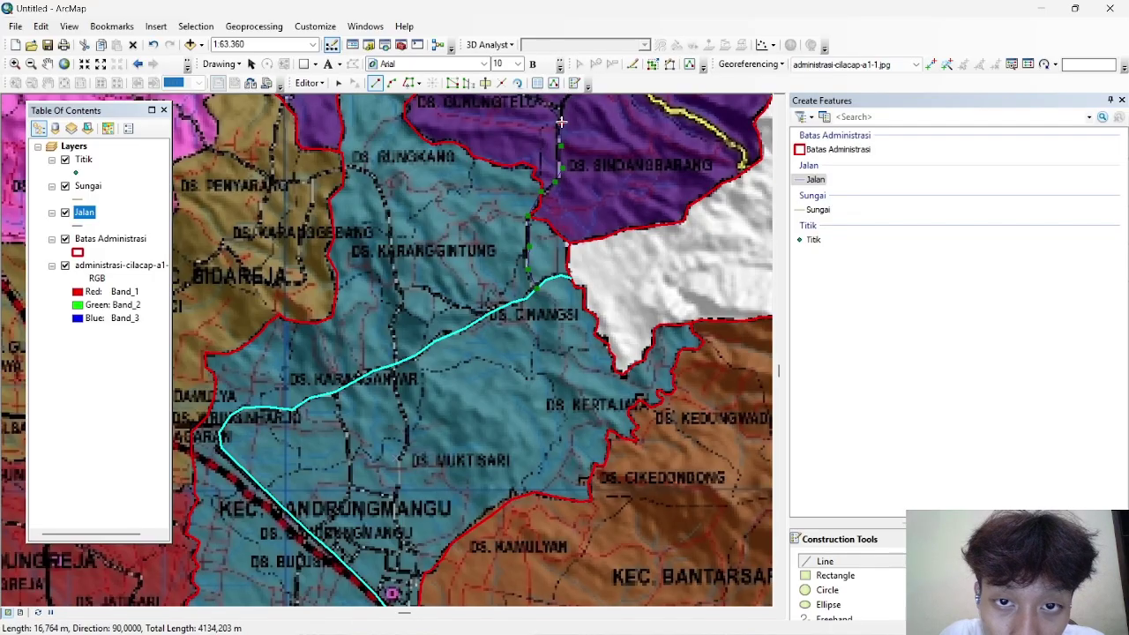
left_click_drag(561, 122, 485, 306)
double_click(701, 291)
Step: Digitize the road through Tayem southwest to the yellow national road
mouse_move(555, 97)
left_mouse_down()
mouse_move(622, 249)
mouse_move(537, 255)
left_mouse_up()
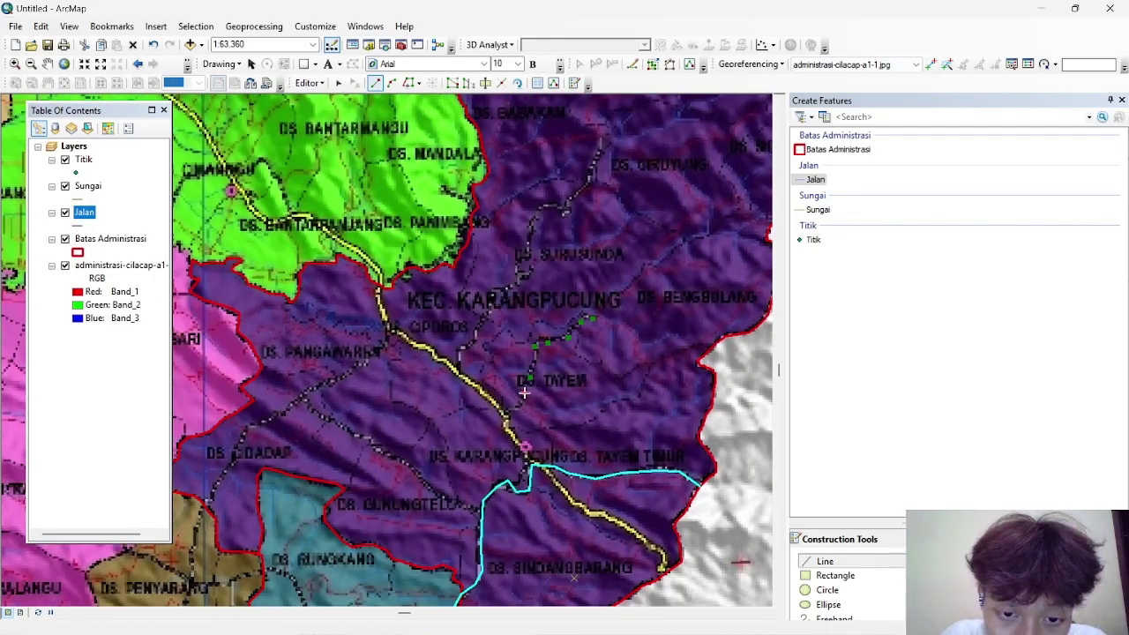
scroll(534, 380, "up", 8)
scroll(538, 376, "down", 8)
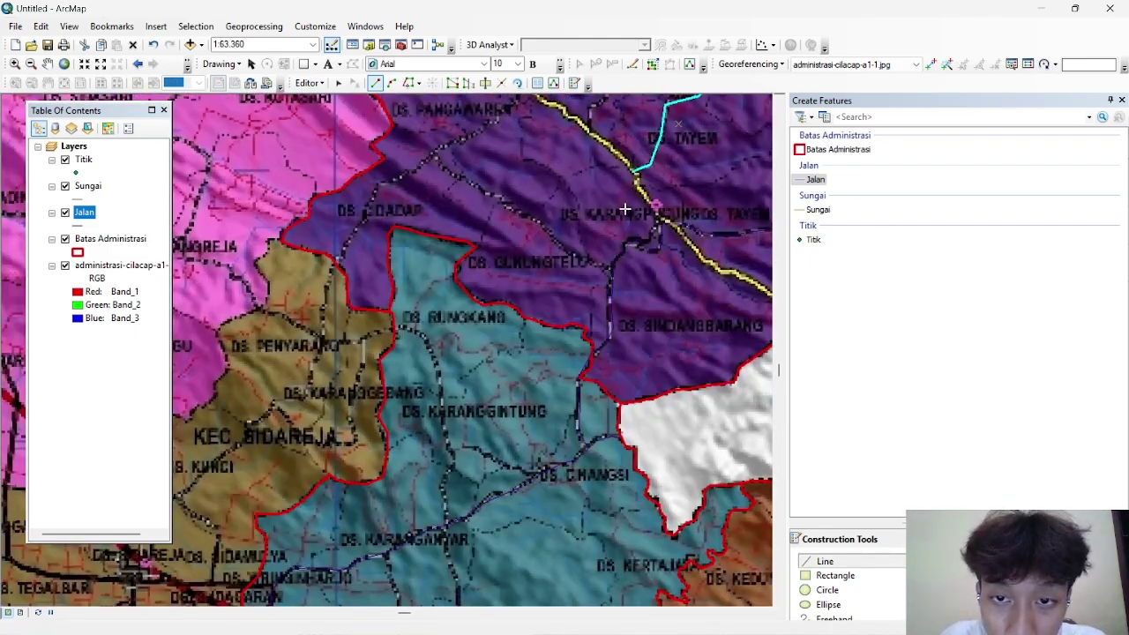
Step: Digitize the yellow national road across Karangpucung, from the Sindangbarang border northwest to the Cimanggu border
left_click_drag(625, 209, 352, 237)
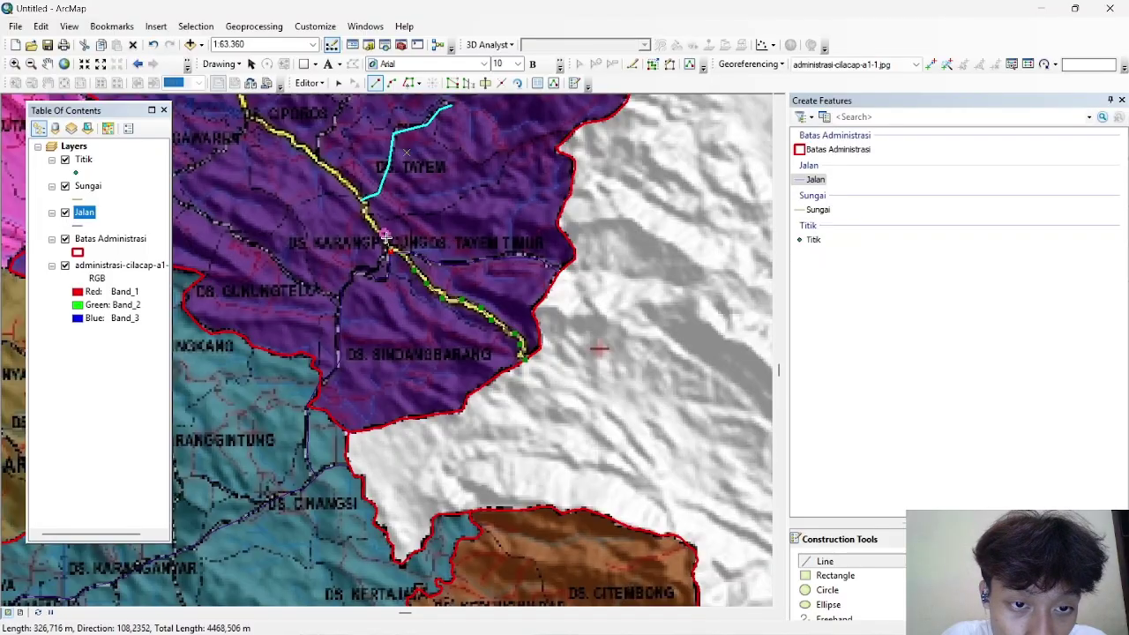
left_click_drag(262, 121, 464, 340)
double_click(440, 283)
mouse_move(636, 492)
left_mouse_down()
mouse_move(537, 309)
mouse_move(686, 296)
left_mouse_up()
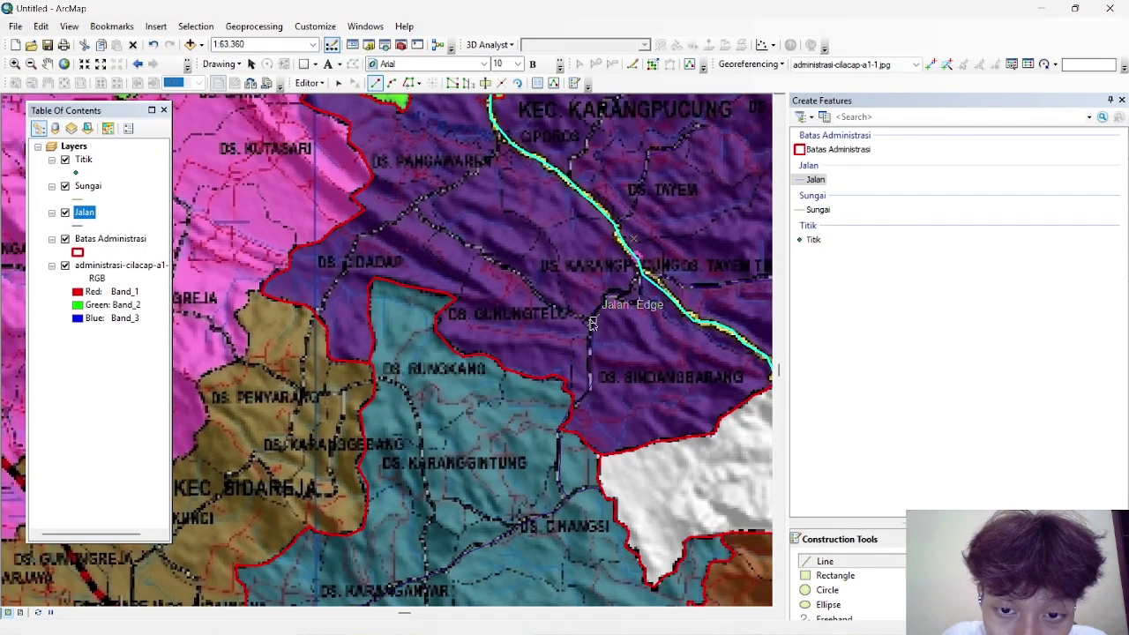
Step: Digitize the roads from the Gunungtelu junction through Pangawaren to the national road, and from Pangawaren southwest past Cidadap
double_click(496, 152)
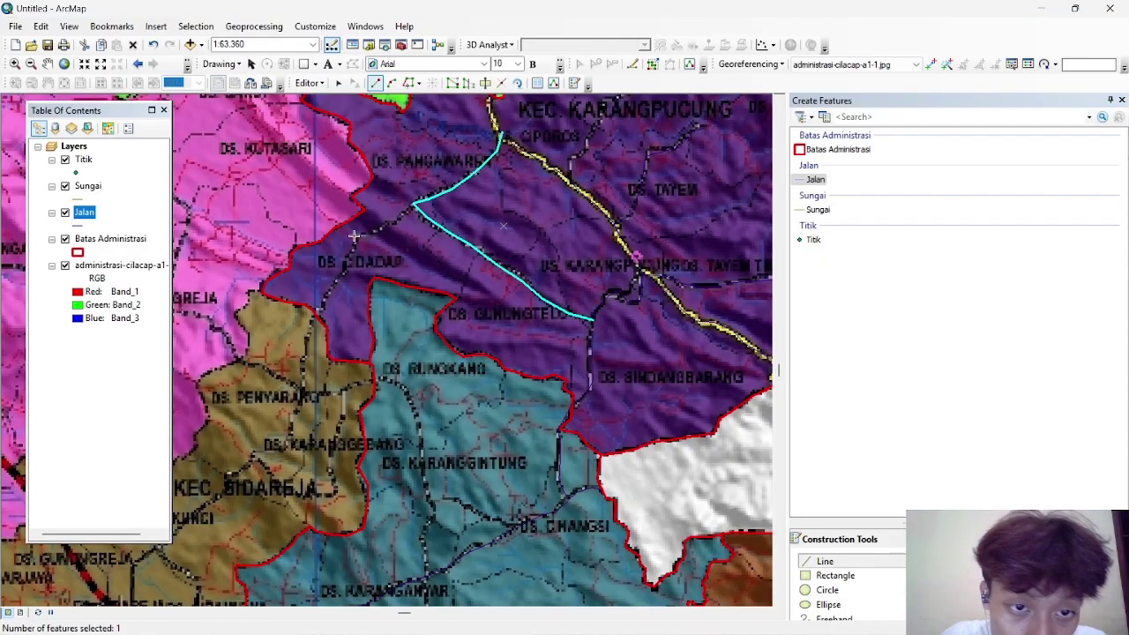
double_click(412, 207)
Step: Digitize the road from Rungkang south through Karanggintung and Karanganyar, continuing past Muktisari to Gandrungmangu
left_click_drag(340, 393, 573, 288)
scroll(456, 441, "up", 2)
scroll(456, 458, "down", 2)
mouse_move(689, 485)
left_mouse_down()
mouse_move(478, 454)
mouse_move(475, 464)
mouse_move(465, 355)
left_mouse_up()
scroll(478, 459, "down", 1)
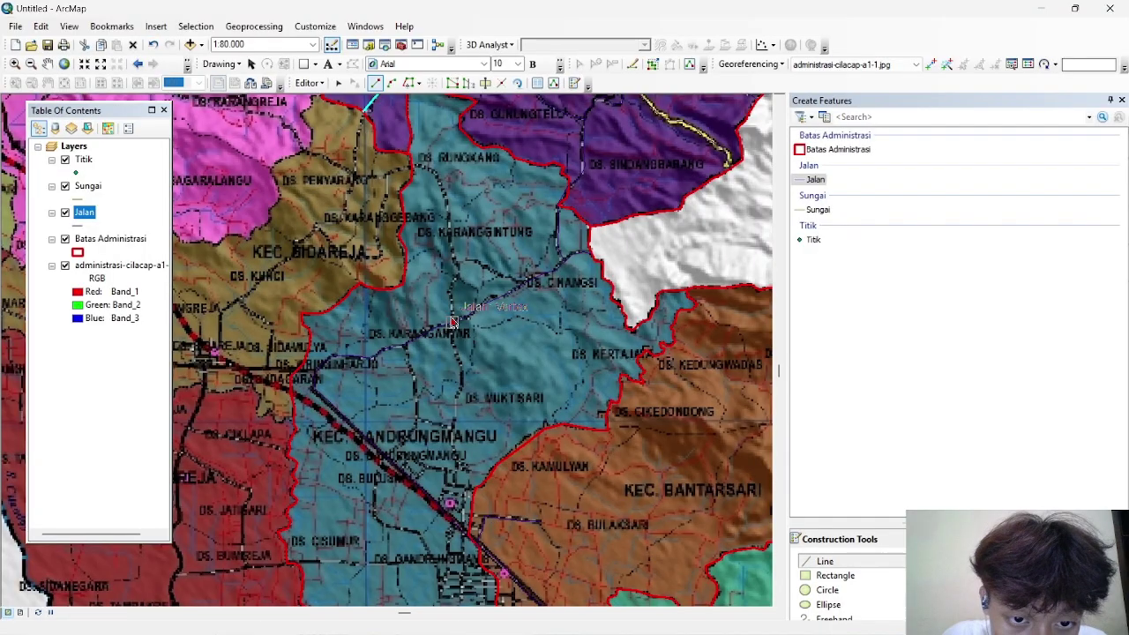
double_click(432, 174)
scroll(432, 221, "up", 1)
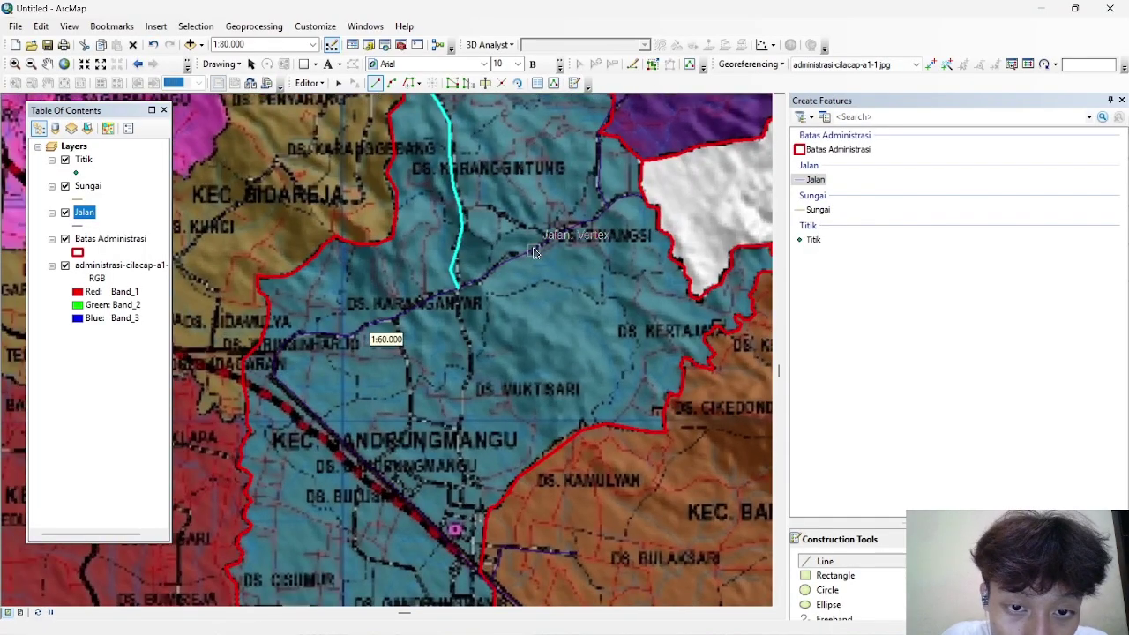
left_click(459, 288)
left_click(472, 359)
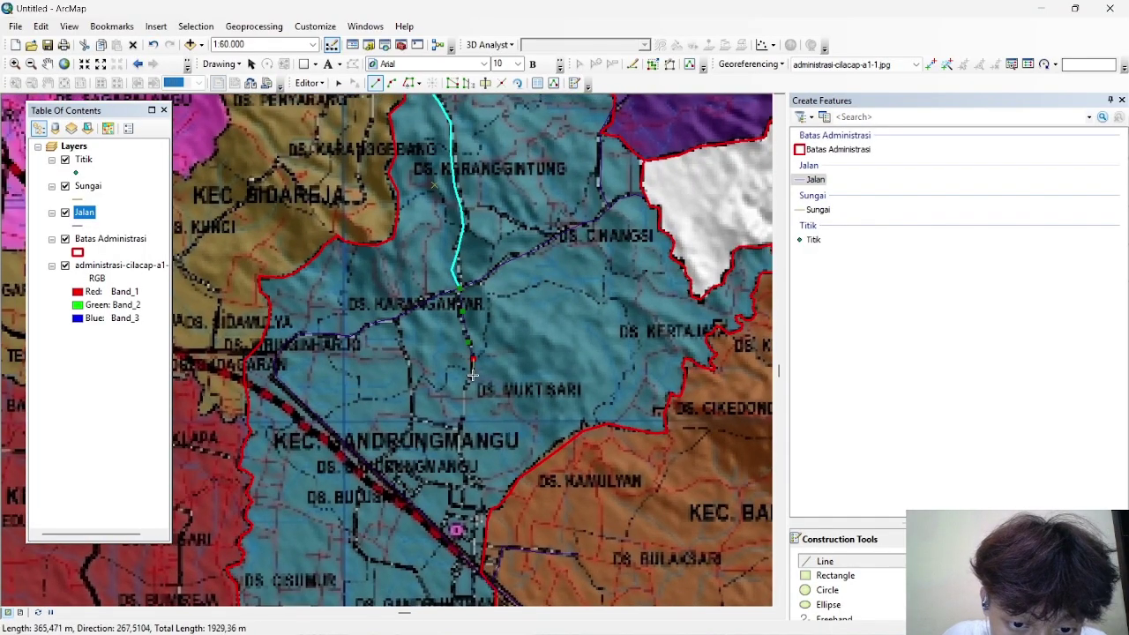
double_click(480, 511)
Step: Digitize the road from Karanganyar southwest to the main road, plus the short connectors west of Muktisari and northwest of Cihangsi
key("Left")
double_click(448, 351)
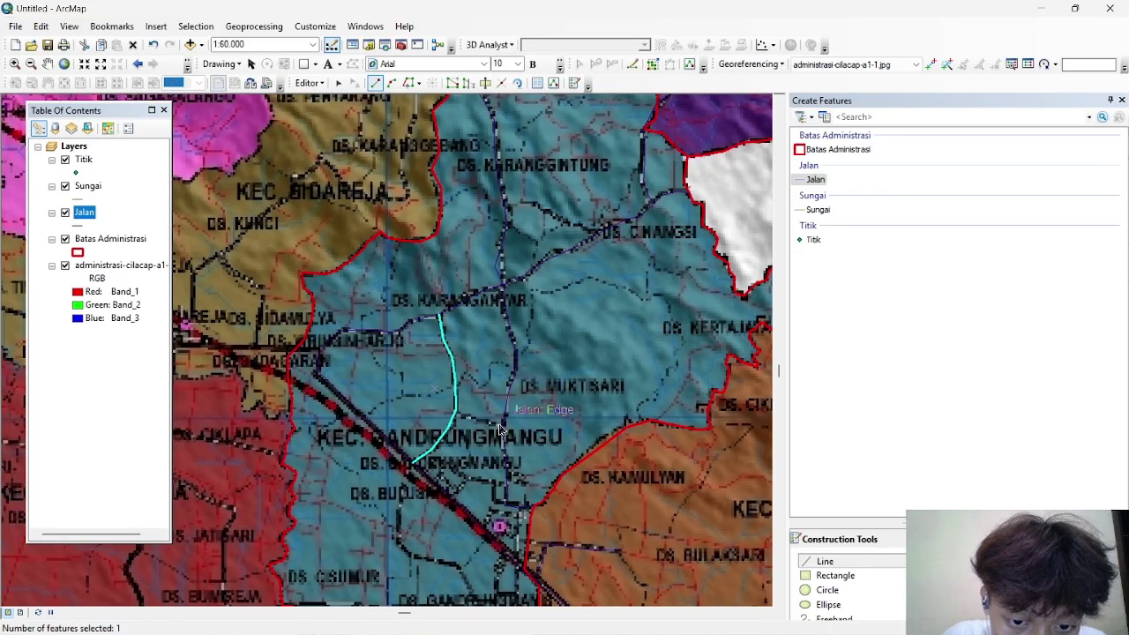
left_click(476, 417)
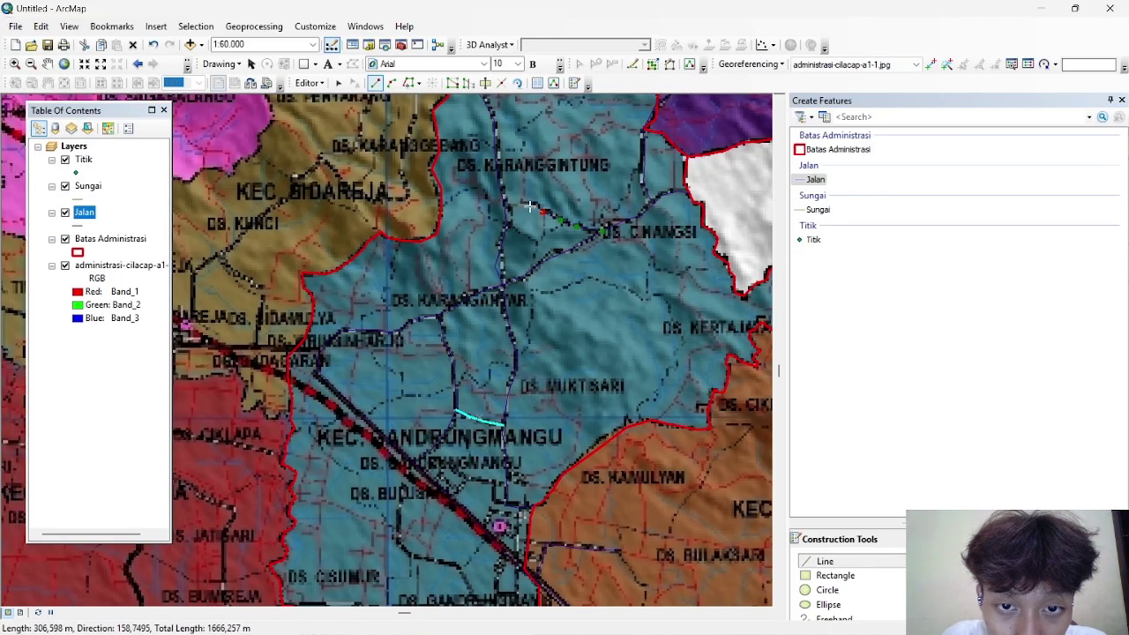
double_click(541, 211)
Step: Change the Jalan line symbol to bright green and increase its width
key("Down")
key("Down")
key("Down")
key("Left")
key("Left")
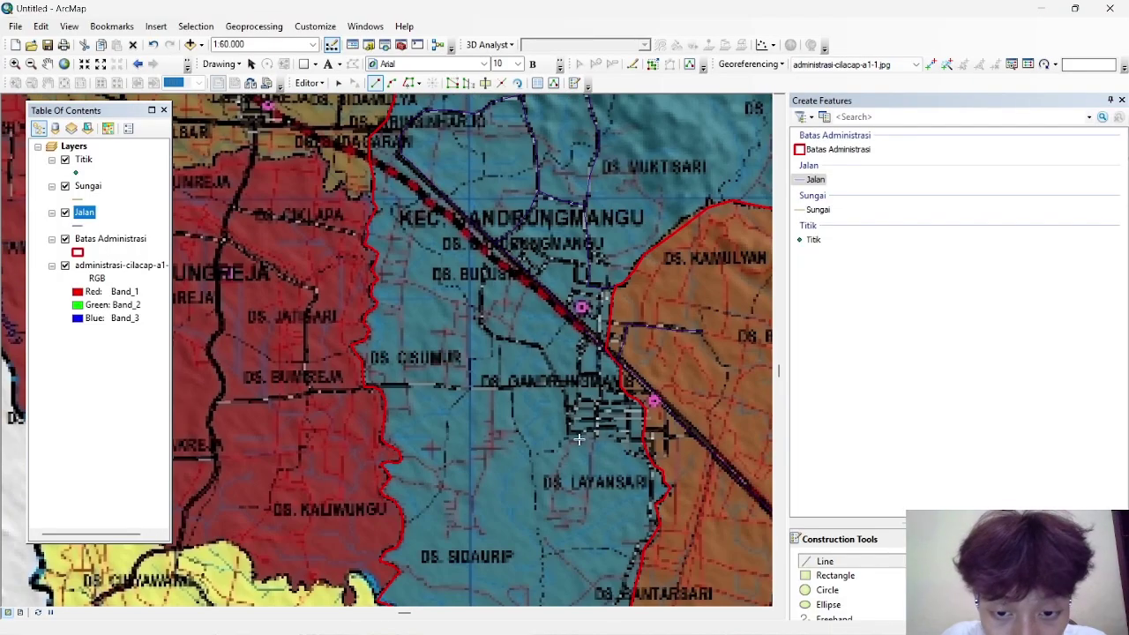
left_click(77, 226)
left_click(697, 265)
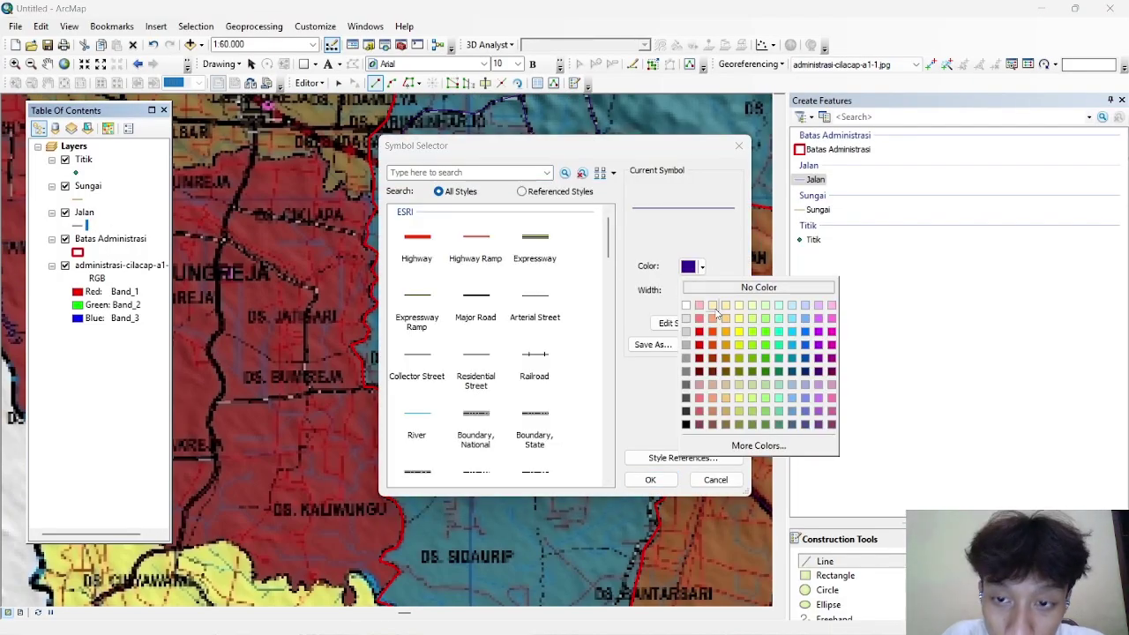
left_click(766, 330)
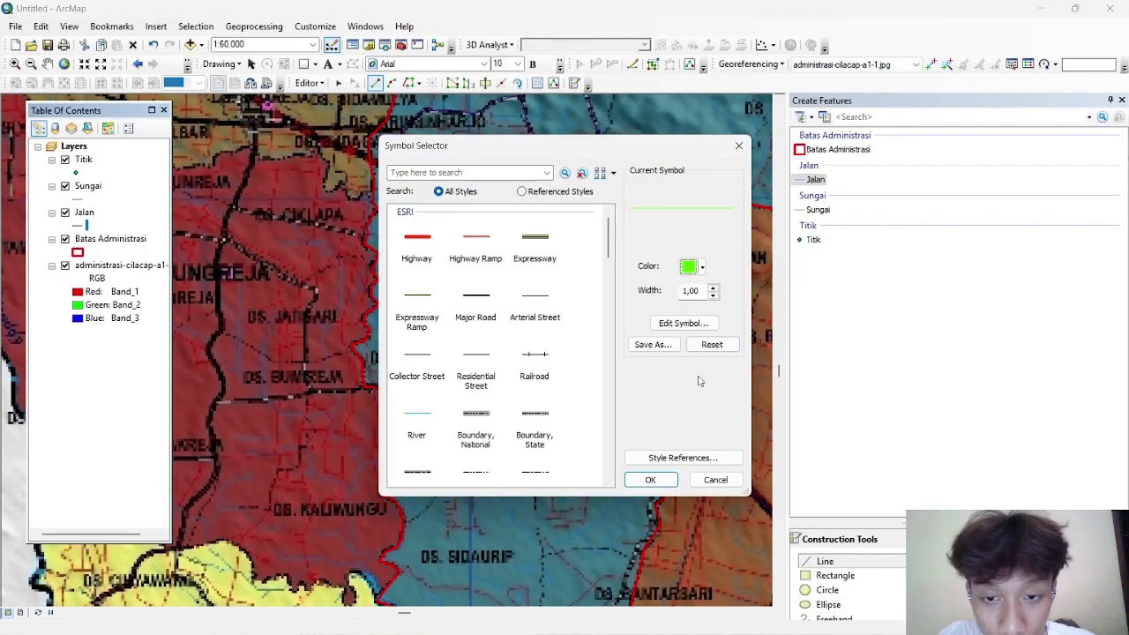
left_click(715, 288)
key("Return")
scroll(521, 260, "up", 5)
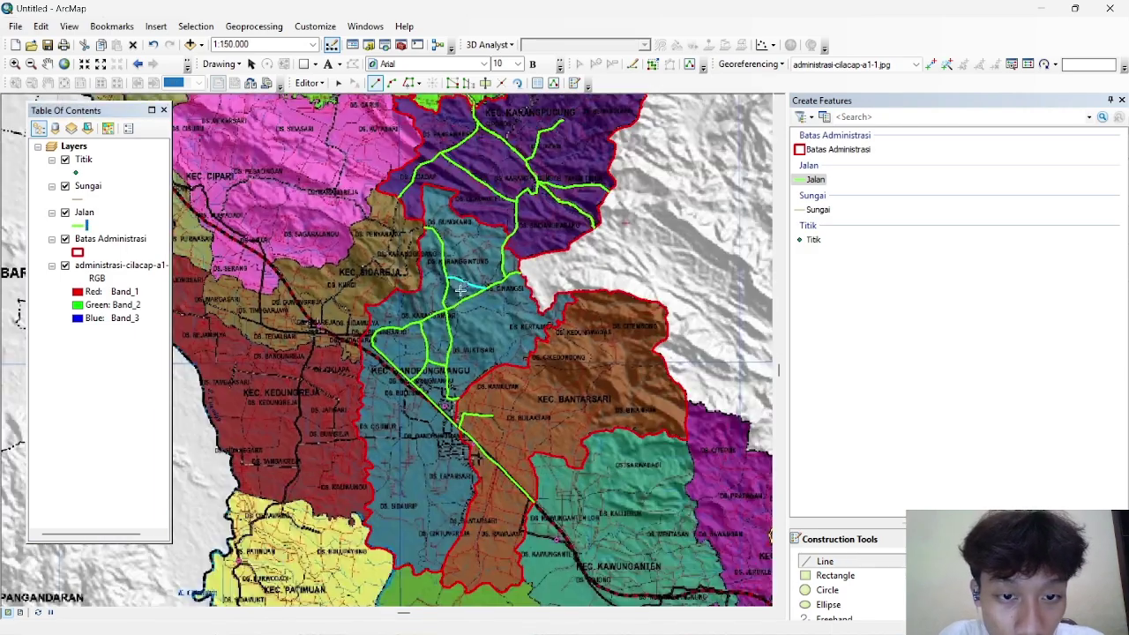
Step: Stop editing with the road edits saved, and restart editing on the Sungai layer using its line template
left_click(307, 83)
left_click(322, 114)
left_click(511, 368)
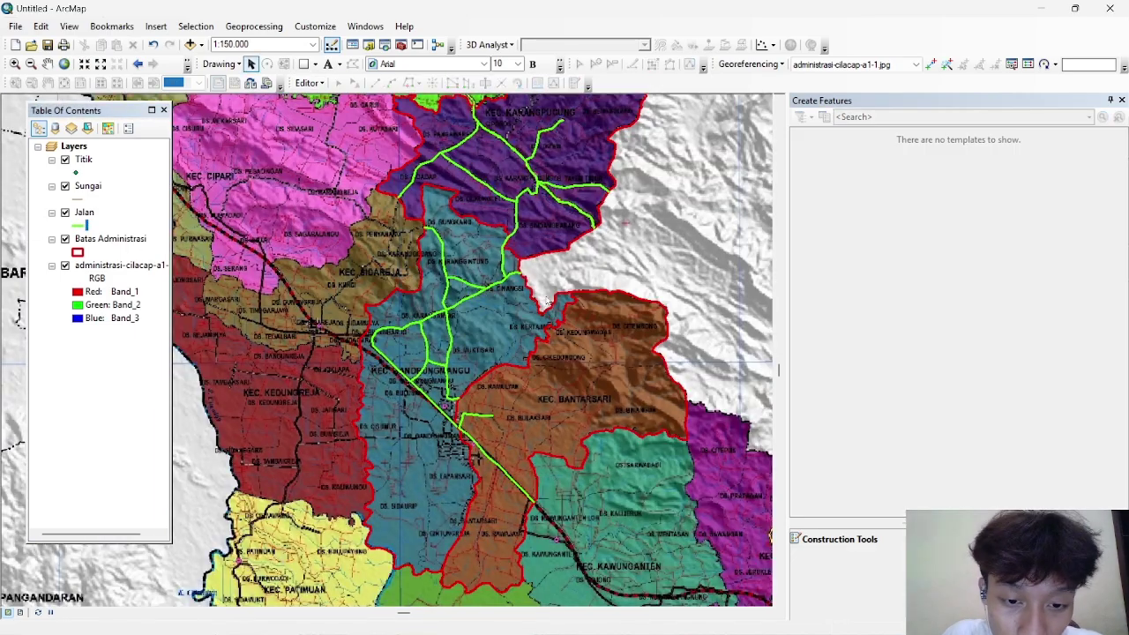
right_click(87, 186)
left_click(340, 371)
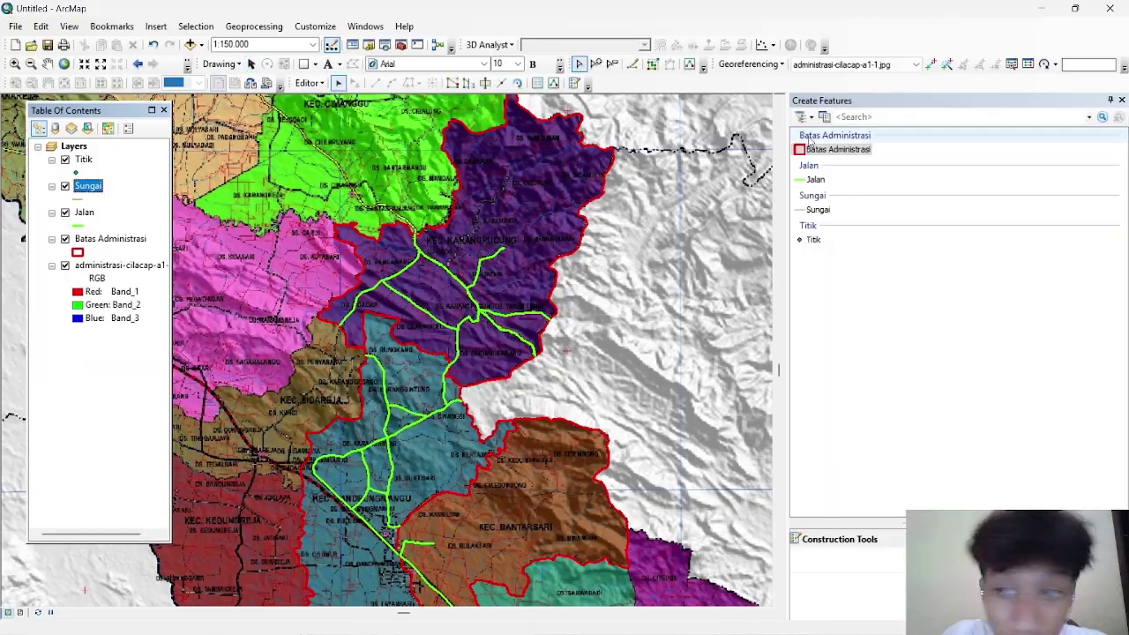
left_click(817, 209)
Step: Digitize the rivers near Tayem Timur and from Tayem curving northeast toward Bengbulang
scroll(564, 294, "down", 4)
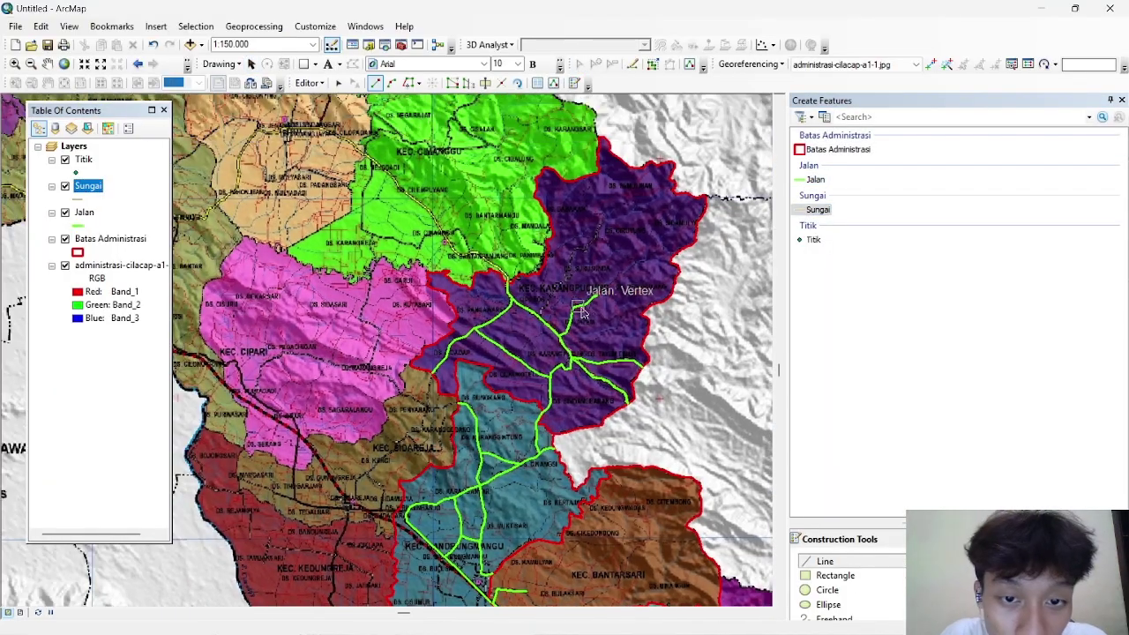
scroll(563, 293, "up", 3)
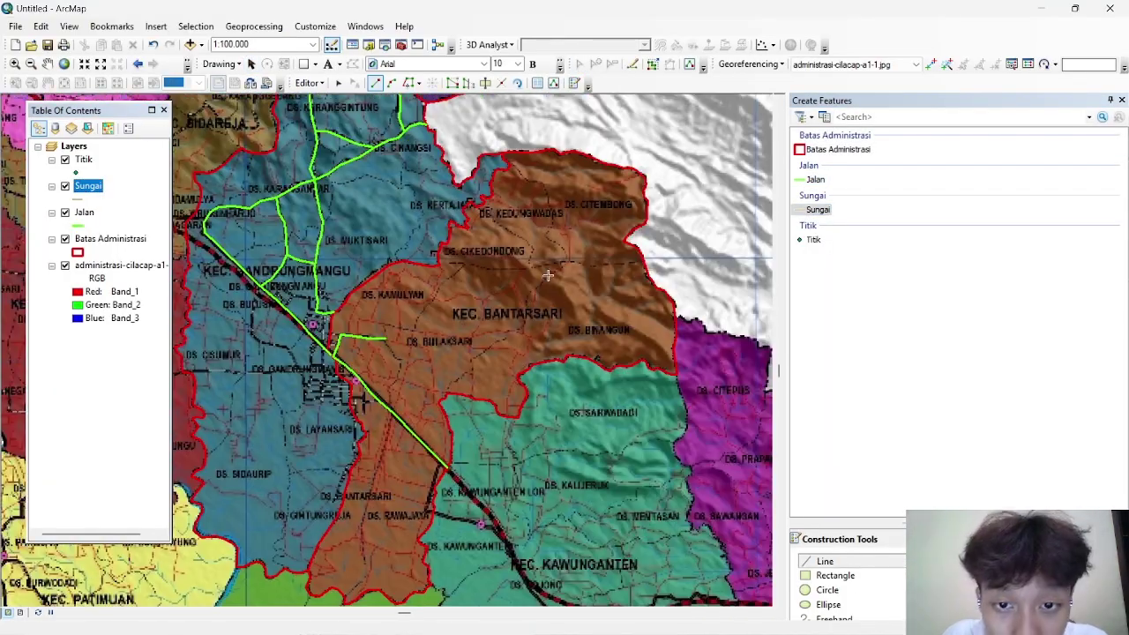
scroll(547, 276, "up", 1)
scroll(623, 313, "down", 1)
left_click(575, 309)
left_click(603, 284)
double_click(603, 266)
left_click(492, 287)
left_click(529, 294)
left_click(562, 282)
double_click(568, 272)
left_click(568, 270)
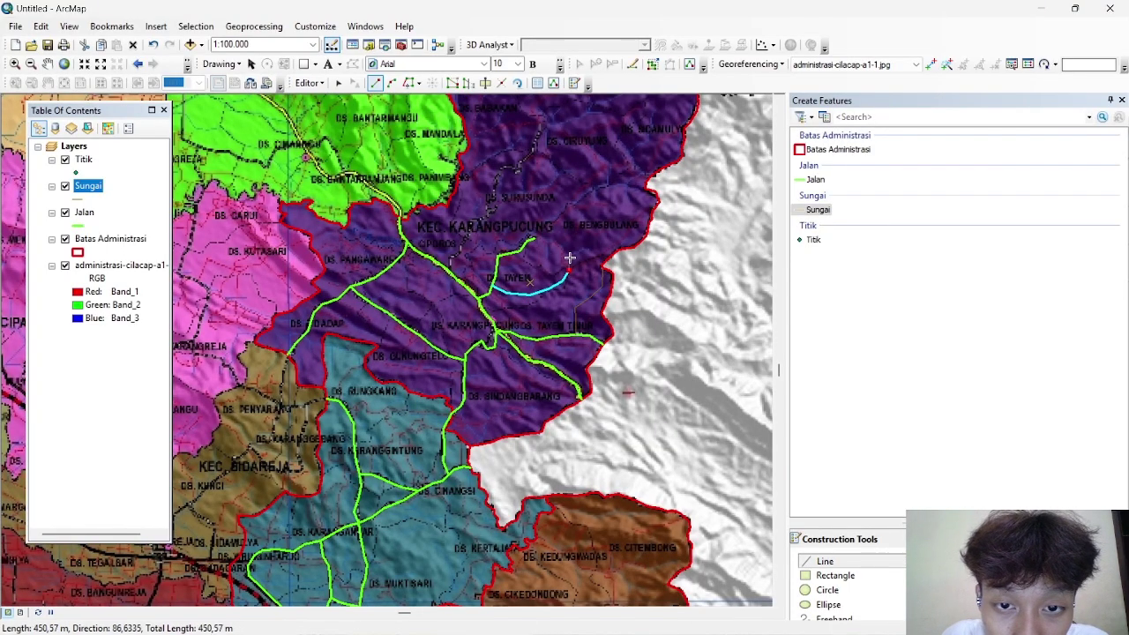
Step: Digitize the river from Ciruyung northeast past Pamulihan, with its short eastern branch toward the Karangpucung border
left_click_drag(576, 115, 554, 333)
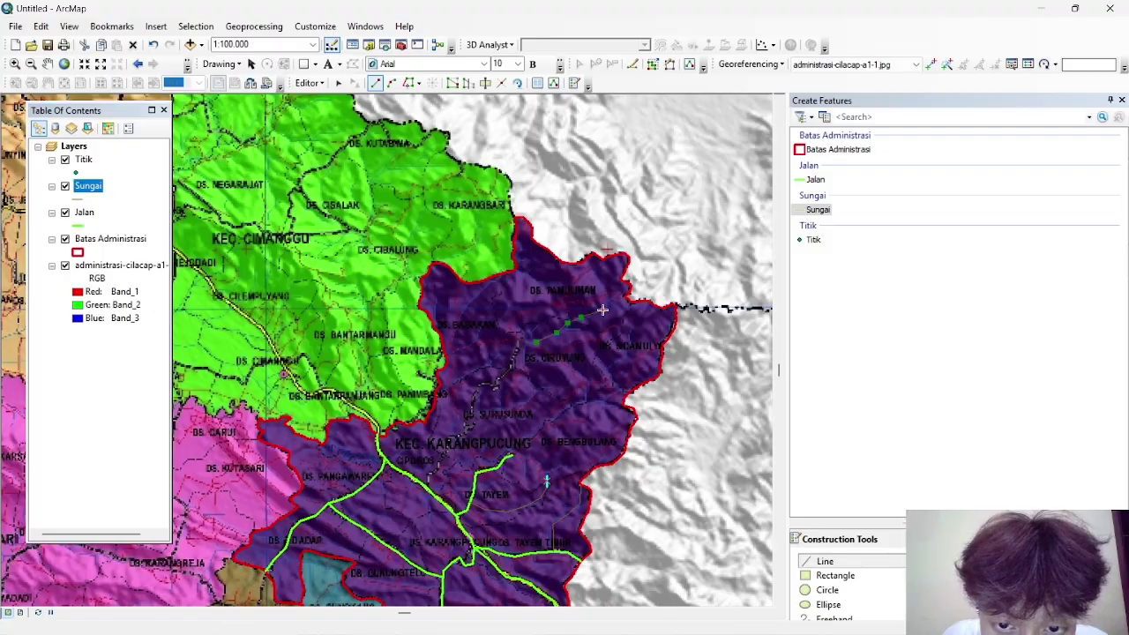
double_click(597, 255)
left_click(654, 305)
left_click(631, 301)
left_click(616, 307)
double_click(611, 300)
Step: Digitize the river from the Bantarsari border west around Layansari and north toward Gandrungmanis, including its short branch
left_click_drag(535, 453, 597, 306)
left_click_drag(541, 428, 600, 128)
left_click_drag(430, 429, 465, 337)
left_click_drag(543, 387, 358, 361)
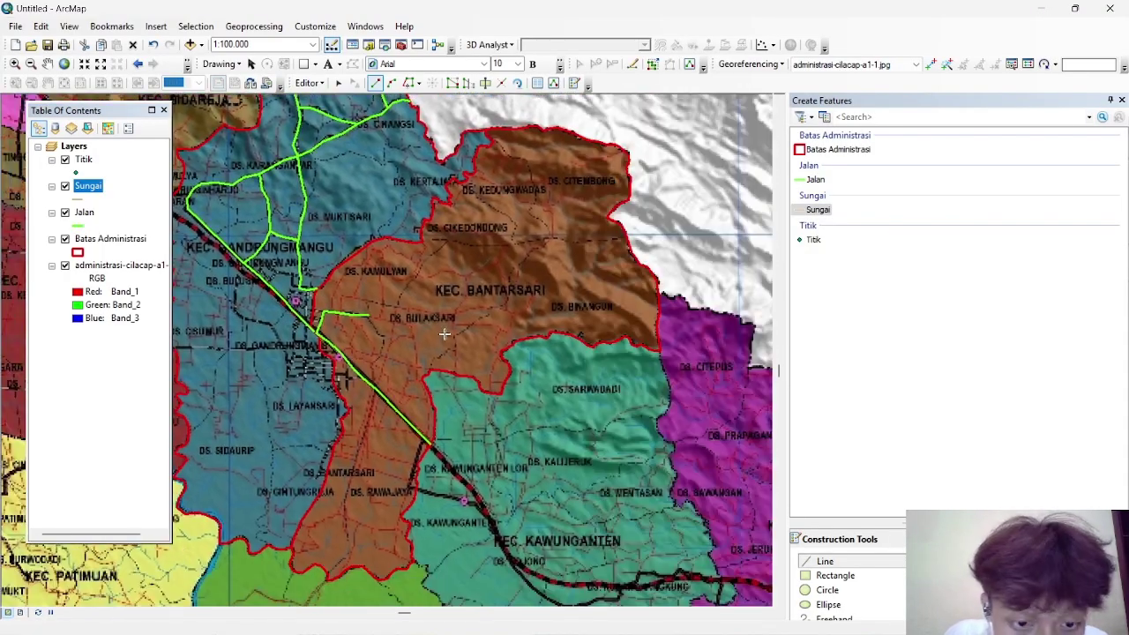
scroll(485, 340, "up", 1)
left_click_drag(277, 232, 505, 323)
left_click_drag(505, 208, 487, 428)
left_click_drag(421, 448, 597, 221)
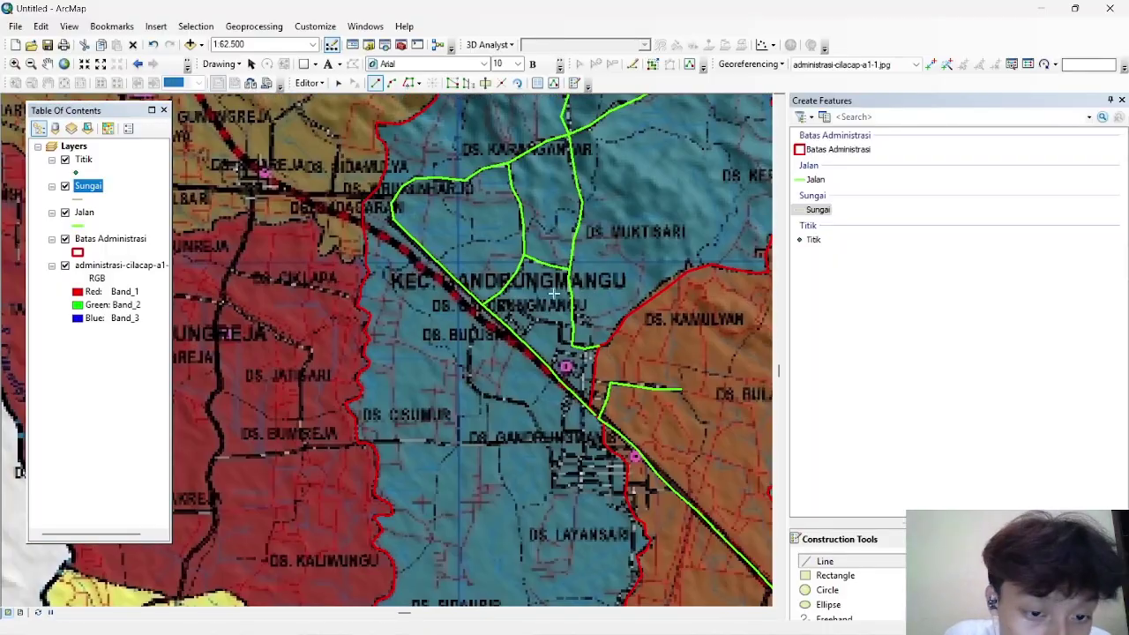
left_click_drag(630, 445, 504, 229)
left_click(505, 229)
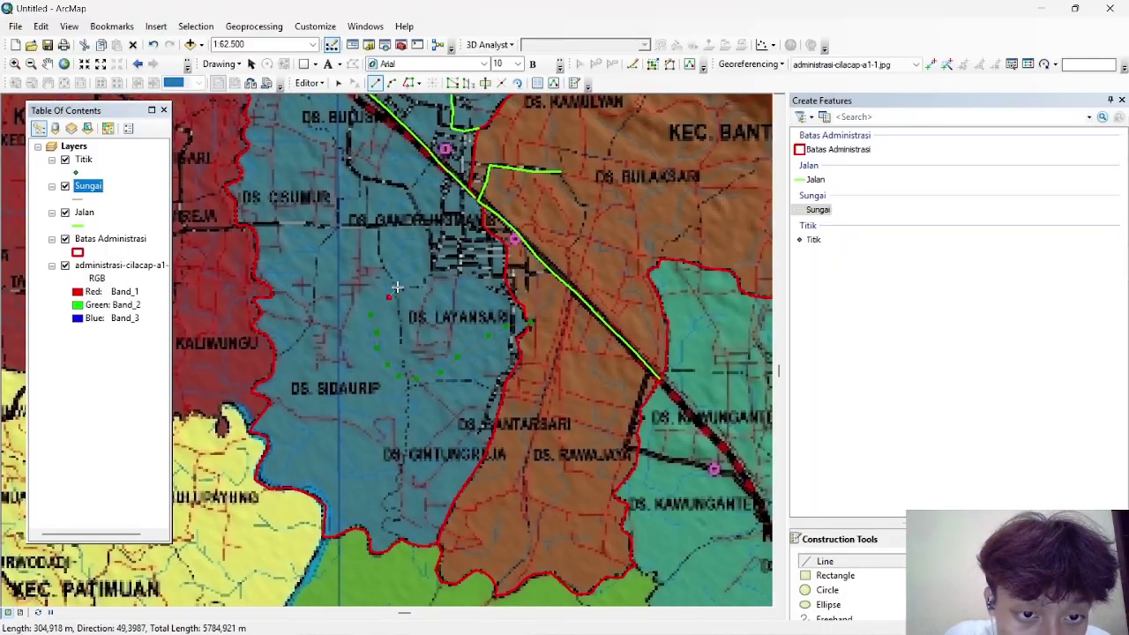
double_click(399, 226)
left_click(406, 276)
left_click(418, 264)
double_click(421, 252)
Step: Digitize the river from the Kertajaya border through Kedungwadas and Binangun to the Sarwadadi border, with its branches to the eastern border
left_click_drag(680, 164, 379, 185)
left_click_drag(668, 444, 577, 346)
left_click_drag(211, 217, 682, 308)
left_click_drag(656, 222, 350, 374)
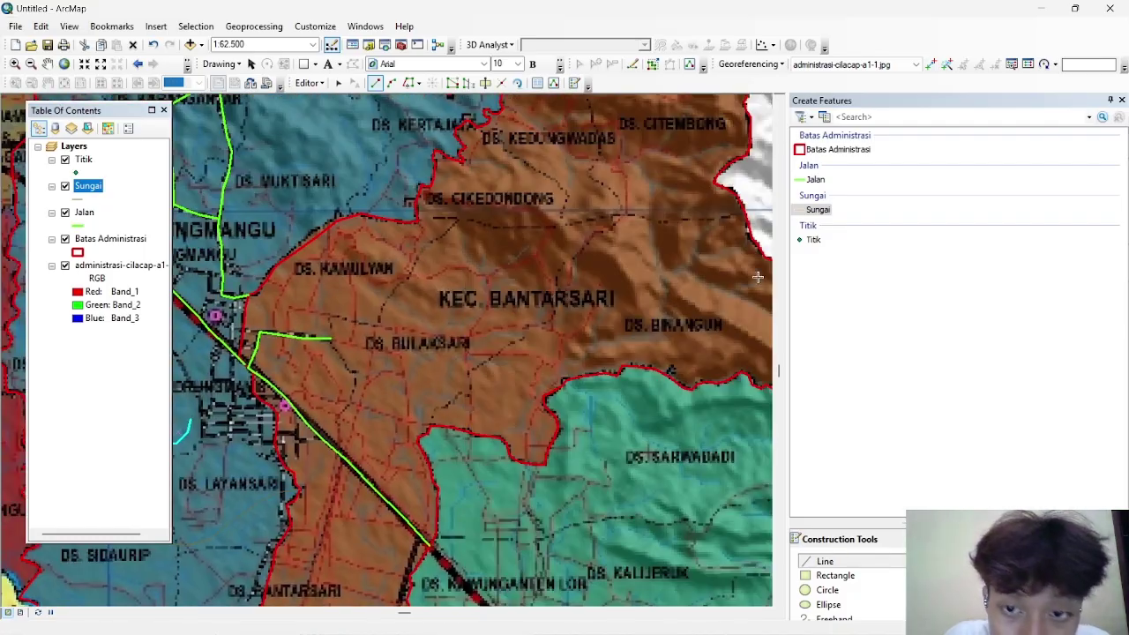
left_click_drag(731, 287, 631, 352)
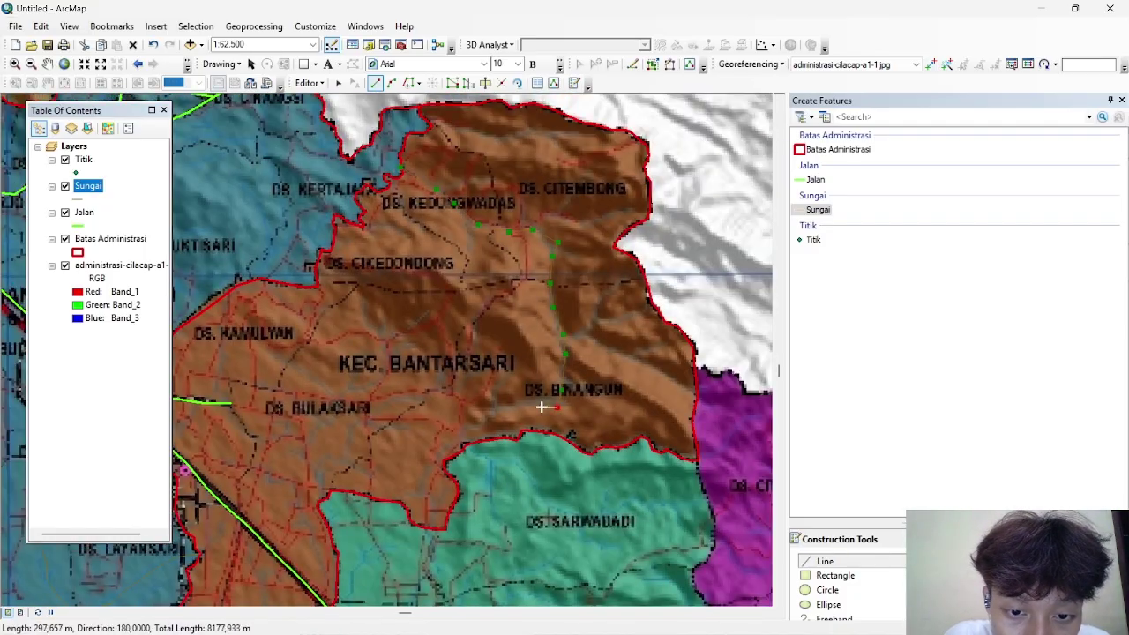
double_click(470, 444)
double_click(653, 304)
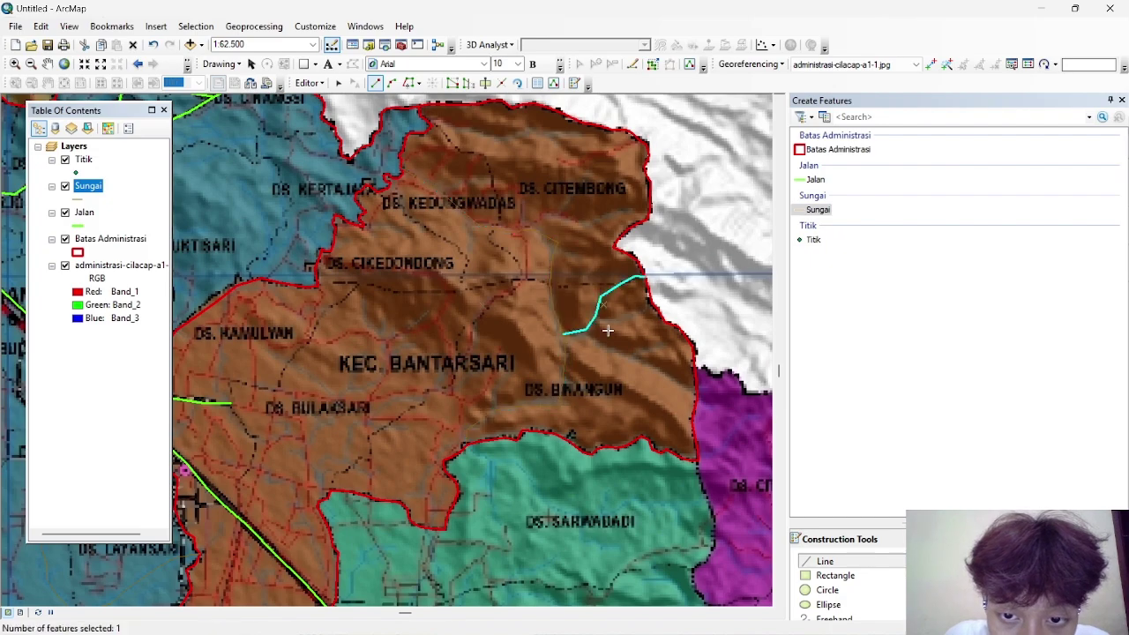
Step: Digitize the river in western Bantarsari from the Kawunganten border north through Bulaksari, including its side branch
left_click_drag(311, 553, 505, 486)
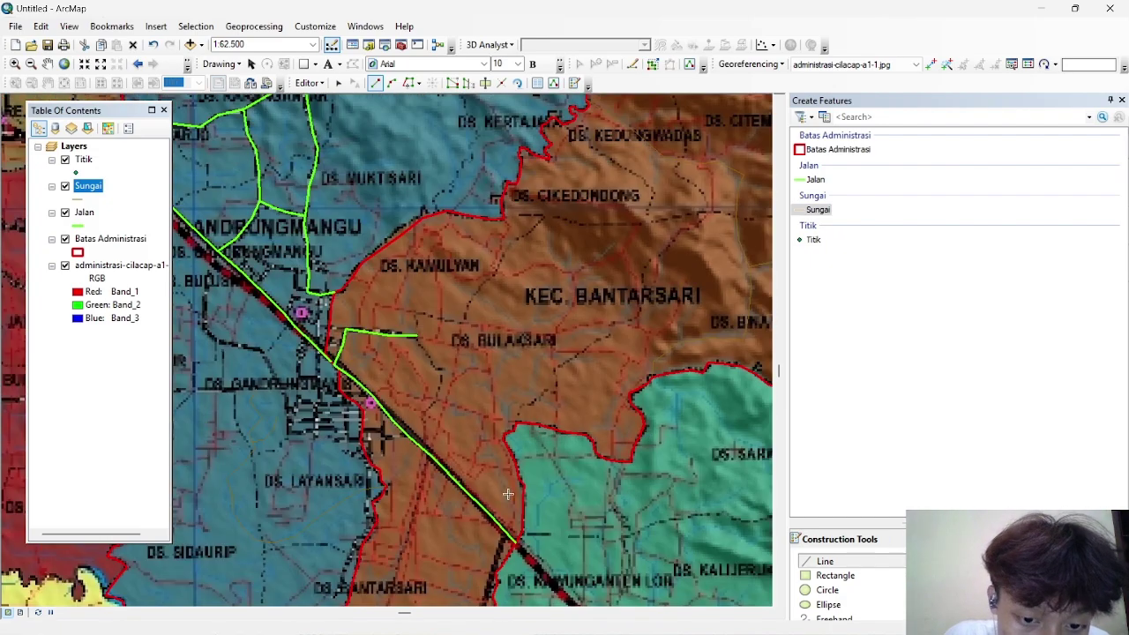
left_click_drag(695, 256, 562, 352)
double_click(413, 406)
left_click(410, 414)
left_click(446, 370)
double_click(427, 331)
Step: Digitize the river from the national road near Ciporos northeast between Surusunda and Bengbulang to Ciruyung, with its eastern branches
mouse_move(534, 499)
left_mouse_down()
mouse_move(673, 355)
mouse_move(496, 371)
mouse_move(396, 361)
mouse_move(459, 326)
left_mouse_up()
left_click(276, 450)
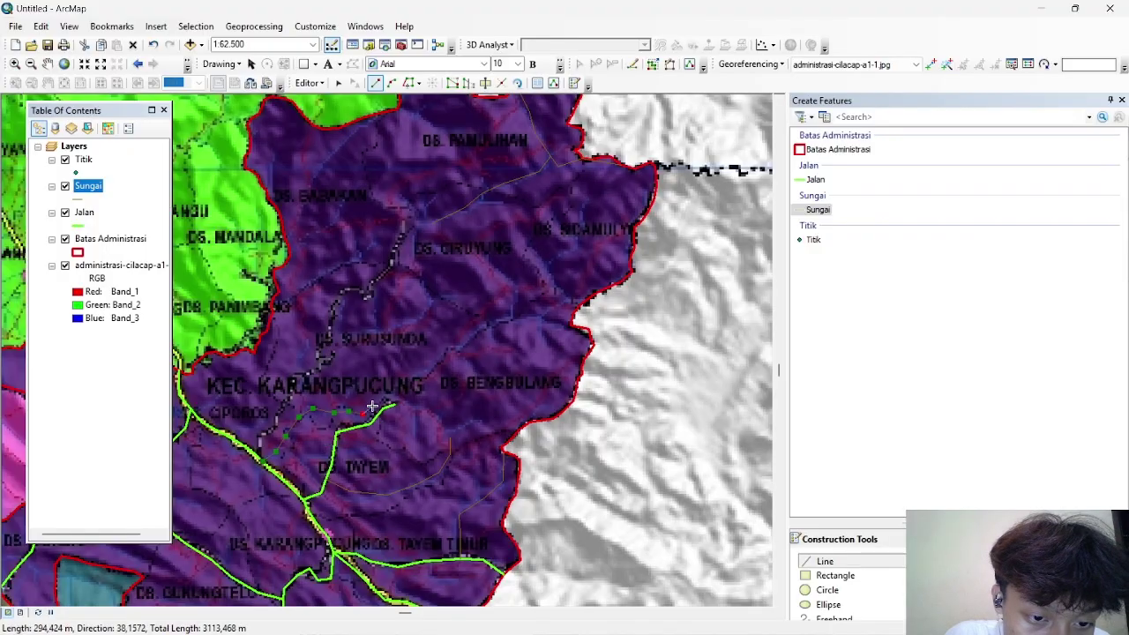
double_click(515, 304)
left_click(529, 315)
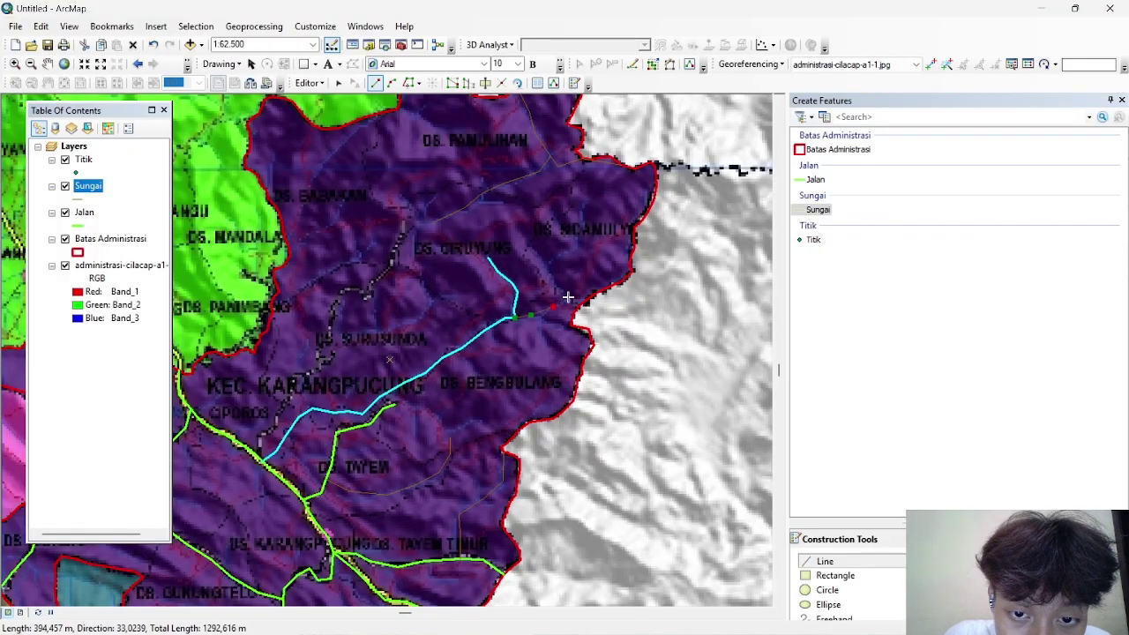
double_click(586, 201)
left_click(534, 243)
double_click(555, 209)
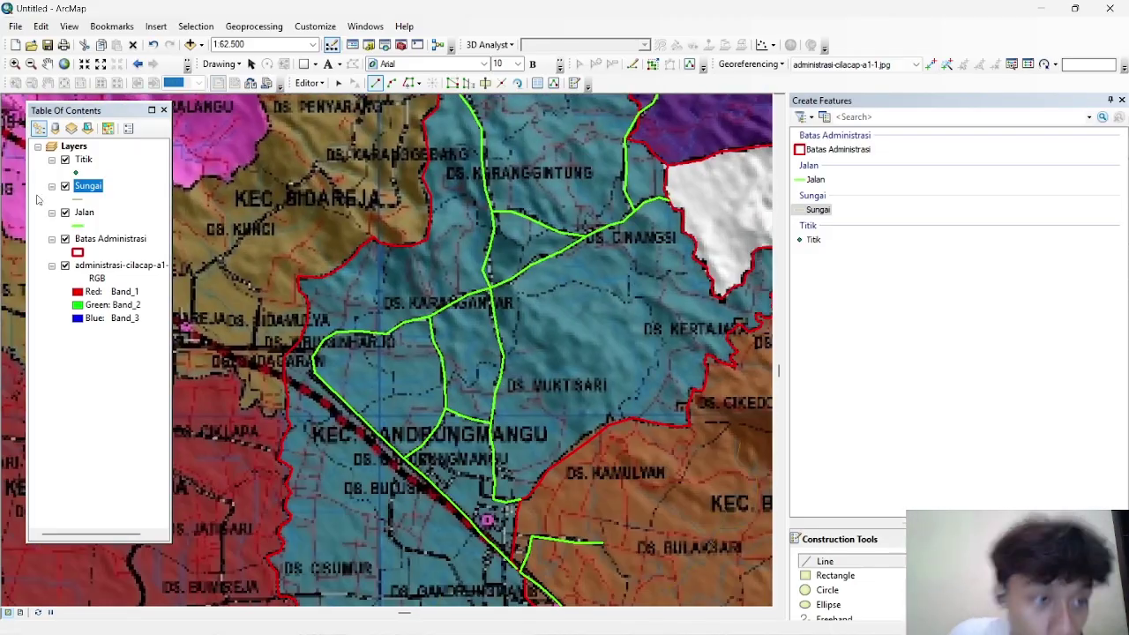
Step: Change the Sungai line symbol to a thicker light blue line
left_click(81, 199)
left_click(693, 267)
left_click(721, 293)
left_click(650, 479)
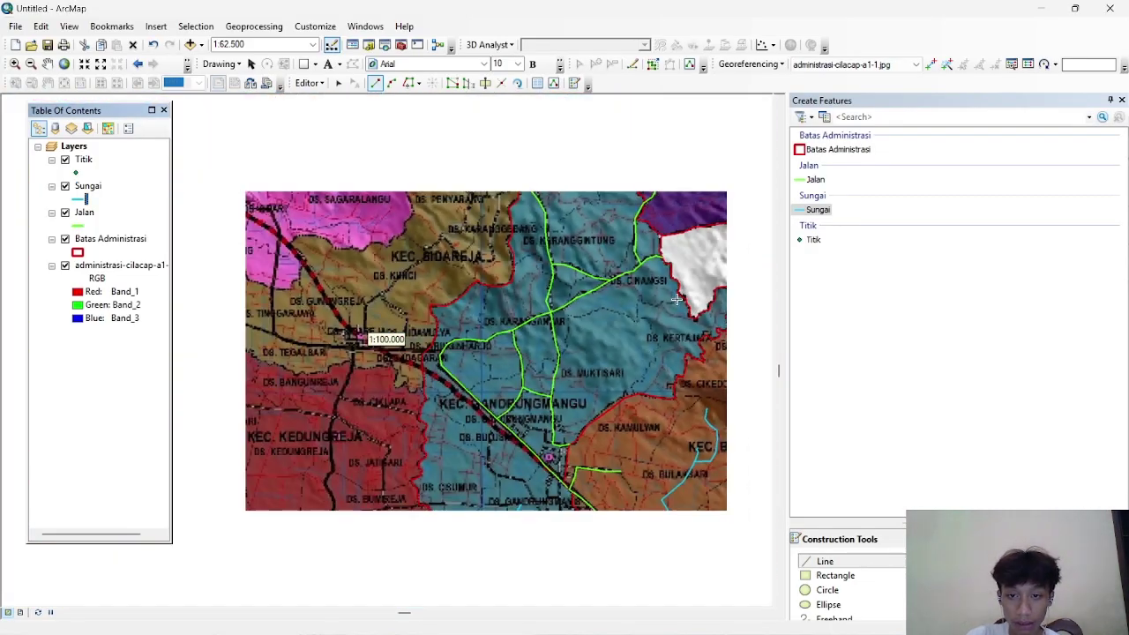
Step: Start placing Titik features and add a point at the pink marker beside the main road on the Gandrungmangu–Bantarsari border
scroll(392, 353, "down", 2)
scroll(392, 282, "up", 1)
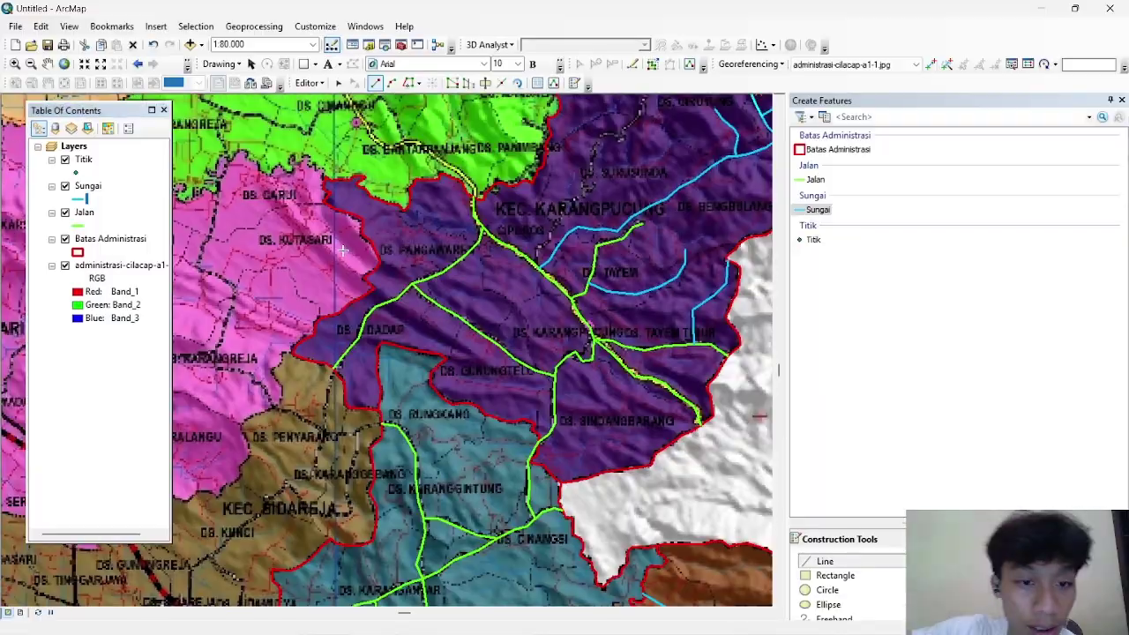
right_click(83, 159)
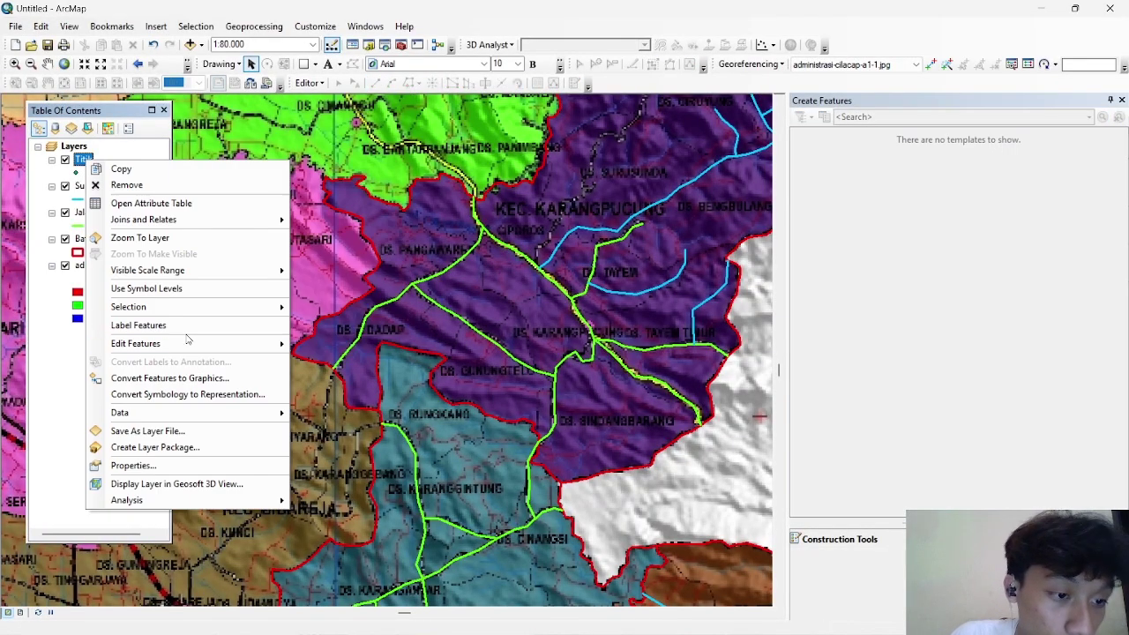
left_click(900, 242)
left_click(813, 239)
key("Down")
key("Down")
key("Down")
key("Down")
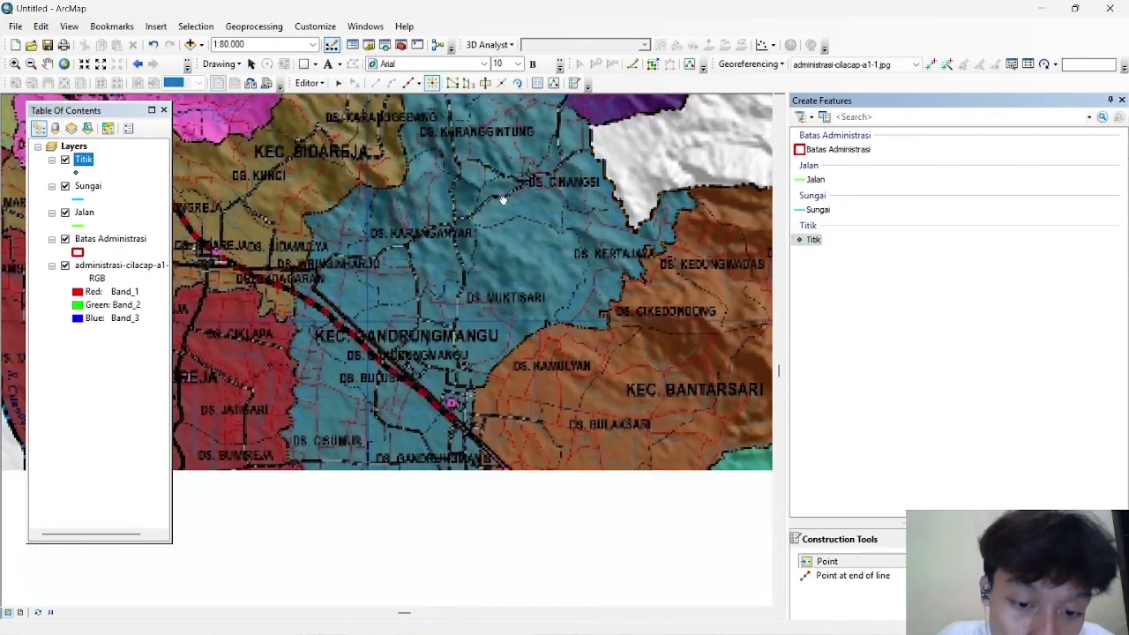
left_click_drag(648, 238, 603, 504)
left_click_drag(618, 98, 485, 275)
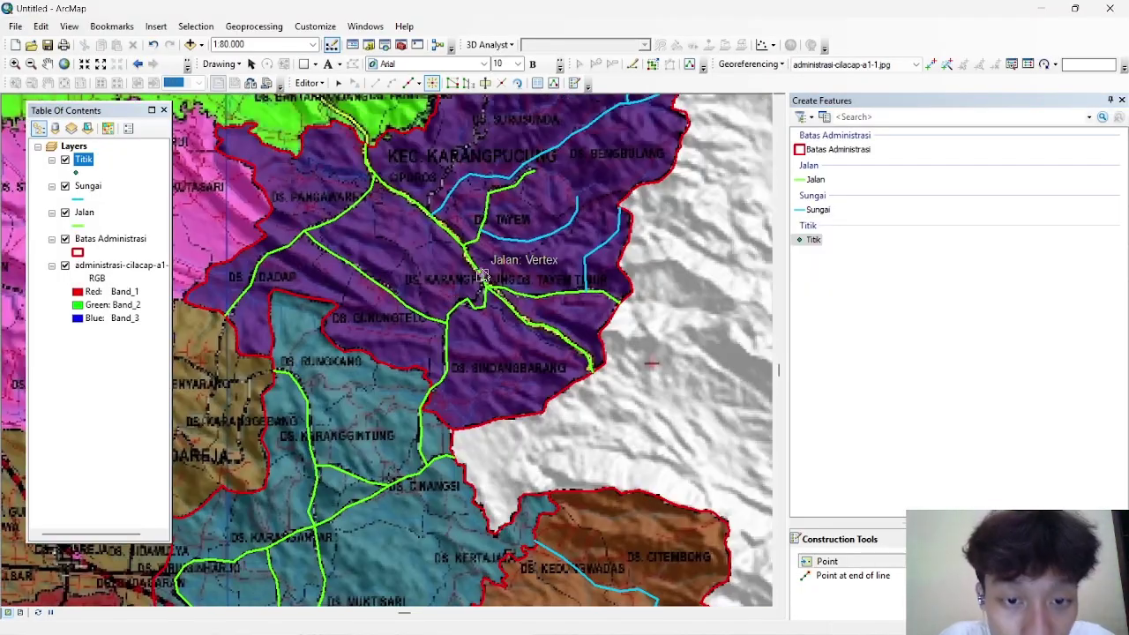
left_click_drag(353, 538, 672, 216)
left_click_drag(621, 380, 530, 166)
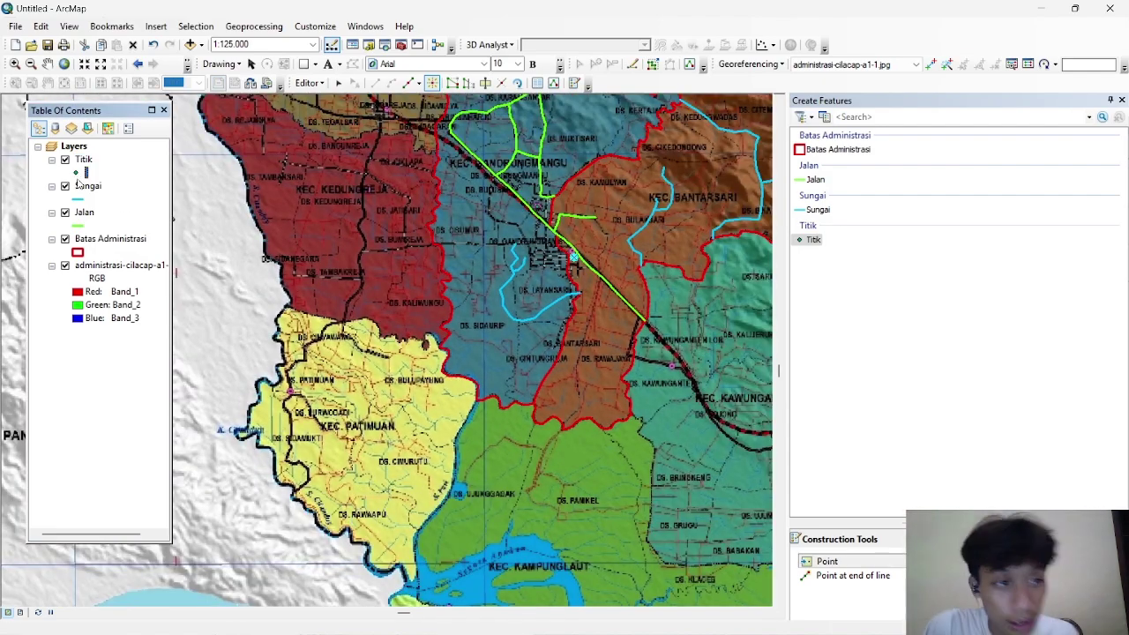
Step: Enlarge the Titik point symbol, and stop editing with the edits saved
left_click(76, 172)
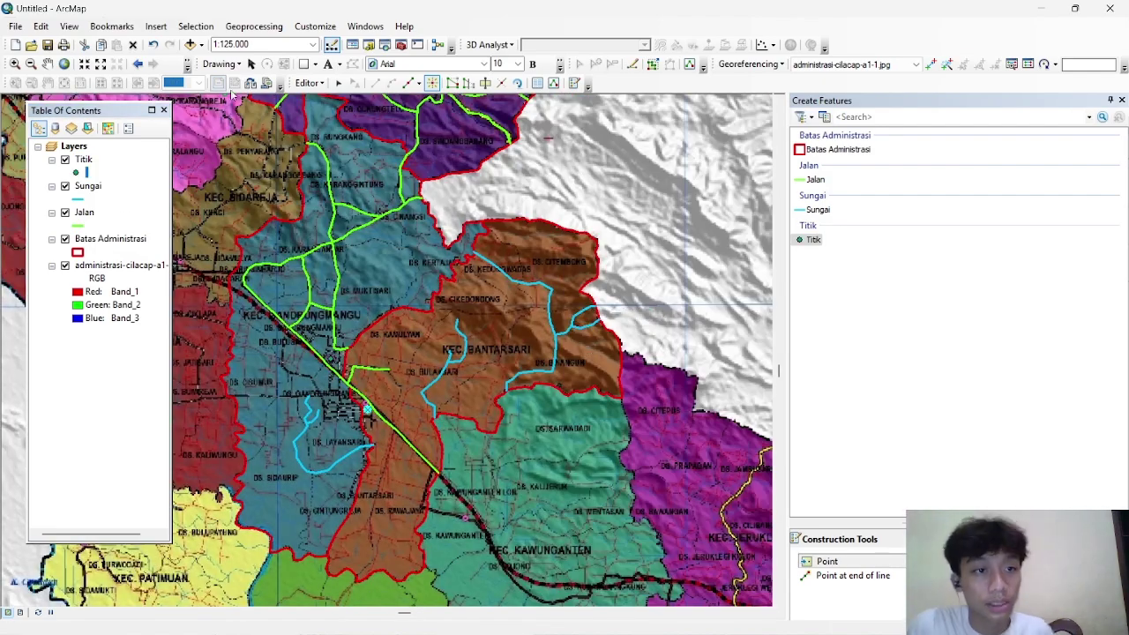
left_click(308, 83)
left_click(335, 111)
left_click(513, 370)
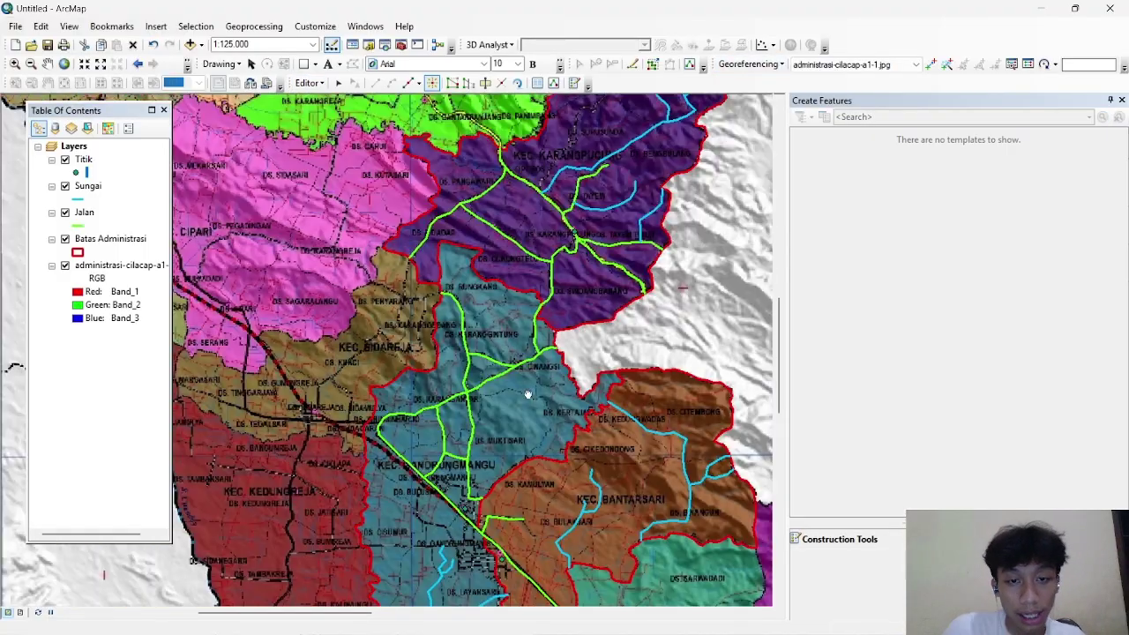
scroll(512, 318, "down", 1)
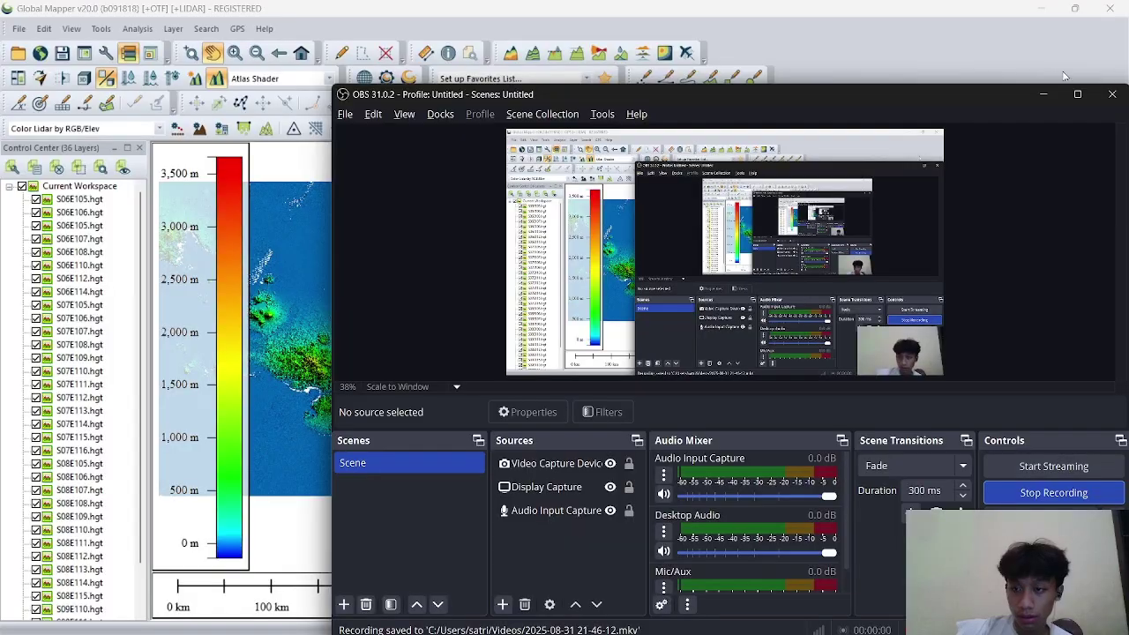
Step: Switch to Global Mapper and load Batas Administrasi.shp from the folder above D E M alongside the elevation tiles
left_click(1044, 94)
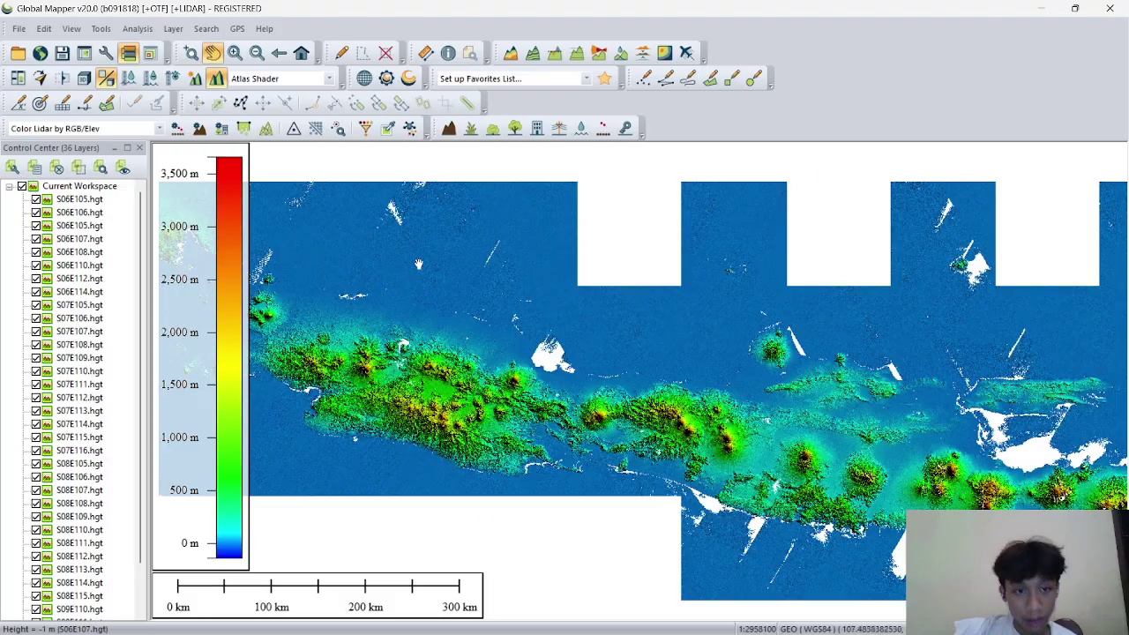
scroll(6, 268, "down", 1)
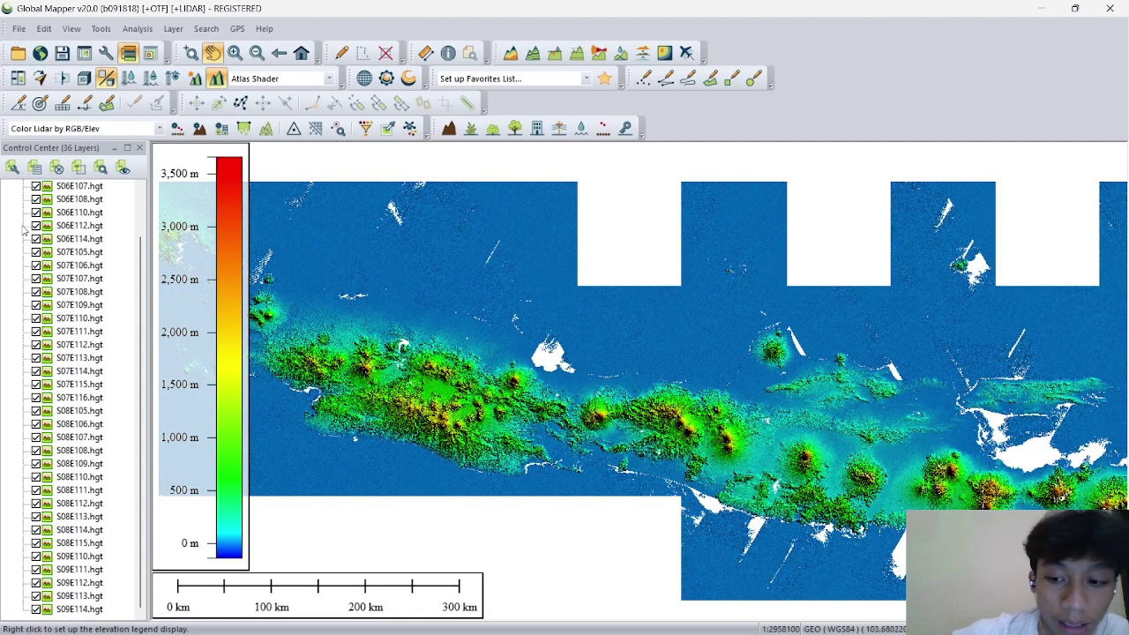
left_click(19, 28)
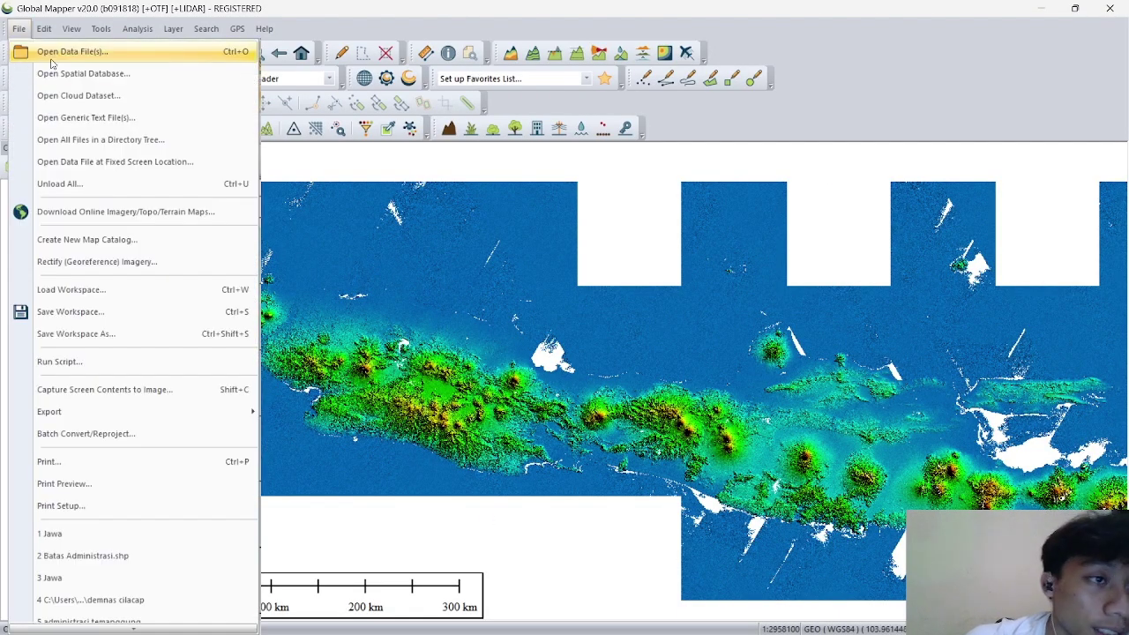
left_click(122, 58)
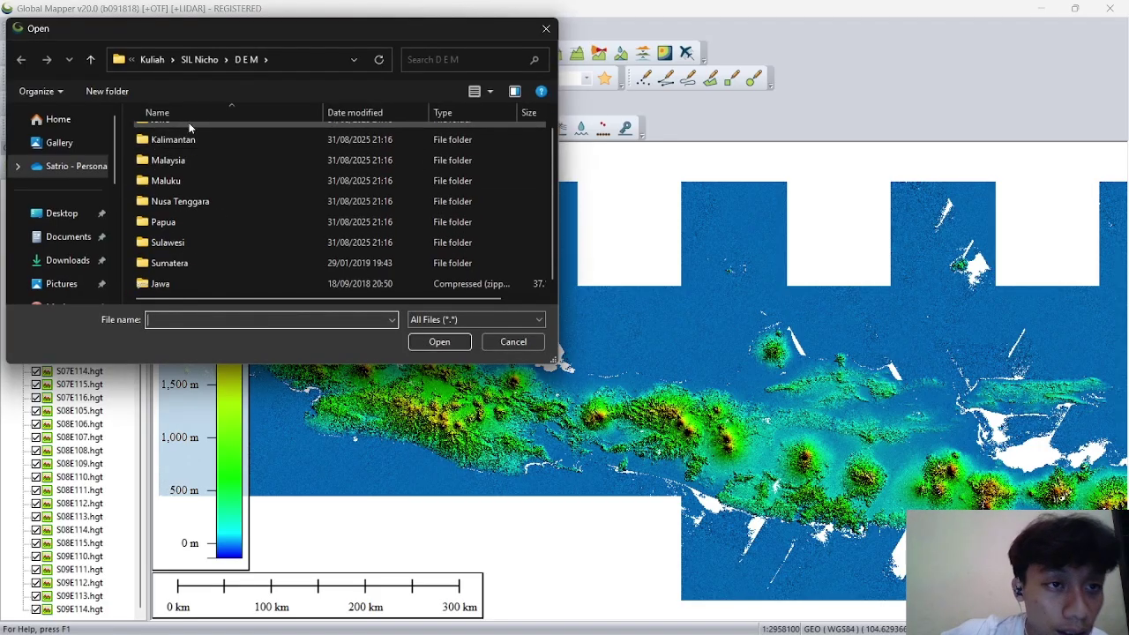
left_click(199, 60)
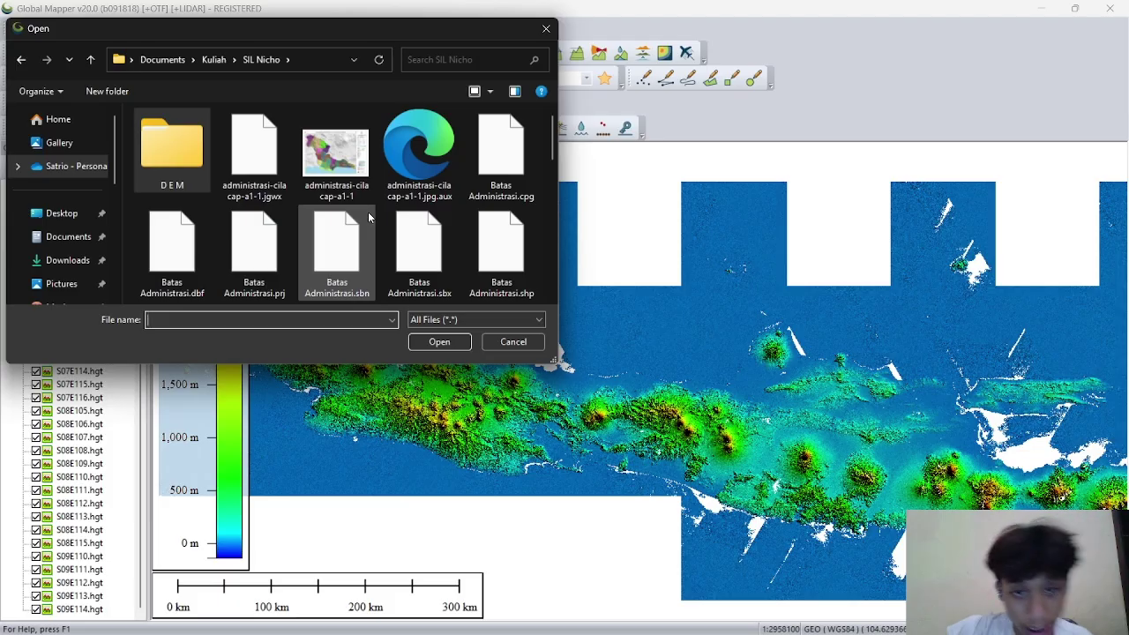
scroll(370, 222, "down", 1)
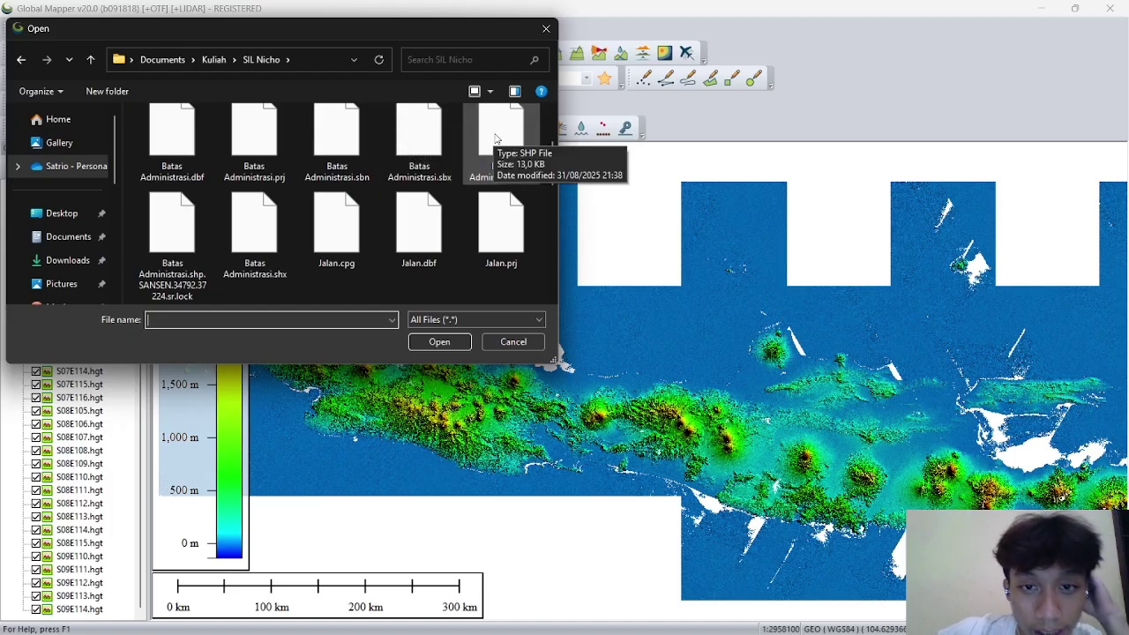
left_click(496, 138)
left_click(439, 341)
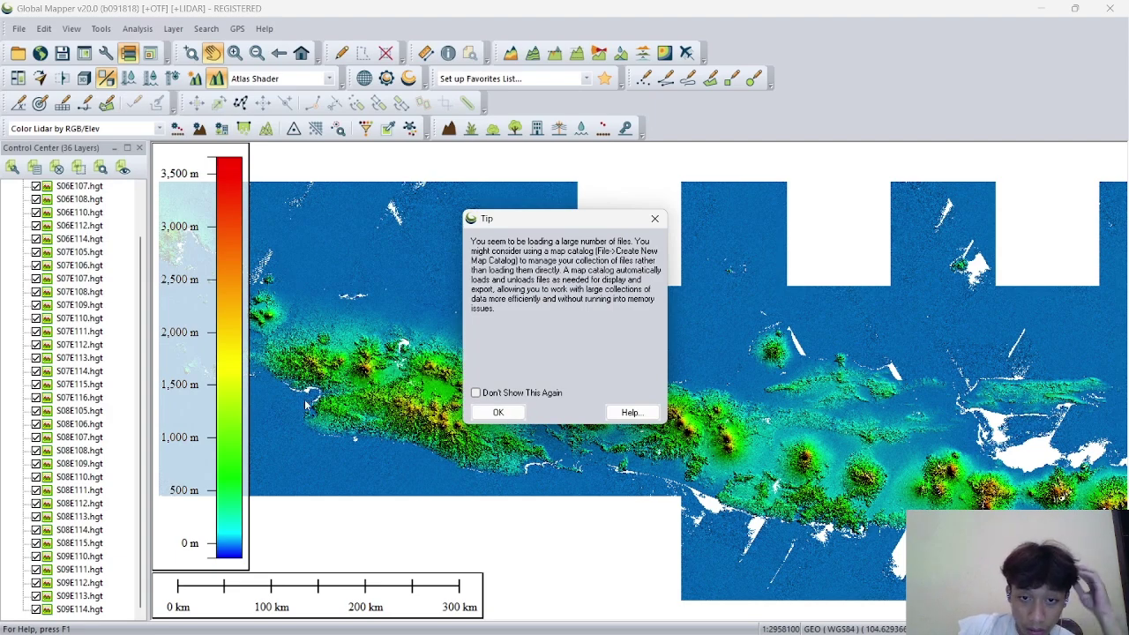
left_click(497, 411)
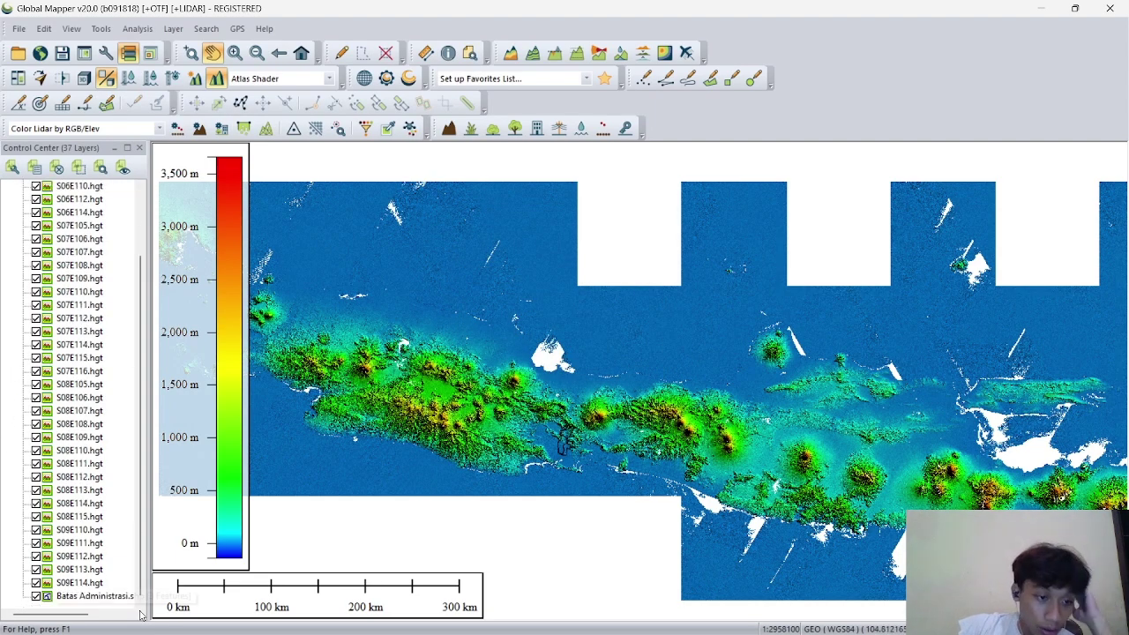
Step: Set up contour generation for the Batas Administrasi area, with the description Kontur and a new contour interval
right_click(72, 597)
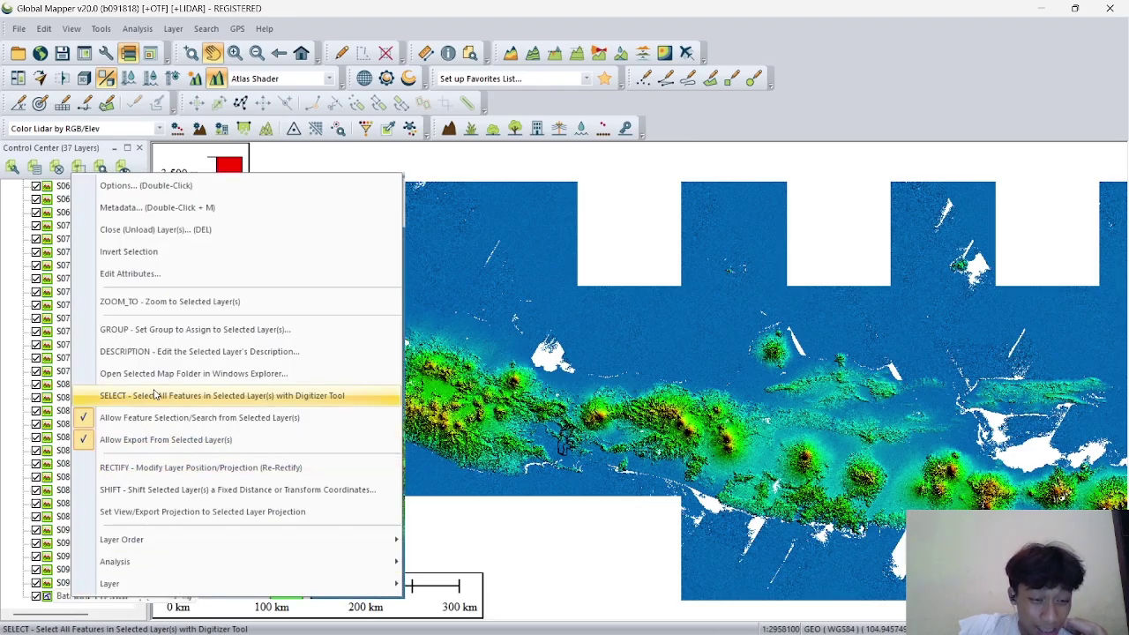
left_click(159, 301)
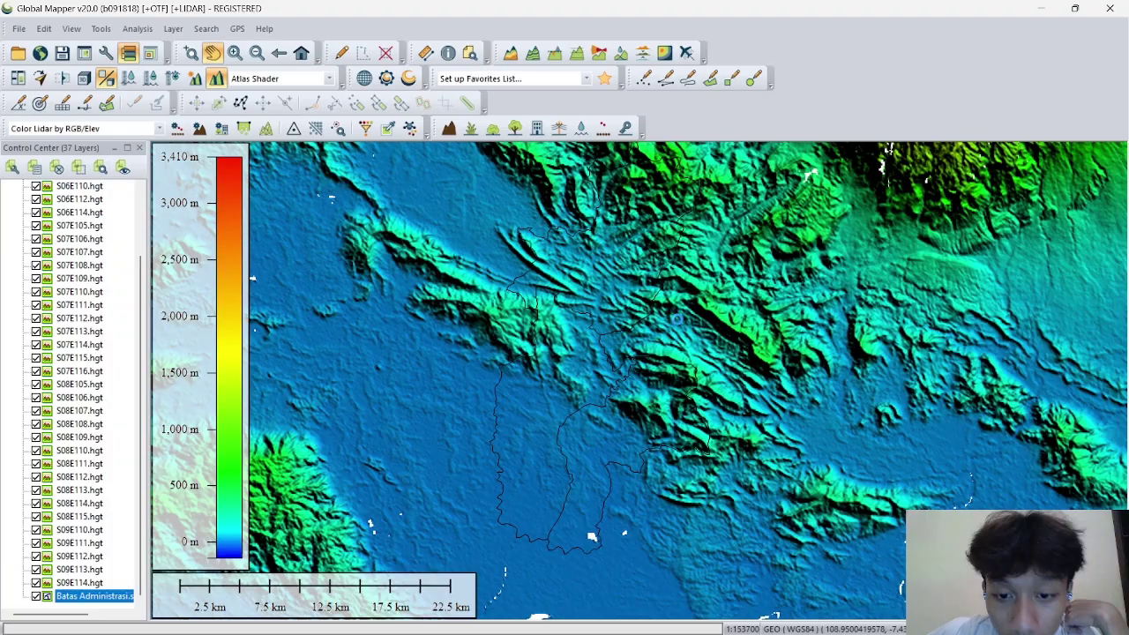
scroll(252, 271, "down", 3)
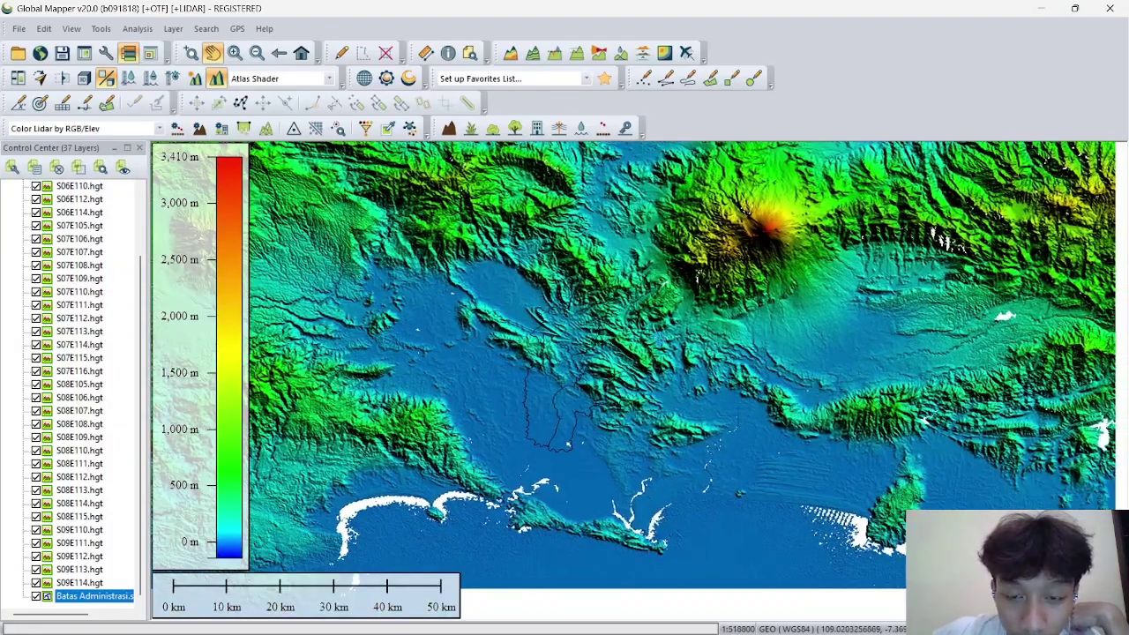
scroll(643, 340, "up", 1)
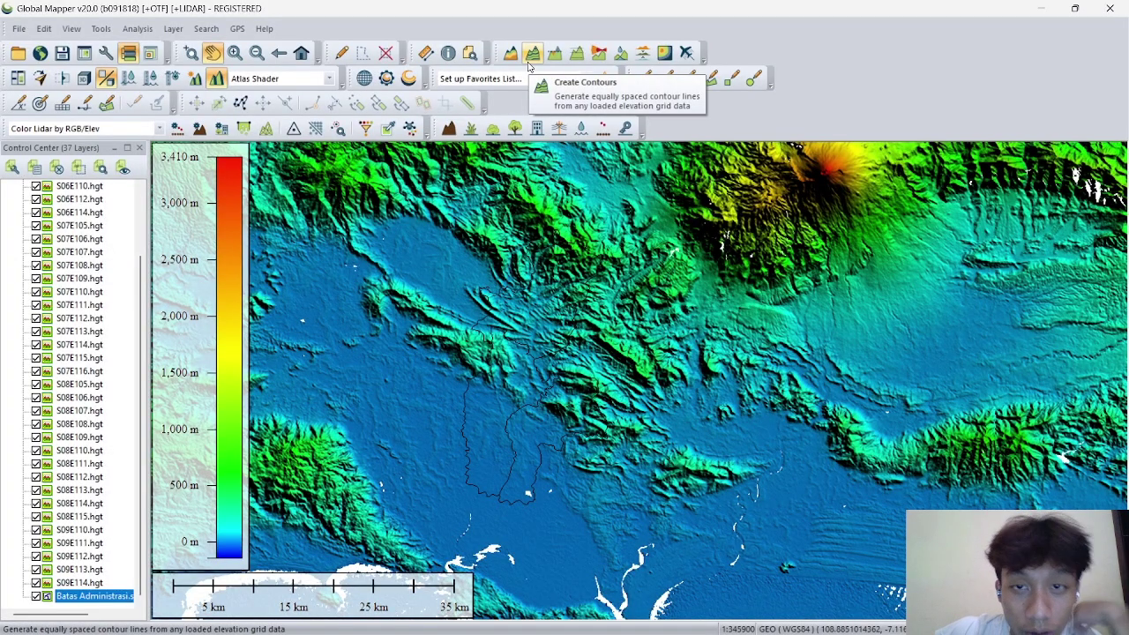
left_click(530, 62)
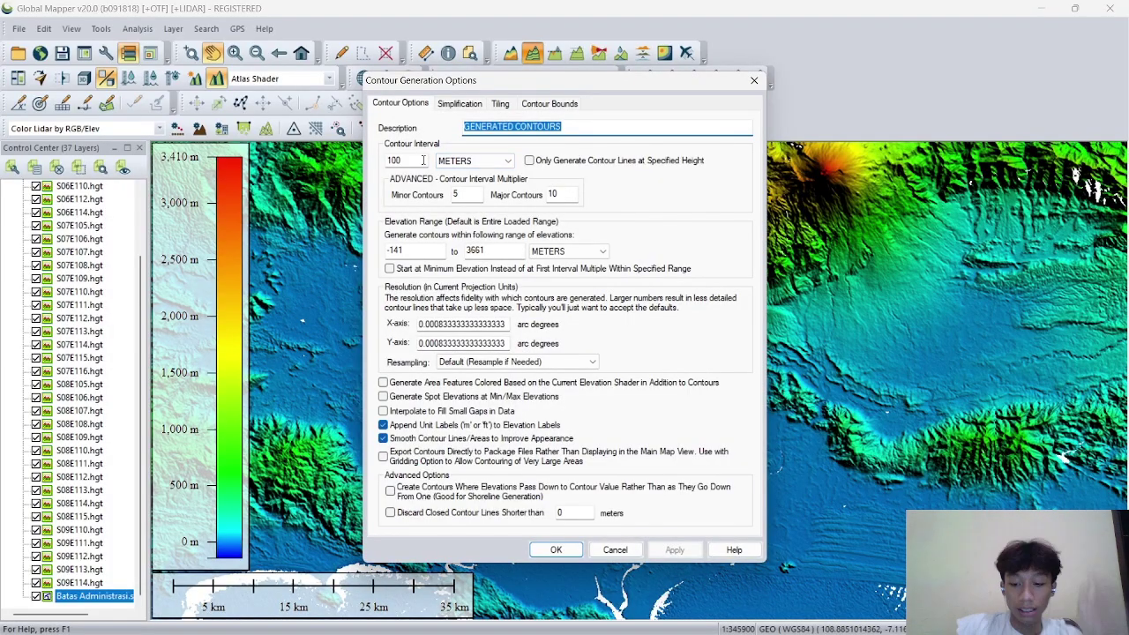
key("BackSpace")
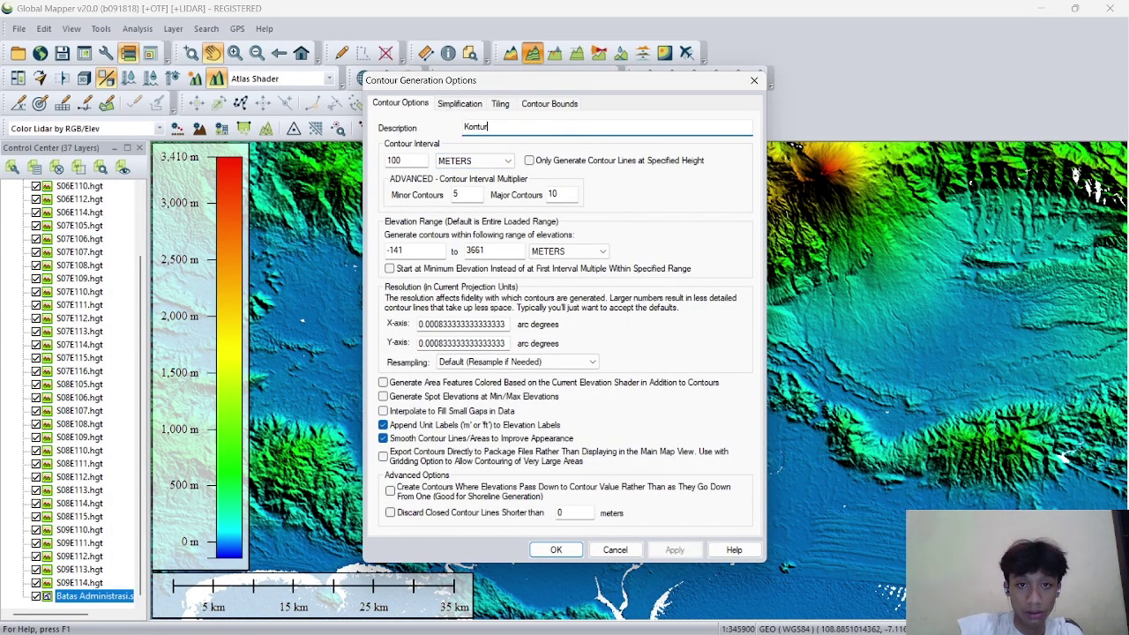
double_click(418, 162)
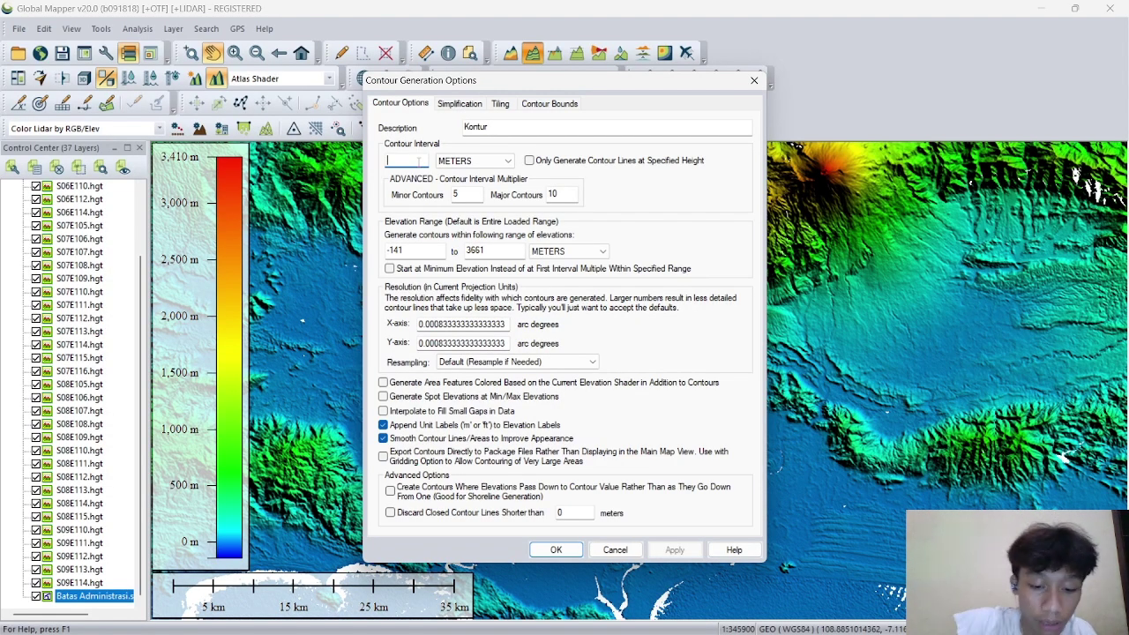
Step: Limit the contour bounds to a box drawn around the district boundaries and generate the contours
left_click(556, 104)
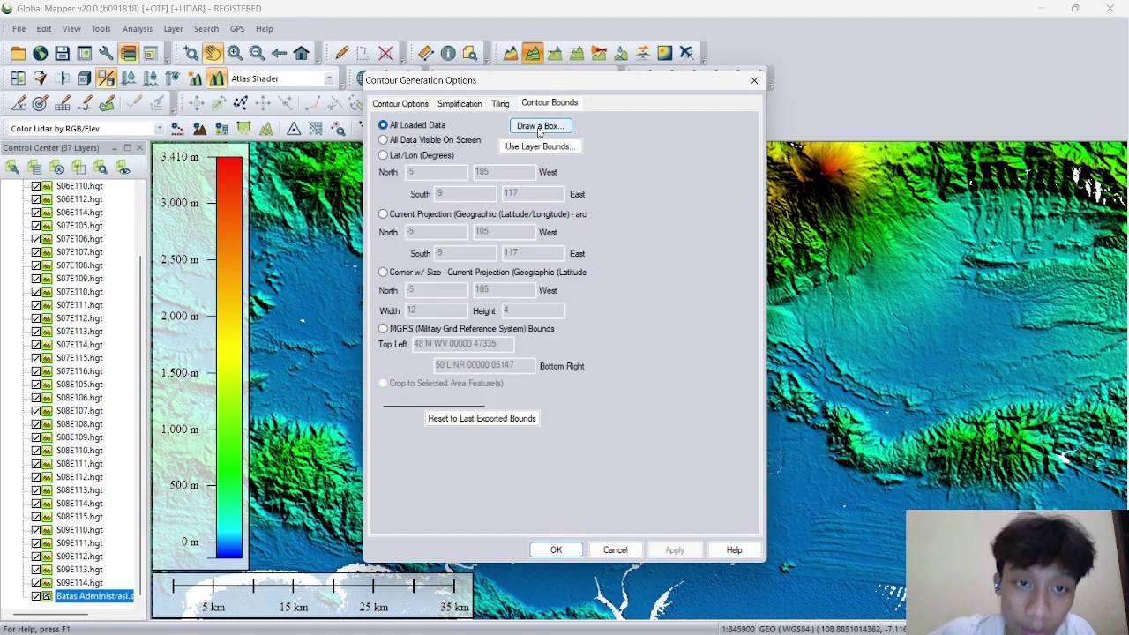
left_click(539, 127)
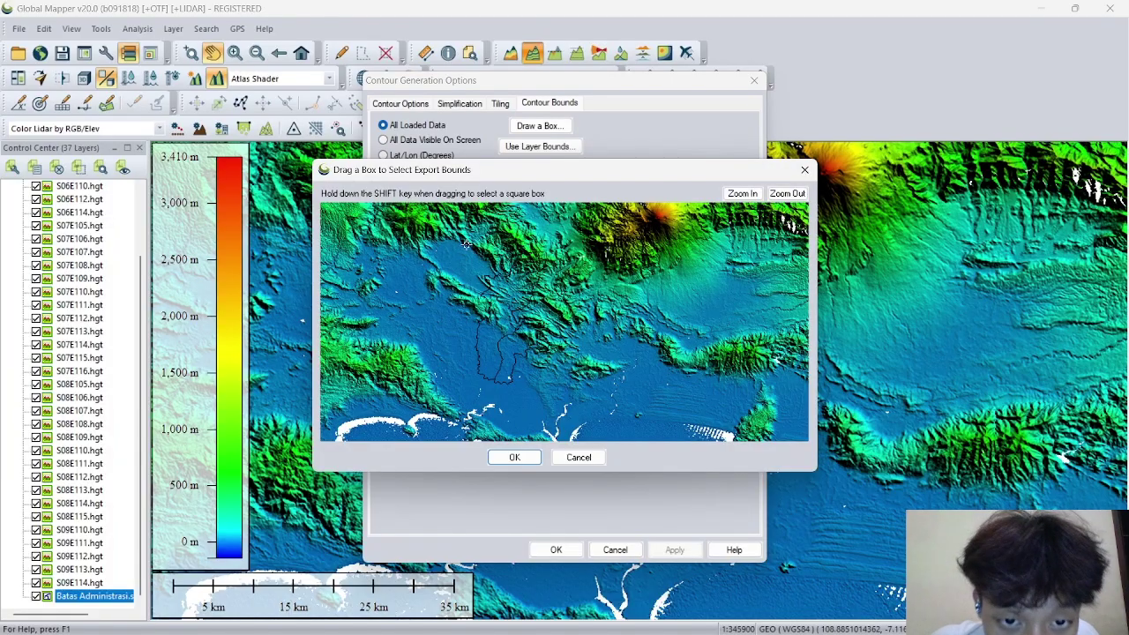
left_click_drag(462, 239, 559, 391)
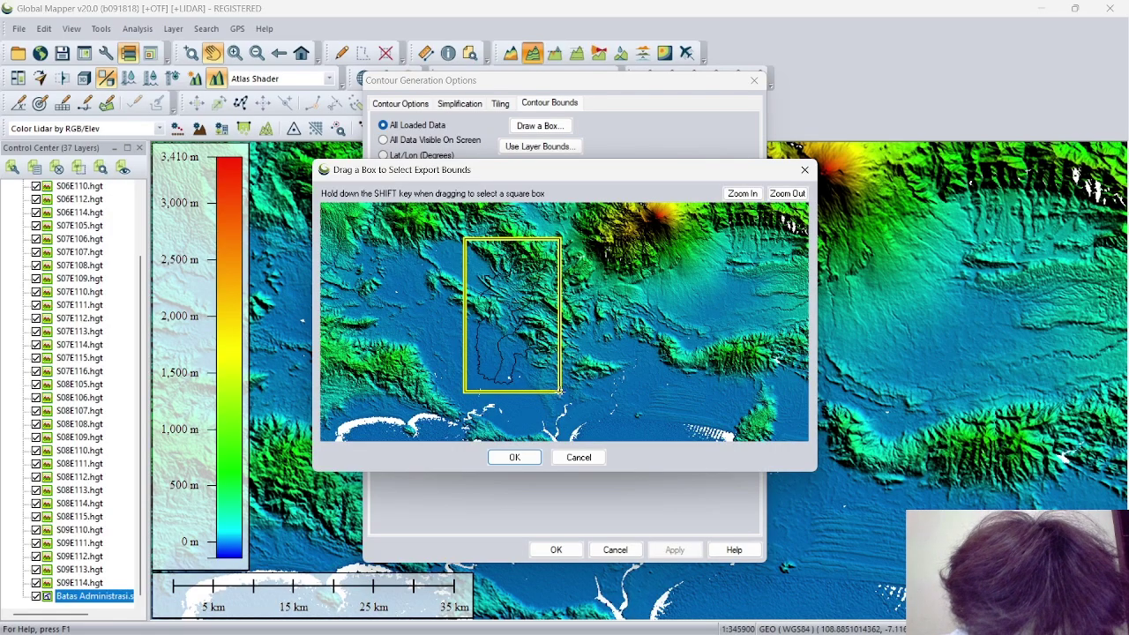
left_click(516, 456)
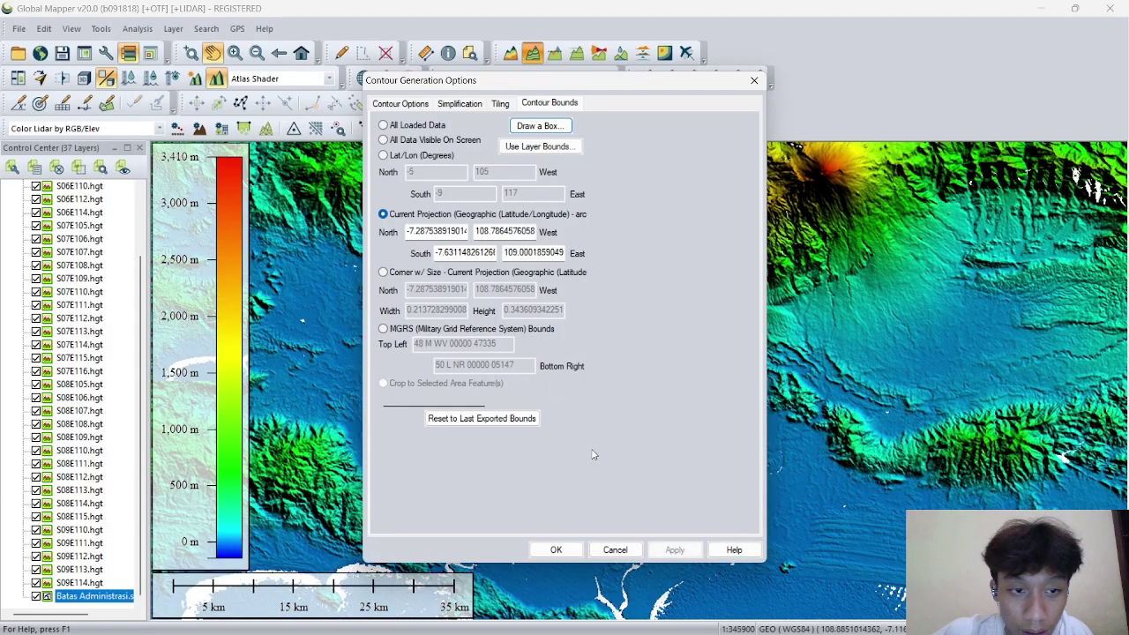
left_click(554, 550)
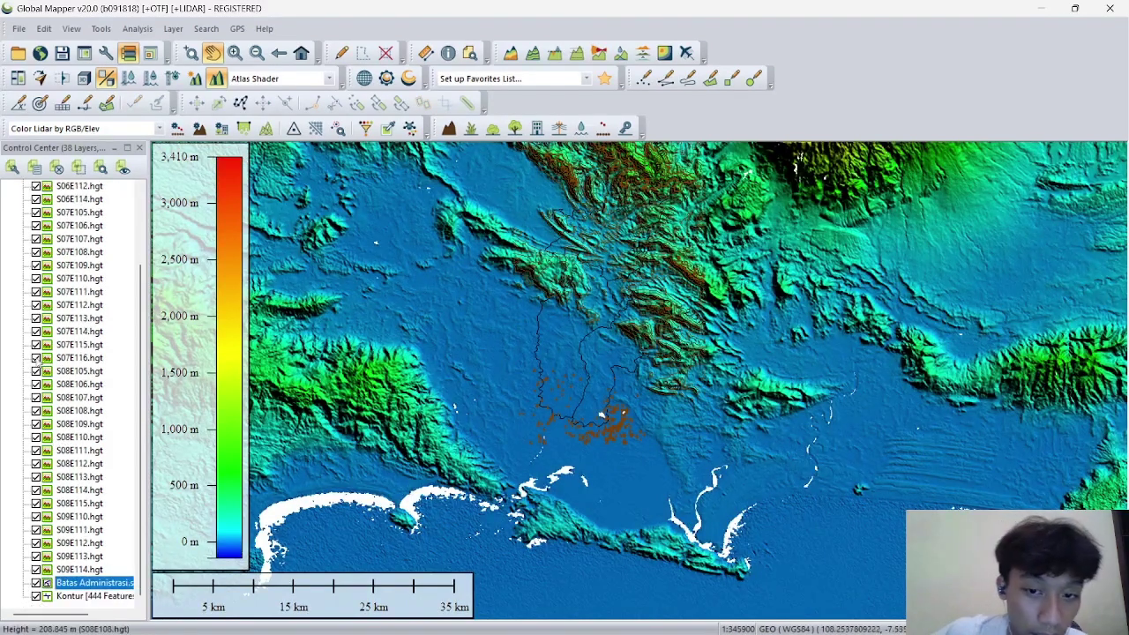
Step: Hide every layer in the workspace except the Kontur contour layer
left_click(37, 582)
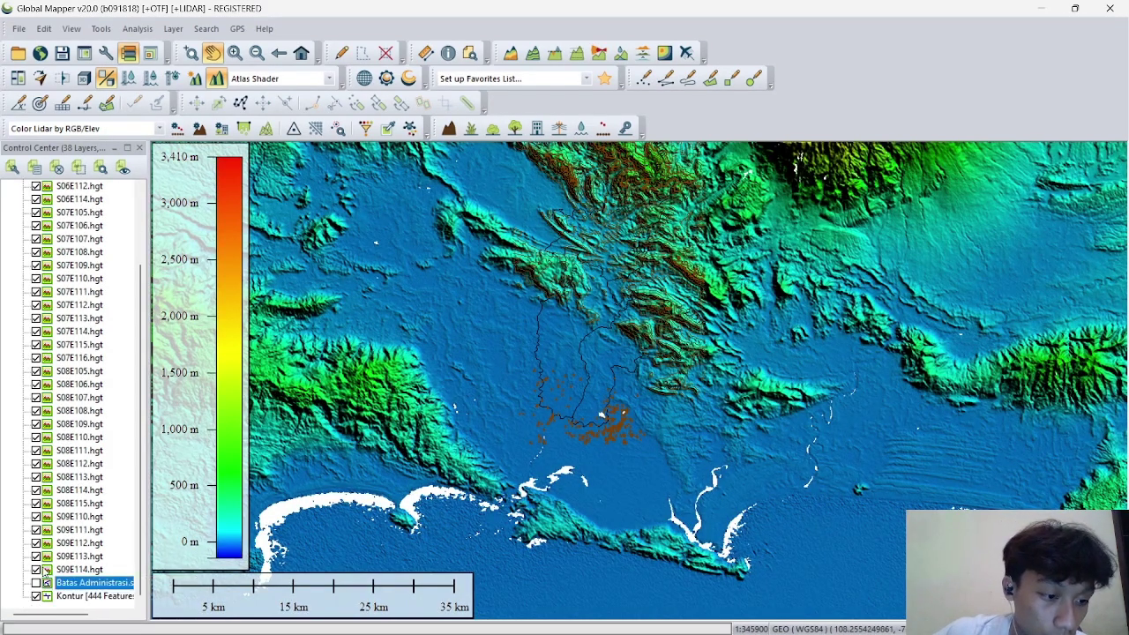
scroll(48, 406, "down", 3)
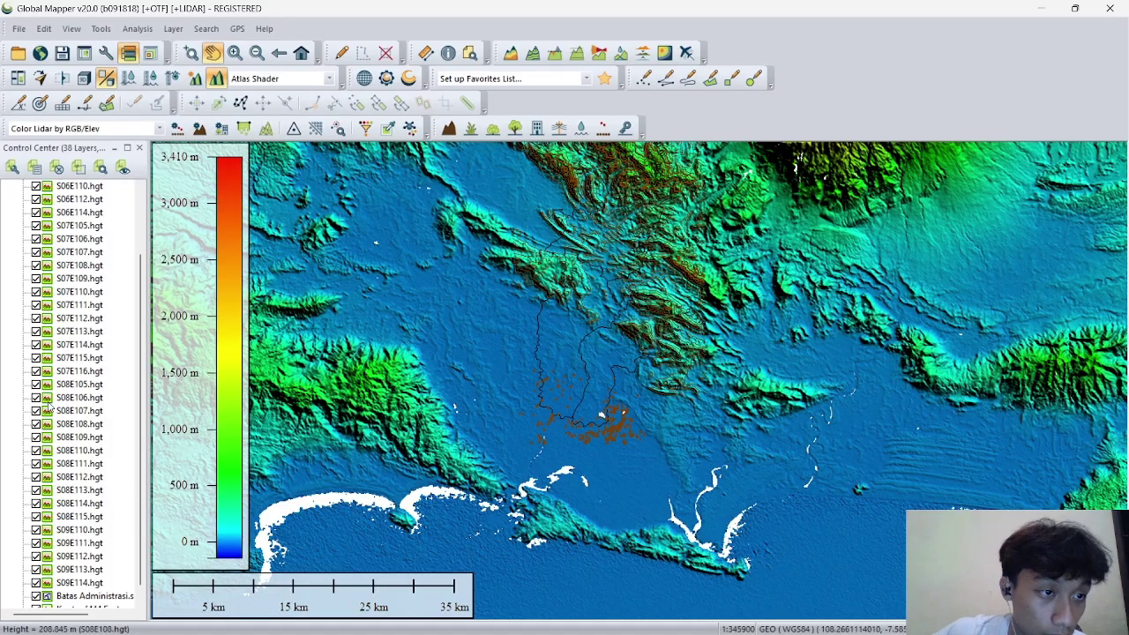
scroll(48, 407, "up", 3)
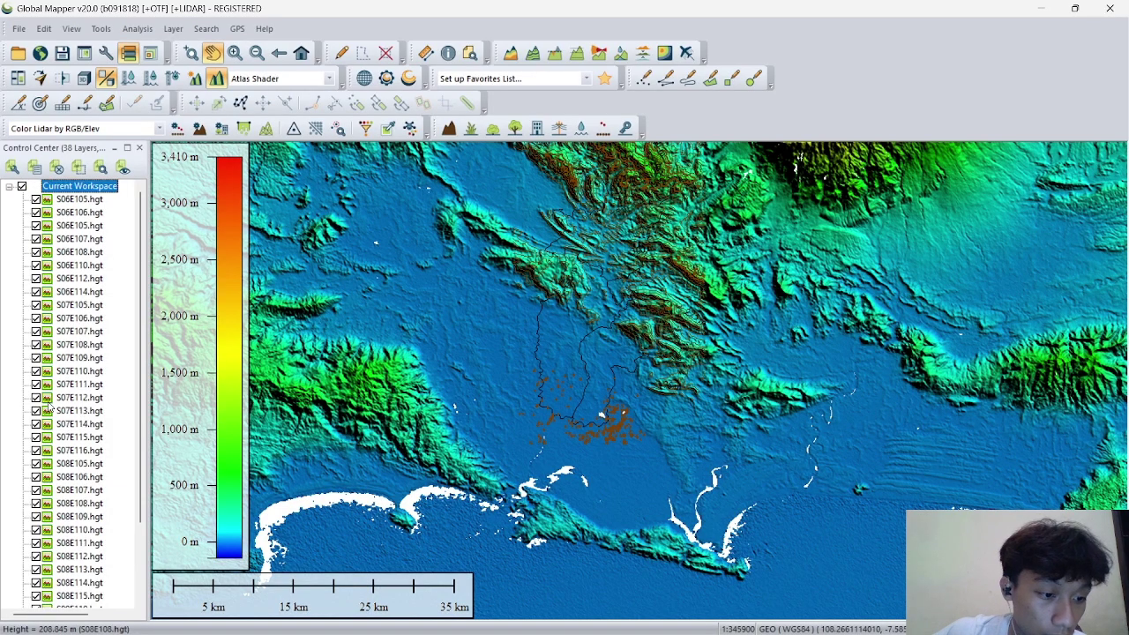
left_click(23, 187)
scroll(70, 388, "down", 3)
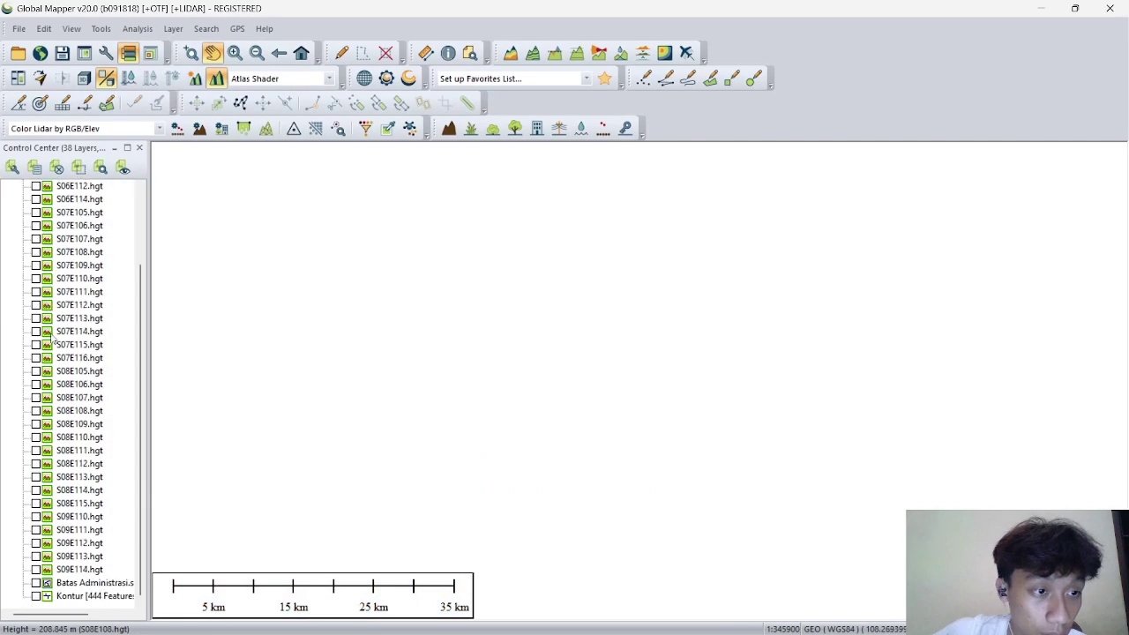
left_click(36, 597)
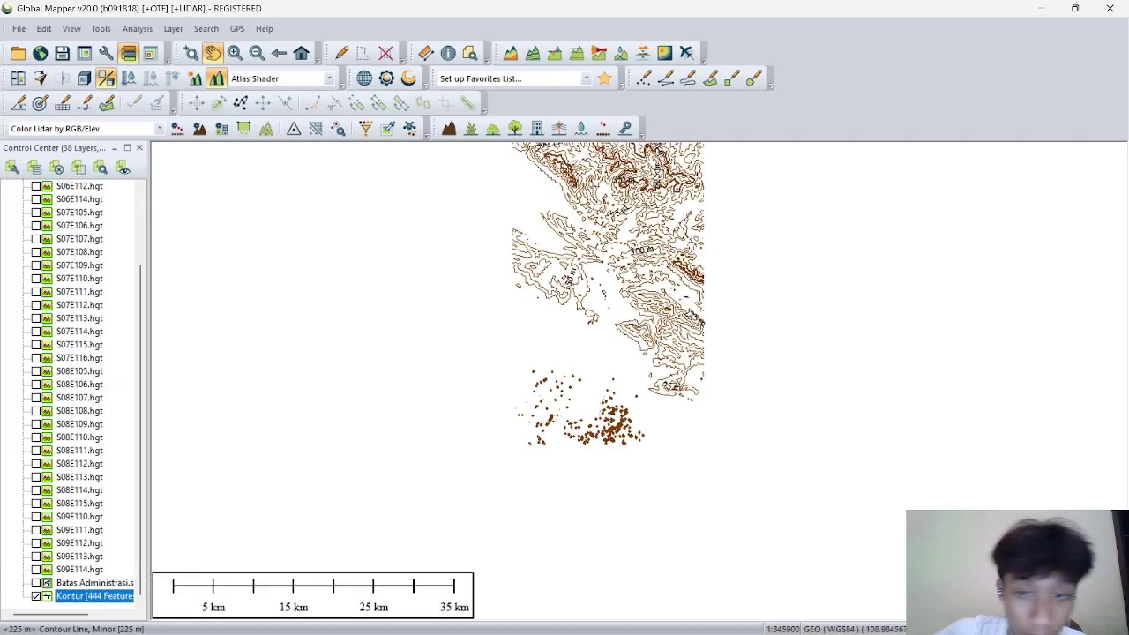
Step: Start exporting the Kontur layer with Shapefile as the export format
left_click_drag(583, 143, 539, 298)
left_click_drag(613, 438, 618, 322)
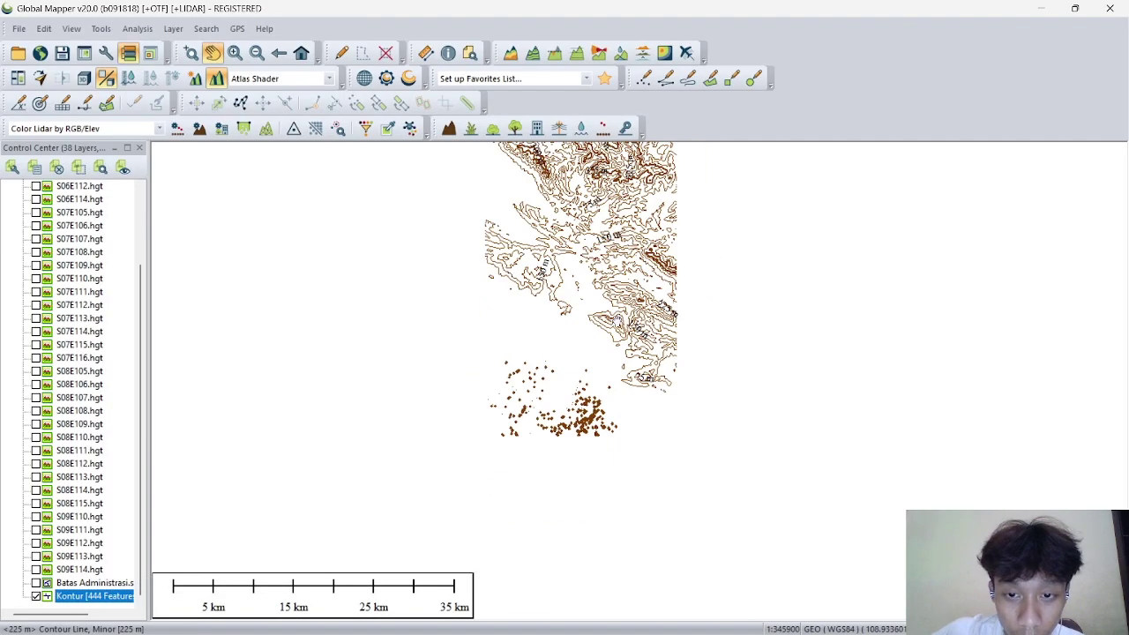
scroll(617, 319, "up", 1)
scroll(554, 329, "up", 2)
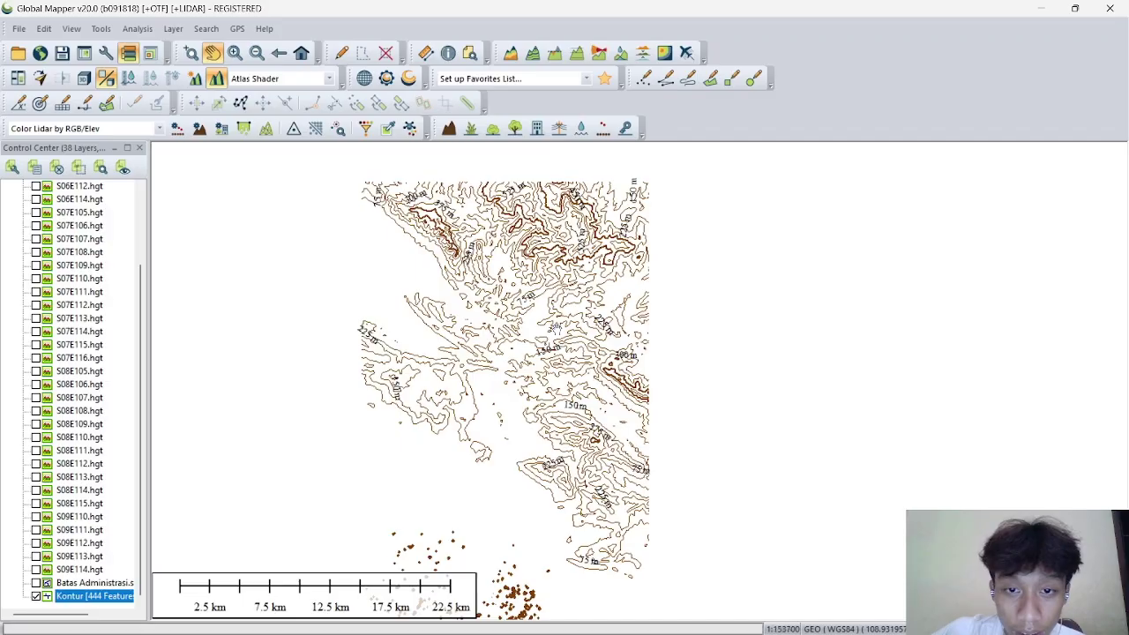
right_click(88, 596)
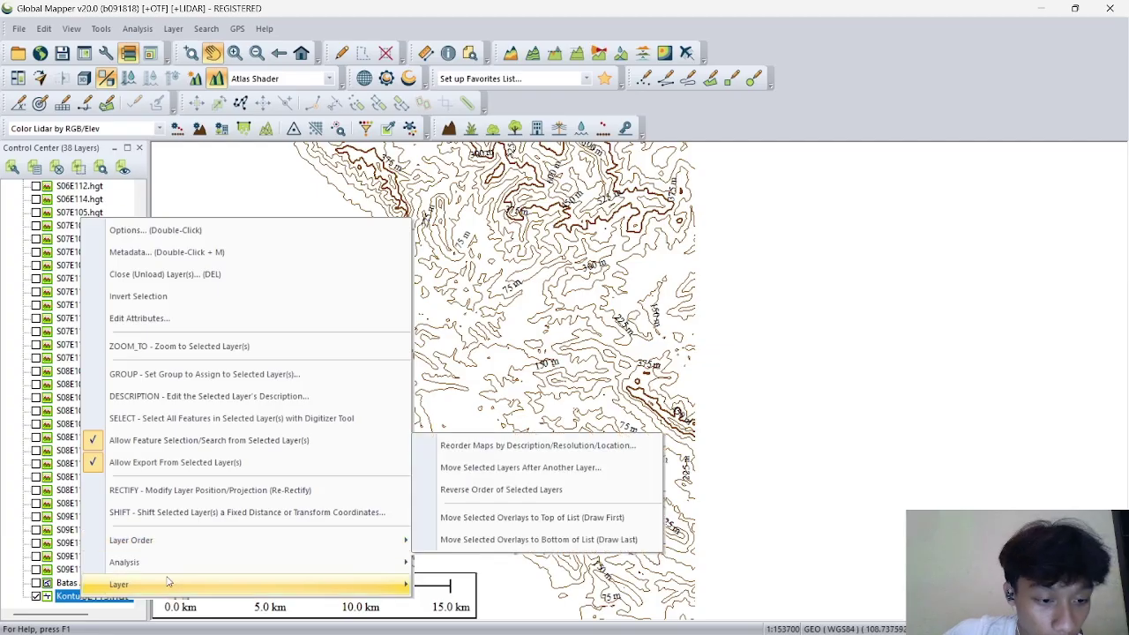
mouse_move(202, 584)
left_click(530, 473)
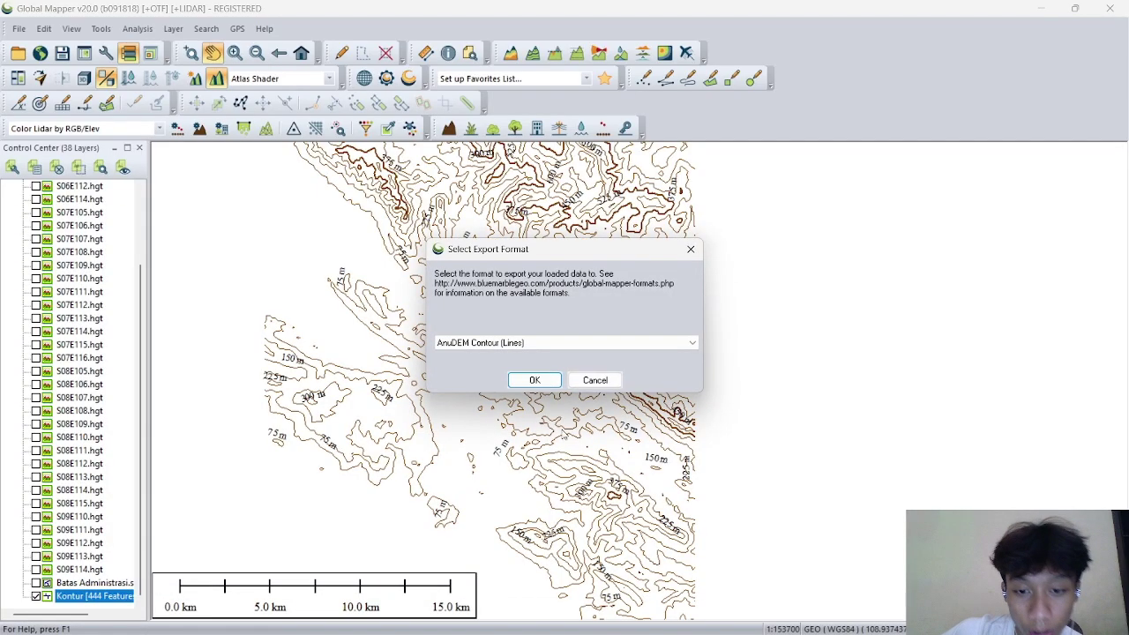
left_click(546, 351)
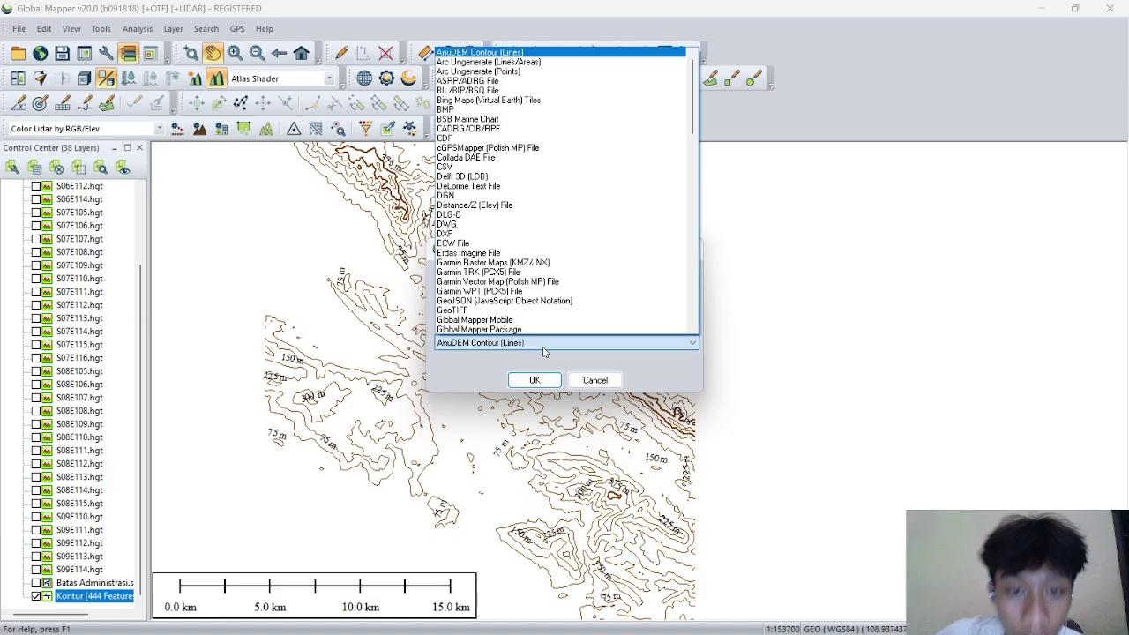
scroll(491, 95, "down", 1)
scroll(492, 95, "down", 8)
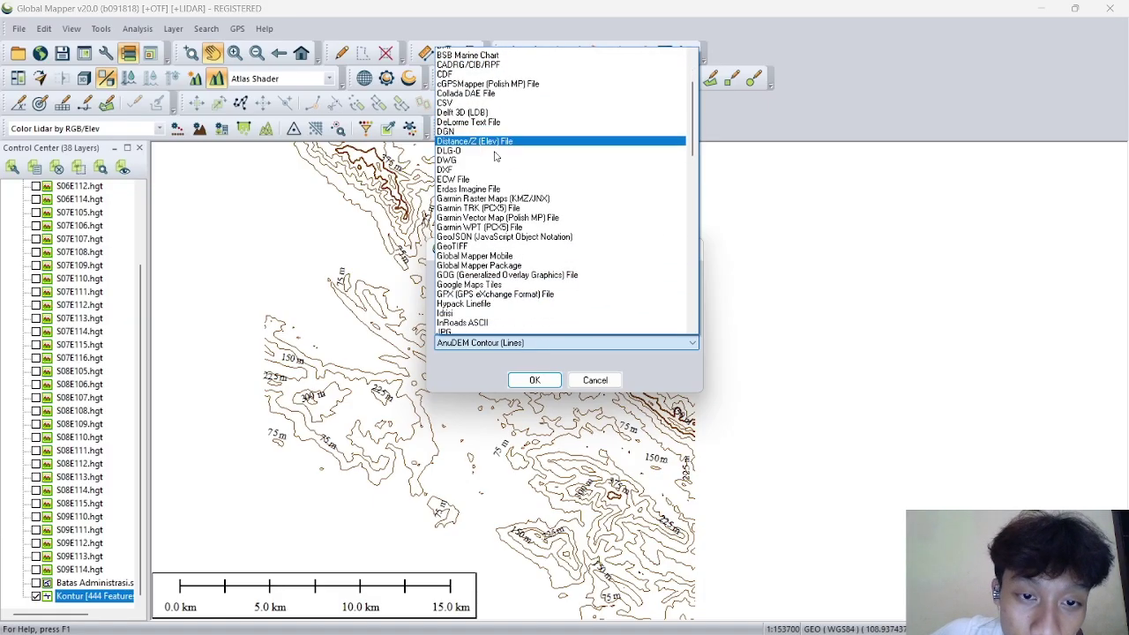
scroll(503, 196, "down", 15)
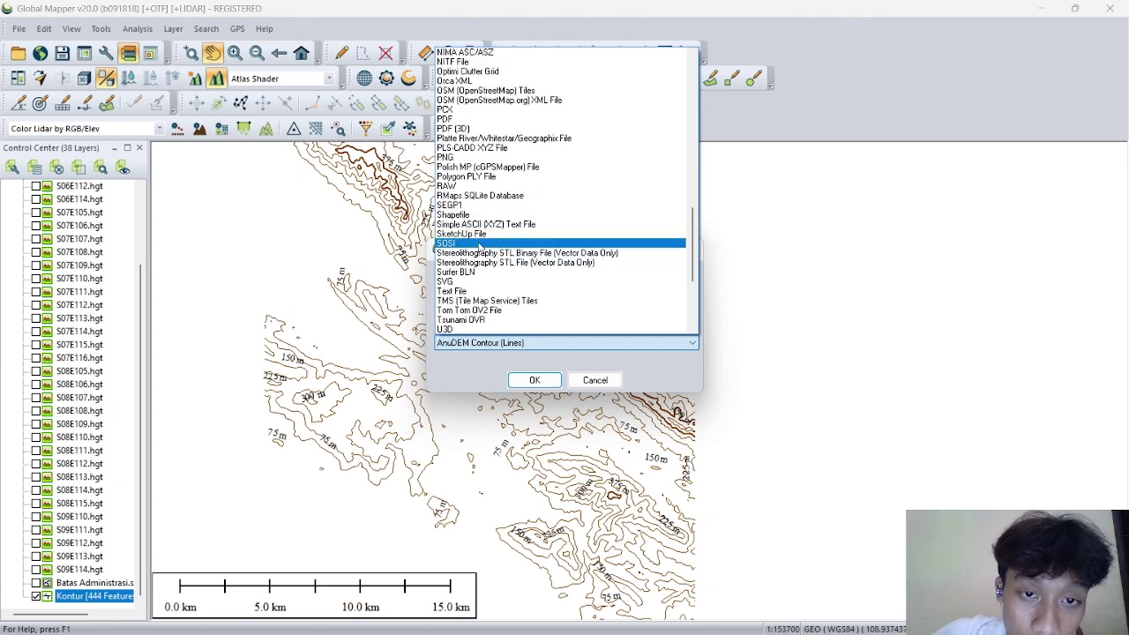
left_click(468, 219)
left_click(530, 378)
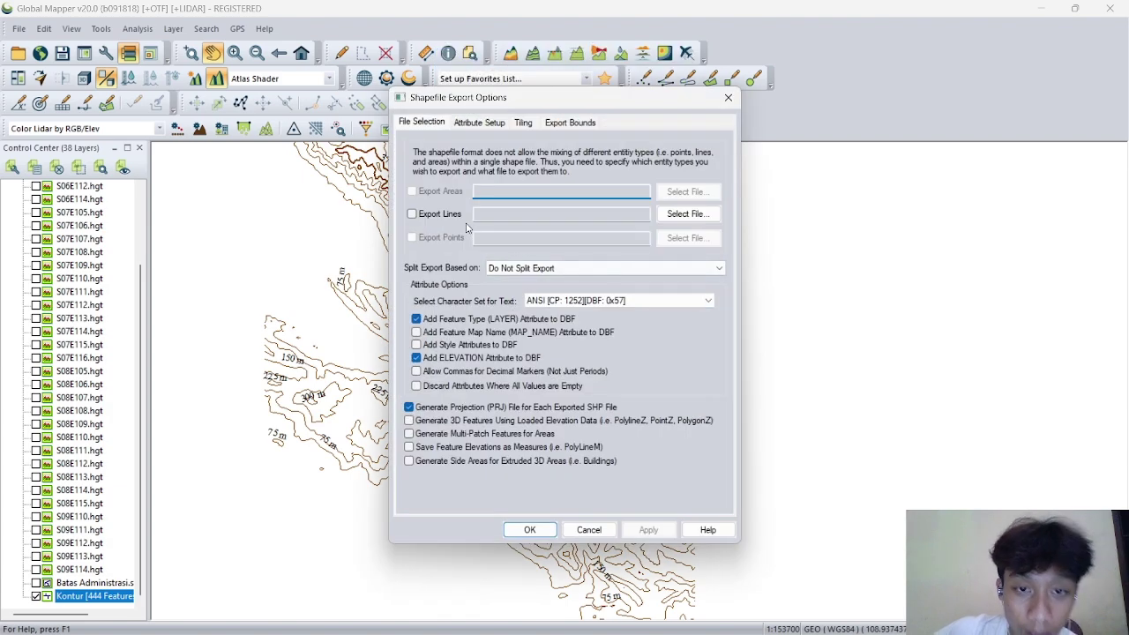
Step: Set the line export file to Kontur in the SIL Nicho folder as an ESRI shapefile
left_click(681, 220)
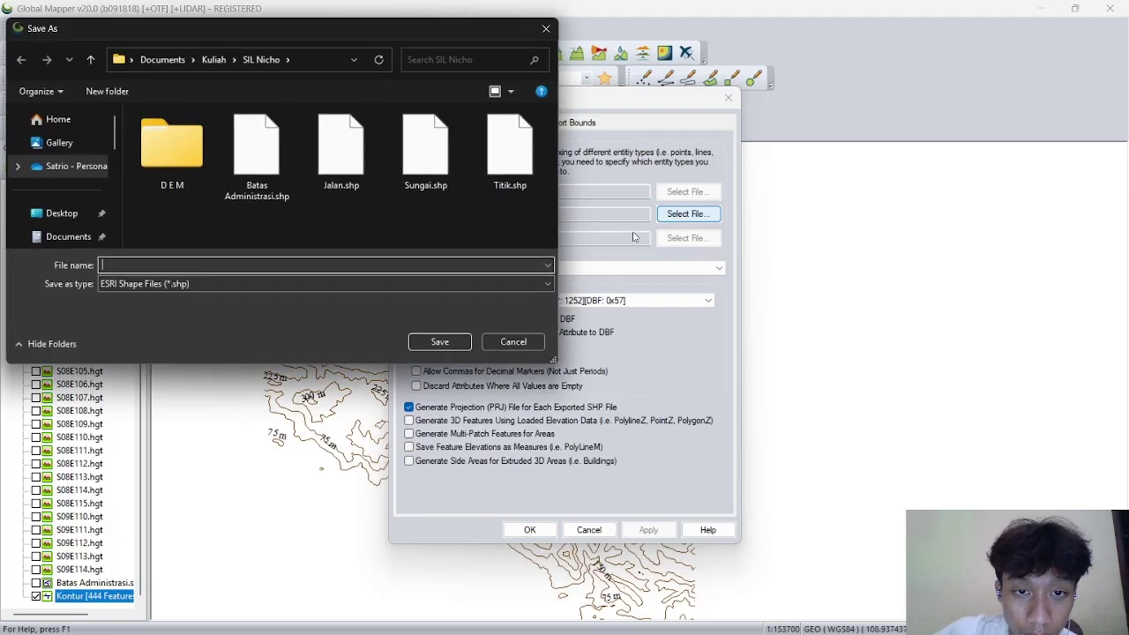
left_click(199, 292)
left_click(198, 292)
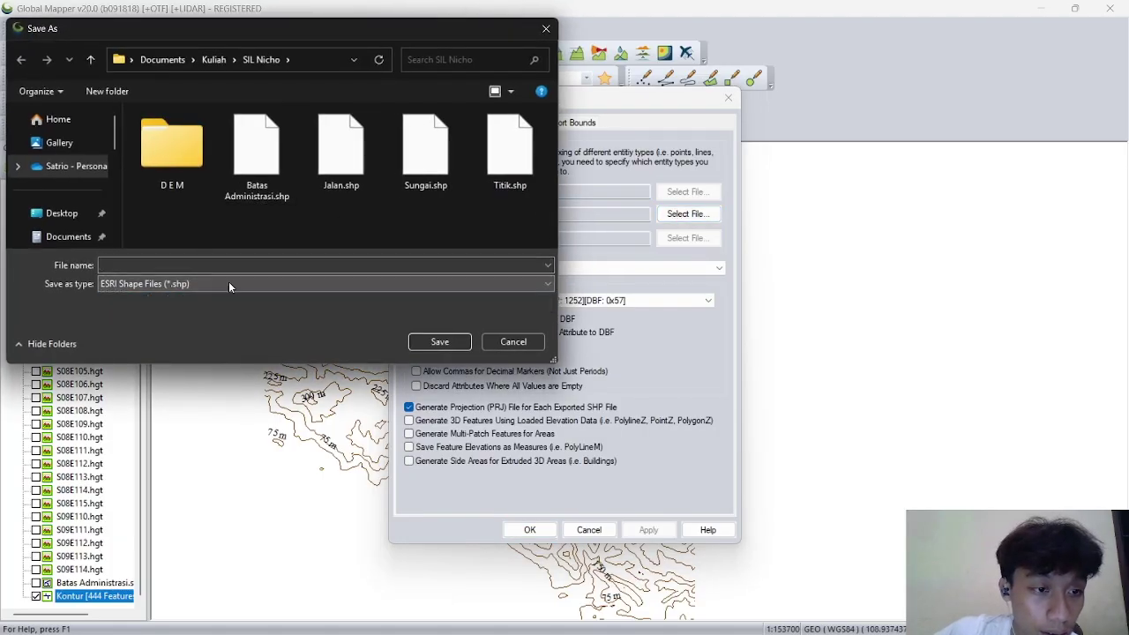
left_click(253, 264)
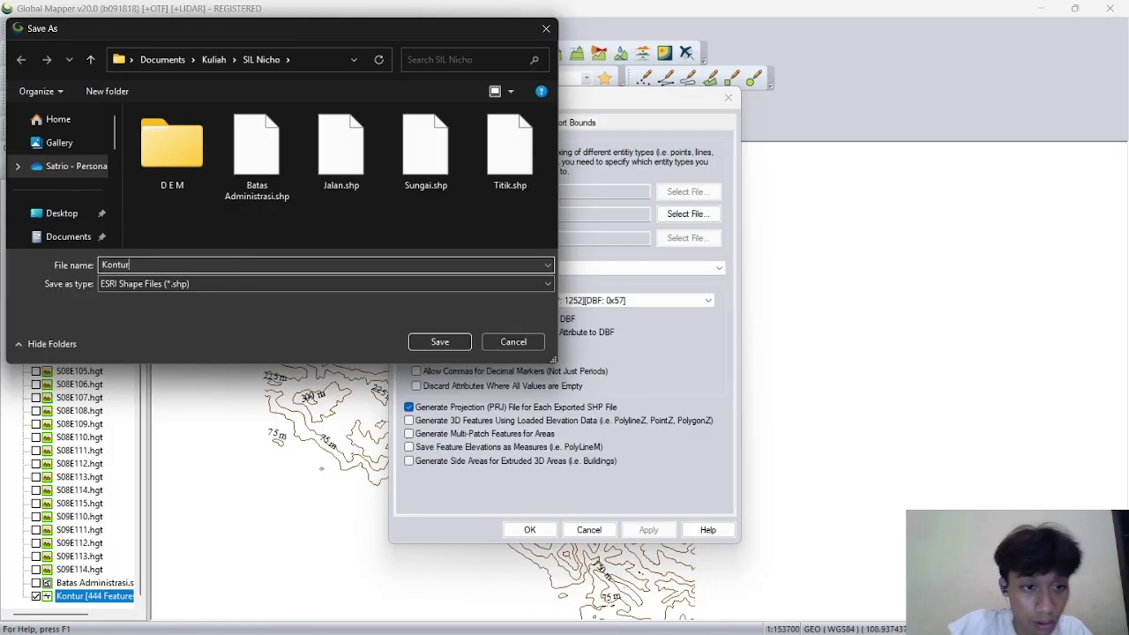
left_click(440, 342)
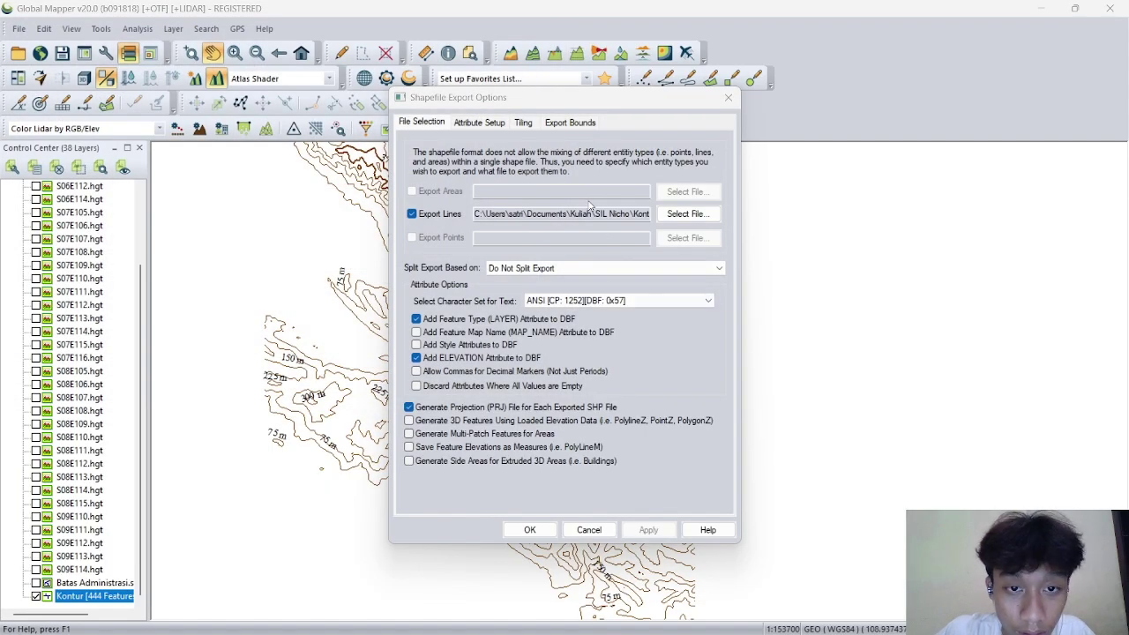
Step: Check the attribute, tiling and export bounds settings, keeping All Loaded Data, and run the shapefile export
left_click(496, 122)
left_click(413, 124)
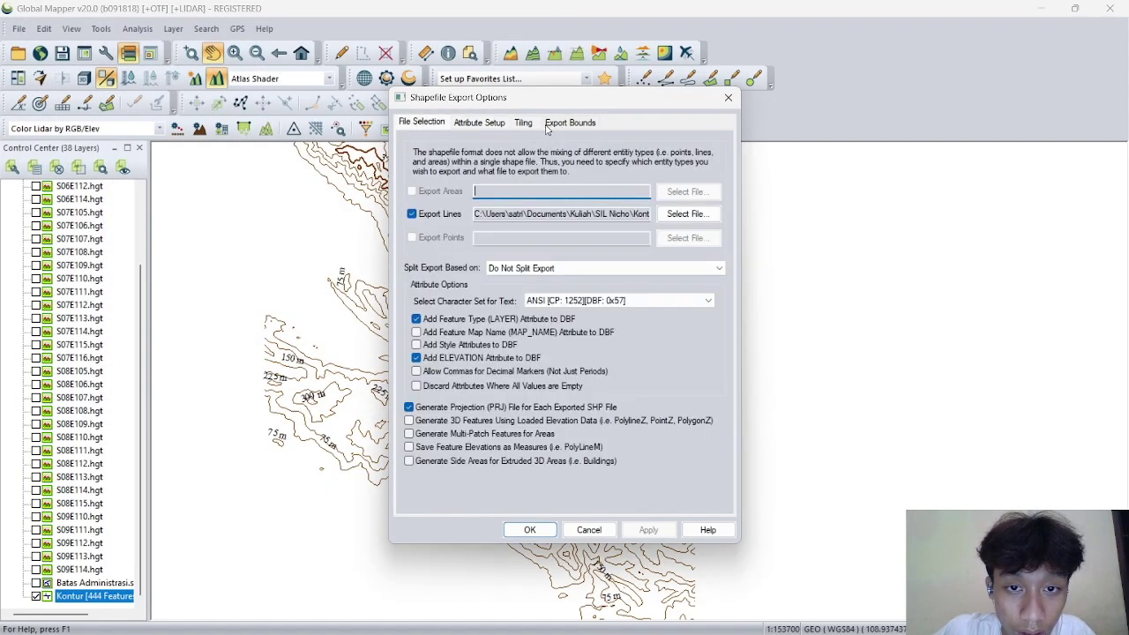
left_click(547, 124)
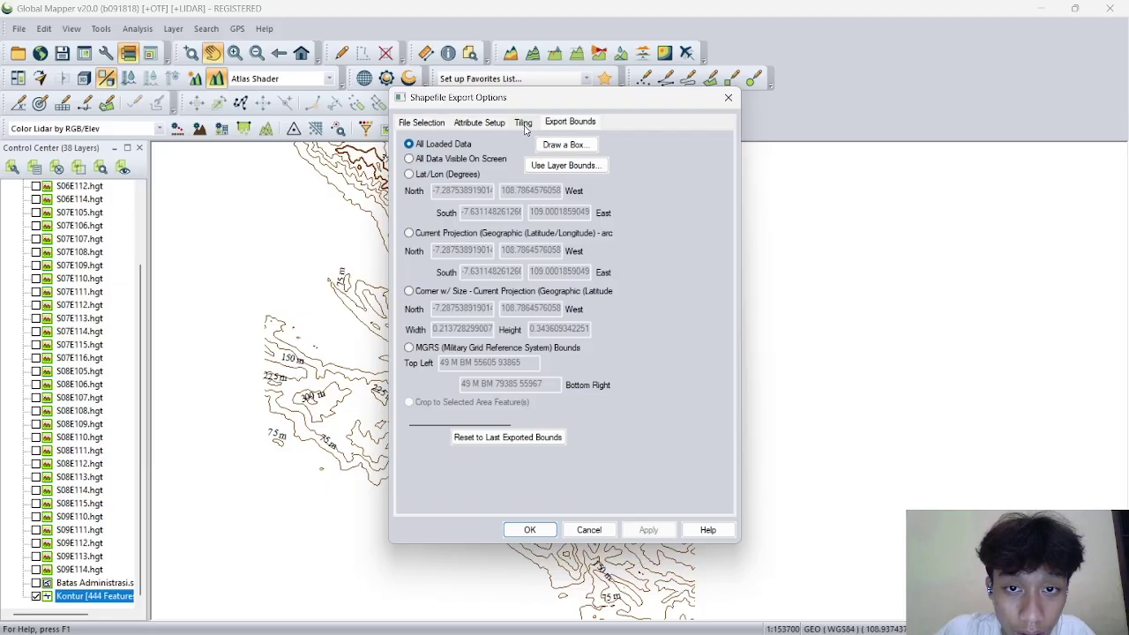
left_click(524, 125)
left_click(411, 125)
left_click(529, 529)
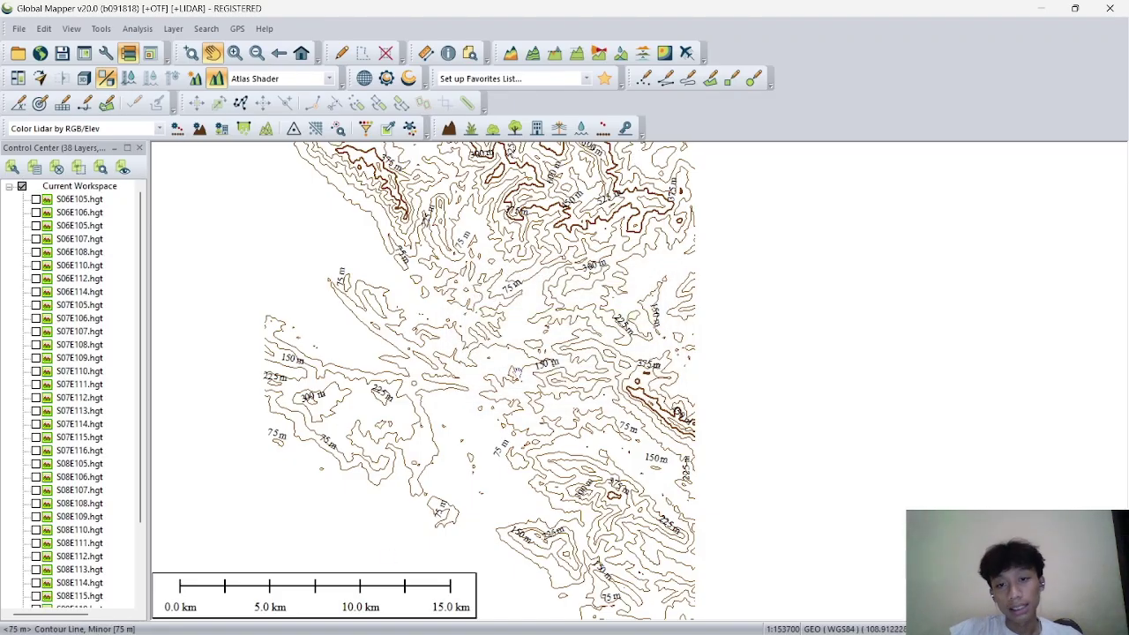
Step: Close Global Mapper without saving the workspace changes
scroll(475, 240, "up", 2)
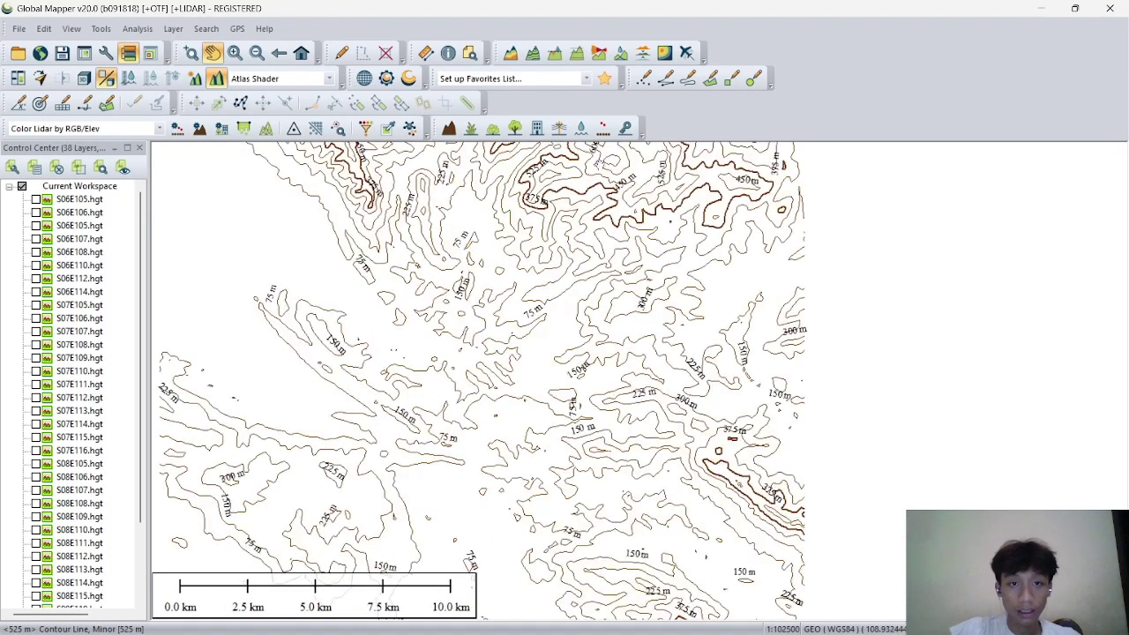
scroll(475, 240, "down", 4)
left_click(1109, 8)
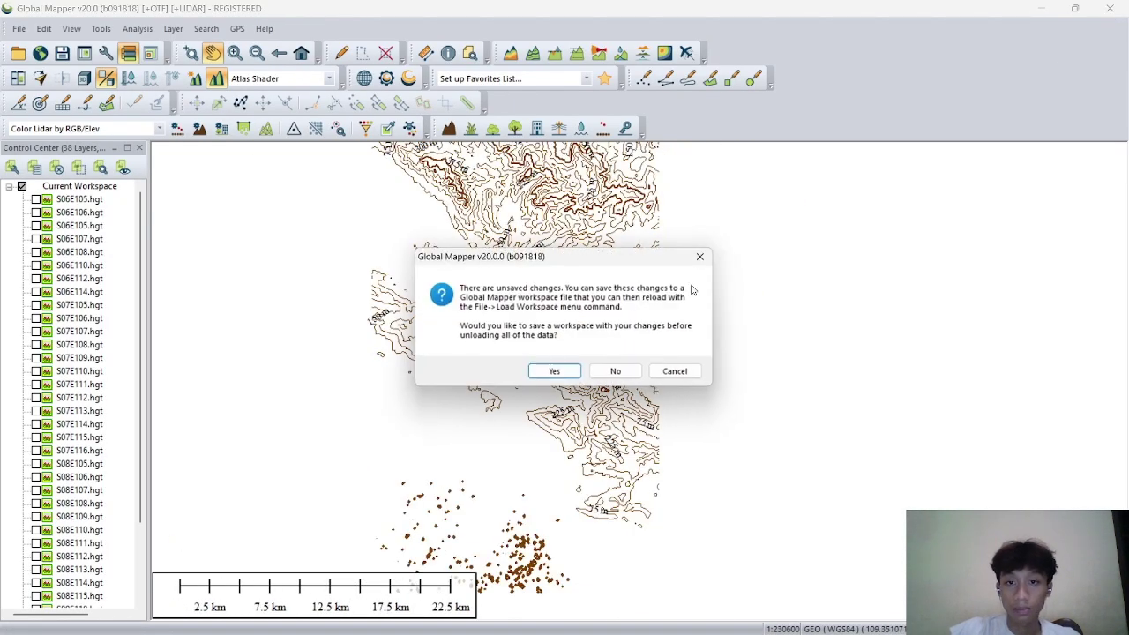
left_click(599, 375)
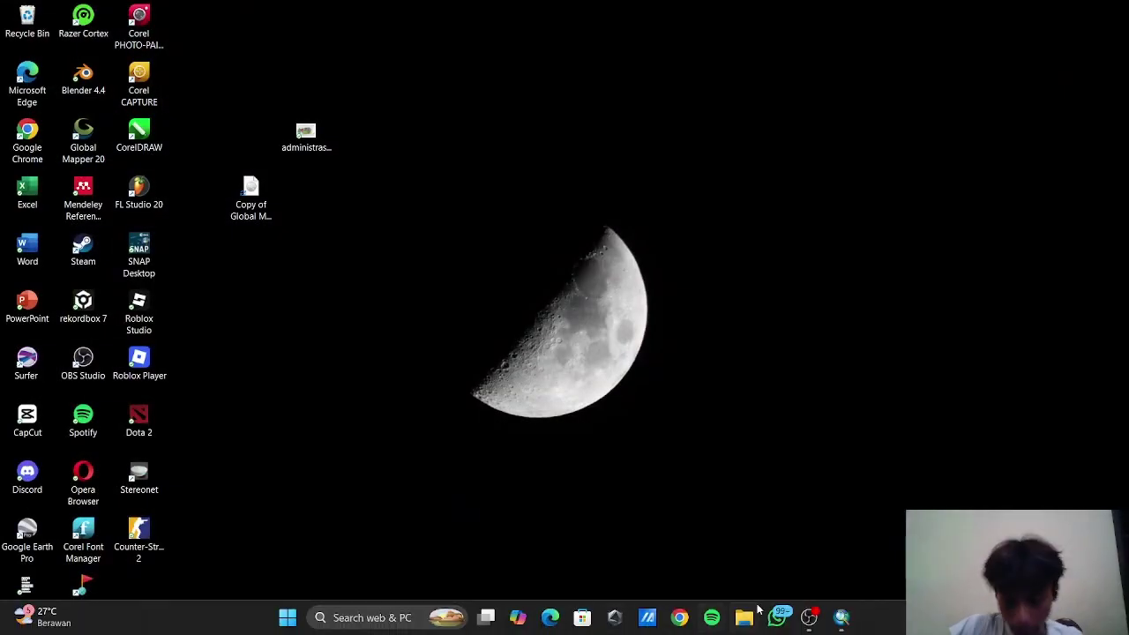
Step: Switch to ArcMap and add Kontur.shp from the SIL Nicho folder to the map, dismissing the coordinate system warning
left_click(844, 614)
scroll(499, 346, "up", 2)
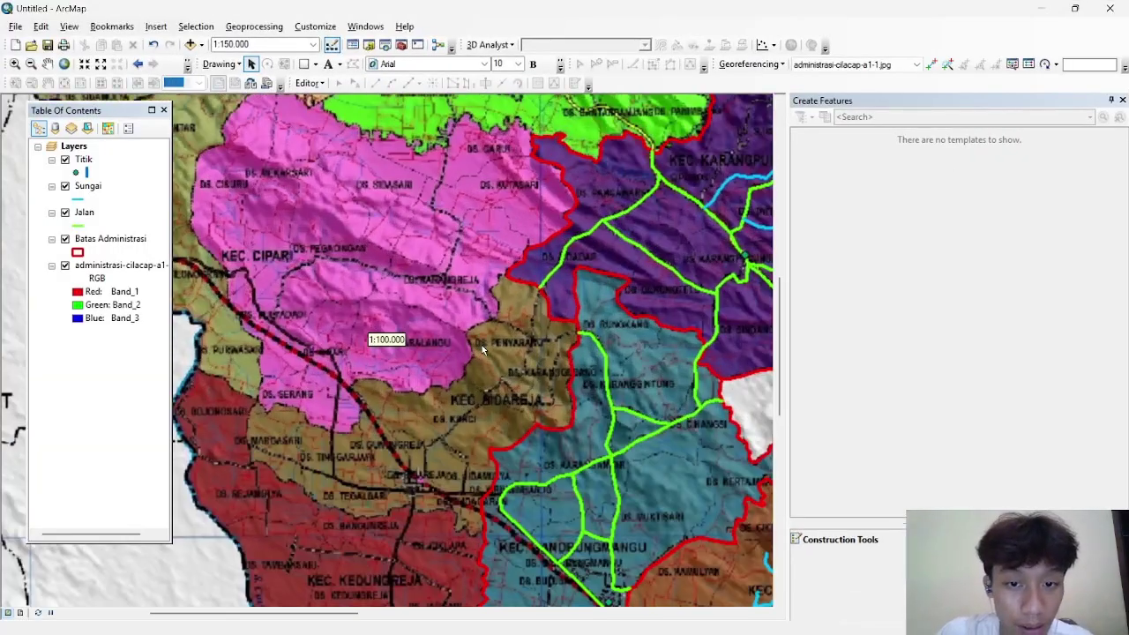
scroll(499, 347, "down", 3)
scroll(500, 346, "down", 3)
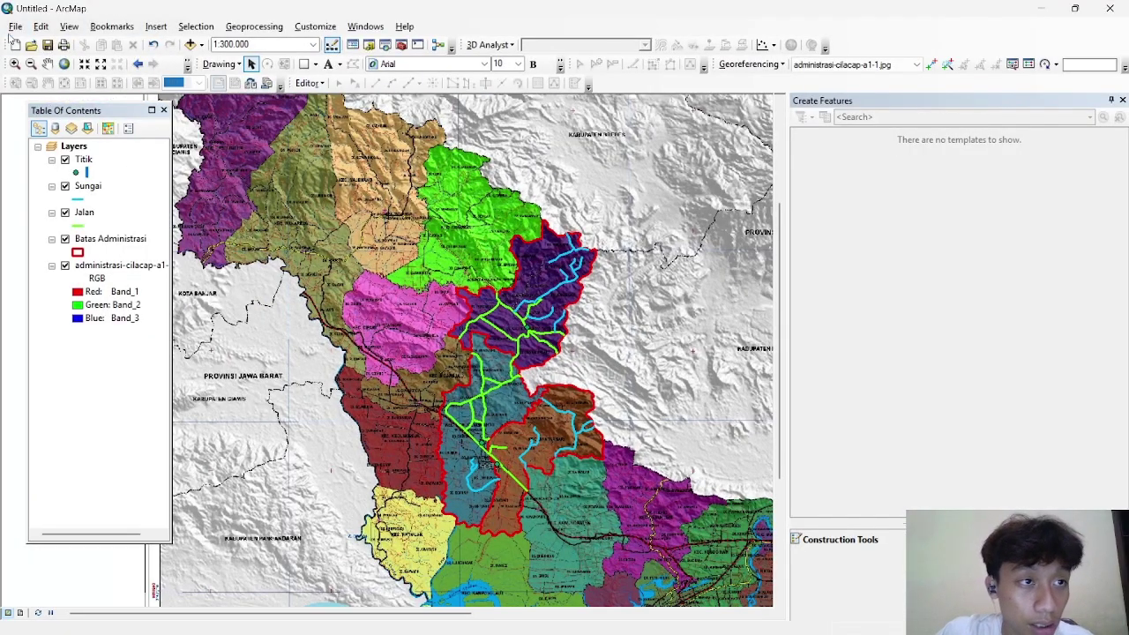
right_click(74, 146)
left_click(114, 155)
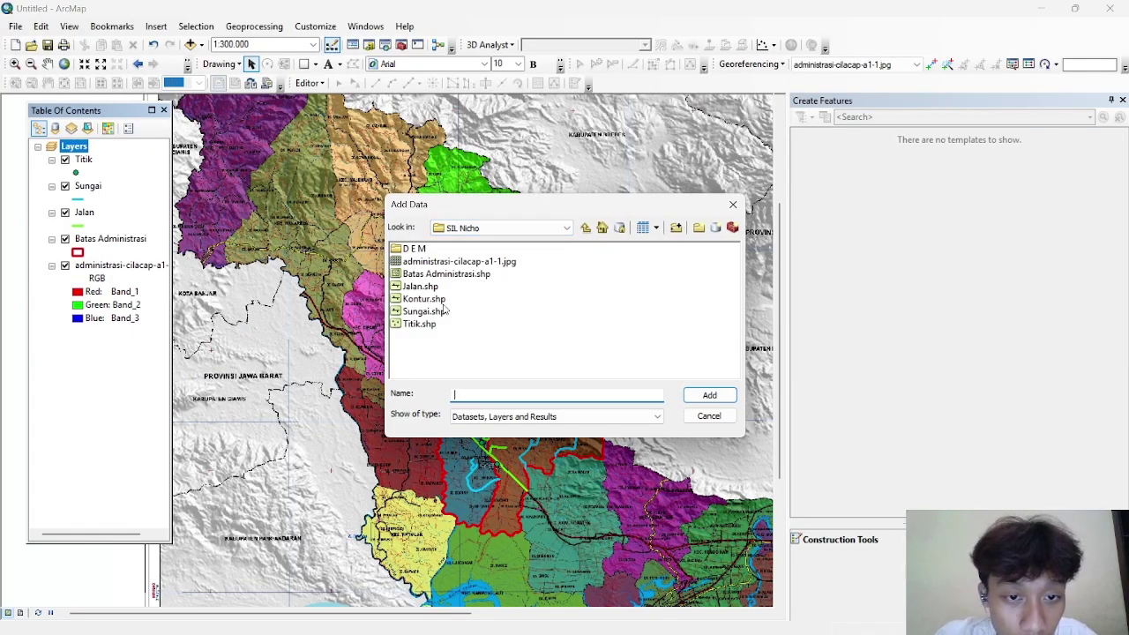
left_click(432, 300)
left_click(710, 395)
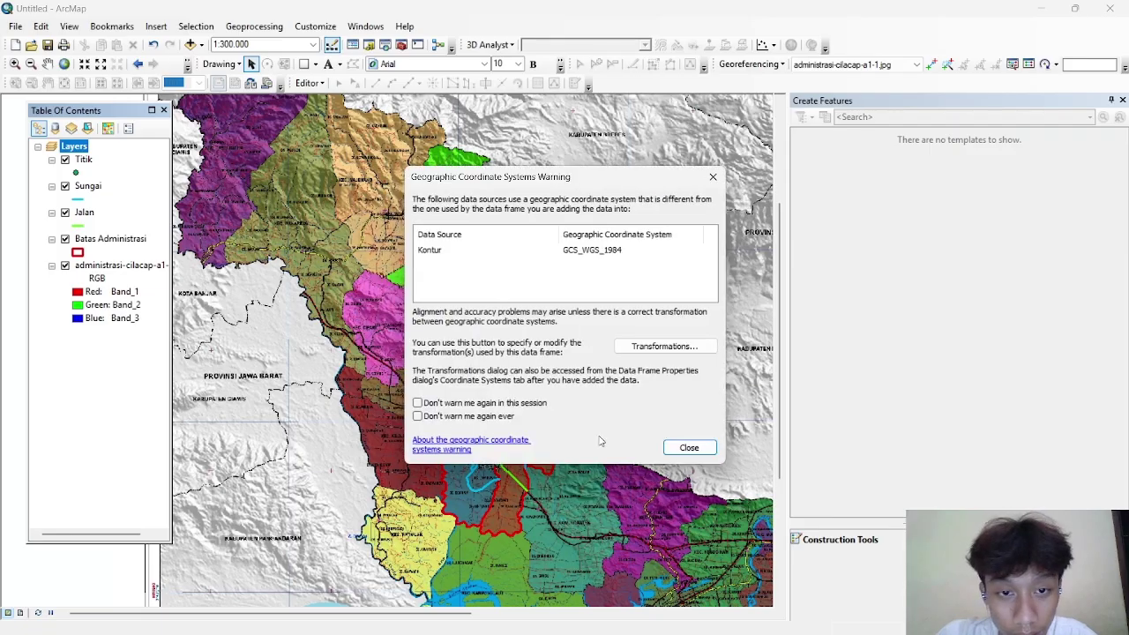
left_click(686, 448)
Step: Hide the administrasi-cilacap-a1-1.jpg base map so only the digitized vector layers and contours are drawn
left_click_drag(496, 464, 488, 360)
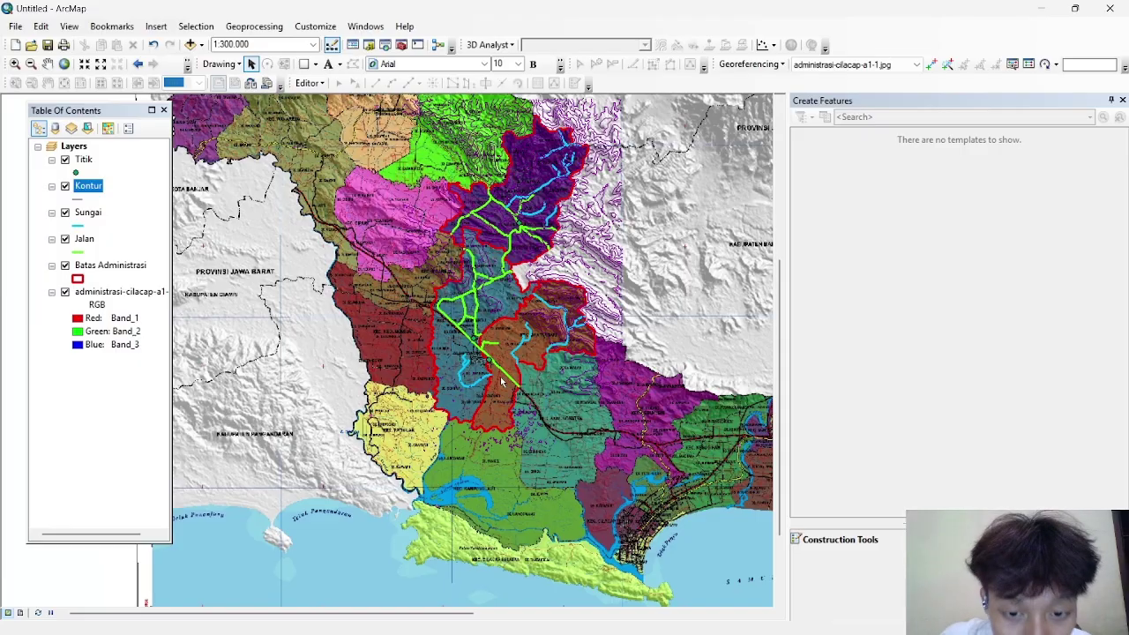
left_click(65, 291)
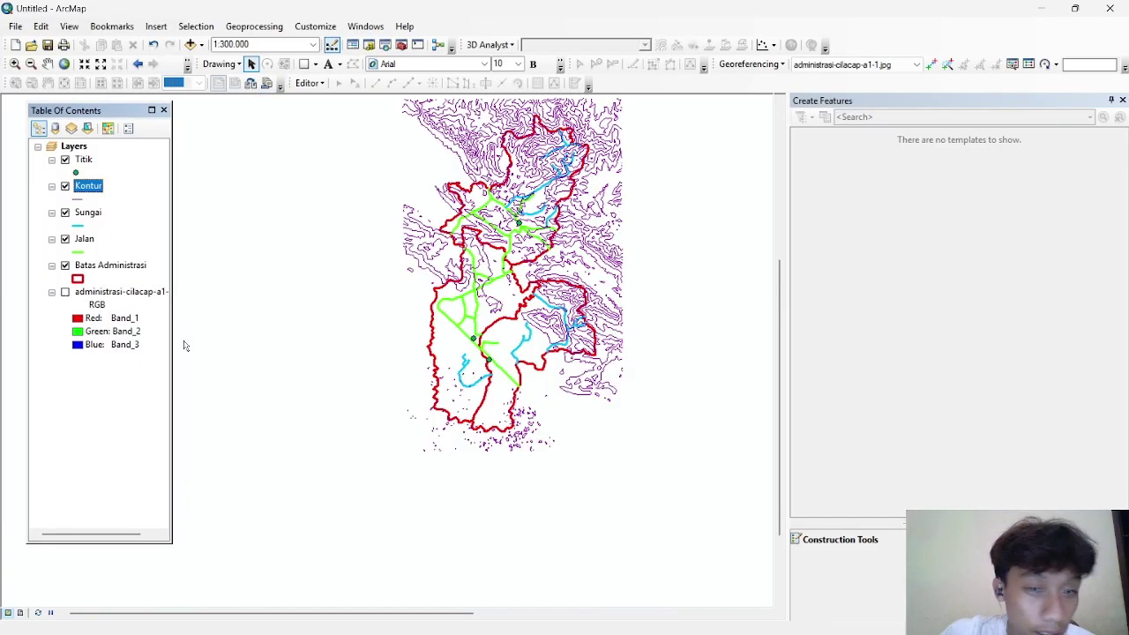
left_click_drag(629, 289, 609, 367)
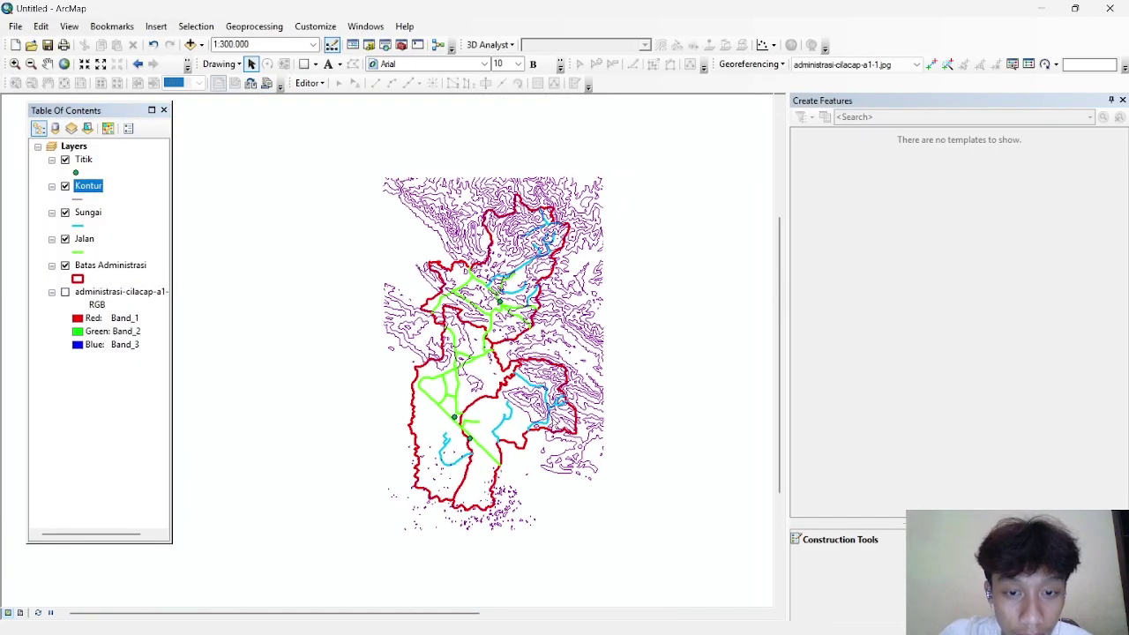
left_click_drag(544, 452, 558, 445)
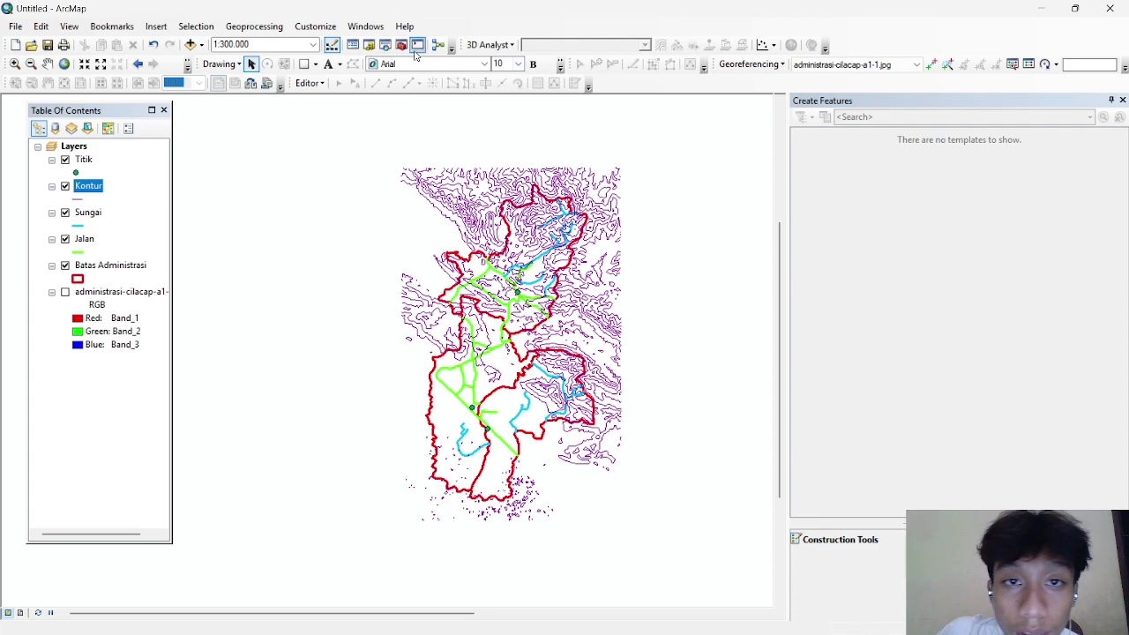
Step: Try to clip Kontur.shp with Batas Administrasi.shp as the clip features, and remove the Kontur_Clip layer from the map
left_click(267, 33)
left_click(254, 57)
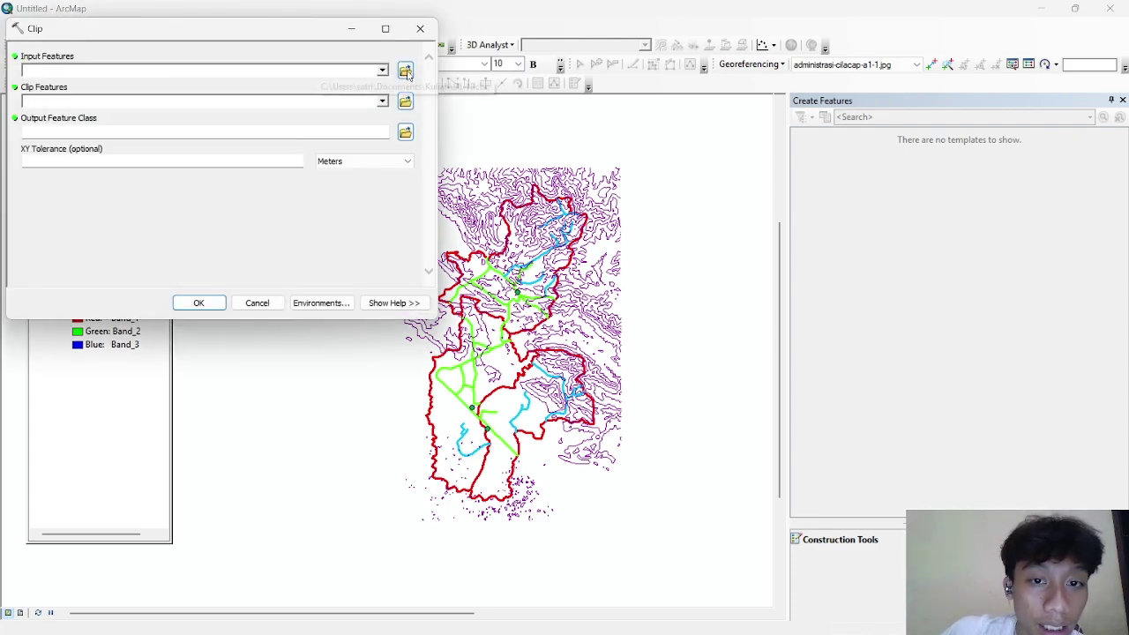
left_click(406, 72)
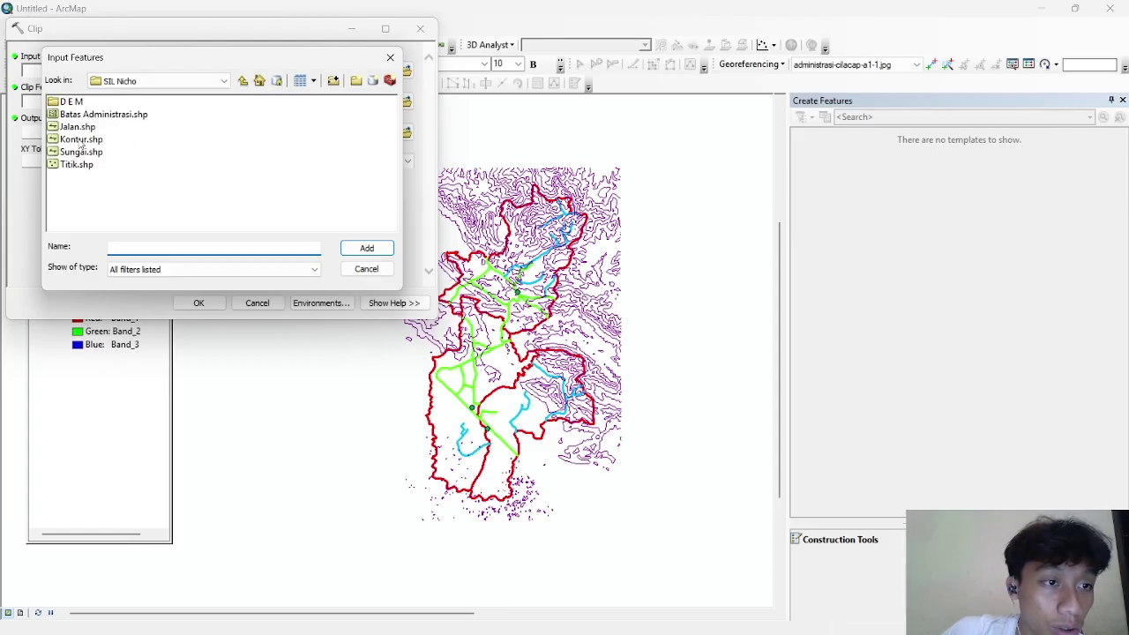
double_click(81, 141)
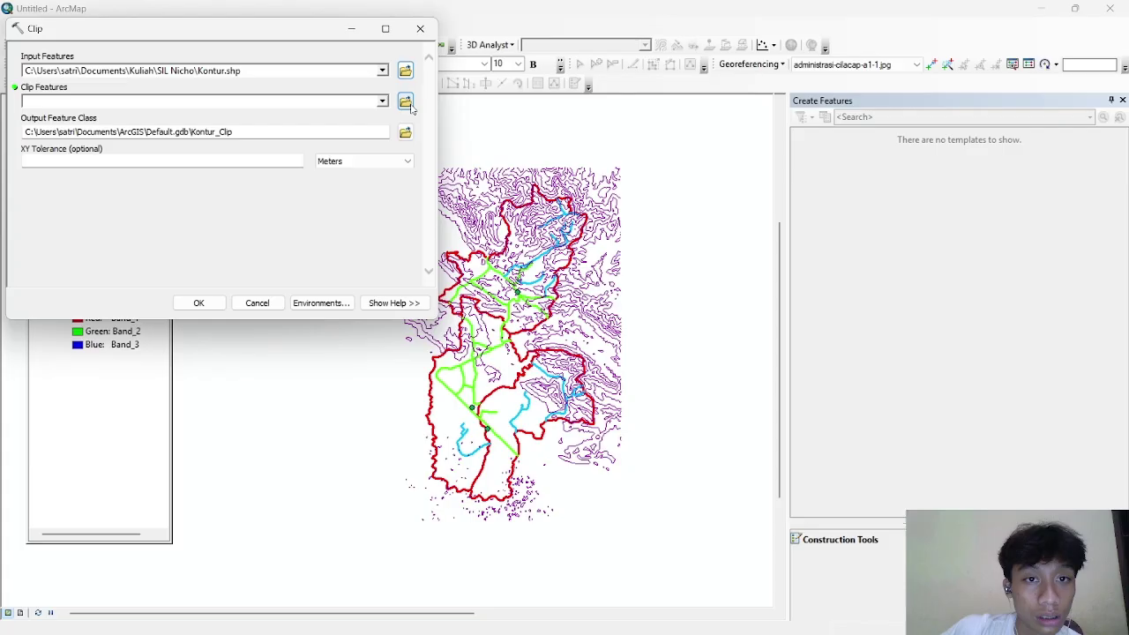
left_click(405, 102)
left_click_drag(204, 65, 400, 151)
double_click(323, 201)
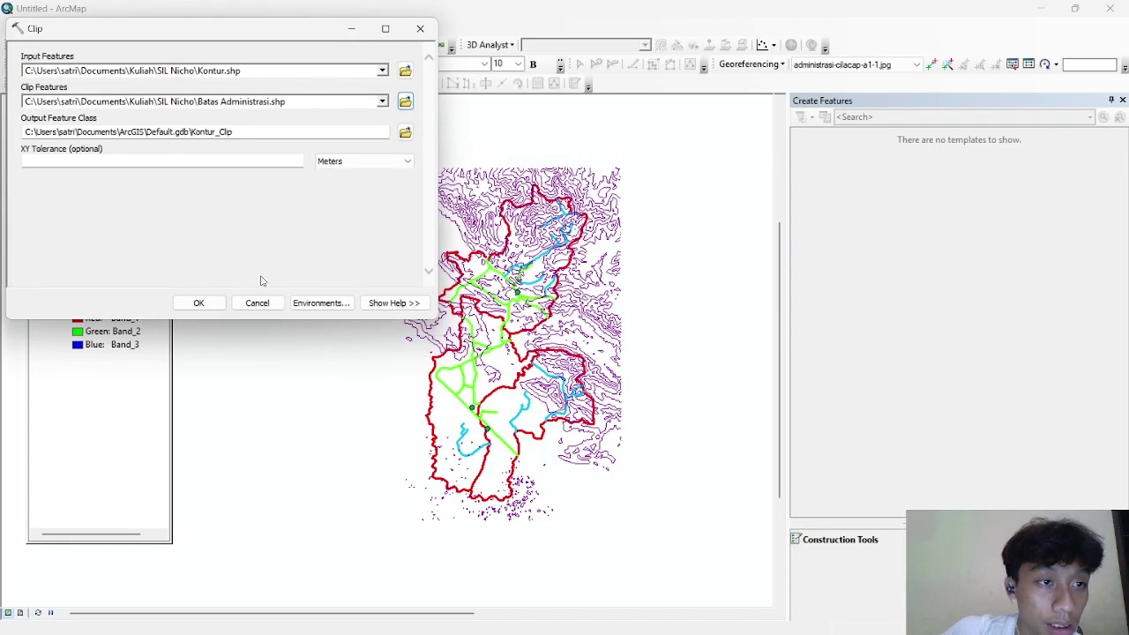
left_click(202, 302)
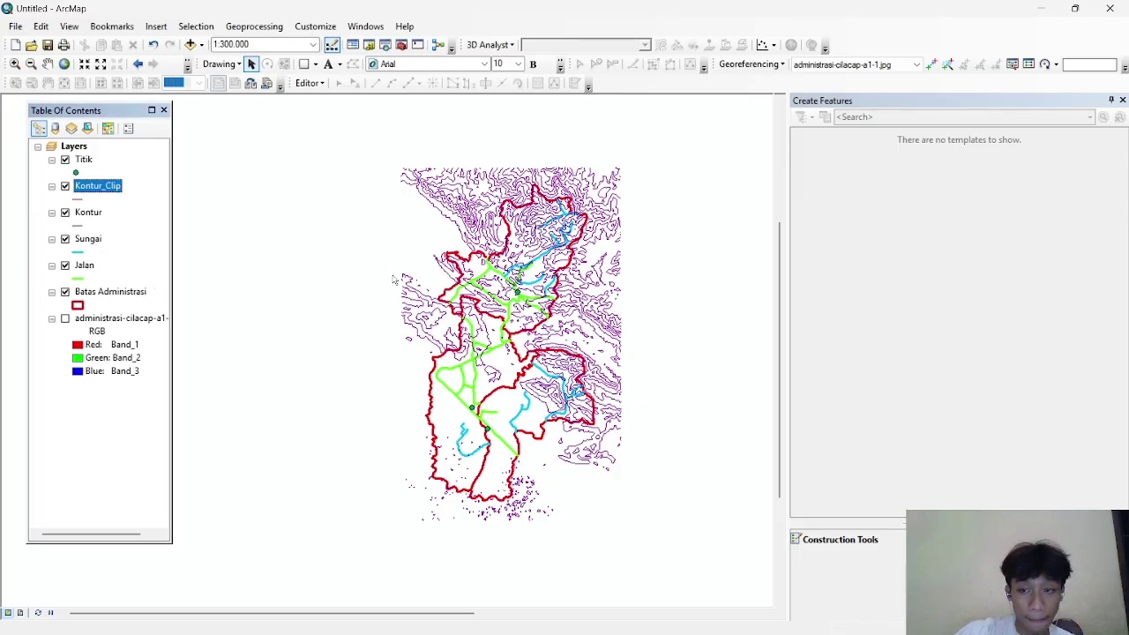
right_click(90, 188)
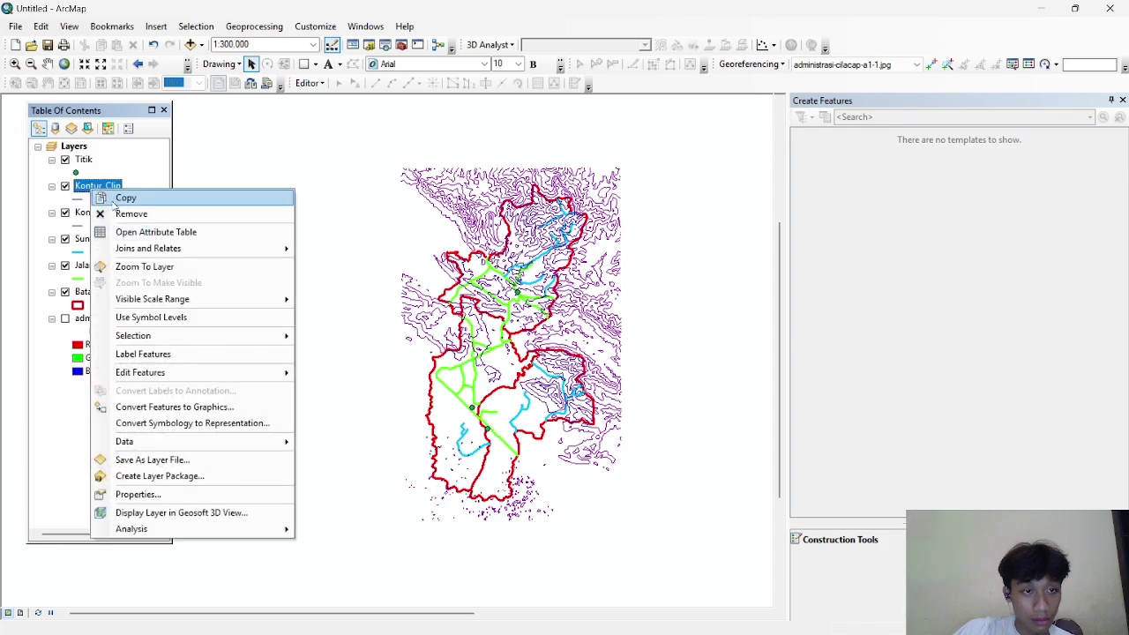
left_click(124, 210)
Step: Try to clip Batas Administrasi.shp with Kontur.shp as the clip features
left_click(254, 26)
left_click(291, 58)
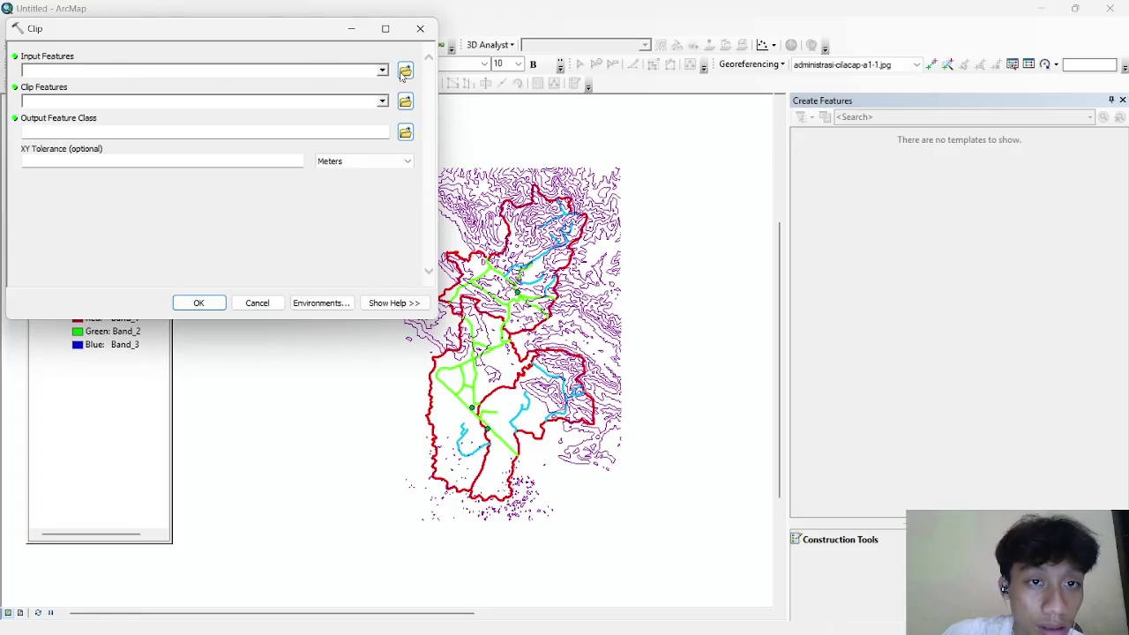
left_click(405, 70)
left_click(118, 117)
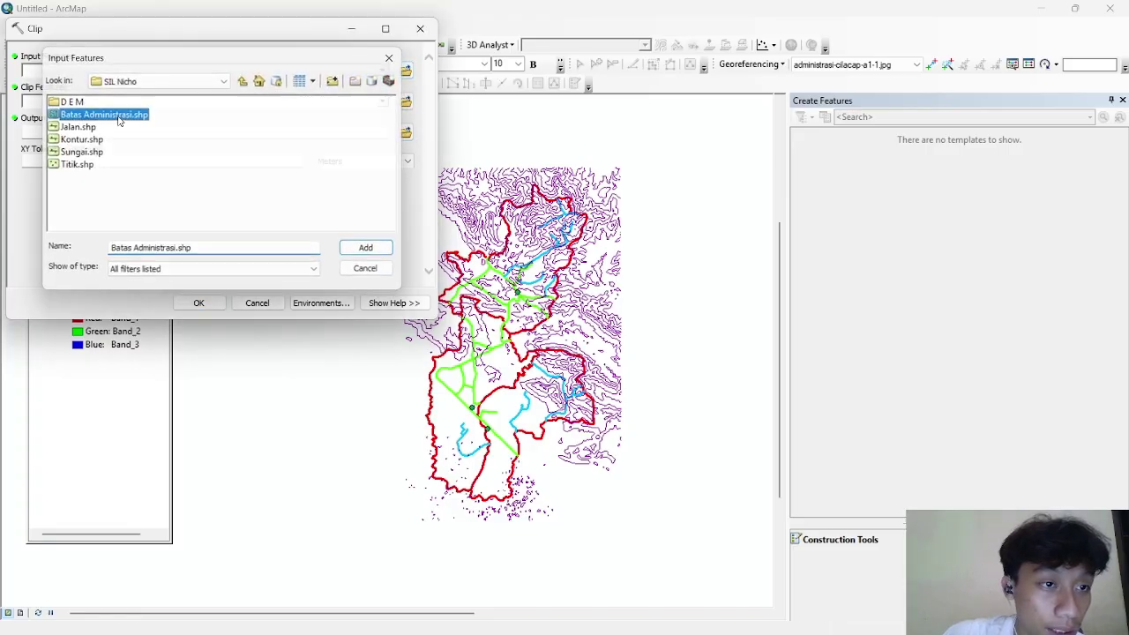
double_click(118, 118)
left_click(405, 101)
double_click(89, 139)
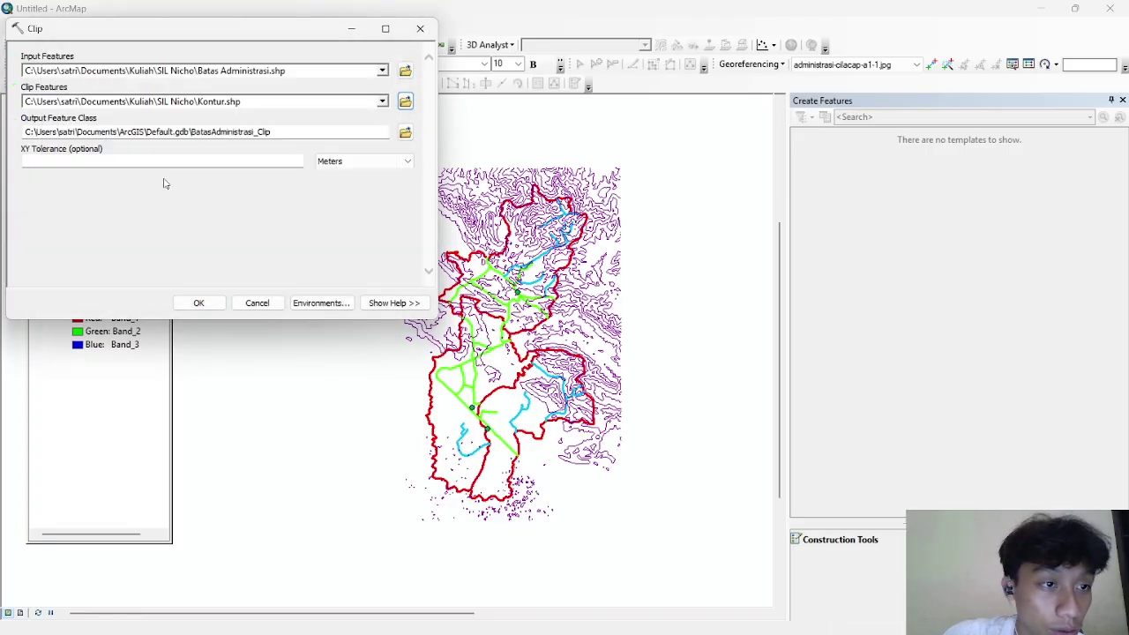
left_click(200, 303)
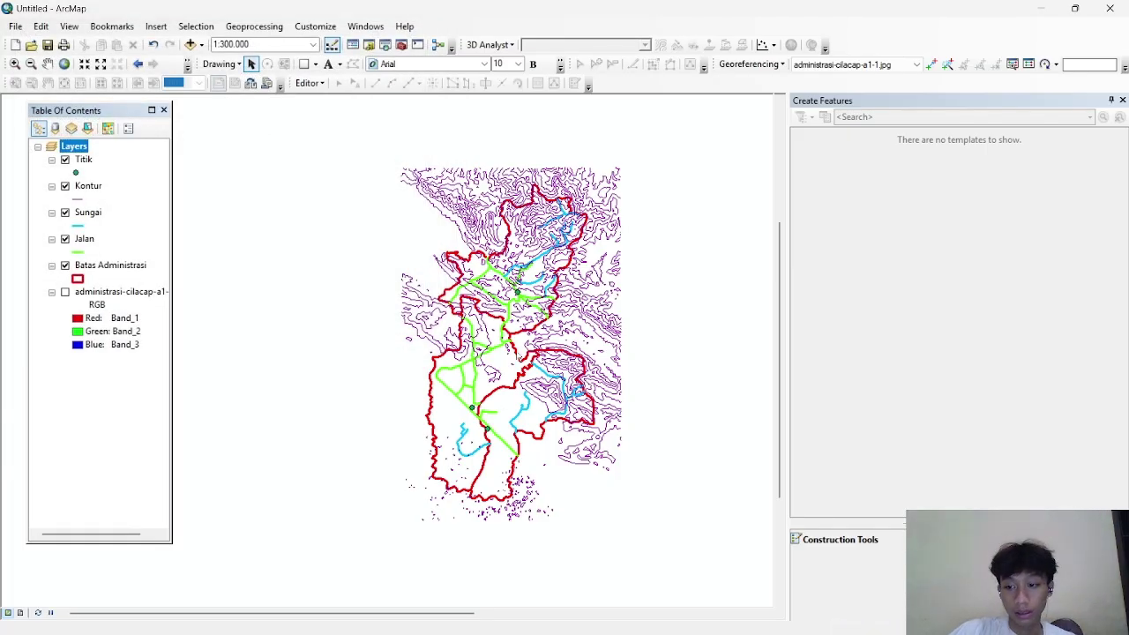
mouse_move(621, 634)
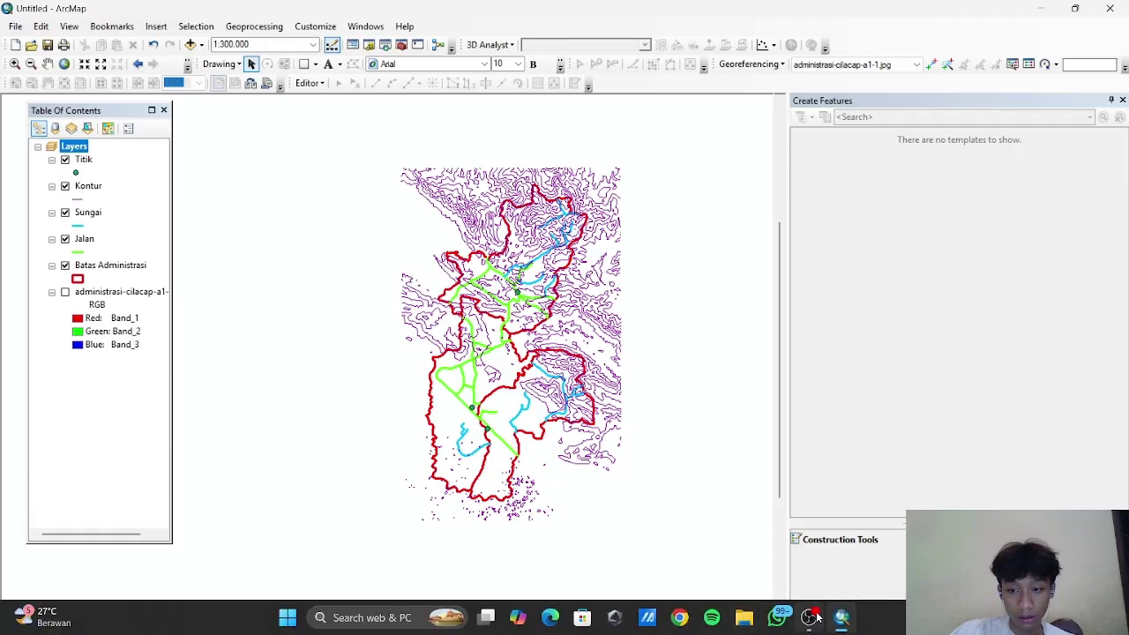
left_click(809, 620)
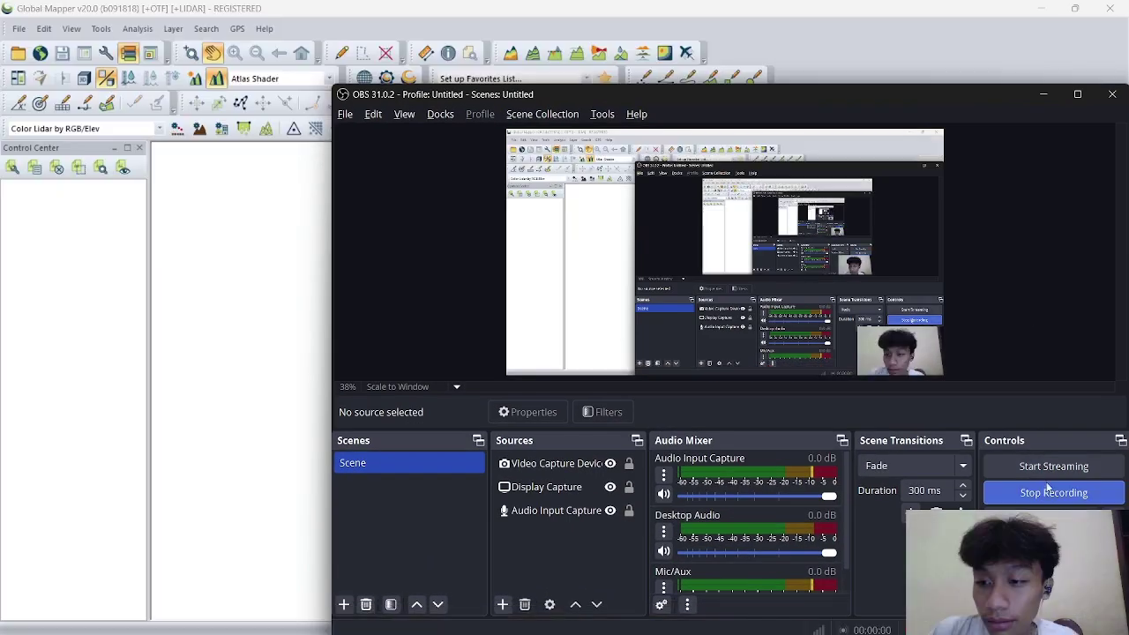
left_click(1043, 93)
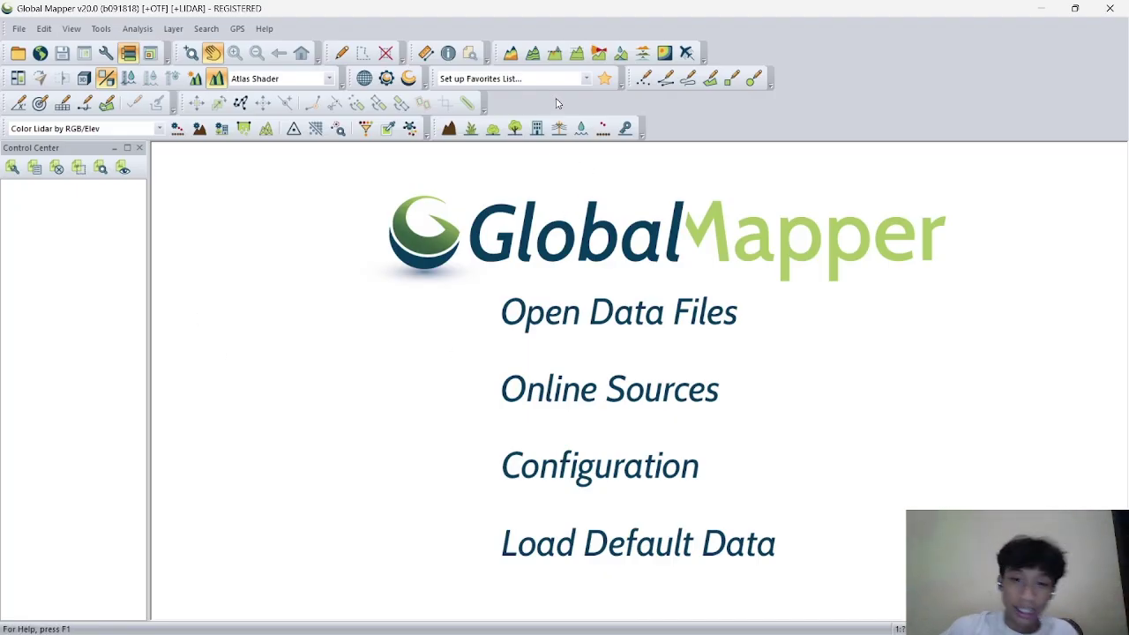
Step: Load the zipped Jawa elevation data from the D E M folder into Global Mapper
left_click(631, 327)
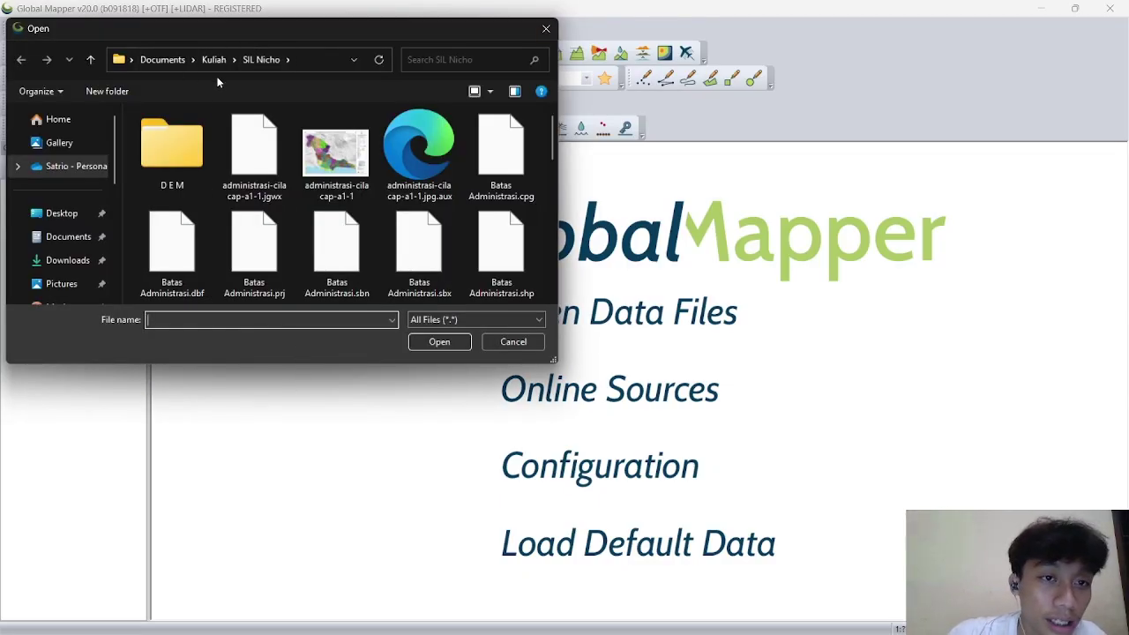
scroll(333, 199, "down", 1)
scroll(393, 172, "up", 1)
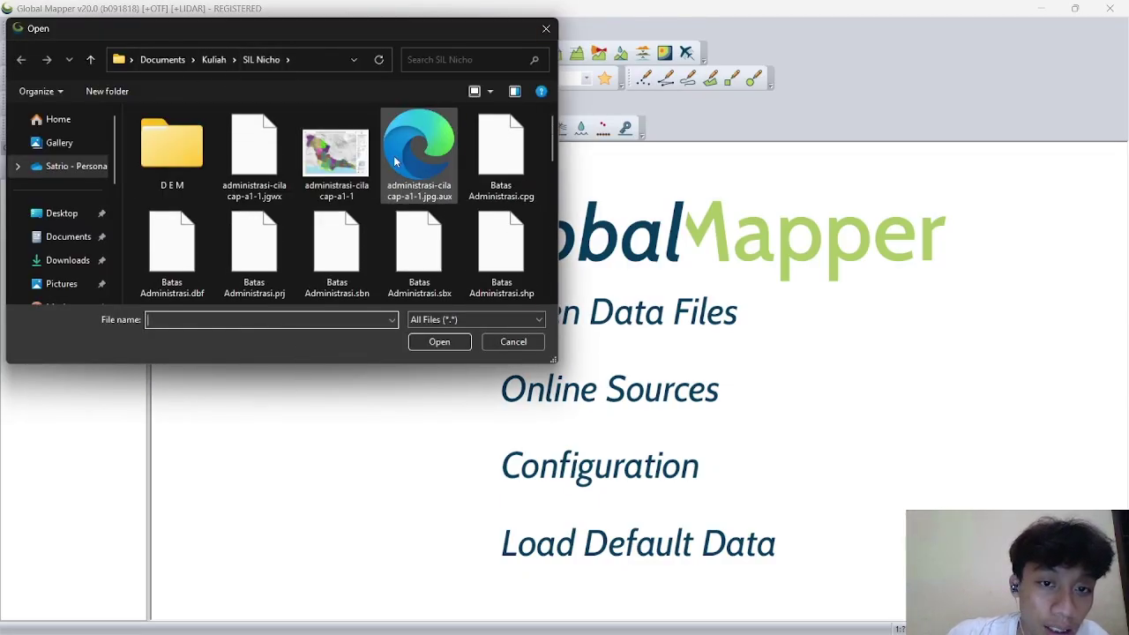
double_click(159, 155)
scroll(276, 178, "down", 1)
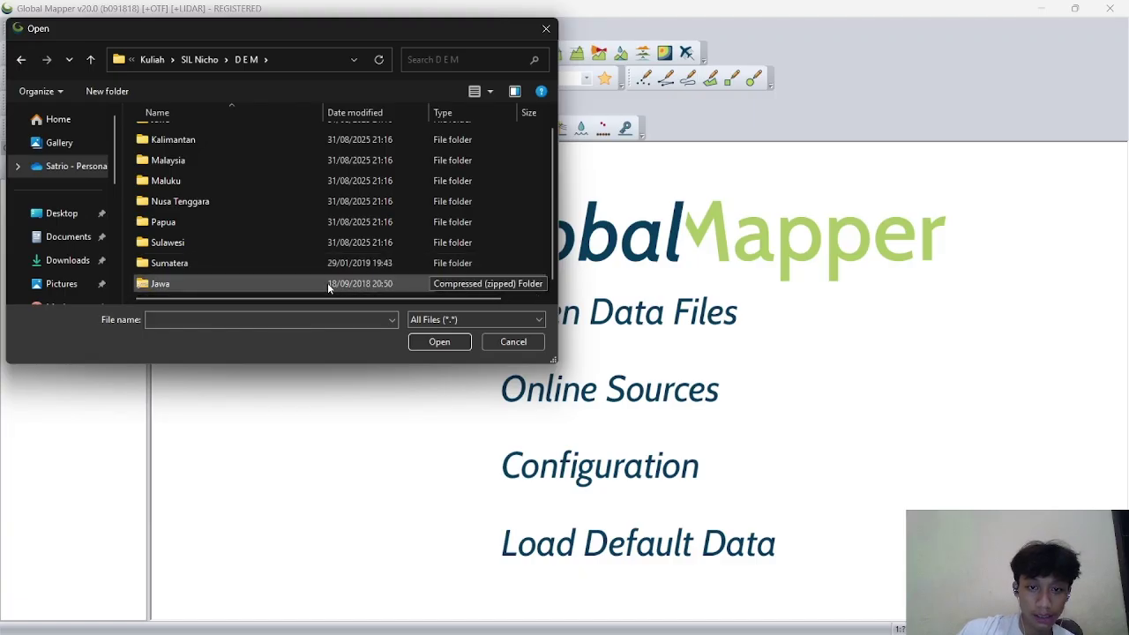
double_click(226, 284)
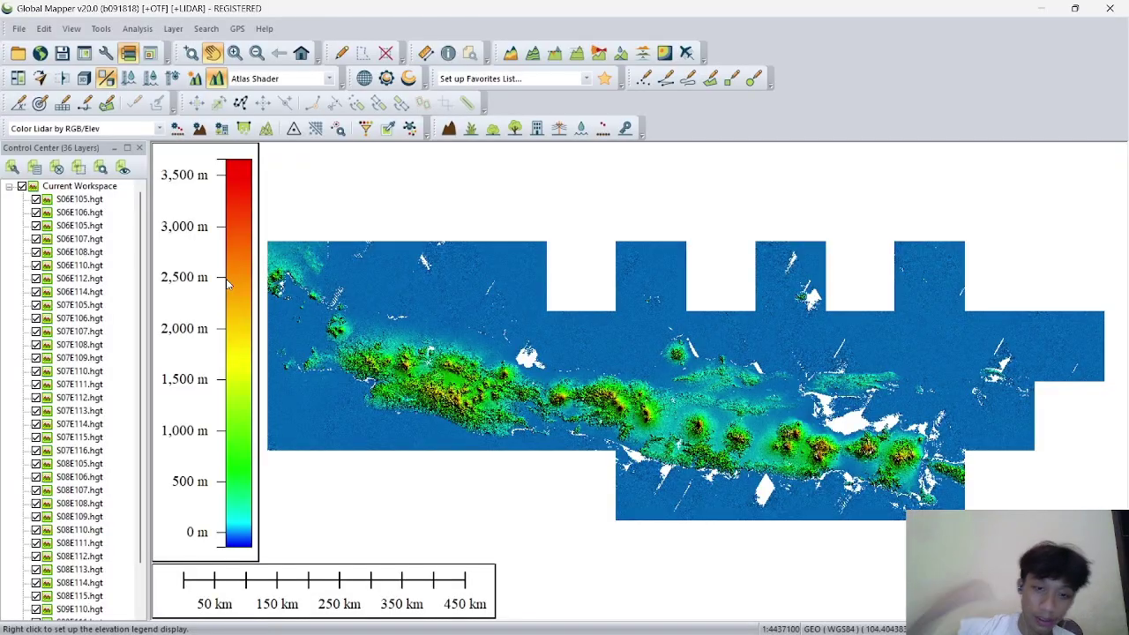
scroll(485, 360, "down", 1)
scroll(485, 360, "up", 2)
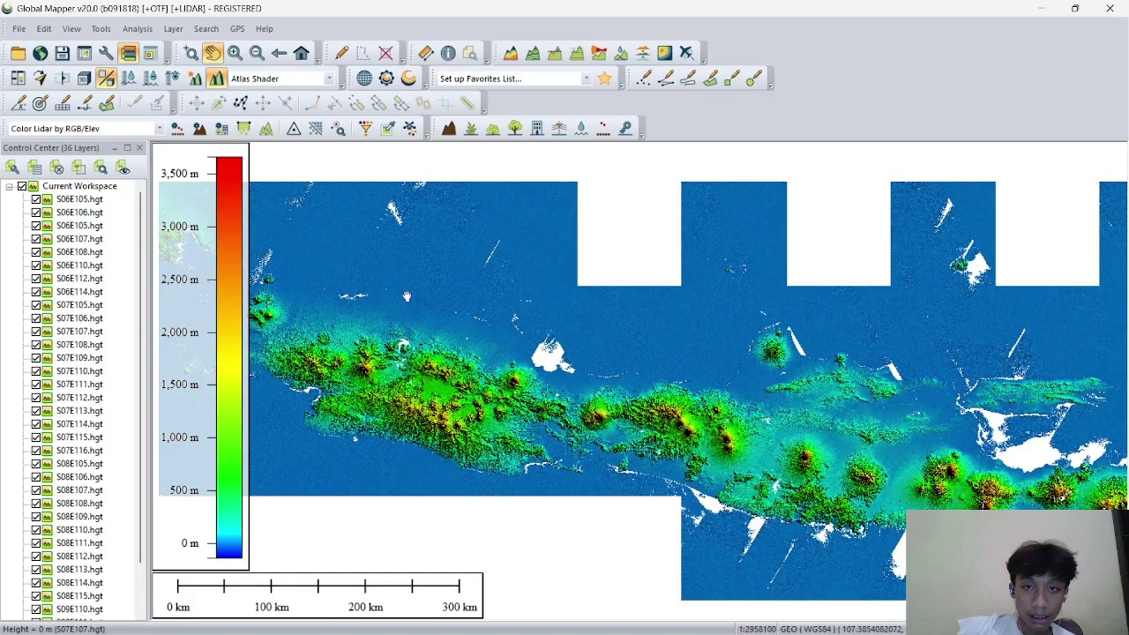
left_click(19, 28)
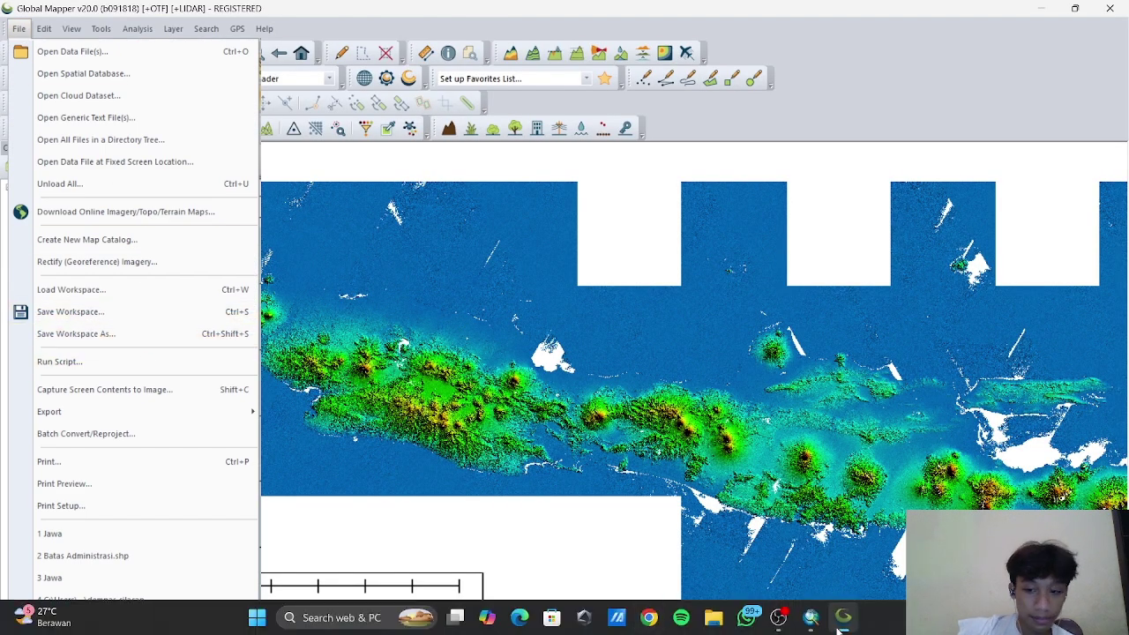
mouse_move(840, 624)
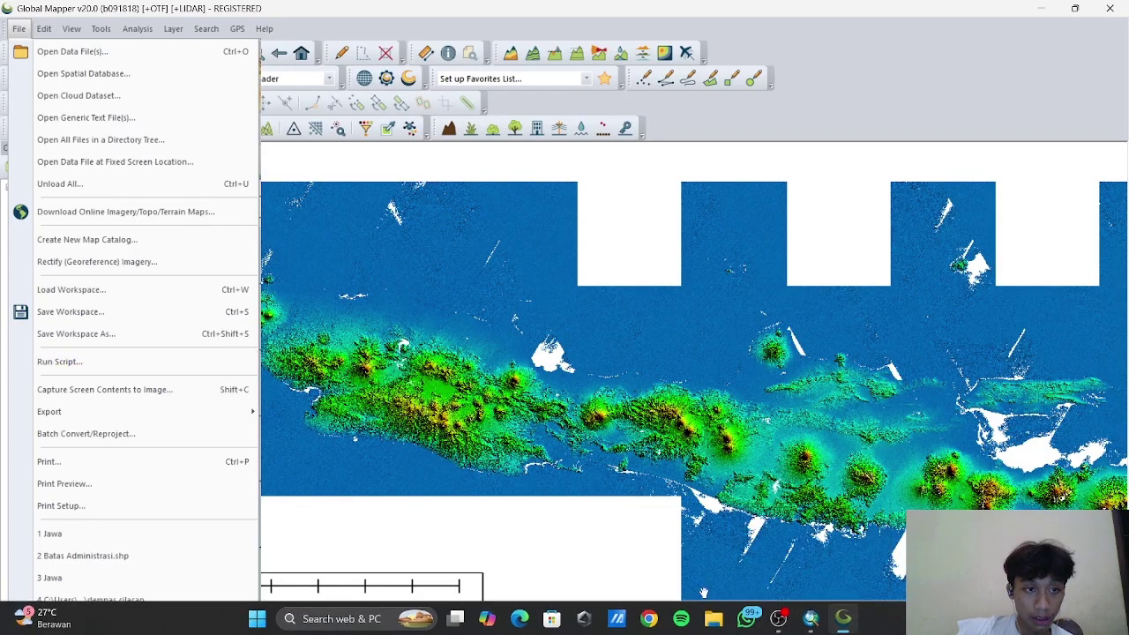
left_click(779, 620)
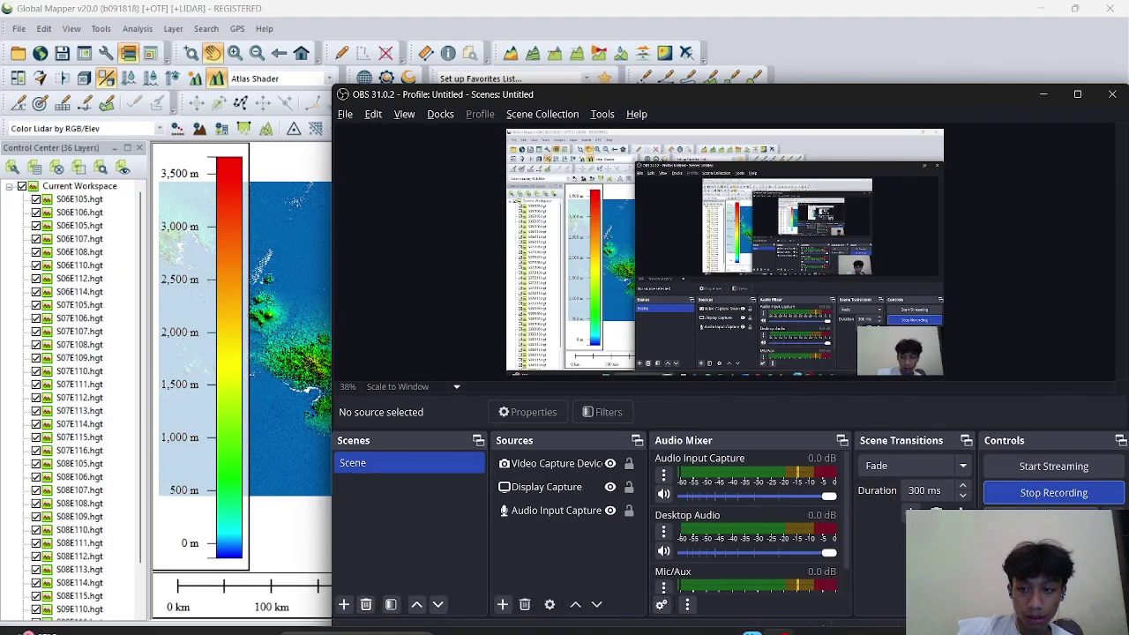
Step: Switch to ArcMap and hide the administrasi-cilacap-a1-1.jpg base map
left_click(1041, 8)
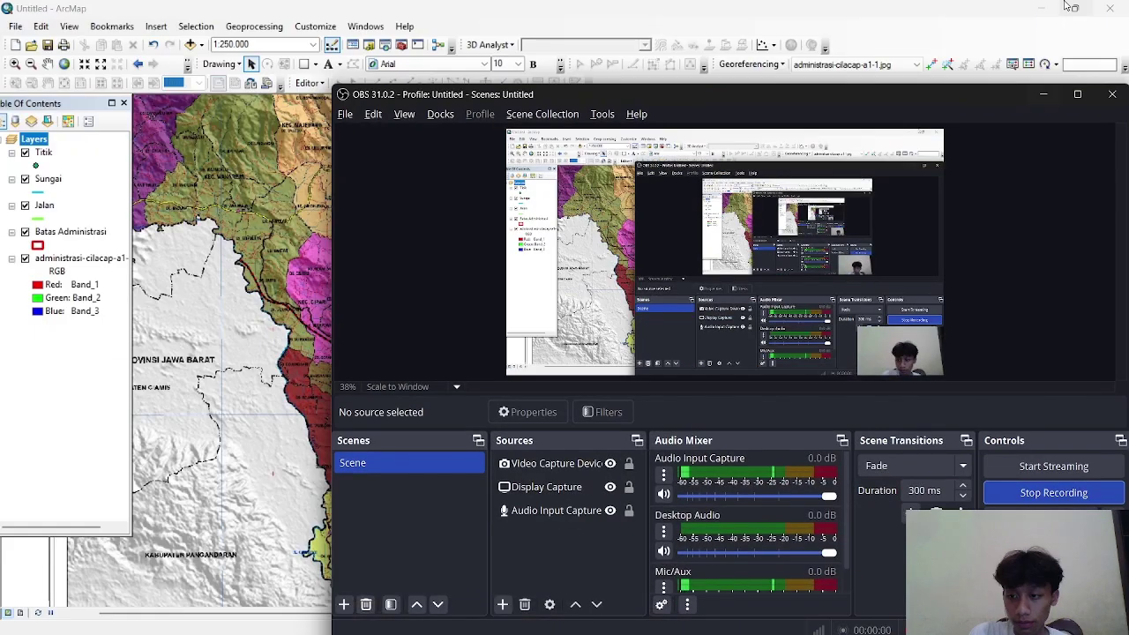
left_click(1042, 93)
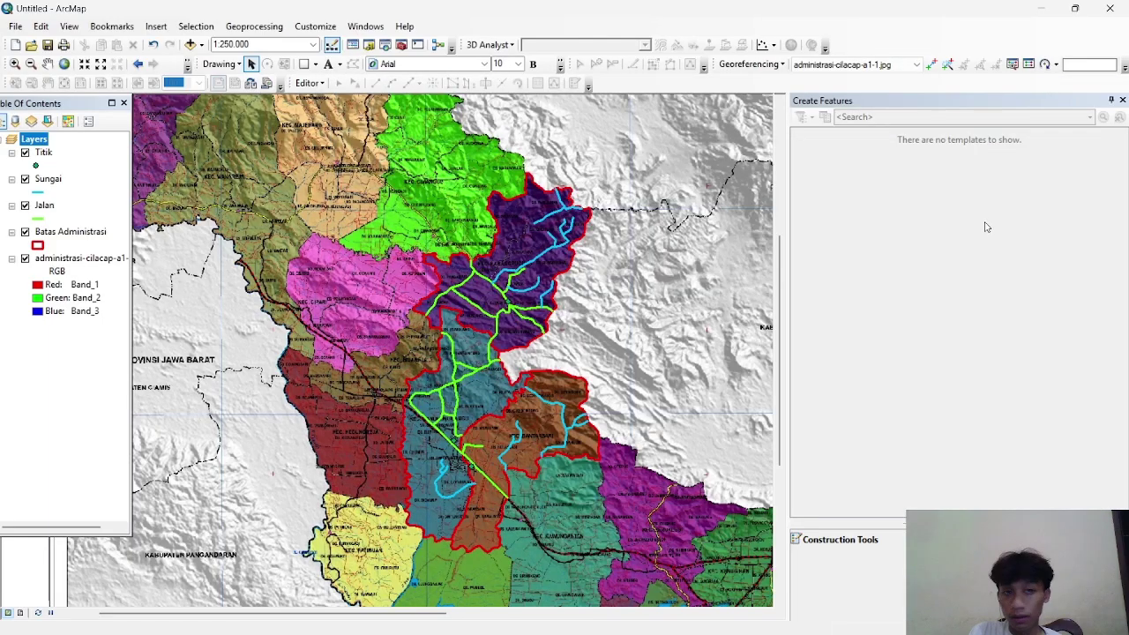
left_click(24, 259)
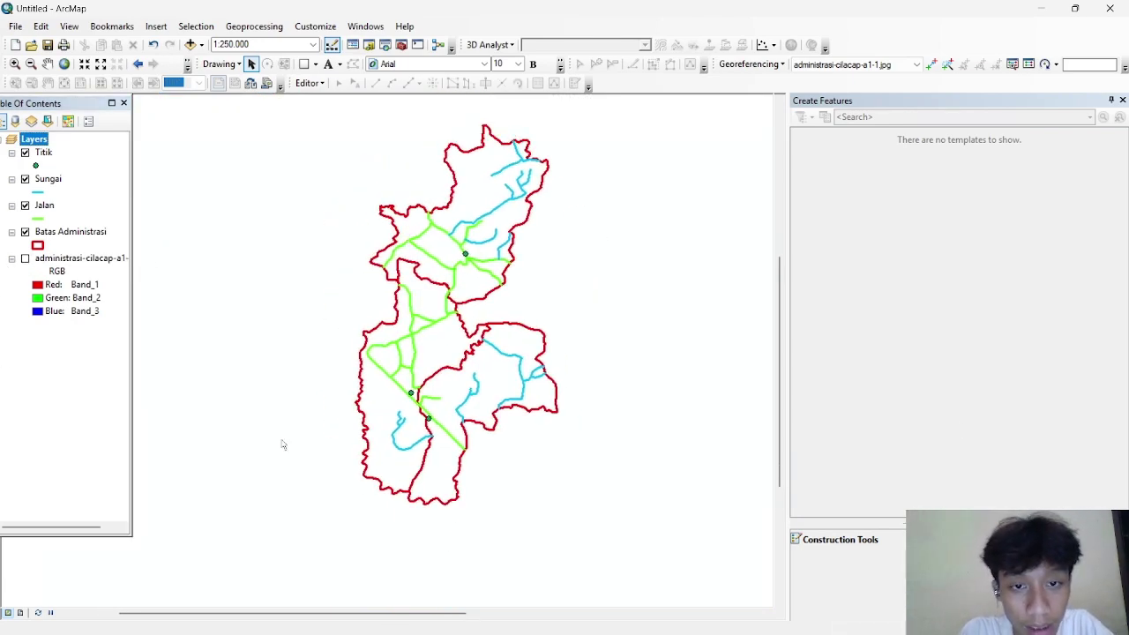
Step: Add Kontur Cilacap IK 75.shp to the map, keeping the default coordinate system transformation
left_click(273, 29)
left_click(276, 29)
right_click(32, 144)
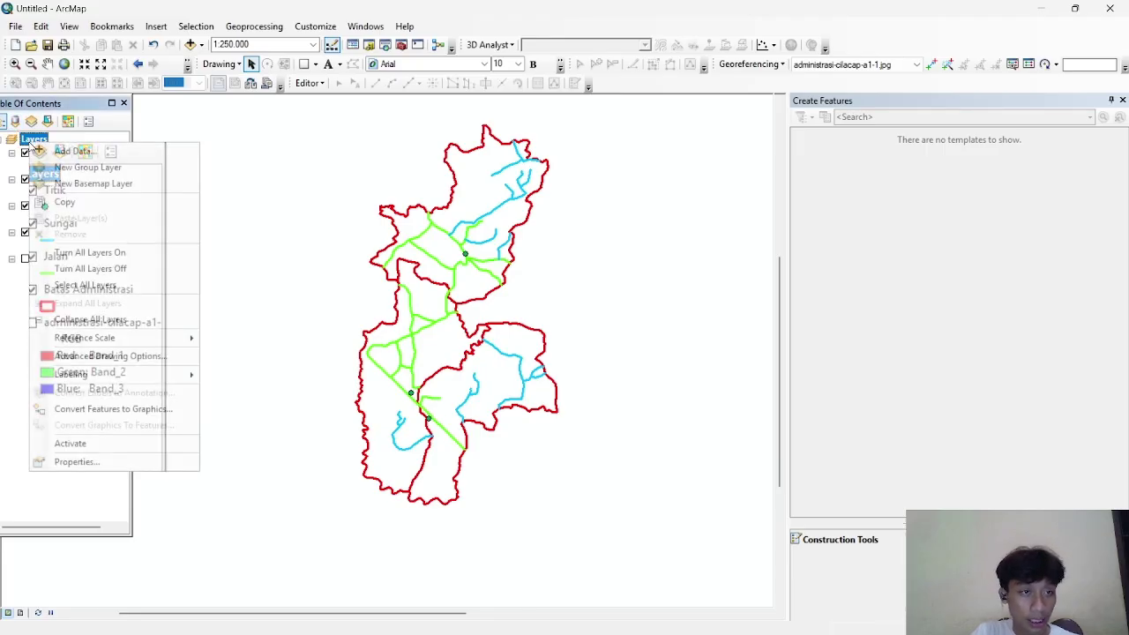
left_click(44, 151)
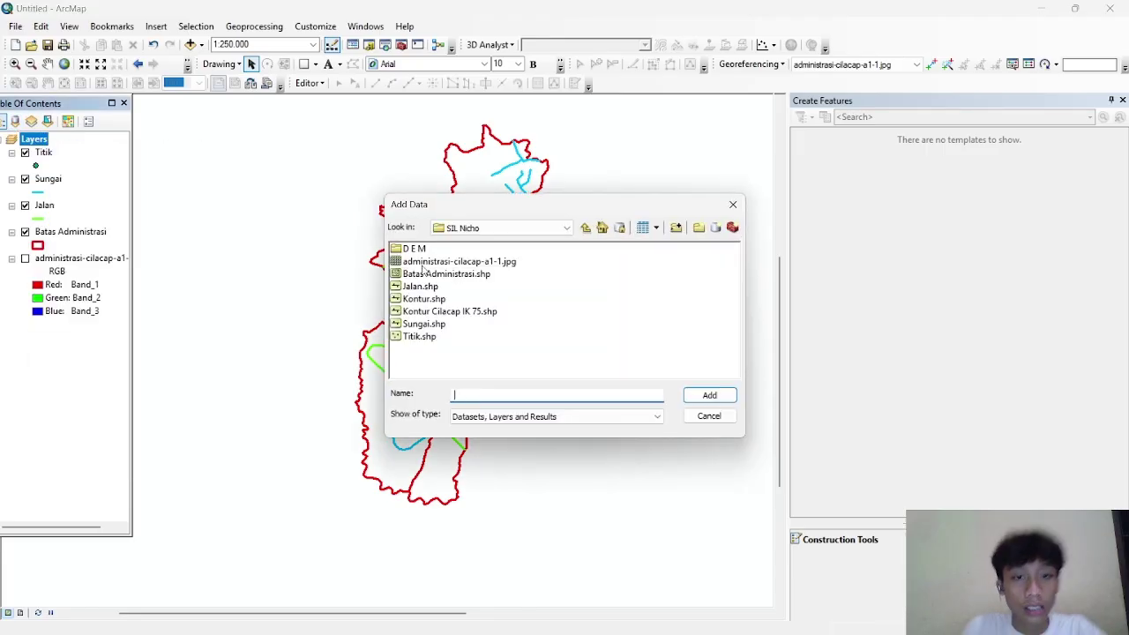
left_click(455, 313)
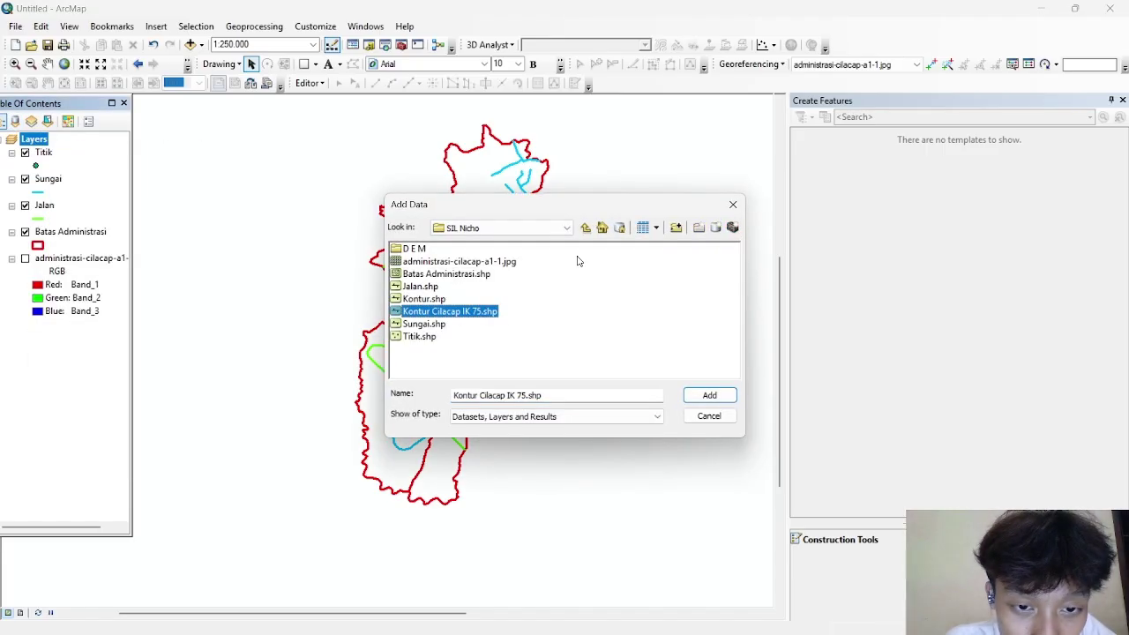
left_click(710, 396)
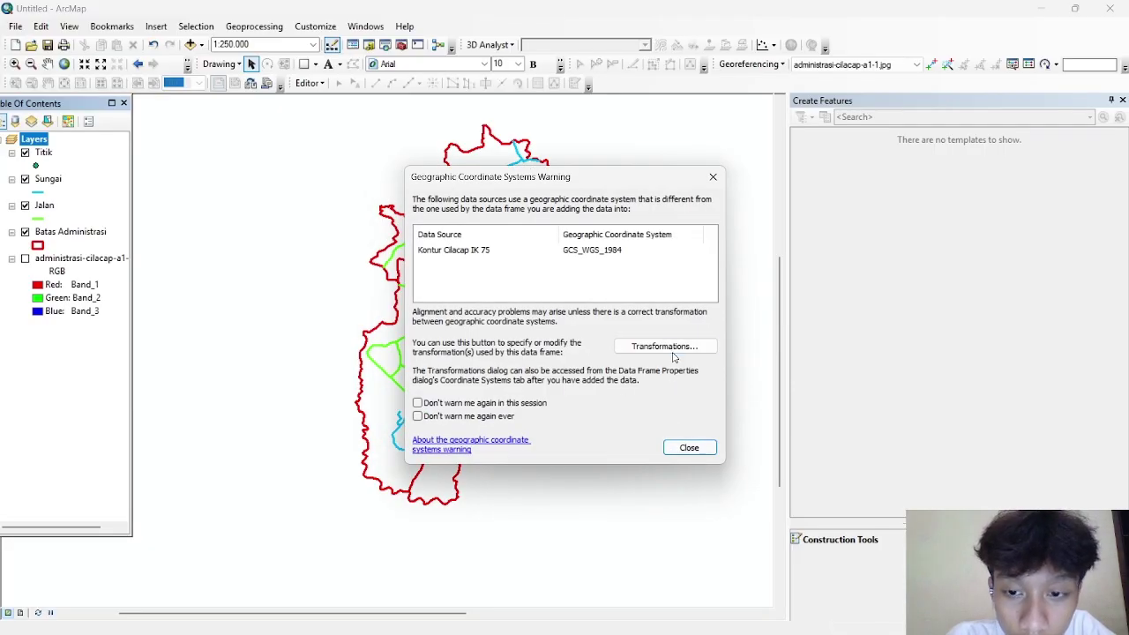
left_click(688, 448)
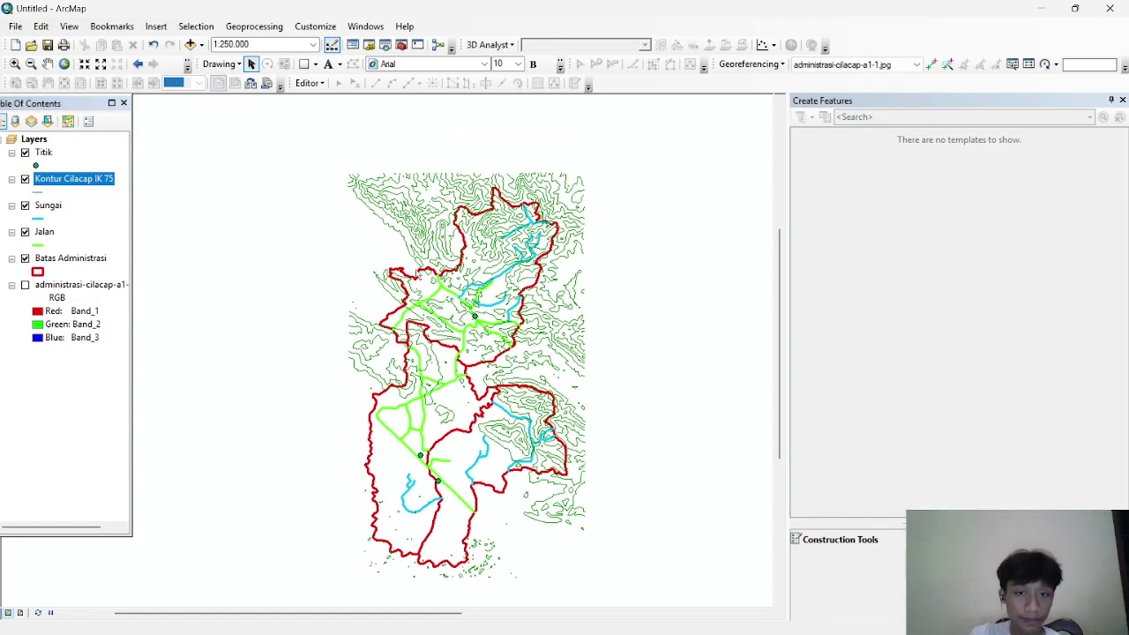
Step: Set up a Clip with Kontur Cilacap IK 75 as the input features and Batas Administrasi as the clip features
left_click(248, 27)
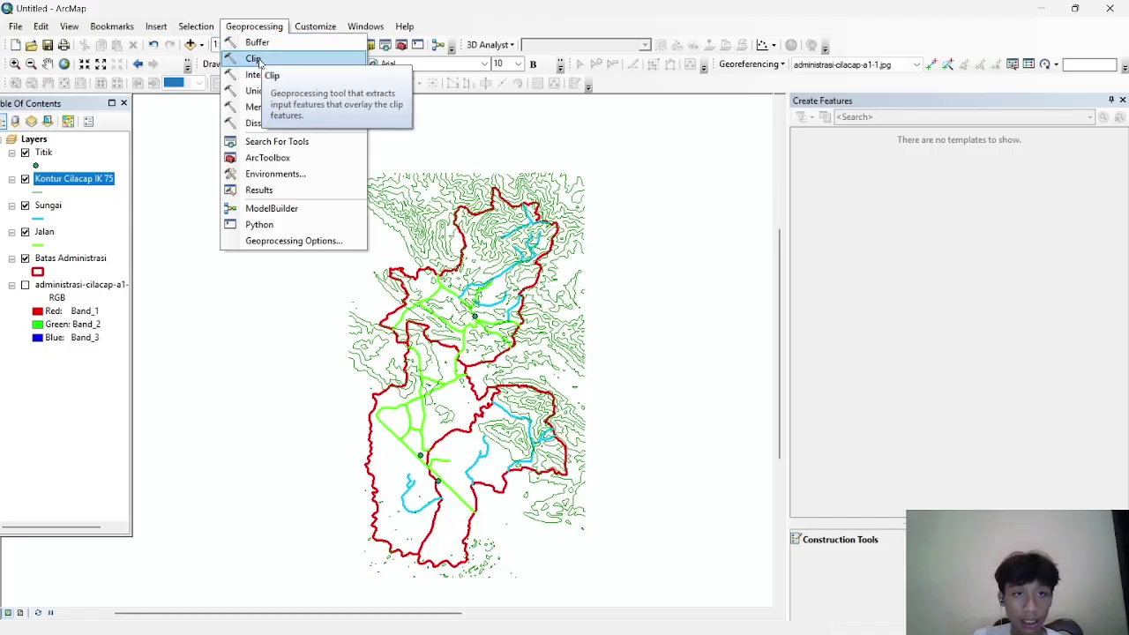
left_click(258, 59)
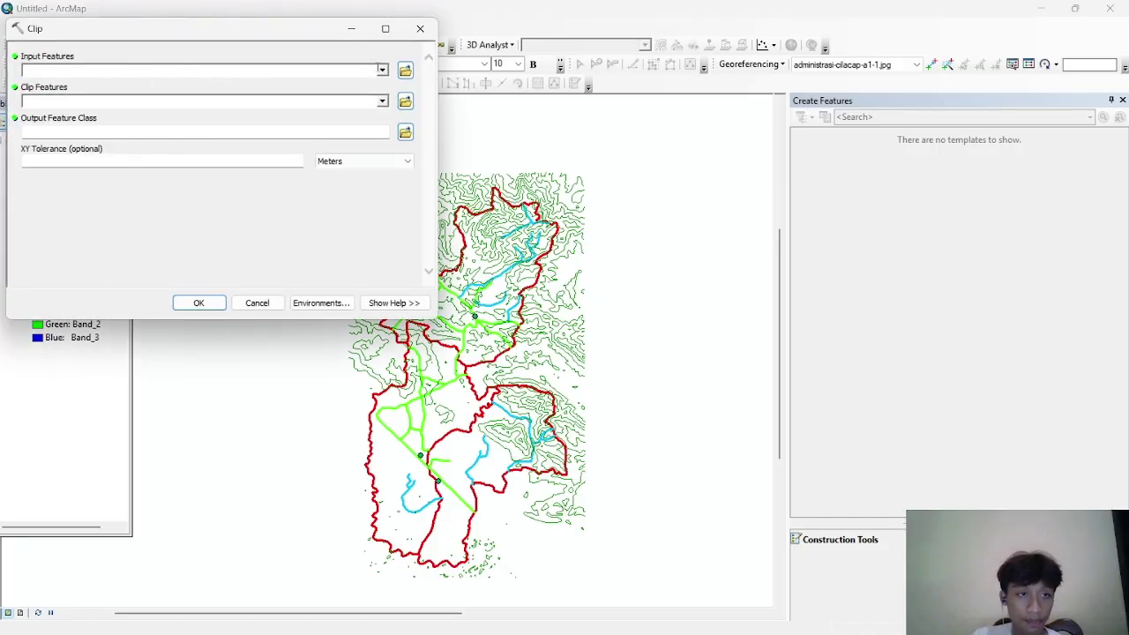
left_click(382, 71)
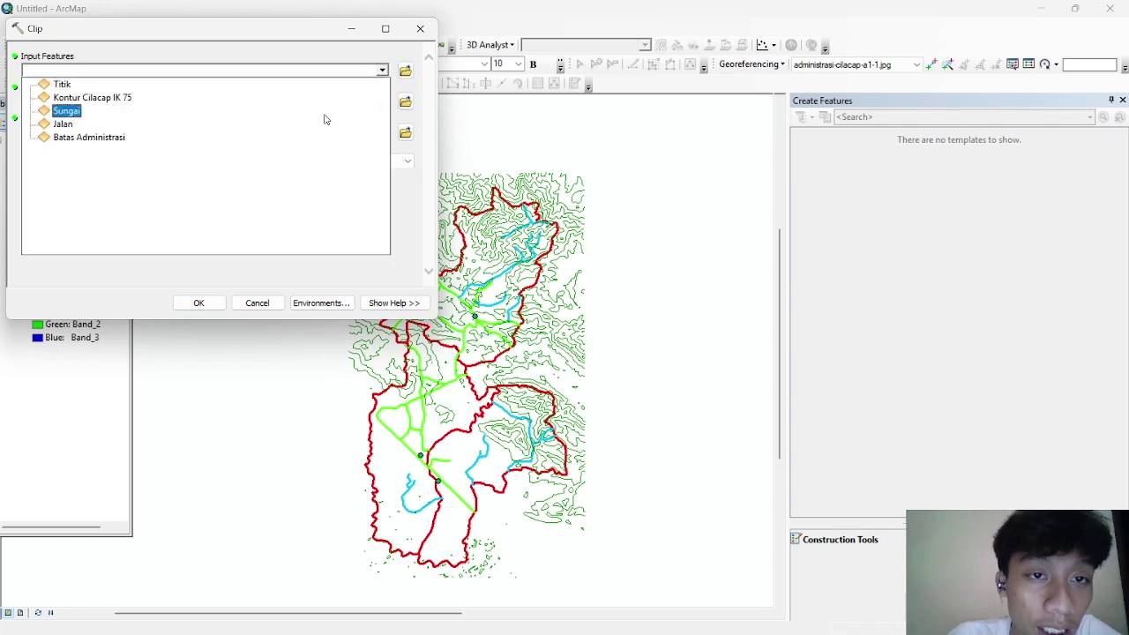
left_click(92, 98)
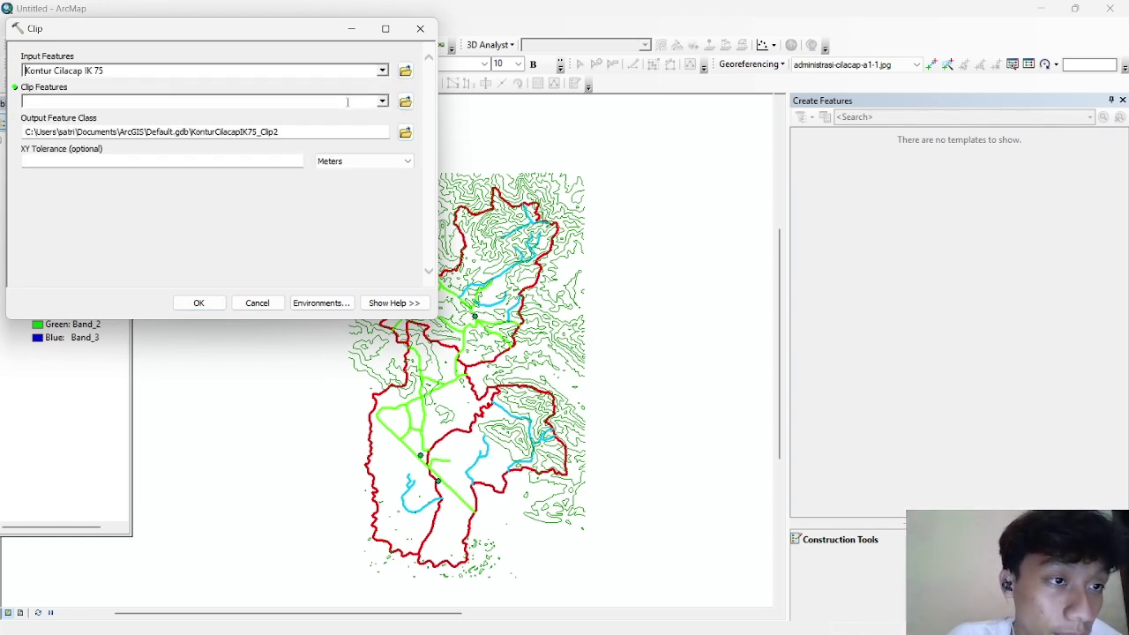
left_click(382, 103)
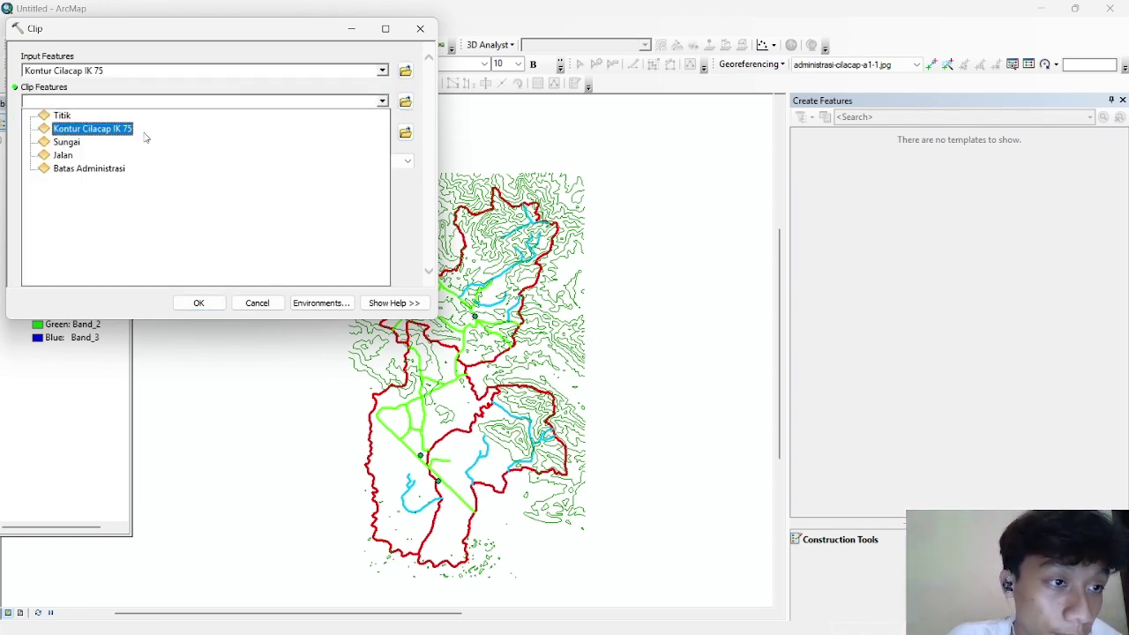
left_click(108, 173)
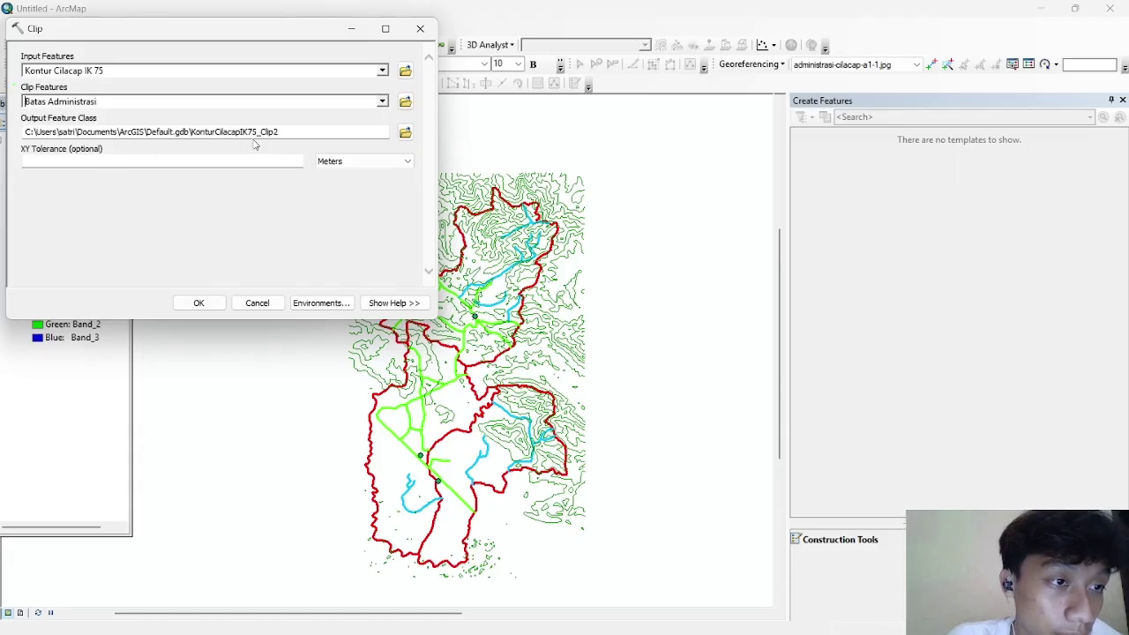
Step: Run the clip with the output named Klip Kontur Cilacap IK 75, and hide the unclipped Kontur Cilacap IK 75 layer
left_click(405, 133)
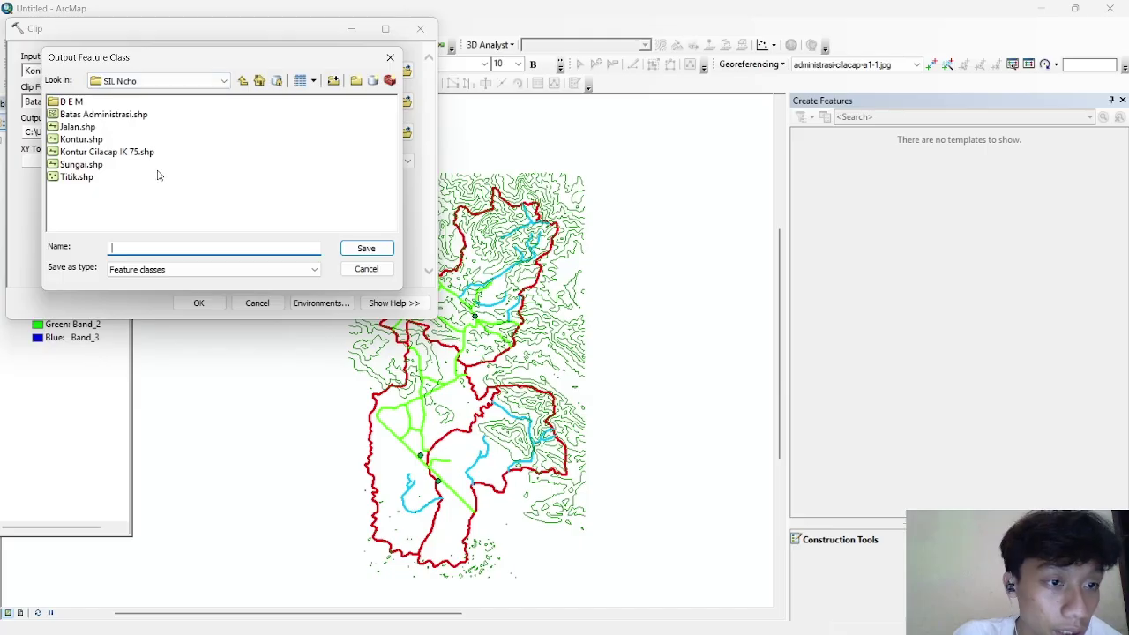
type("Klip Kontur Cilacap IK 75")
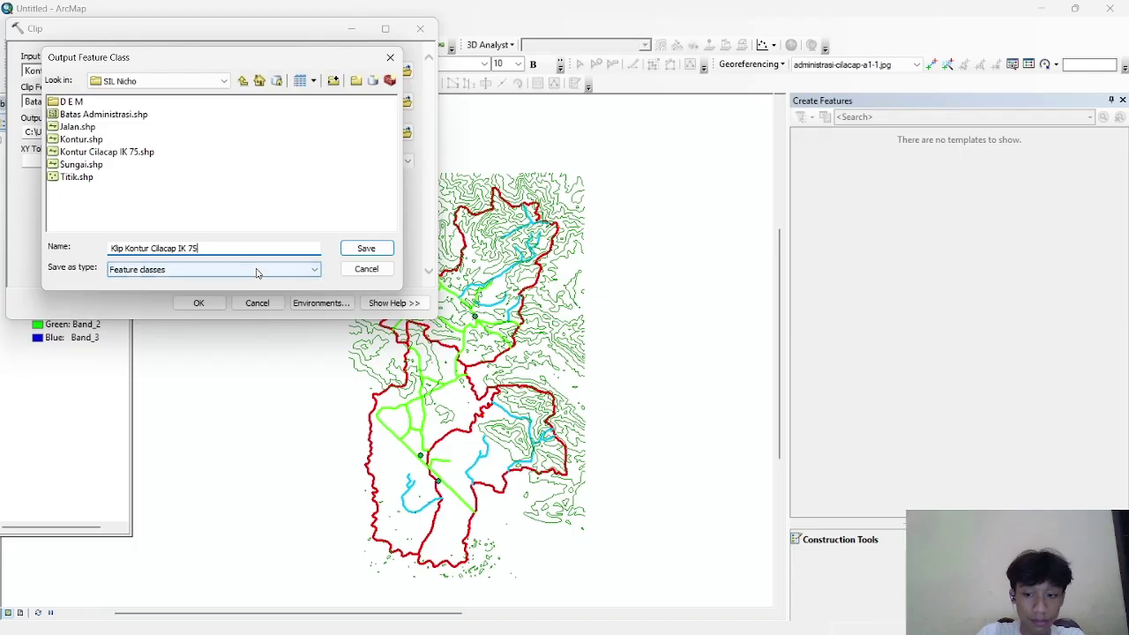
left_click(367, 250)
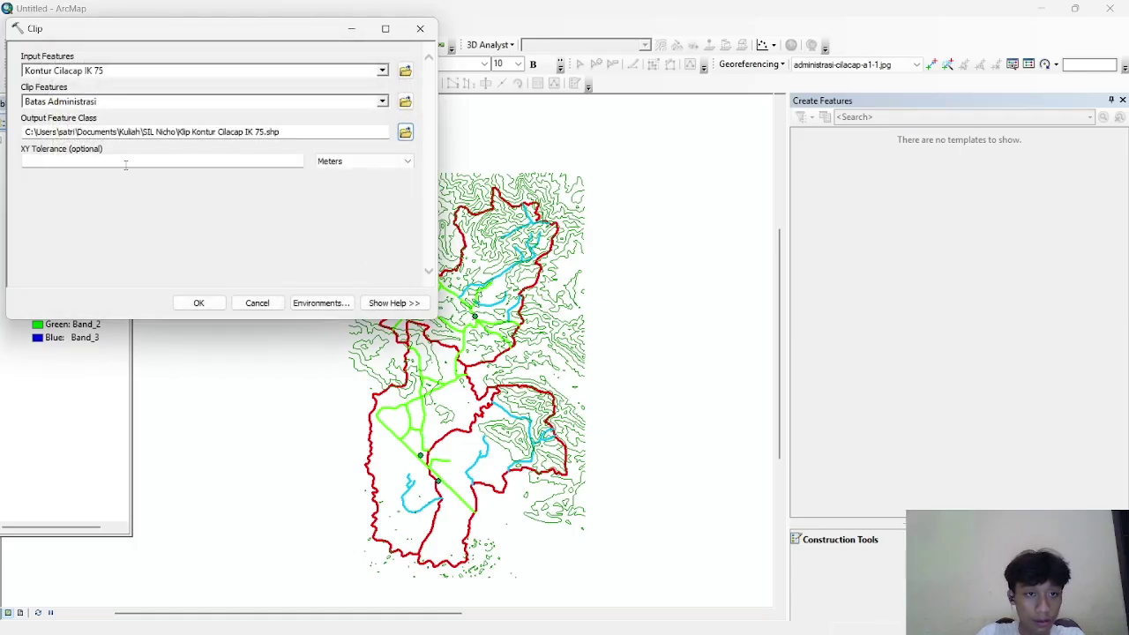
left_click(205, 304)
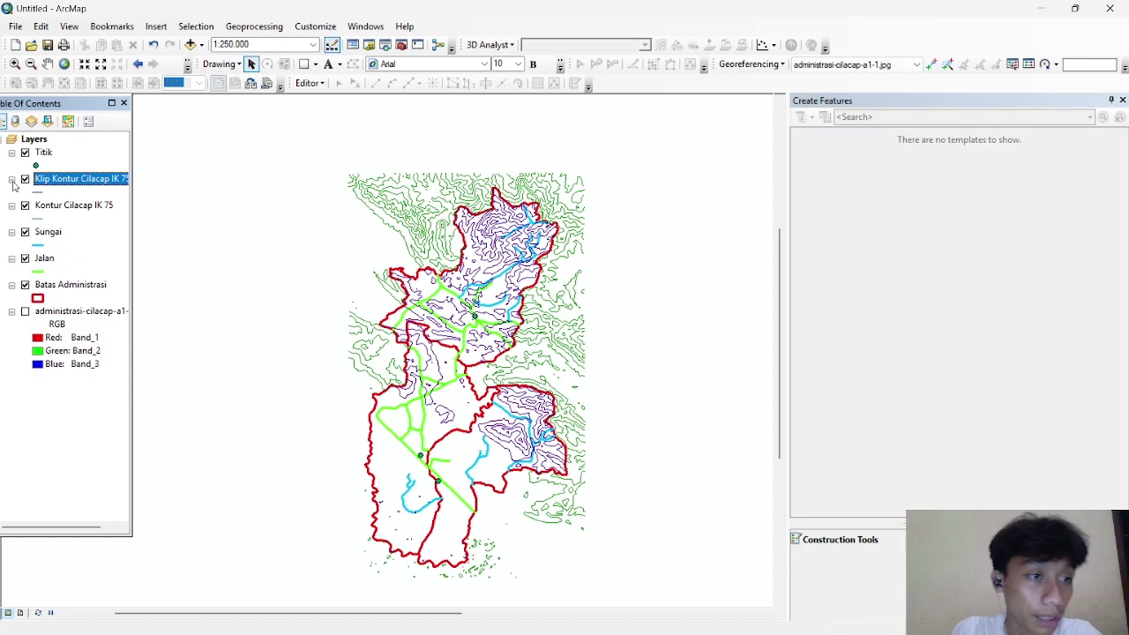
left_click(25, 205)
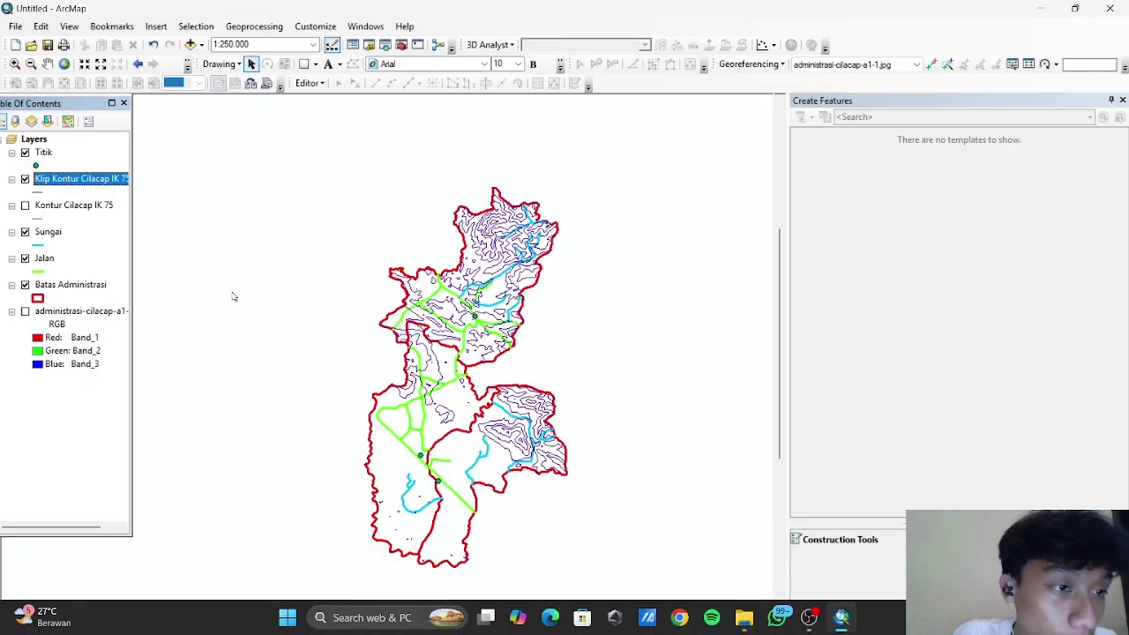
Step: Add a Short Integer field named IK to the attribute table of the Klip Kontur Cilacap IK 75 layer
right_click(85, 181)
left_click(168, 220)
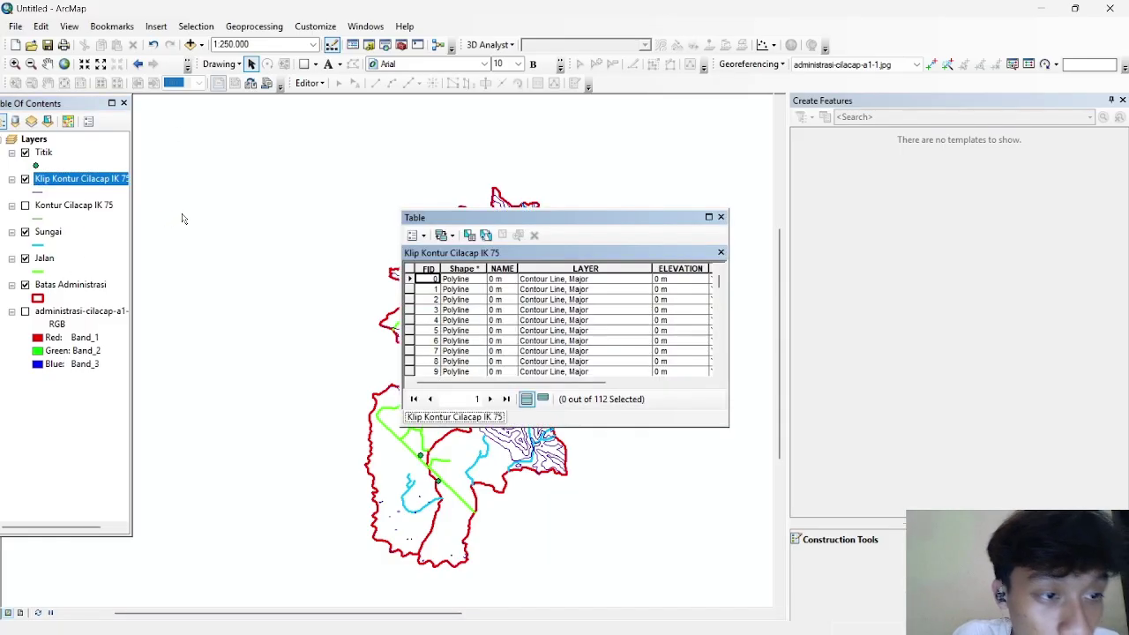
left_click(424, 235)
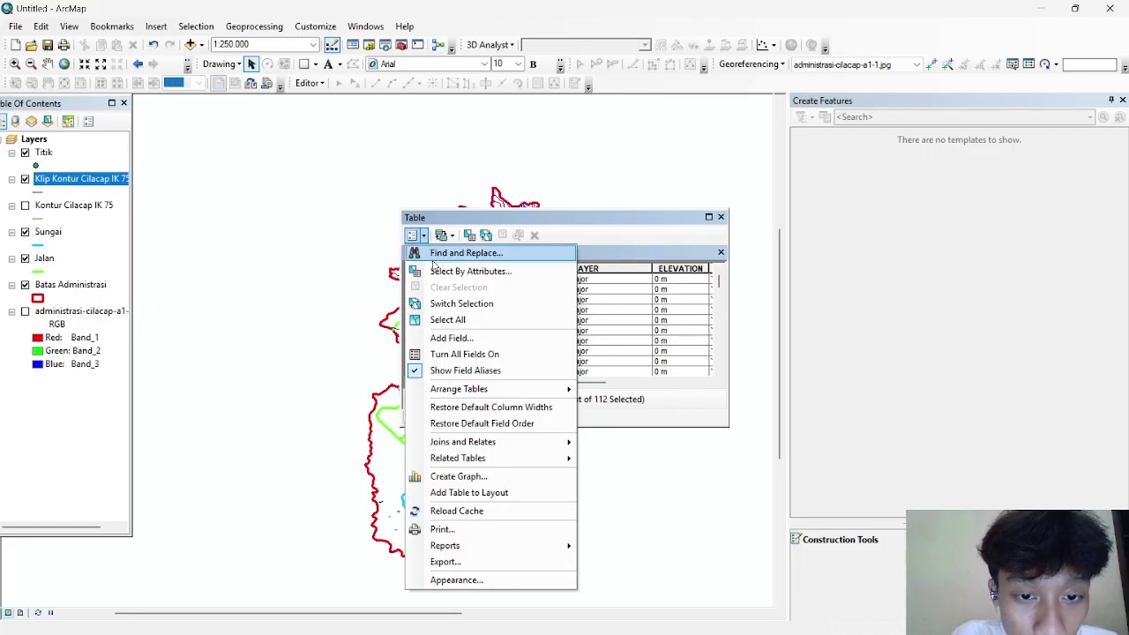
left_click(461, 338)
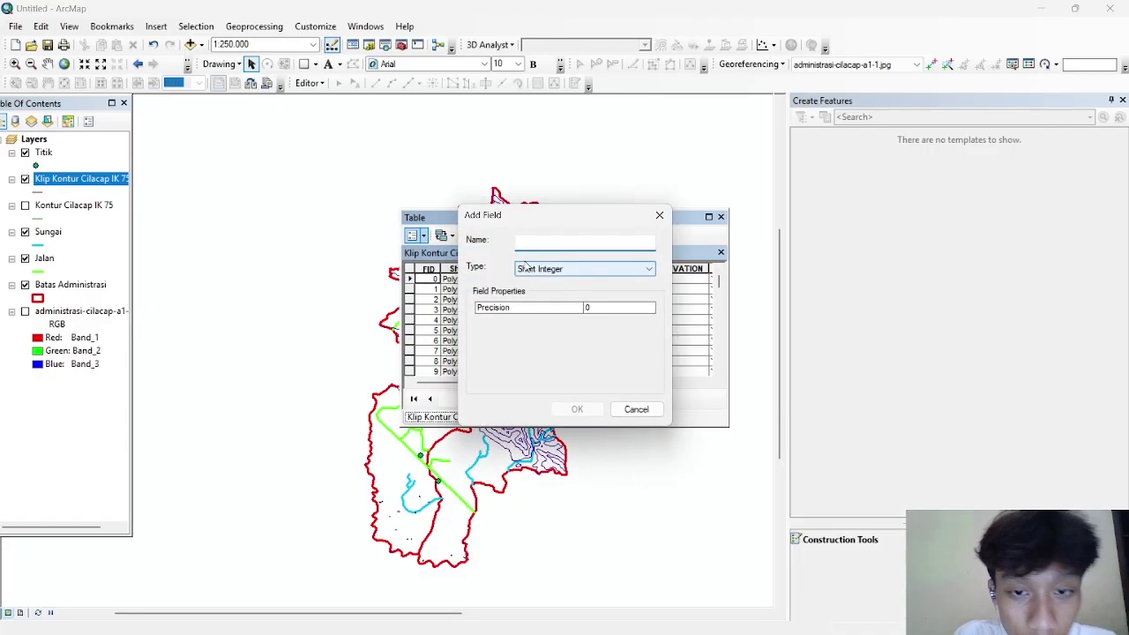
left_click(536, 308)
left_click(558, 244)
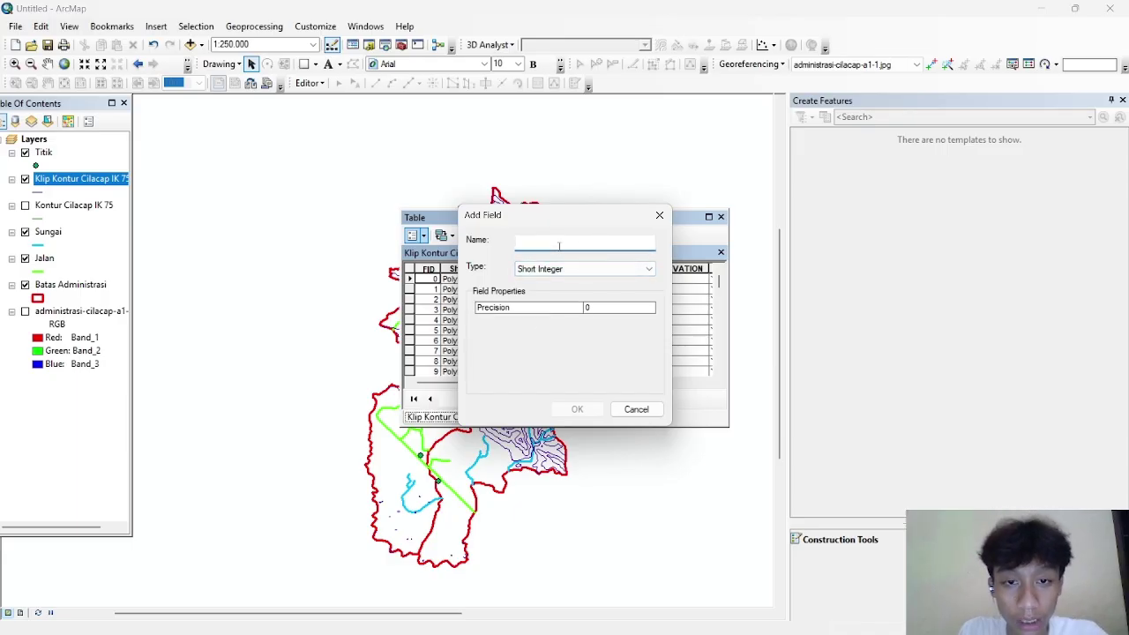
type("IK")
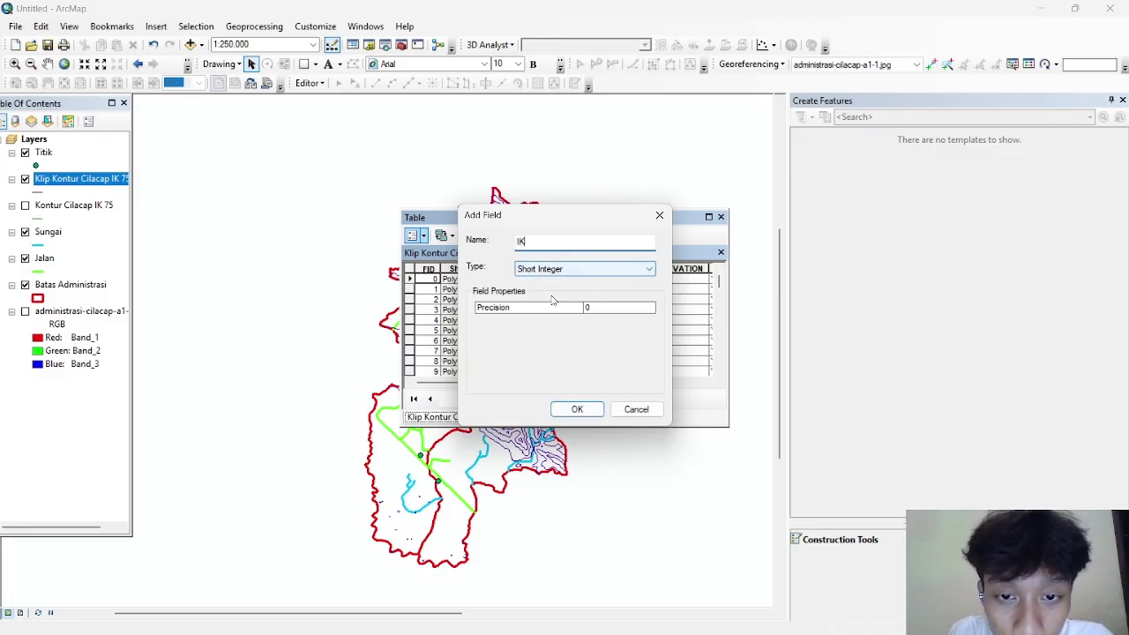
left_click(576, 408)
key("alt+Tab")
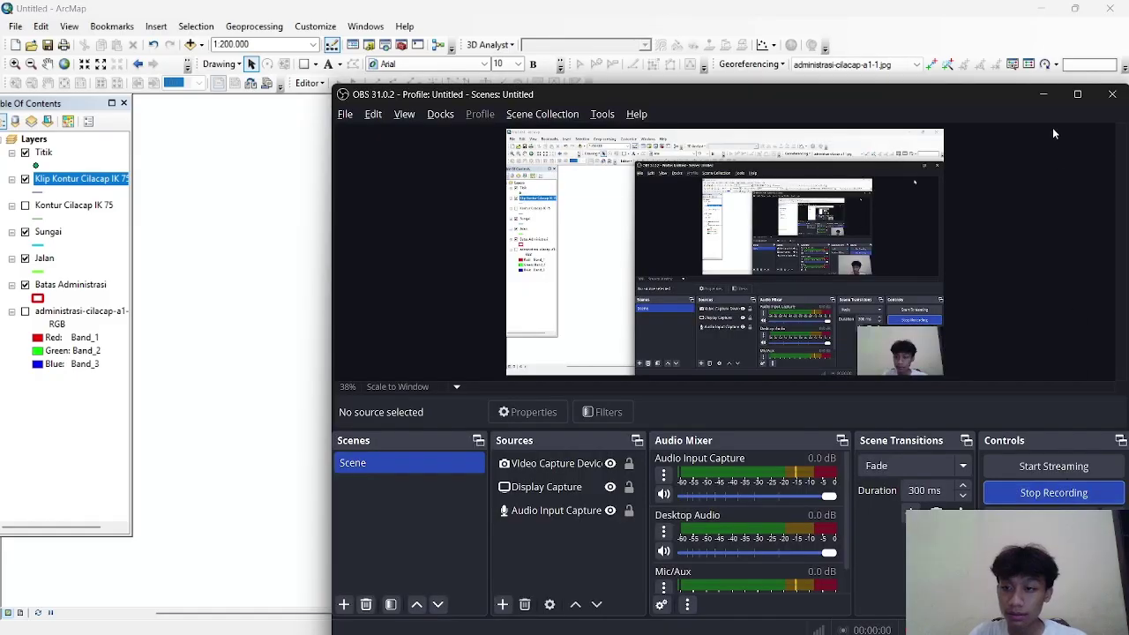
left_click(1044, 94)
left_click_drag(481, 255, 446, 351)
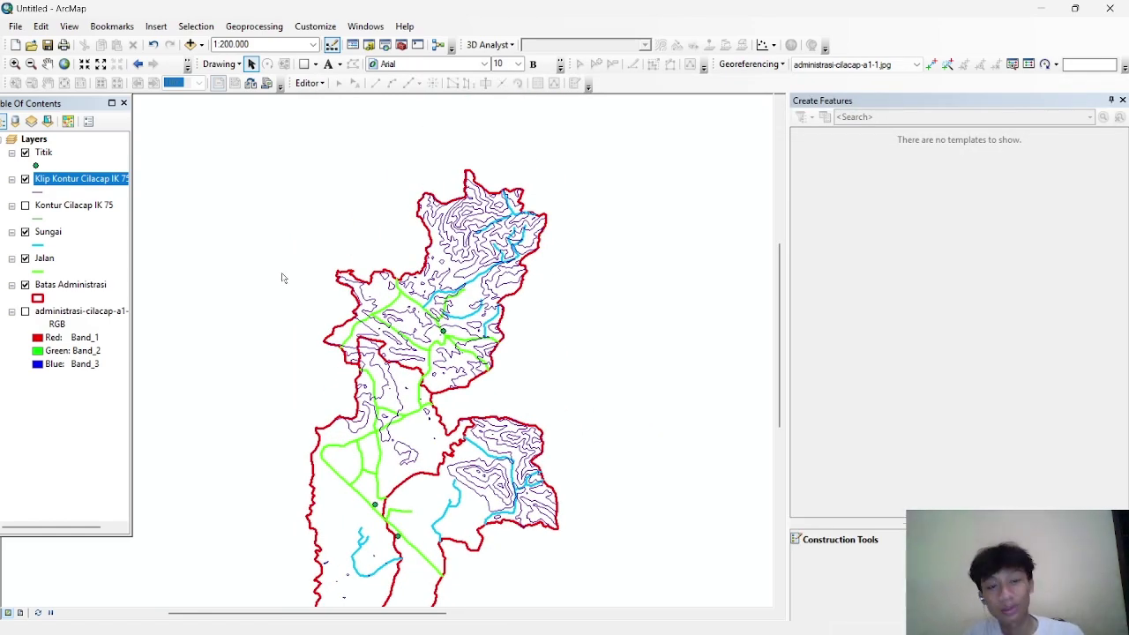
Step: Close the Create Features window and open the attribute table of the Klip Kontur Cilacap IK 75 layer
left_click(1122, 100)
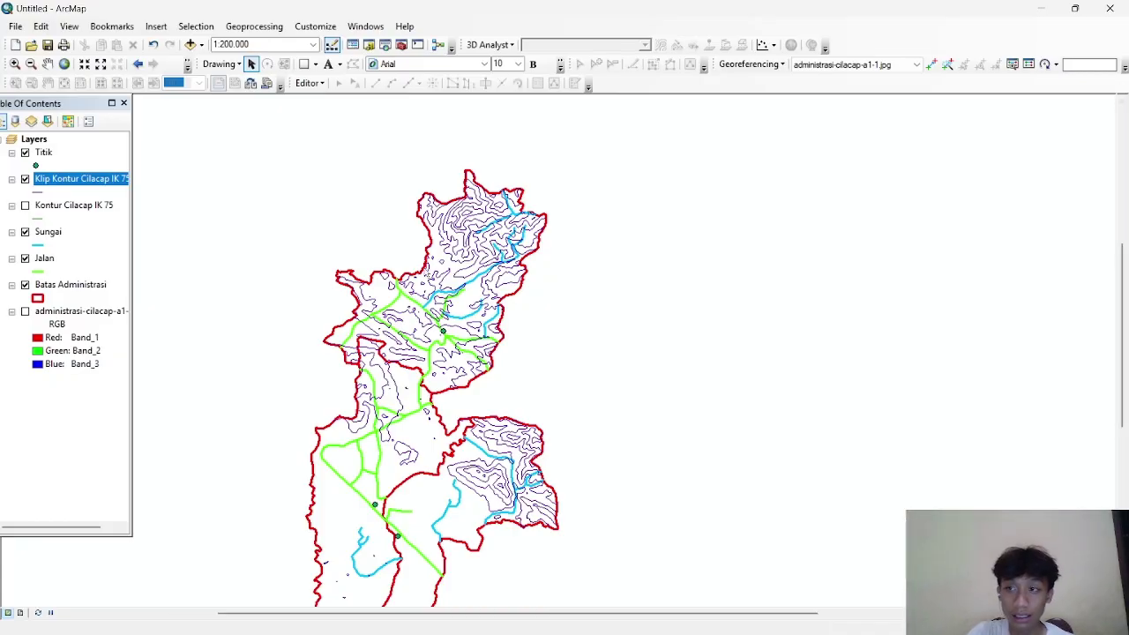
right_click(64, 185)
left_click(124, 223)
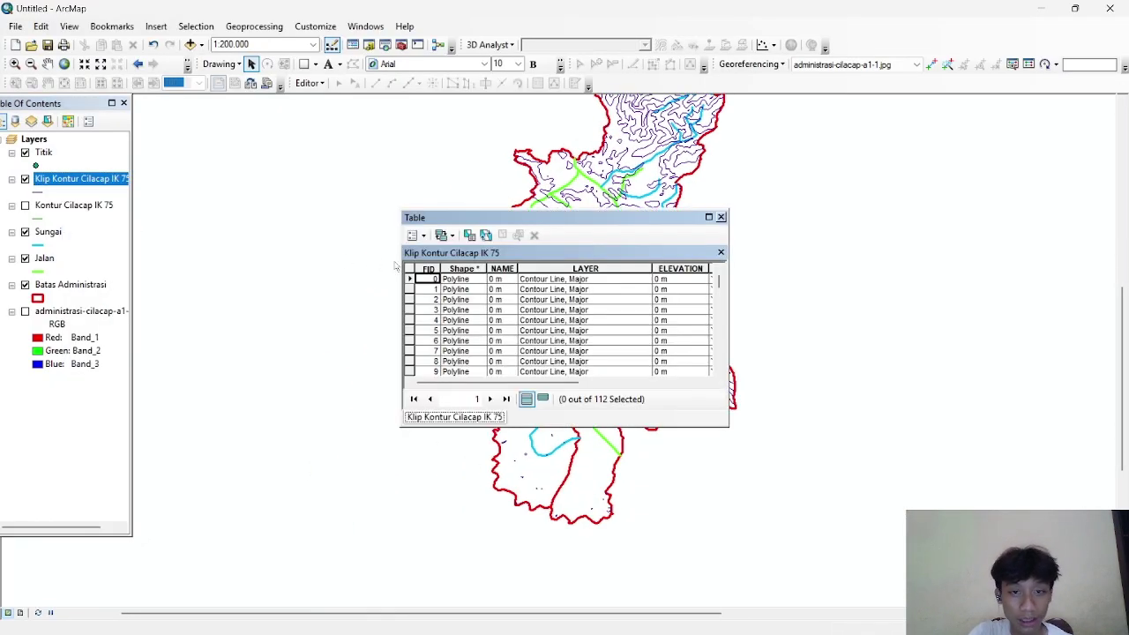
scroll(564, 342, "right", 3)
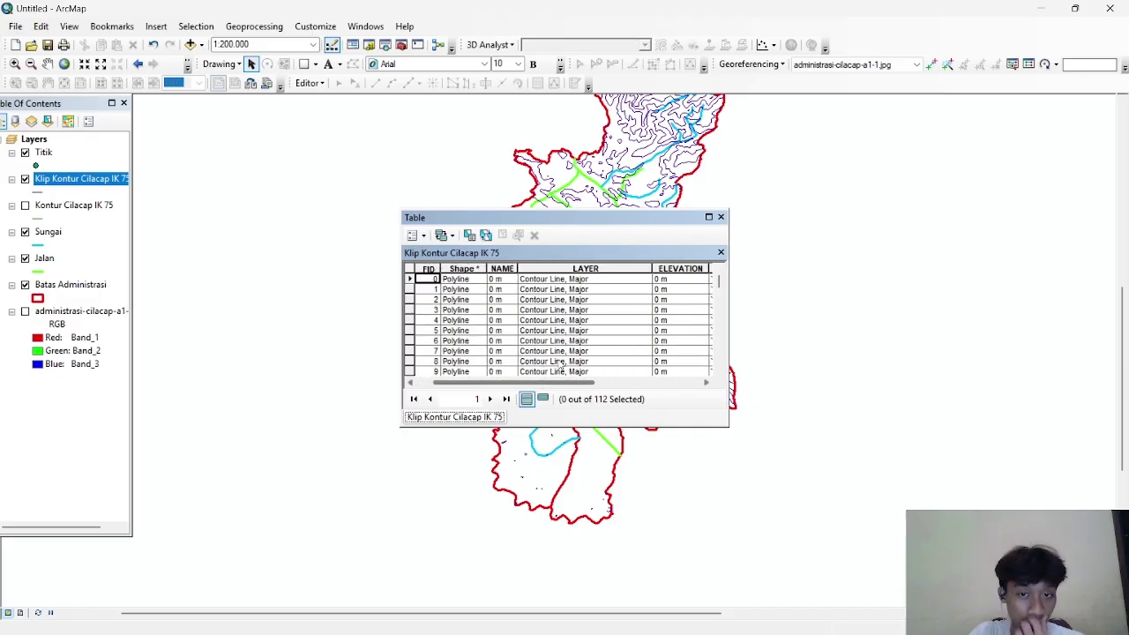
left_click(417, 235)
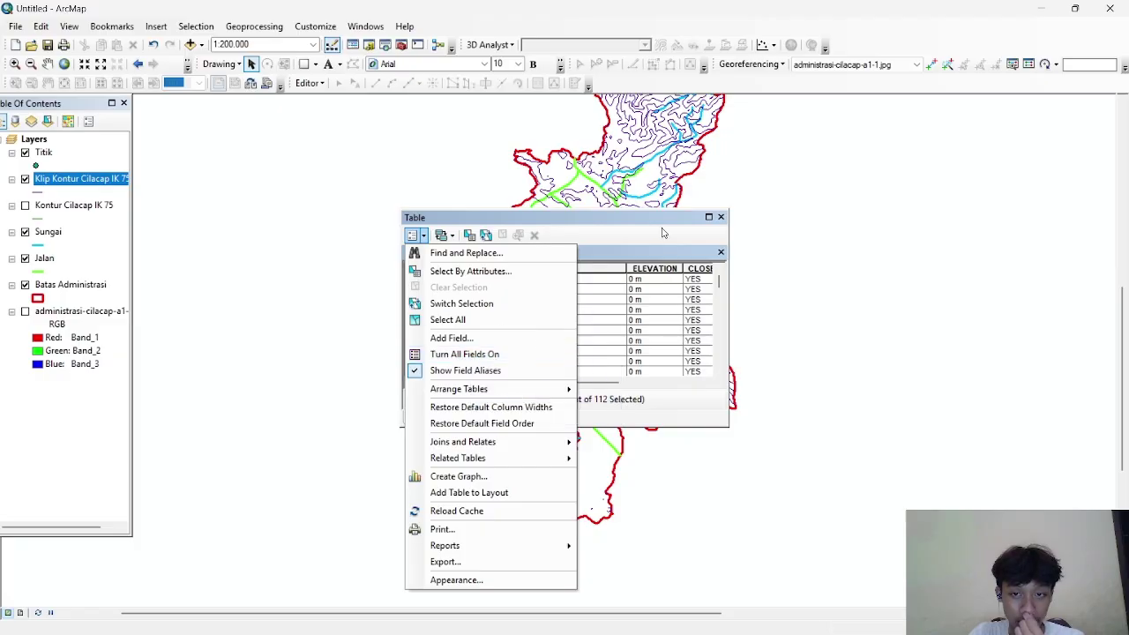
left_click(652, 254)
Step: Calculate the ELEVATION field with the Python parser and String type, using !ELEVATION!.replace(" m",""), and review the recalculated rows
left_click(646, 263)
right_click(644, 266)
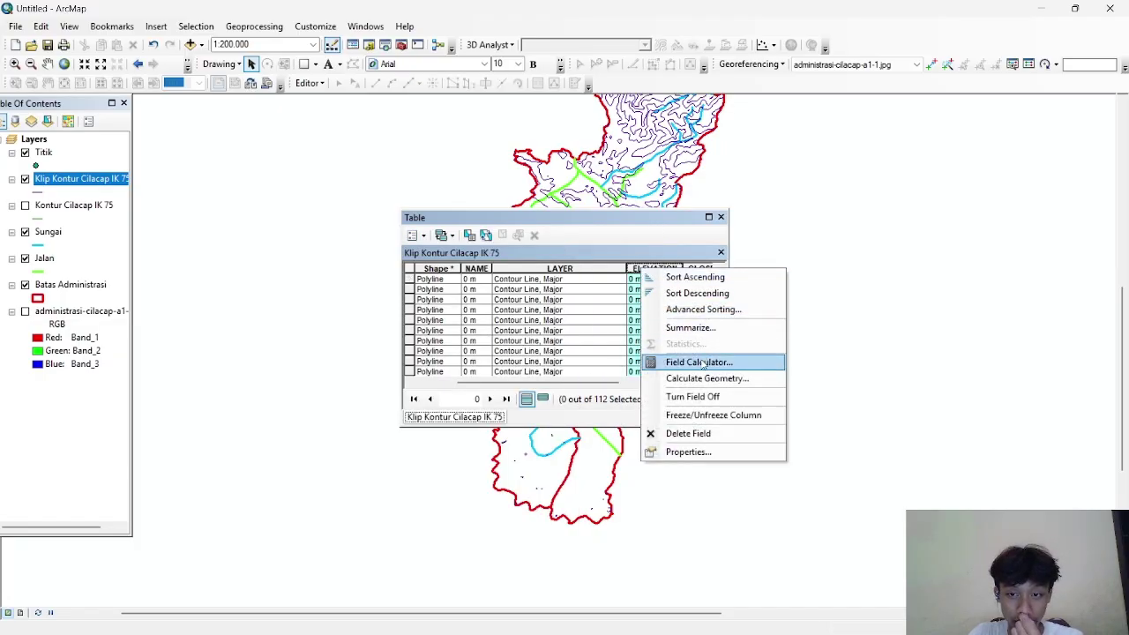
left_click(685, 360)
left_click(530, 355)
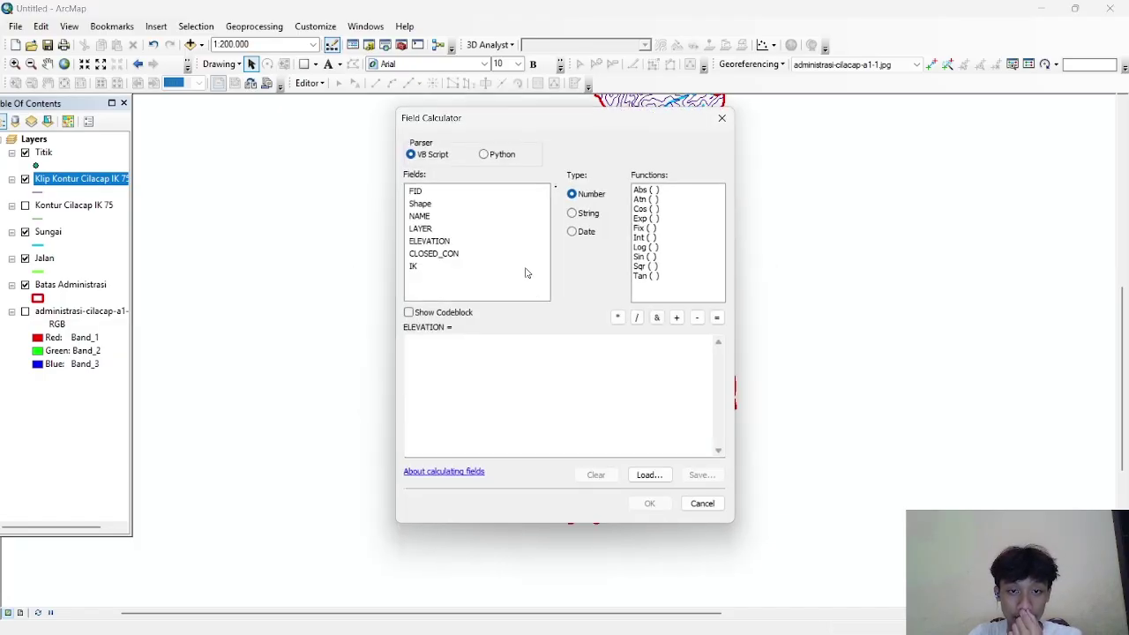
left_click(484, 155)
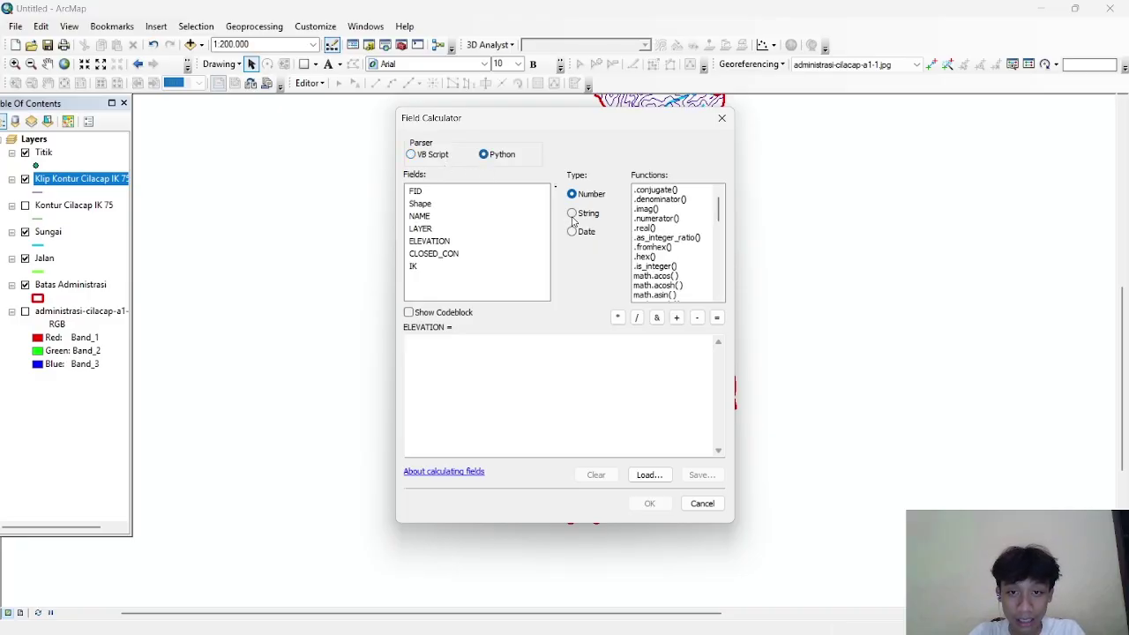
left_click(573, 217)
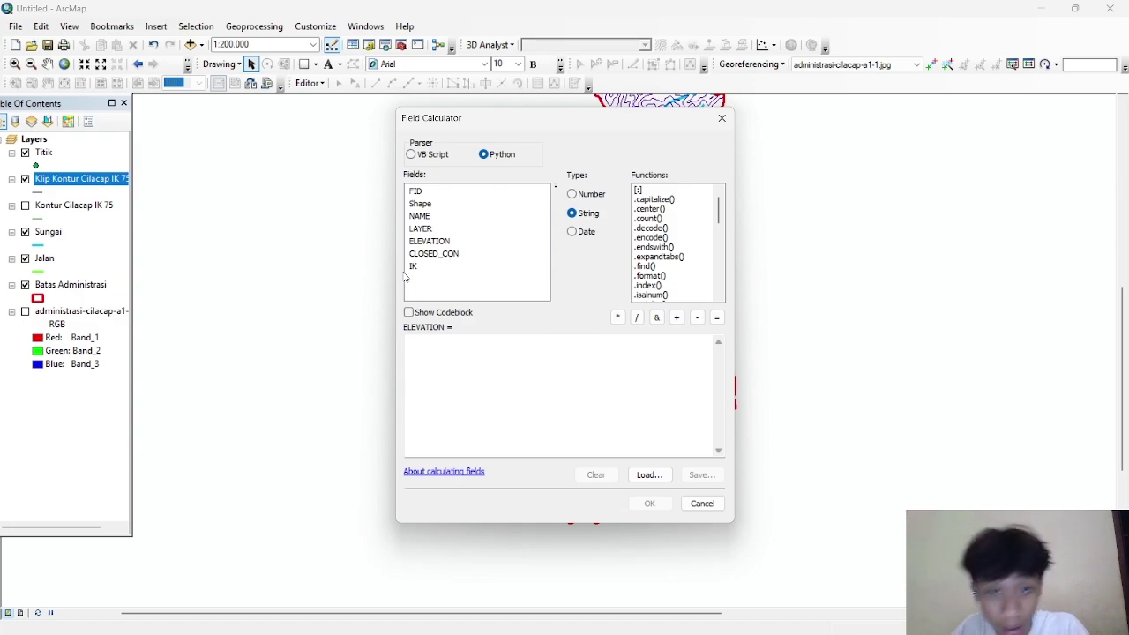
double_click(442, 243)
type(".")
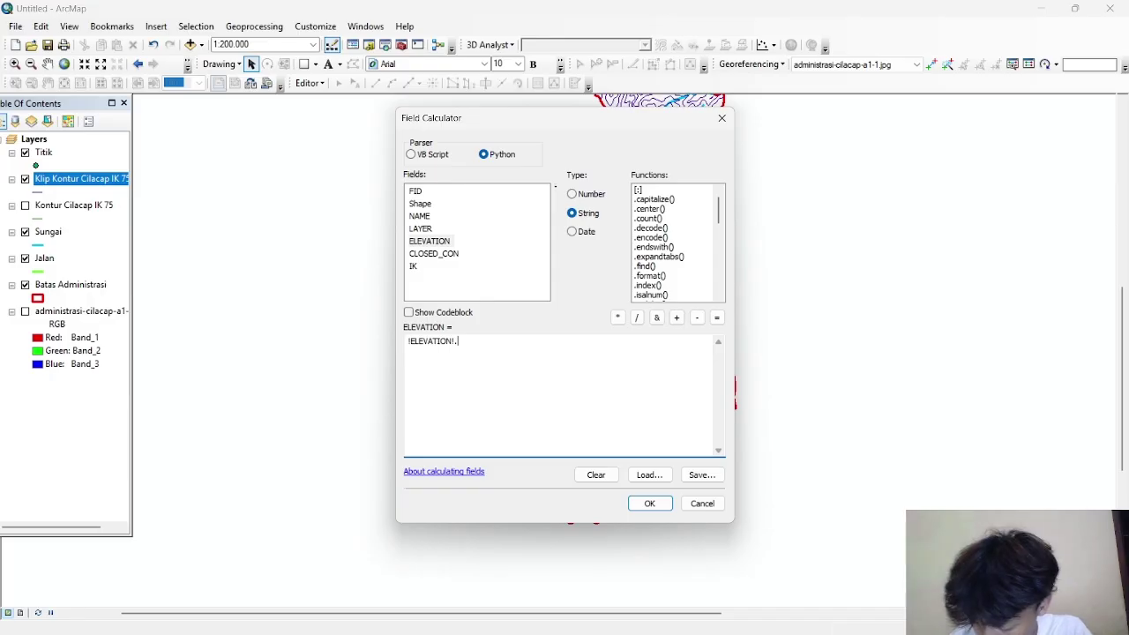
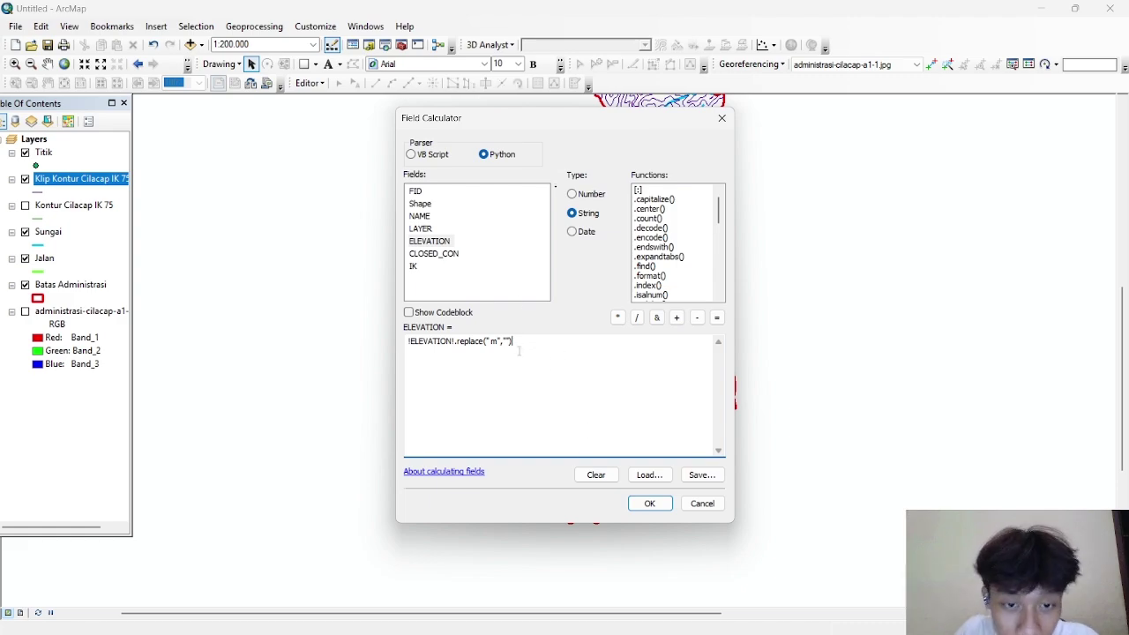
left_click(649, 503)
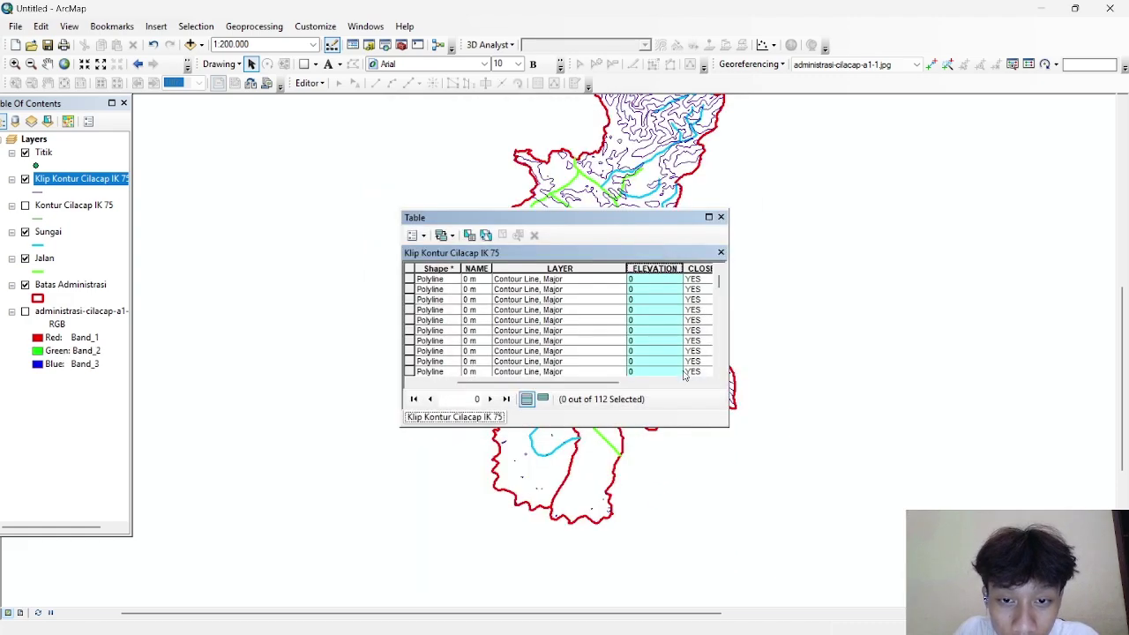
scroll(630, 337, "down", 5)
scroll(670, 314, "down", 3)
scroll(670, 314, "up", 10)
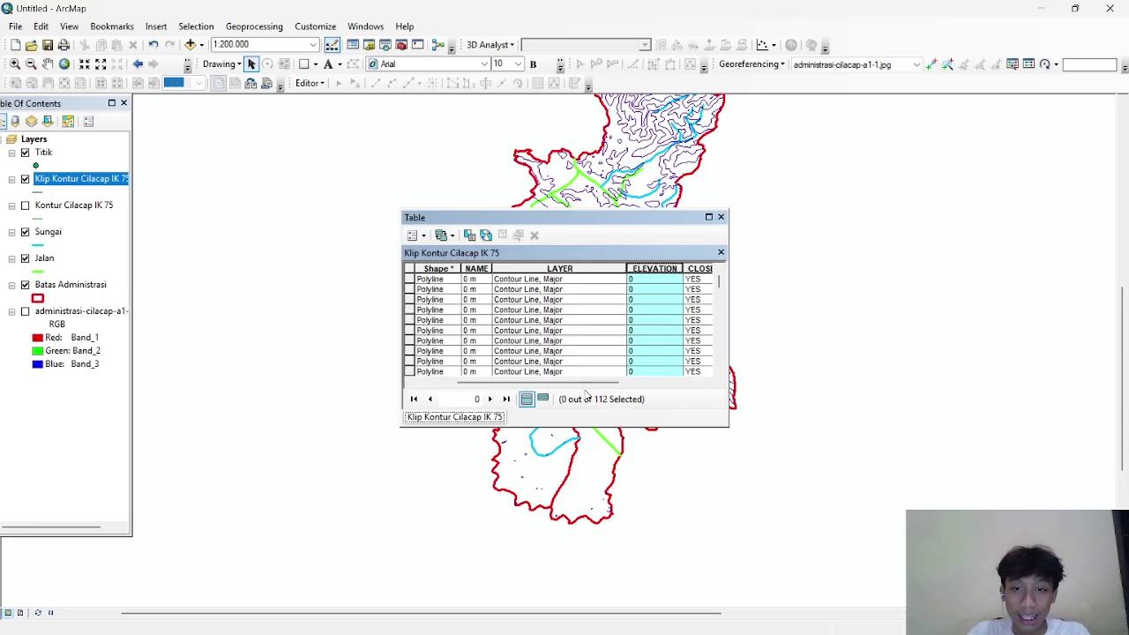
left_click_drag(570, 382, 672, 384)
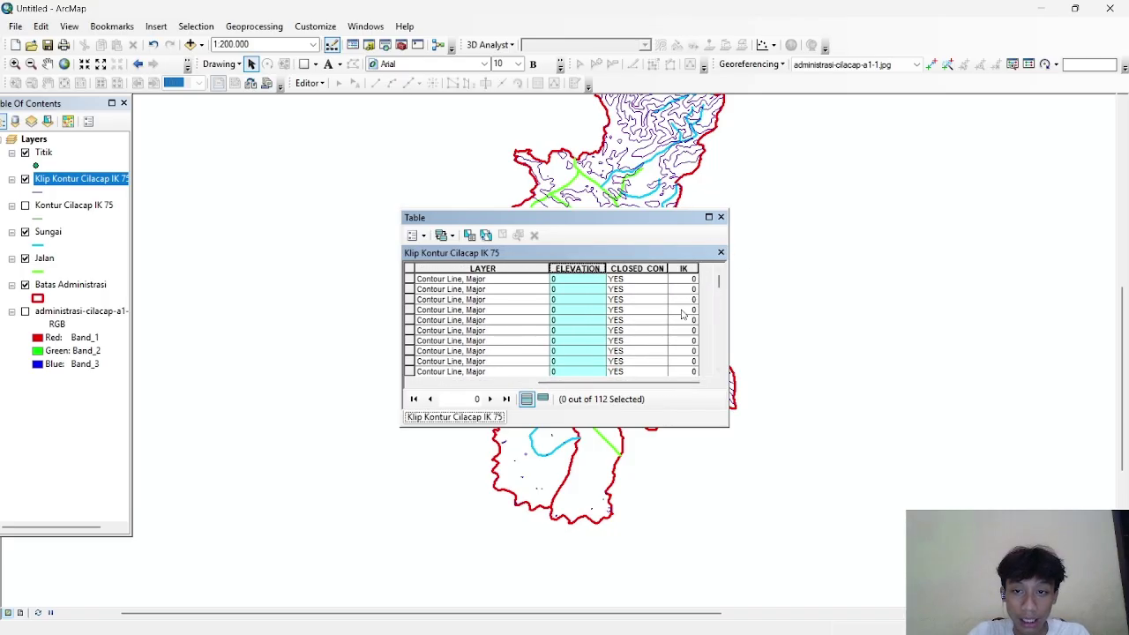
left_click(423, 235)
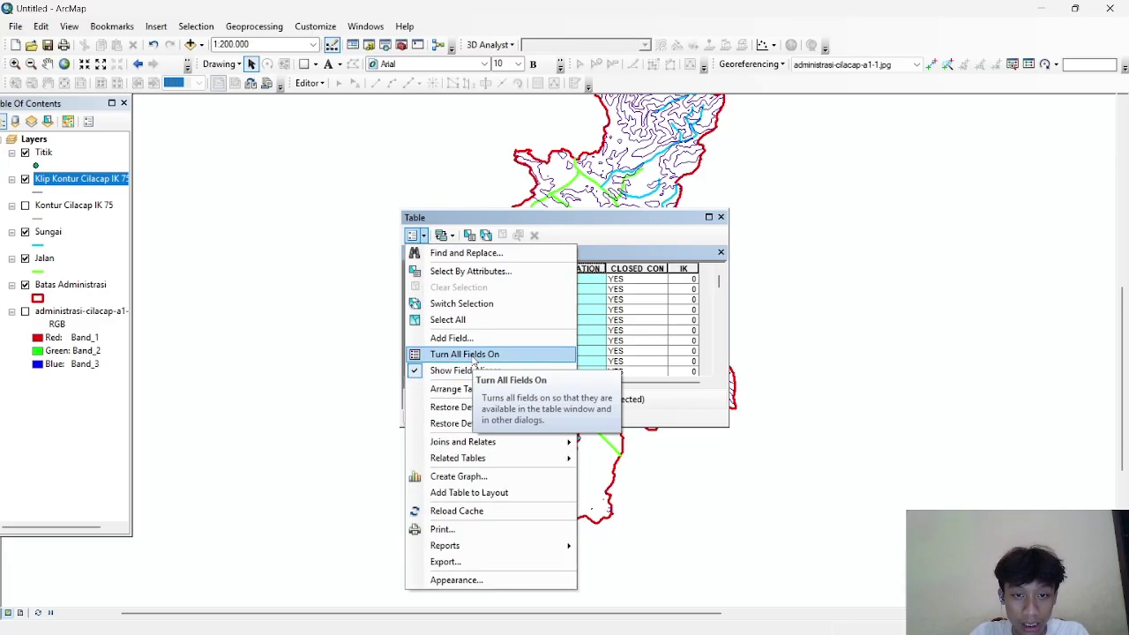
left_click(467, 338)
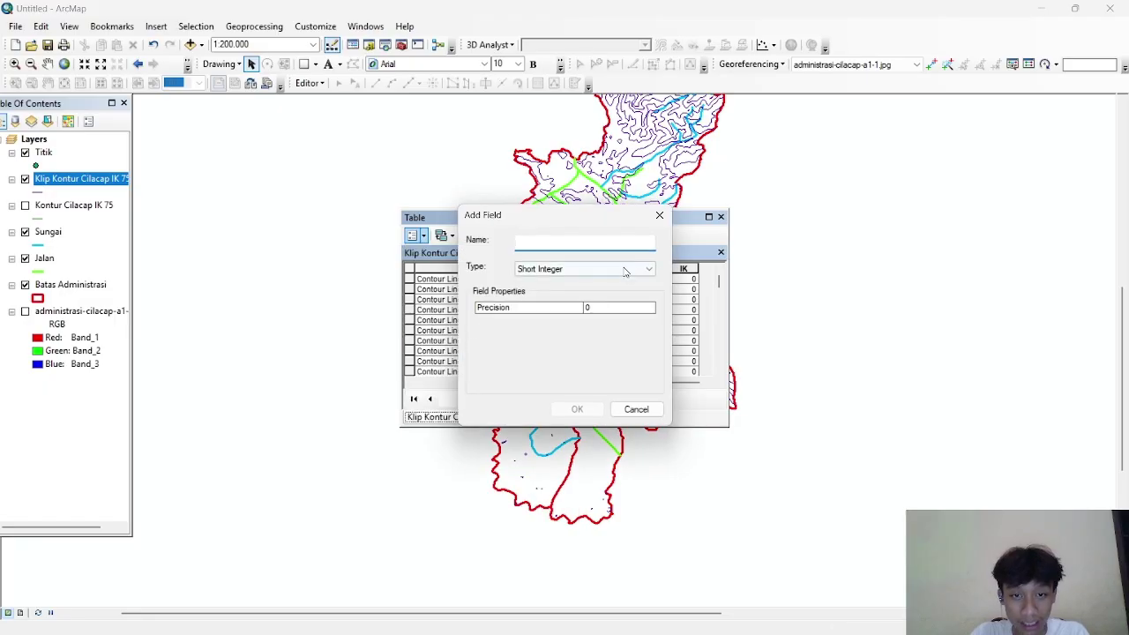
type("IK")
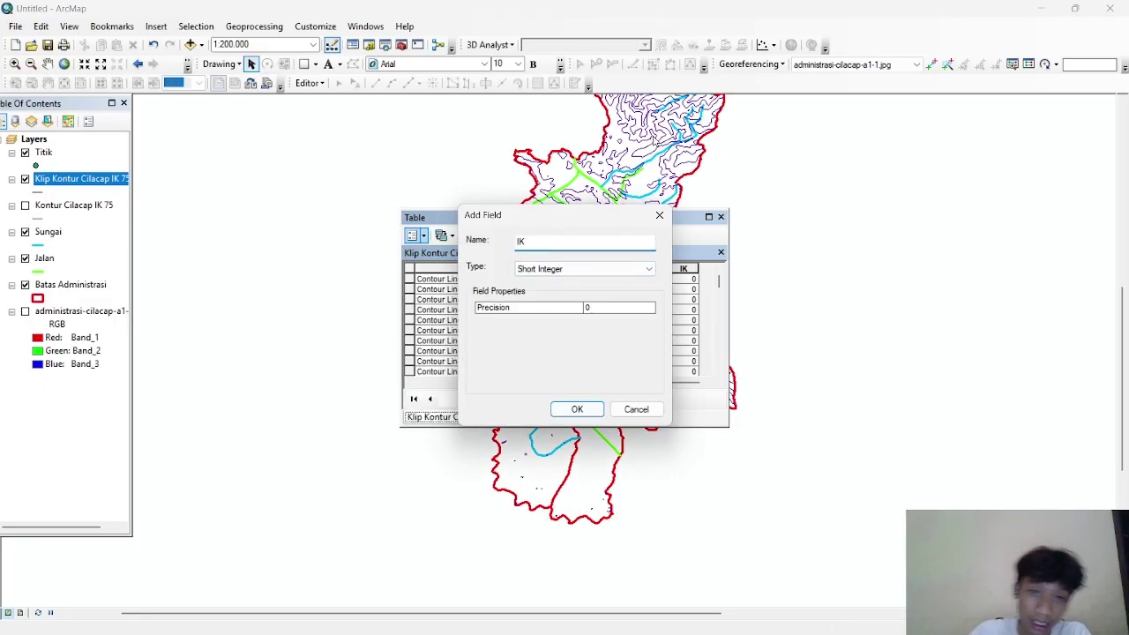
left_click(662, 219)
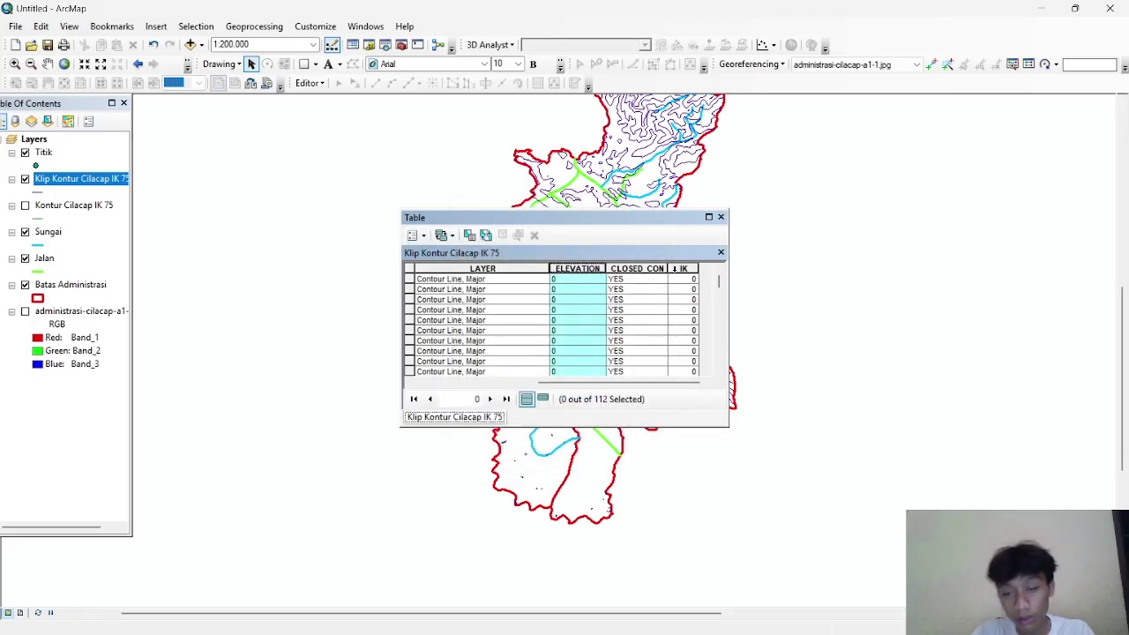
Step: Calculate the IK field with the VB Script expression [ELEVATION] MOD 300 = 0, check its rows and close the table
left_click(680, 268)
right_click(677, 275)
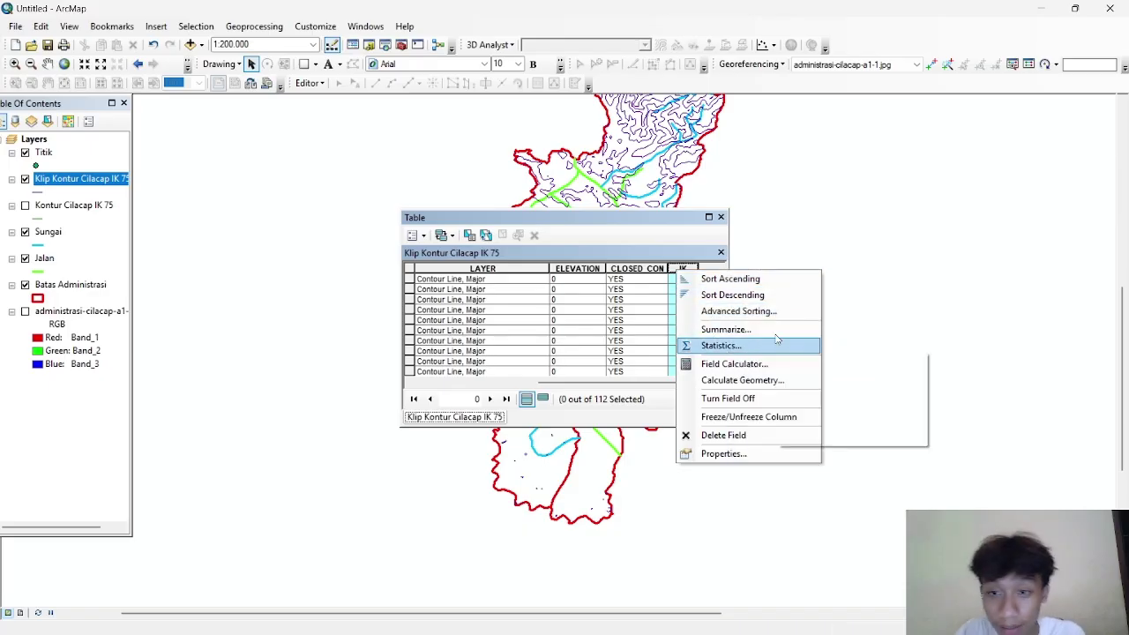
left_click(718, 363)
left_click(531, 355)
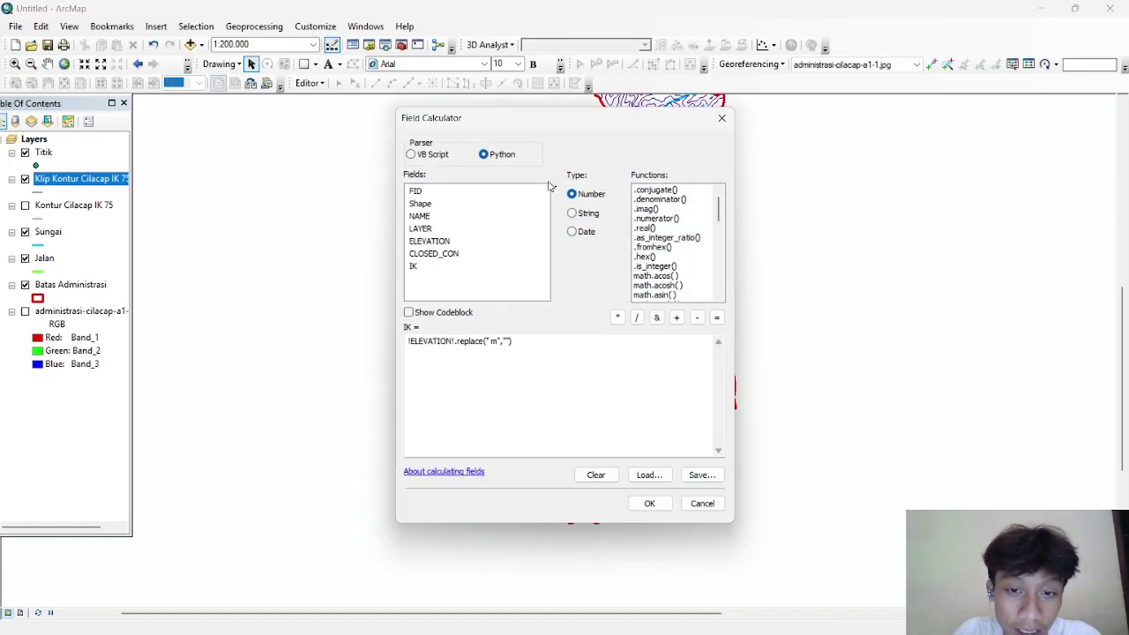
left_click(411, 154)
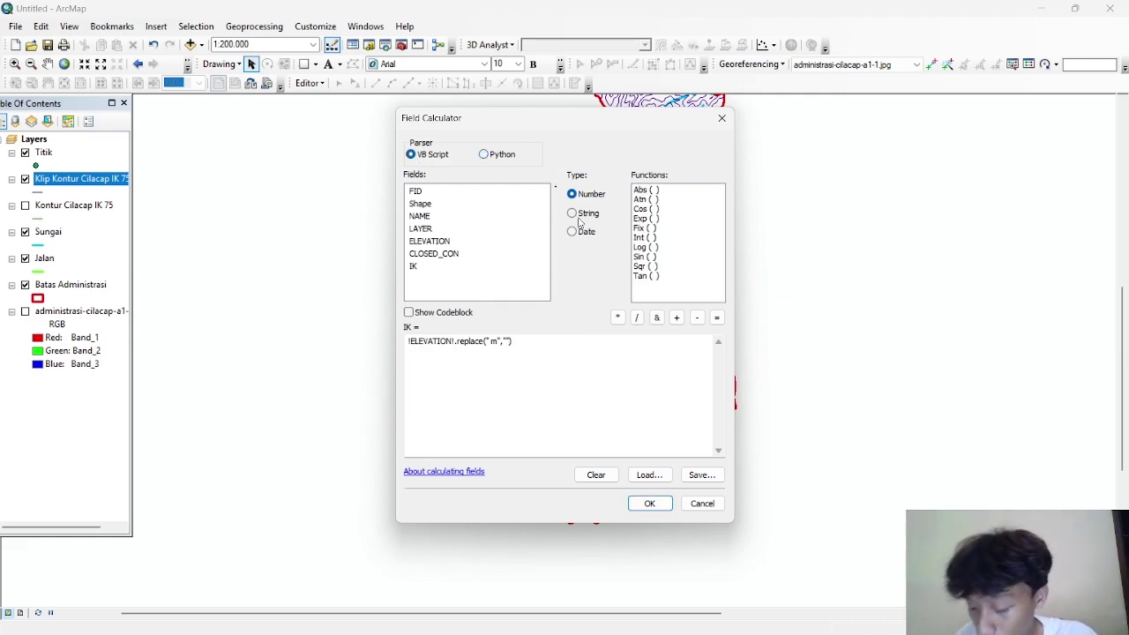
key("ctrl+a")
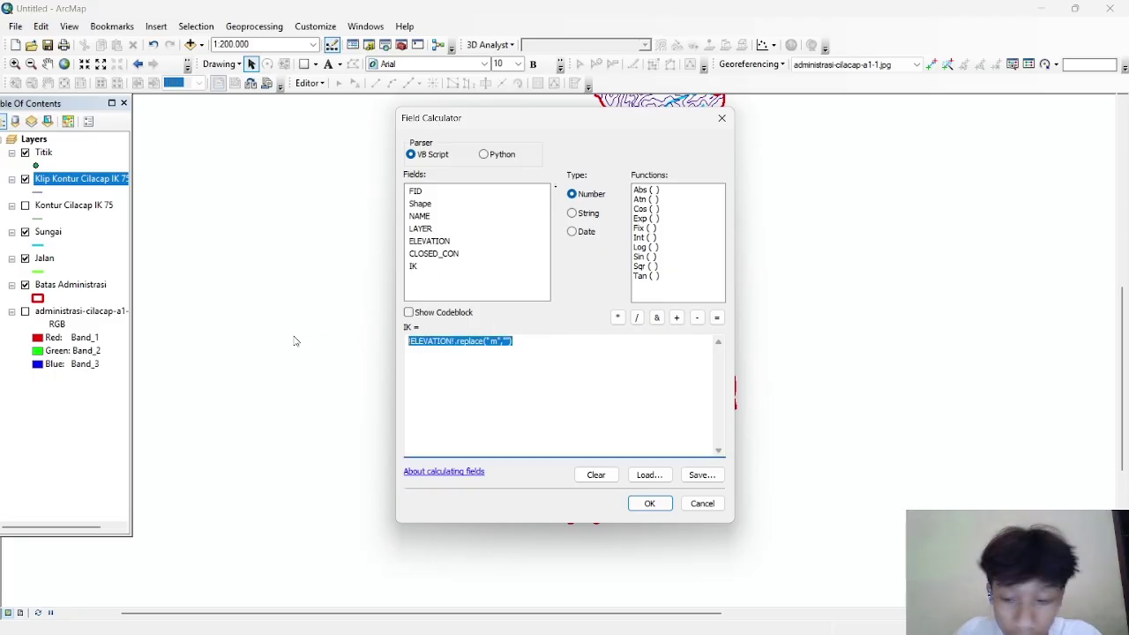
key("BackSpace")
double_click(441, 246)
type("MOD 300 = 0")
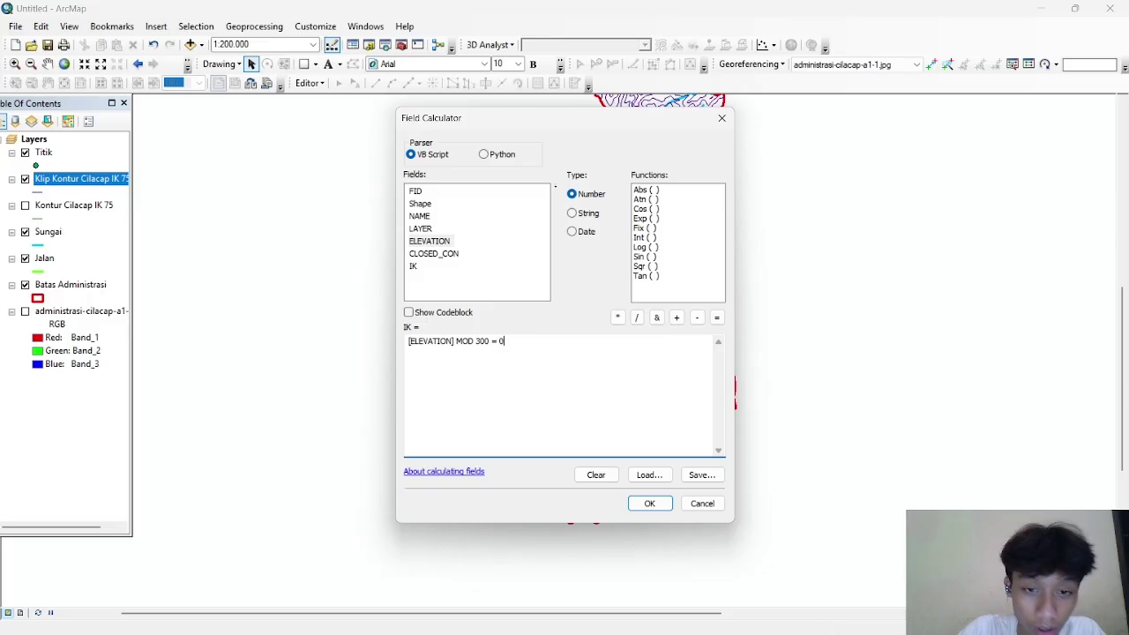
left_click(649, 503)
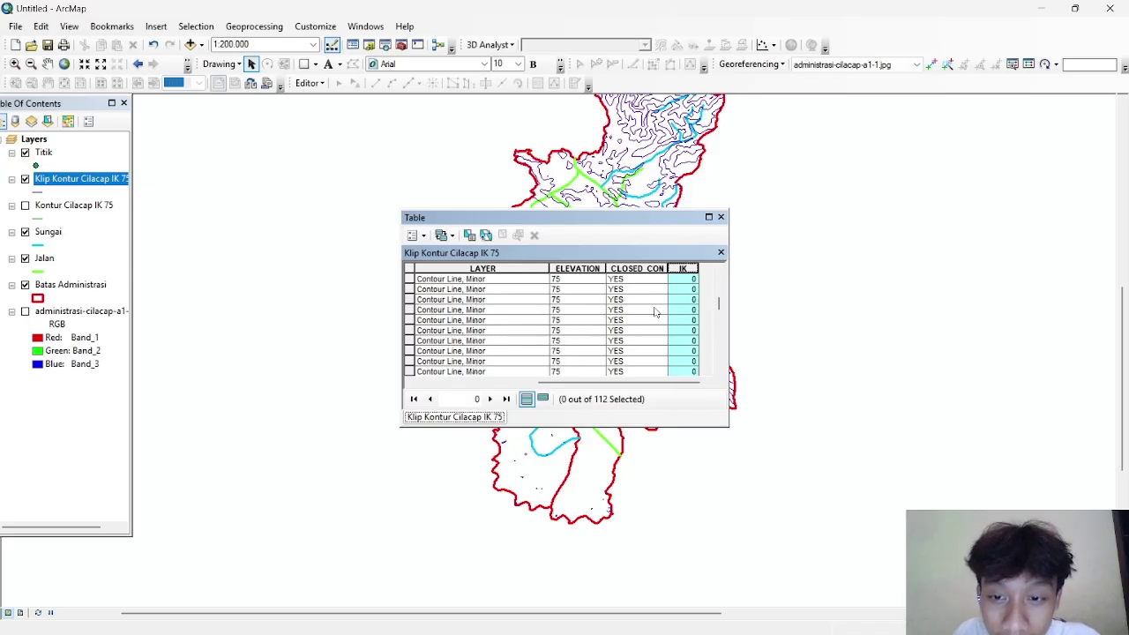
scroll(661, 322, "down", 15)
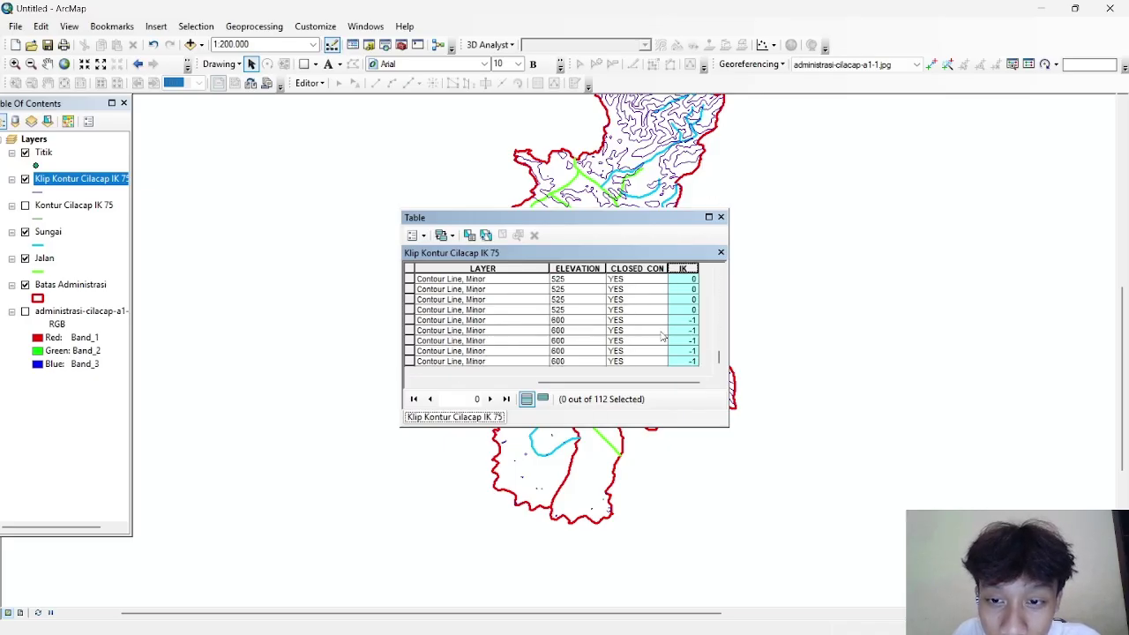
scroll(688, 304, "up", 10)
scroll(688, 304, "up", 5)
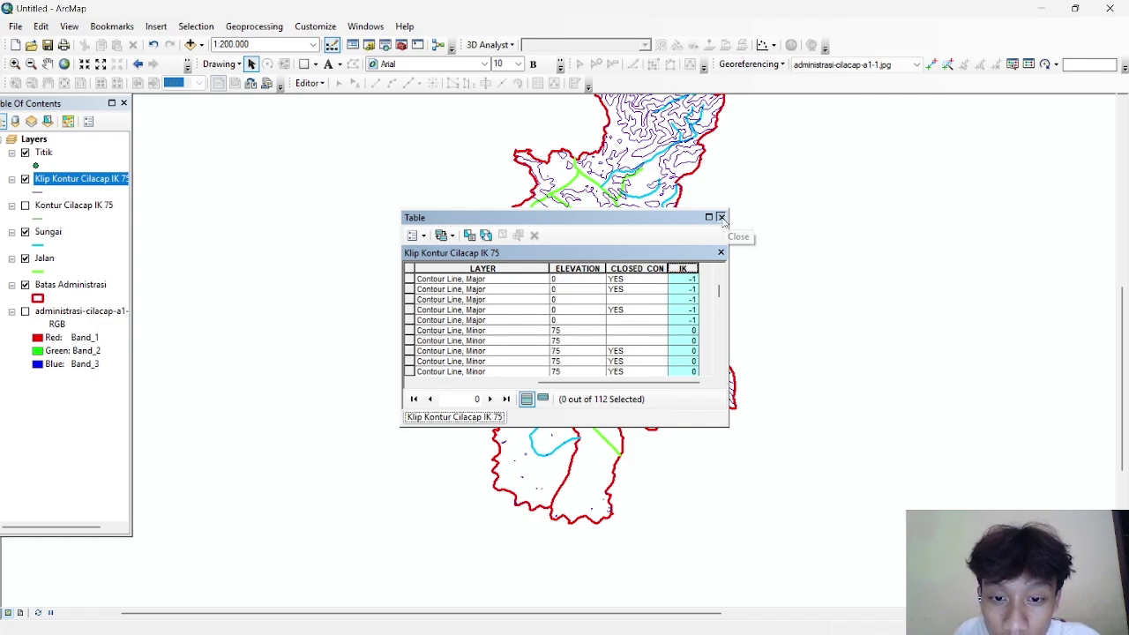
left_click(721, 217)
key("alt+Tab")
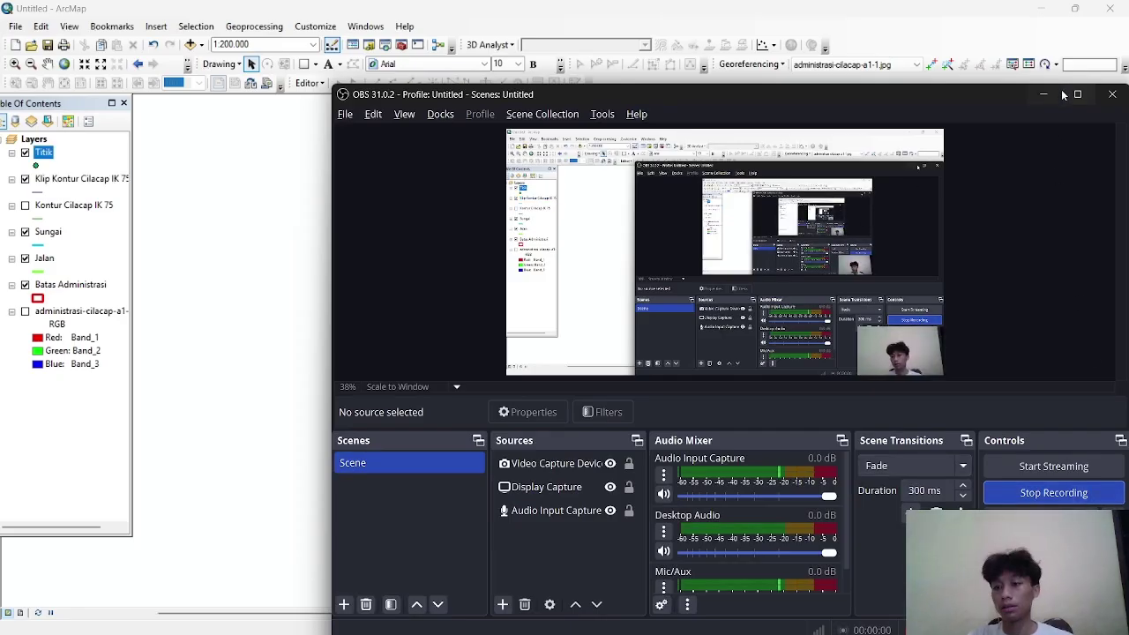
left_click(1044, 96)
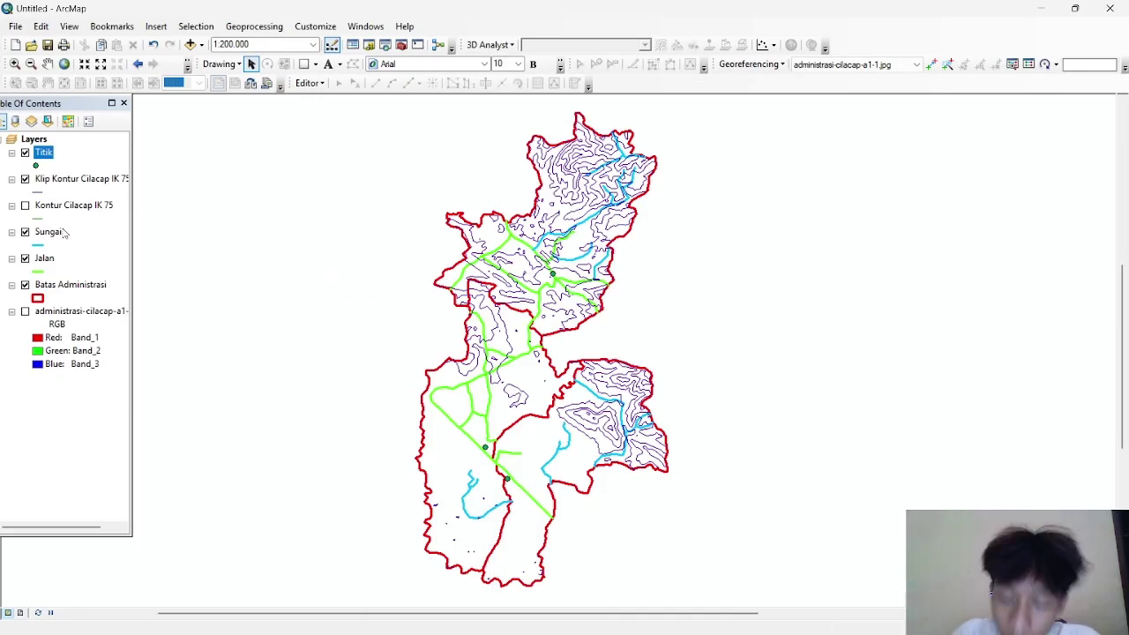
Step: Open the attribute table of the Batas Administrasi layer
left_click(62, 284)
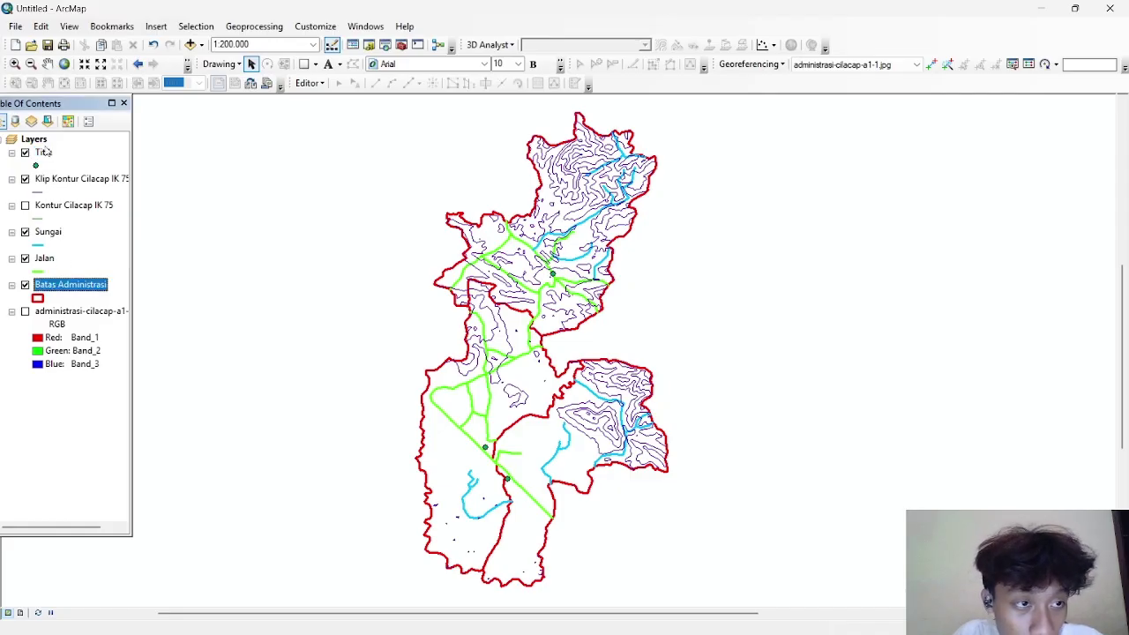
right_click(72, 291)
left_click(181, 322)
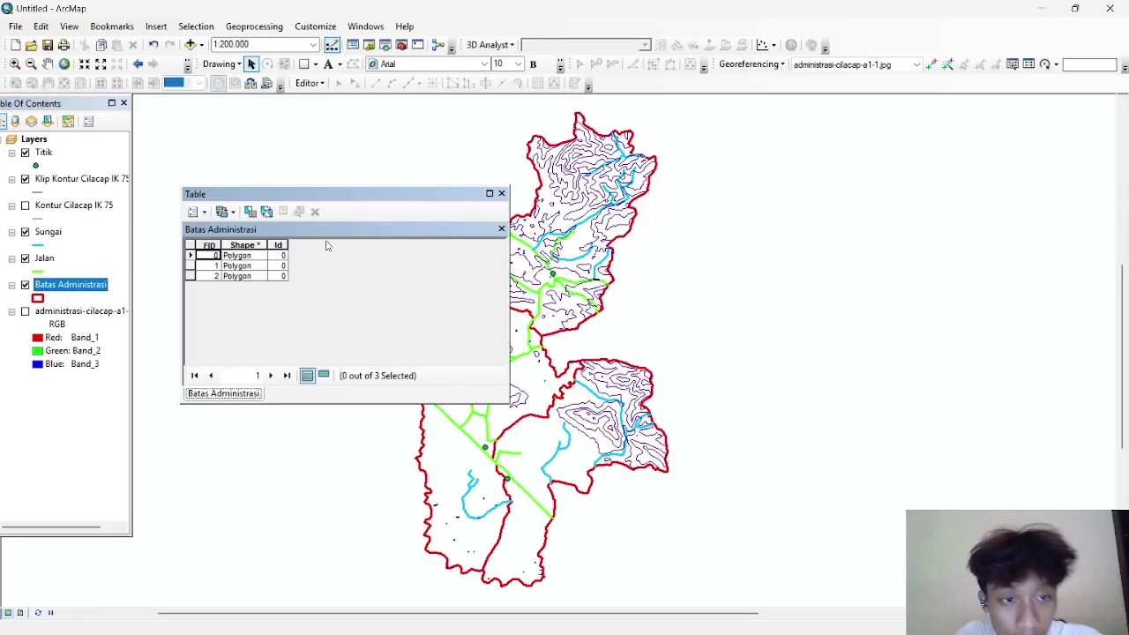
Step: Add a Text field named Penggunaan Lahan to the table, accept the shortened name Penggunaan, and select the new column
left_click(197, 212)
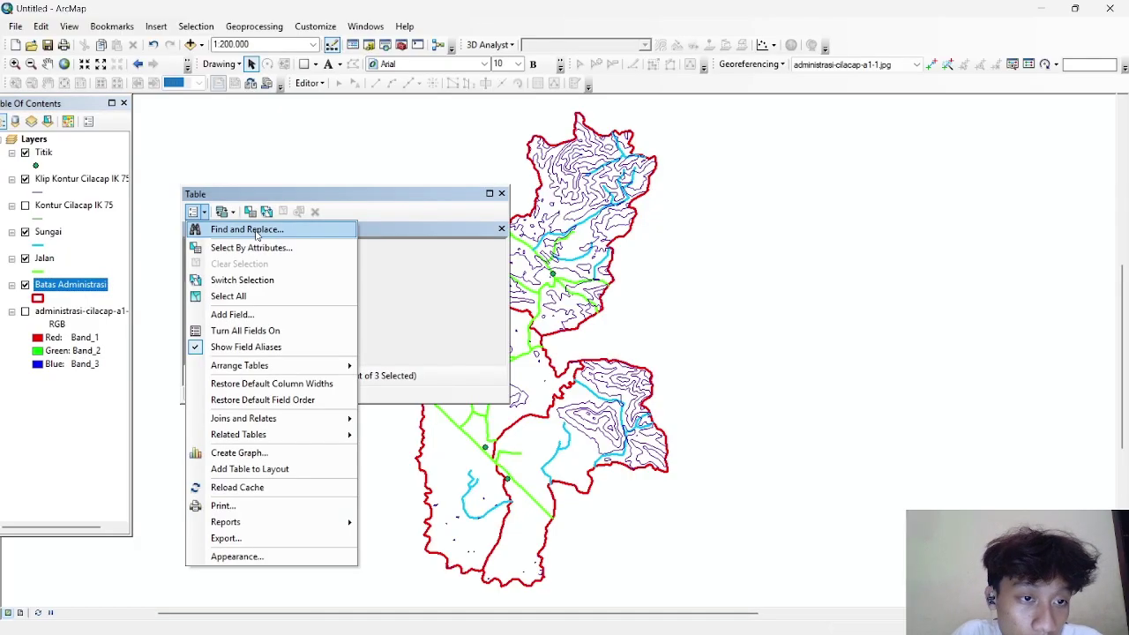
left_click(278, 315)
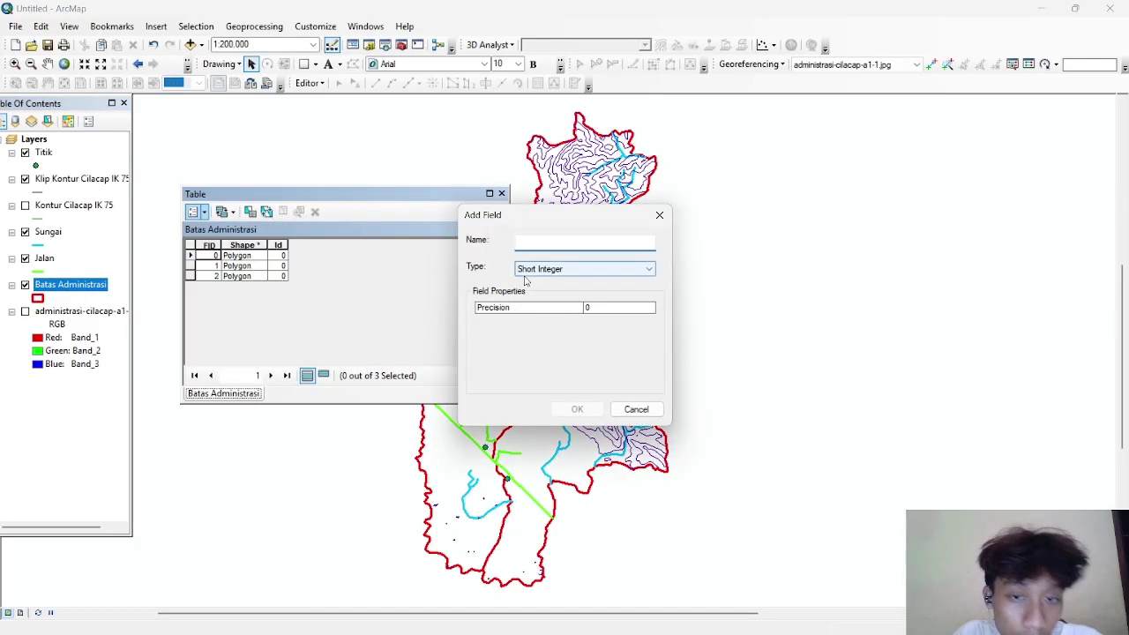
type("Penggunaan Lahan")
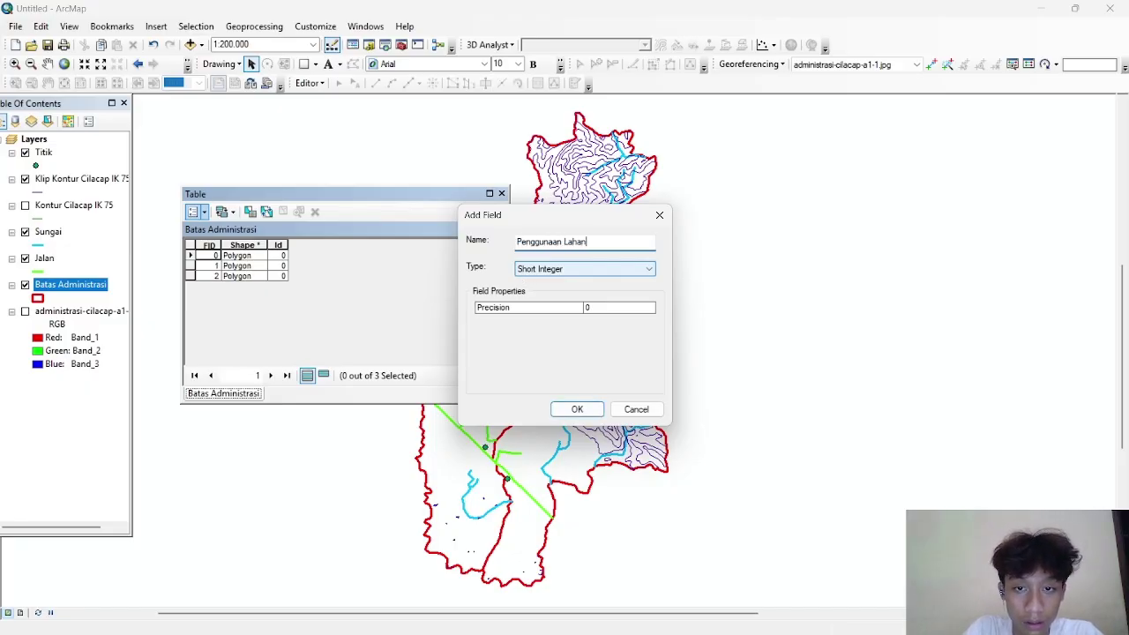
left_click(563, 272)
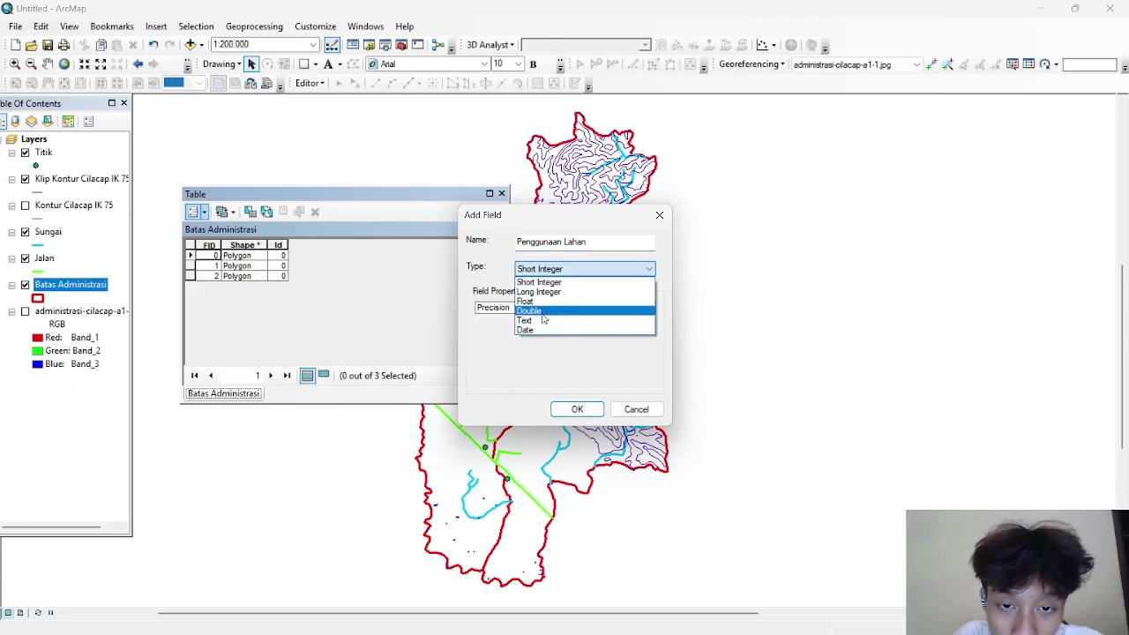
left_click(543, 321)
left_click(574, 409)
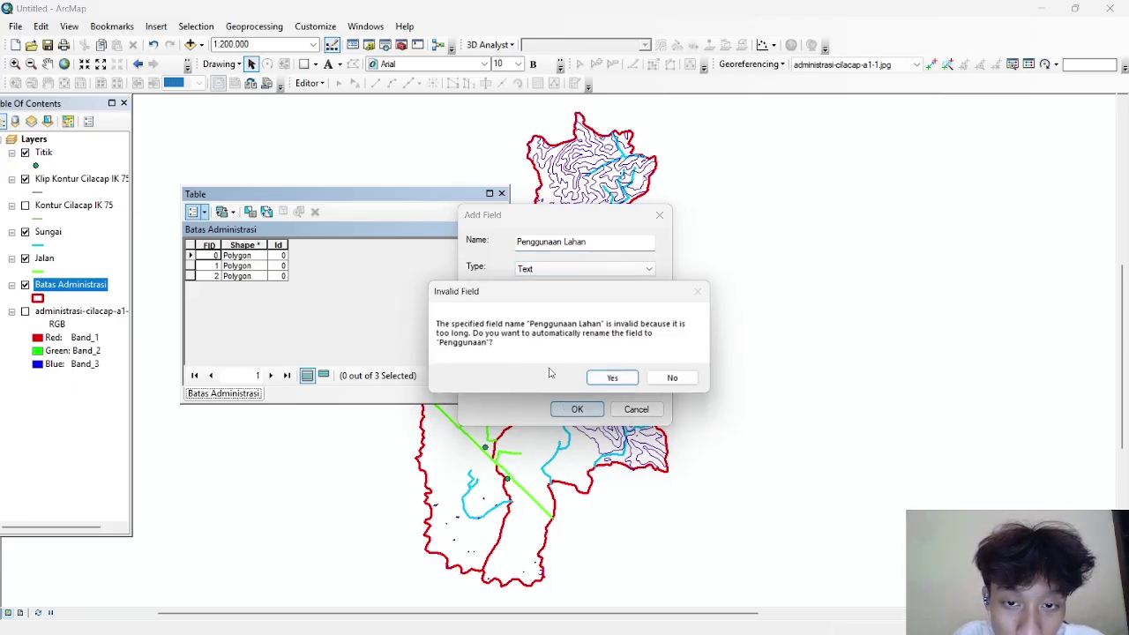
left_click(618, 378)
left_click(436, 245)
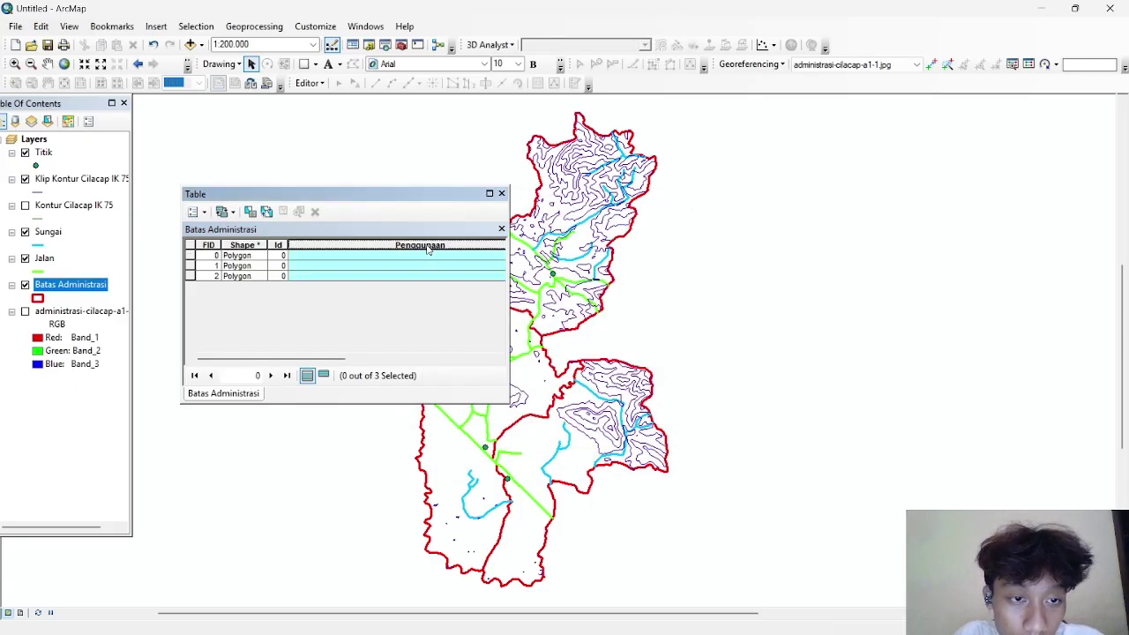
Step: Start an editing session on the Batas Administrasi layer, continuing past the spatial reference warnings
left_click_drag(329, 359, 354, 346)
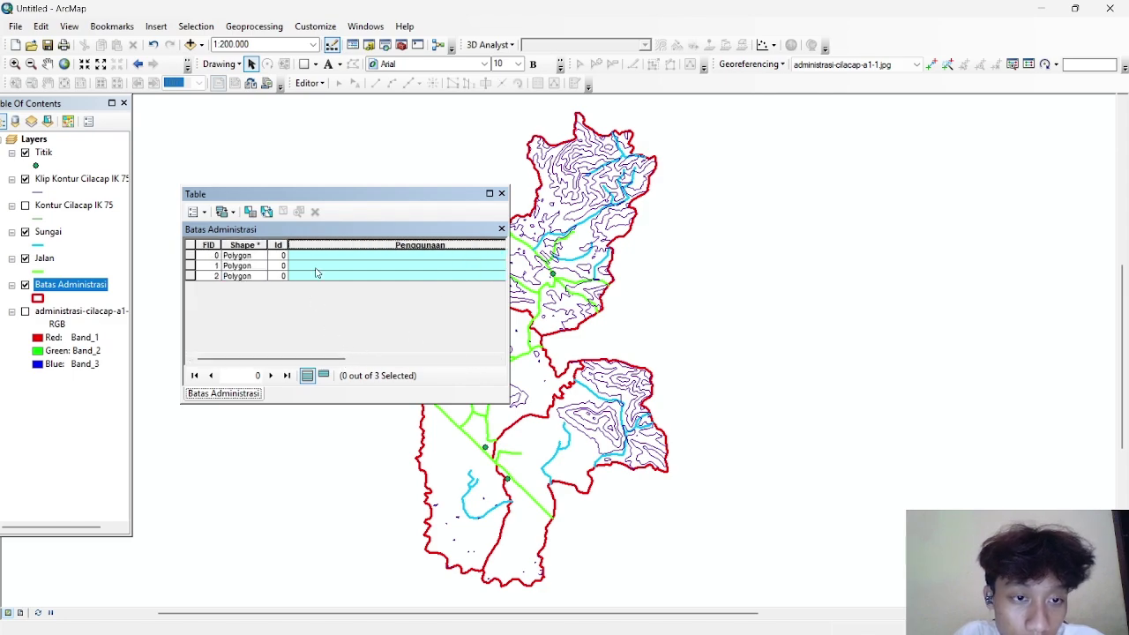
right_click(79, 285)
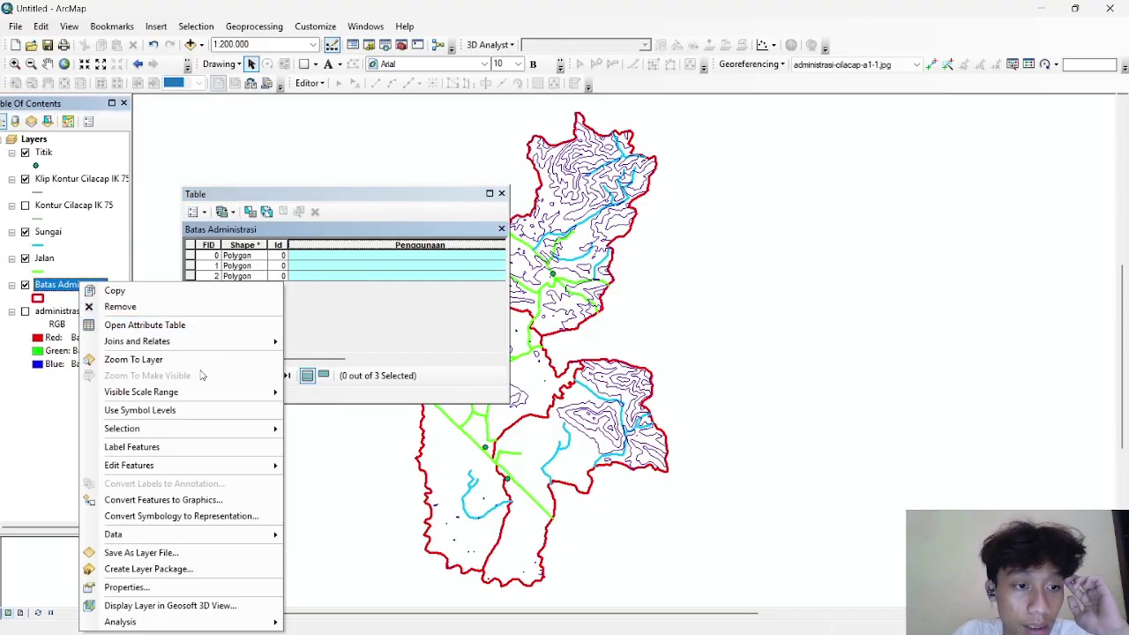
mouse_move(182, 466)
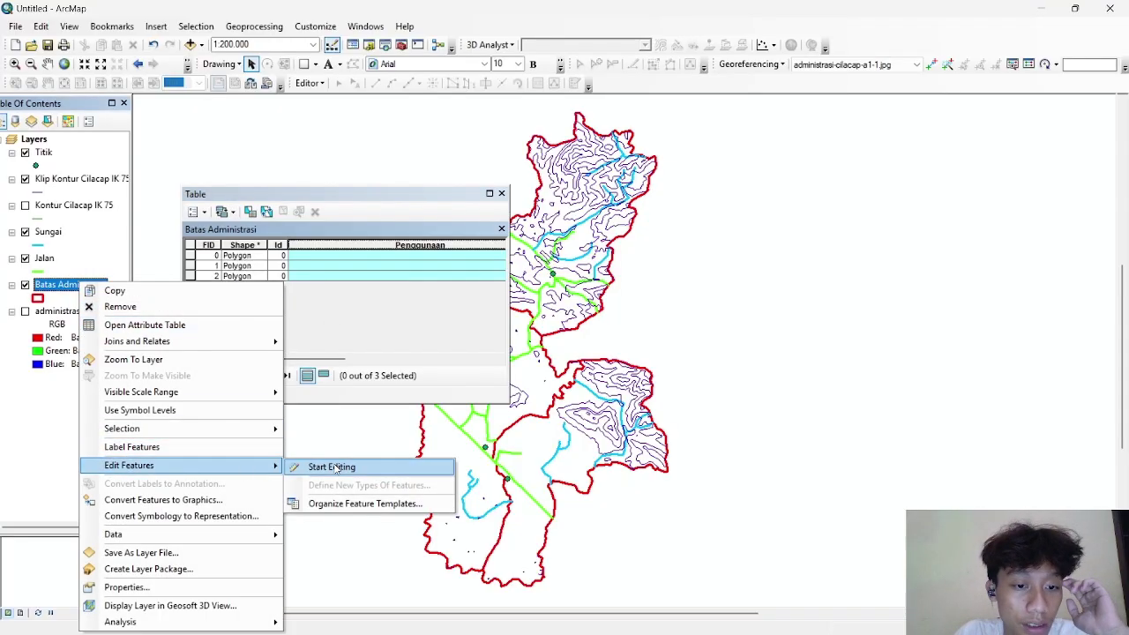
left_click(336, 468)
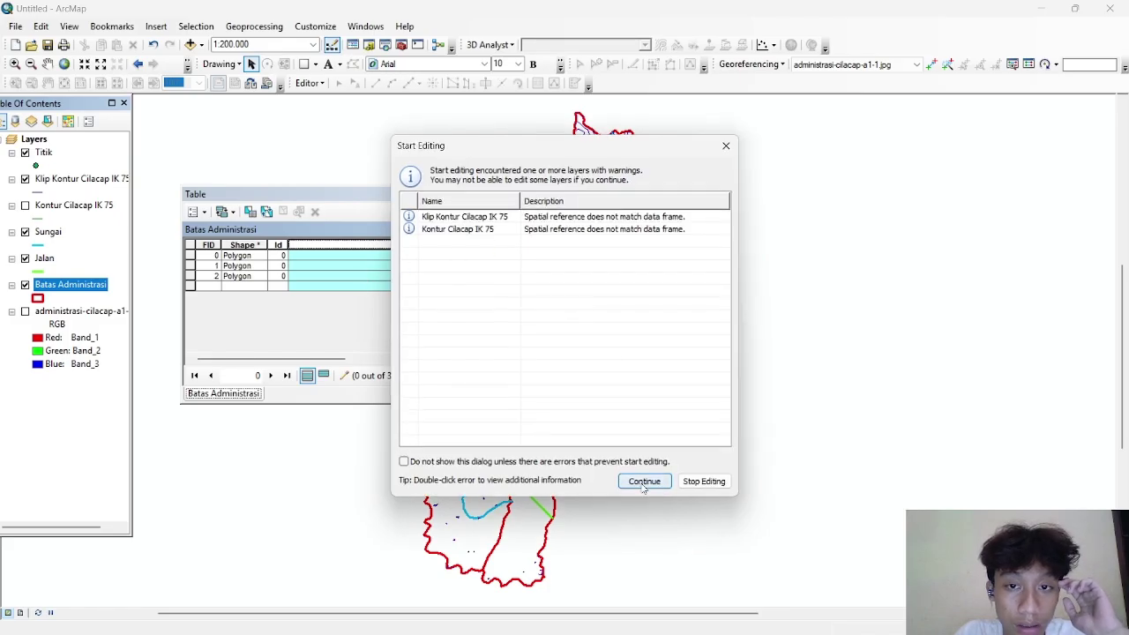
left_click(643, 481)
Step: Fill the Penggunaan field of the three polygons with Sawah, Ladang and Pemukiman, in row order
left_click(332, 257)
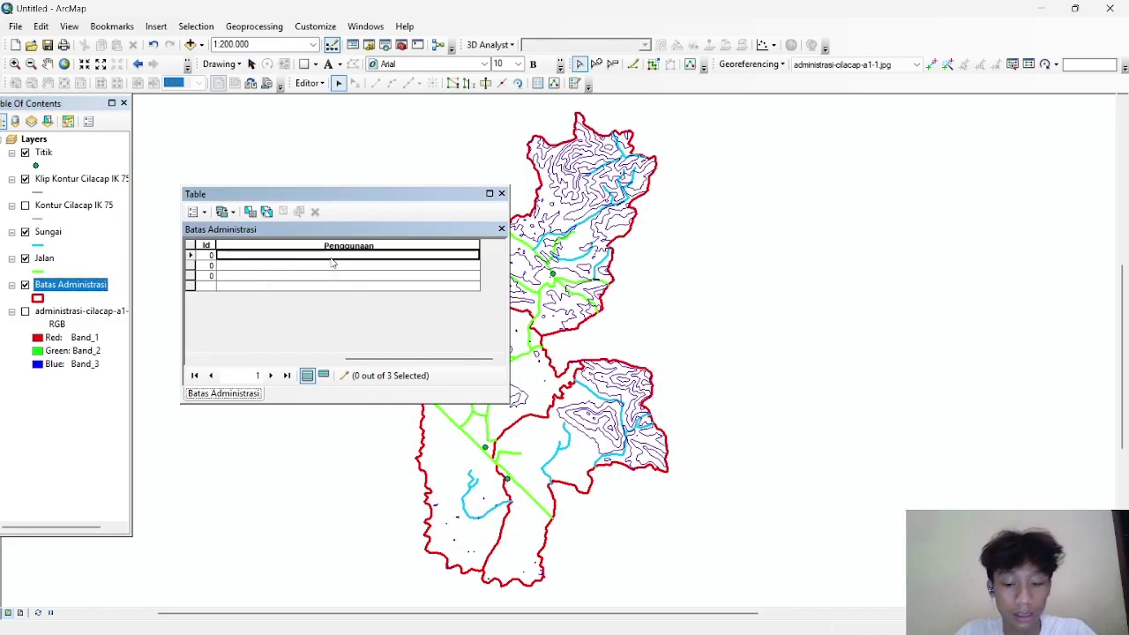
type("Sawah")
left_click(321, 266)
type("Ladang")
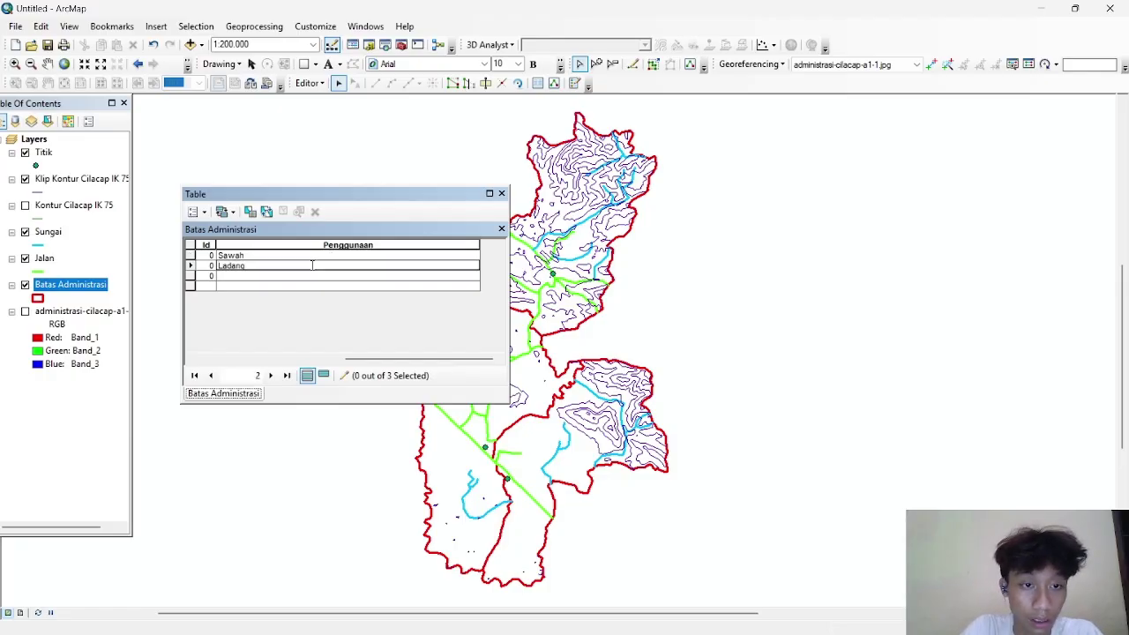
left_click(291, 277)
type("Pemukiman")
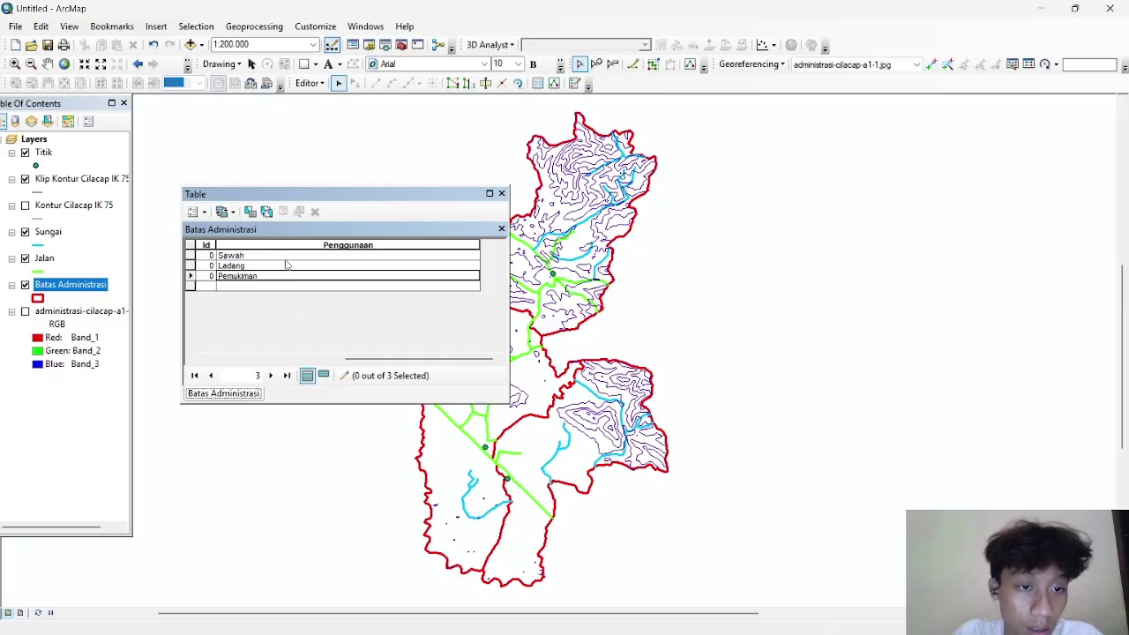
Step: Close the Batas Administrasi table, reopen it to check the Penggunaan entries, and close it again
left_click(192, 212)
left_click(489, 198)
left_click(501, 193)
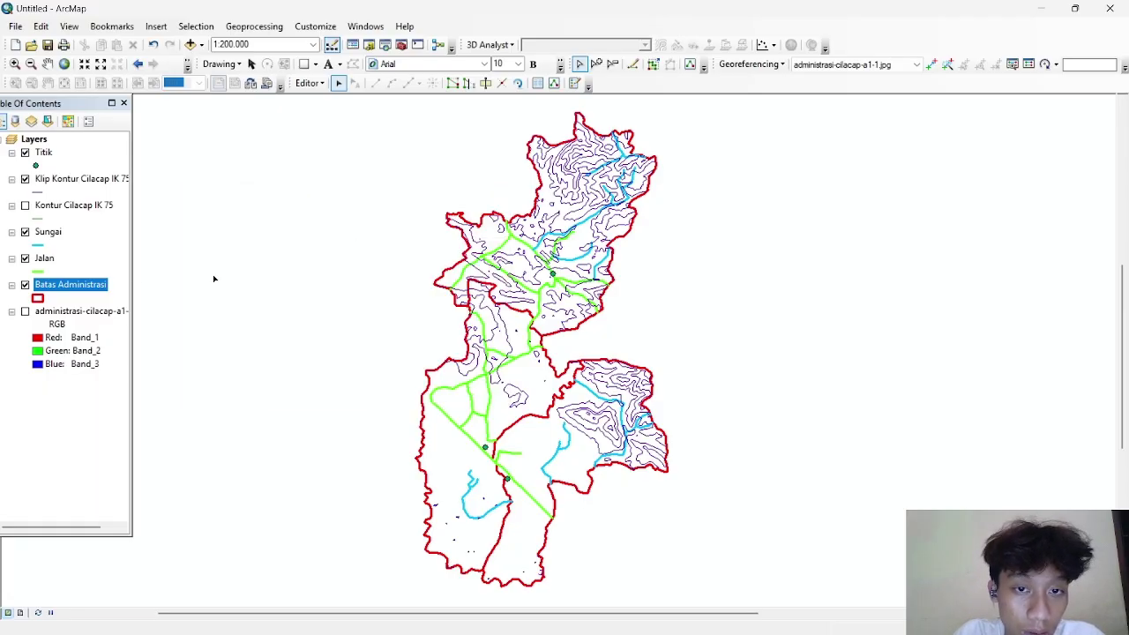
right_click(81, 285)
left_click(178, 326)
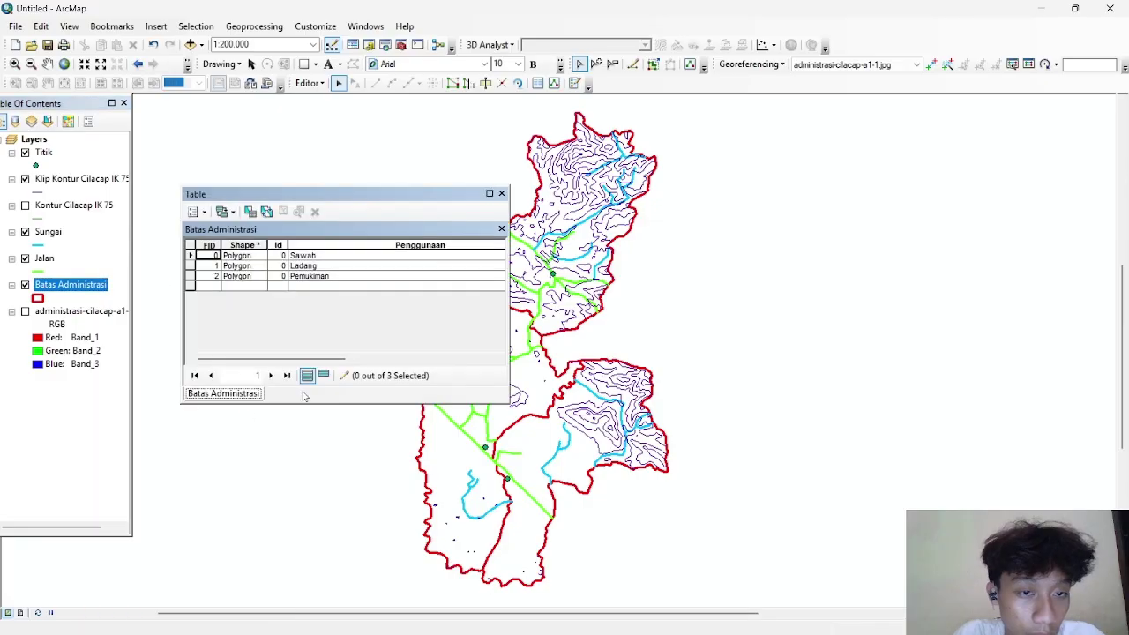
left_click(501, 193)
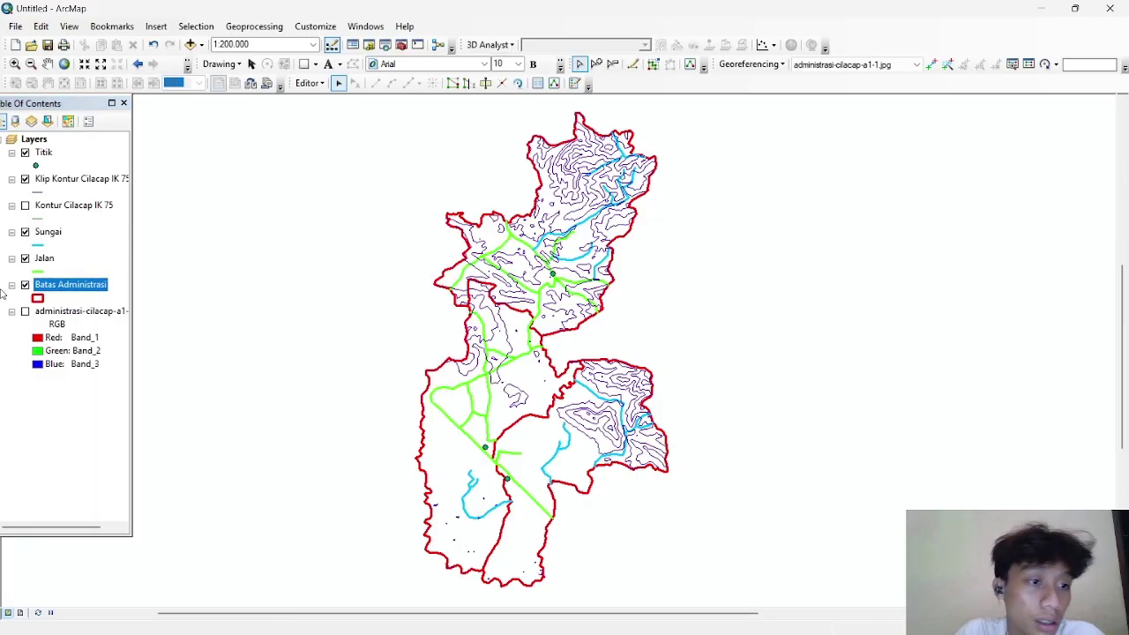
Step: Open the attribute table of the Jalan layer and end the current editing session so that fields can be added
right_click(50, 258)
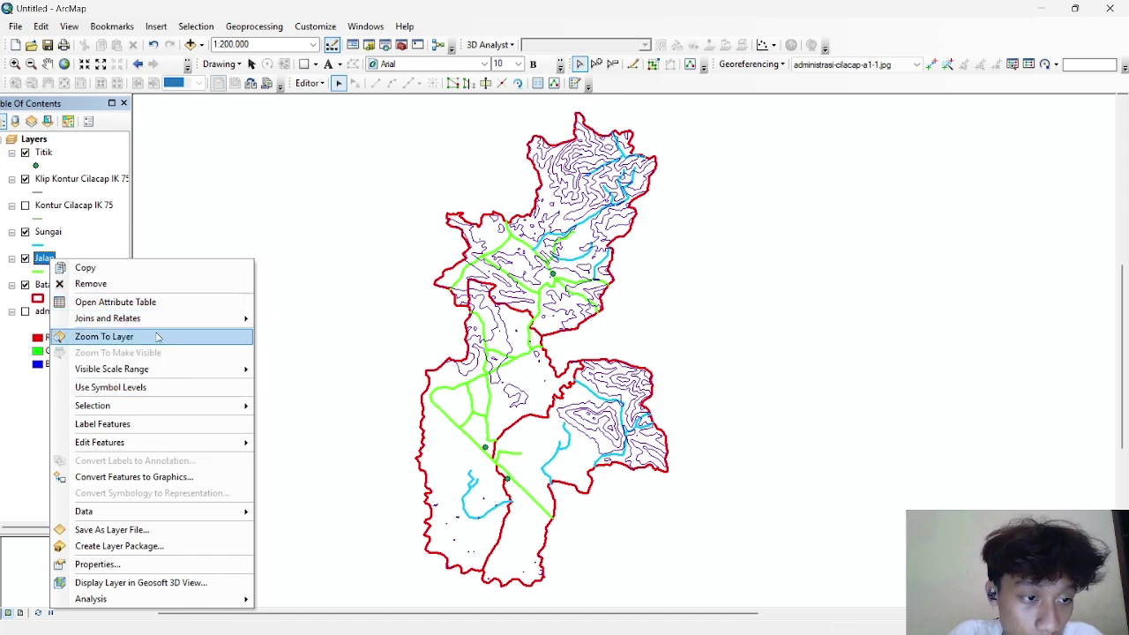
mouse_move(146, 443)
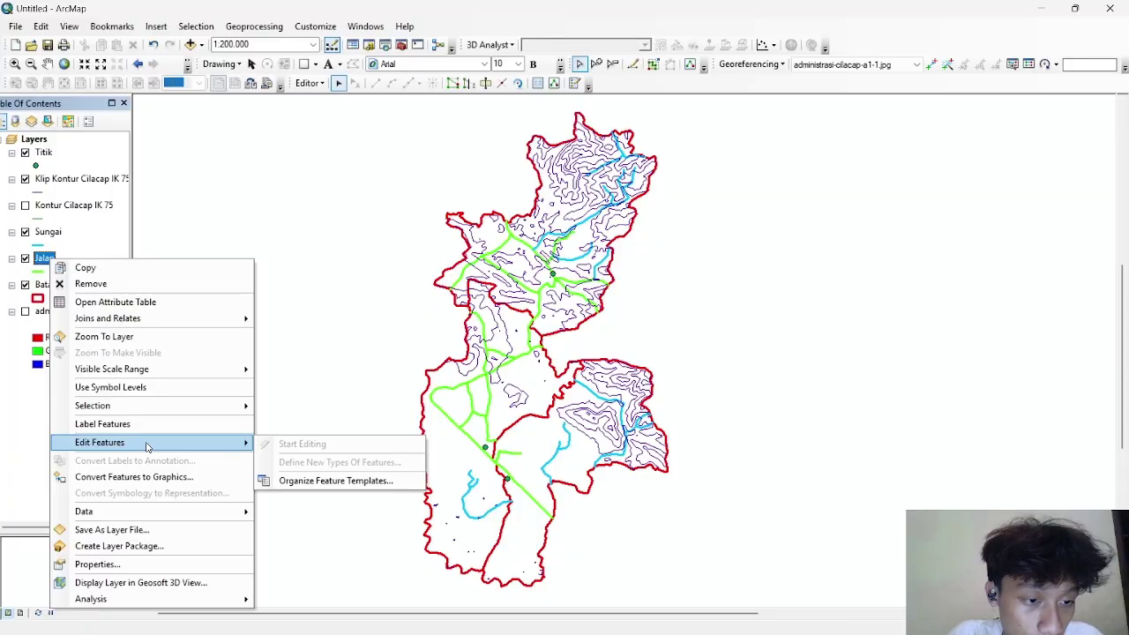
left_click(163, 303)
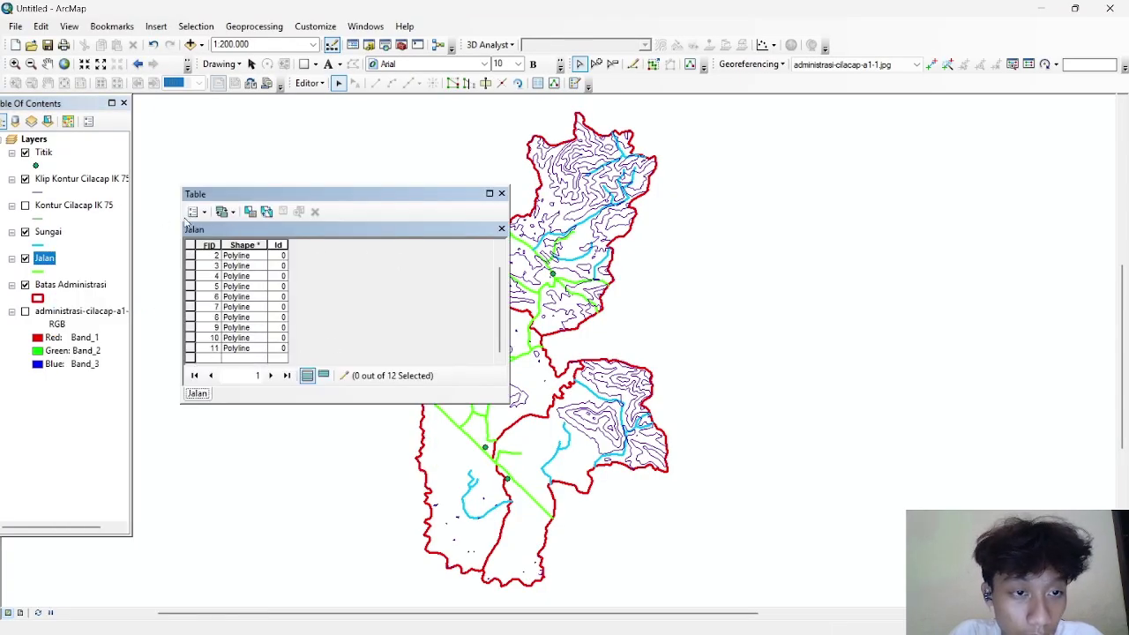
left_click(193, 212)
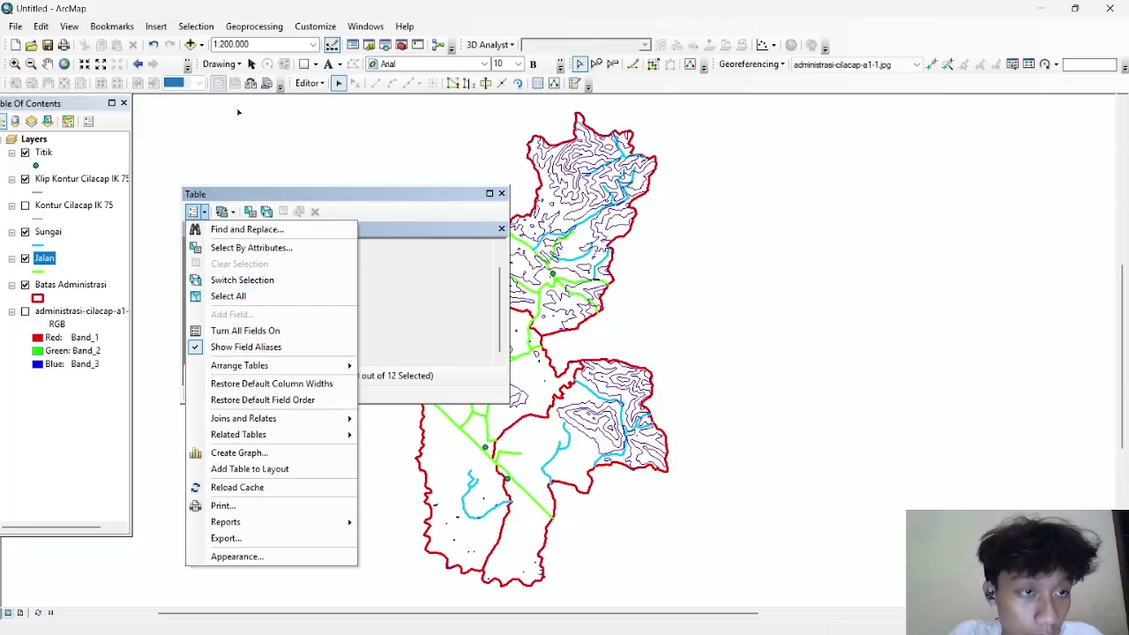
key("Escape")
left_click(308, 83)
left_click(340, 115)
left_click(511, 371)
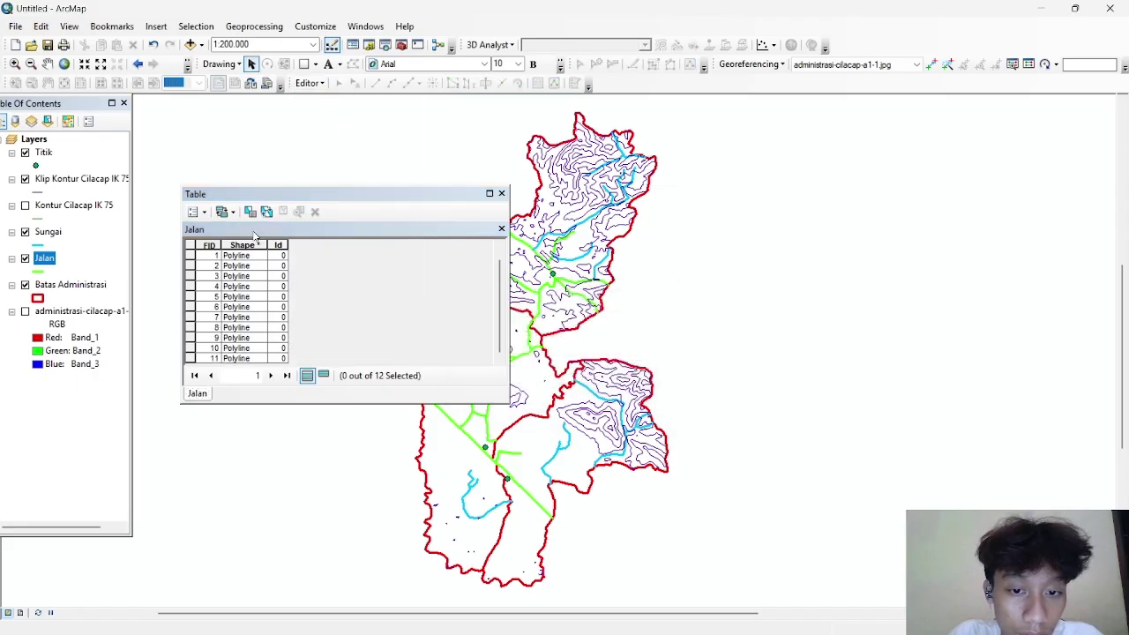
Step: Add a Text field named Keterangan to the Jalan table
left_click(194, 212)
left_click(230, 314)
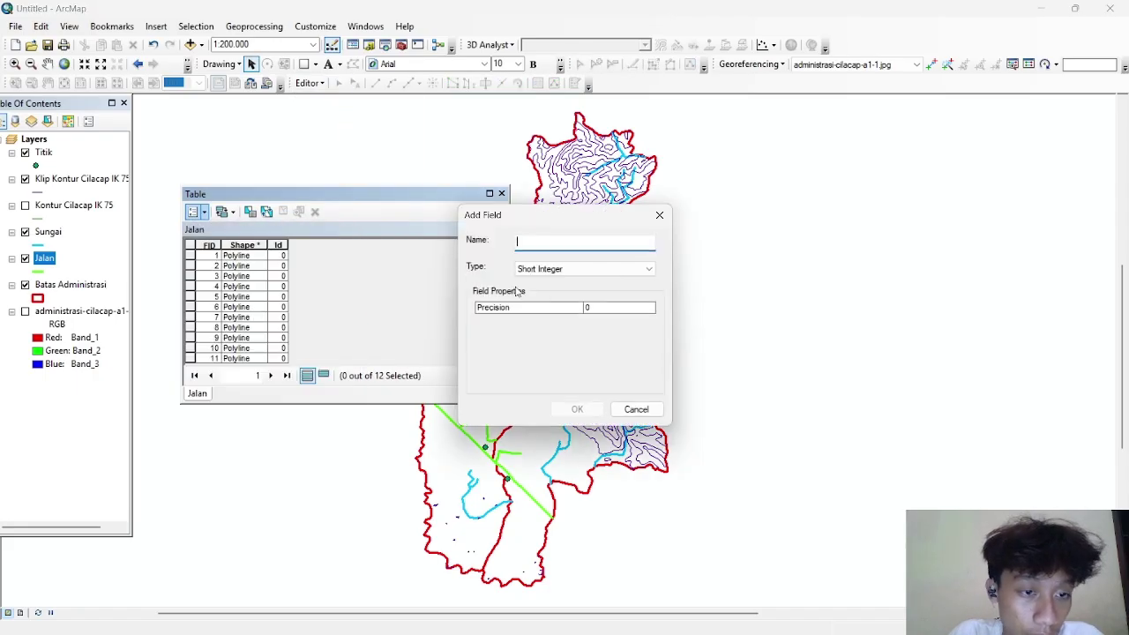
type("Keterangan")
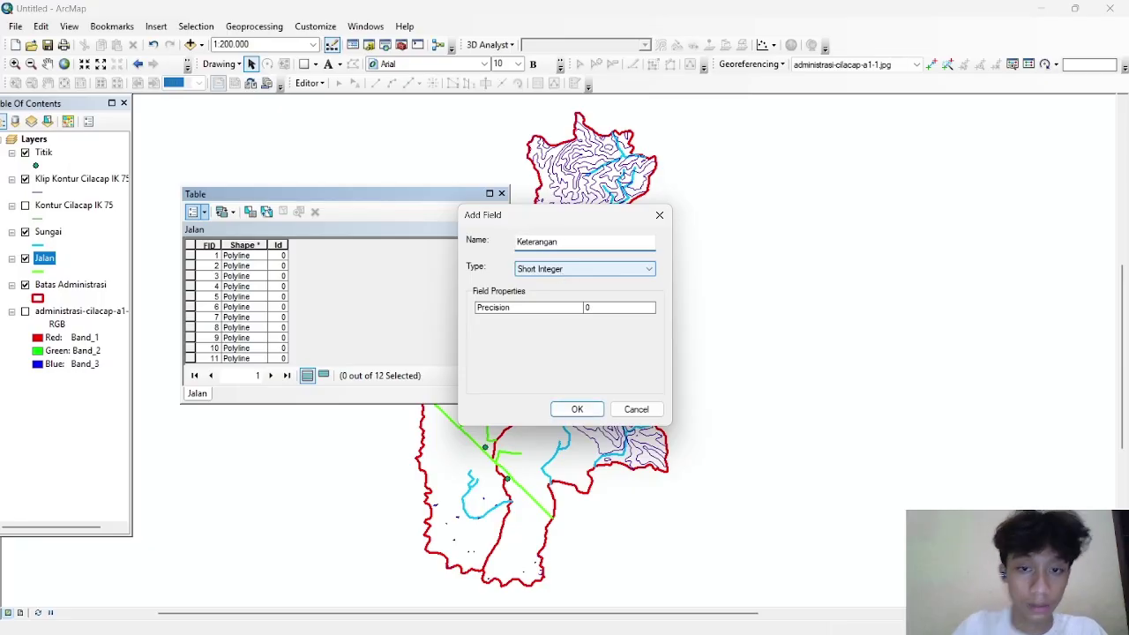
left_click(606, 269)
left_click(554, 327)
left_click(575, 409)
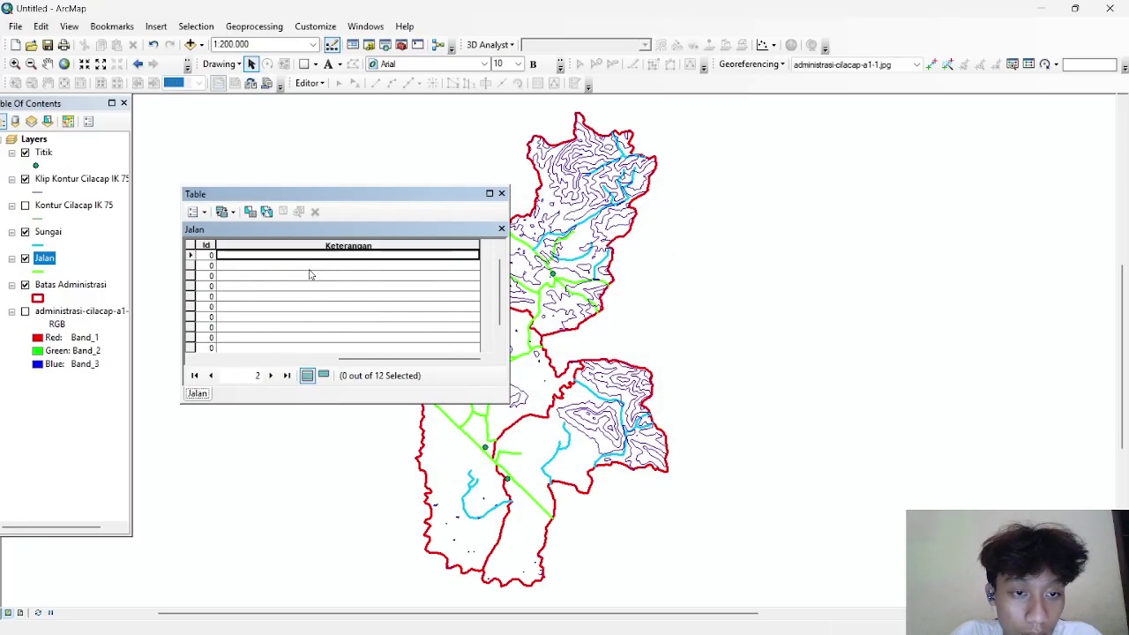
Step: Start editing the Jalan layer, continuing past the warnings, and select the Keterangan cell of the second record
right_click(47, 261)
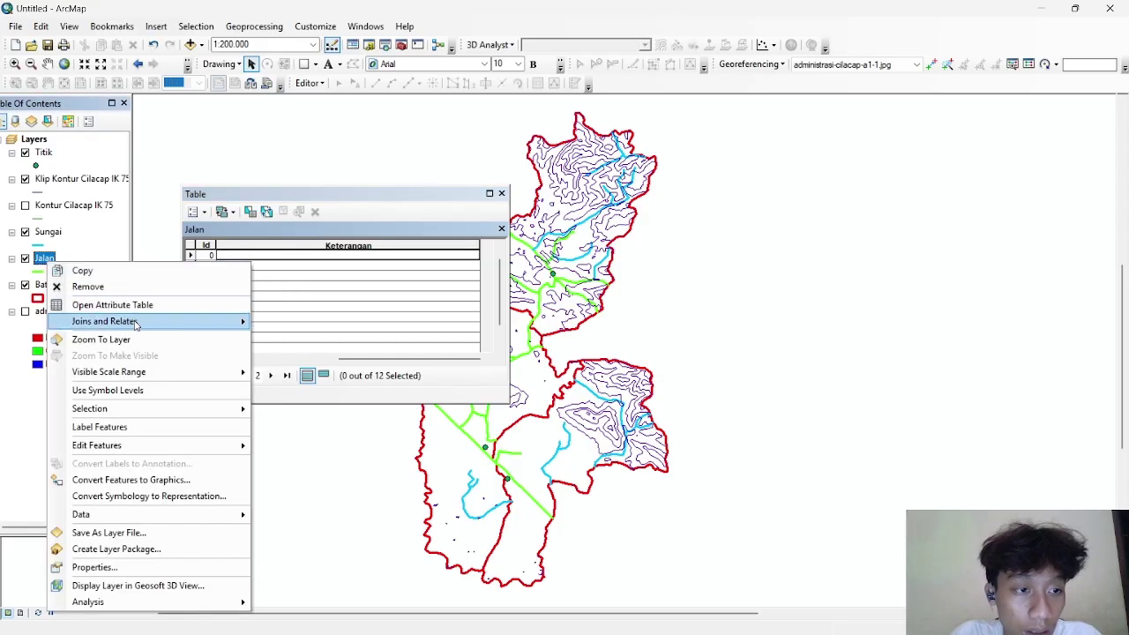
mouse_move(168, 446)
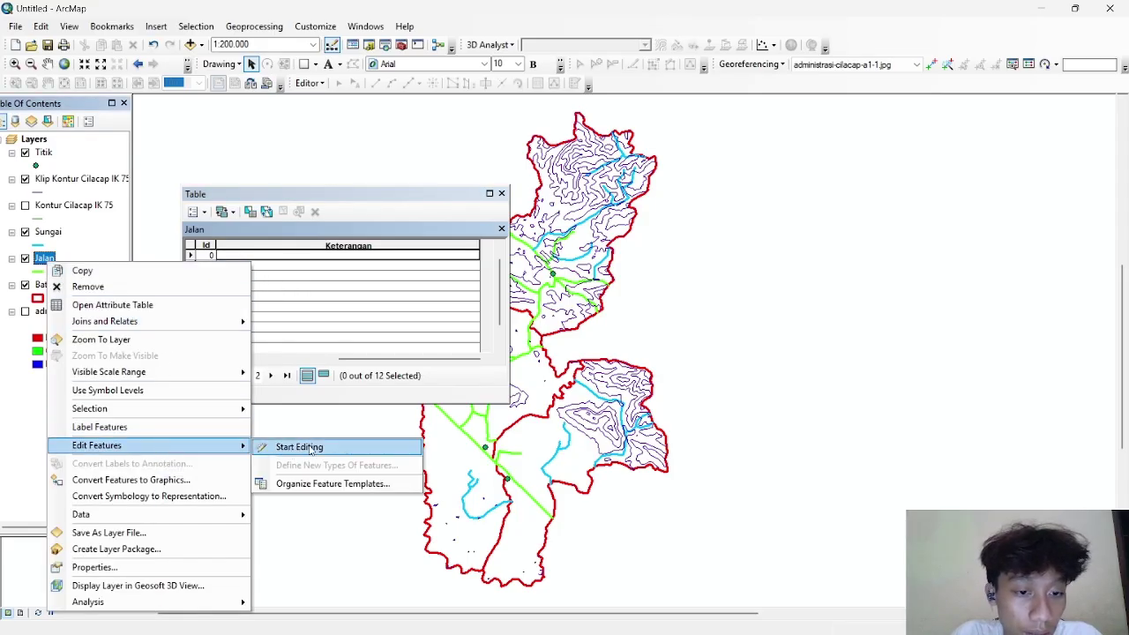
left_click(287, 446)
left_click(643, 481)
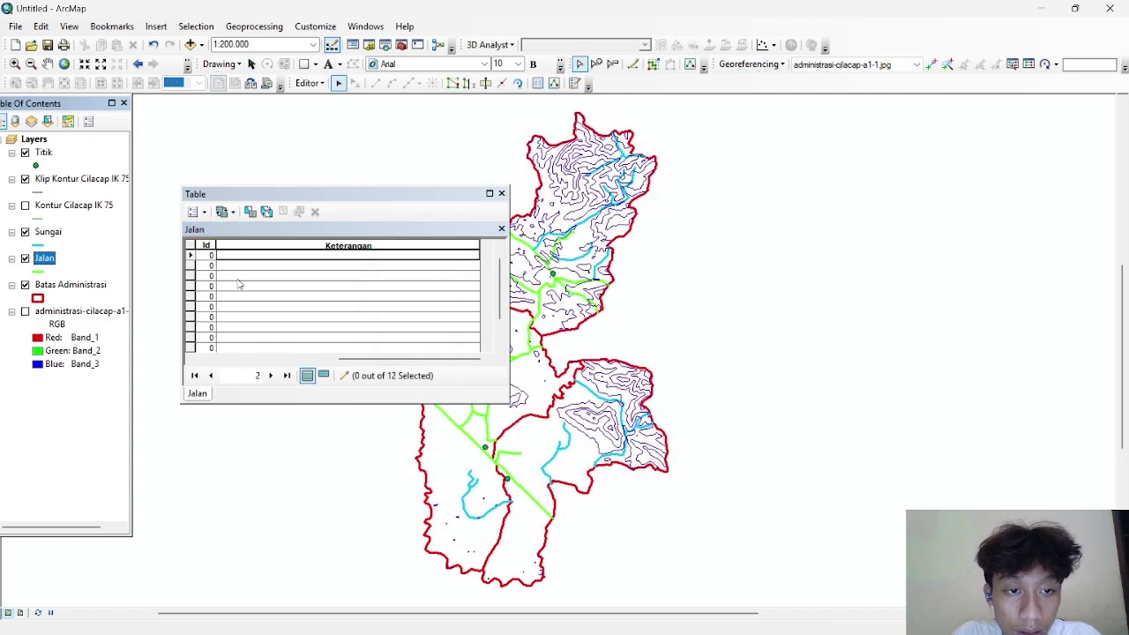
left_click(252, 260)
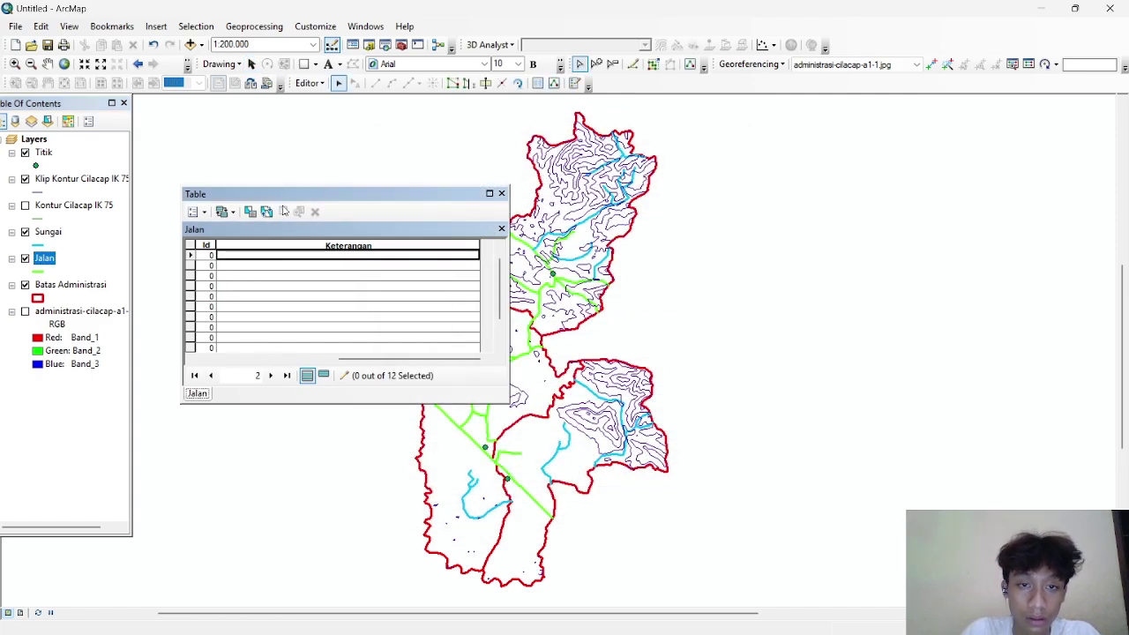
Step: Move the table clear of the map and highlight the second and third Jalan records in turn to identify their roads
left_click_drag(323, 196, 218, 145)
left_click(166, 257)
left_click(181, 287)
left_click(177, 244)
left_click(99, 203)
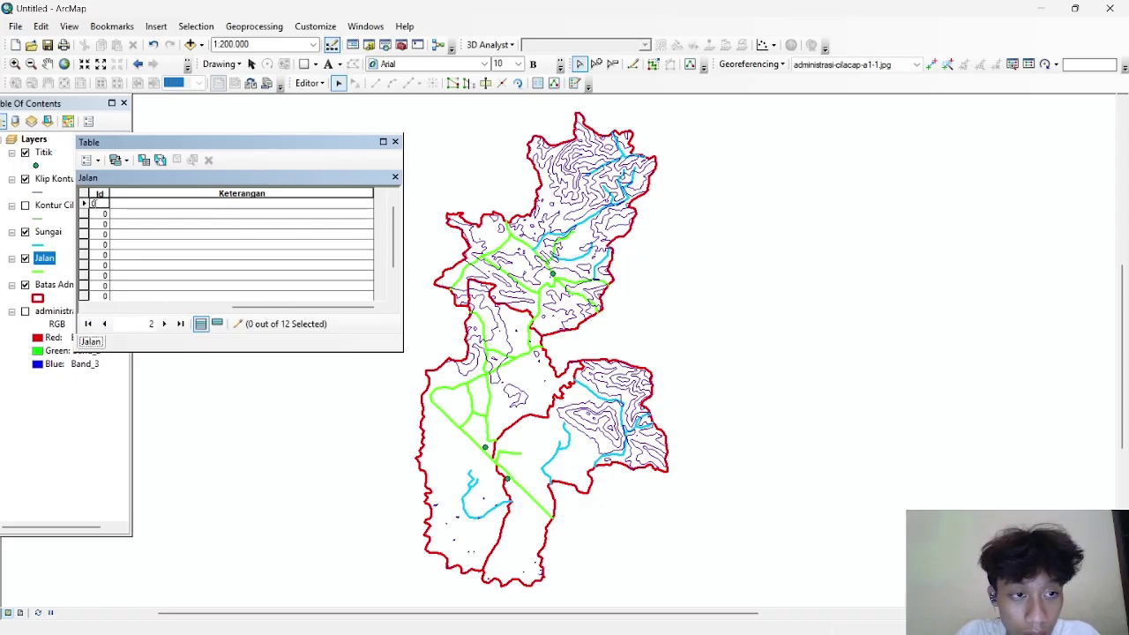
left_click(84, 204)
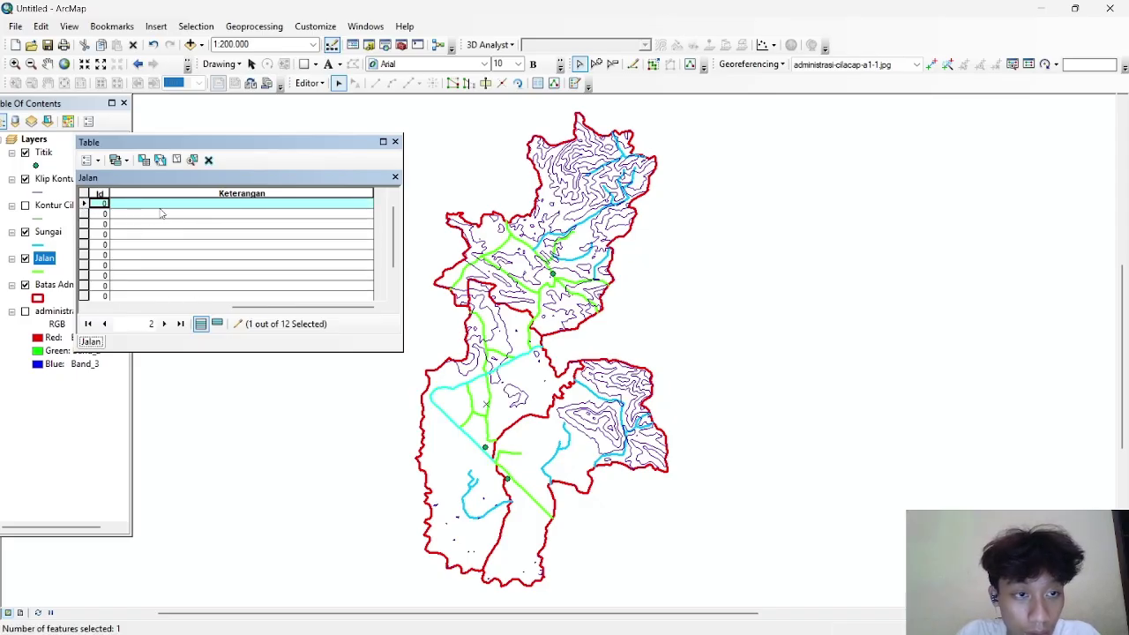
left_click(86, 215)
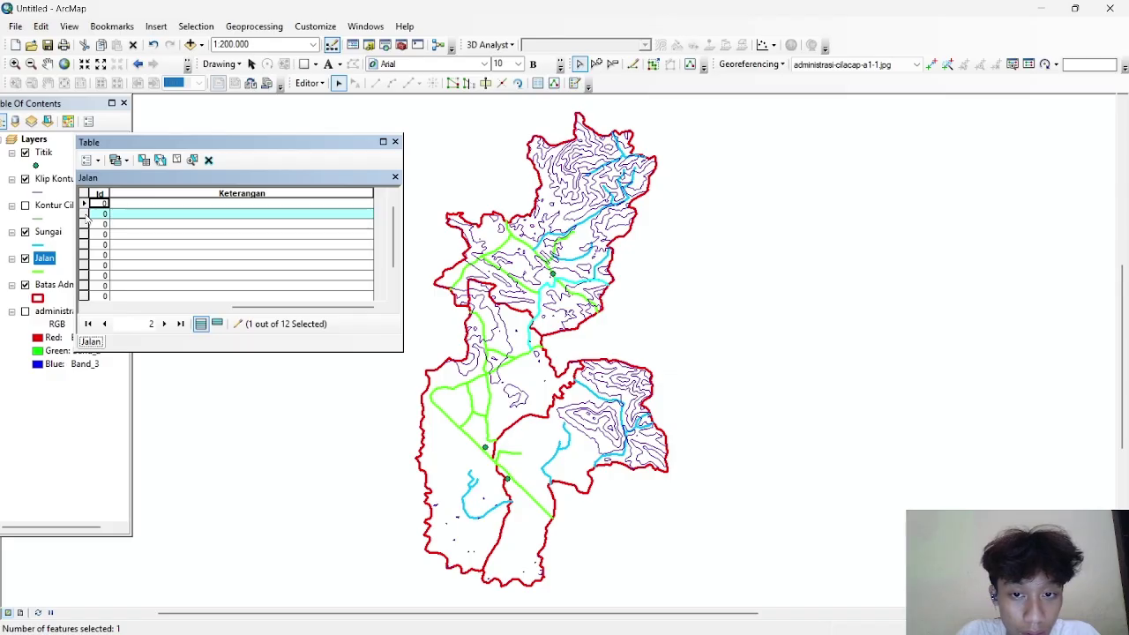
Step: Enter Jalan Kolektor as the Keterangan of the second Jalan record and Jalan Arteri for the third
left_click(150, 205)
type("Jalan Kolektor")
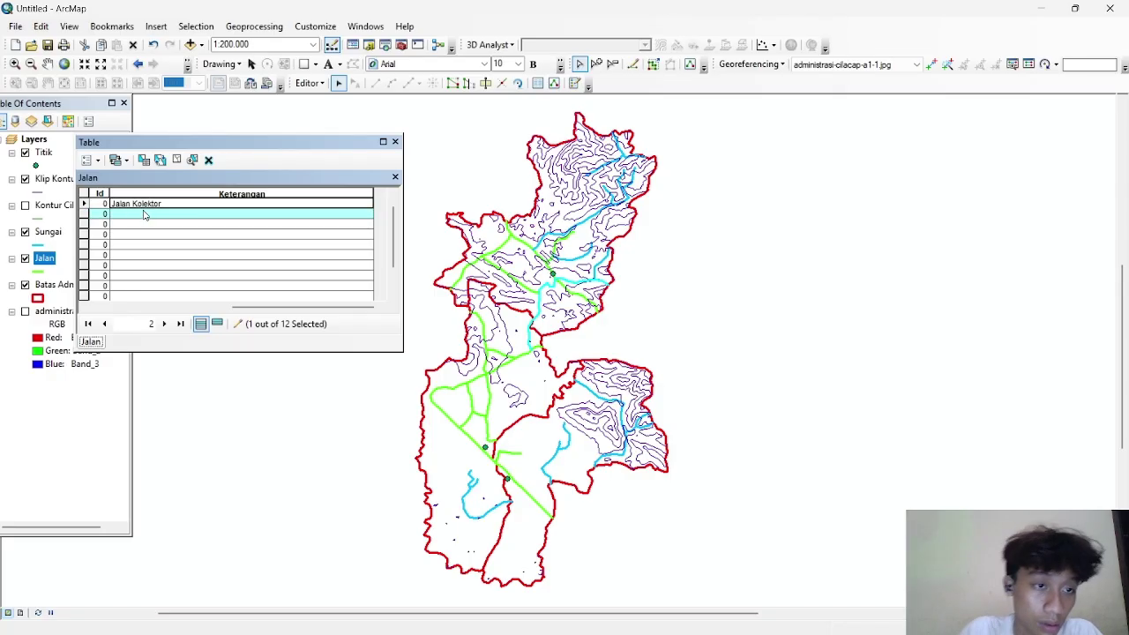
left_click(143, 215)
type("Jalan Arteri")
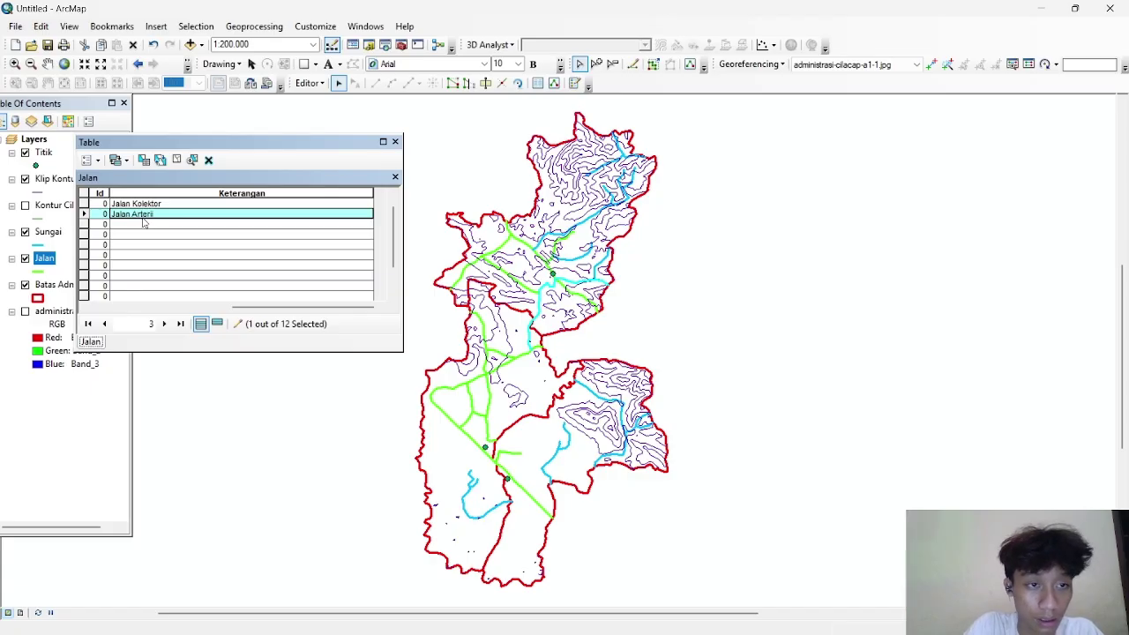
Step: Change the Keterangan of the second Jalan record to Jalan Arteri
left_click(185, 205)
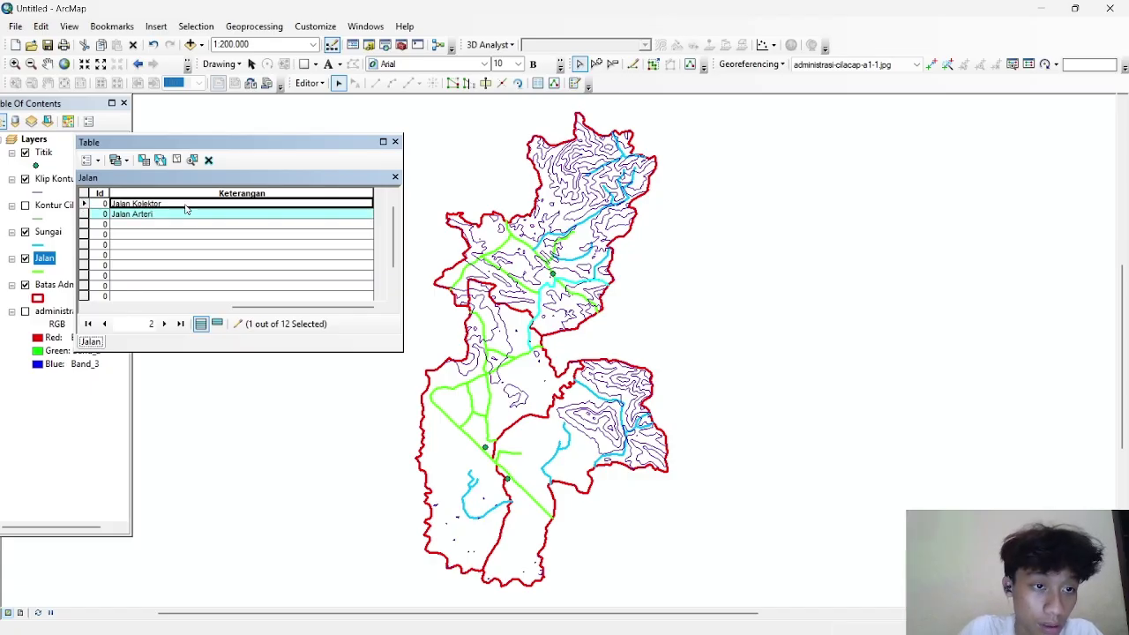
double_click(164, 203)
key("BackSpace")
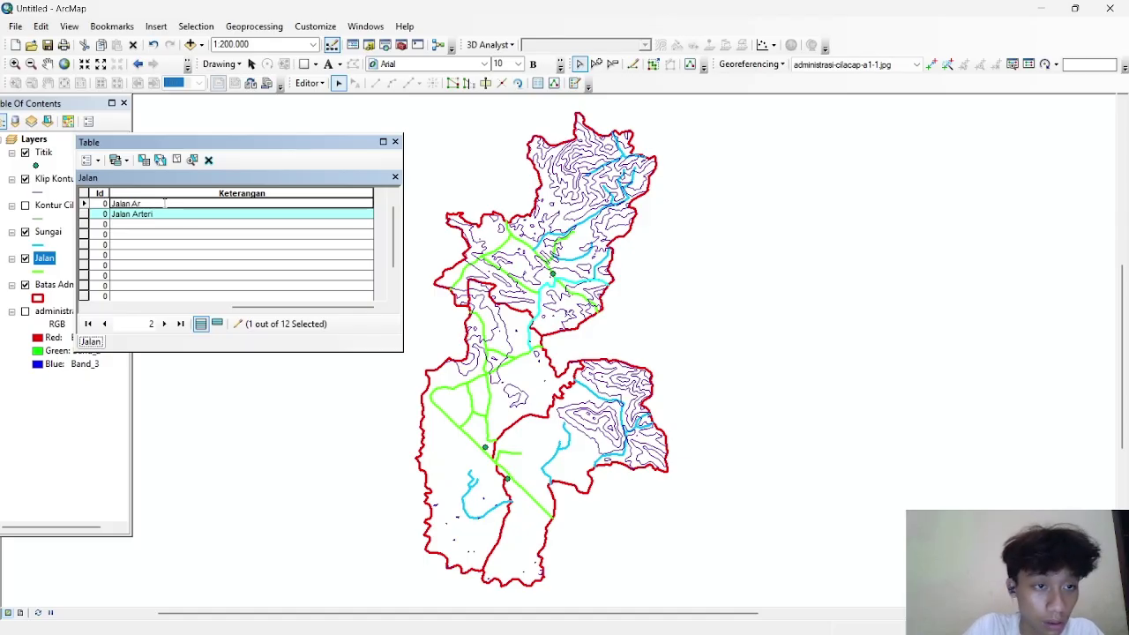
Step: Enter Jalan Arteri as the Keterangan of the fourth through seventh Jalan records
left_click(138, 223)
type("Jalan Arteri")
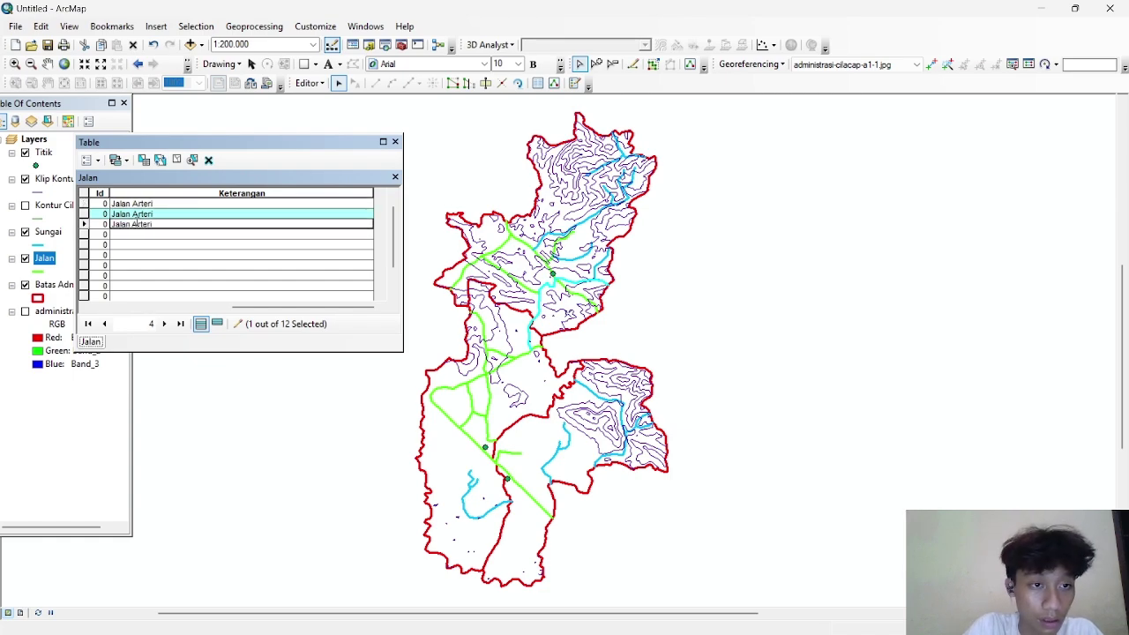
left_click(128, 234)
type("Jalan Arteri")
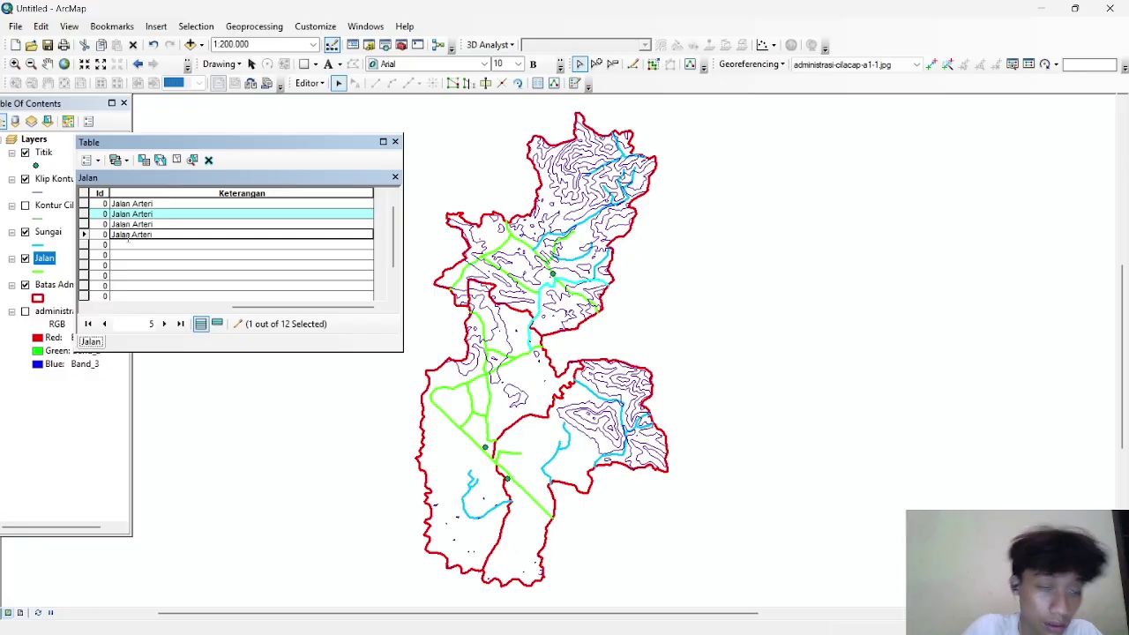
left_click(151, 247)
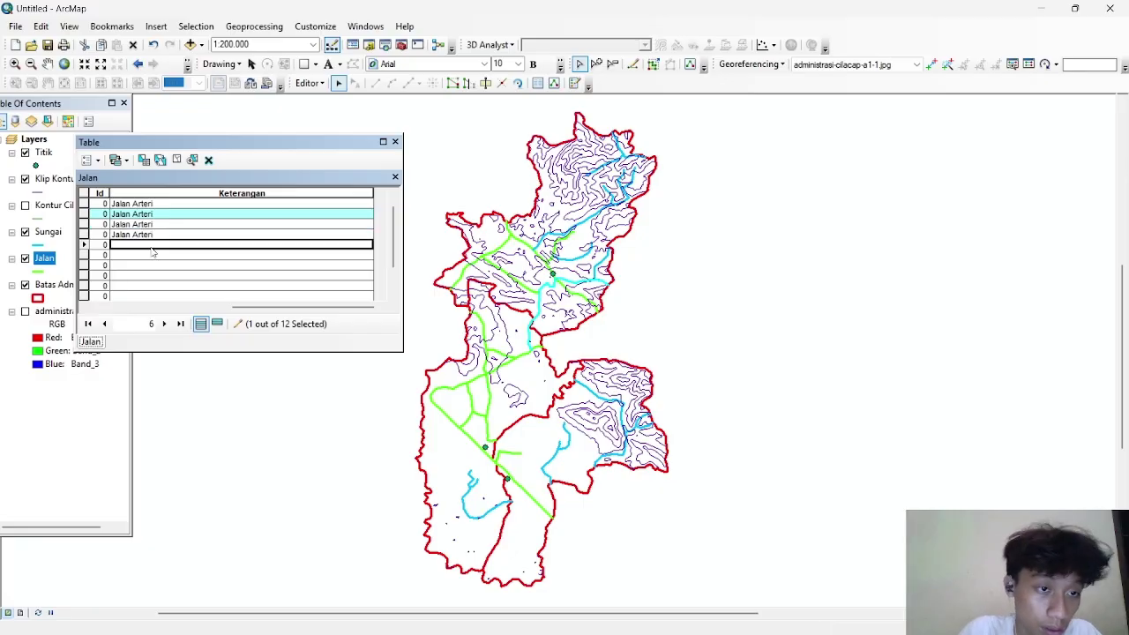
type("Jalan Arteri")
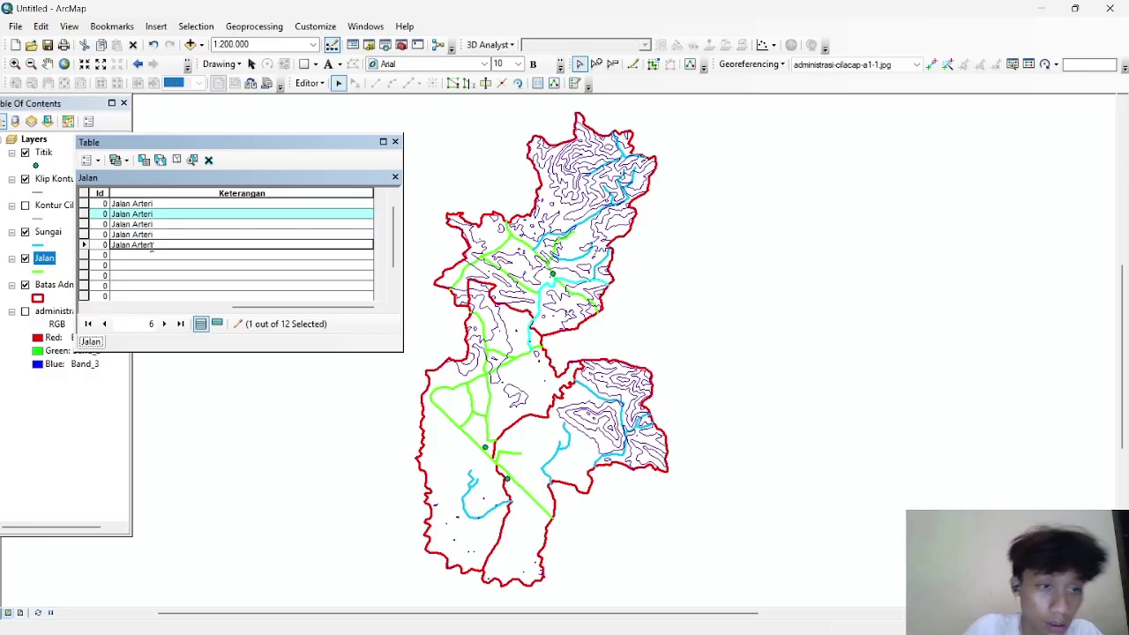
left_click(143, 255)
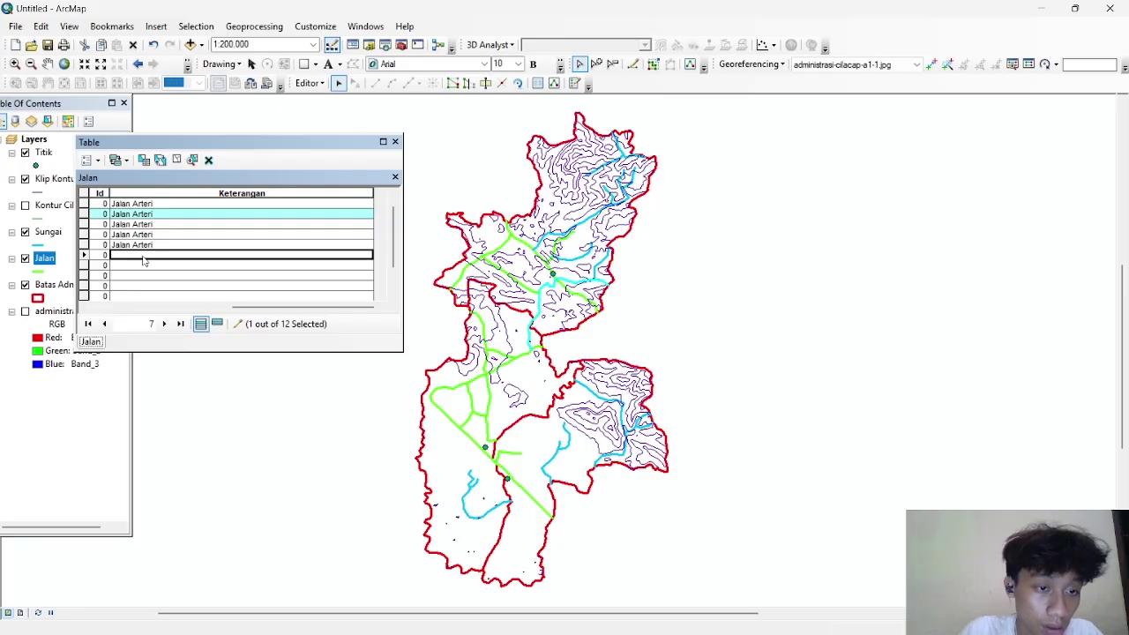
type("Jalan Arteri")
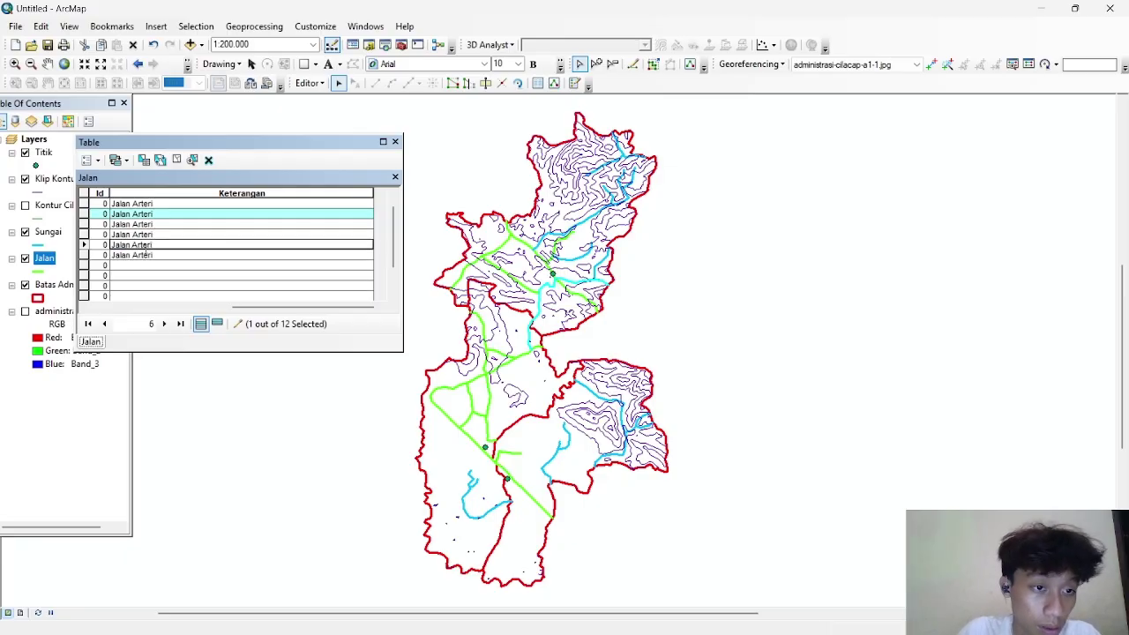
Step: Enter Jalan Arteri as the Keterangan of the eighth through twelfth Jalan records
left_click(157, 266)
type("Jalan Arteri")
left_click(151, 277)
type("Jalan Arteri")
scroll(152, 279, "down", 1)
left_click(146, 255)
type("Jalan Arteri")
left_click(143, 265)
type("Jalan Arteri")
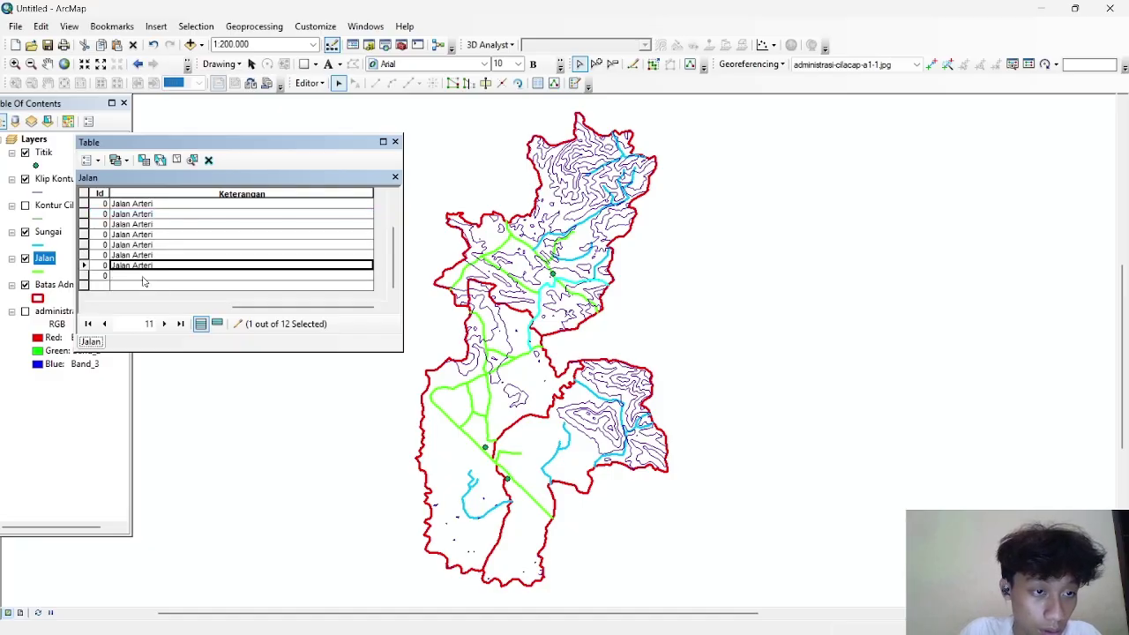
left_click(143, 276)
type("Jalan Arteri")
left_click_drag(264, 306, 146, 293)
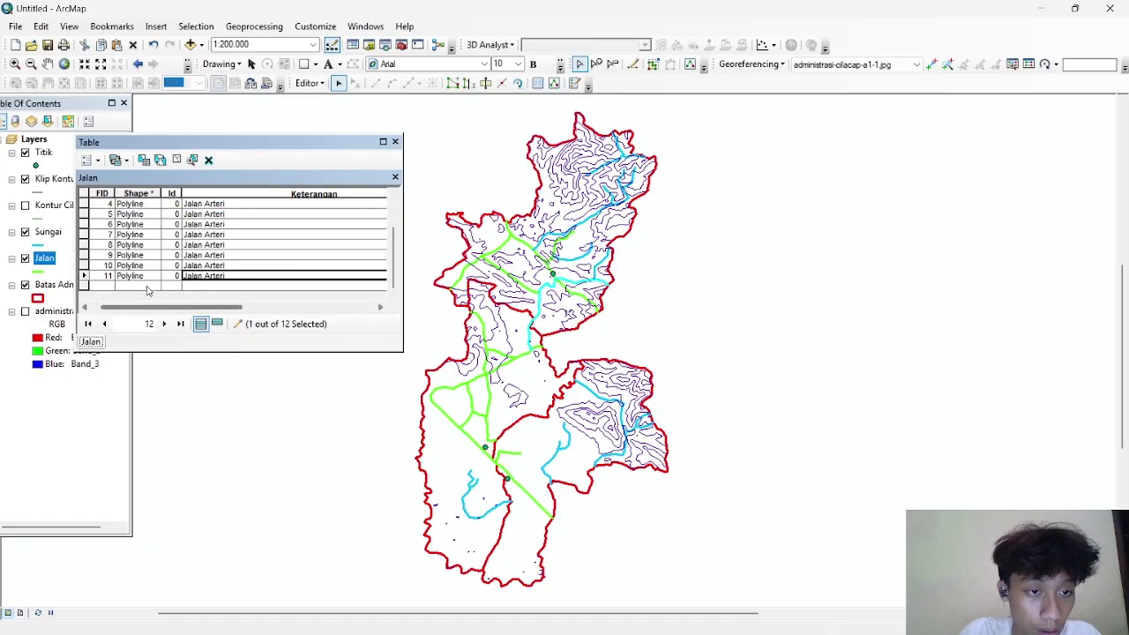
Step: Close the Jalan attribute table and stop editing, saving the edits
left_click(395, 141)
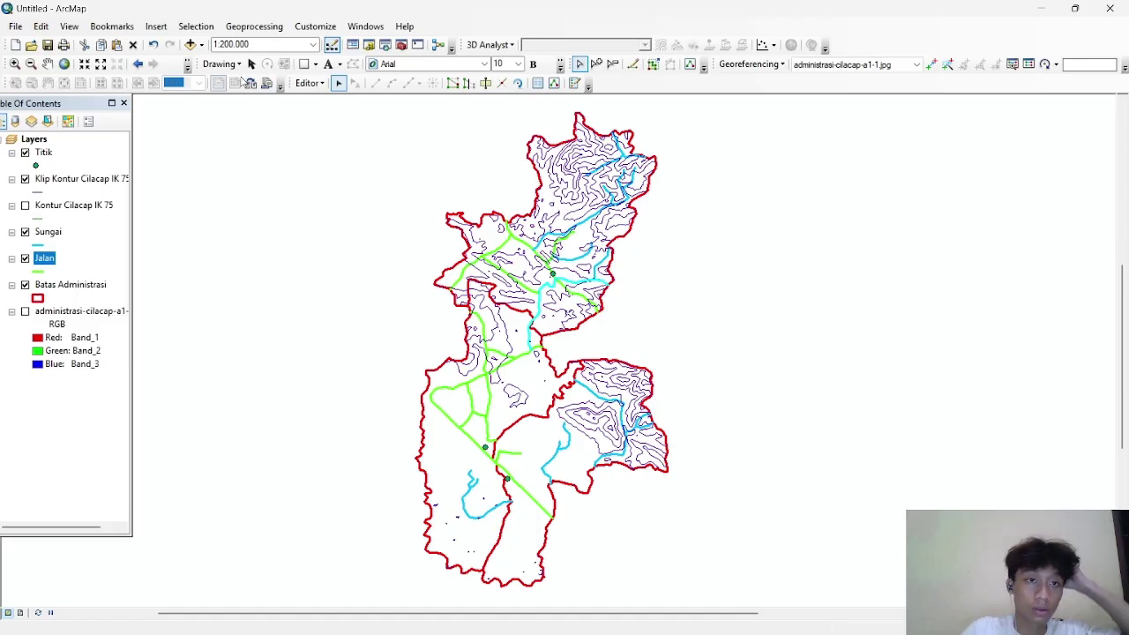
left_click(310, 83)
left_click(335, 115)
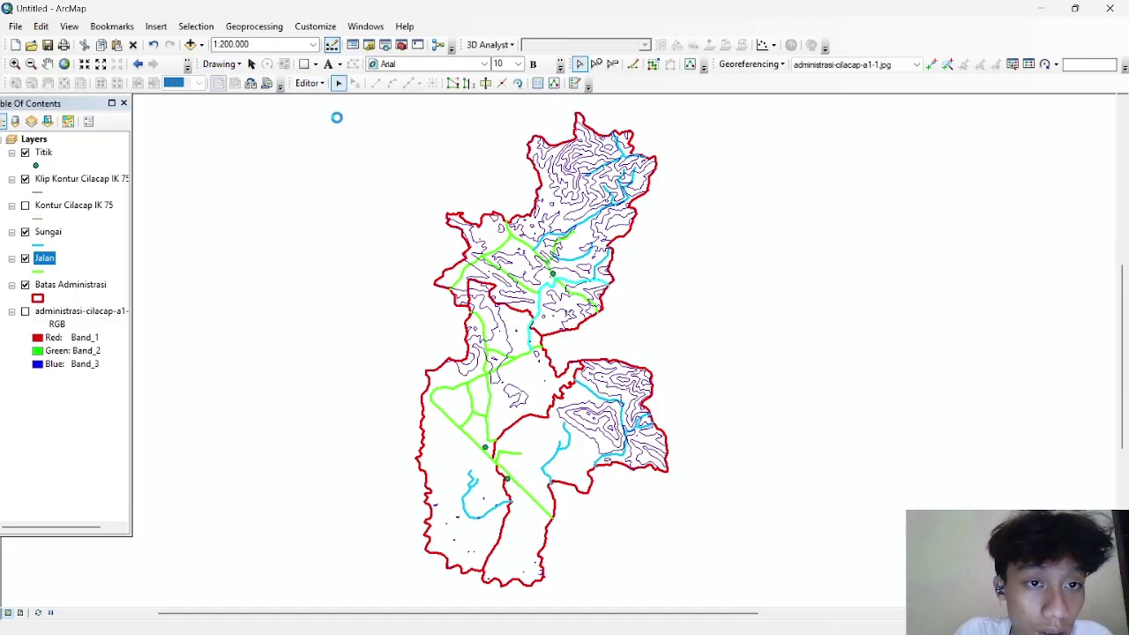
left_click(512, 370)
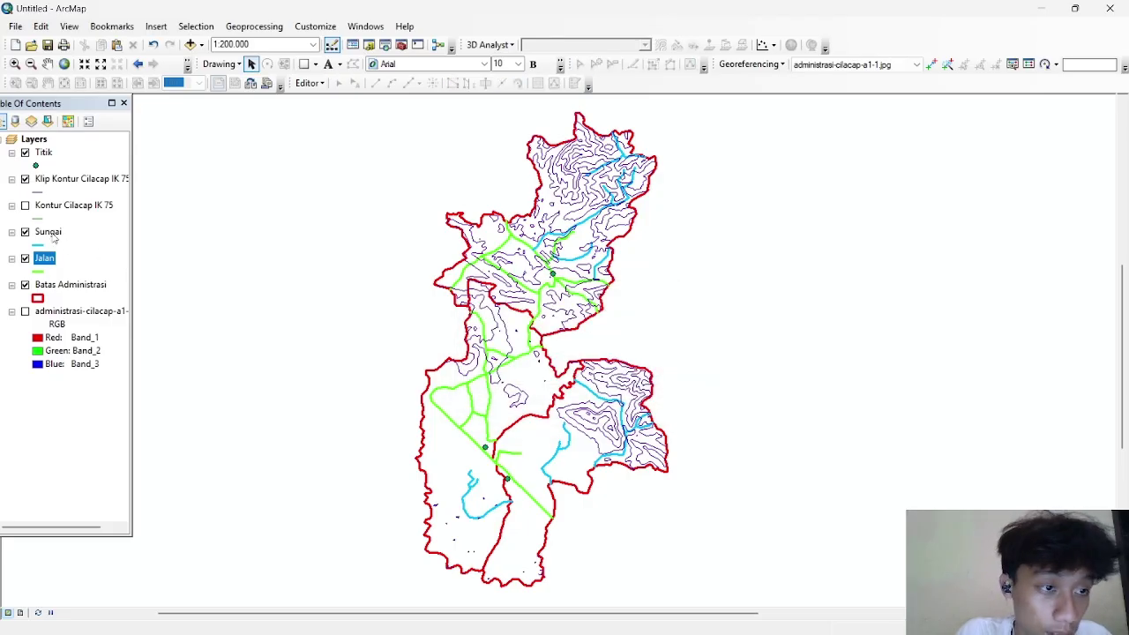
Step: Add a text field named Keterangan to the attribute table of the Sungai layer
left_click(51, 232)
right_click(53, 238)
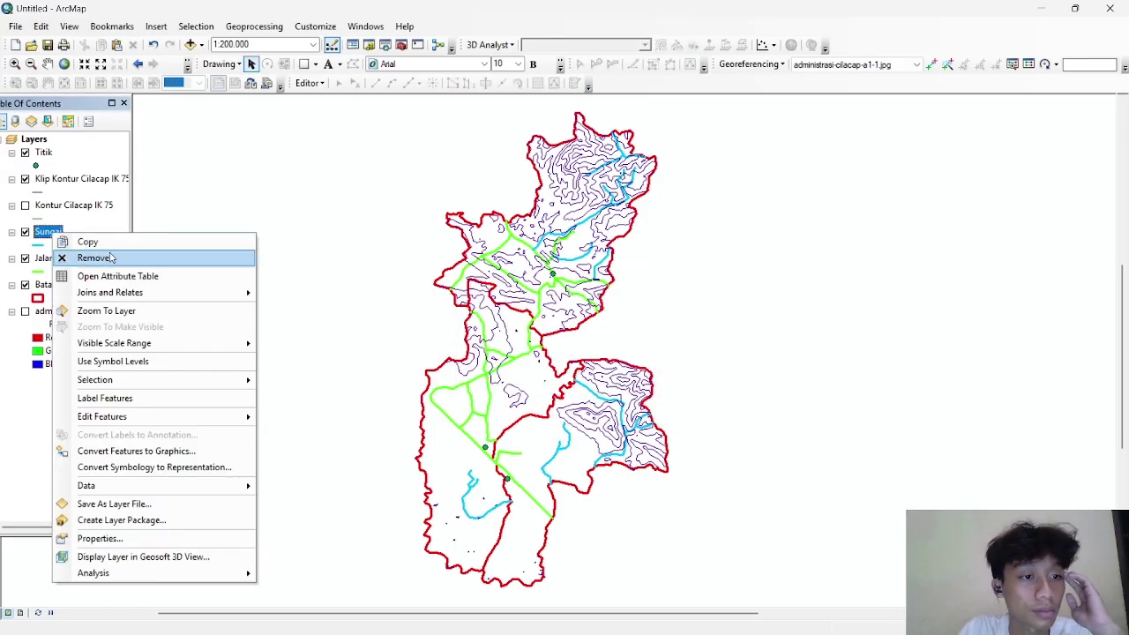
left_click(144, 277)
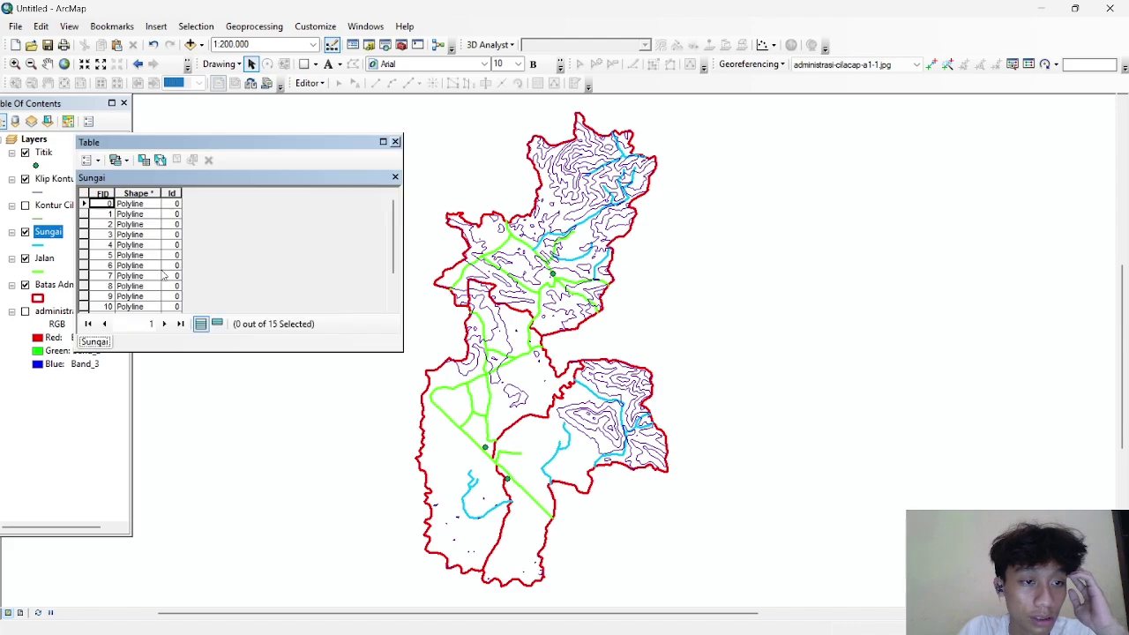
scroll(172, 255, "up", 2)
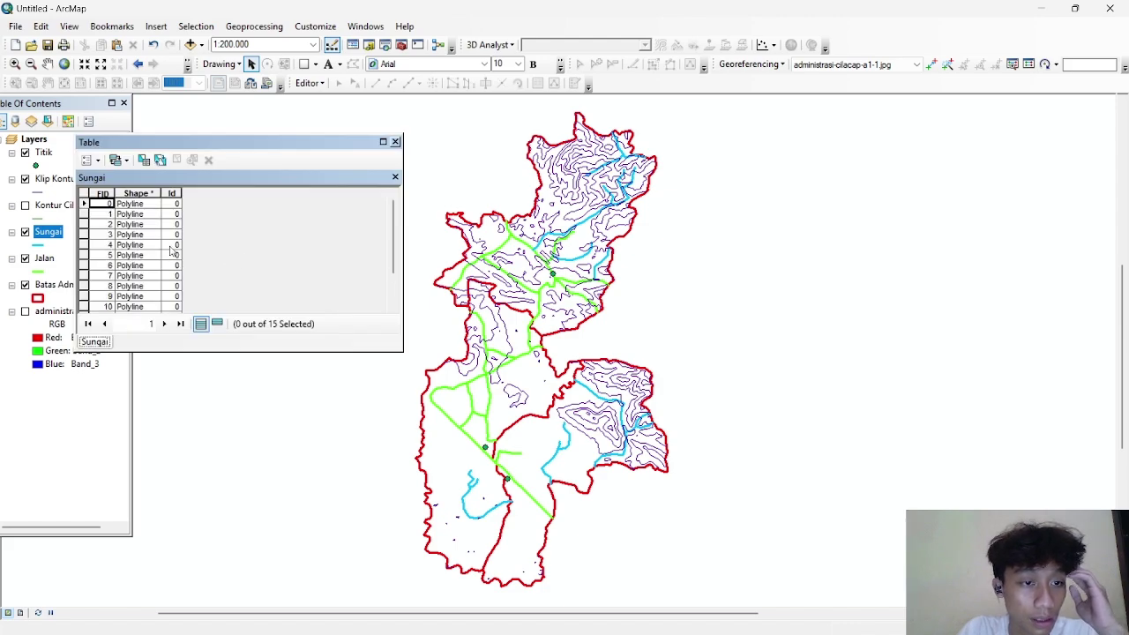
left_click(89, 160)
left_click(141, 259)
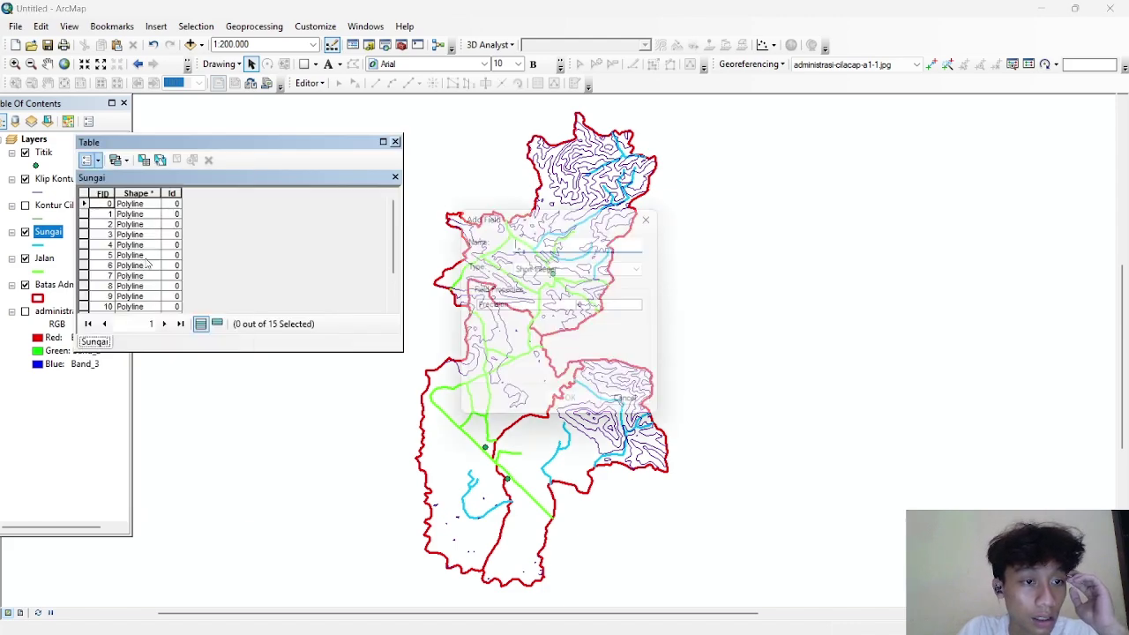
type("Keterangan")
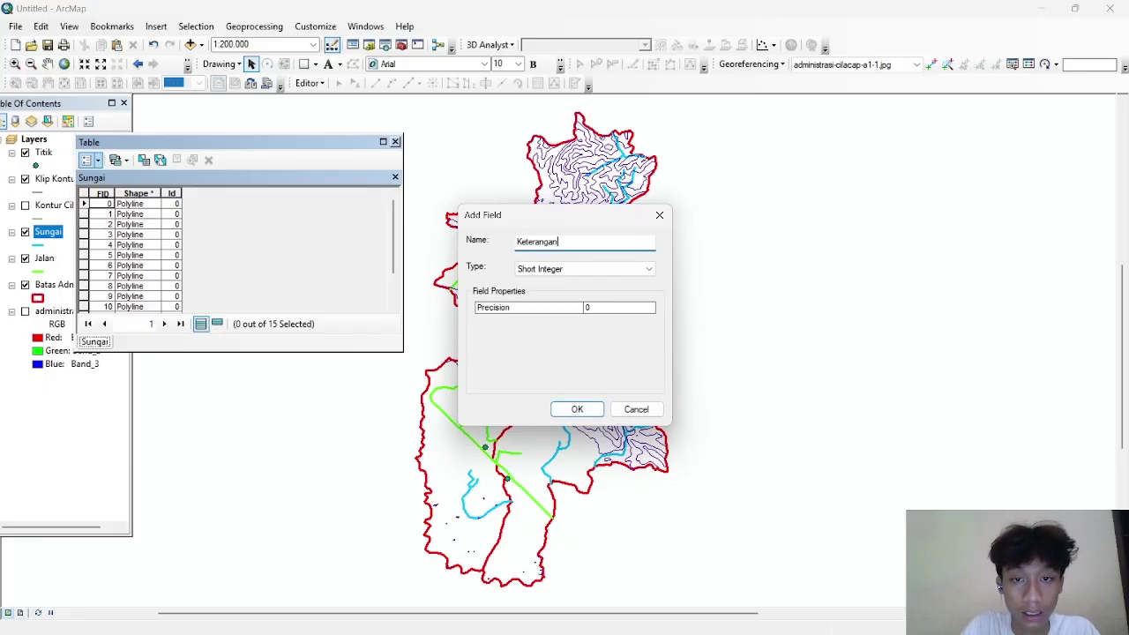
left_click(627, 267)
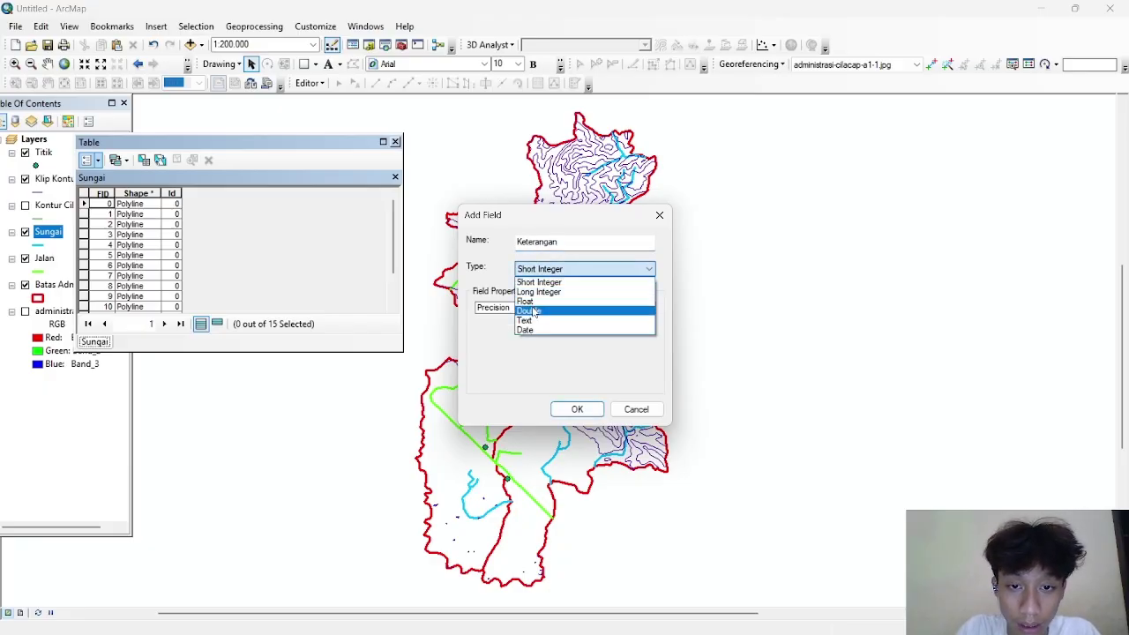
left_click(554, 320)
left_click(578, 409)
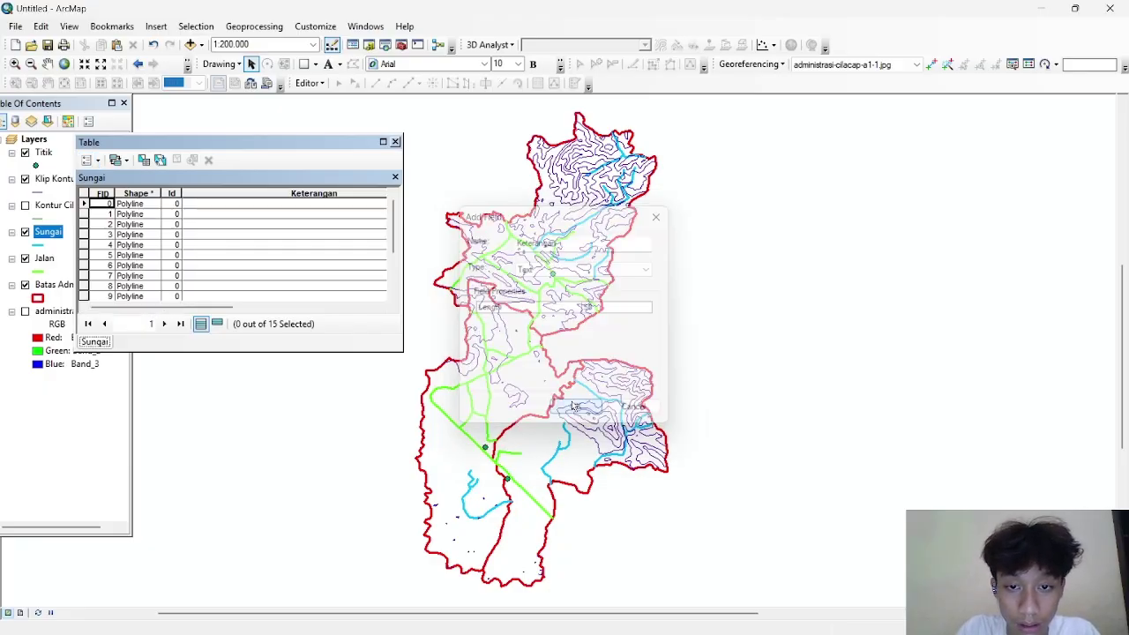
Step: Start editing the Sungai layer despite the spatial reference warnings and enter Sungai as the Keterangan of its first record
left_click(219, 209)
right_click(58, 233)
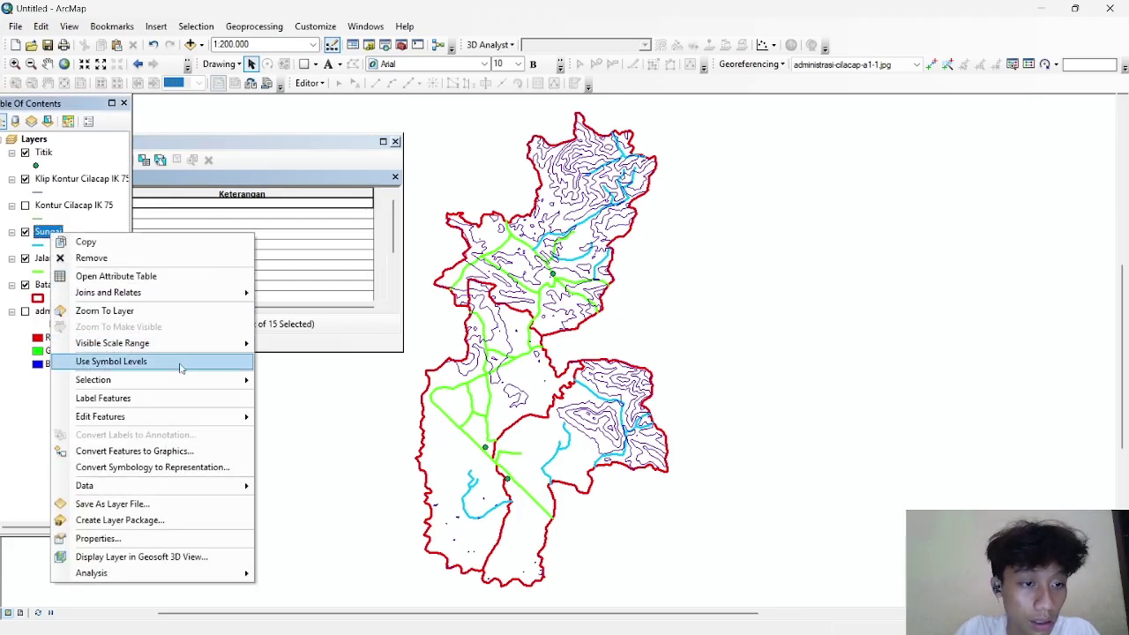
mouse_move(190, 416)
left_click(303, 417)
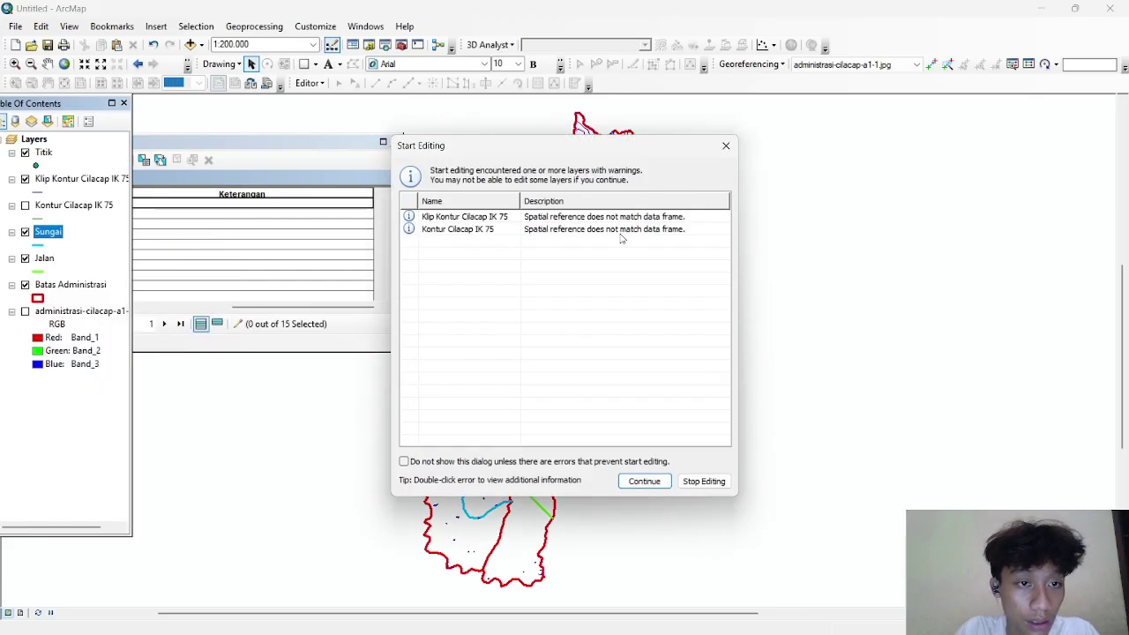
left_click(644, 480)
left_click(212, 304)
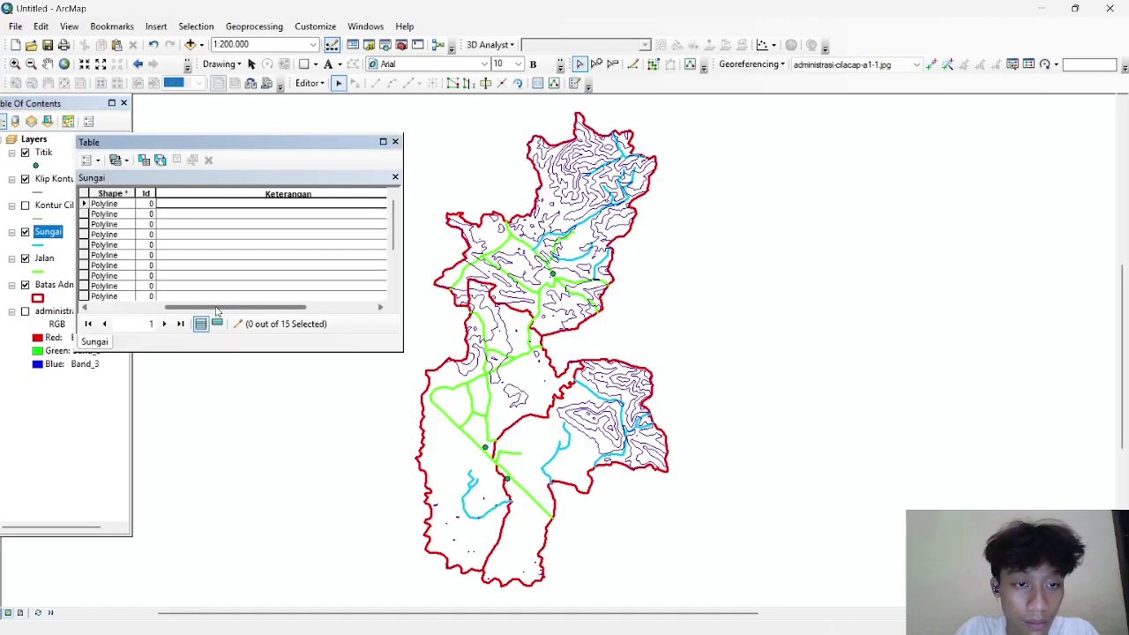
left_click(193, 204)
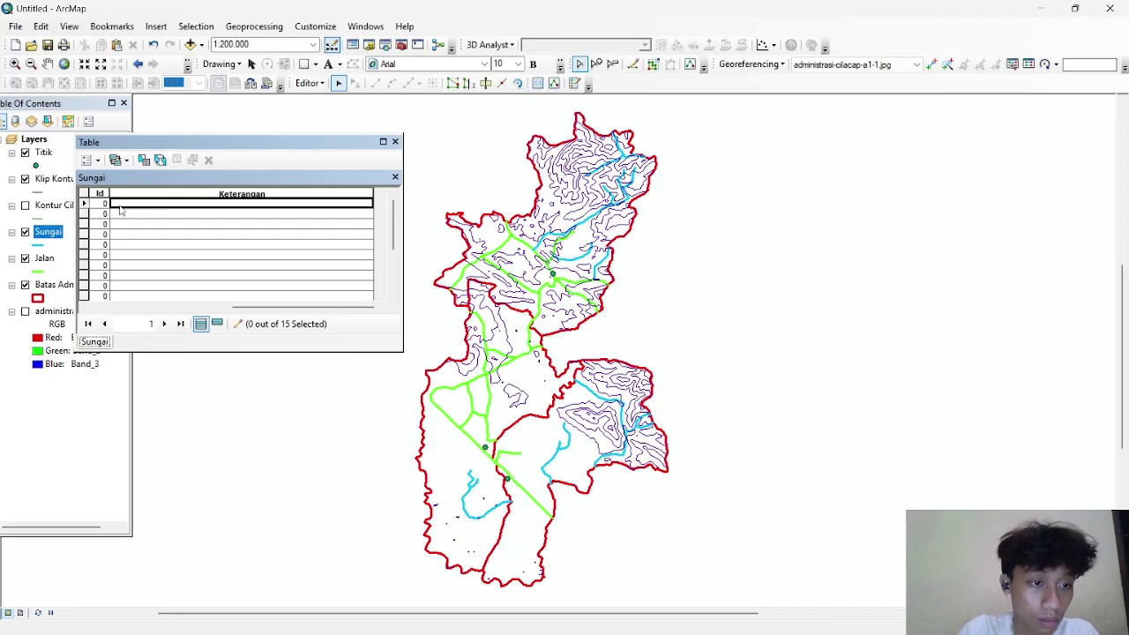
right_click(49, 232)
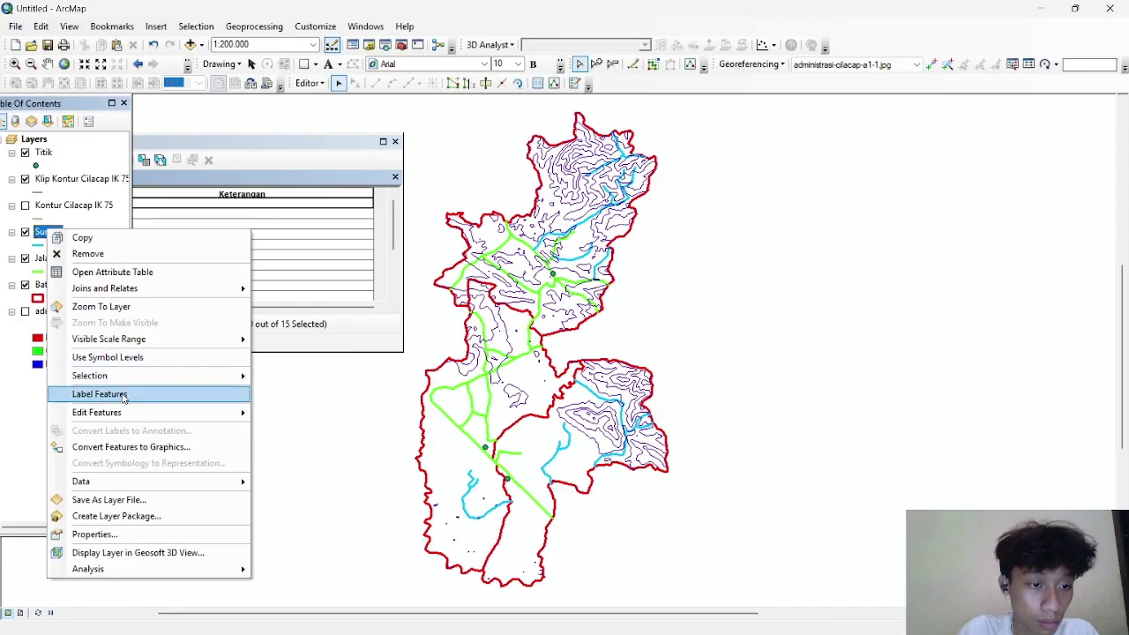
mouse_move(126, 414)
left_click(273, 210)
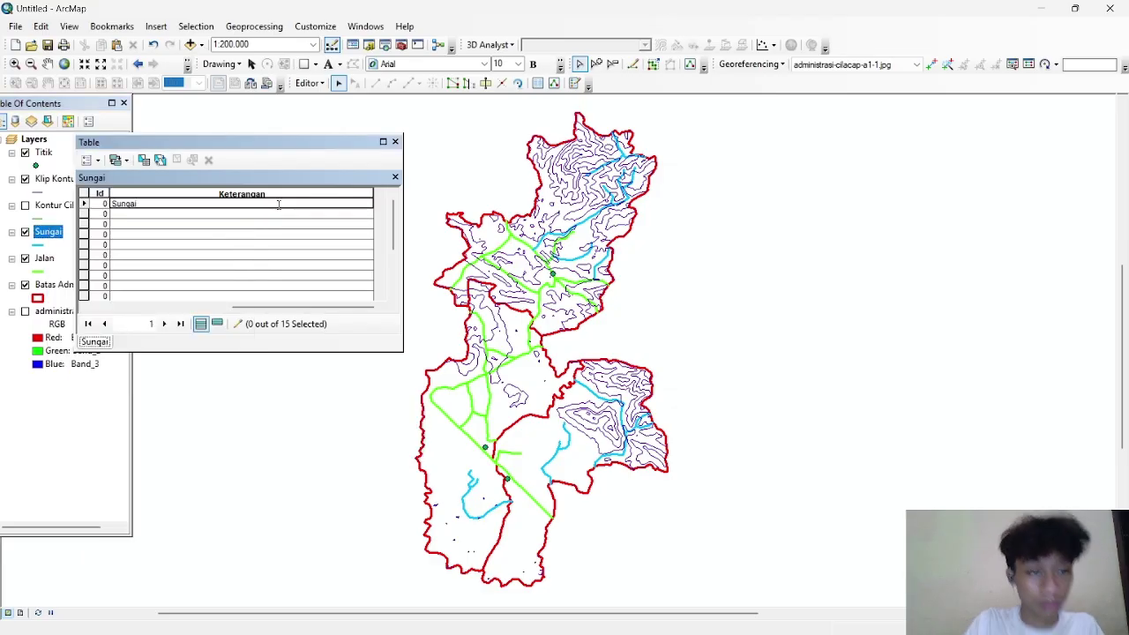
Step: Fill the Keterangan of the second through fifteenth Sungai records with Sungai
left_click(135, 215)
type("Sungai")
left_click(137, 225)
type("Sungai")
left_click(146, 244)
type("Sungai")
key("Down")
type("Sungai")
key("Down")
type("Sungai")
key("Down")
type("Sungai")
key("Down")
type("Sungai")
key("Down")
type("Sungai")
key("Down")
key("Down")
type("Sungai")
key("Down")
left_click(137, 247)
type("Sungai")
left_click(135, 268)
type("Sungai")
key("Down")
key("ctrl+v")
key("Down")
key("ctrl+v")
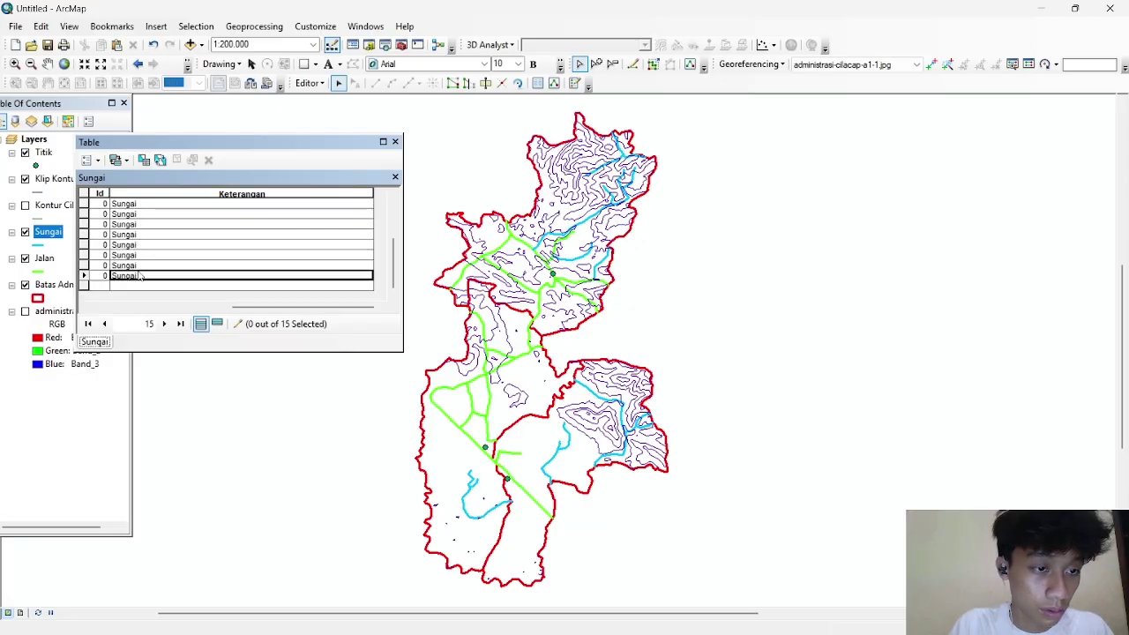
left_click_drag(277, 310, 136, 309)
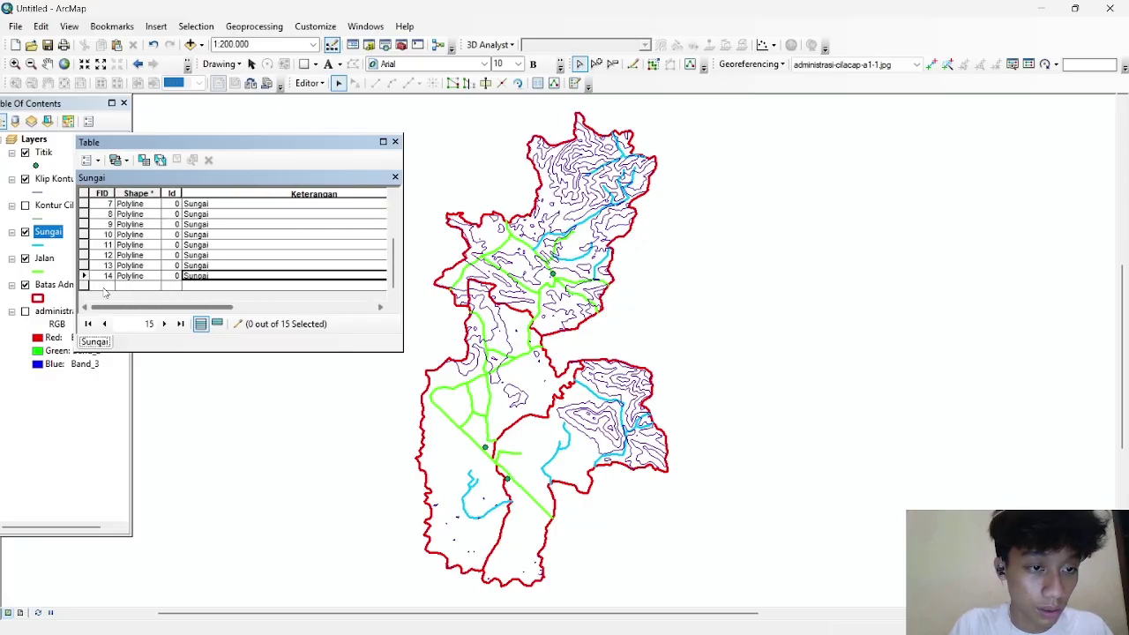
Step: Close the Sungai attribute table and stop editing, saving the edits
left_click(395, 141)
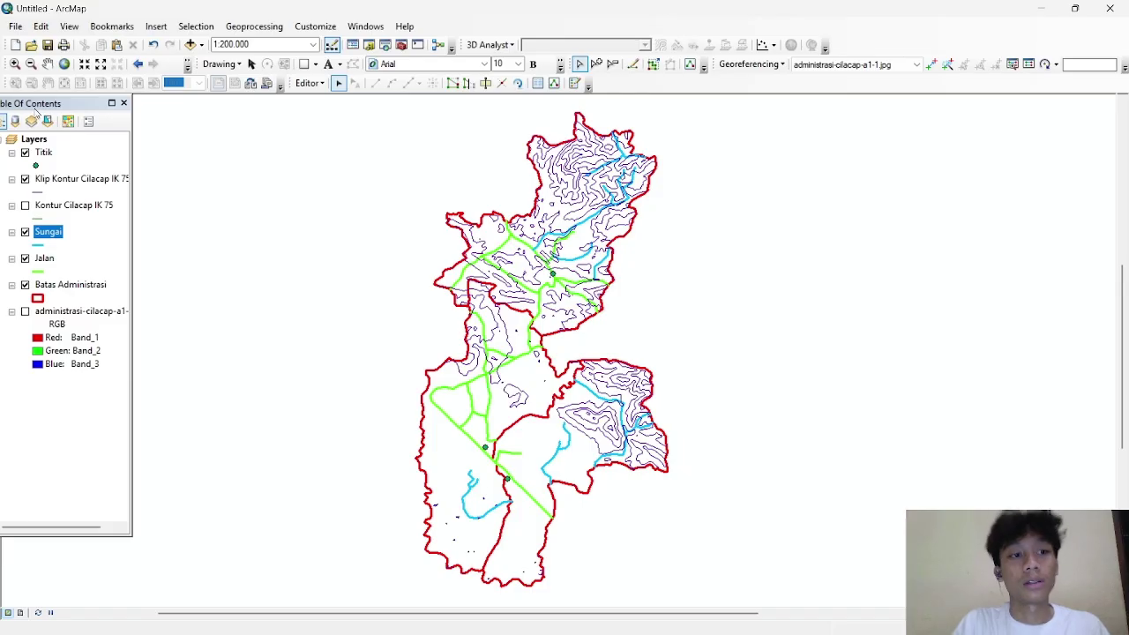
left_click(308, 83)
left_click(341, 117)
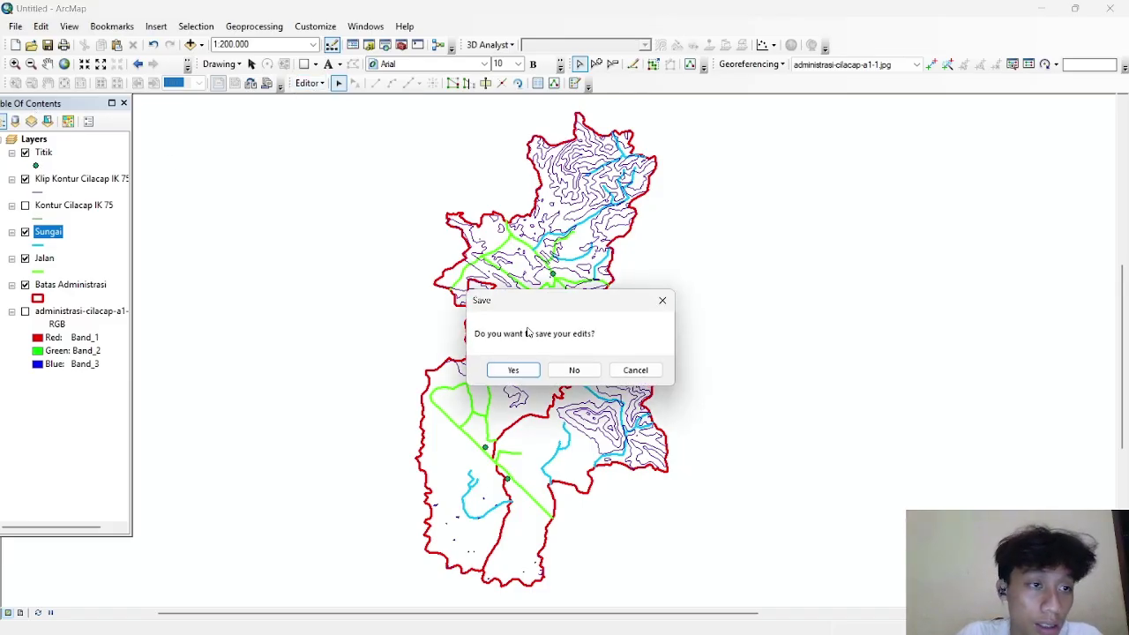
left_click(497, 374)
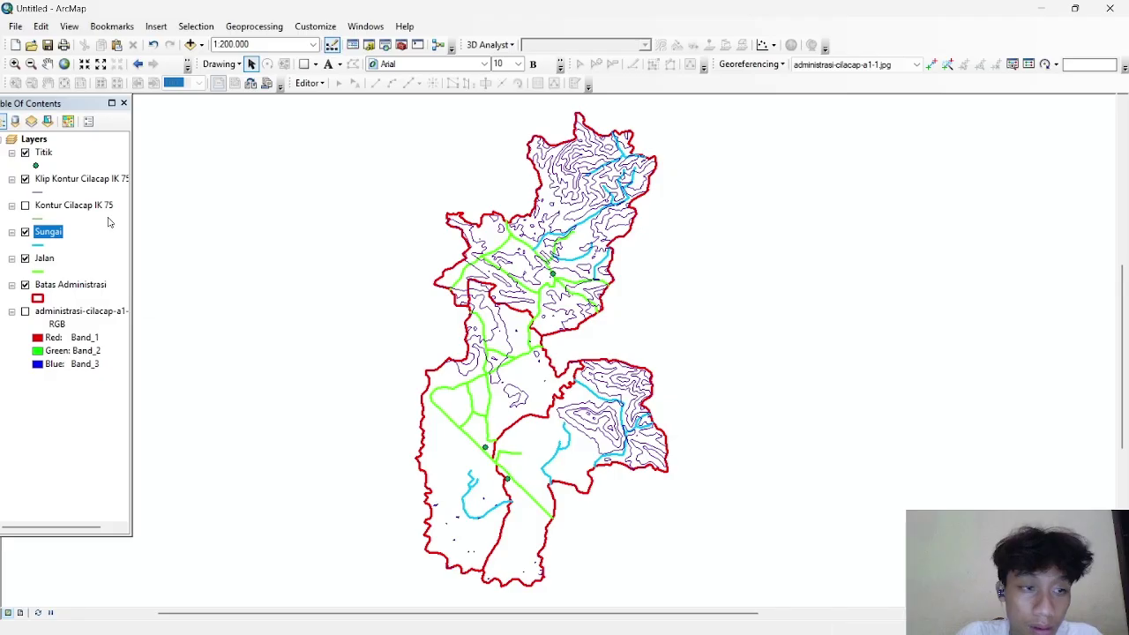
Step: Open the attribute table of the Titik layer
left_click(43, 158)
right_click(49, 156)
left_click(88, 203)
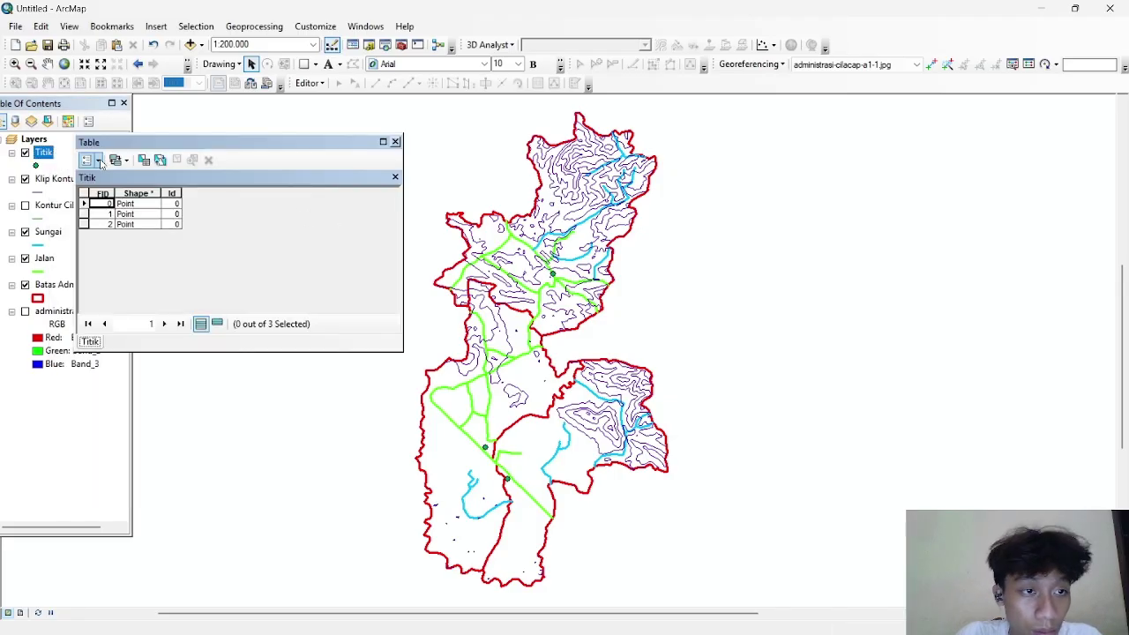
right_click(42, 154)
mouse_move(203, 335)
left_click(295, 336)
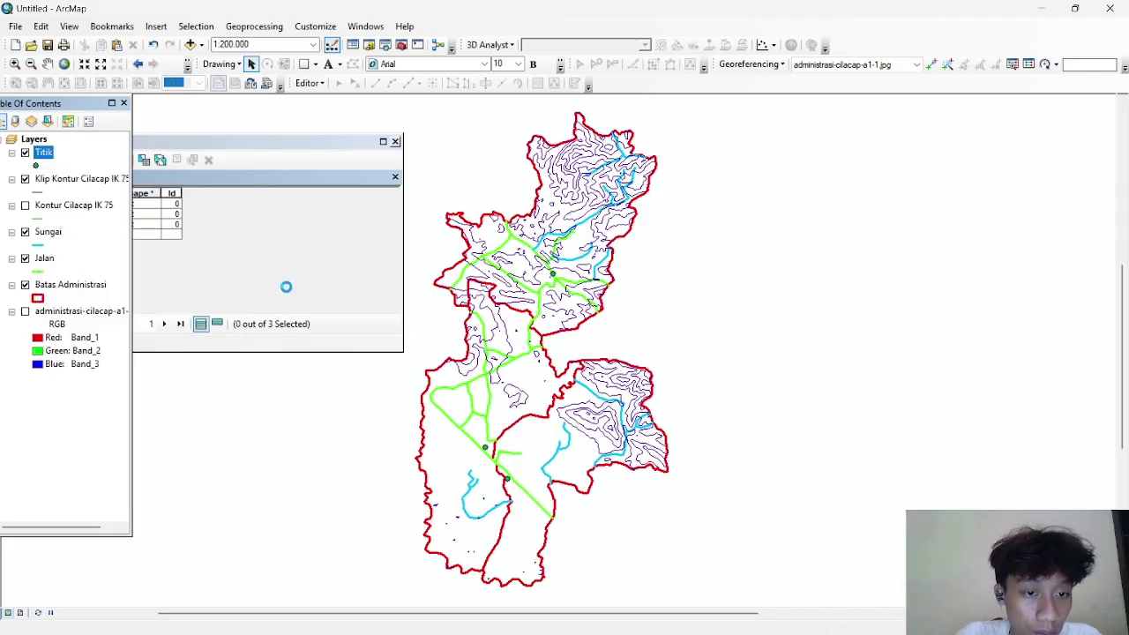
left_click(643, 479)
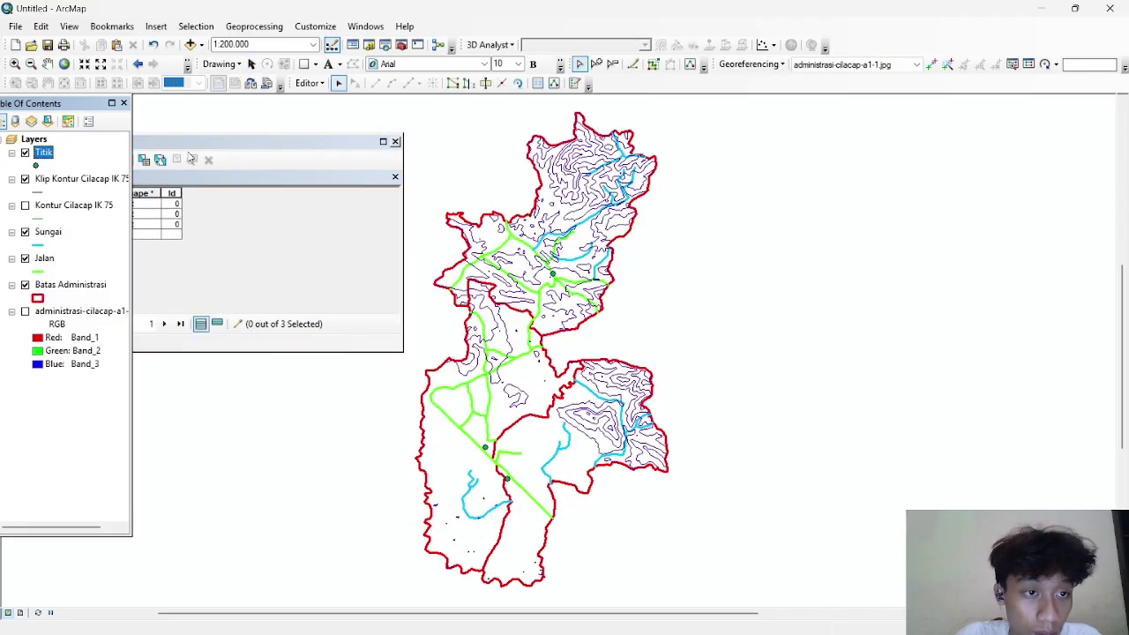
left_click(180, 159)
left_click(89, 159)
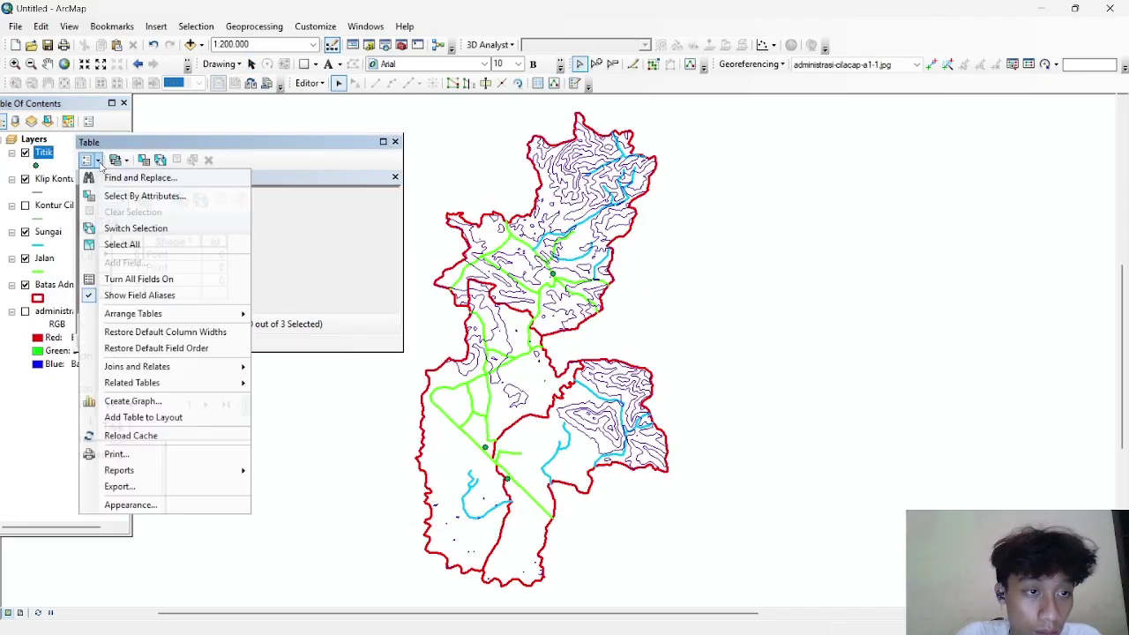
left_click(322, 84)
left_click(311, 111)
Step: Add a text field named Keterangan to the Titik attribute table
left_click(89, 160)
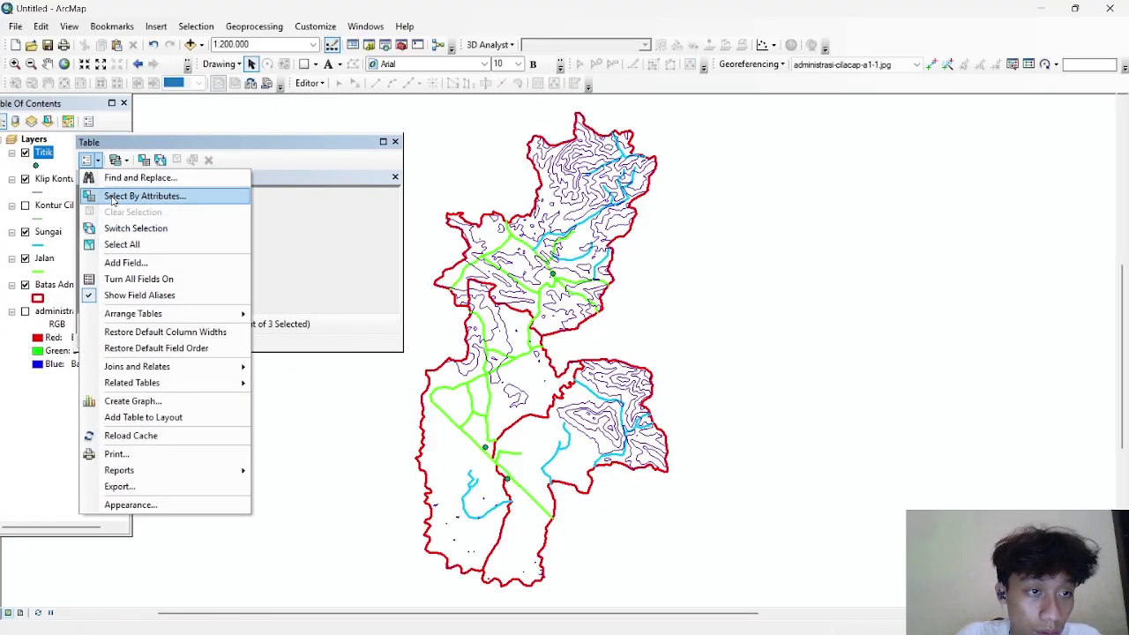
left_click(132, 259)
type("Keterangan")
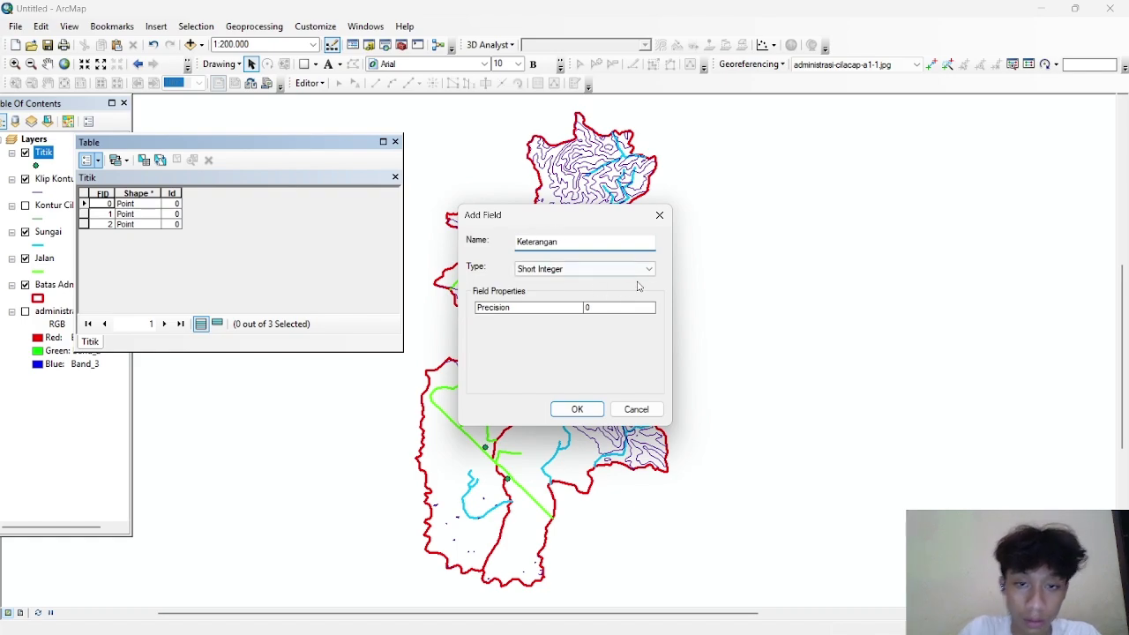
left_click(608, 269)
left_click(555, 319)
left_click(577, 409)
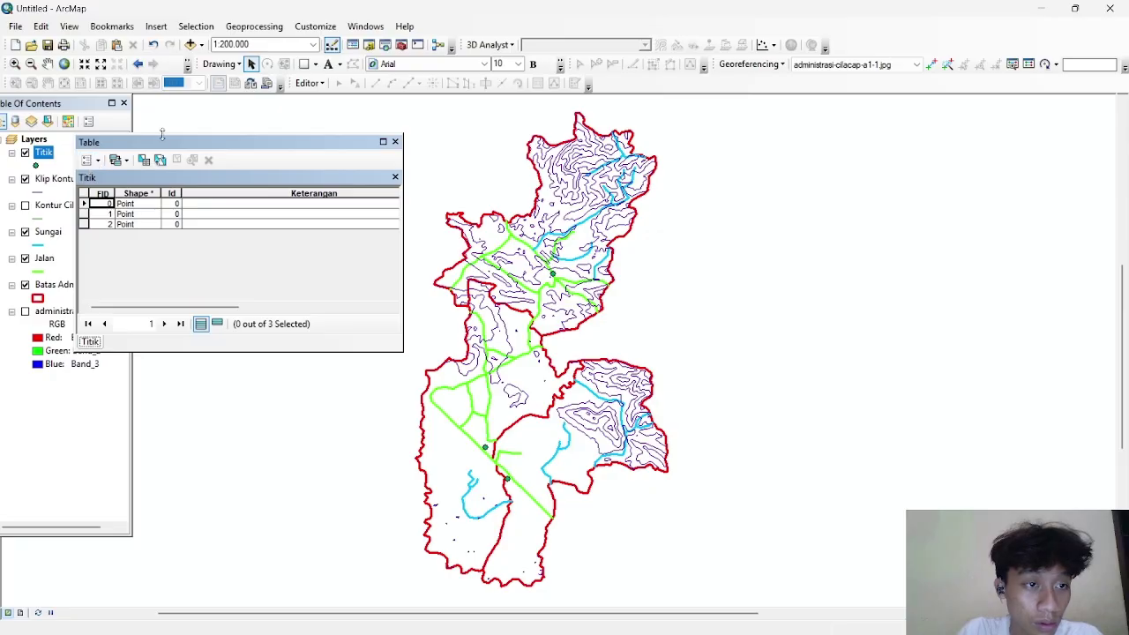
Step: Start editing the Titik layer and enter Kantor Kecamatan as the Keterangan of all three records
right_click(44, 154)
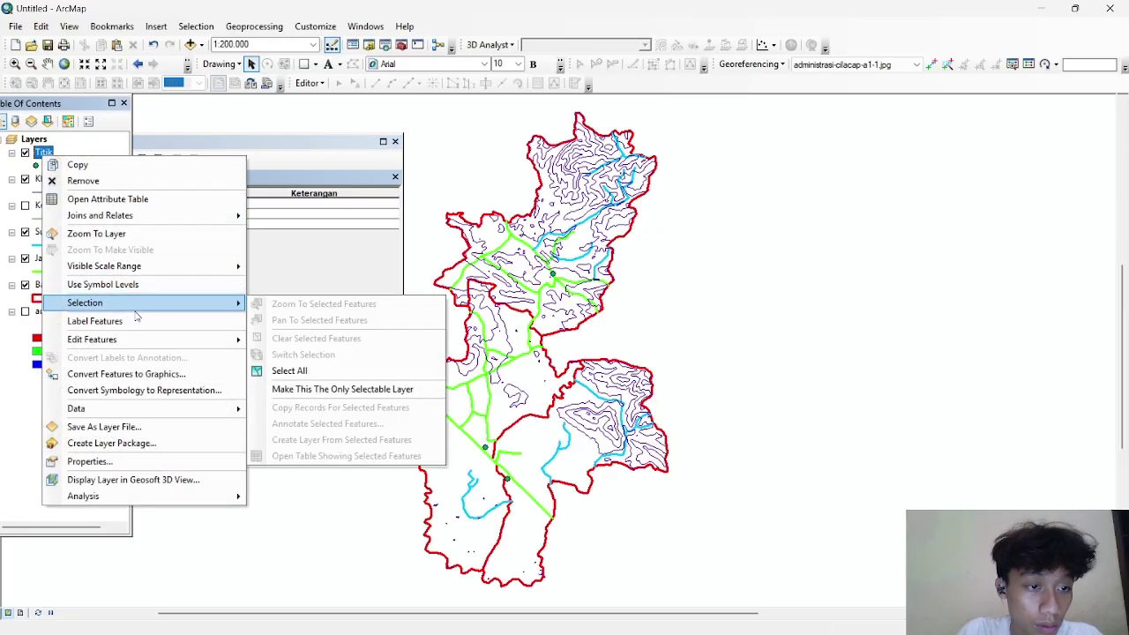
mouse_move(139, 339)
left_click(282, 340)
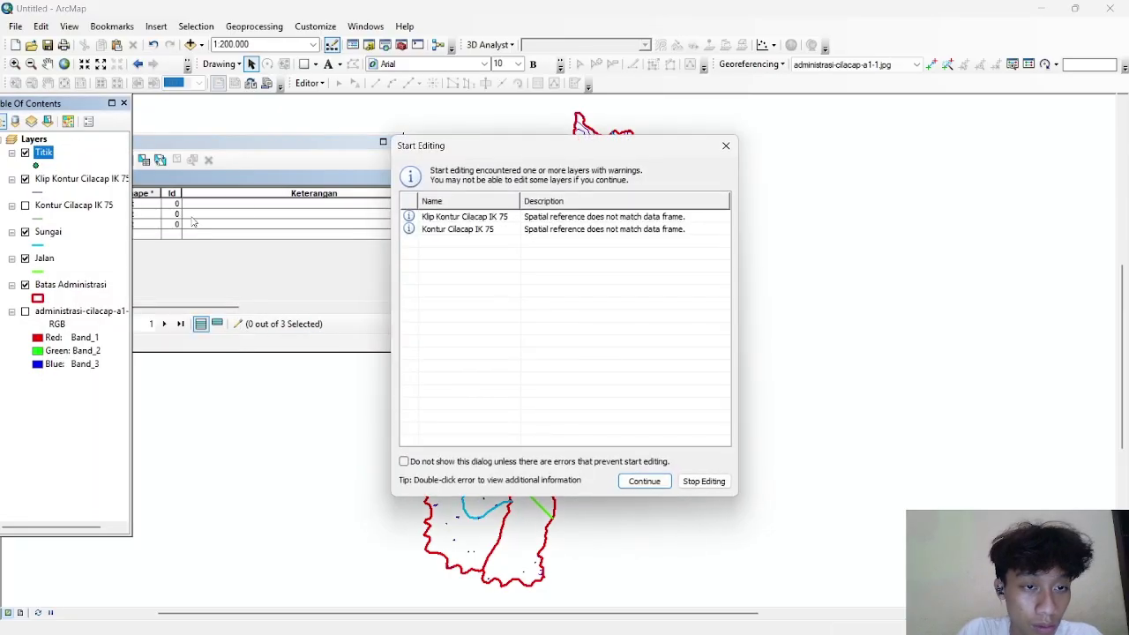
left_click(628, 479)
left_click(242, 205)
type("Kantor Kecamata")
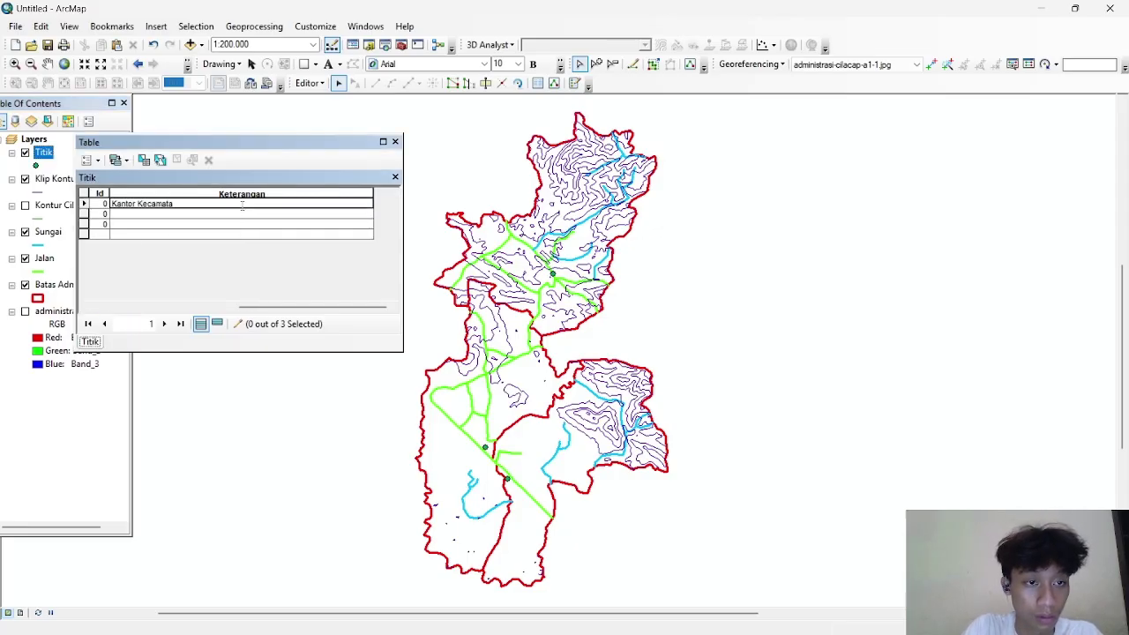
type("n")
left_click(205, 215)
type("Kantor")
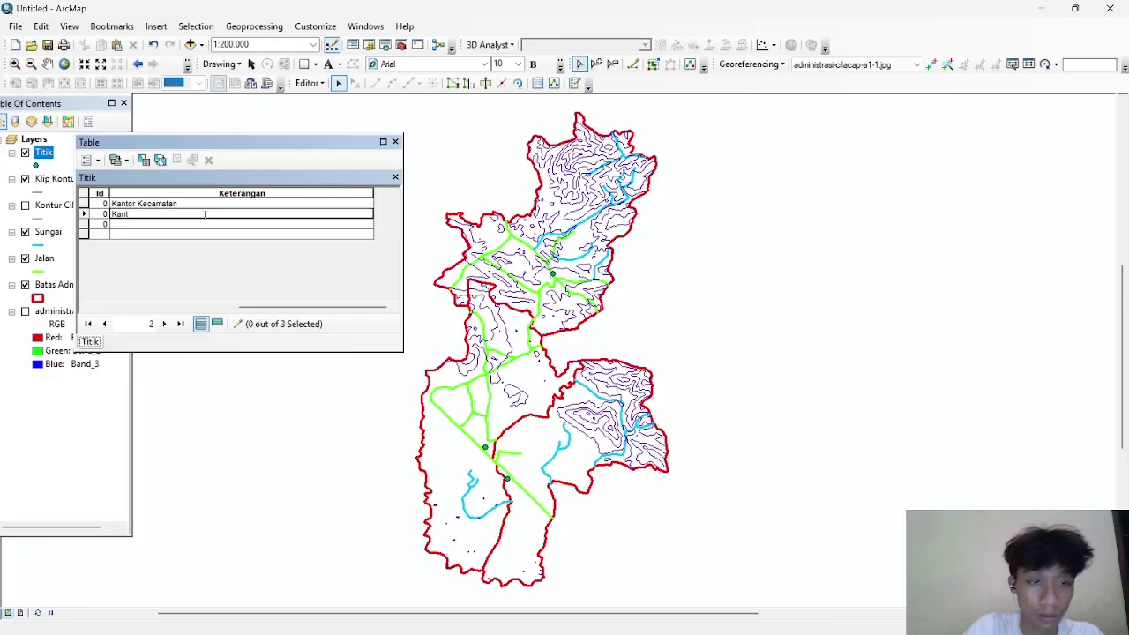
left_click(189, 224)
type("Kantor Kecamatan")
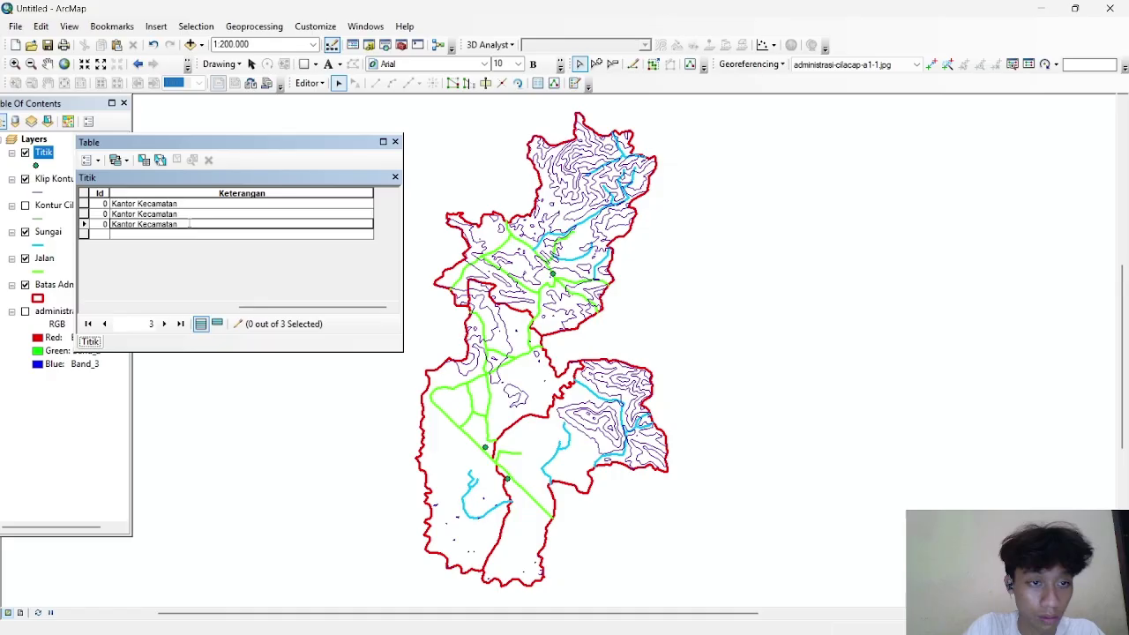
Step: Close the Titik attribute table and stop editing, saving the edits
left_click(394, 141)
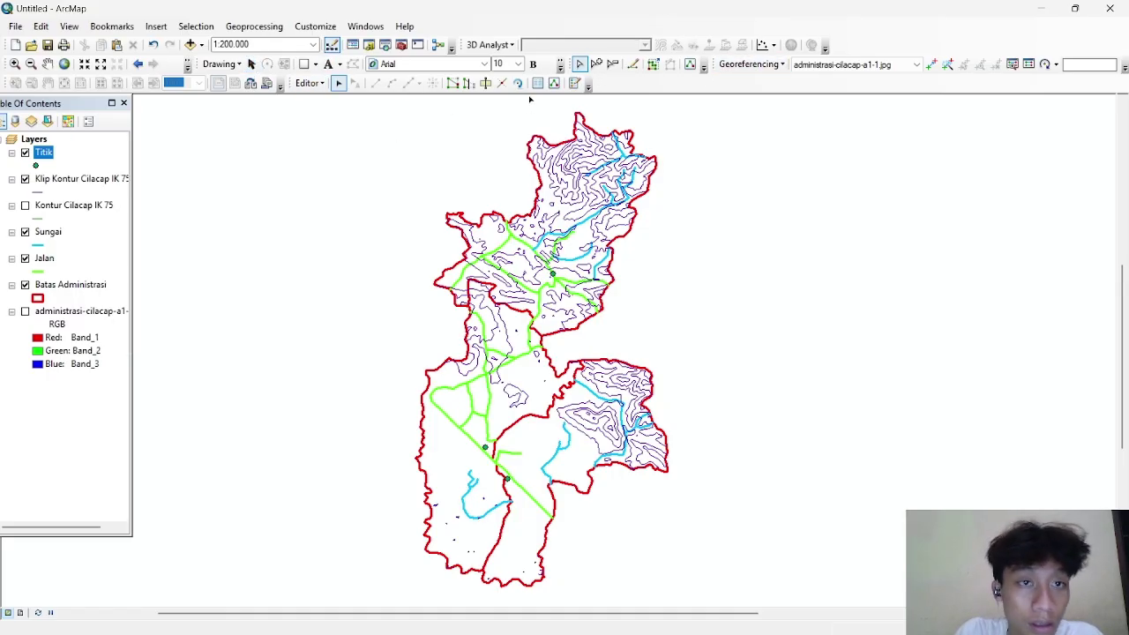
left_click(309, 83)
left_click(351, 113)
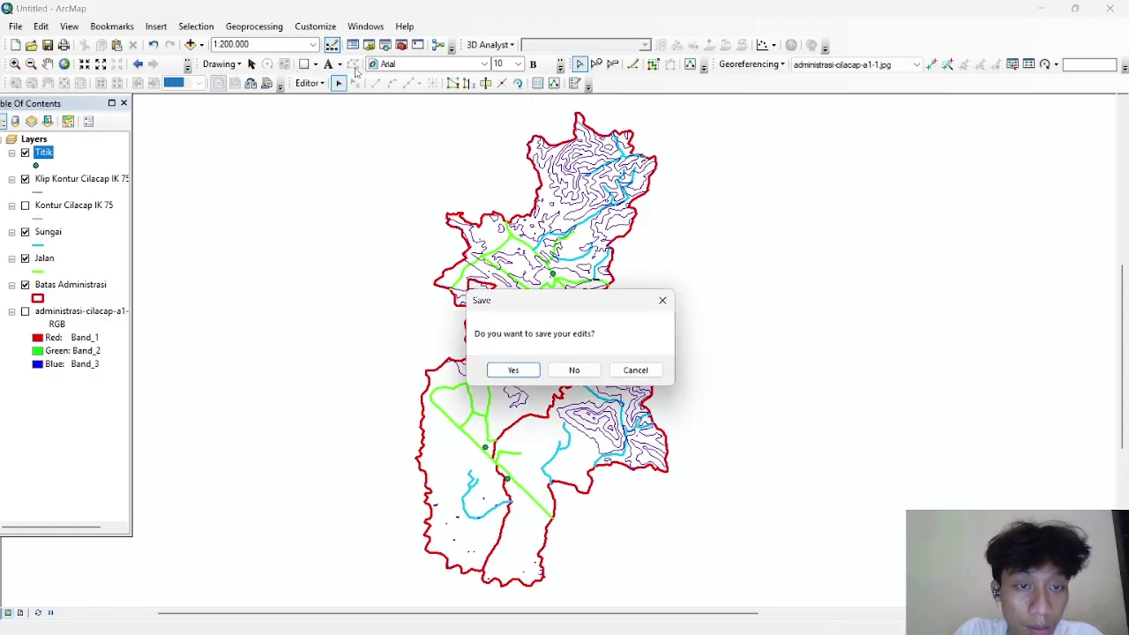
left_click(513, 370)
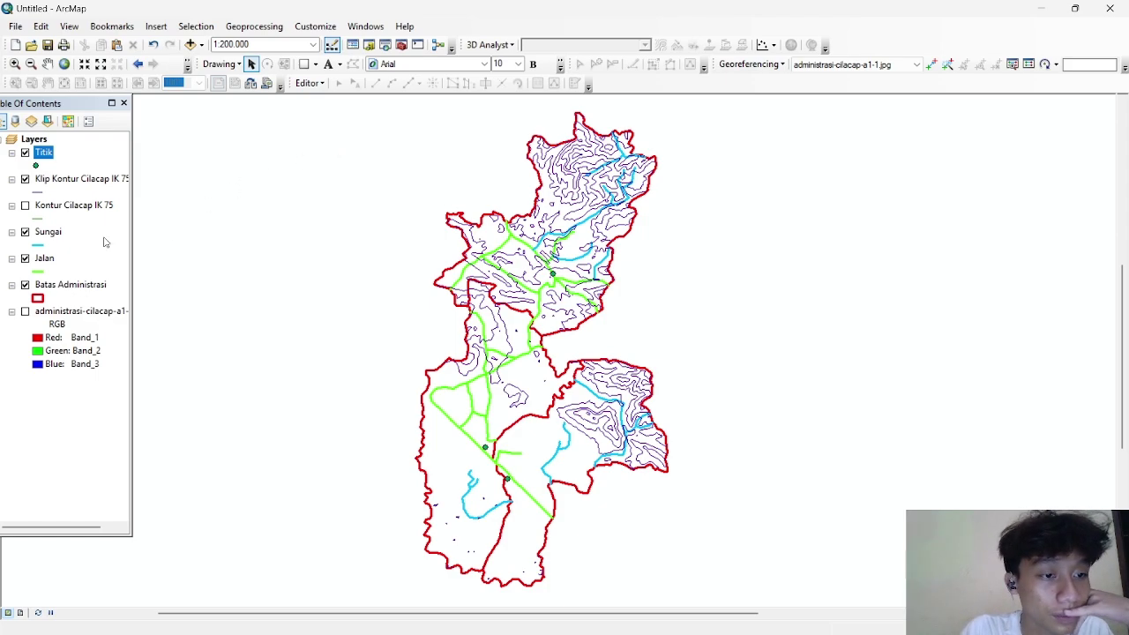
Step: Open the symbology settings in the Batas Administrasi layer's properties
left_click(76, 287)
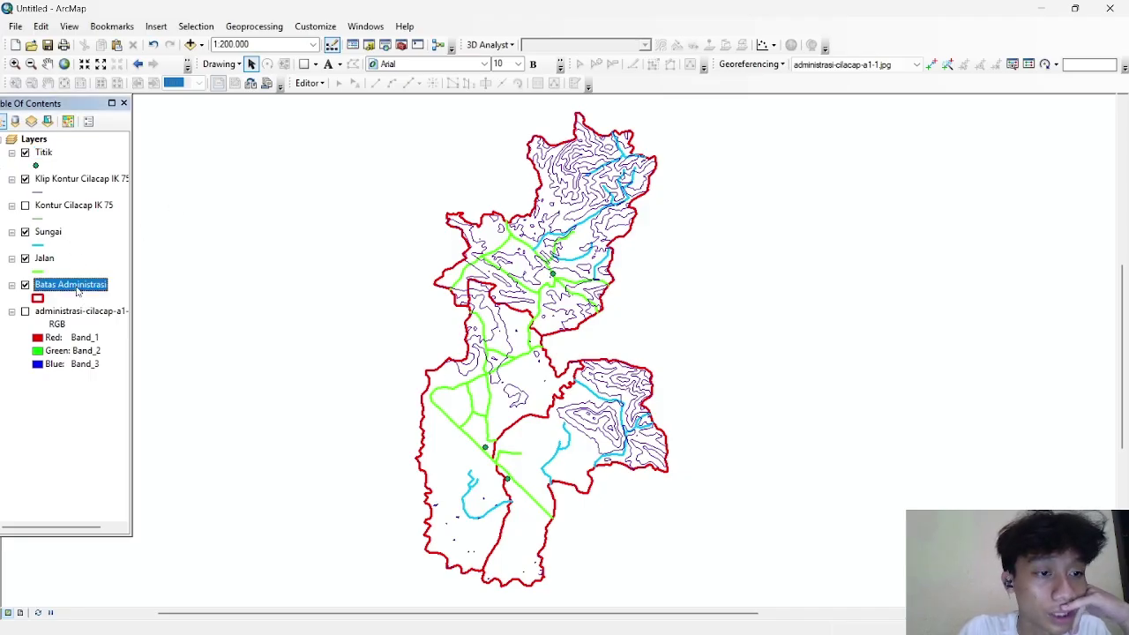
right_click(77, 292)
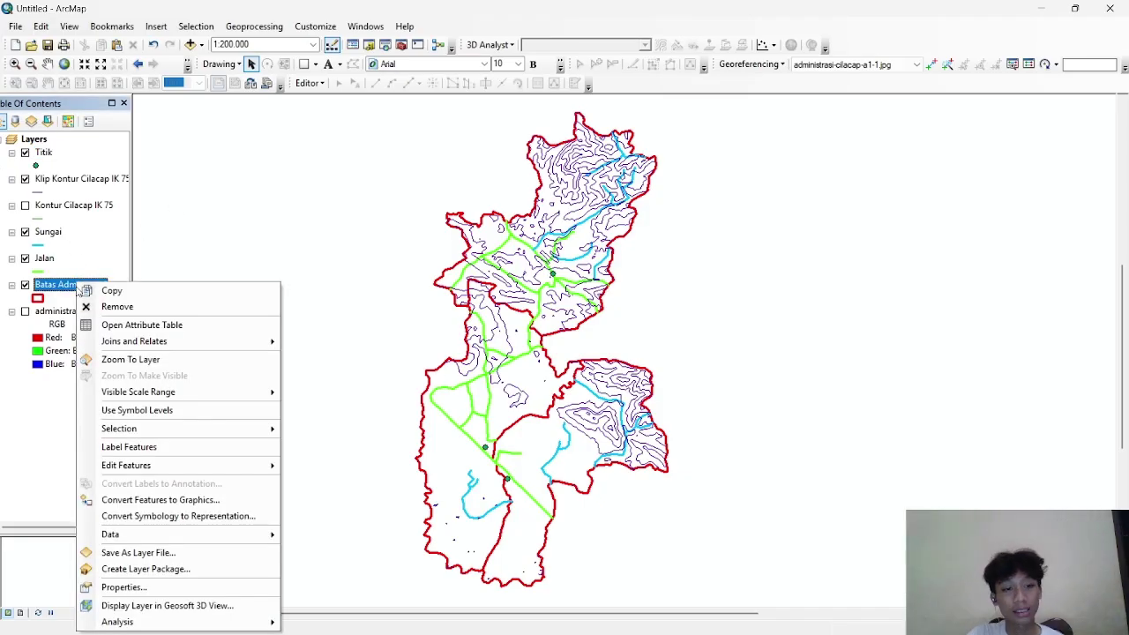
left_click(128, 587)
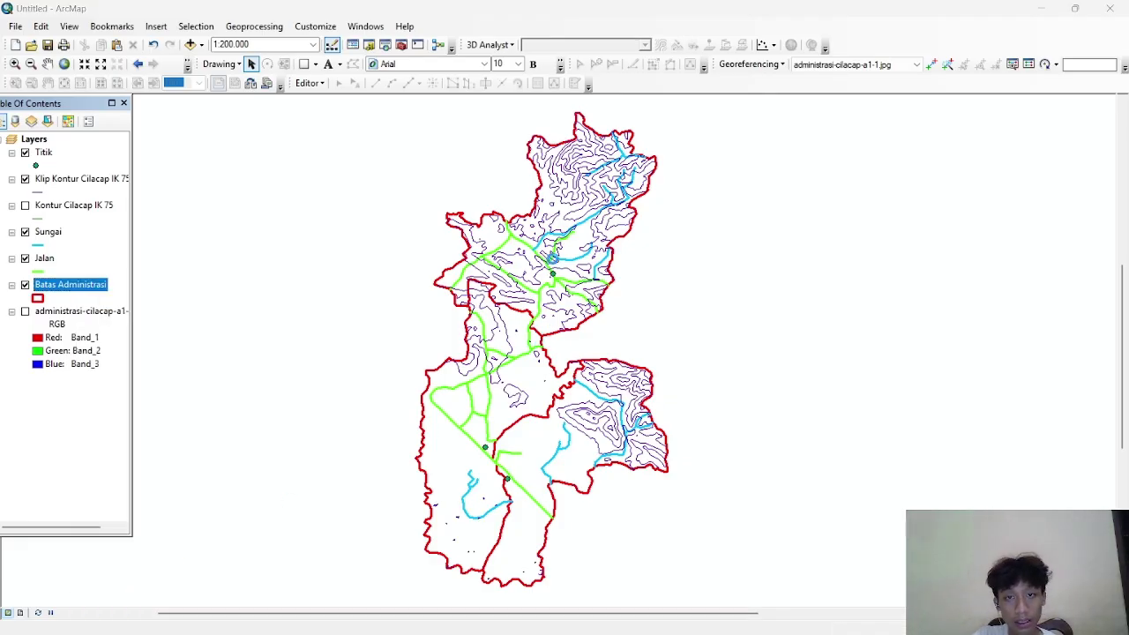
left_click(493, 146)
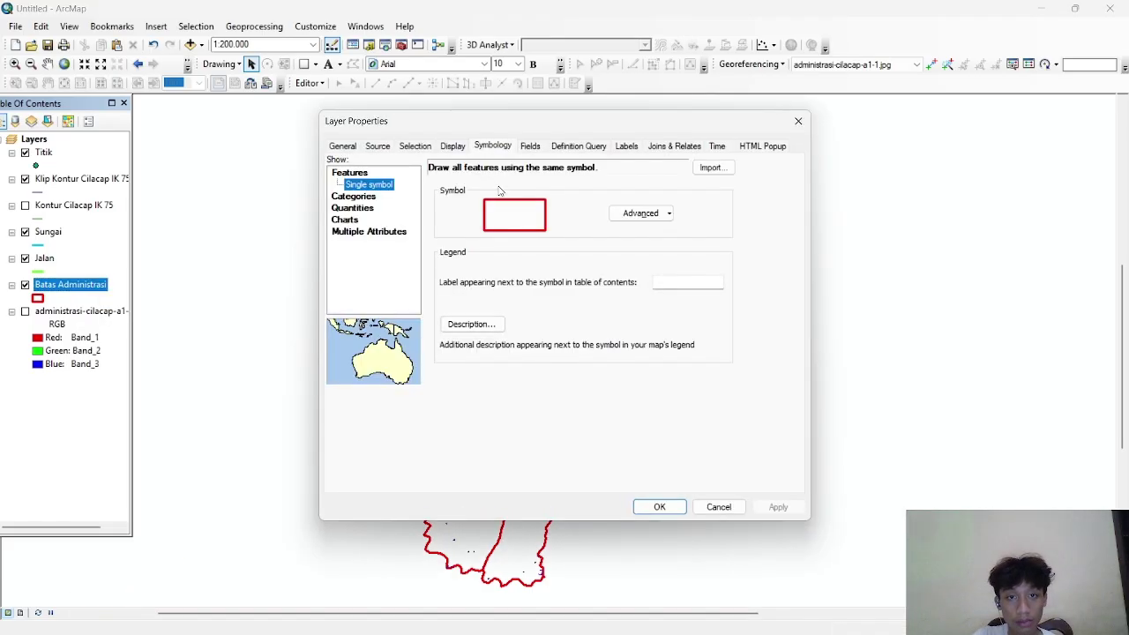
left_click(359, 197)
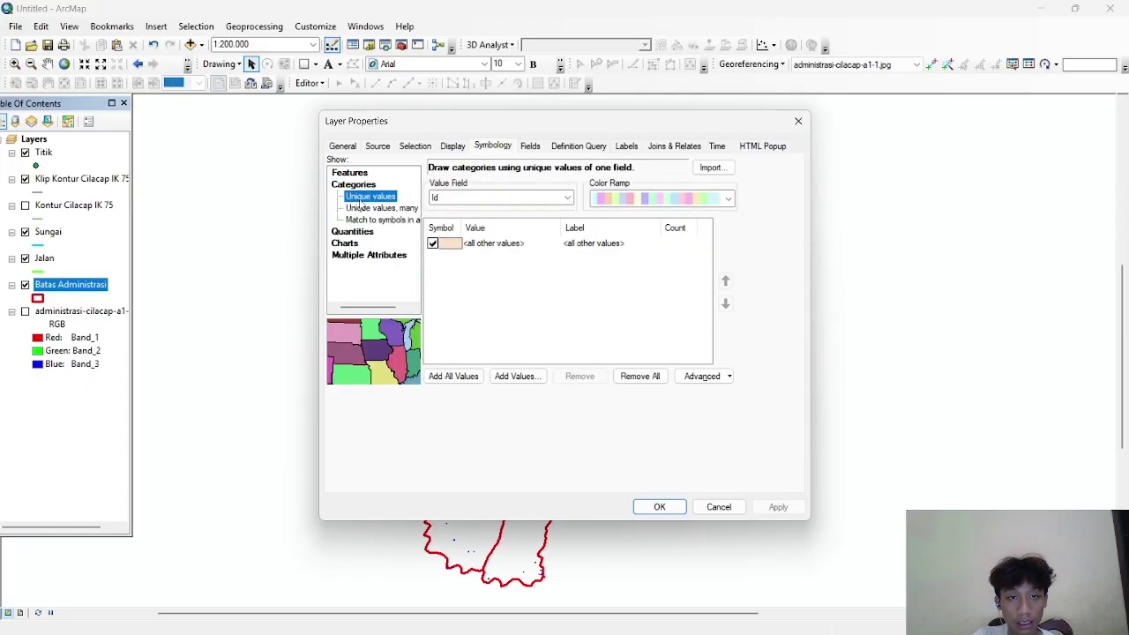
left_click(518, 199)
left_click(494, 222)
left_click(452, 376)
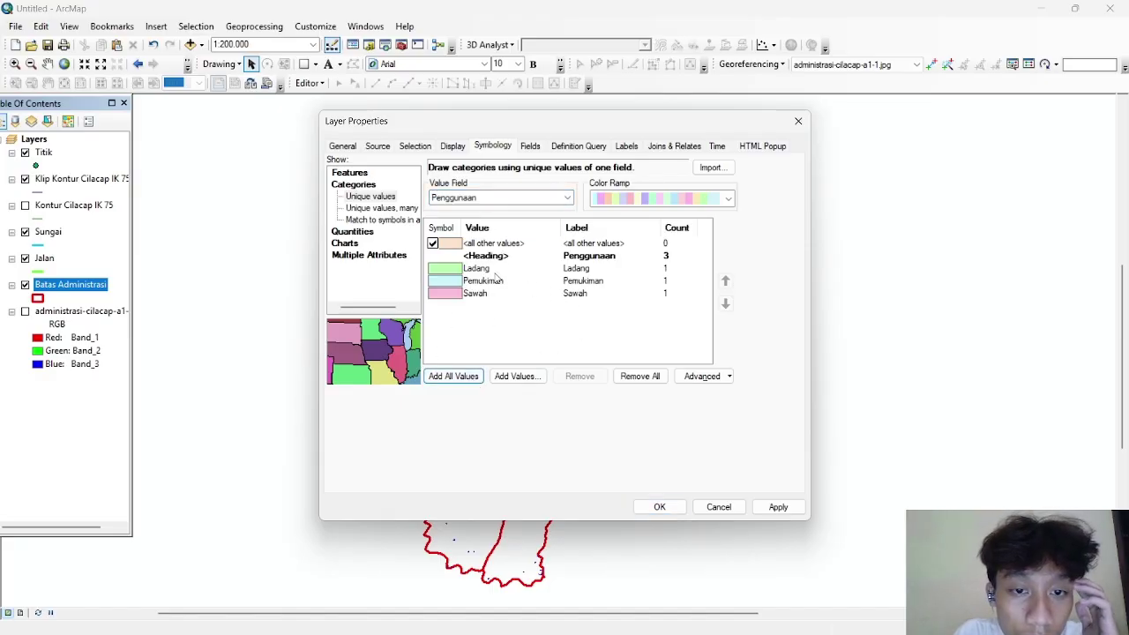
left_click(488, 271)
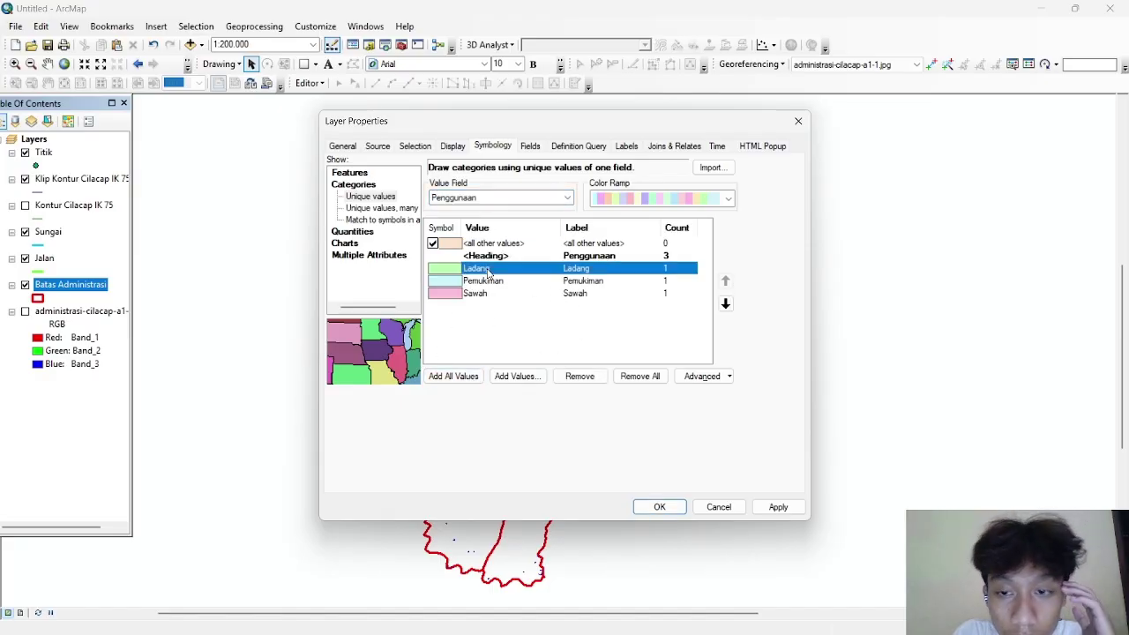
double_click(488, 271)
key("alt+Tab")
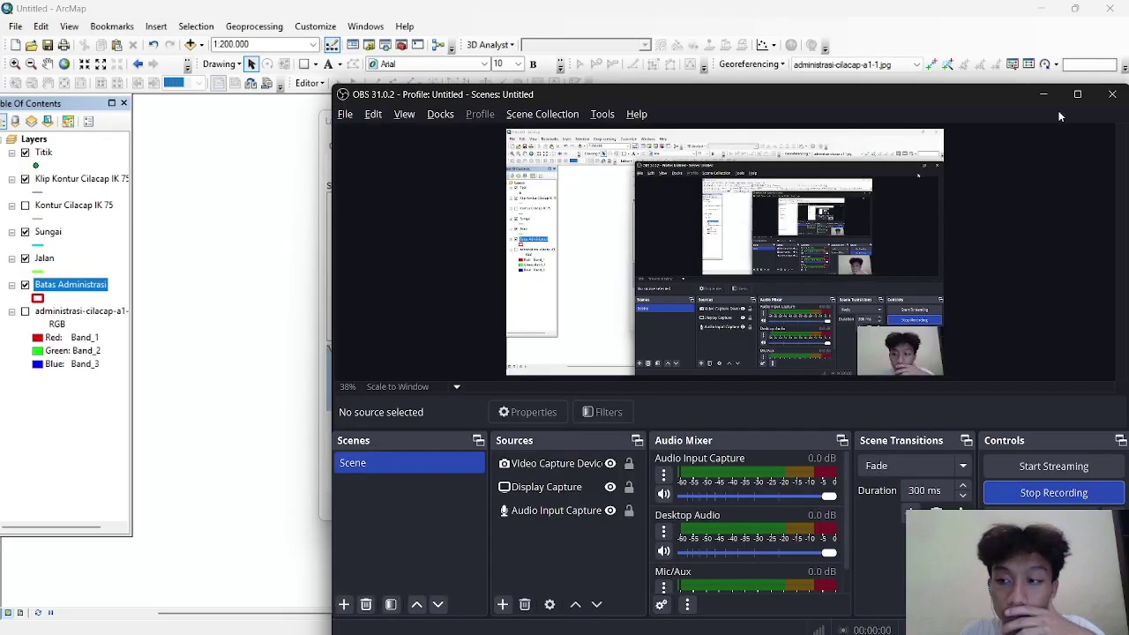
left_click(1044, 103)
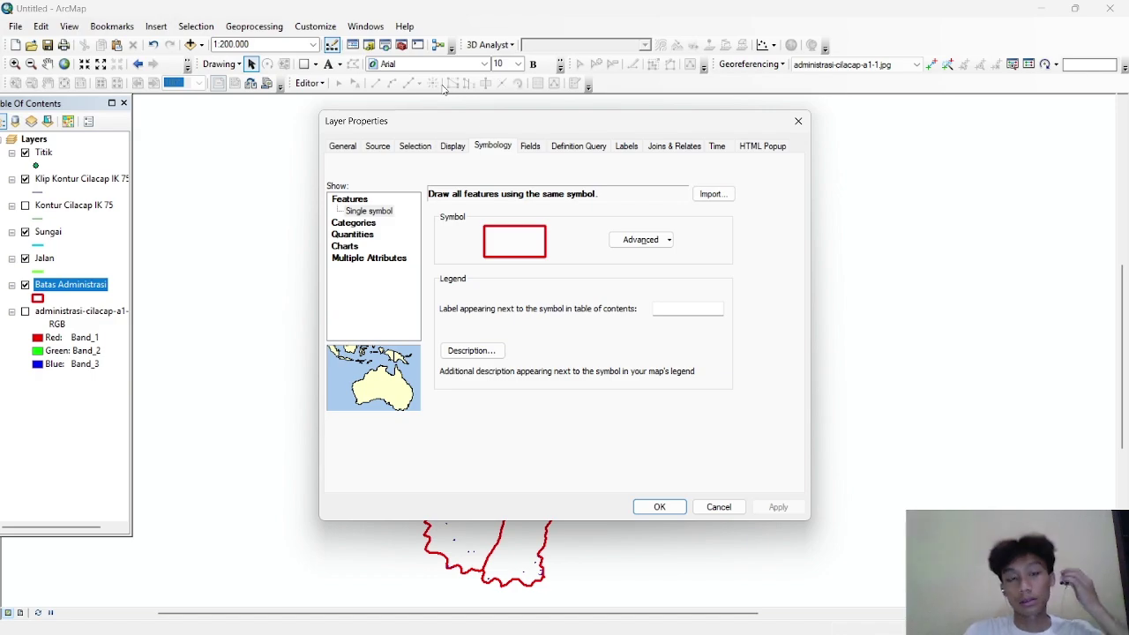
Step: Symbolize Batas Administrasi by unique values of the Penggunaan field and add all of its values
left_click(358, 223)
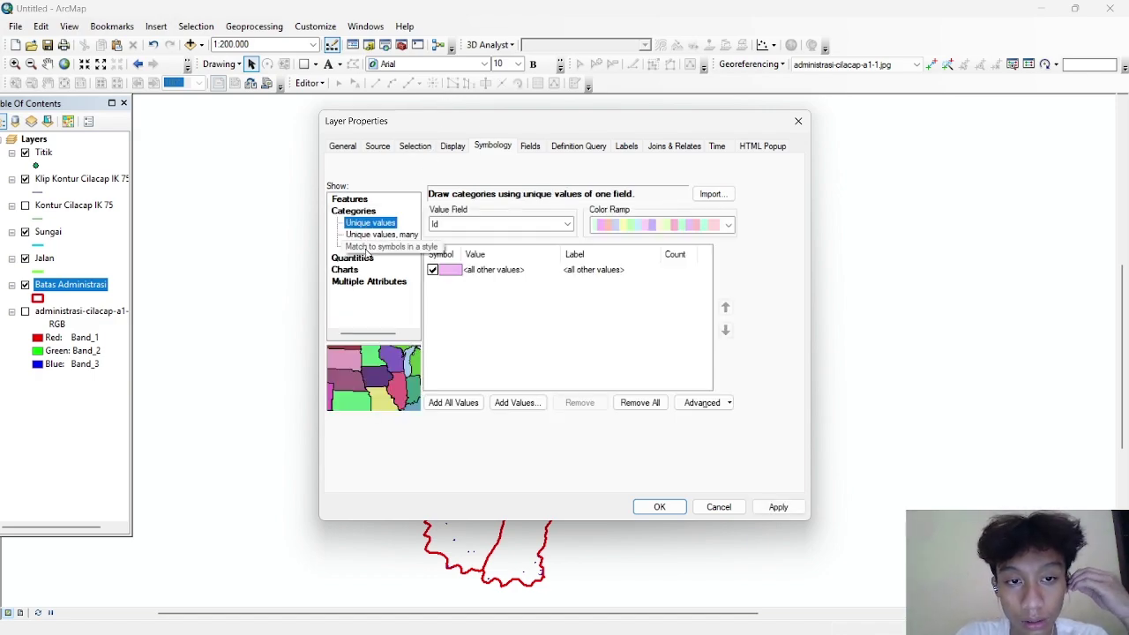
left_click(538, 226)
left_click(494, 248)
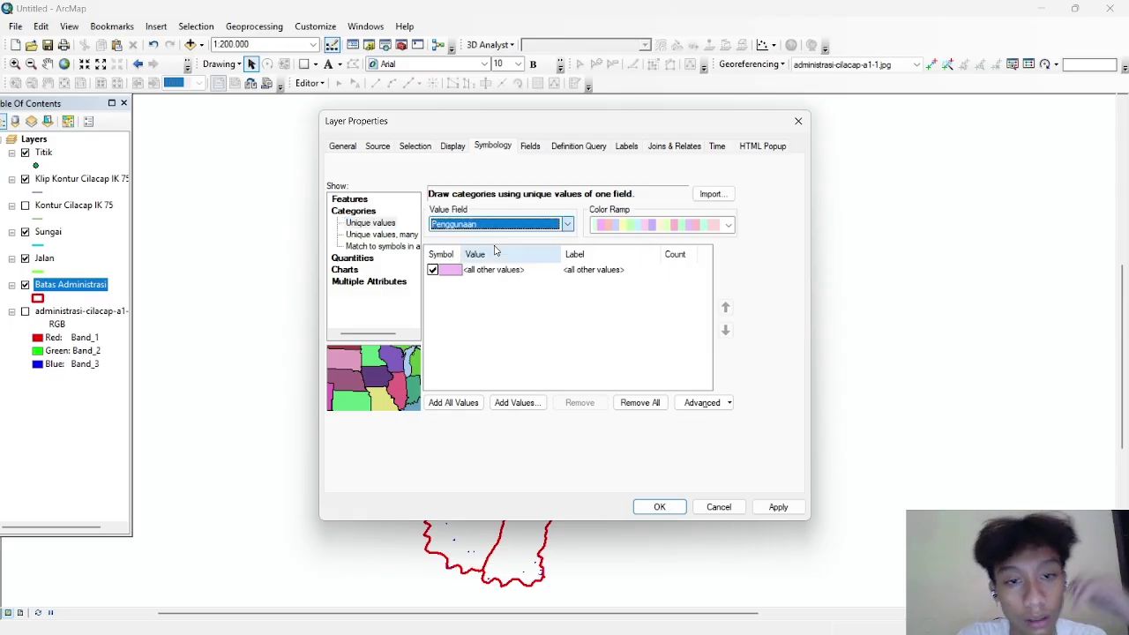
left_click(472, 404)
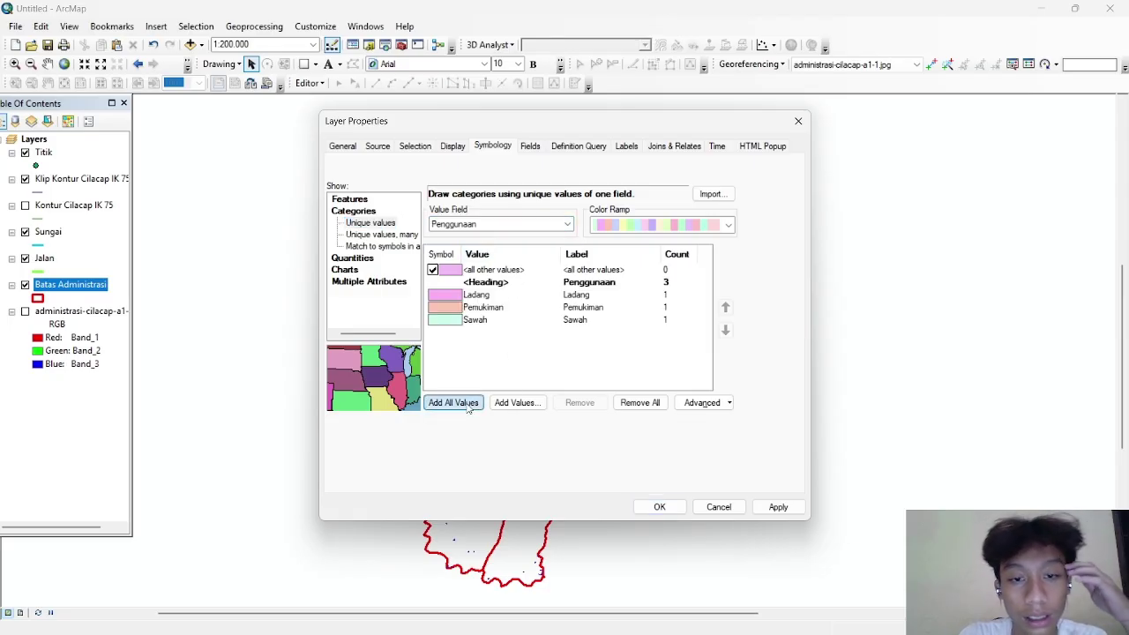
Step: Search the symbol styles for ladang and give the Ladang class the LTT Tegalan symbol with no outline color
left_click(494, 295)
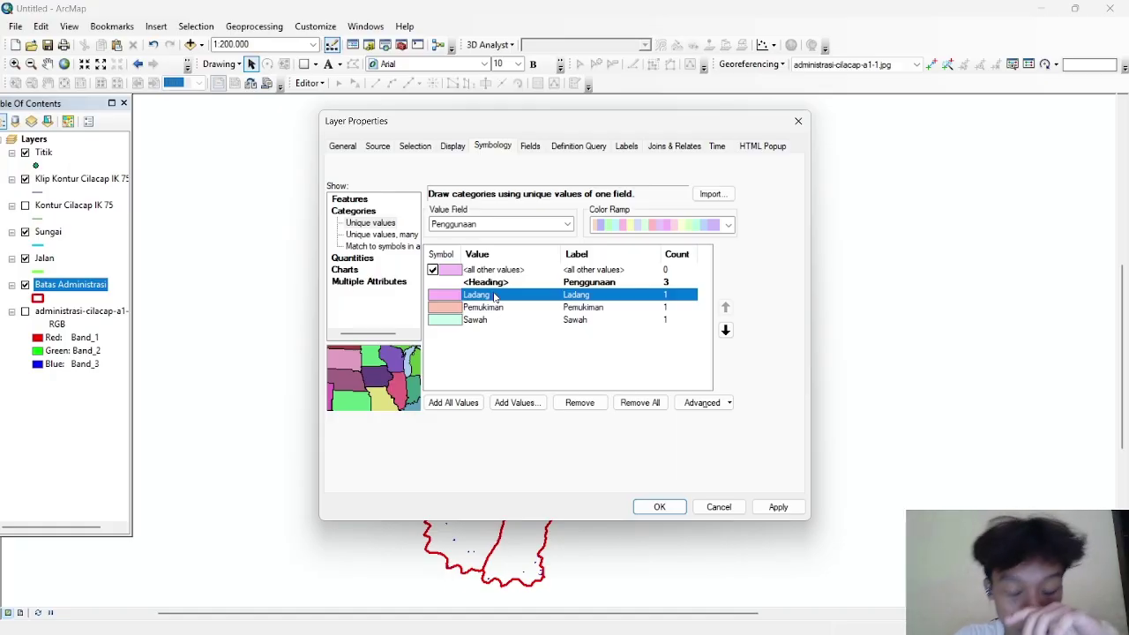
double_click(494, 297)
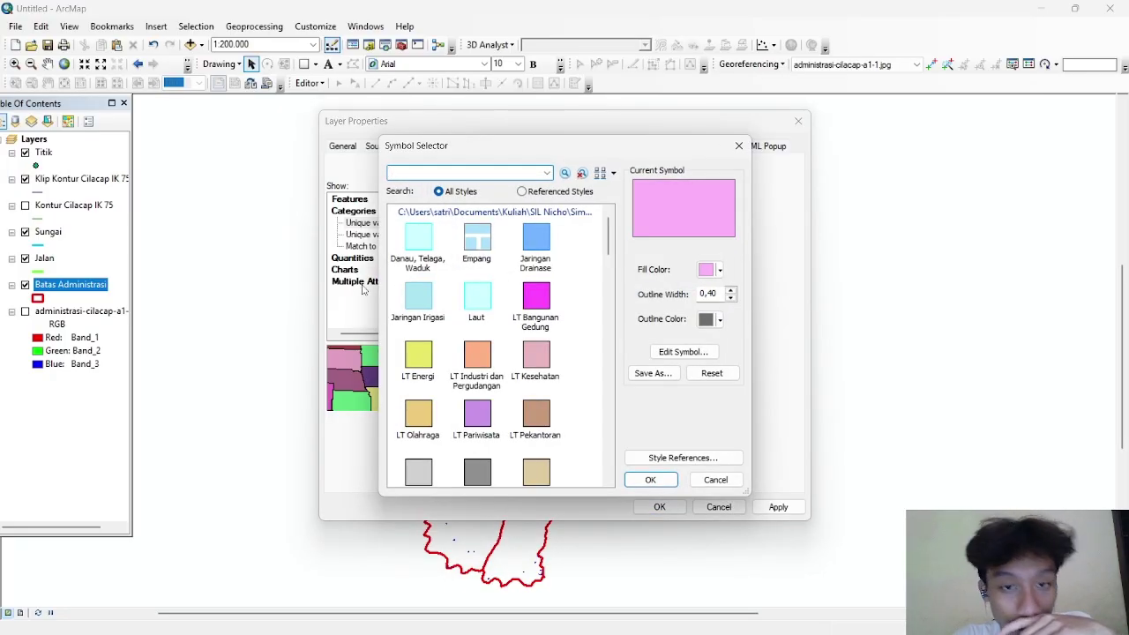
type("ladang")
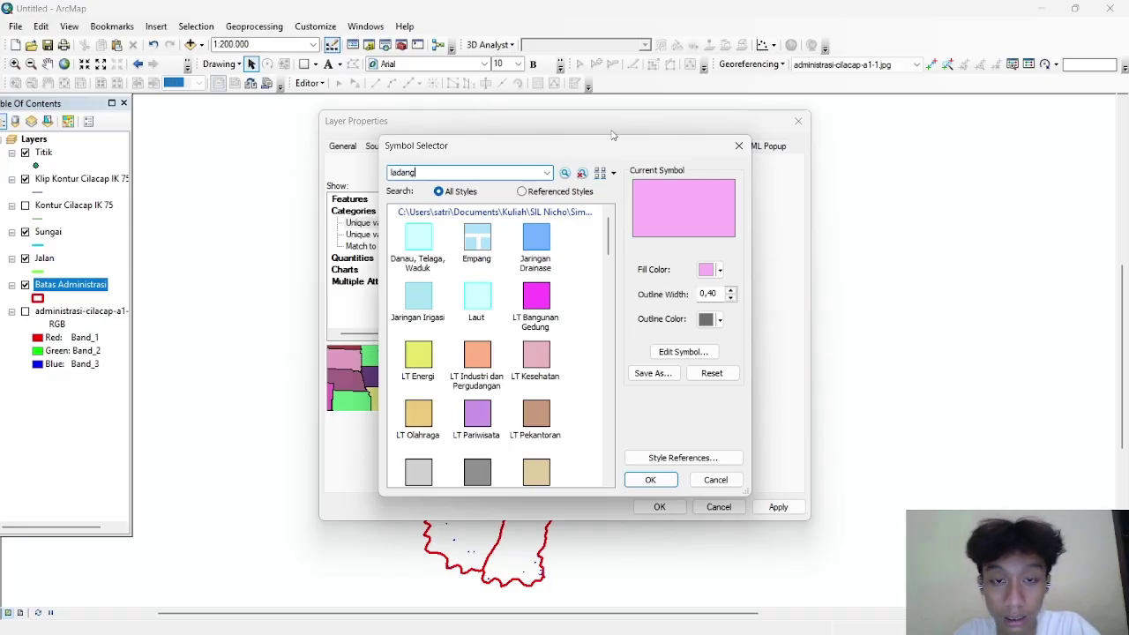
key("Return")
left_click(422, 269)
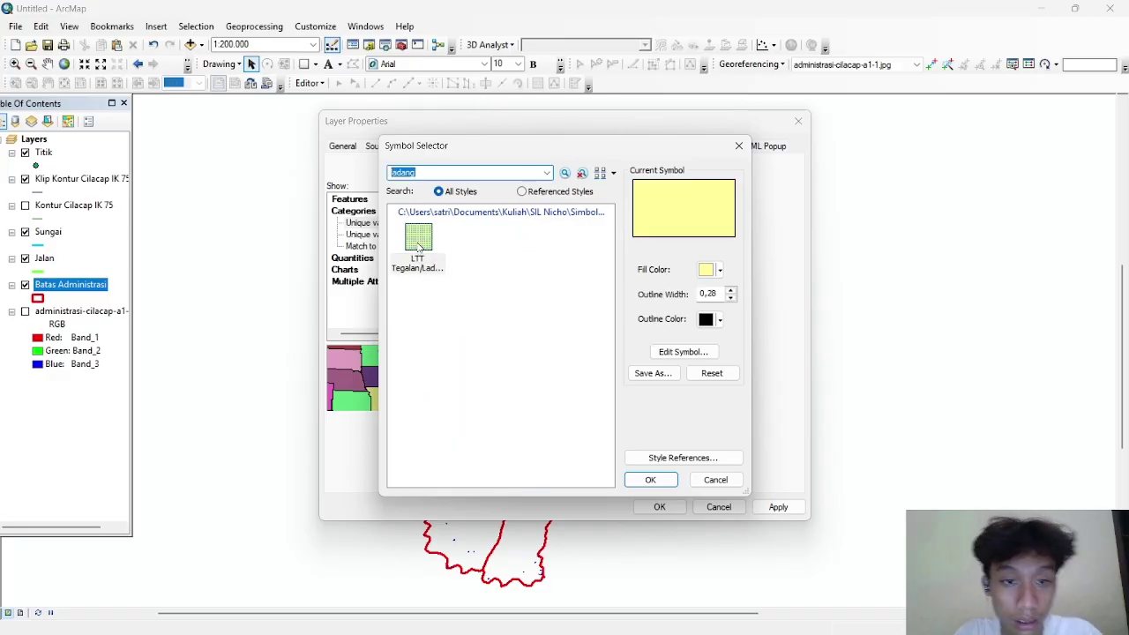
left_click(719, 320)
left_click(732, 345)
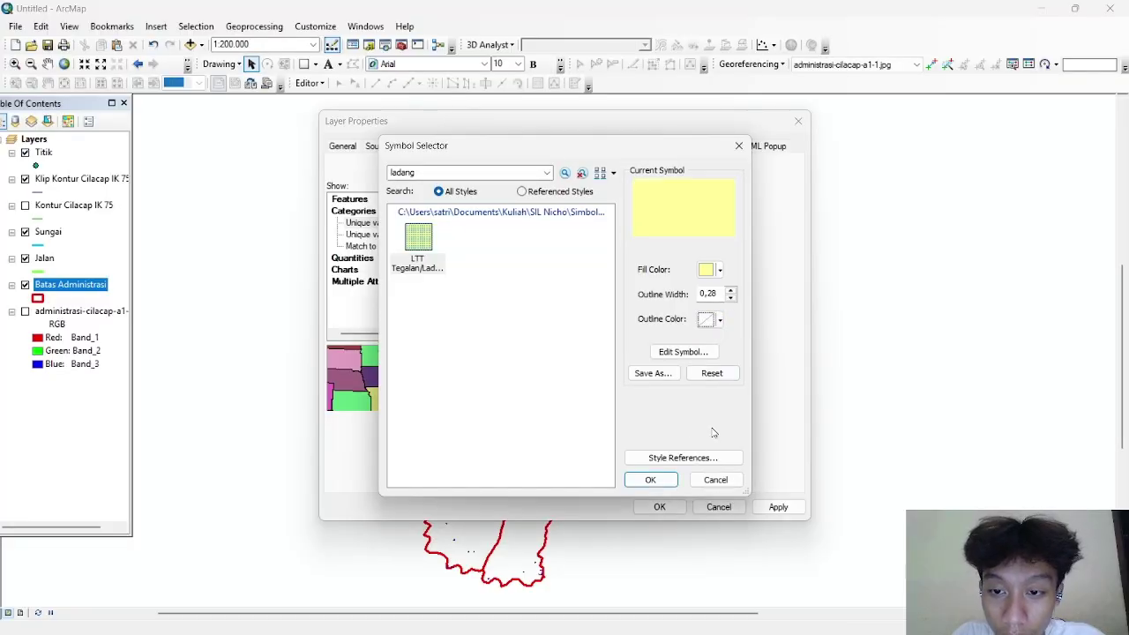
left_click(650, 479)
Step: Give the Pemukiman class the LTT Perkebunan symbol with no outline color
double_click(483, 308)
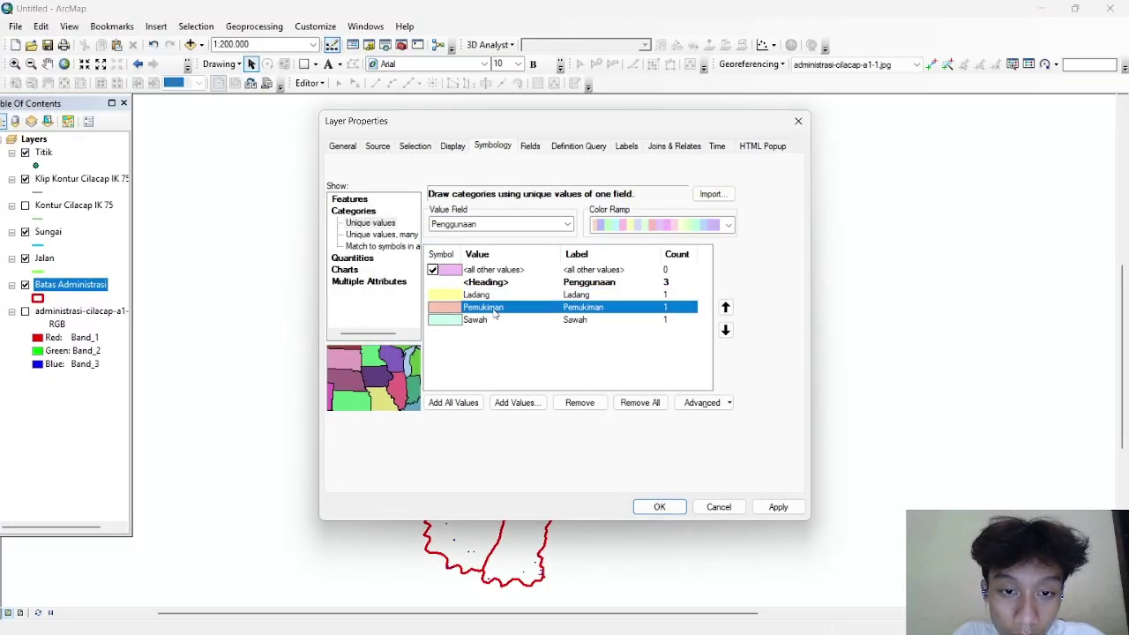
type("pemukiman")
key("Return")
key("BackSpace")
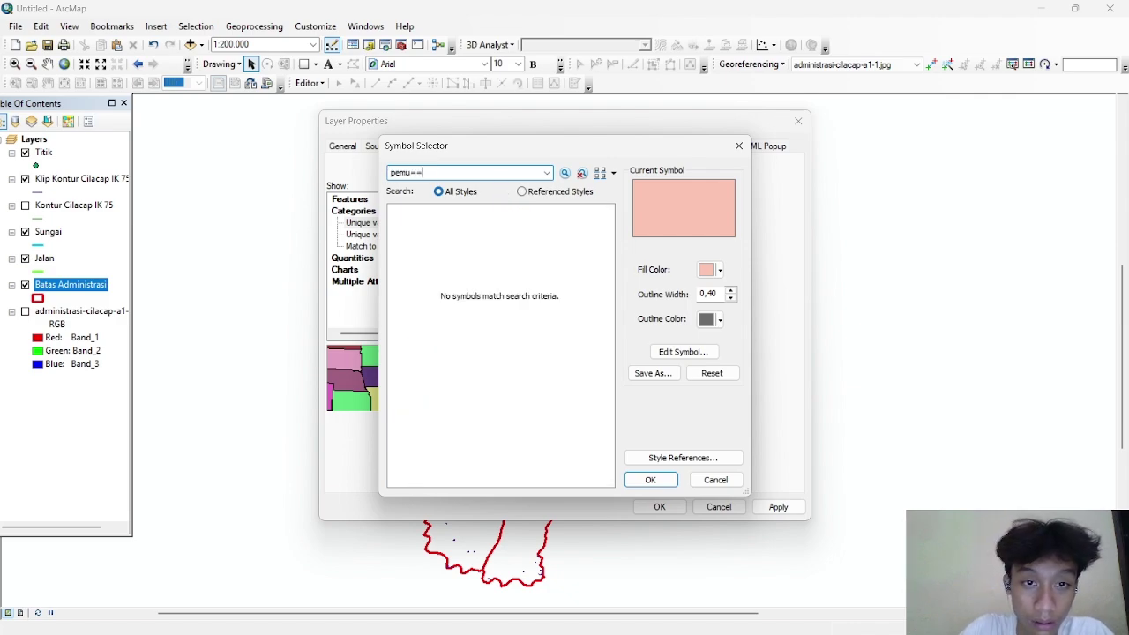
key("BackSpace")
key("BackSpace")
key("BackSpace")
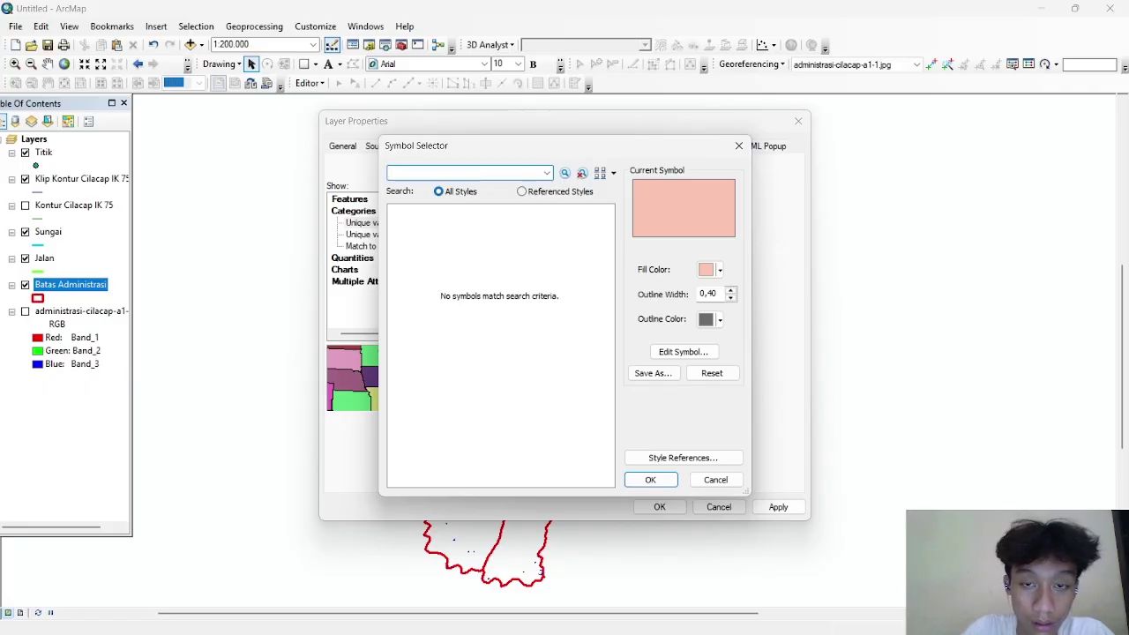
key("Return")
scroll(553, 395, "down", 3)
scroll(553, 395, "down", 5)
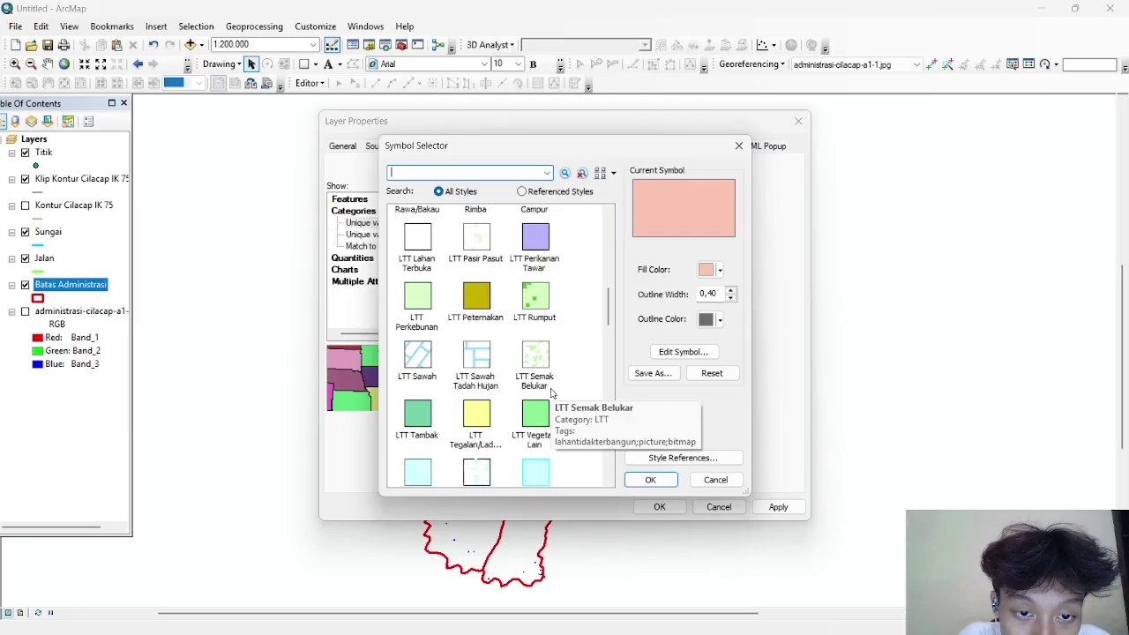
scroll(523, 388, "up", 2)
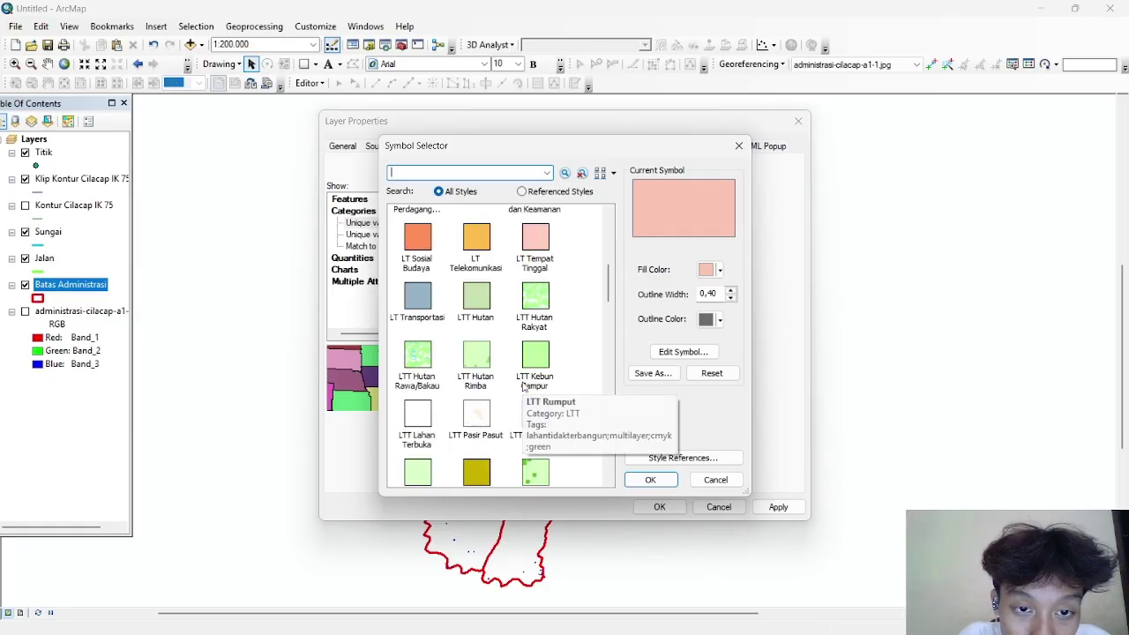
scroll(511, 387, "up", 1)
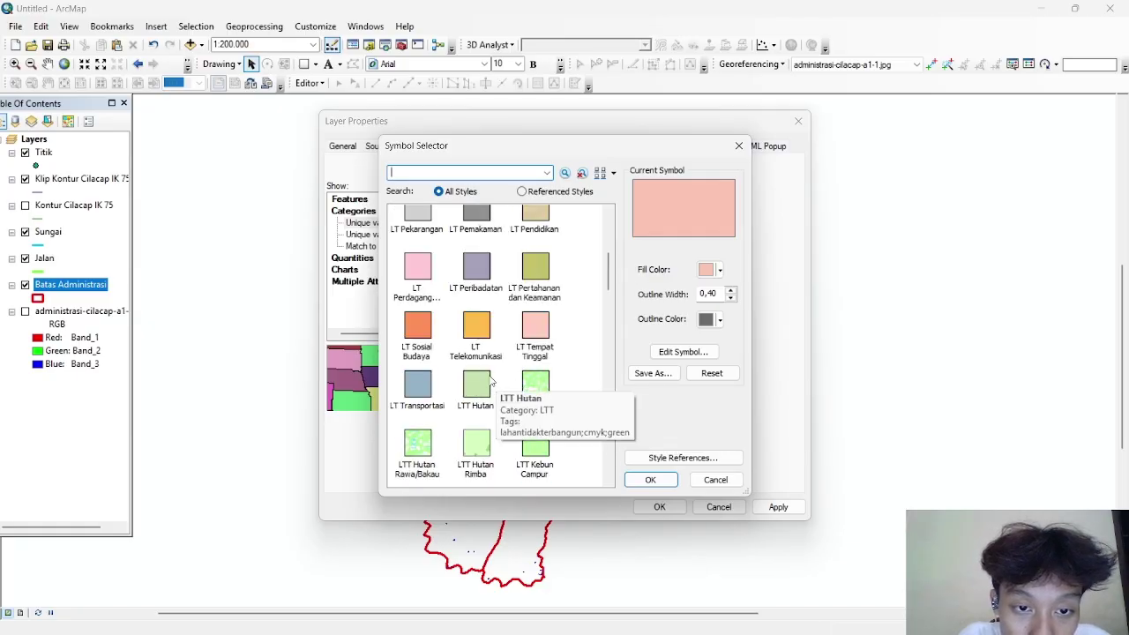
scroll(508, 385, "down", 4)
left_click(418, 300)
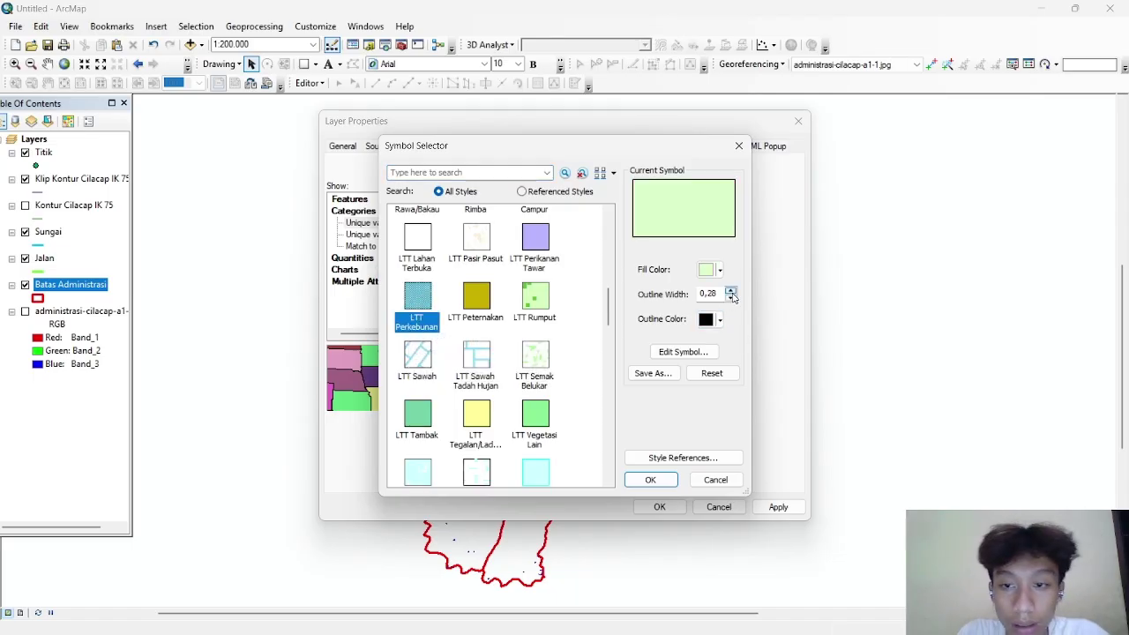
left_click(719, 320)
left_click(732, 349)
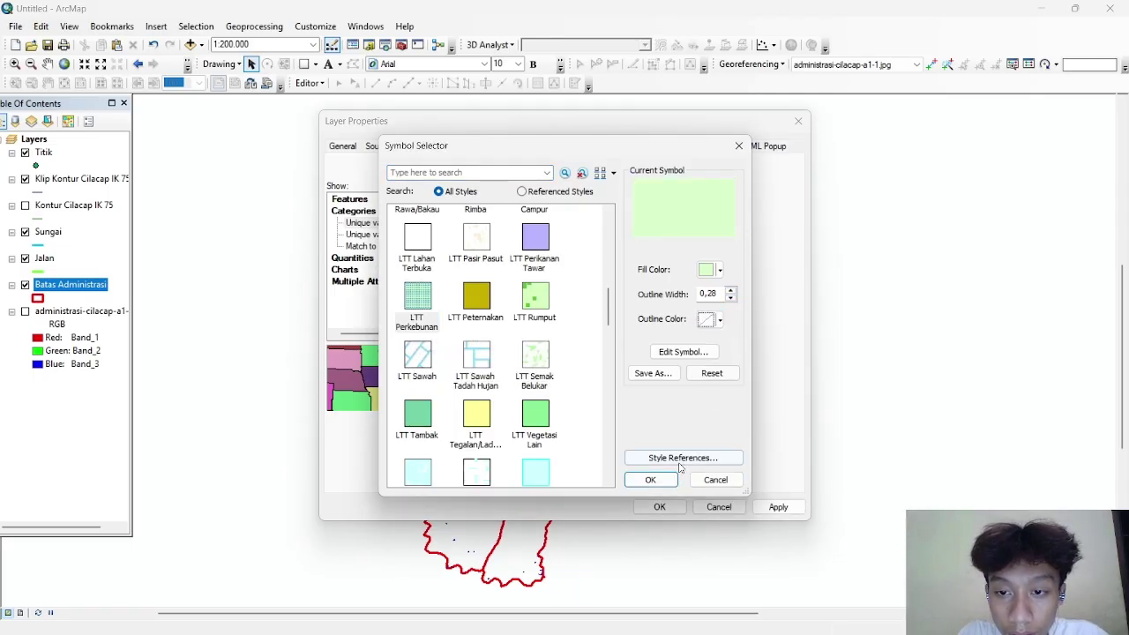
left_click(650, 480)
Step: Search the symbol styles for sawah, give the Sawah class the LTT Sawah symbol with no outline color, and apply the layer's symbology
right_click(472, 321)
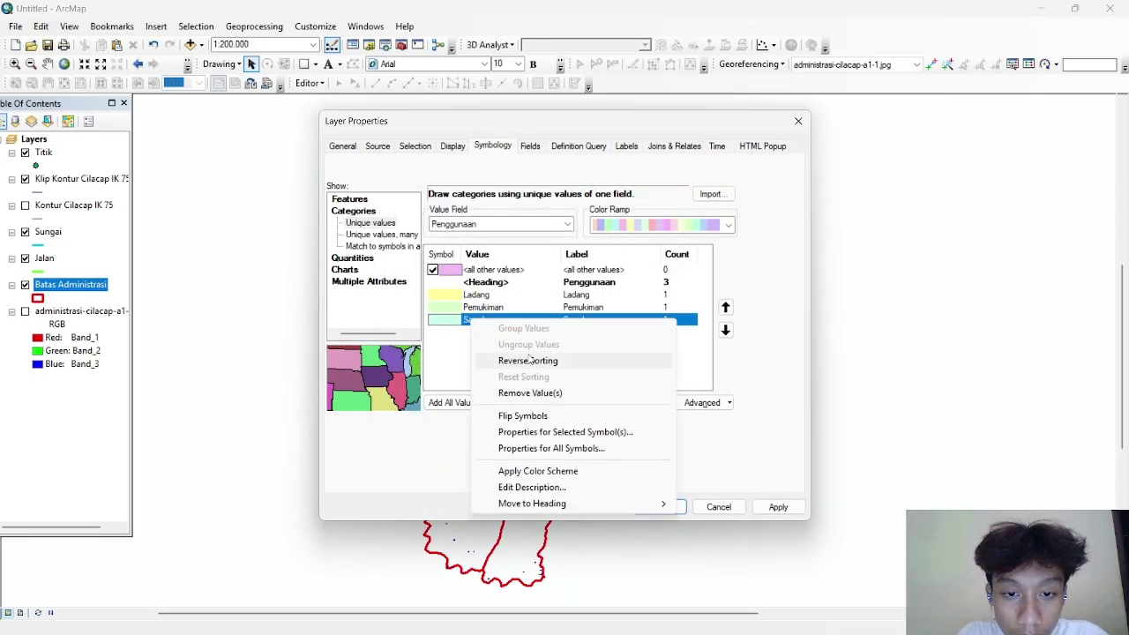
left_click(452, 328)
double_click(445, 321)
type("sawah")
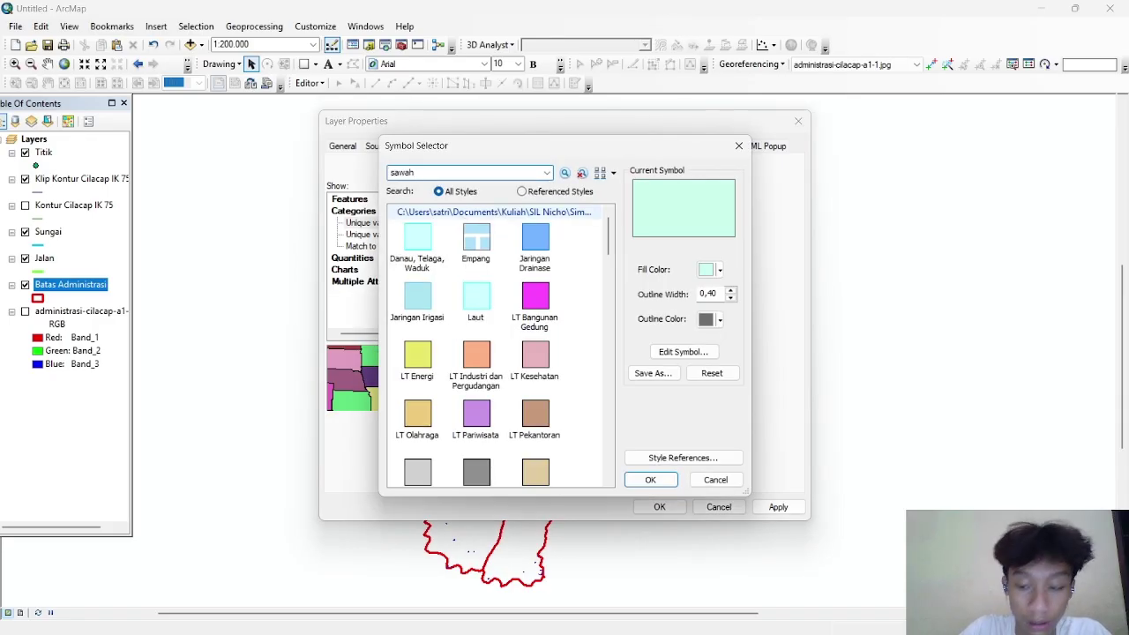
key("Return")
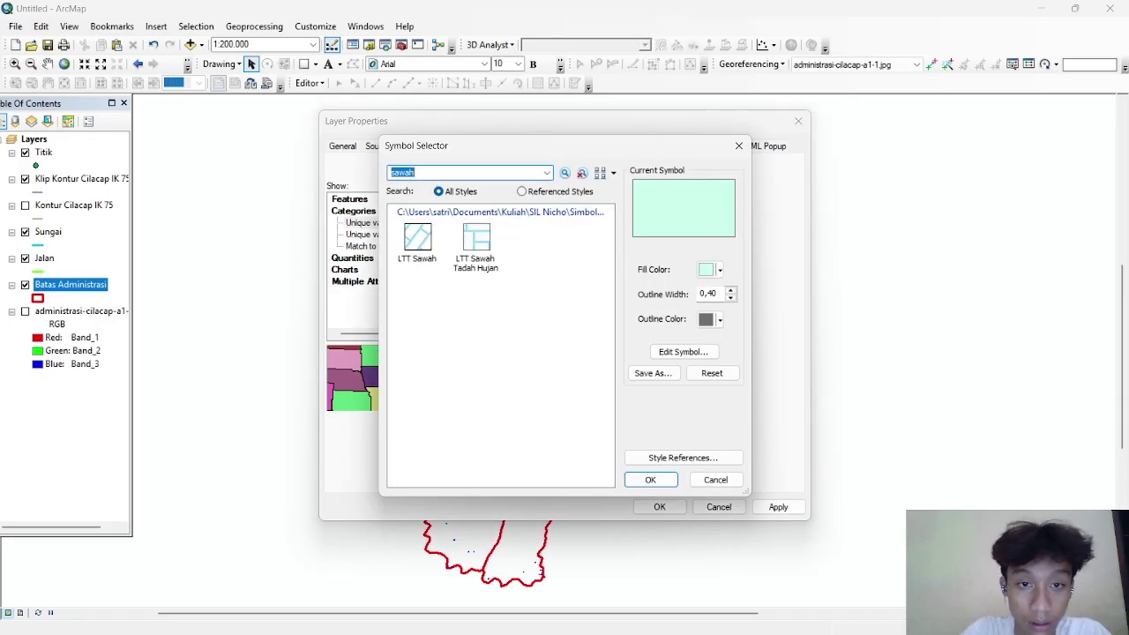
left_click(417, 238)
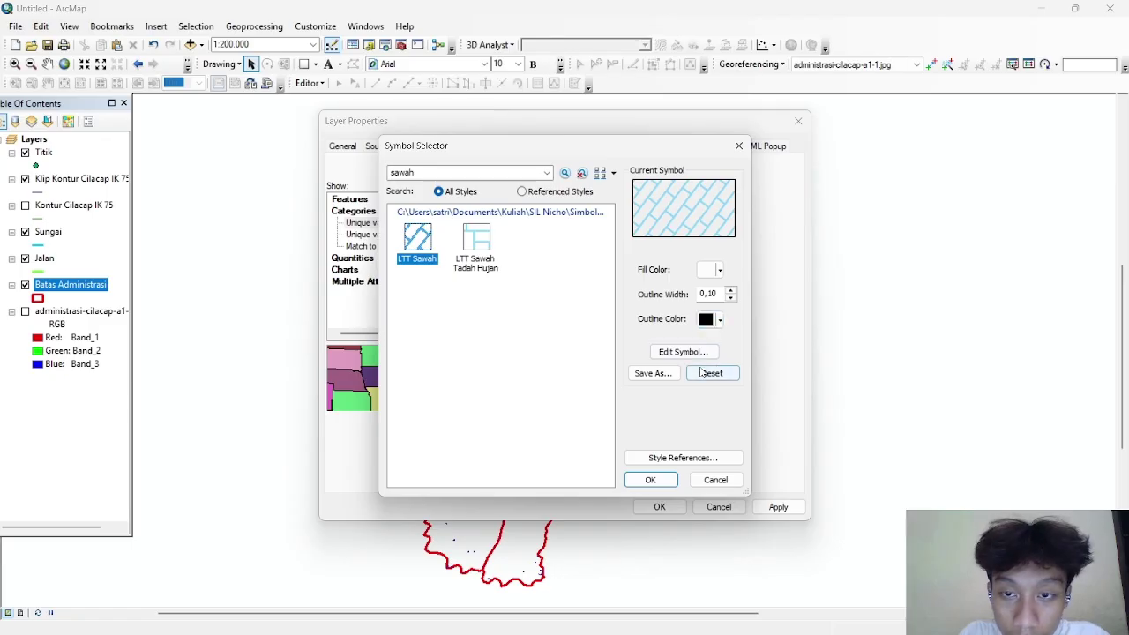
left_click(719, 320)
left_click(739, 346)
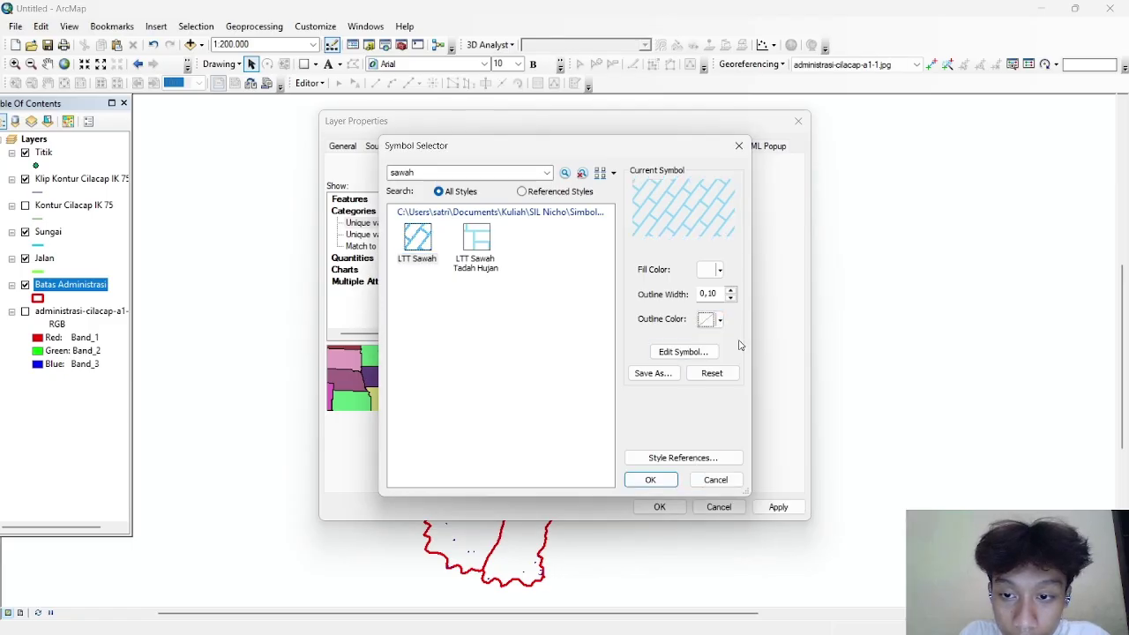
left_click(651, 479)
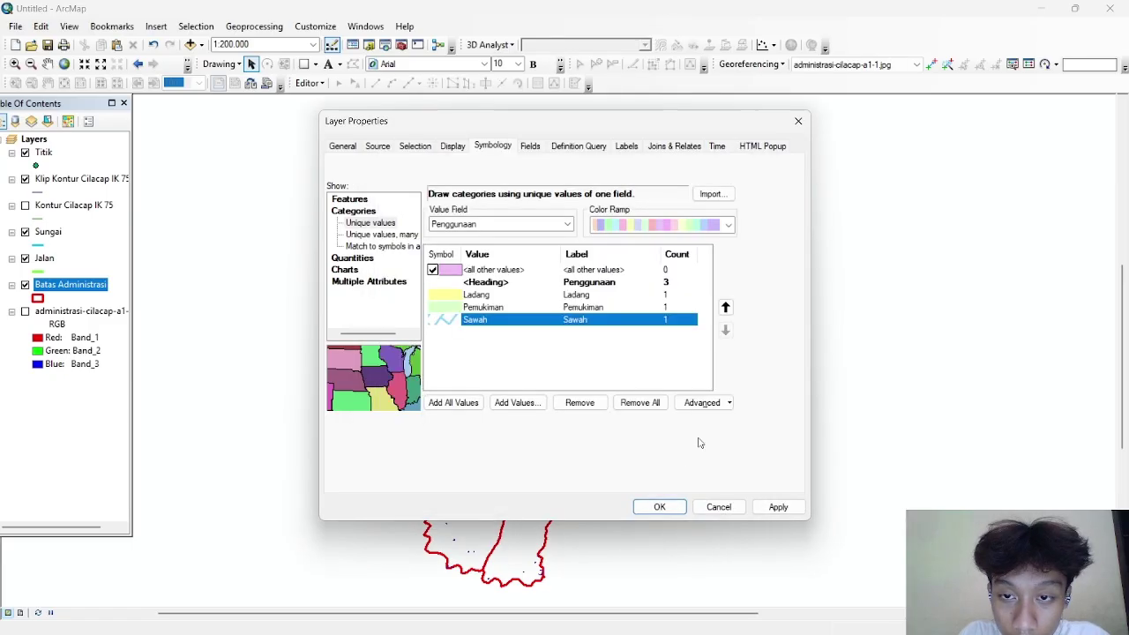
left_click(777, 506)
left_click(660, 506)
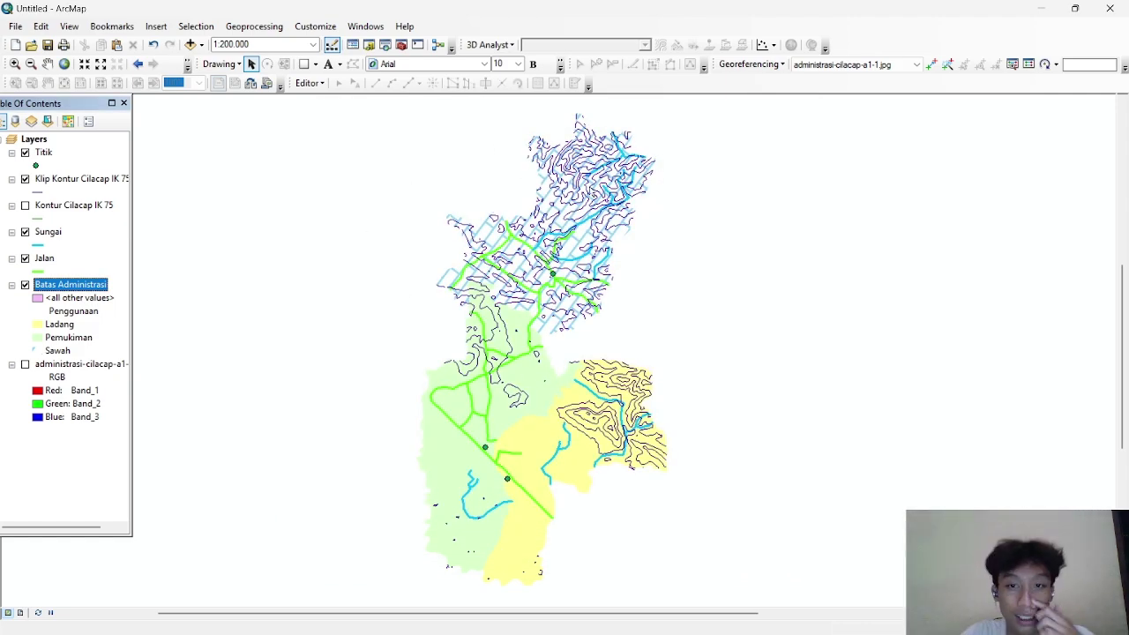
Step: Give the <all other values> symbol of Batas Administrasi a black outline color and apply the layer's symbology
right_click(75, 286)
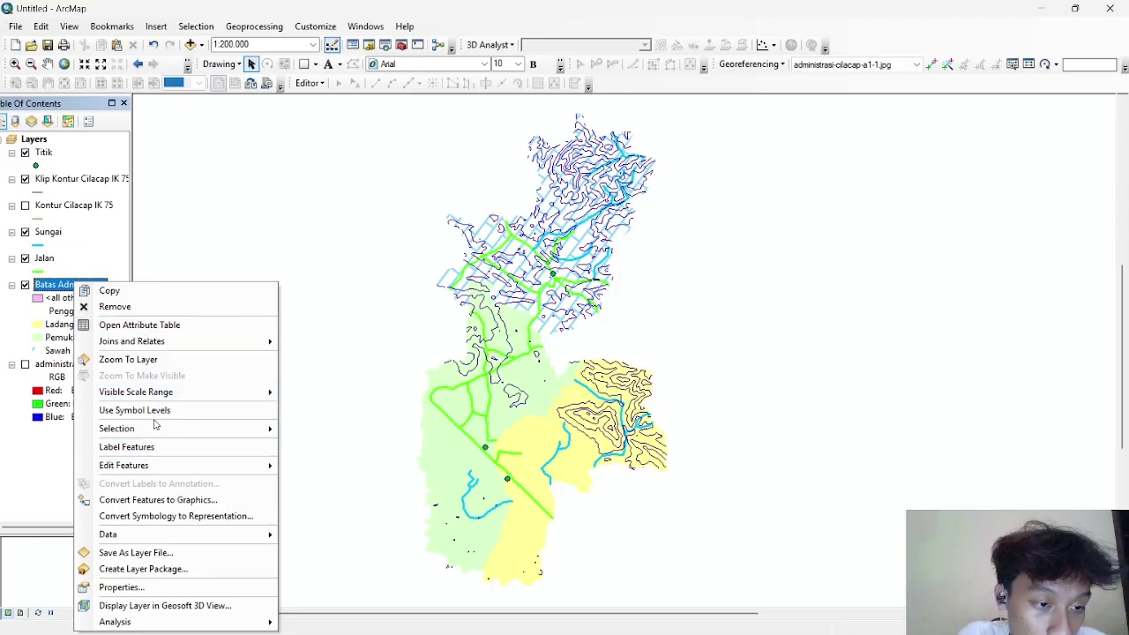
left_click(140, 589)
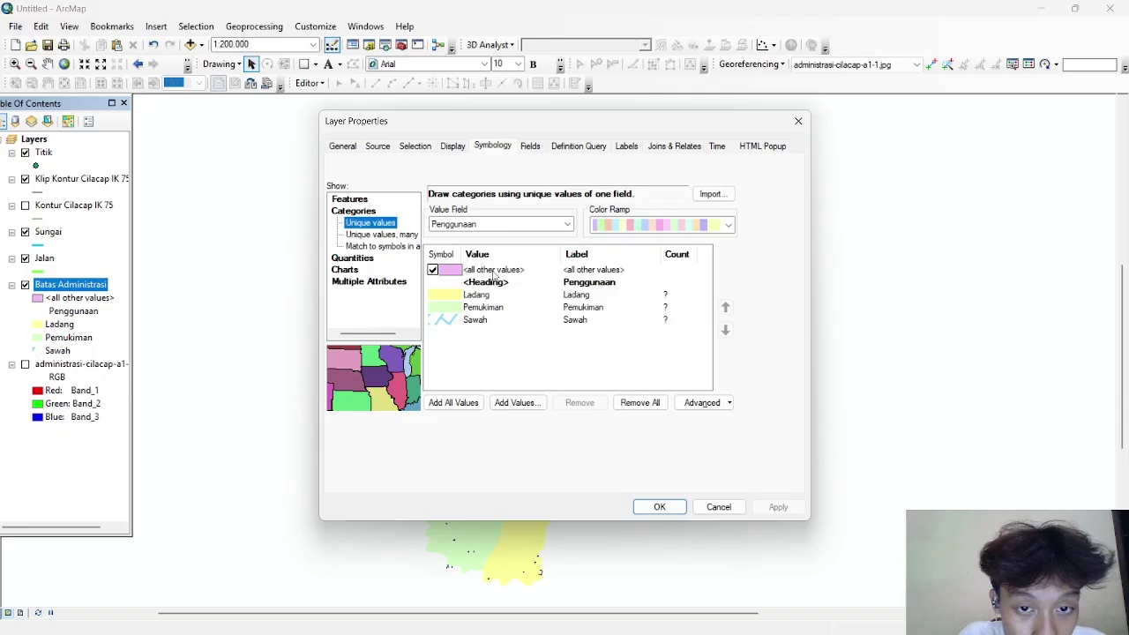
double_click(448, 270)
left_click(710, 319)
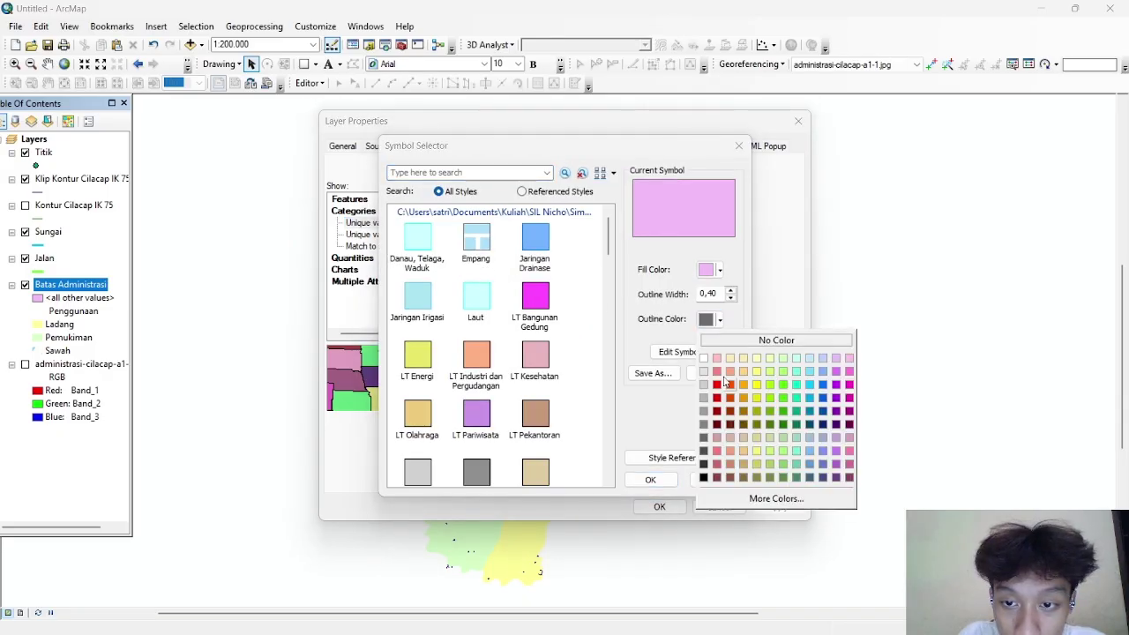
left_click(703, 478)
left_click(650, 478)
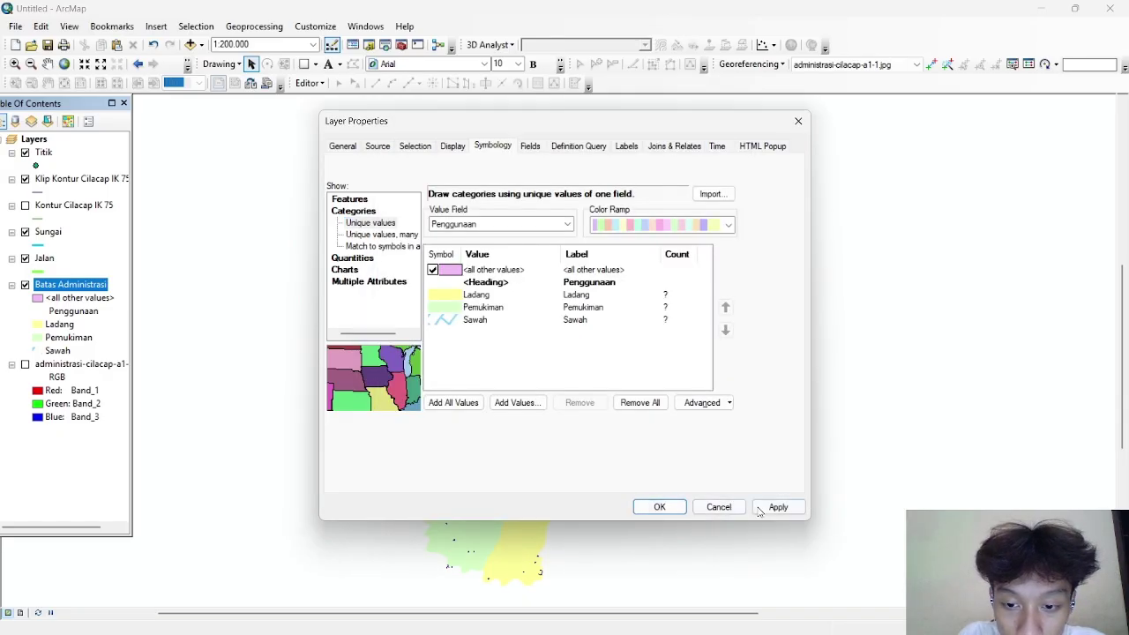
left_click(778, 506)
left_click(667, 507)
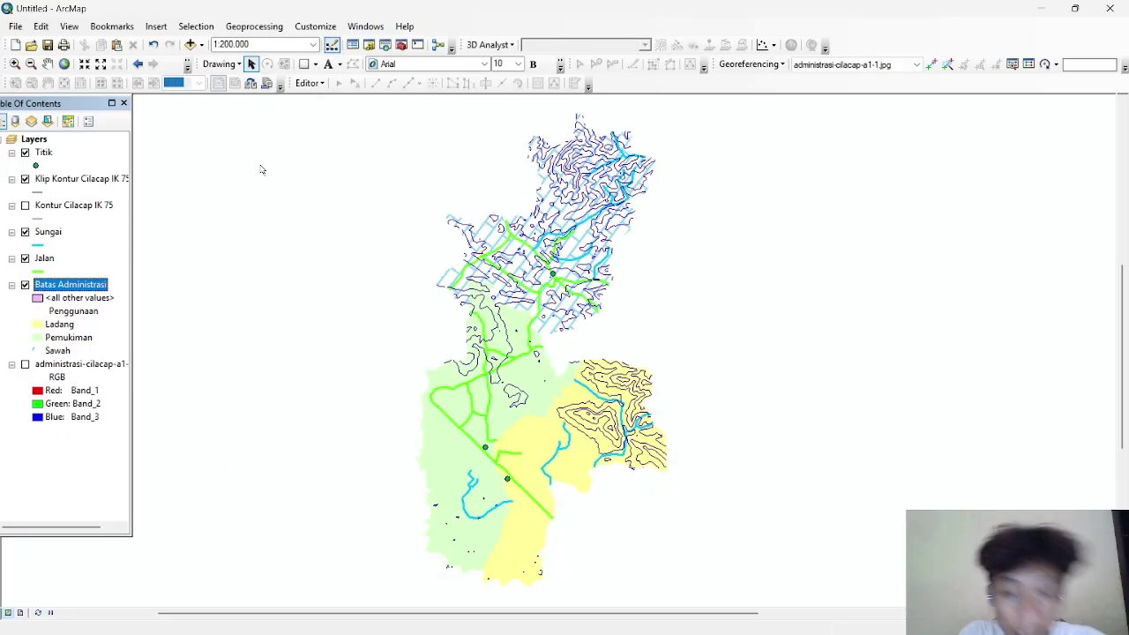
left_click(88, 180)
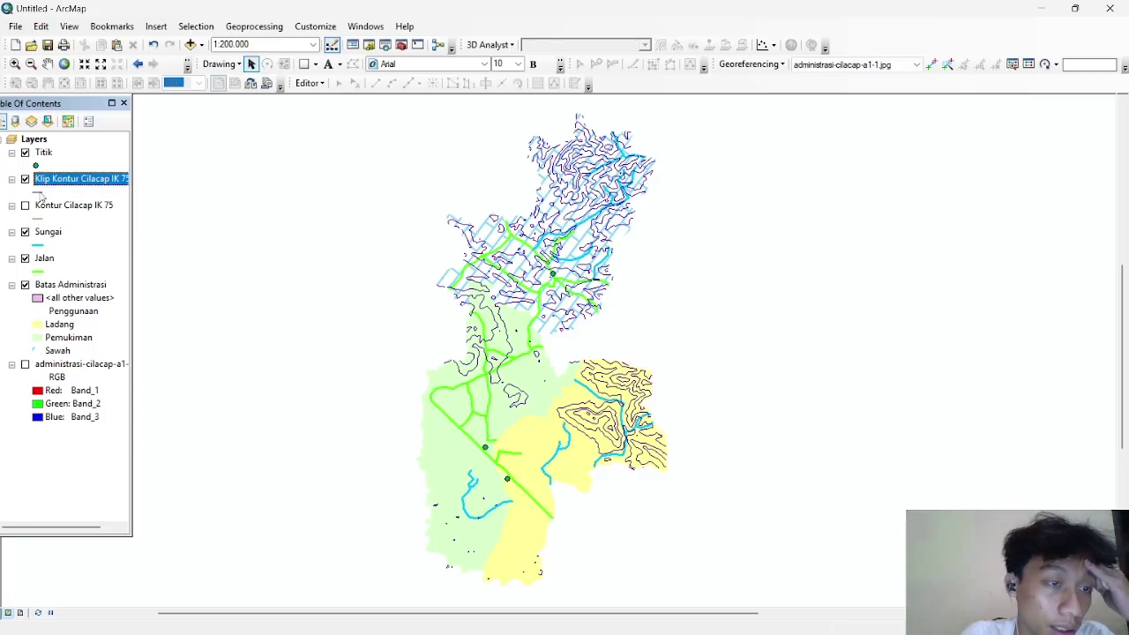
left_click(41, 194)
left_click(726, 149)
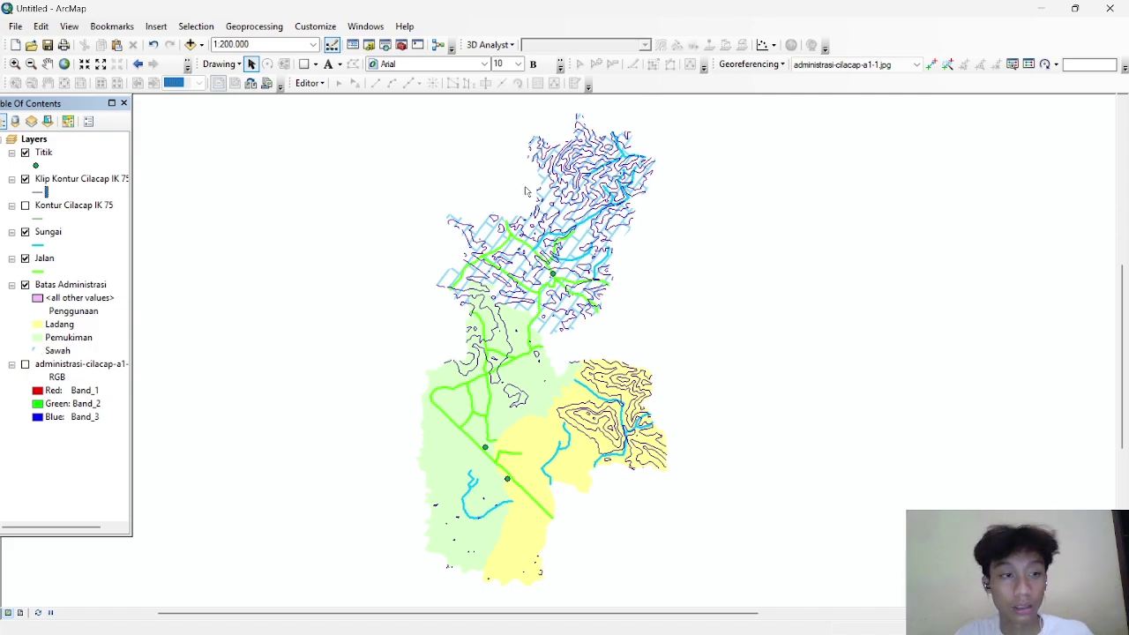
Step: Symbolize Klip Kontur Cilacap IK 75 by unique values of the IK field and add all of its values
right_click(62, 179)
mouse_move(176, 247)
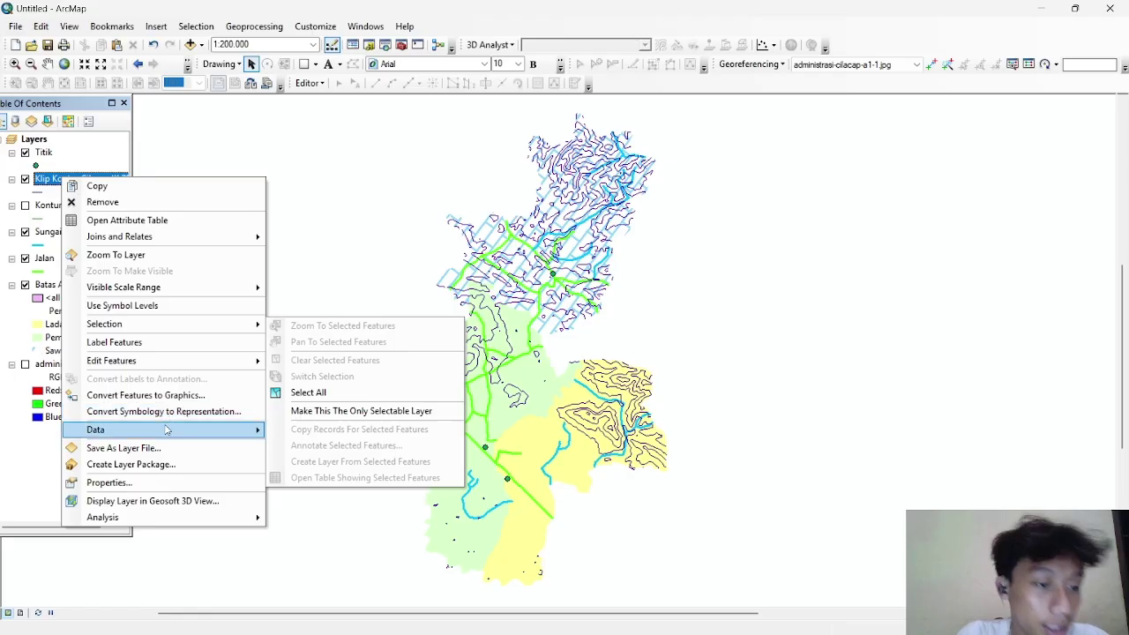
left_click(155, 484)
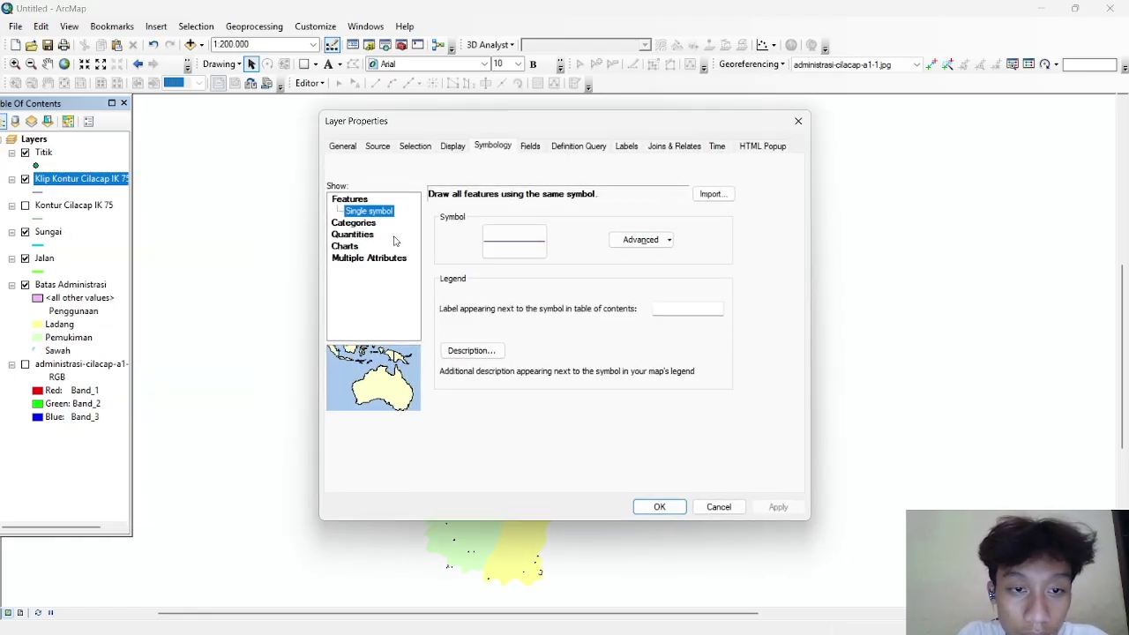
left_click(370, 223)
left_click(481, 224)
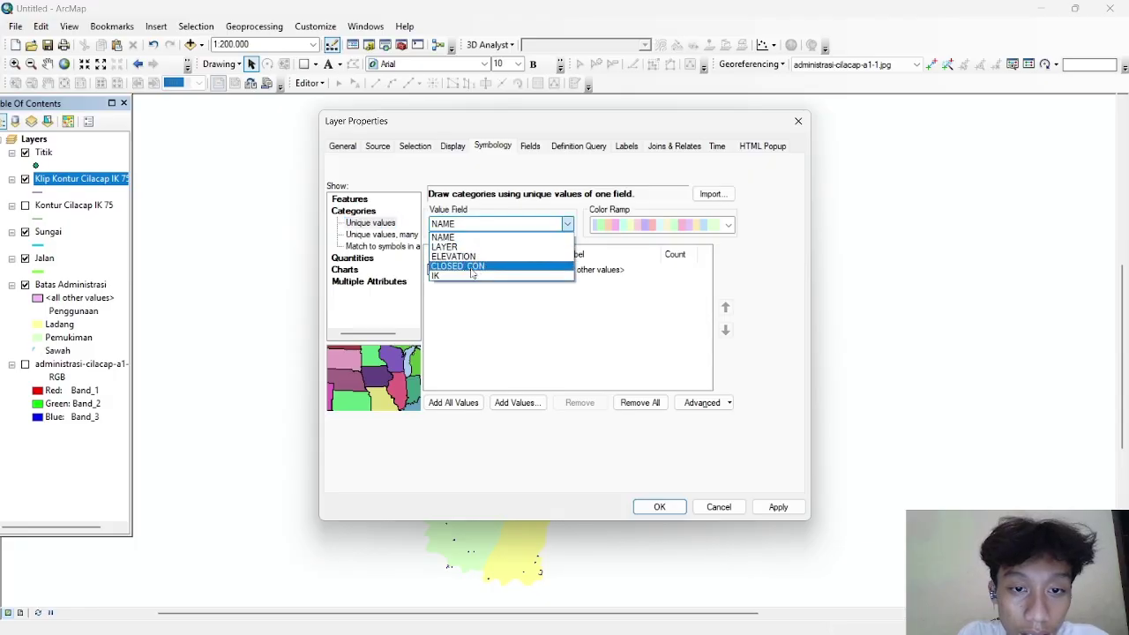
left_click(470, 275)
left_click(453, 402)
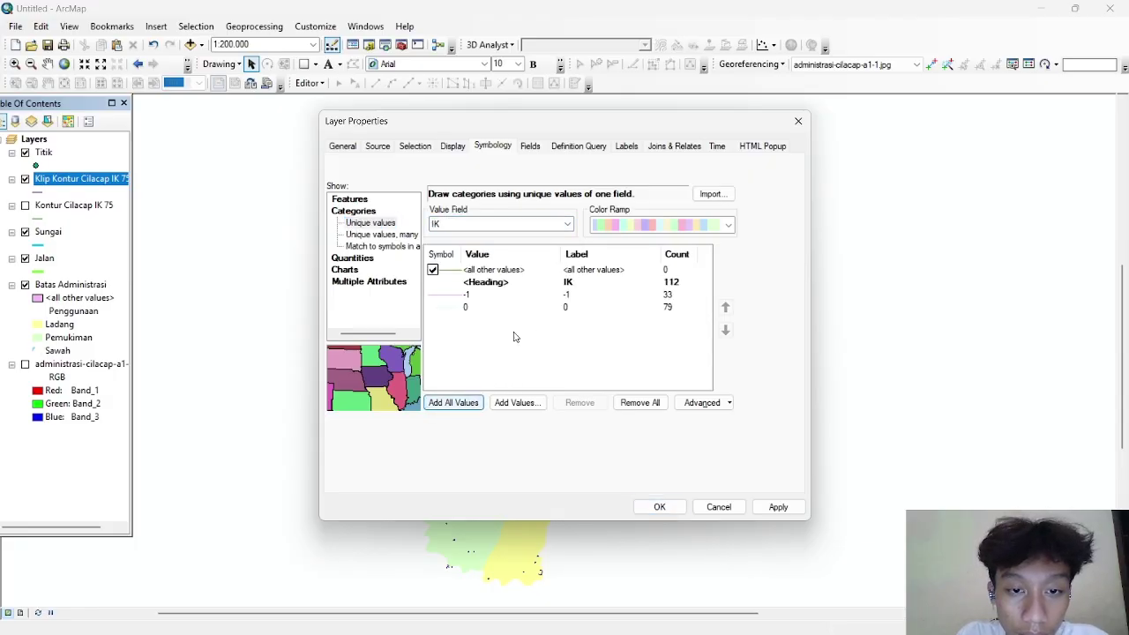
Step: Give the contour class -1 an orange line color and a width of 2
double_click(464, 296)
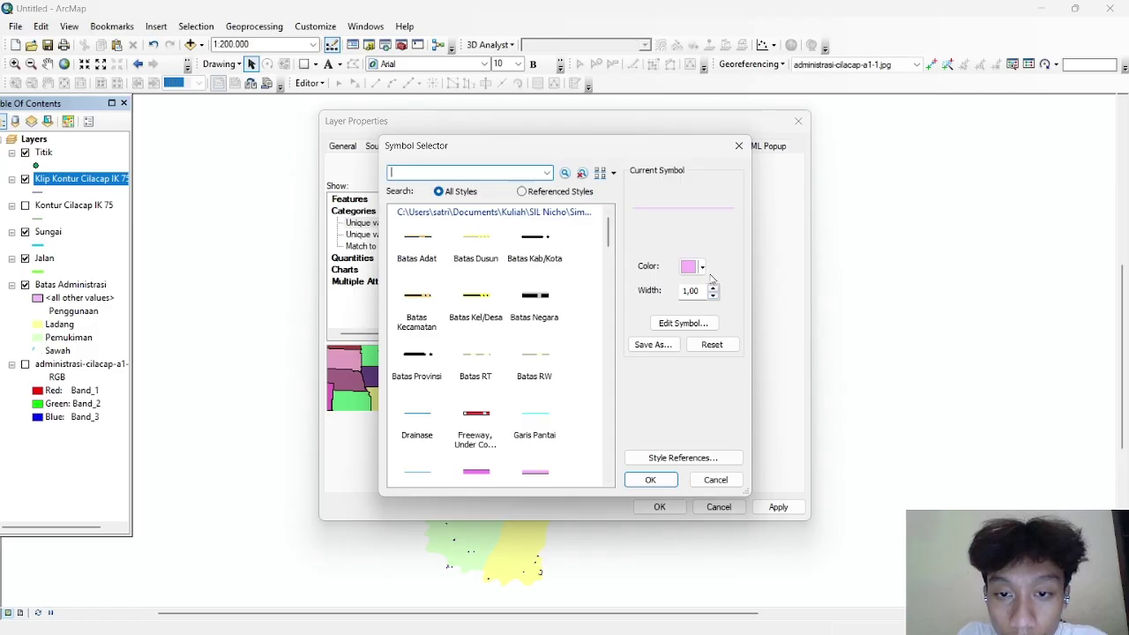
left_click(702, 266)
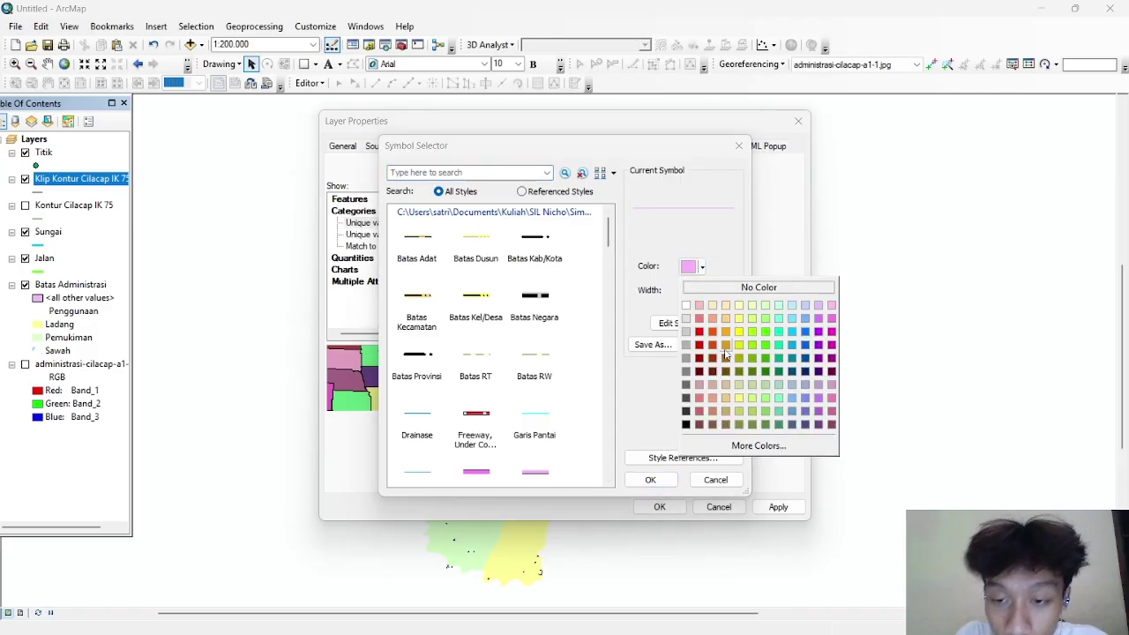
left_click(729, 337)
left_click(714, 286)
left_click(648, 479)
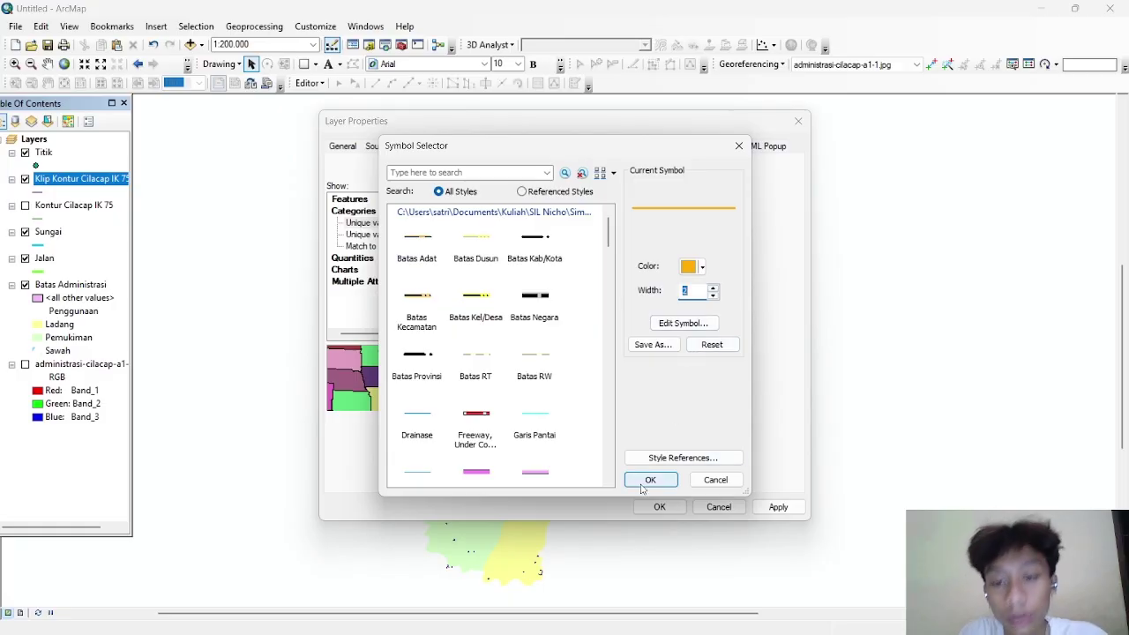
Step: Give the contour class 0 the same orange line color and apply the layer's symbology
left_click(479, 306)
right_click(479, 306)
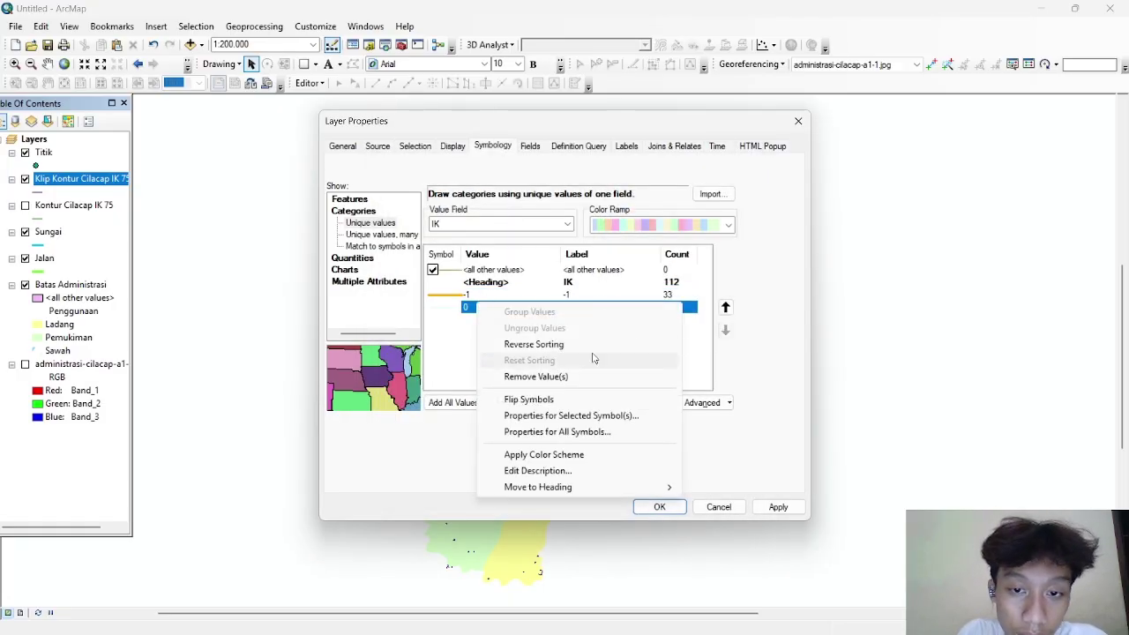
left_click(450, 348)
double_click(454, 307)
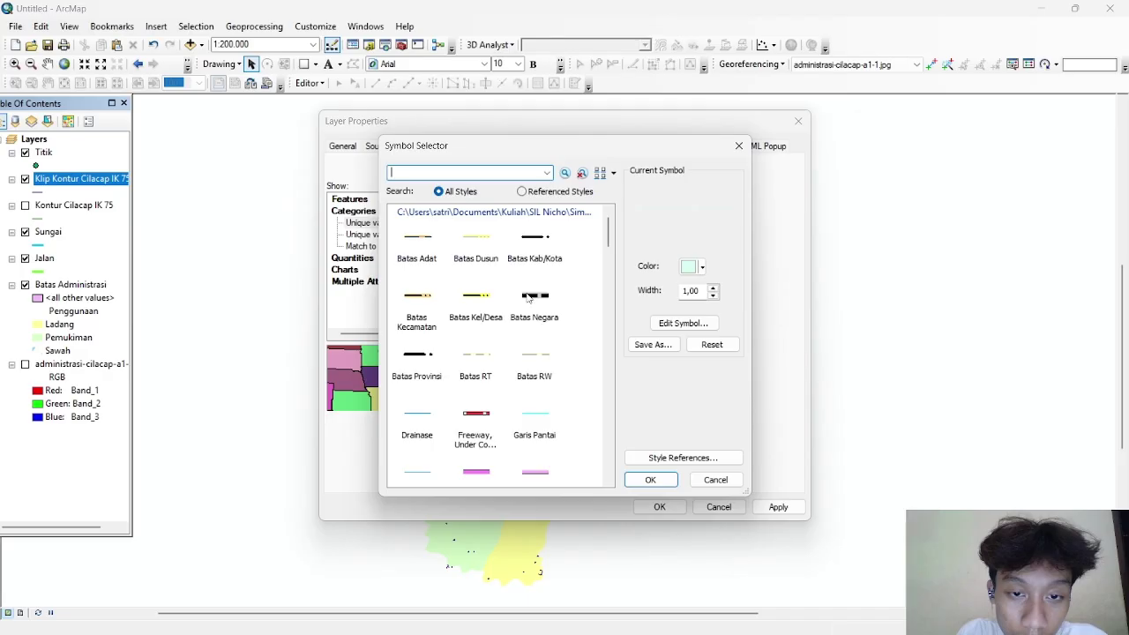
left_click(699, 267)
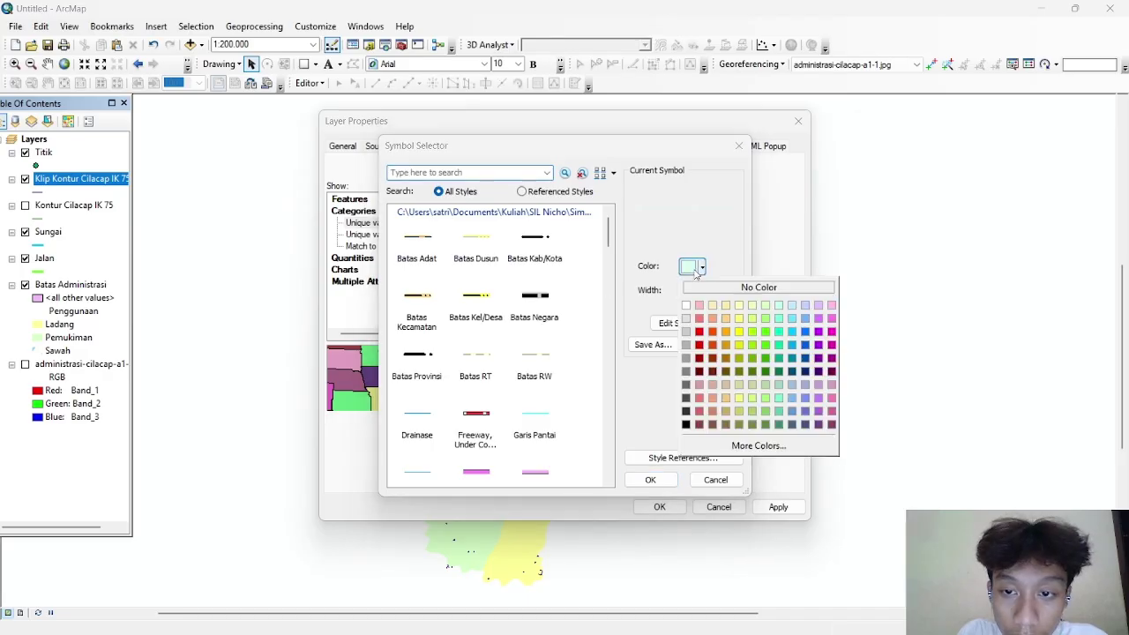
left_click(725, 333)
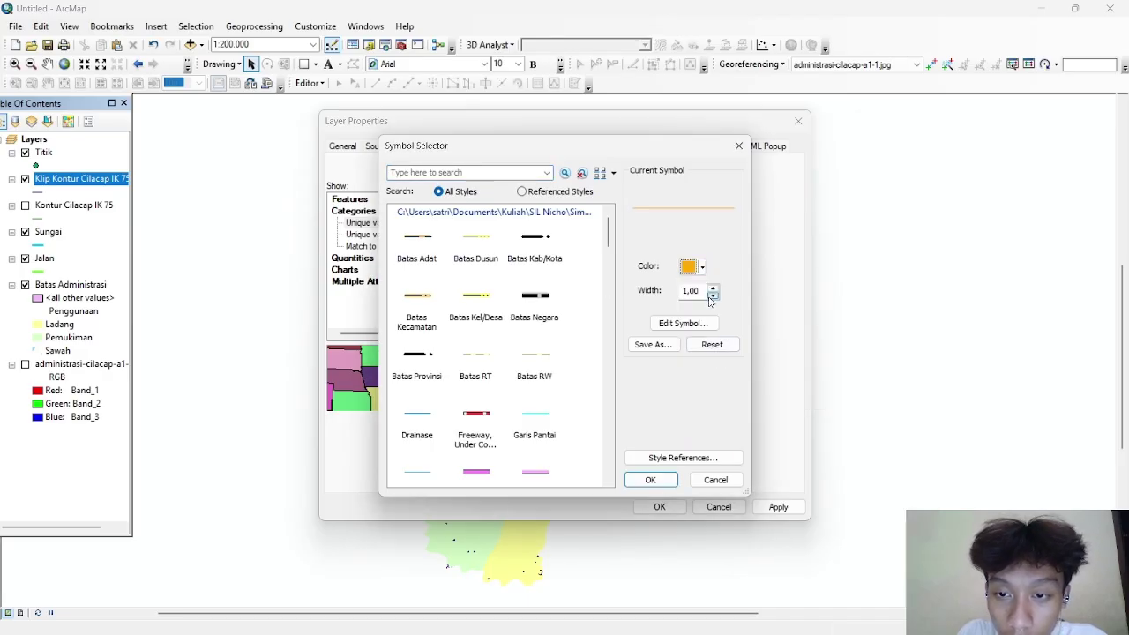
left_click(650, 479)
left_click(777, 509)
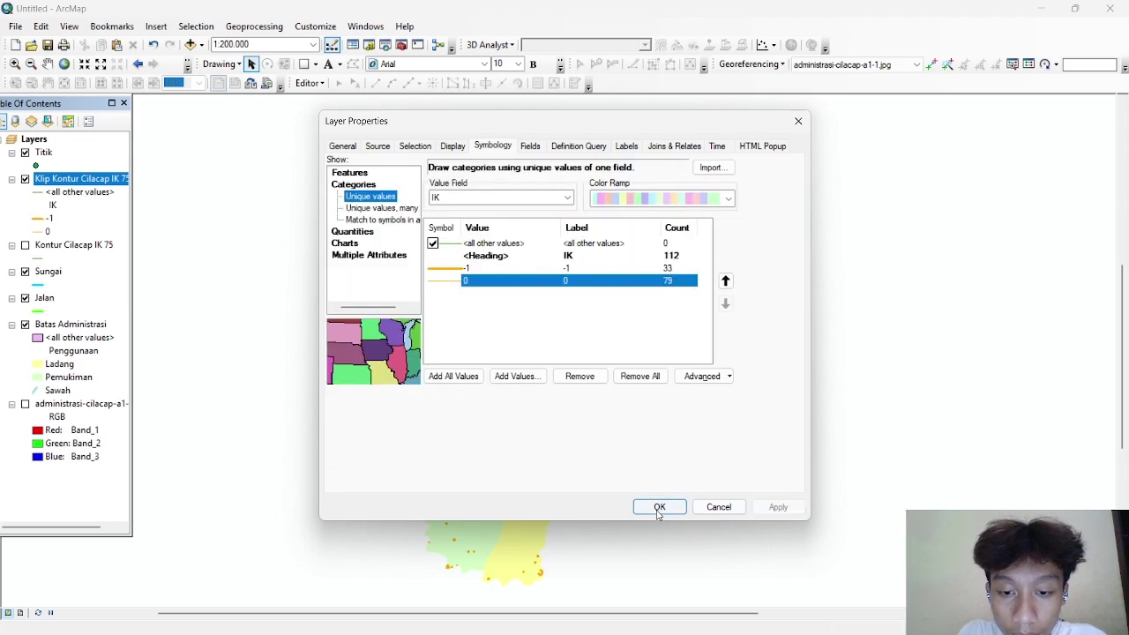
left_click(659, 506)
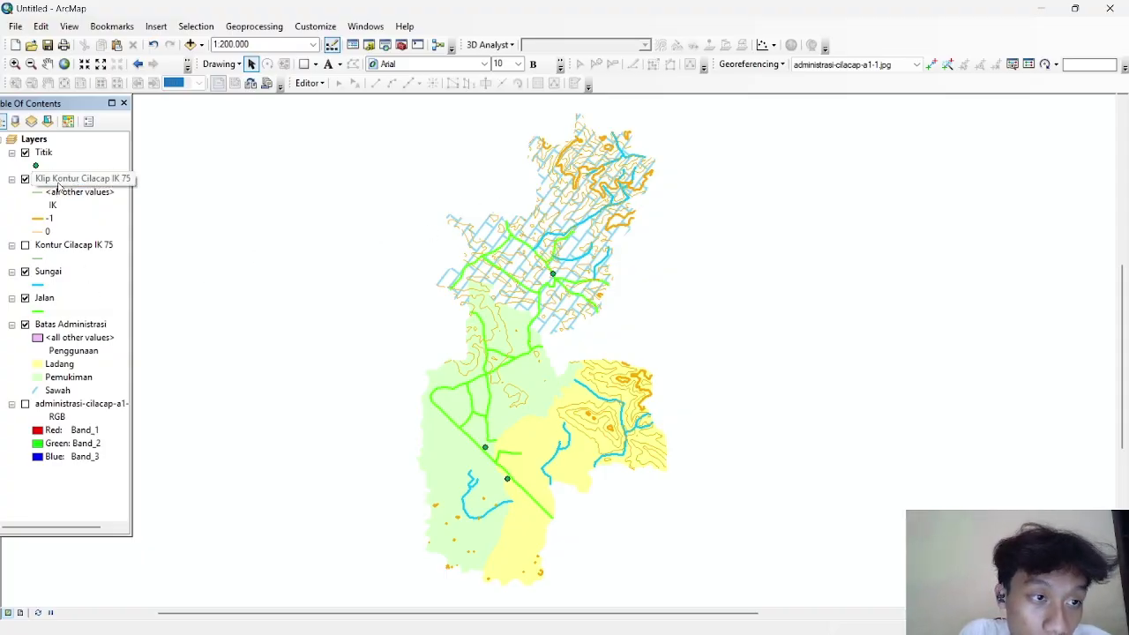
left_click(41, 287)
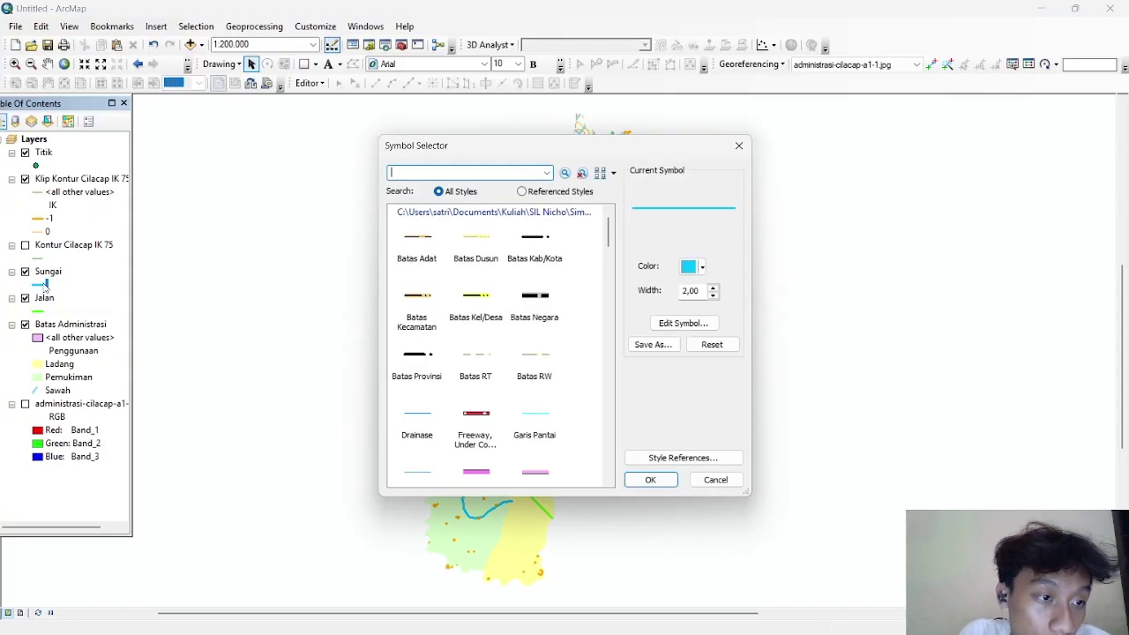
left_click(741, 146)
left_click(63, 248)
right_click(64, 249)
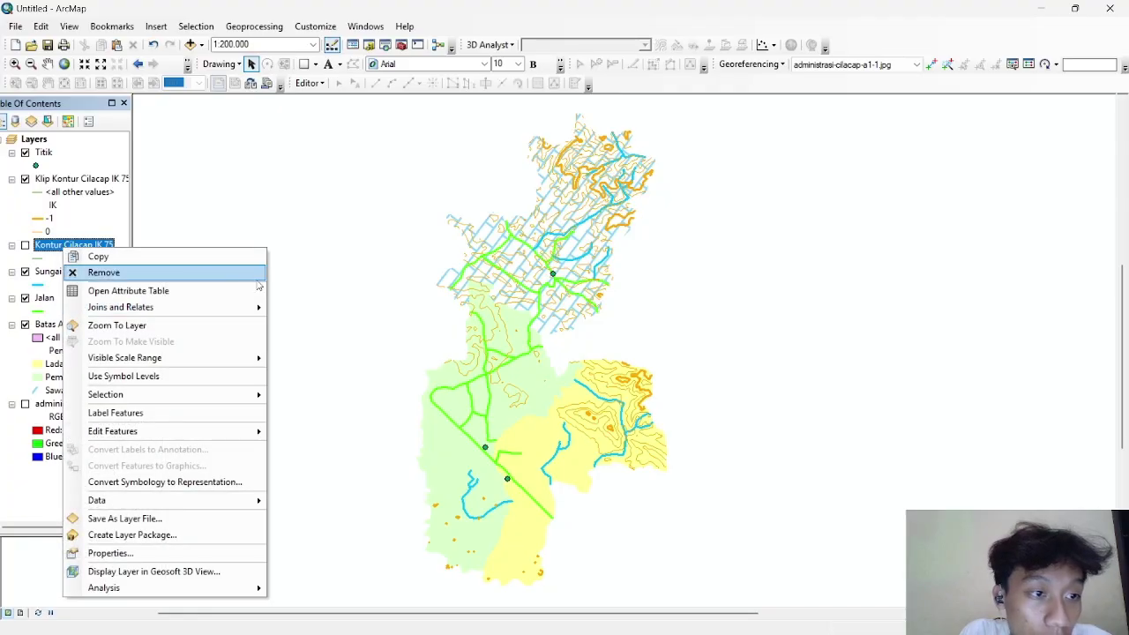
left_click(177, 552)
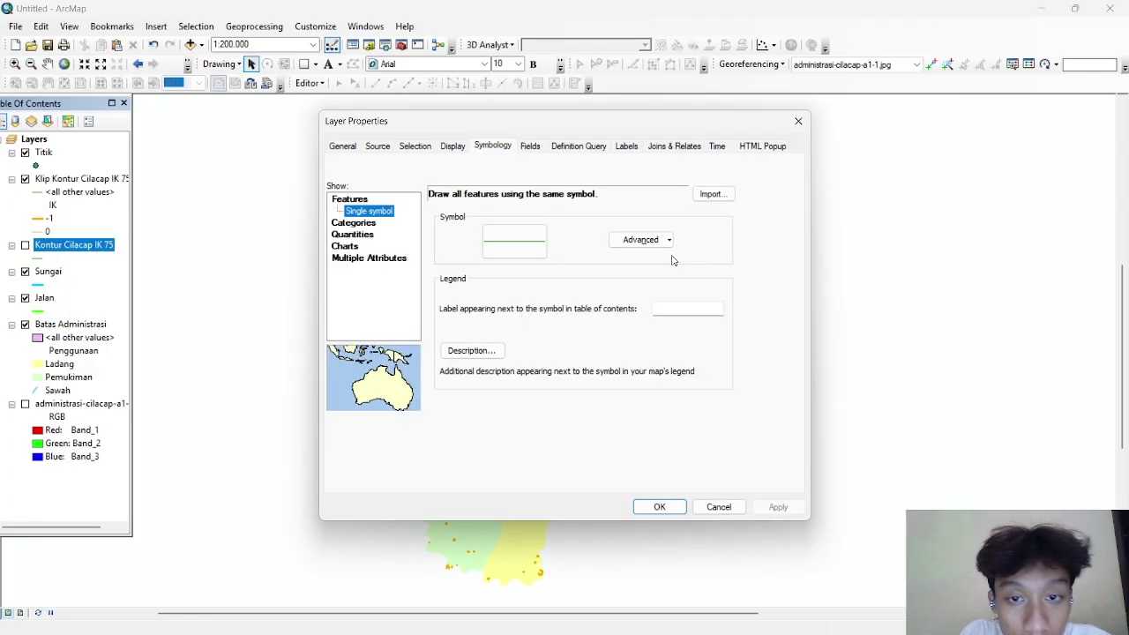
left_click(353, 222)
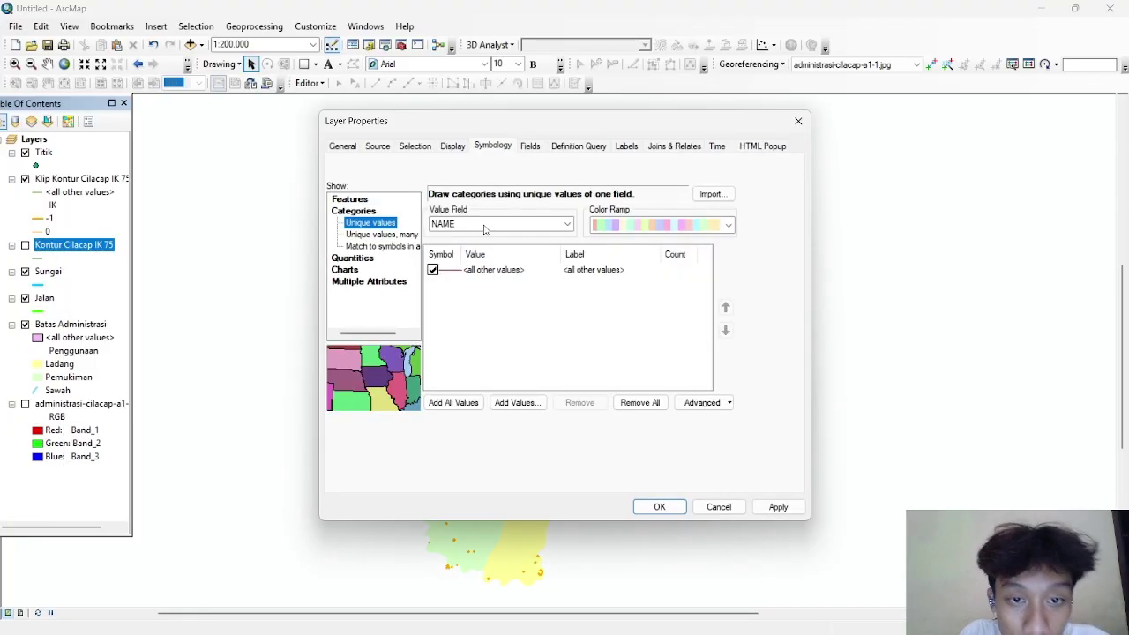
left_click(487, 224)
left_click(509, 196)
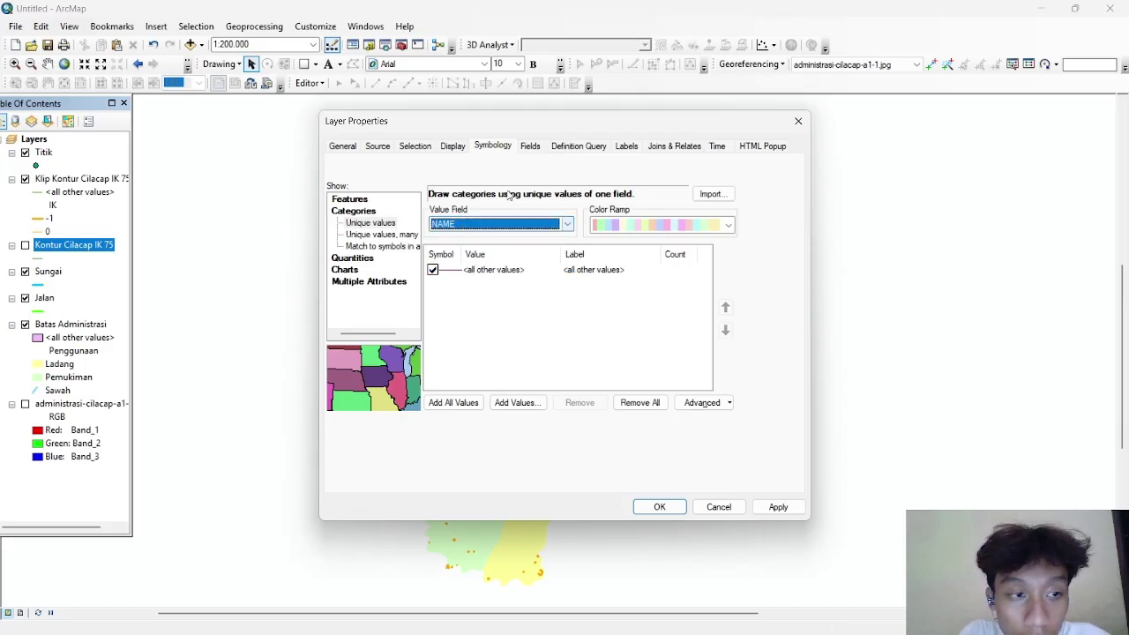
left_click(798, 121)
Step: Symbolize the Sungai layer by unique values of the Keterangan field and add all of its values
right_click(44, 273)
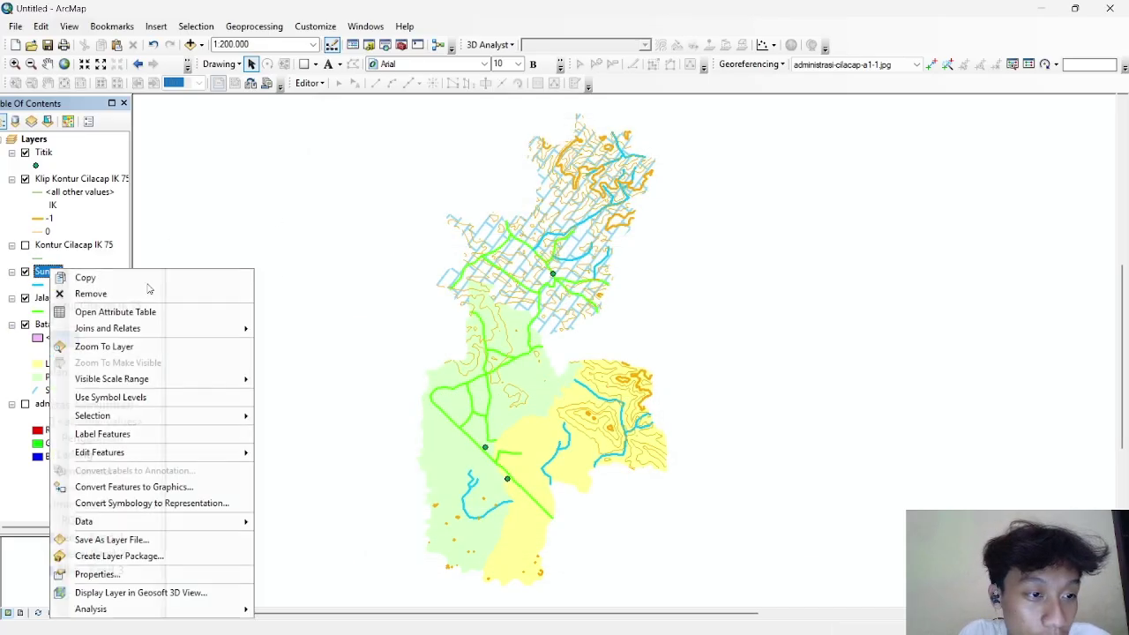
left_click(117, 574)
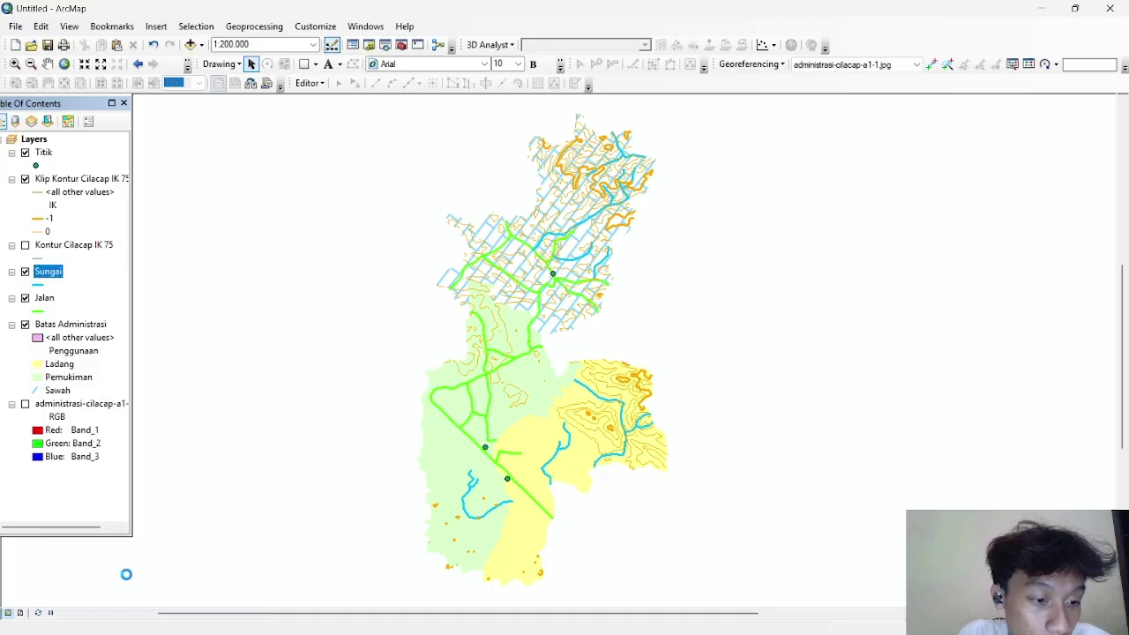
left_click(354, 222)
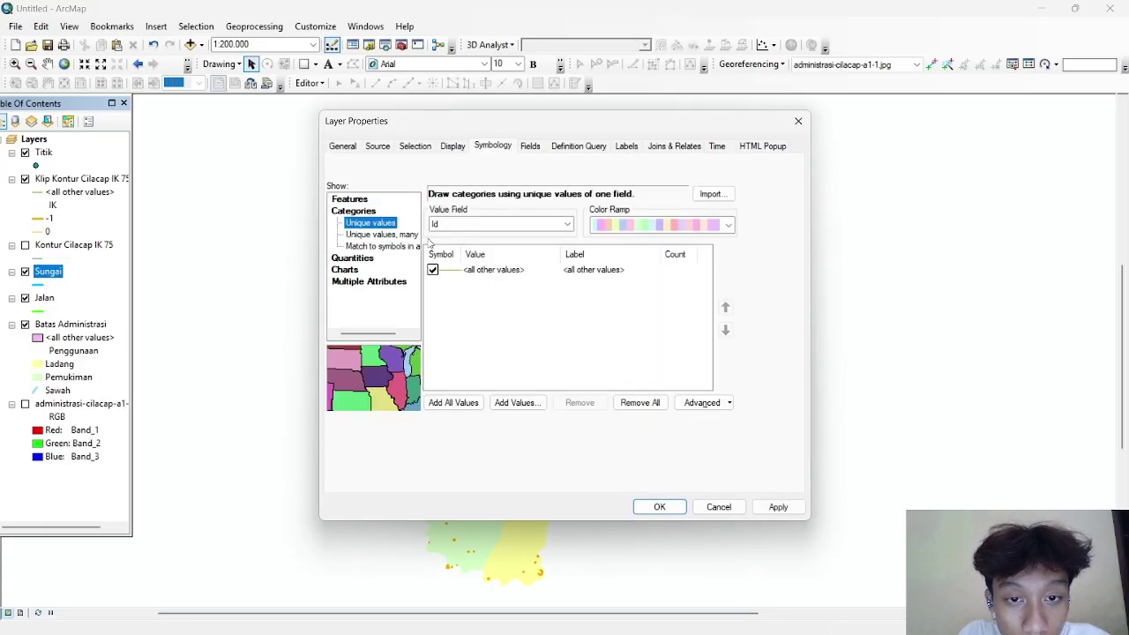
left_click(516, 224)
left_click(486, 253)
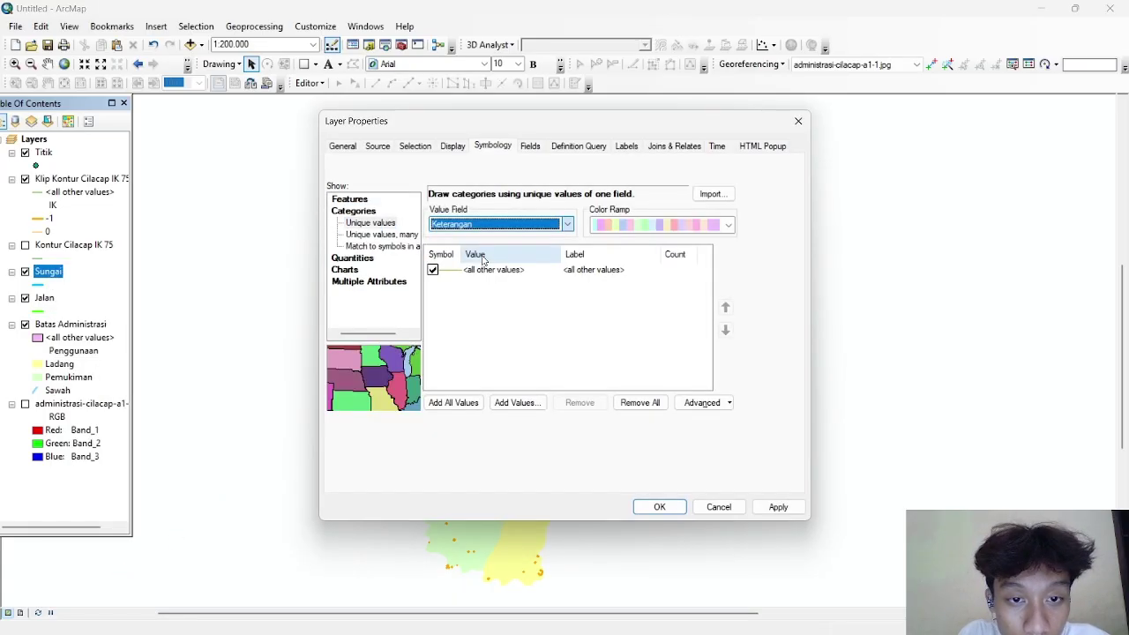
left_click(453, 402)
Step: Search the symbol styles for sungai, give the Sungai class the Sungai line symbol, and apply the layer's symbology
left_click(468, 295)
right_click(463, 296)
left_click(457, 284)
left_click(457, 284)
double_click(454, 296)
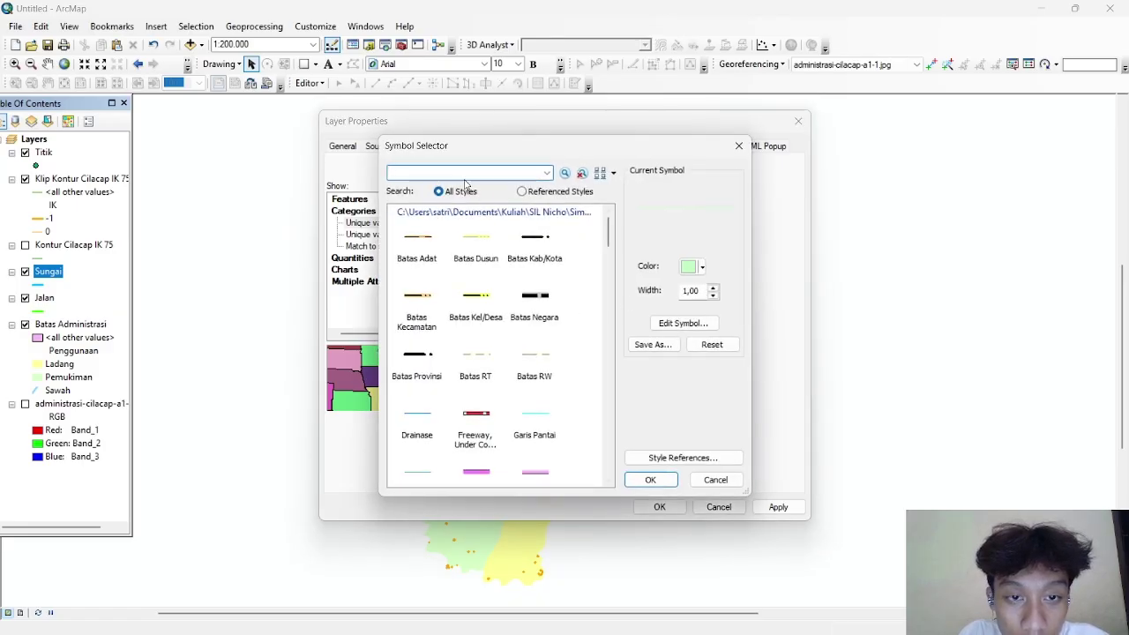
type("sungai")
key("Return")
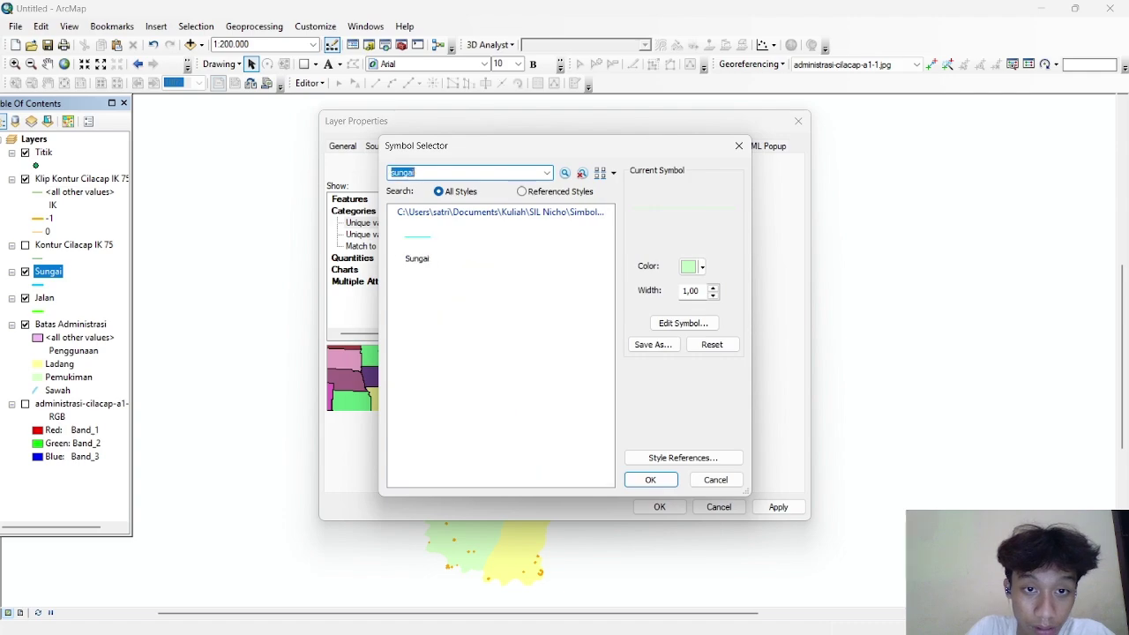
left_click(417, 258)
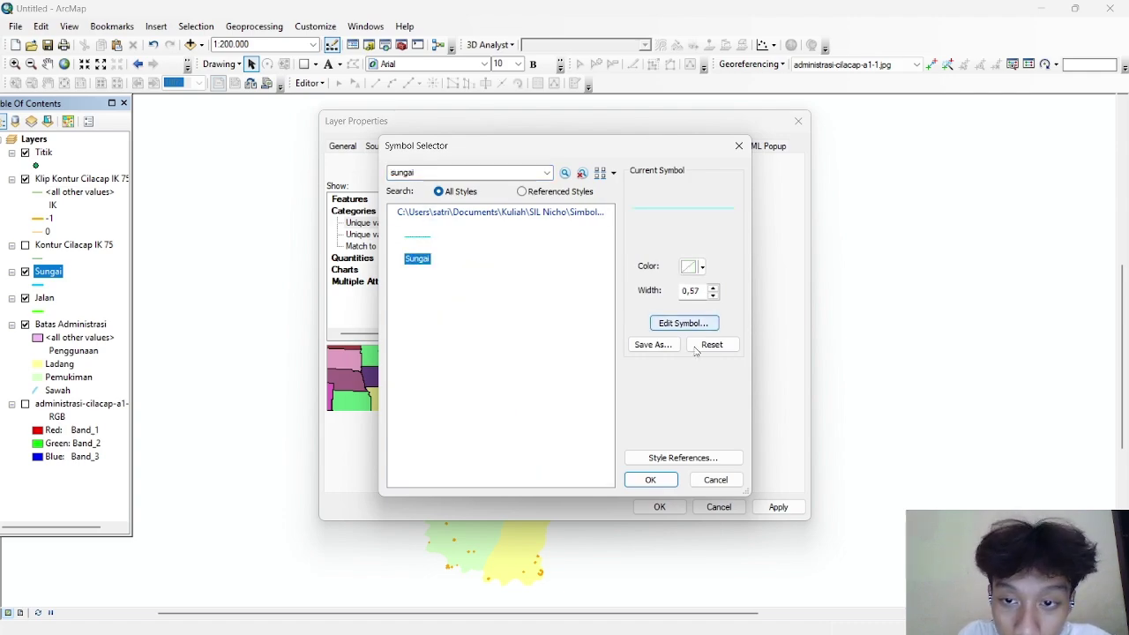
left_click(650, 482)
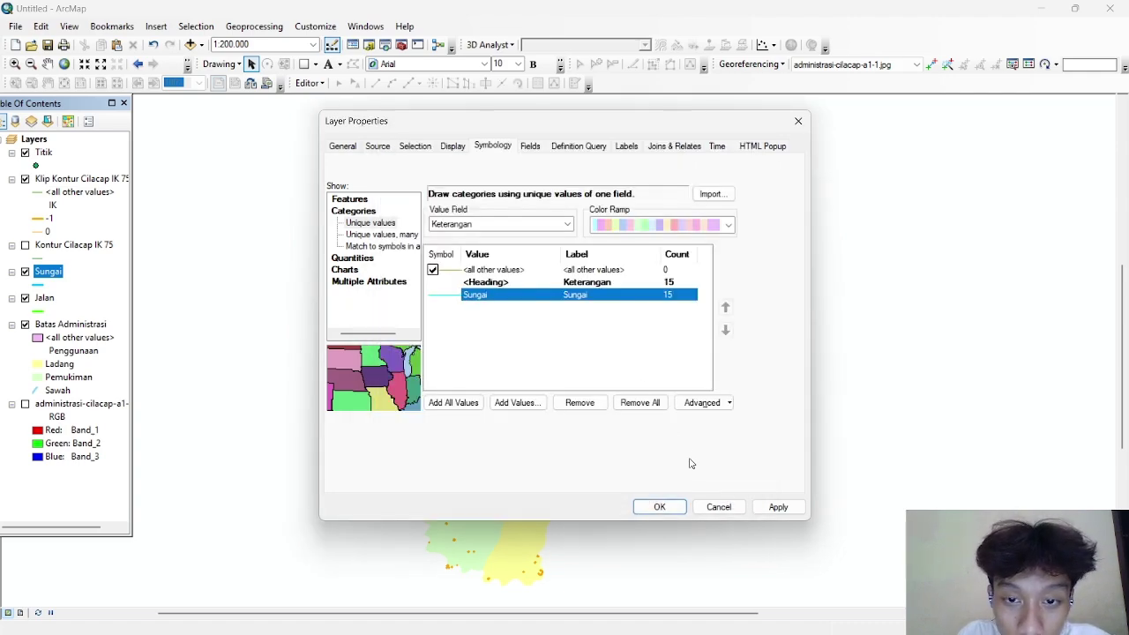
left_click(659, 506)
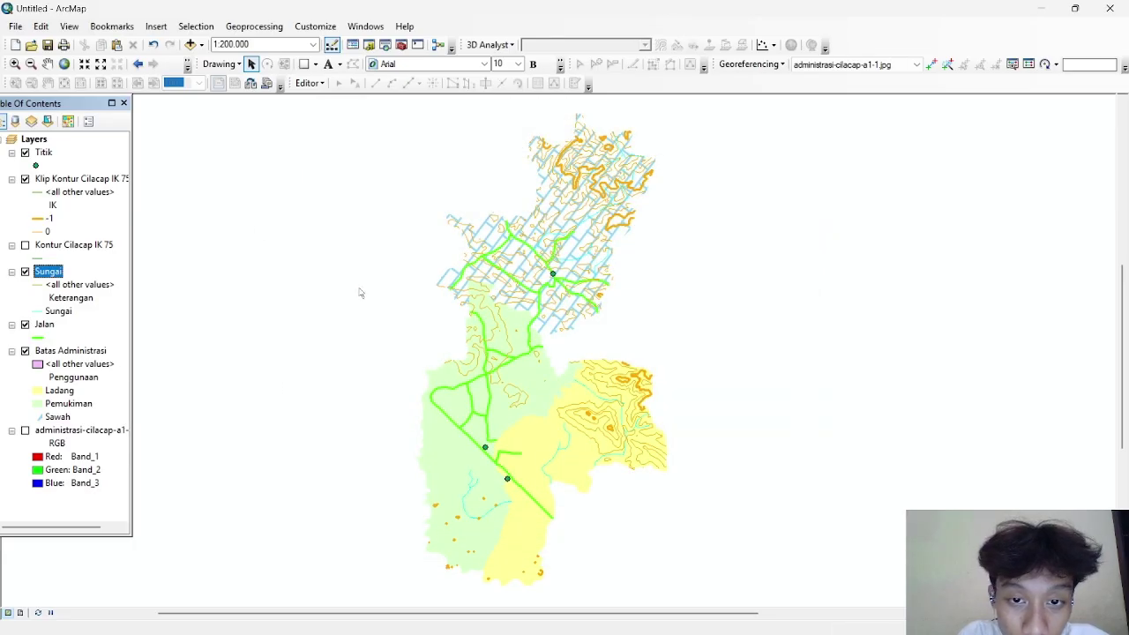
left_click(39, 339)
left_click(650, 479)
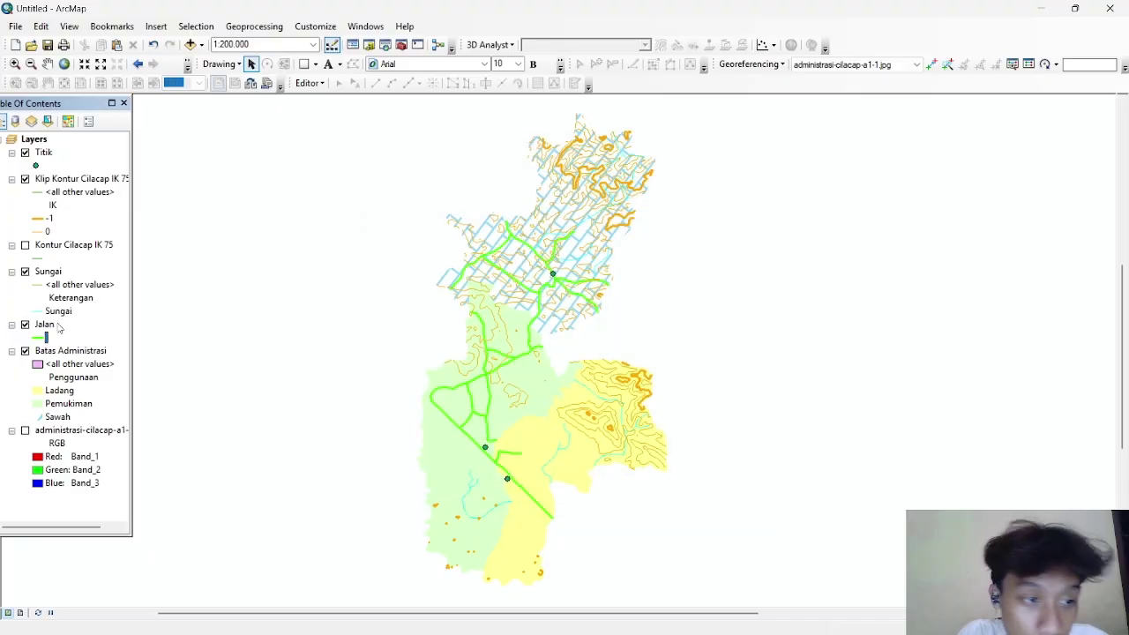
Step: Symbolize the Jalan layer by unique values of the Keterangan field and add all of its values
right_click(44, 324)
left_click(150, 306)
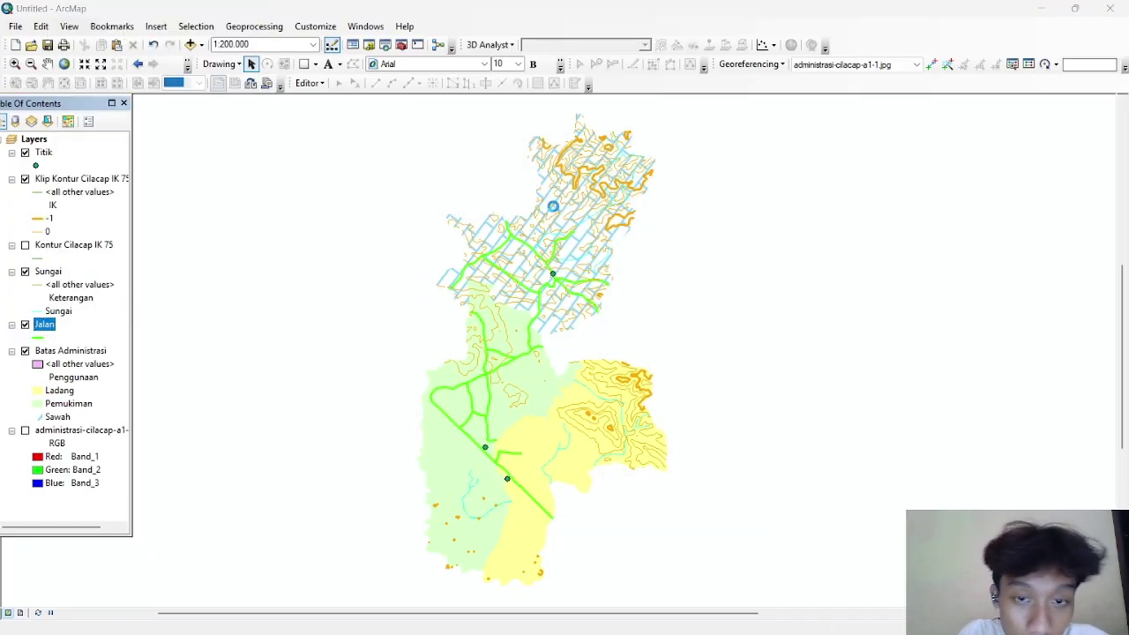
left_click(362, 224)
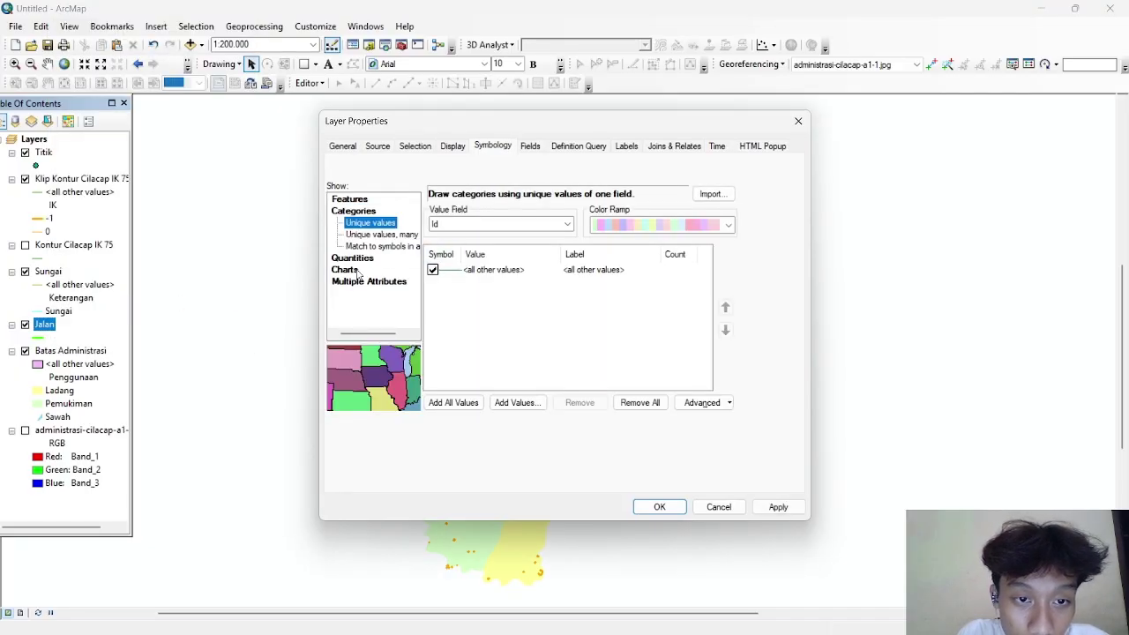
left_click(494, 224)
left_click(481, 251)
left_click(454, 402)
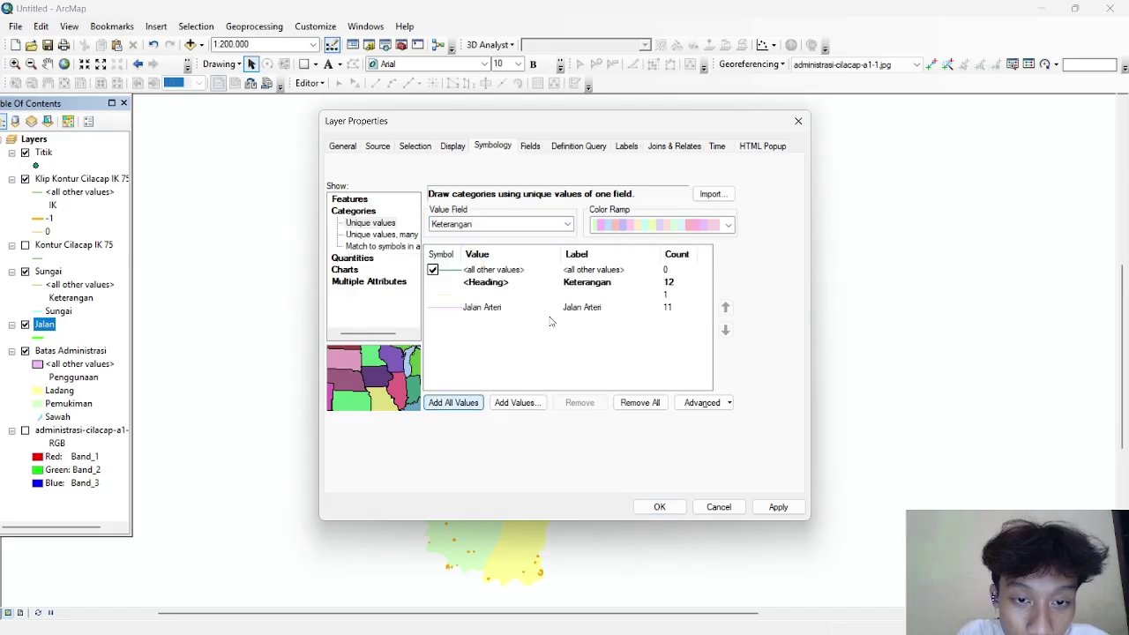
Step: Search the symbol styles for Jalan Arteri, give the Jalan Arteri class the matching magenta road symbol, and apply the layer's symbology
left_click(493, 297)
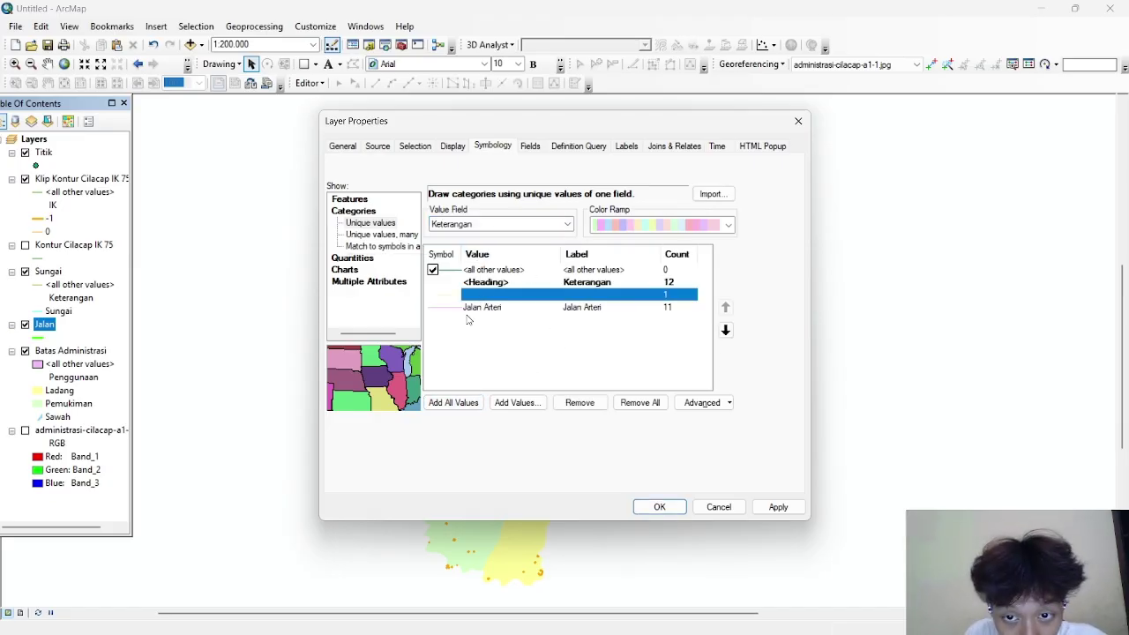
double_click(453, 308)
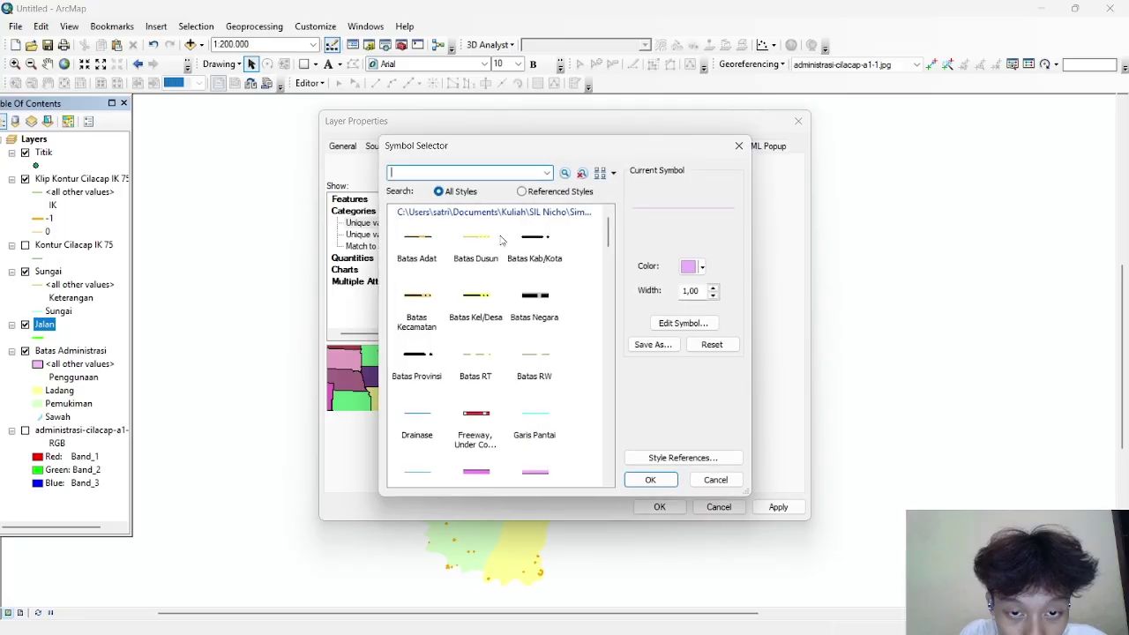
type("Jalan A")
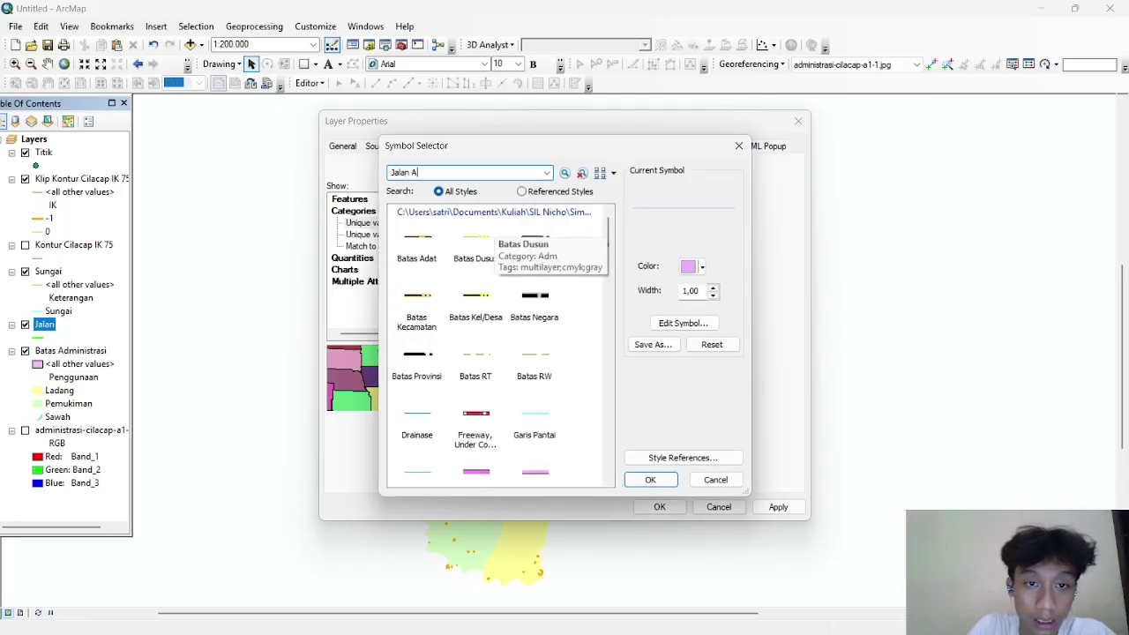
type("rteri")
key("Return")
left_click(419, 247)
left_click(652, 478)
left_click(514, 294)
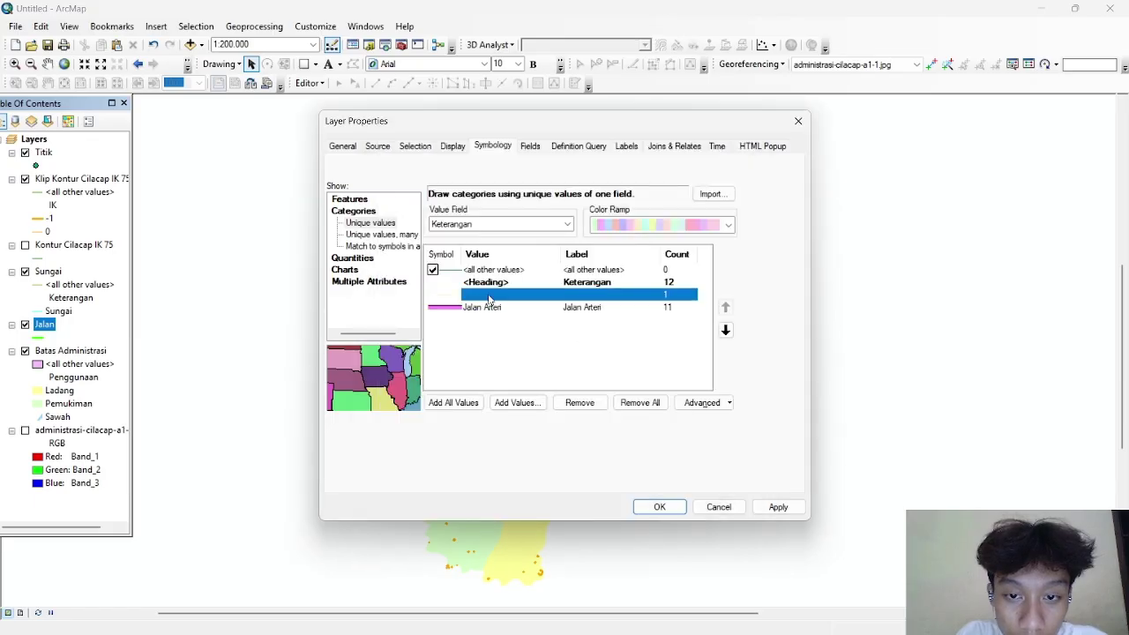
left_click(768, 509)
left_click(665, 505)
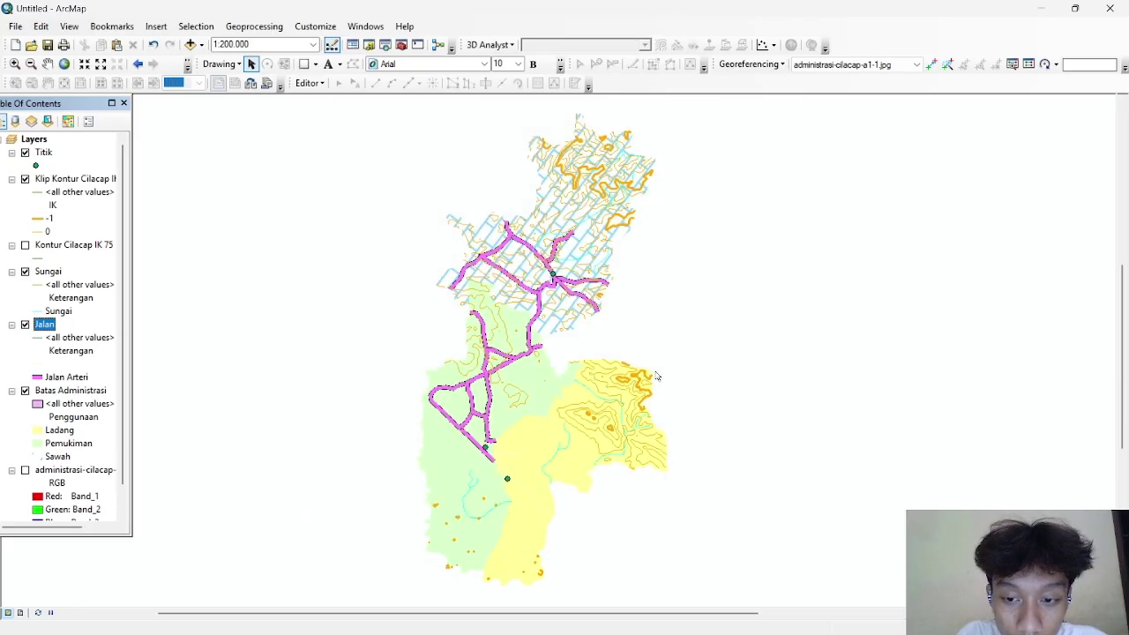
Step: Symbolize the Titik layer by unique values of the Keterangan field and add all of its values
left_click_drag(557, 413, 575, 354)
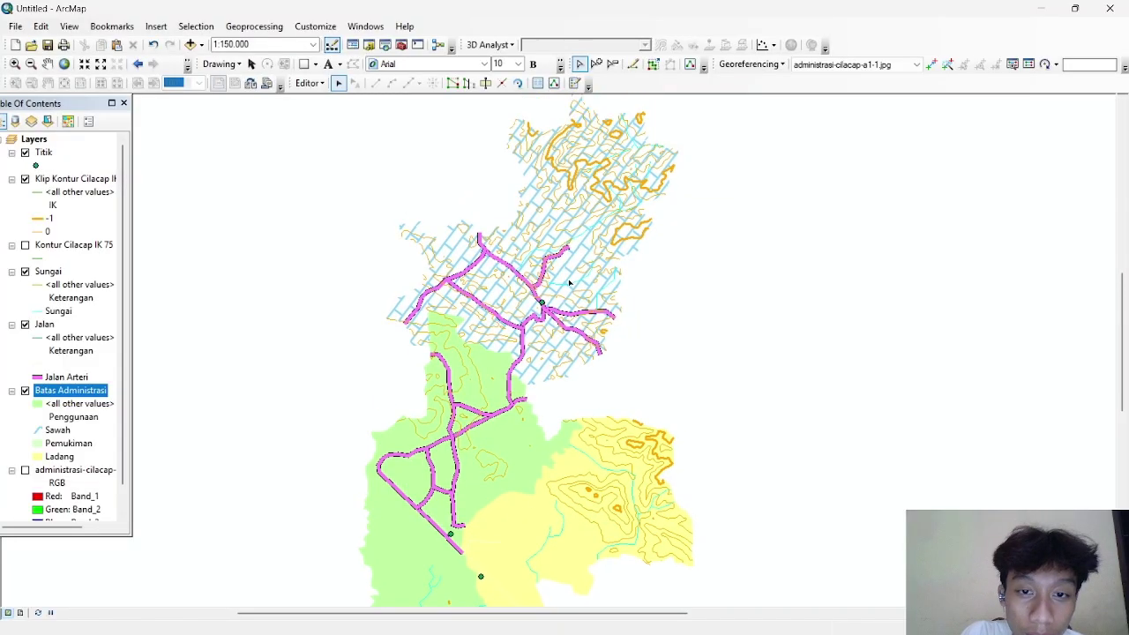
left_click(42, 154)
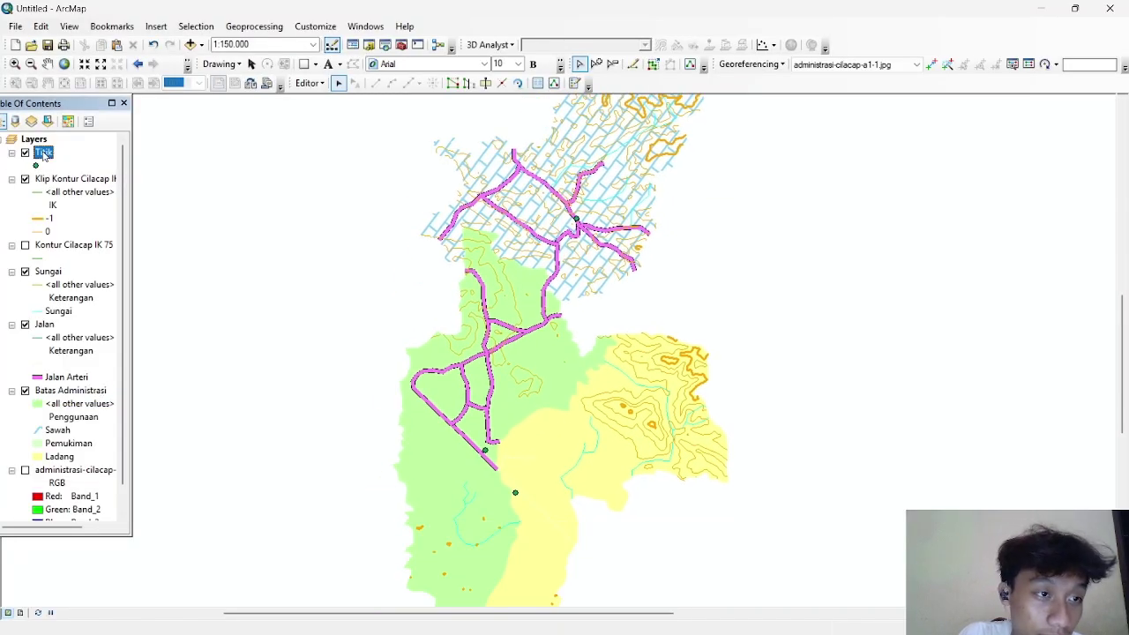
right_click(43, 153)
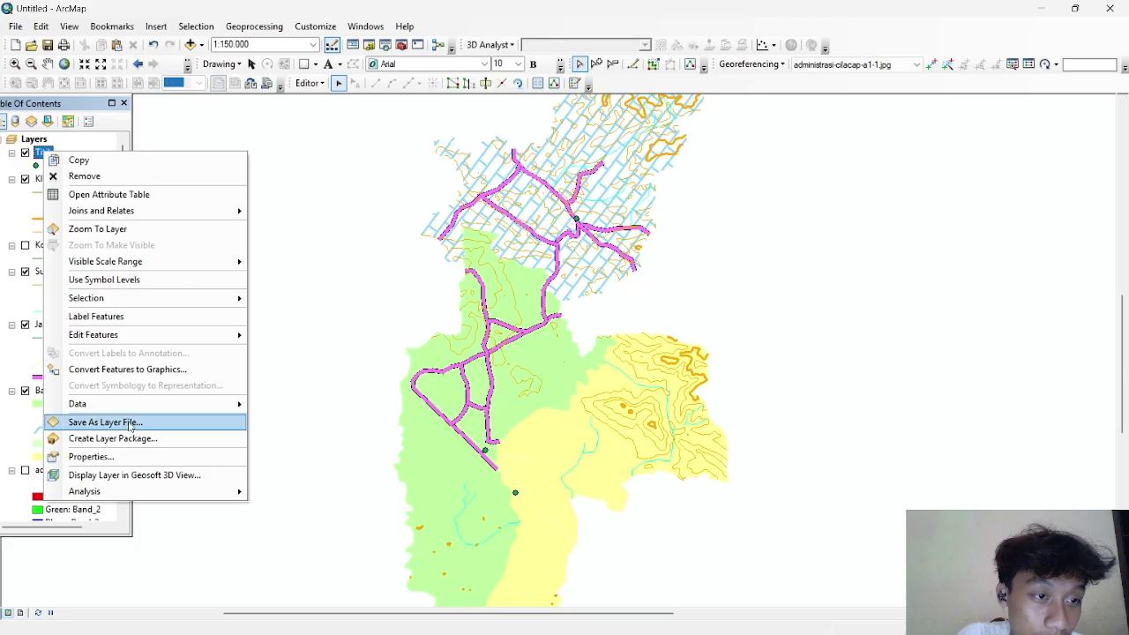
left_click(102, 457)
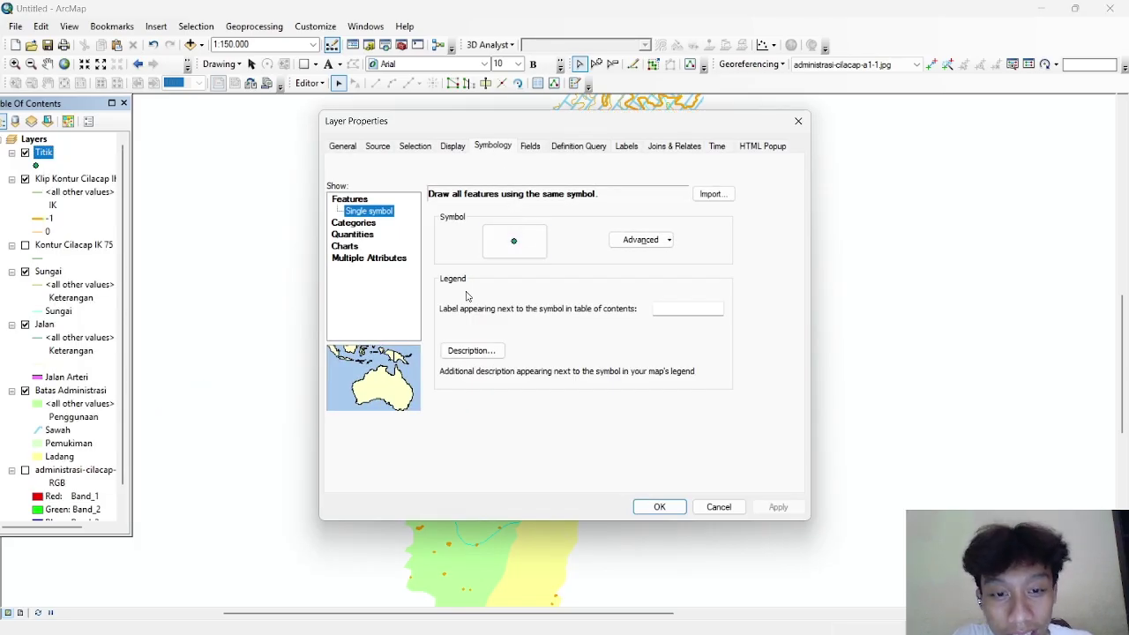
left_click(357, 224)
left_click(481, 225)
left_click(485, 247)
left_click(445, 405)
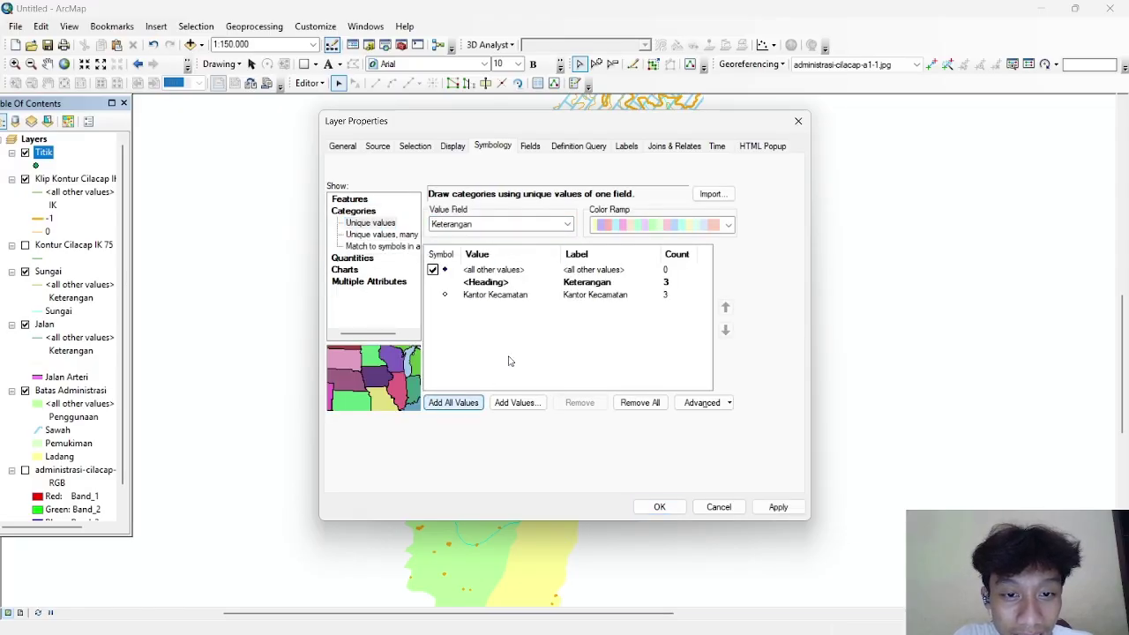
Step: Search the symbol styles for kantor, give the Kantor Kecamatan class the Kantor Camat symbol, and apply the layer's symbology
double_click(470, 299)
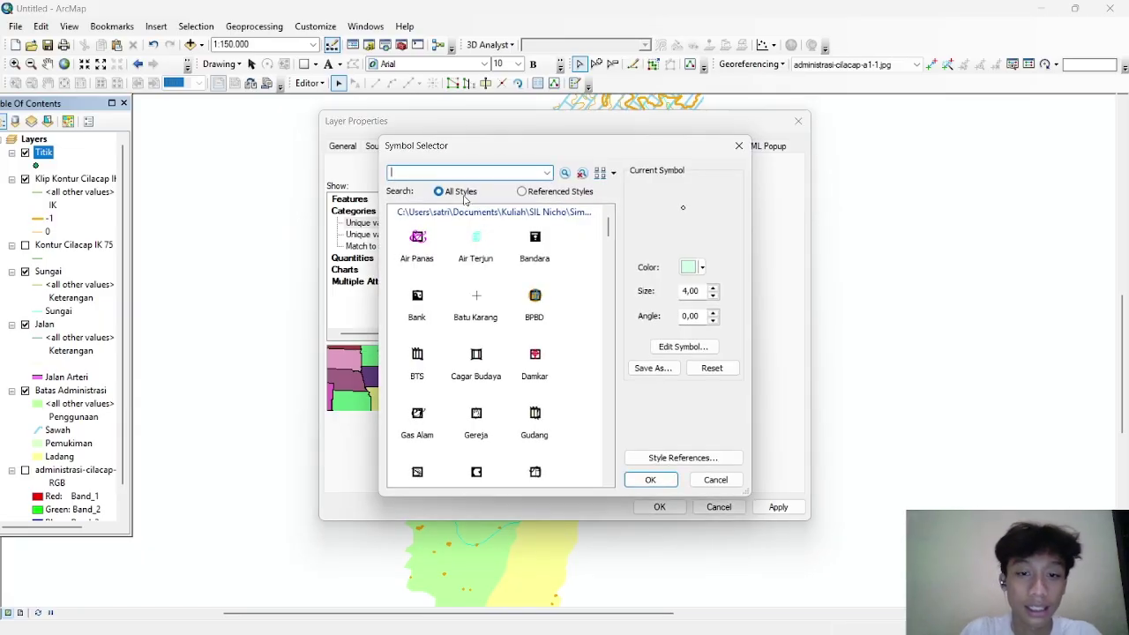
type("kantor")
key("Return")
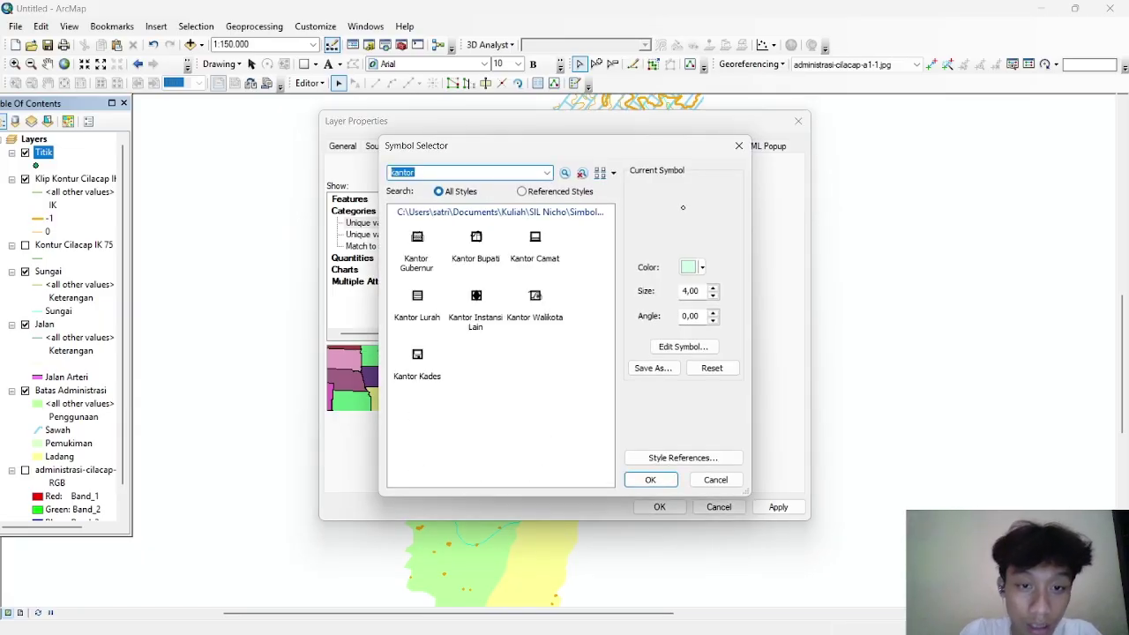
left_click(534, 239)
left_click(650, 479)
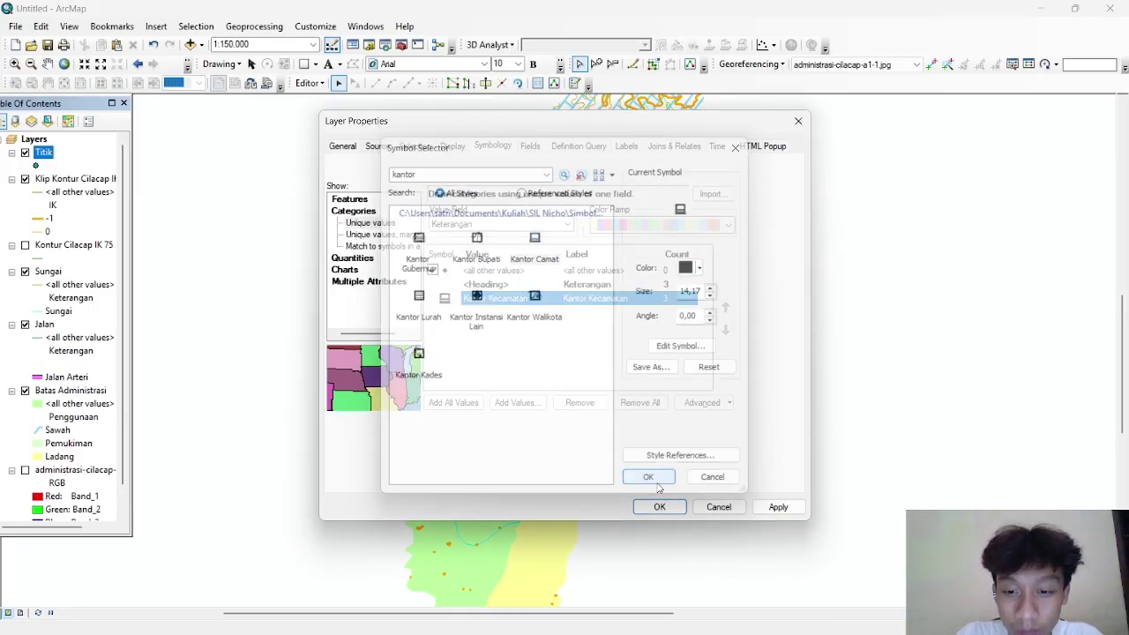
left_click(797, 512)
left_click(656, 507)
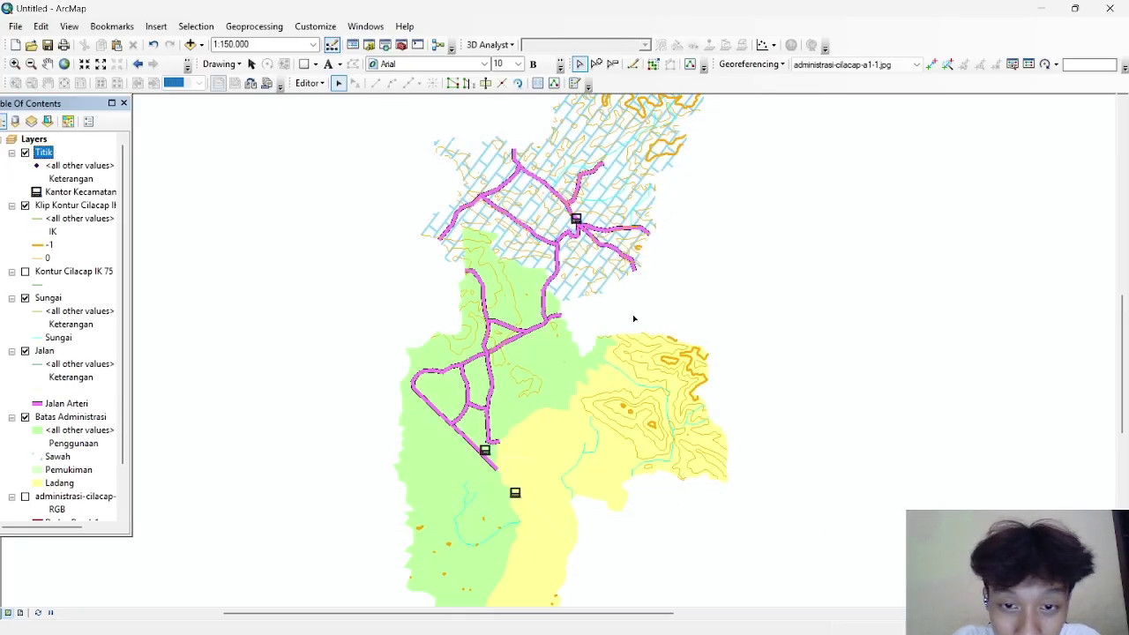
Step: Turn on labels for the Klip Kontur Cilacap IK 75 layer, defining classes of features and labeling each class differently
left_click_drag(705, 455, 671, 382)
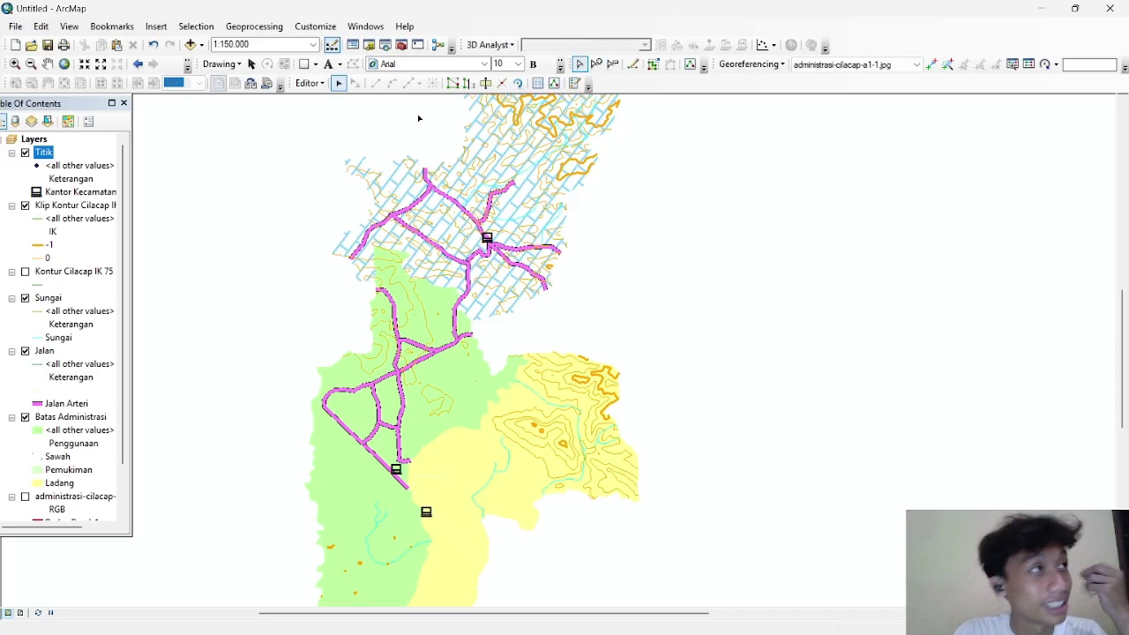
right_click(83, 207)
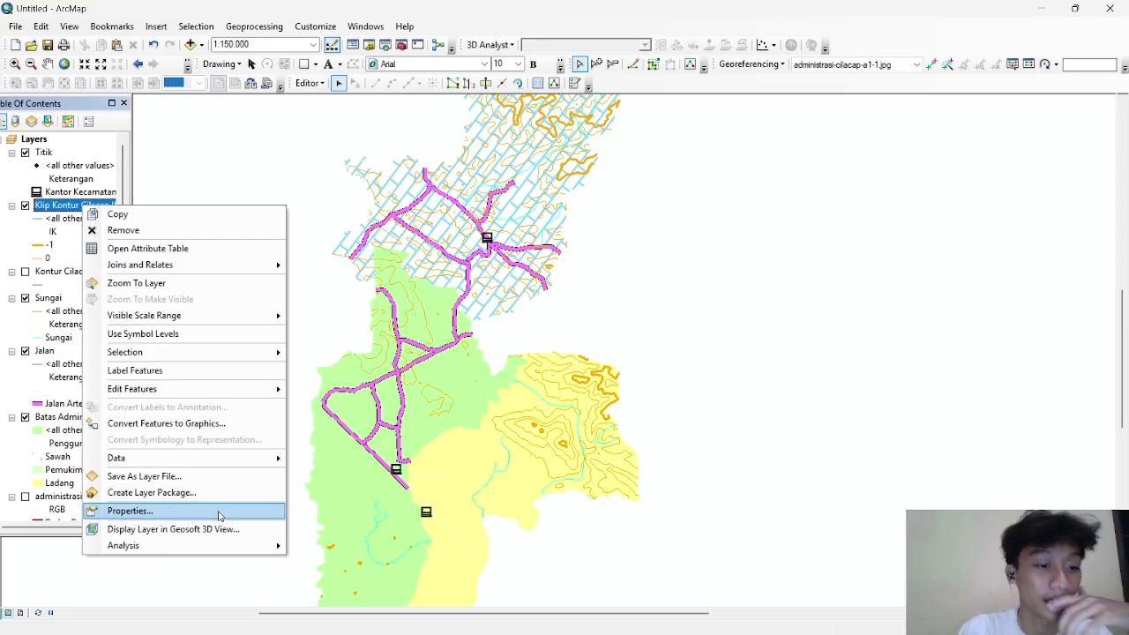
left_click(212, 518)
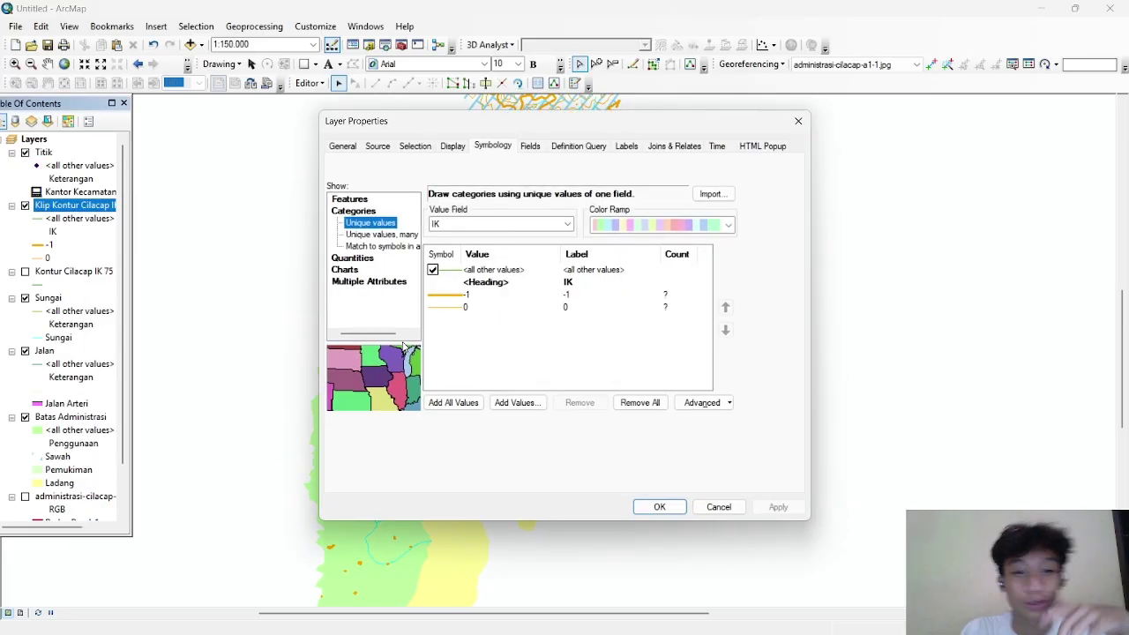
left_click(627, 147)
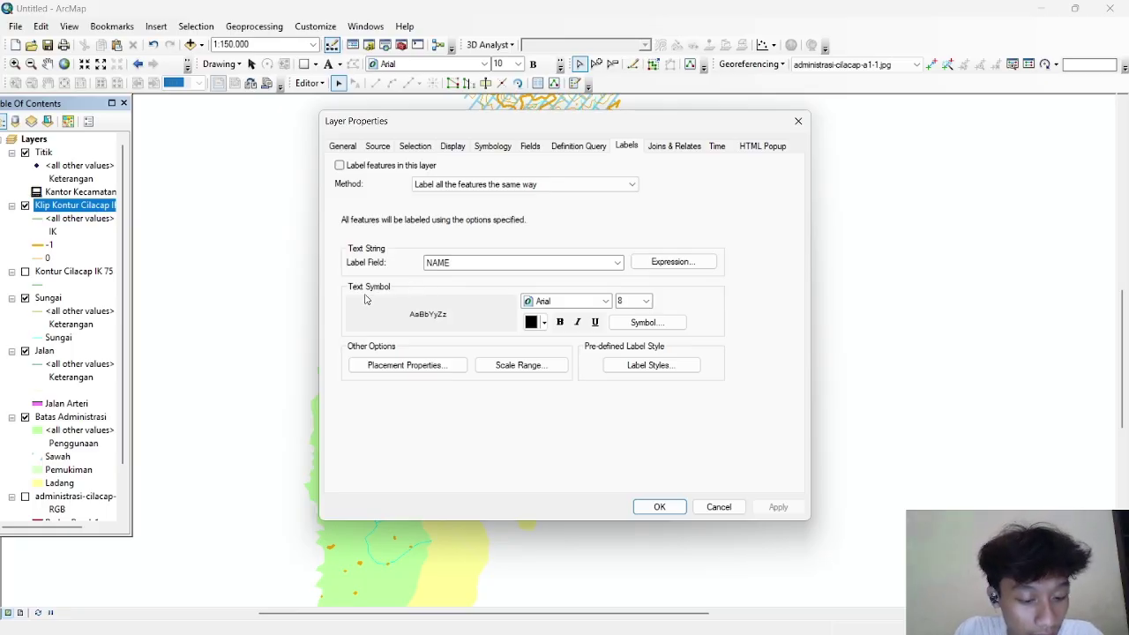
left_click(340, 166)
left_click(454, 185)
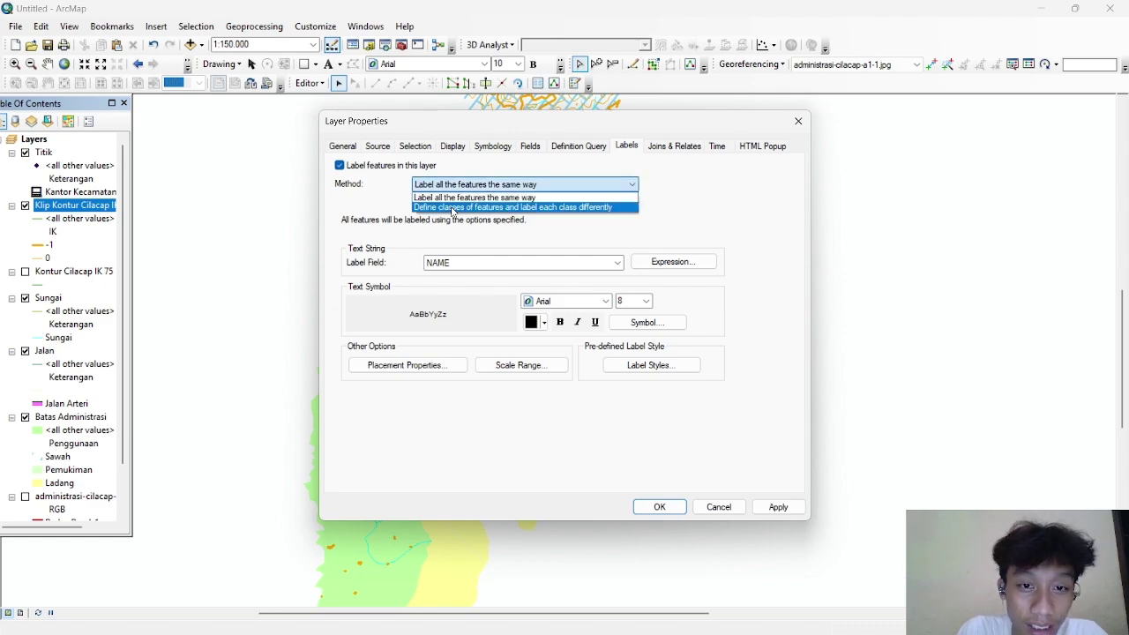
left_click(452, 208)
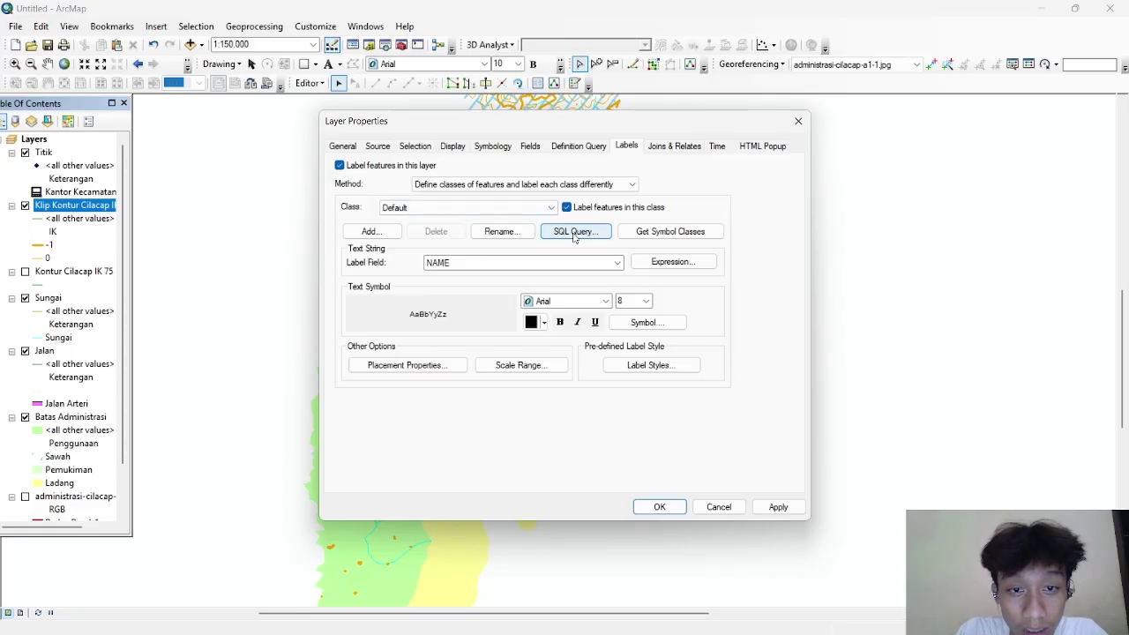
Step: Restrict the Default label class to index contours with the SQL query "IK" = -1
left_click(463, 208)
left_click(458, 219)
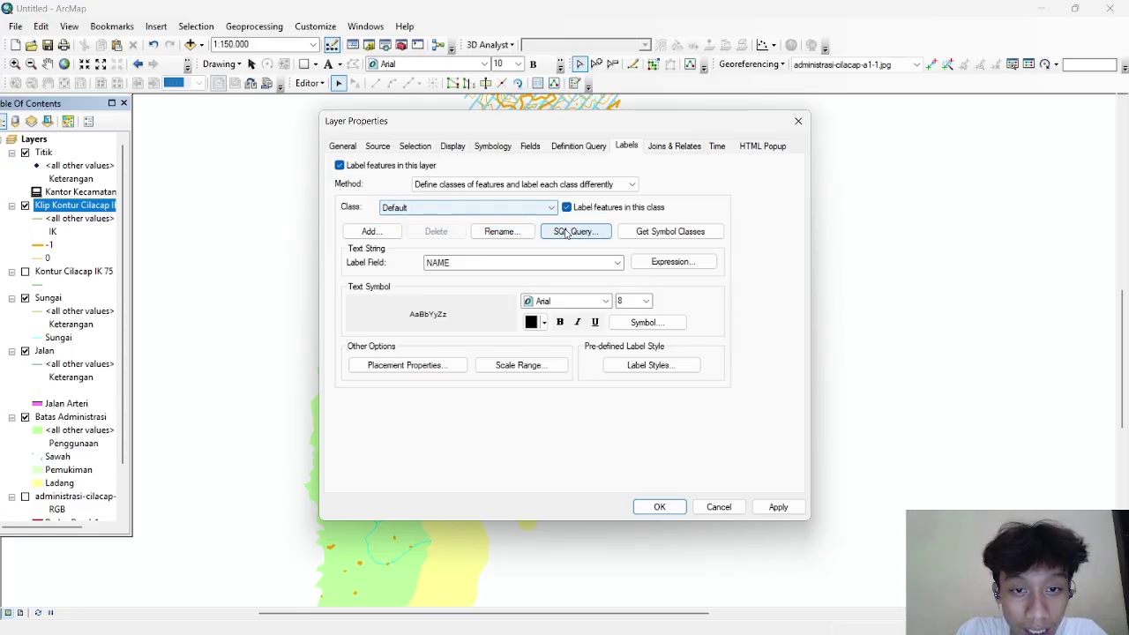
left_click(575, 234)
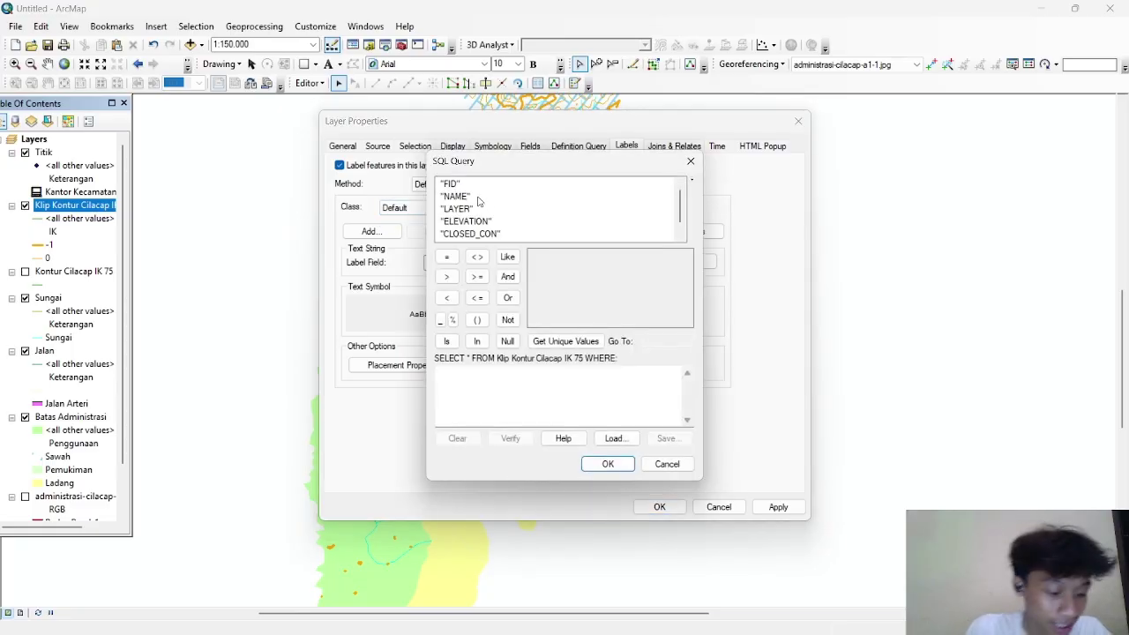
scroll(474, 221, "down", 1)
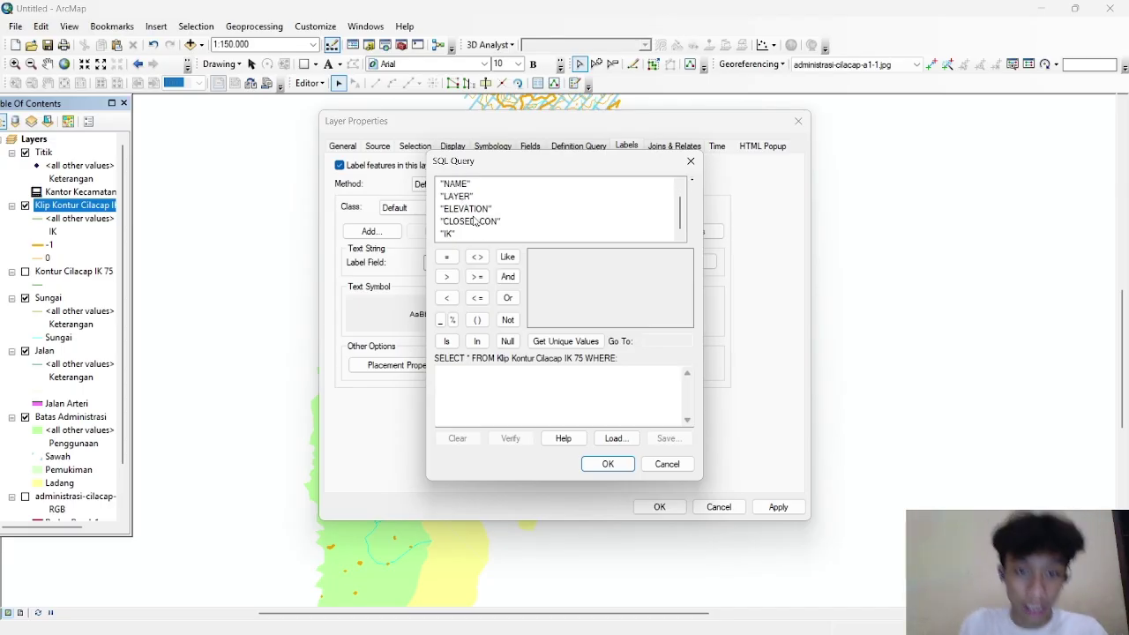
double_click(448, 234)
left_click(584, 344)
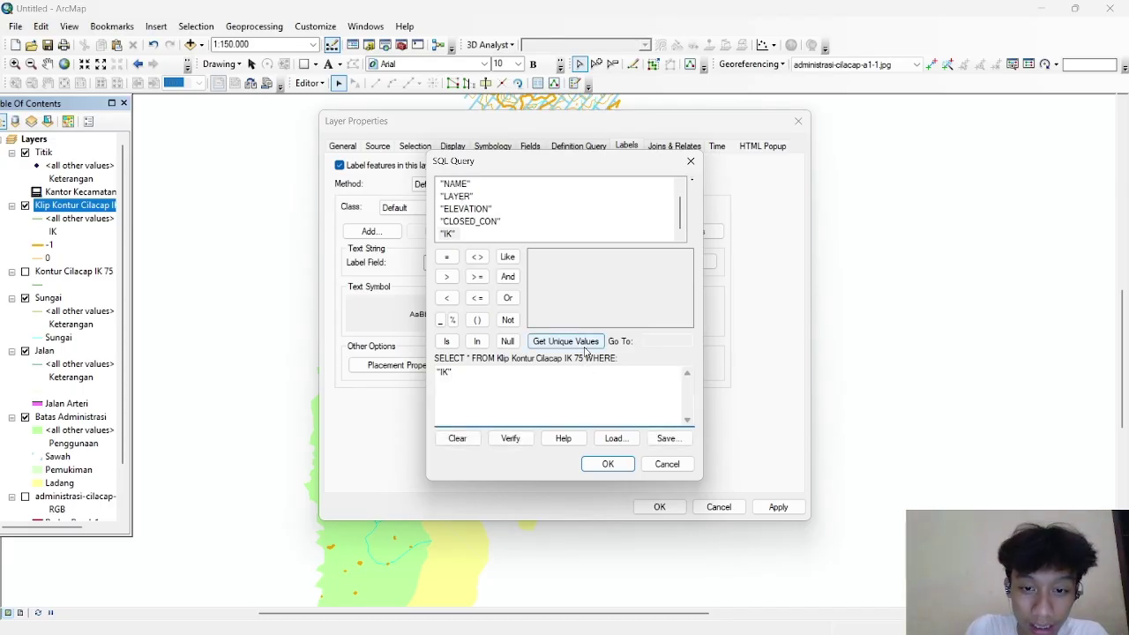
double_click(536, 257)
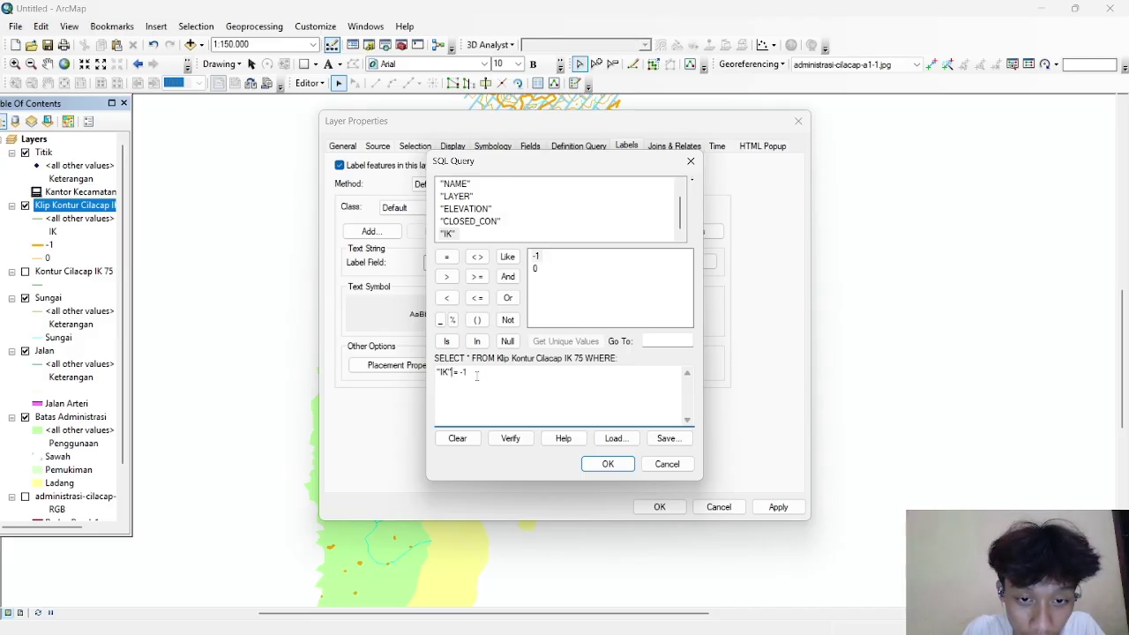
left_click(606, 463)
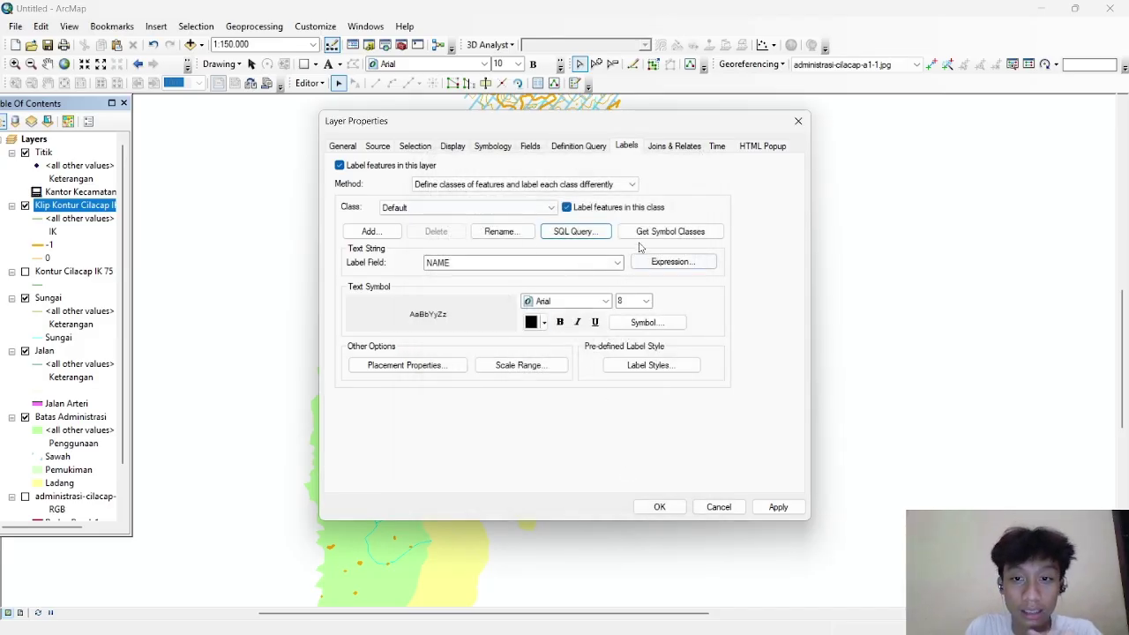
Step: Set the Default class's label field to ELEVATION and its label expression to [ELEVATION] + "_m"
left_click(582, 265)
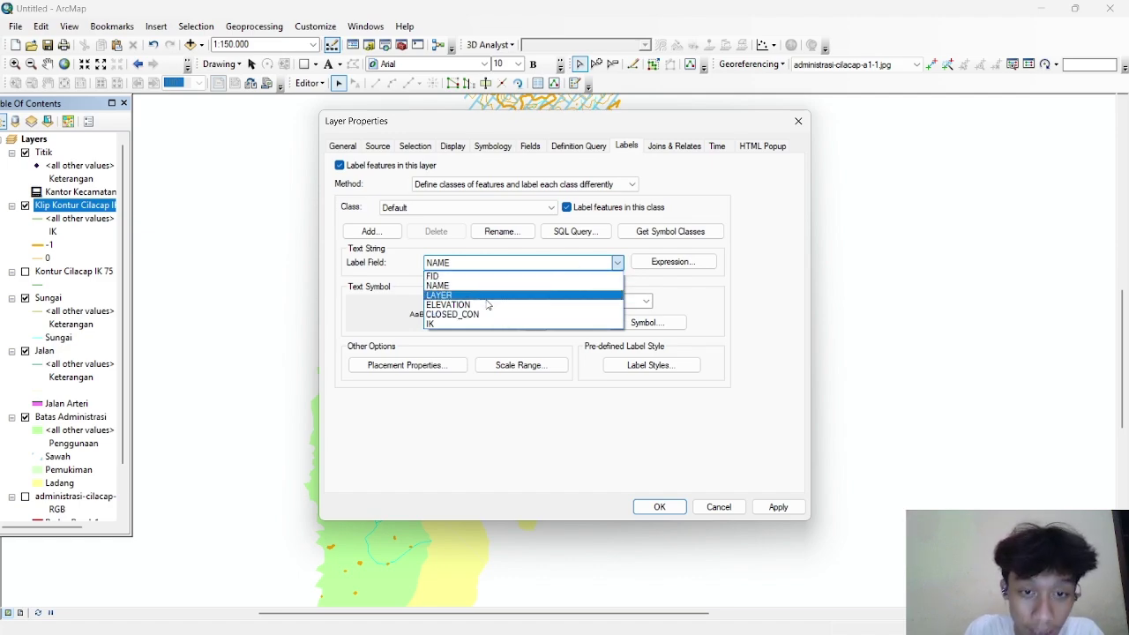
left_click(494, 304)
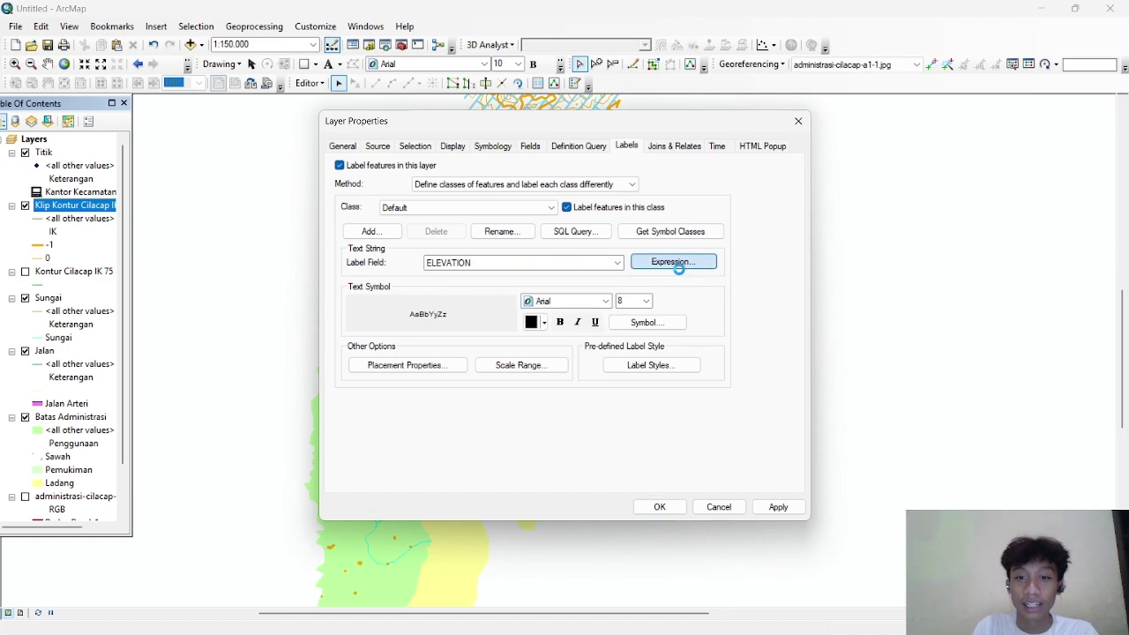
left_click(675, 262)
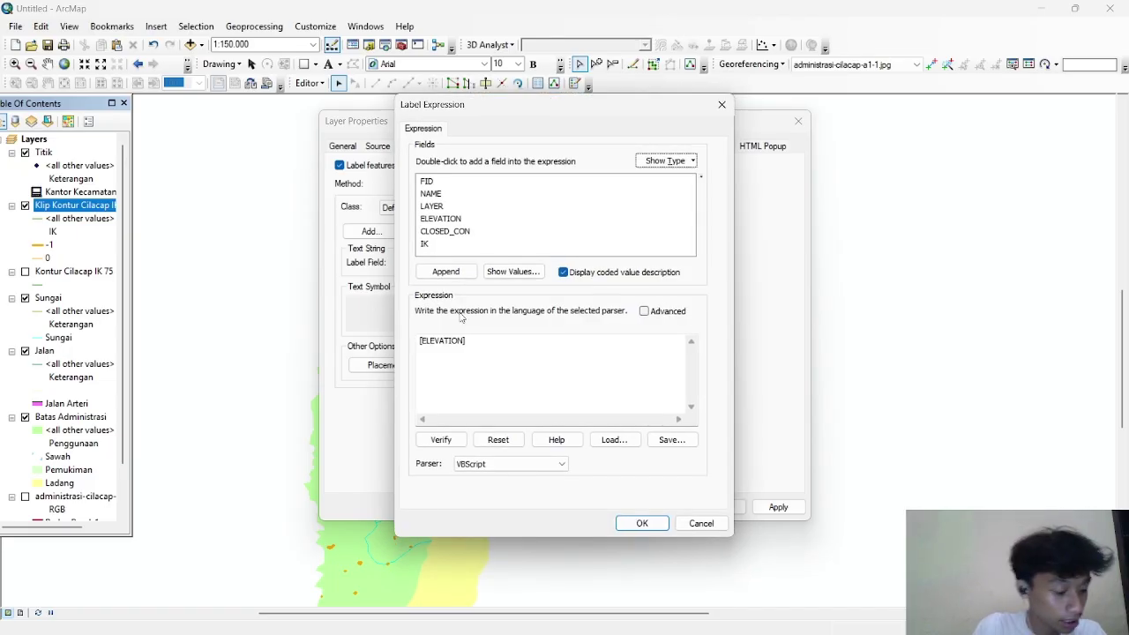
left_click(483, 347)
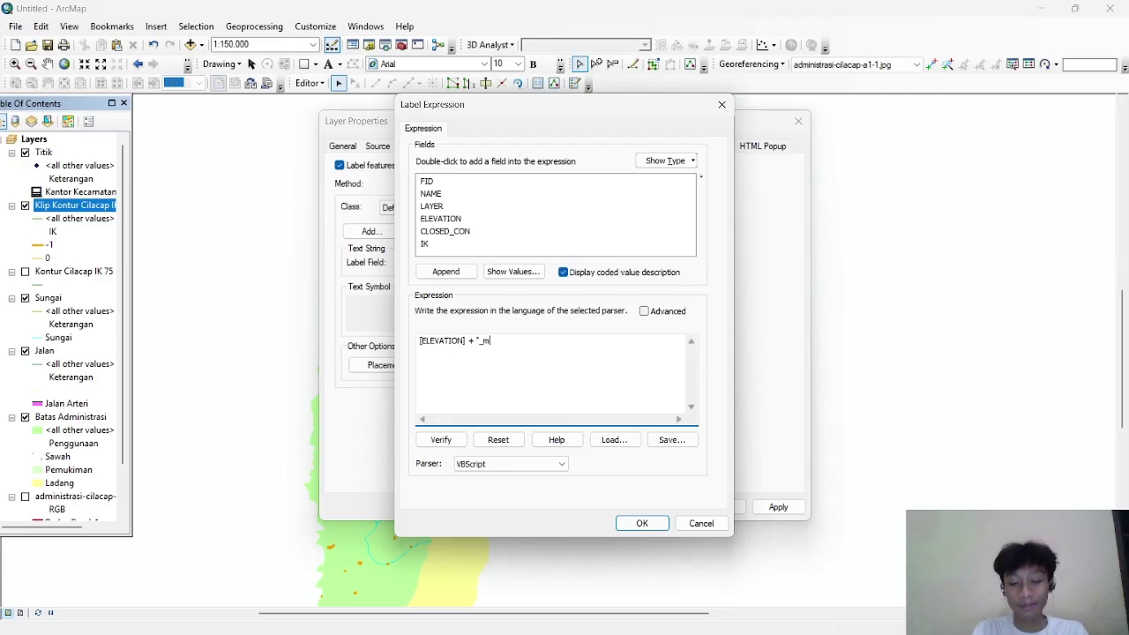
type("\"")
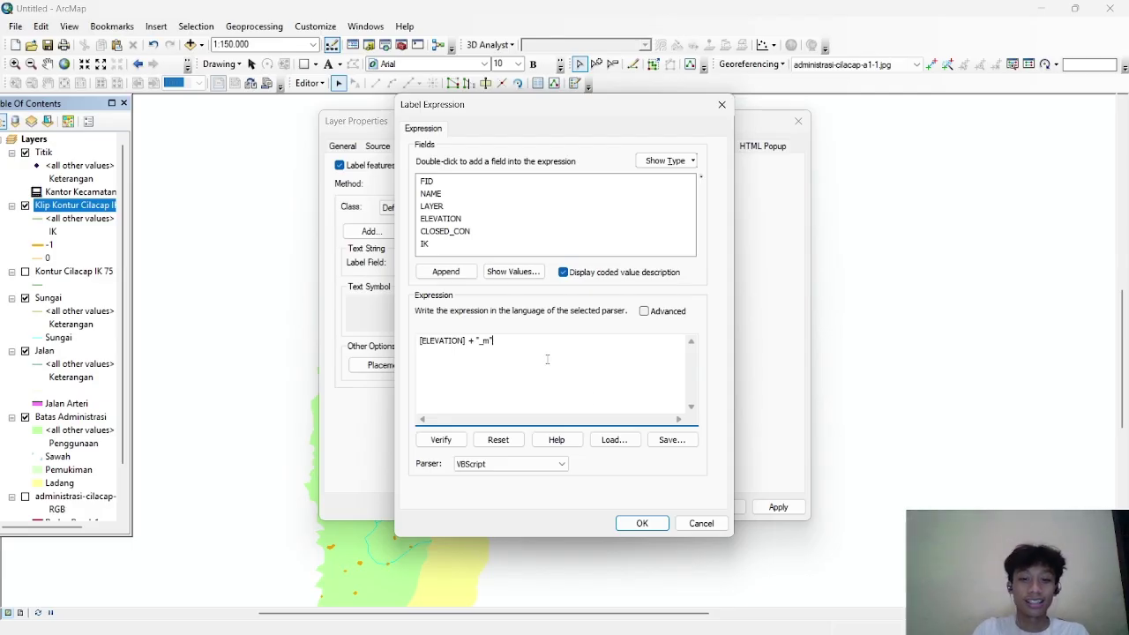
left_click(642, 523)
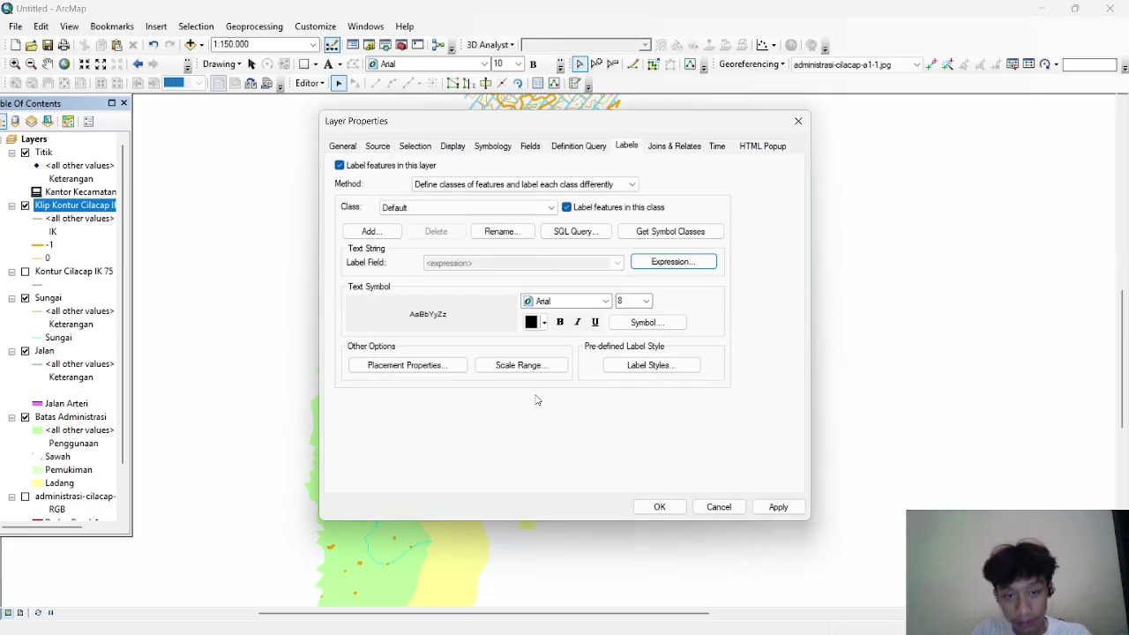
Step: Set the Default label class's text symbol to Times New Roman, size 10
left_click(605, 301)
scroll(569, 369, "down", 3)
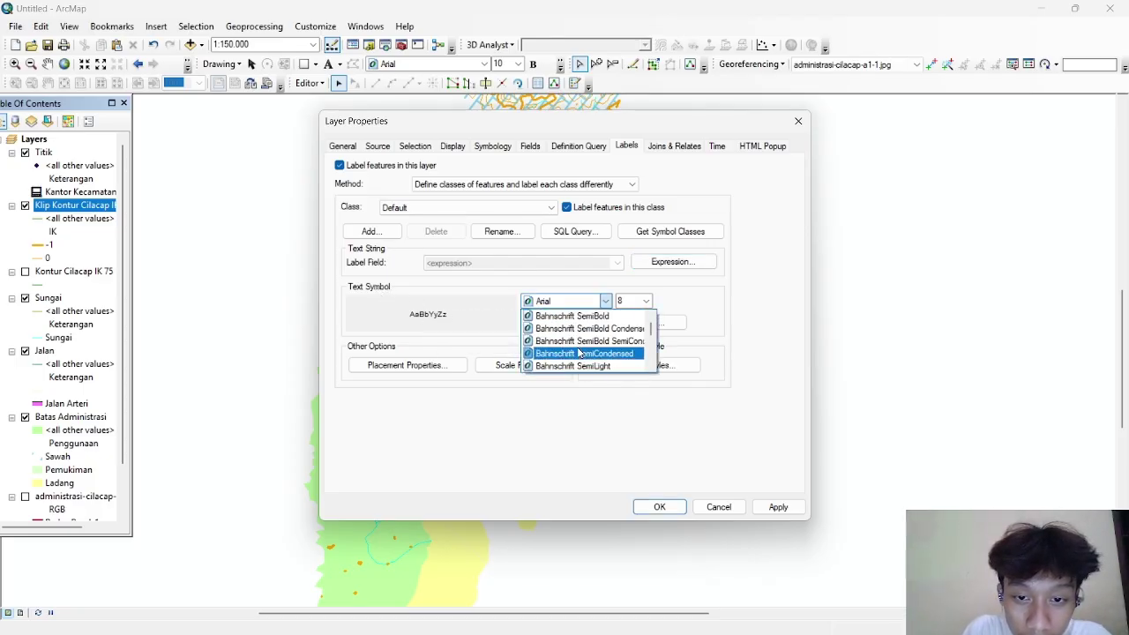
left_click(555, 301)
left_click(555, 301)
left_click(555, 303)
left_click(554, 303)
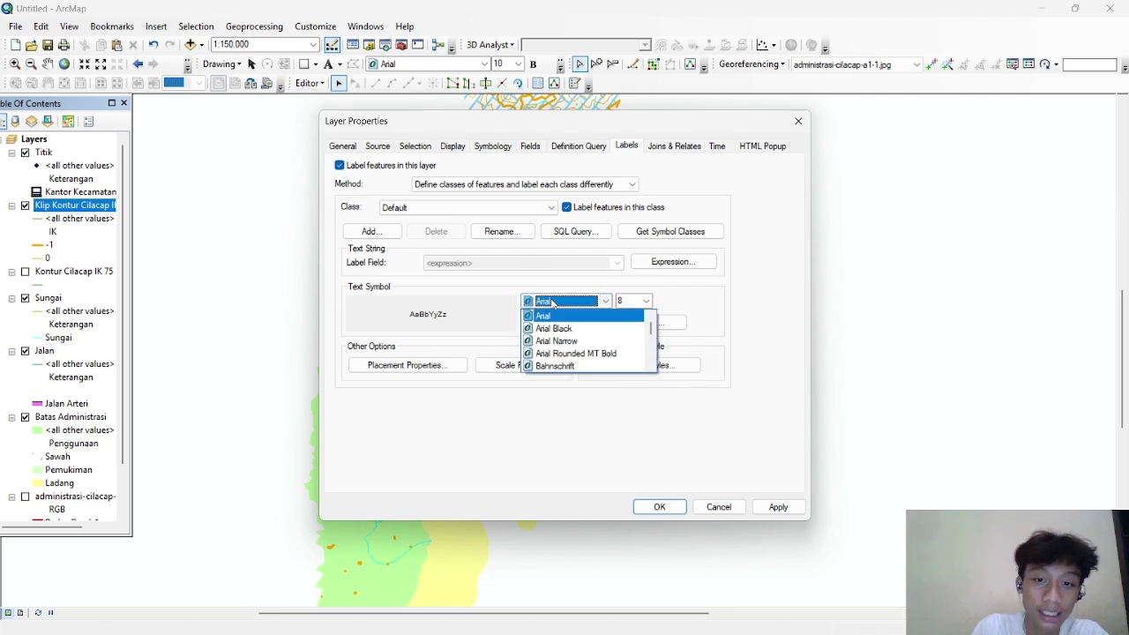
type("ti")
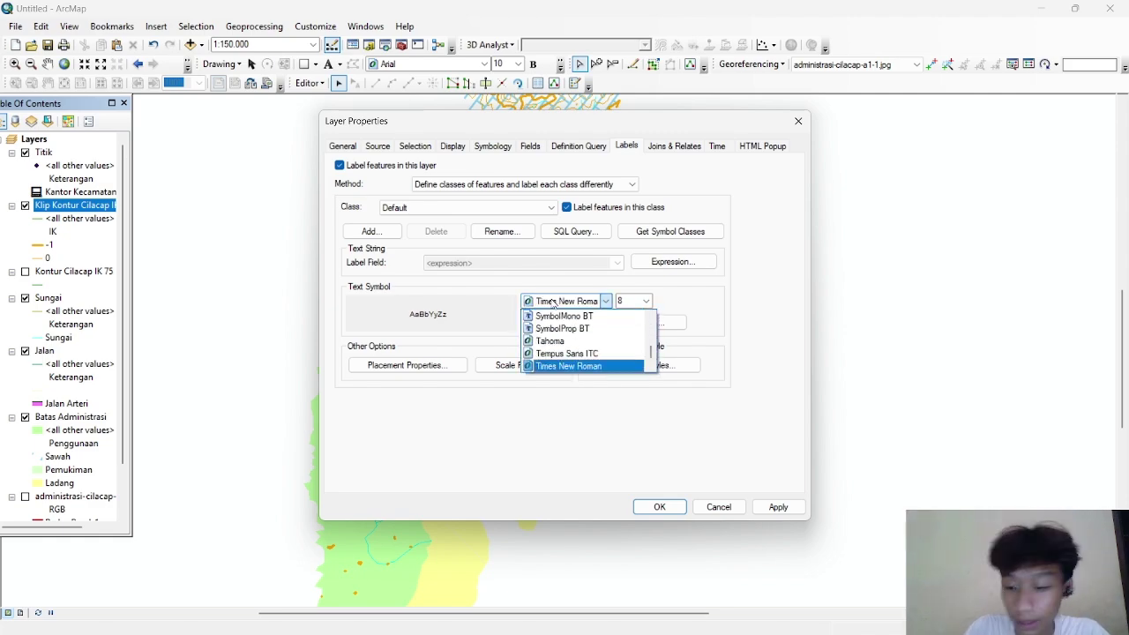
key("Return")
left_click(647, 300)
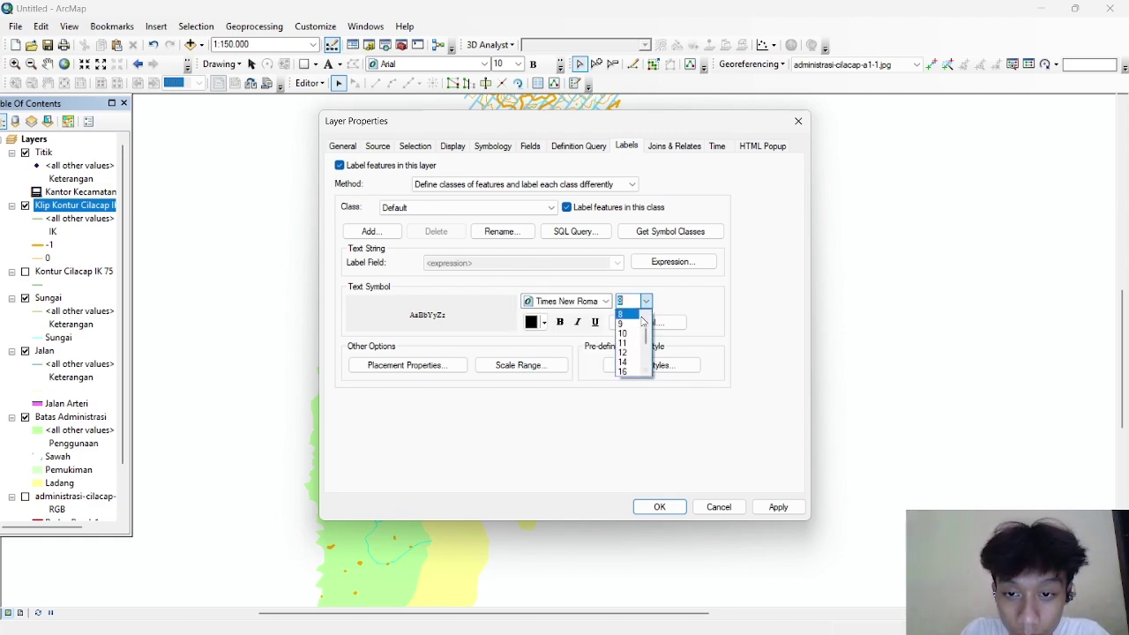
left_click(627, 336)
Step: Place the contour labels curved and on the line instead of above it, and apply the layer's label settings
left_click(419, 367)
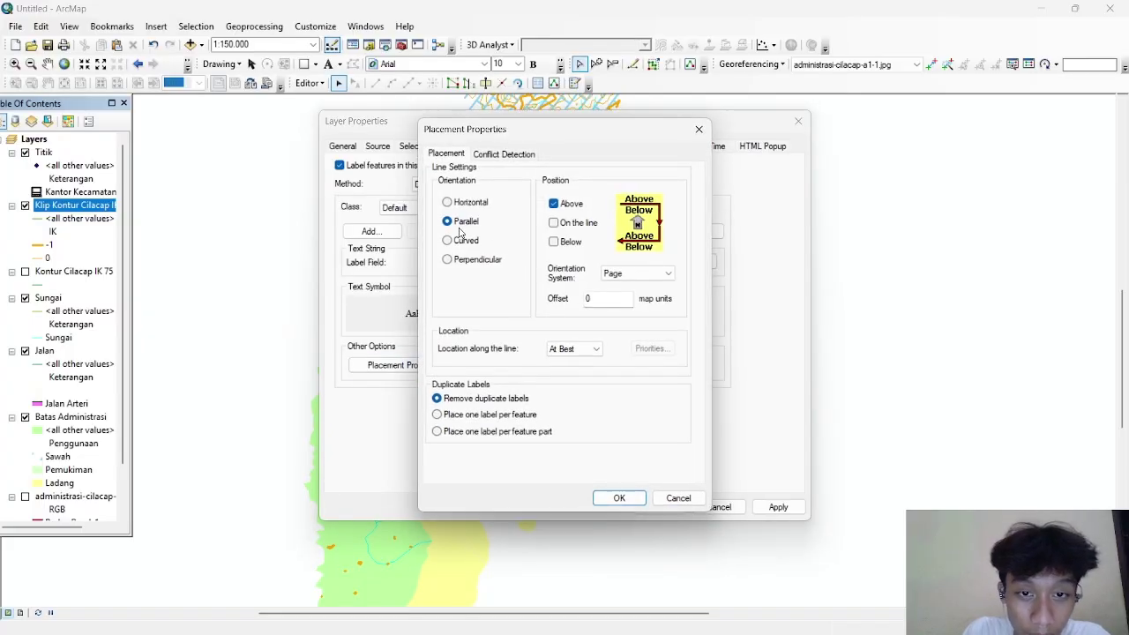
left_click(449, 241)
left_click(554, 224)
left_click(554, 204)
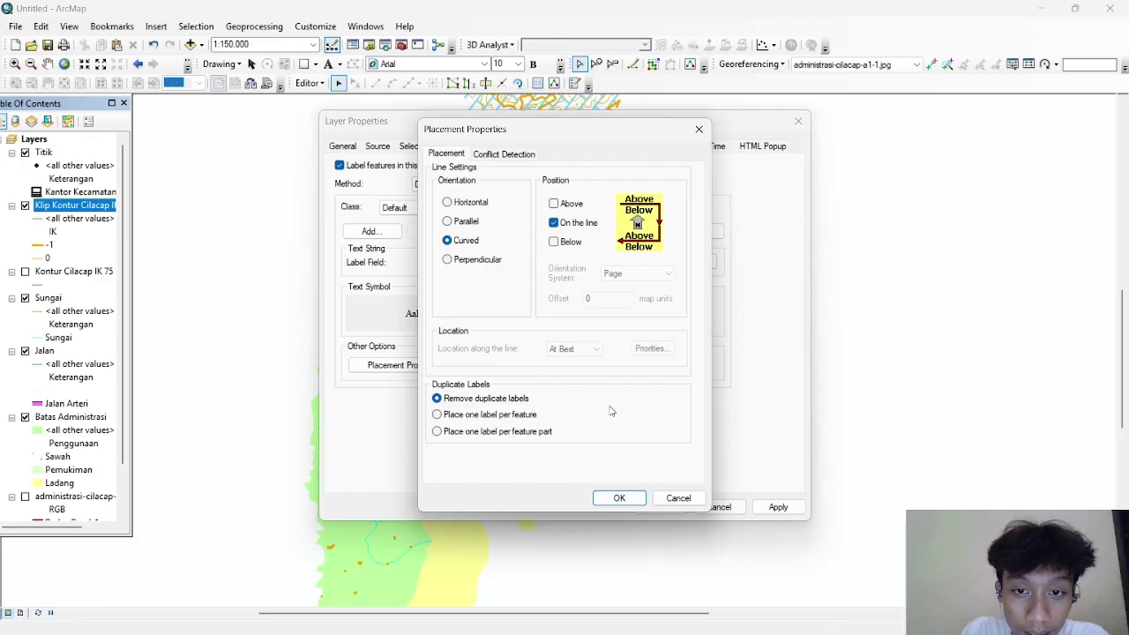
left_click(623, 498)
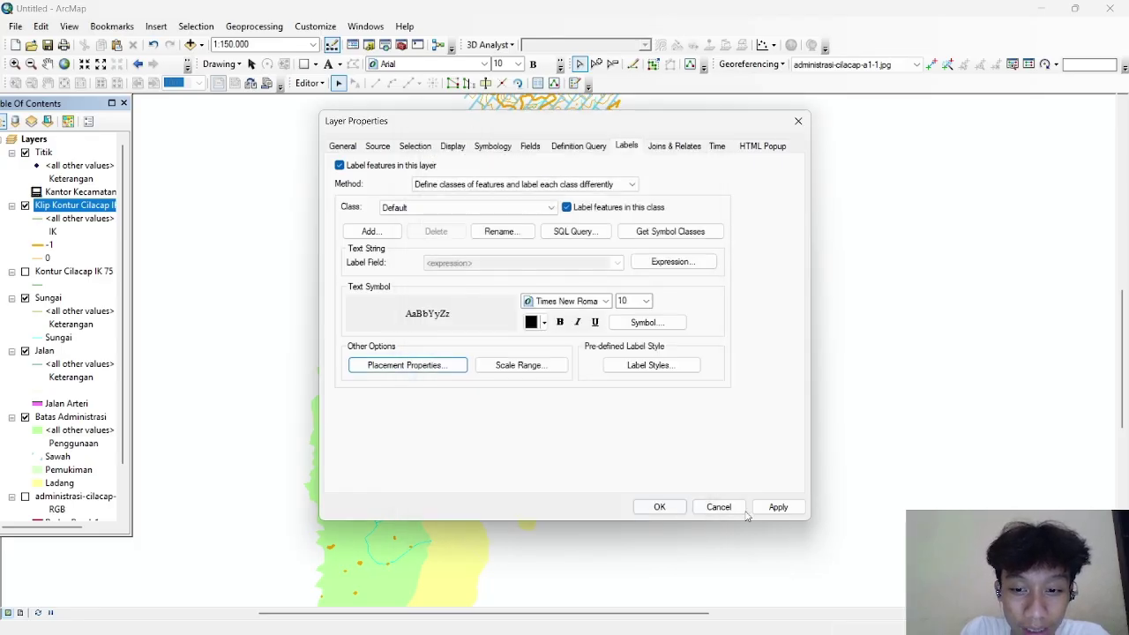
left_click(776, 506)
left_click(664, 506)
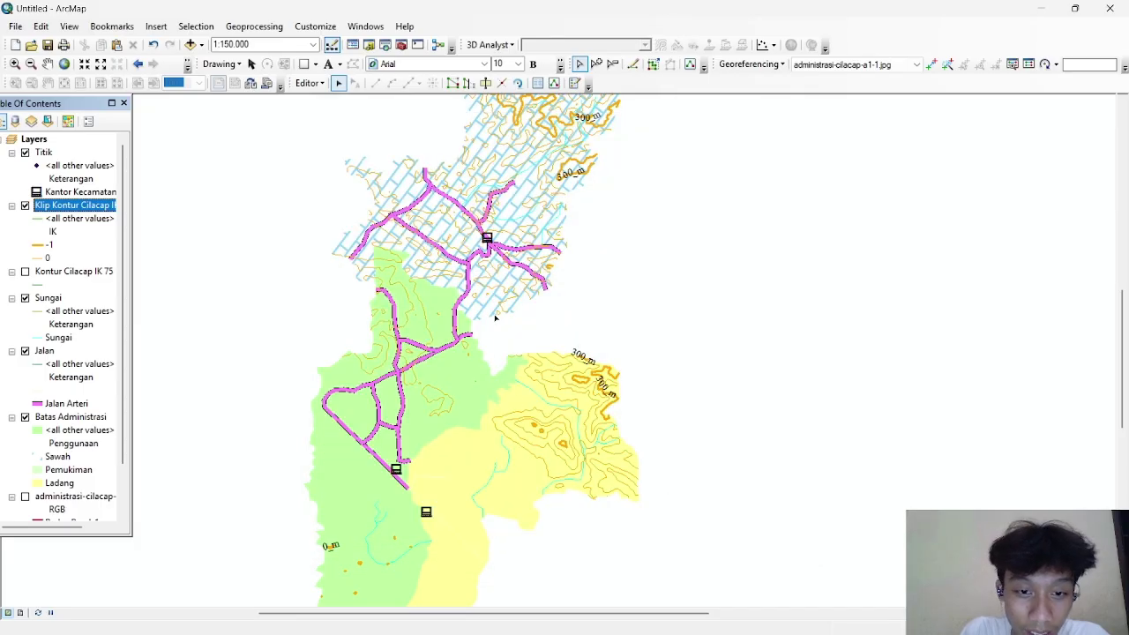
Step: Turn on labels for the Titik layer, labeling all the features the same way
left_click_drag(610, 126, 571, 503)
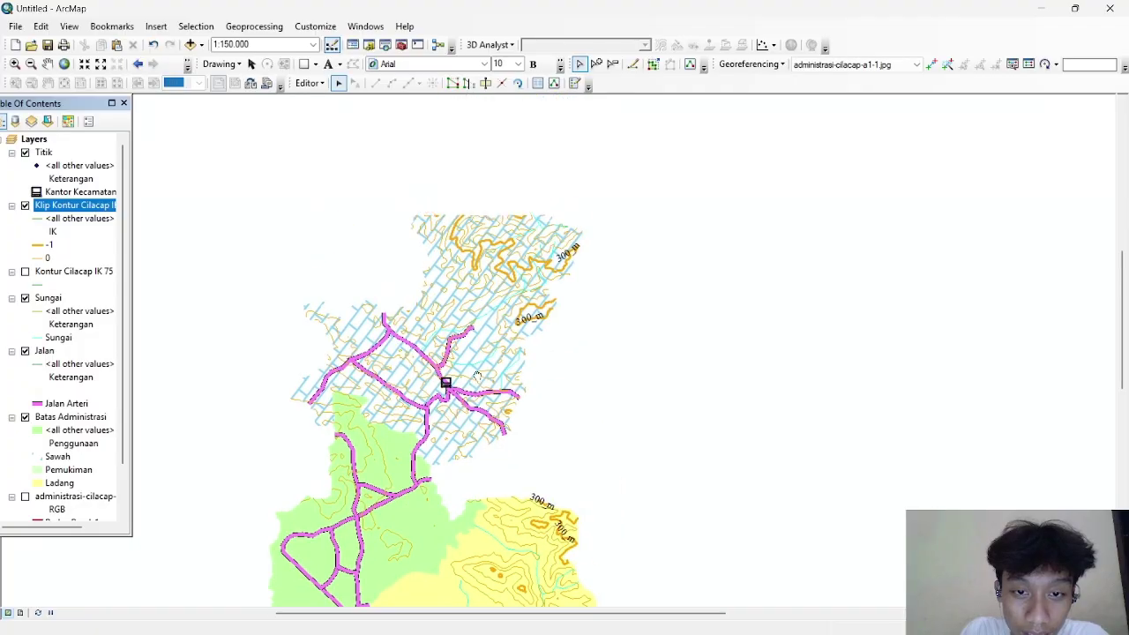
left_click_drag(441, 353, 551, 379)
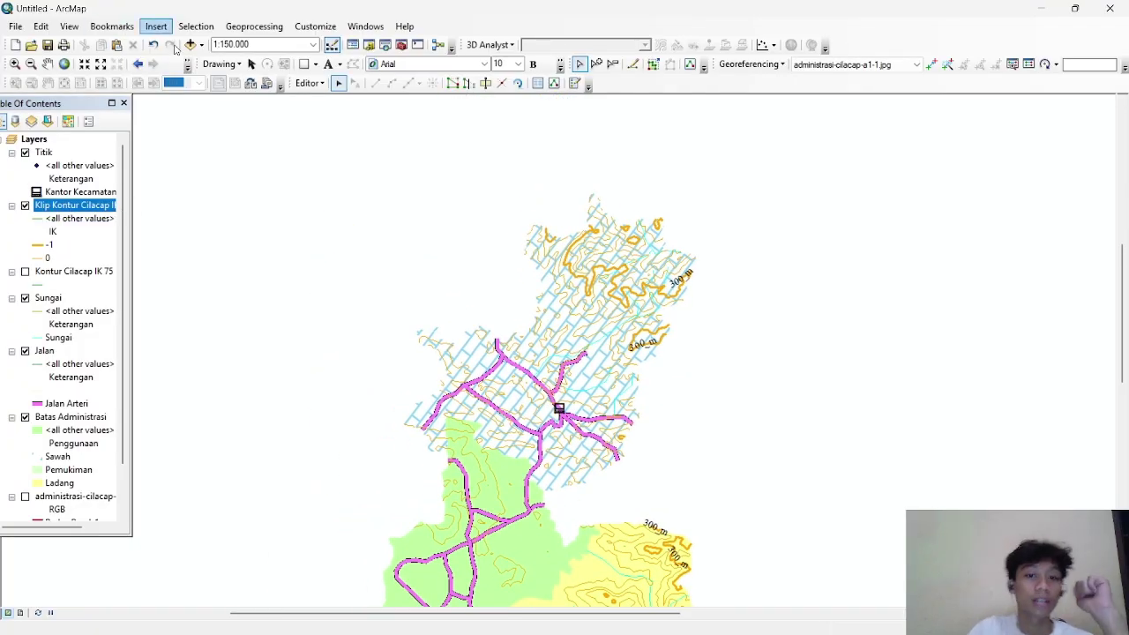
right_click(49, 153)
left_click(98, 457)
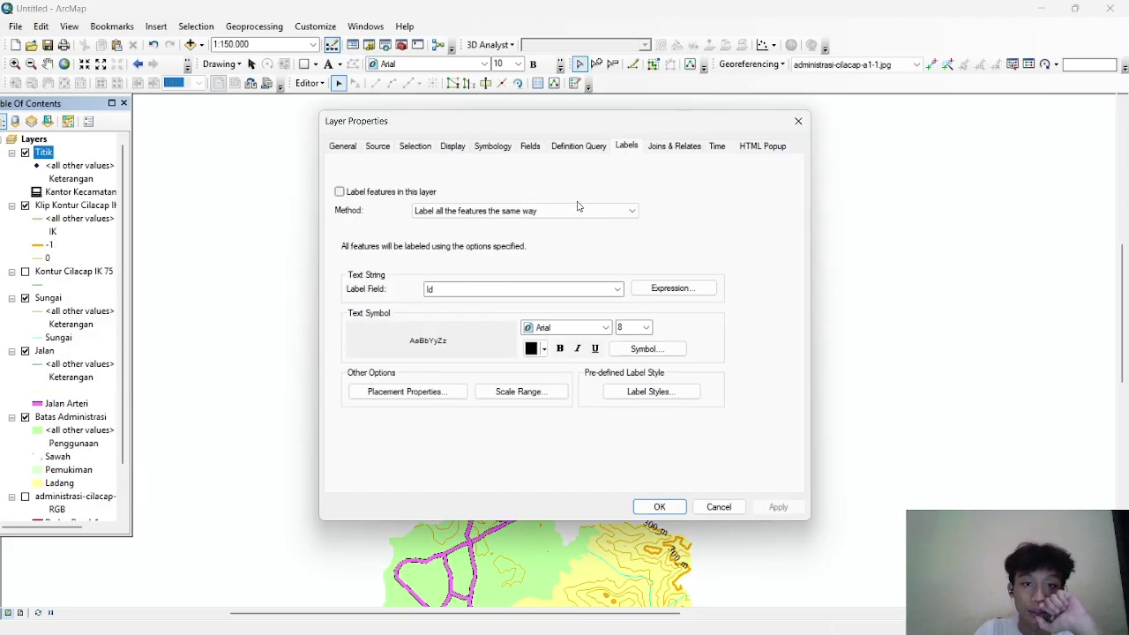
left_click(339, 193)
left_click(476, 211)
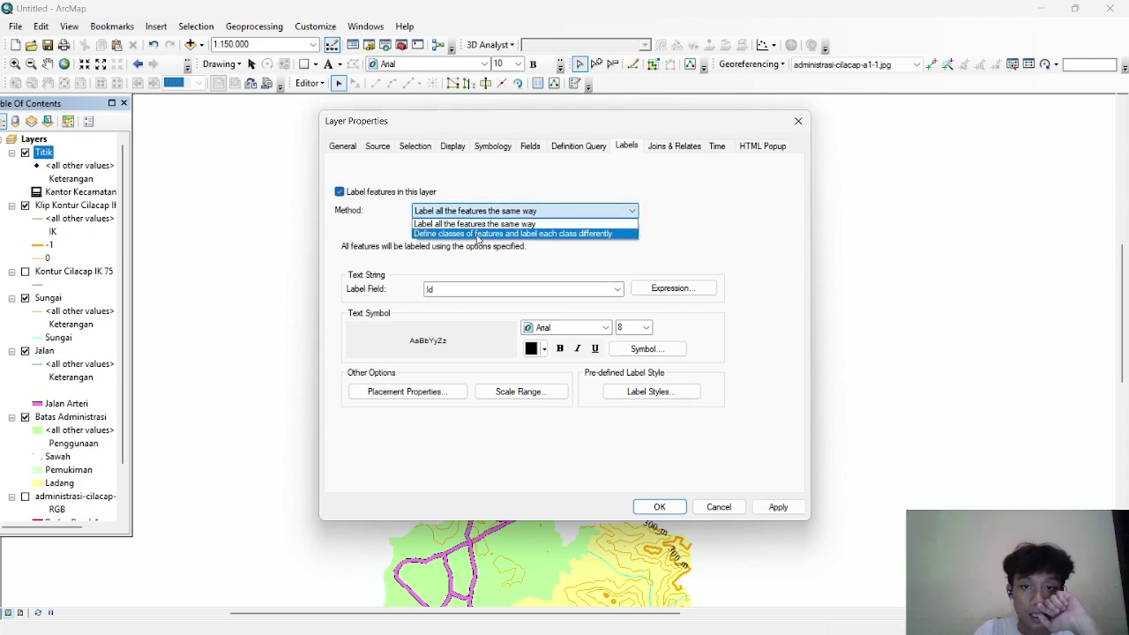
left_click(478, 234)
left_click(476, 211)
left_click(477, 224)
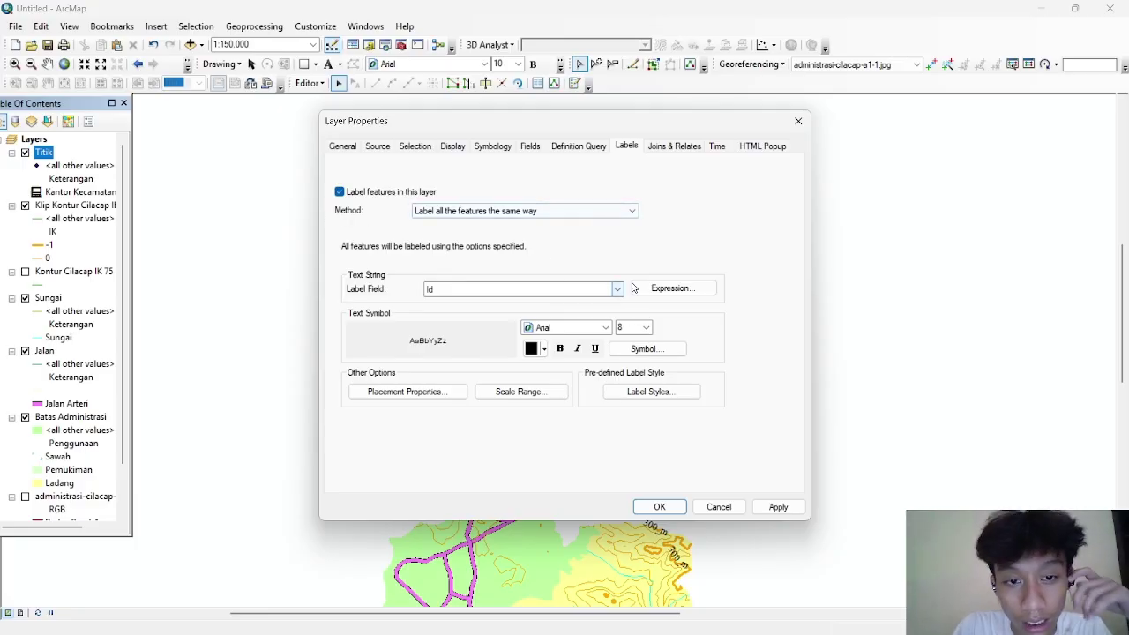
Step: Set the Titik layer's label font to Times New Roman and confirm the layer properties
left_click(563, 329)
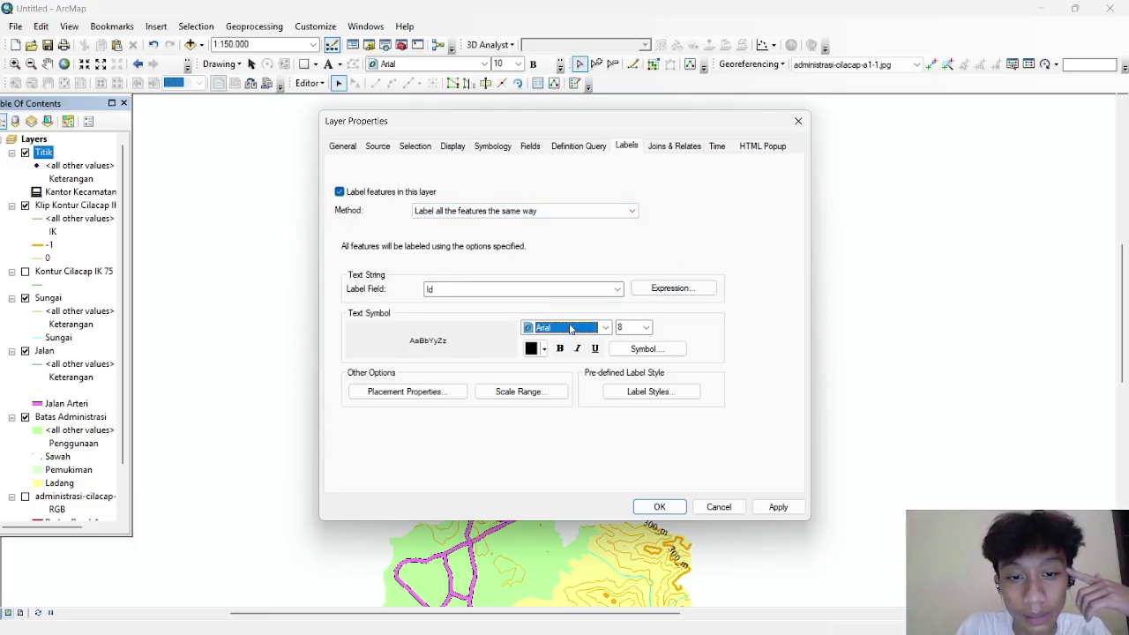
left_click(565, 329)
left_click(564, 330)
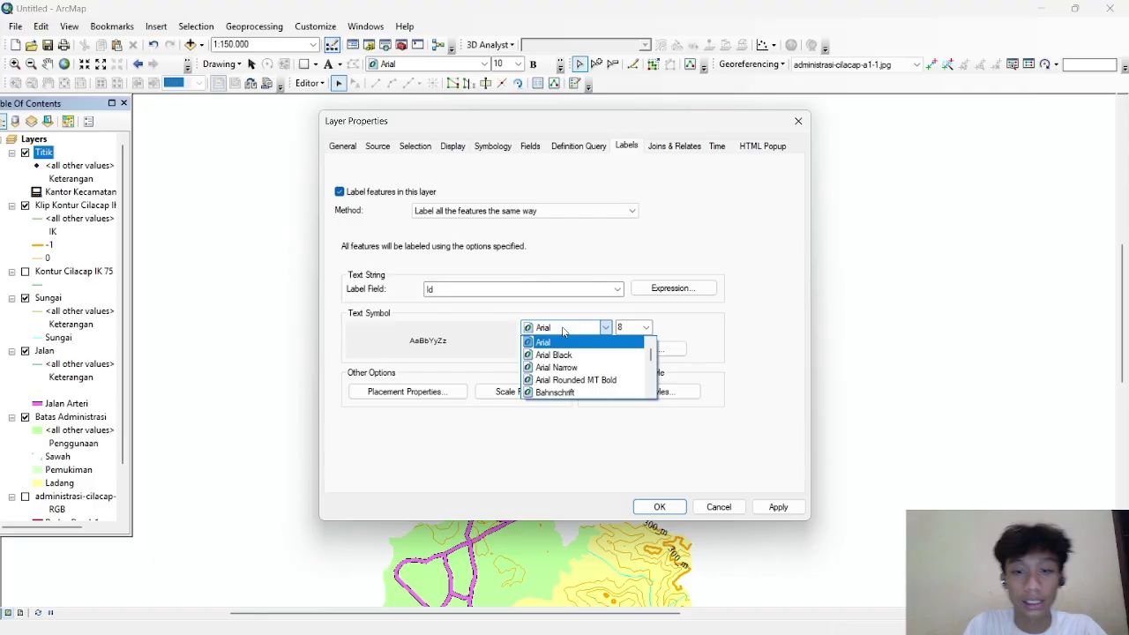
left_click(555, 330)
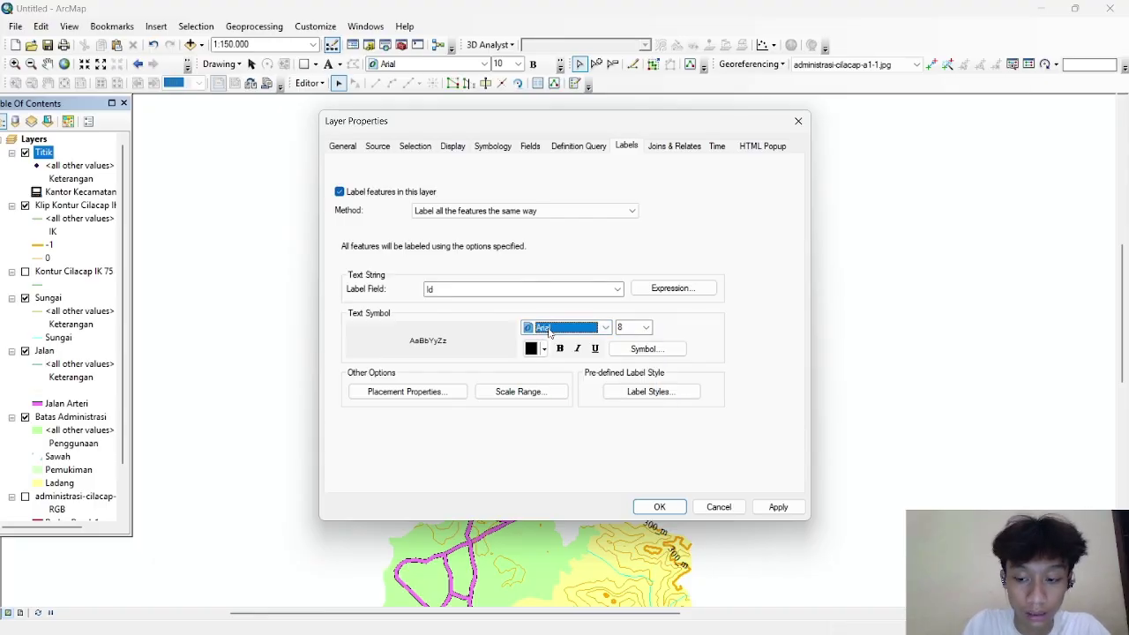
key("y")
key("y")
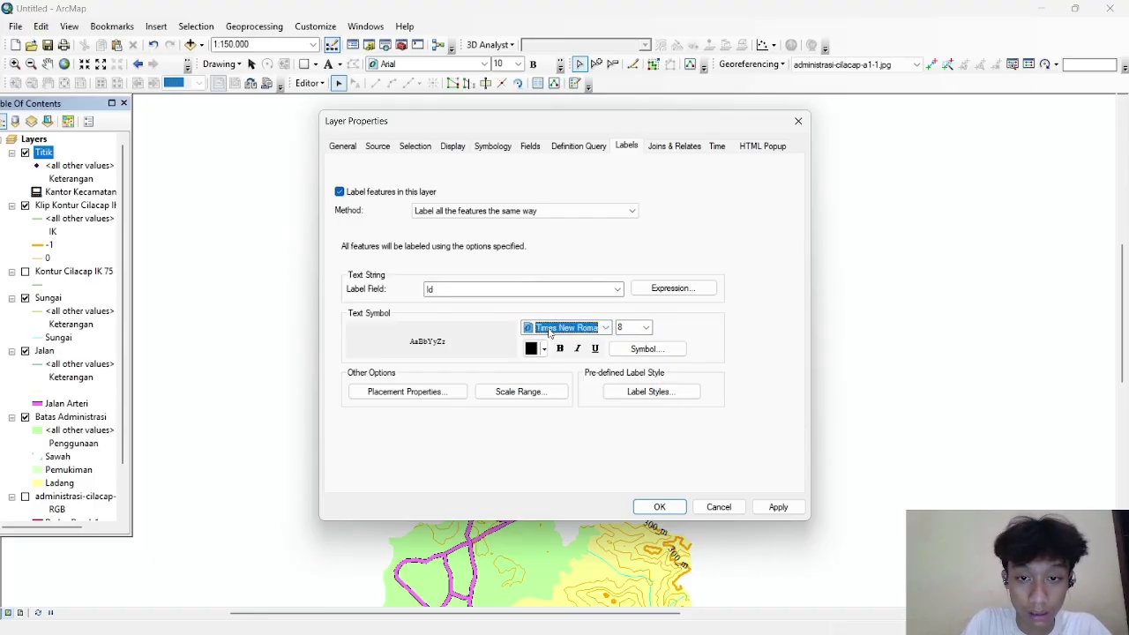
key("Return")
Step: Set the Titik layer's label placement around the point to Prefer Top Center, all allowed
scroll(540, 312, "down", 2)
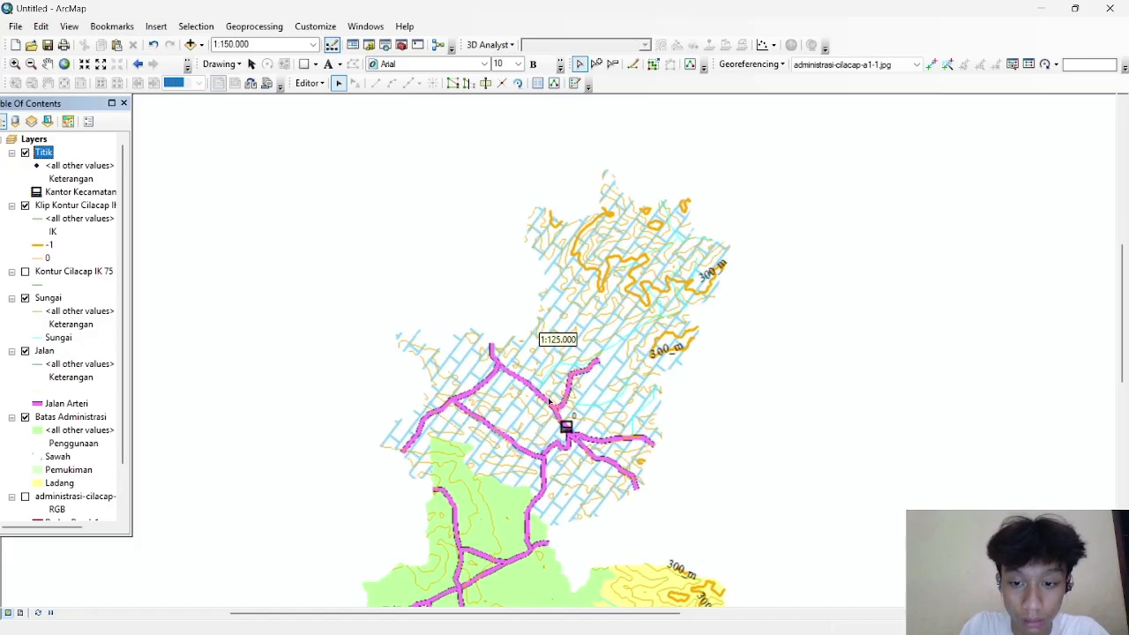
left_click_drag(583, 398, 539, 36)
right_click(44, 156)
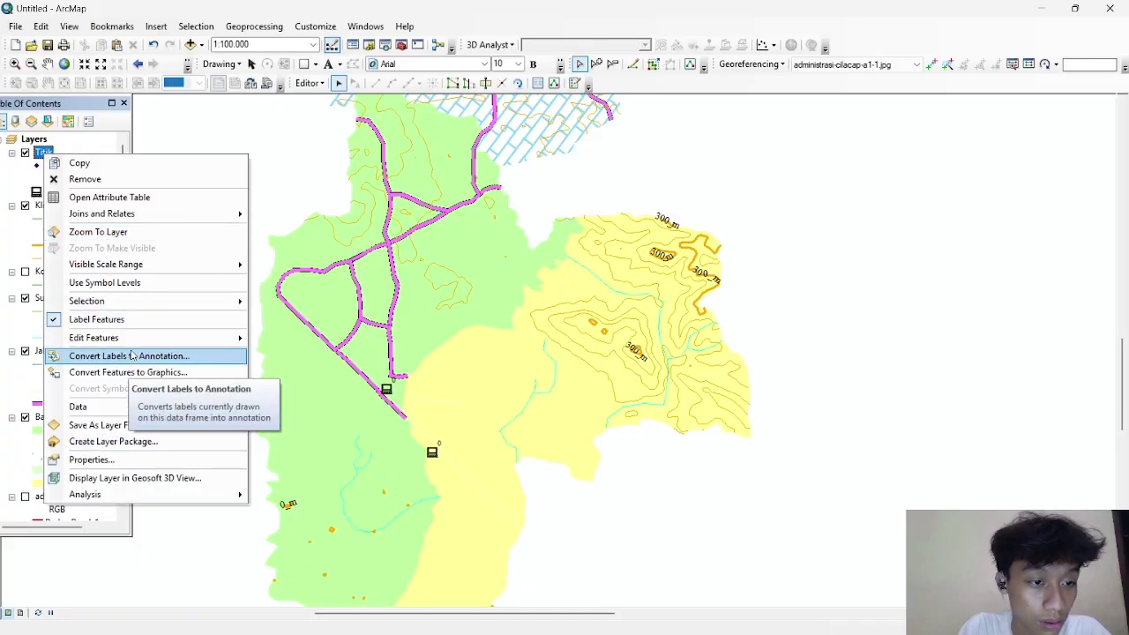
left_click(113, 460)
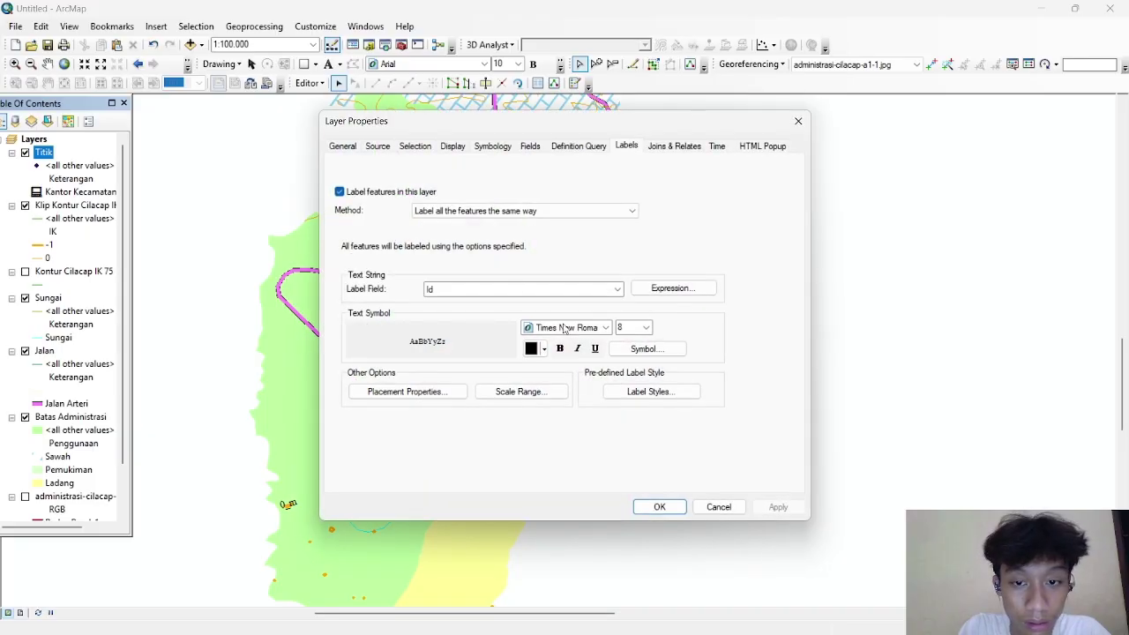
left_click(431, 393)
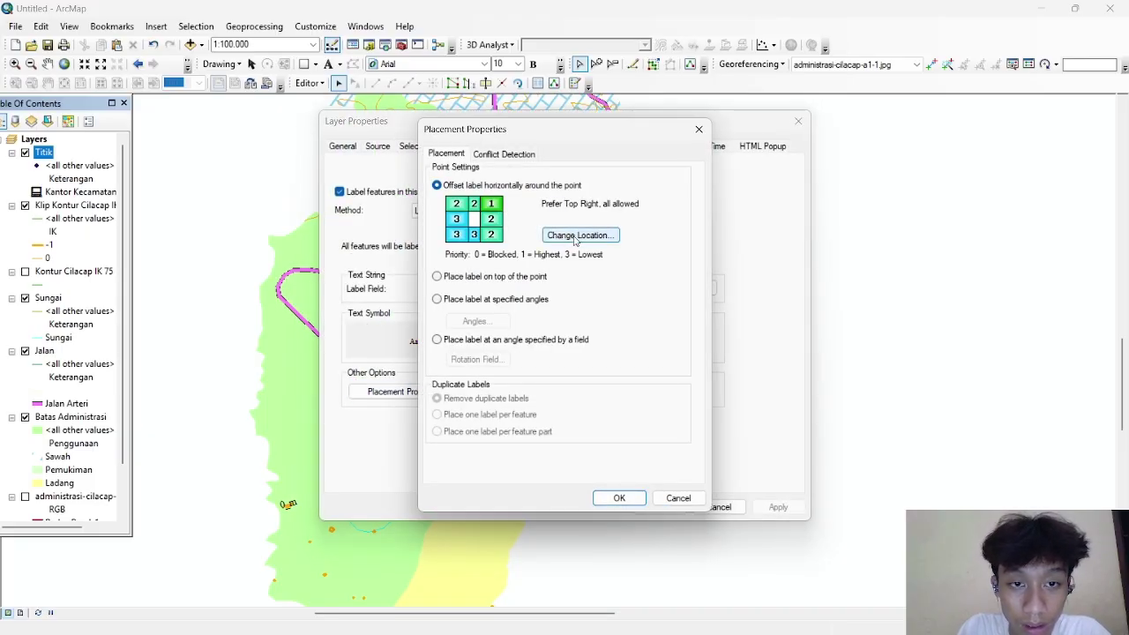
left_click(579, 236)
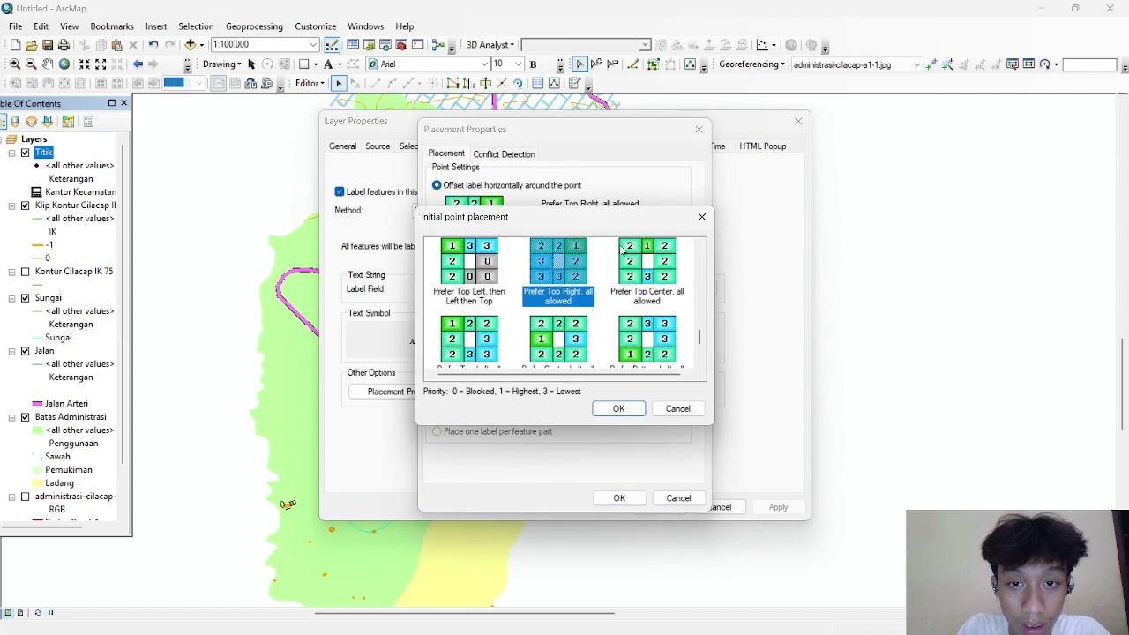
left_click(647, 277)
left_click(623, 410)
left_click(622, 499)
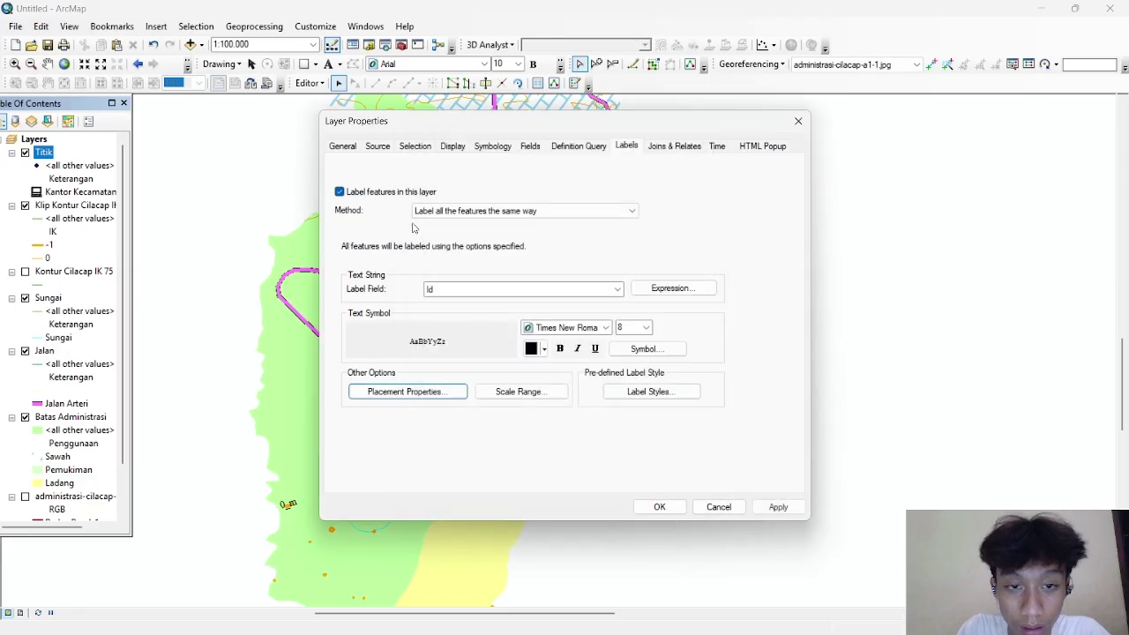
Step: Label the Titik layer by classes of features with Keterangan as the label field, and apply the settings
left_click(440, 211)
left_click(453, 236)
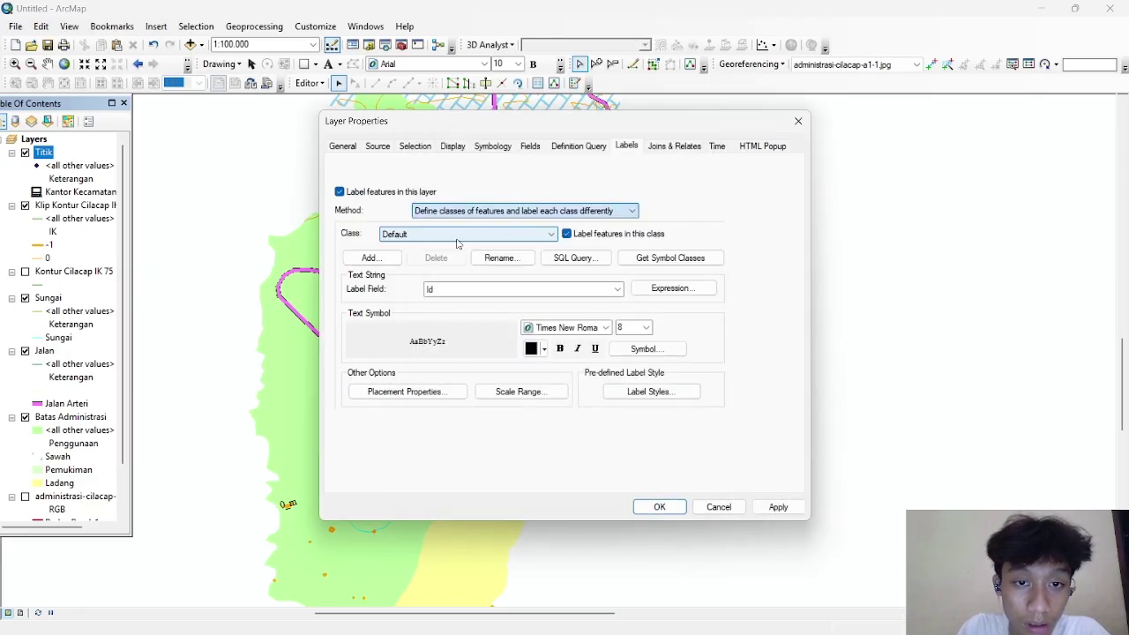
left_click(500, 236)
left_click(479, 245)
left_click(484, 291)
left_click(488, 324)
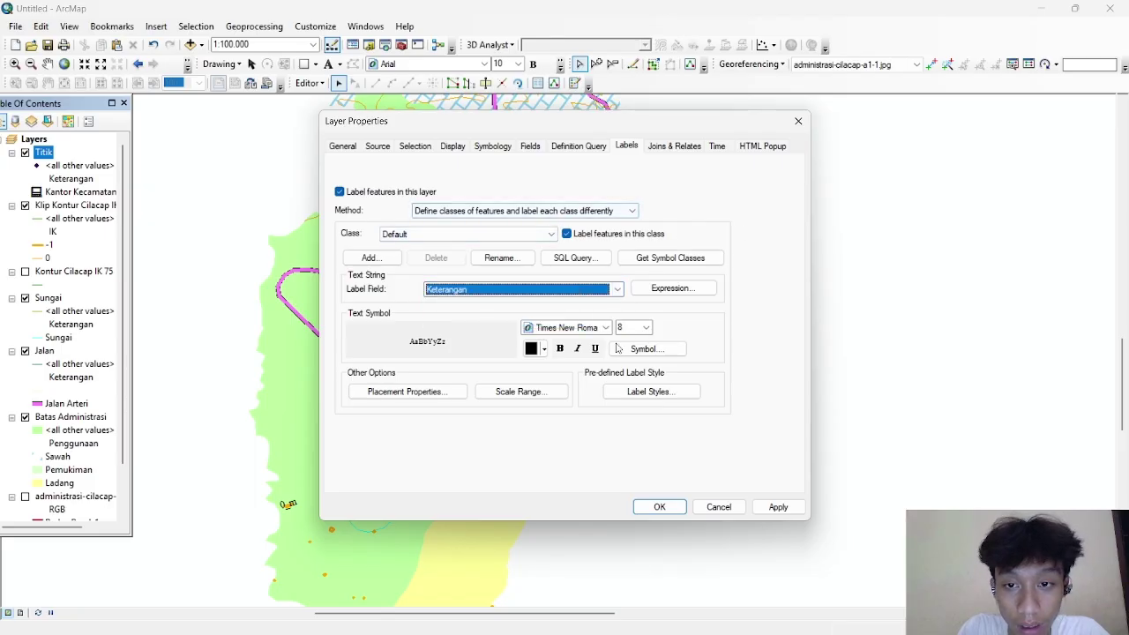
left_click(778, 508)
left_click(659, 507)
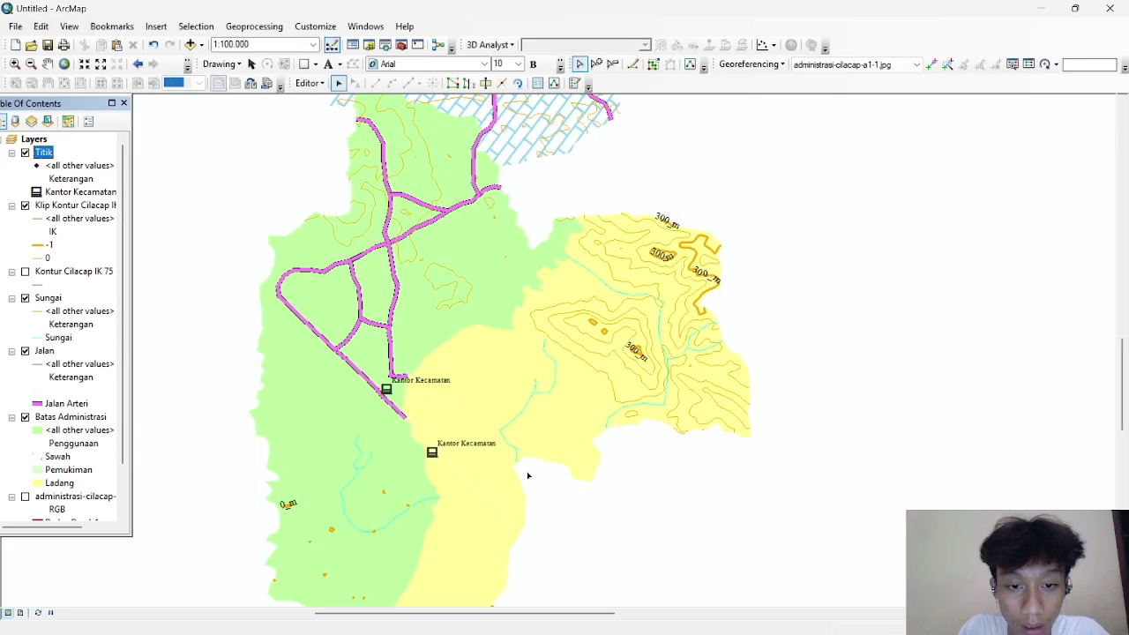
Step: Turn on labels for the Sungai layer, defining classes of features and using Keterangan as the label field
scroll(703, 276, "down", 3)
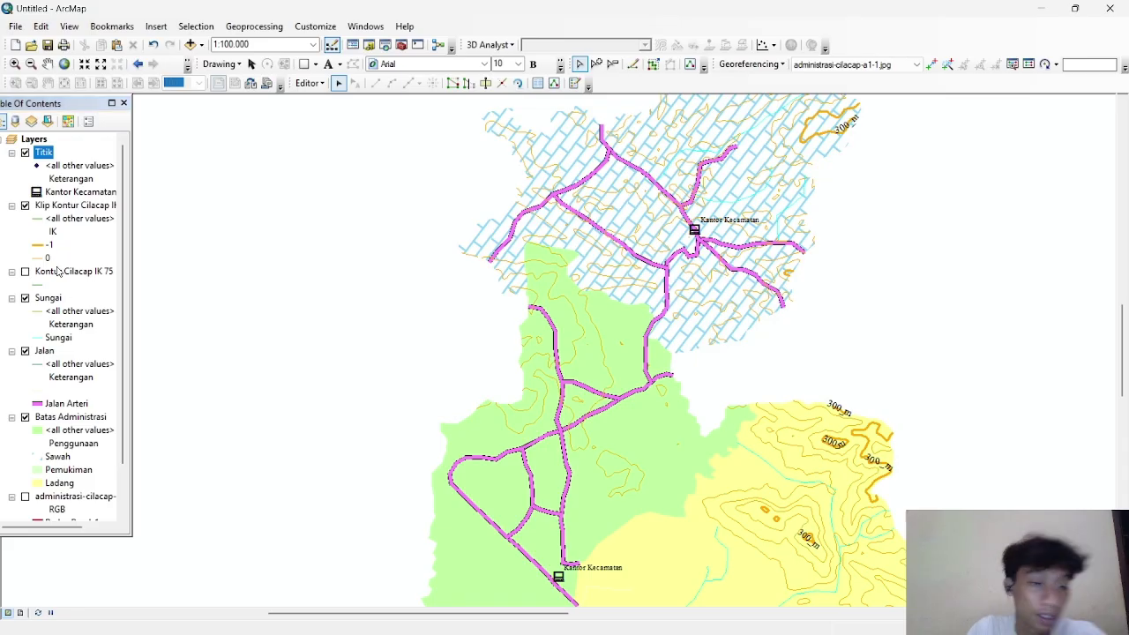
left_click(46, 304)
right_click(48, 305)
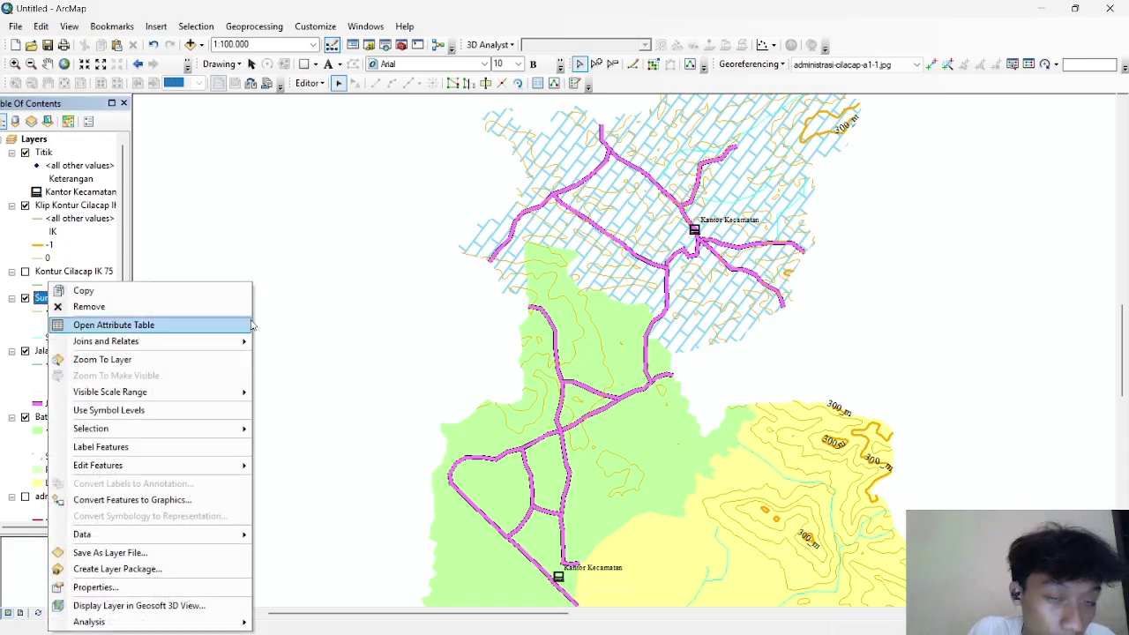
left_click(97, 587)
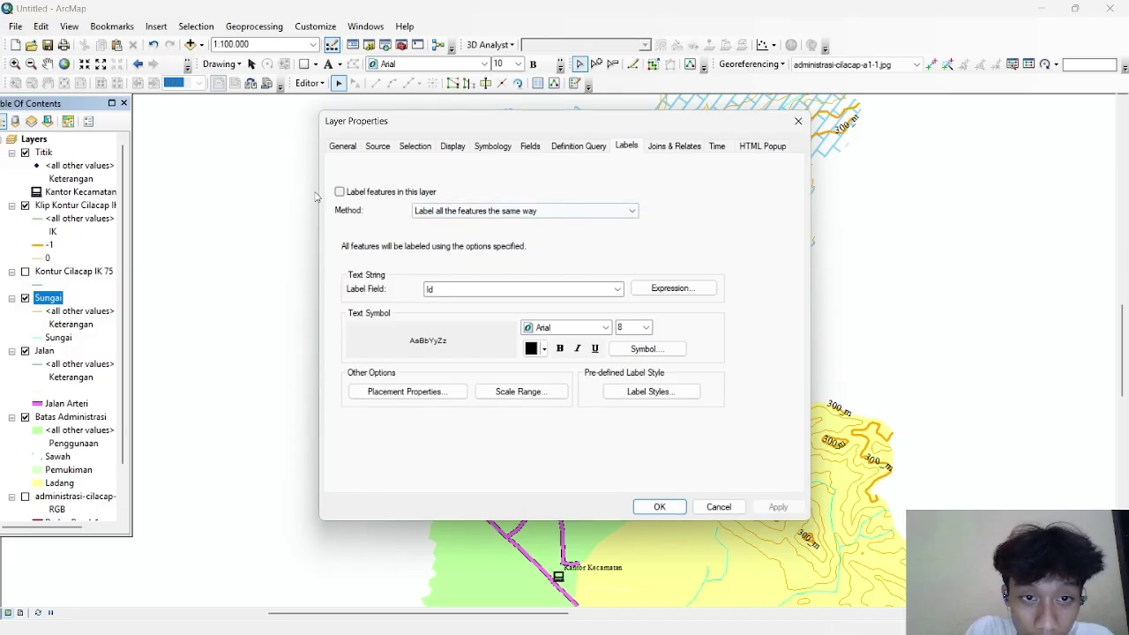
left_click(352, 193)
left_click(525, 211)
left_click(449, 231)
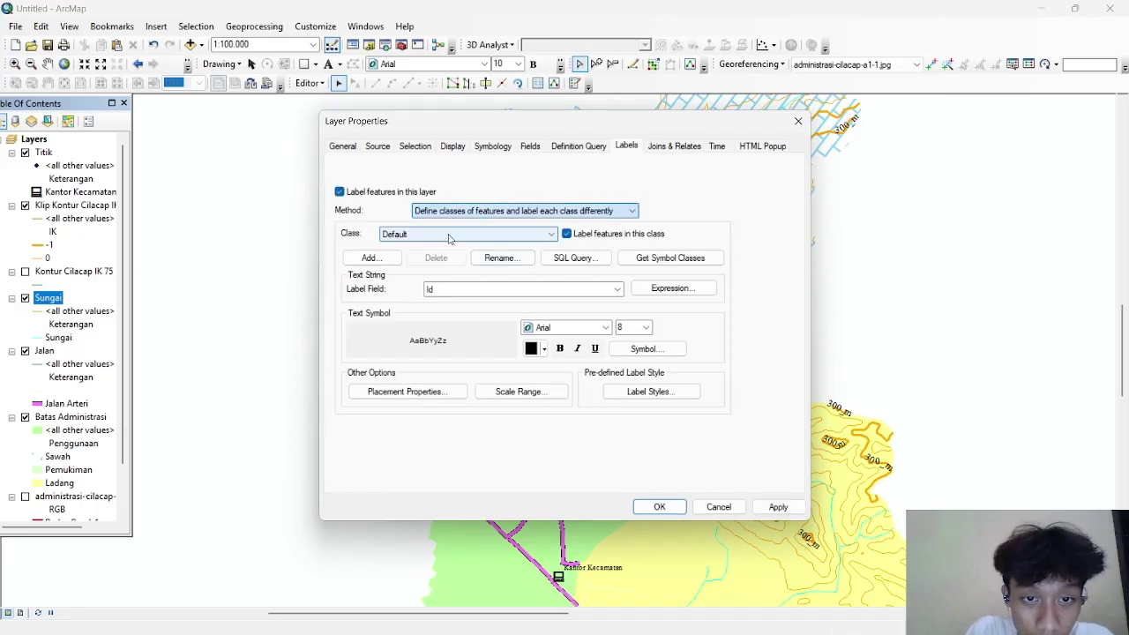
left_click(470, 288)
left_click(449, 322)
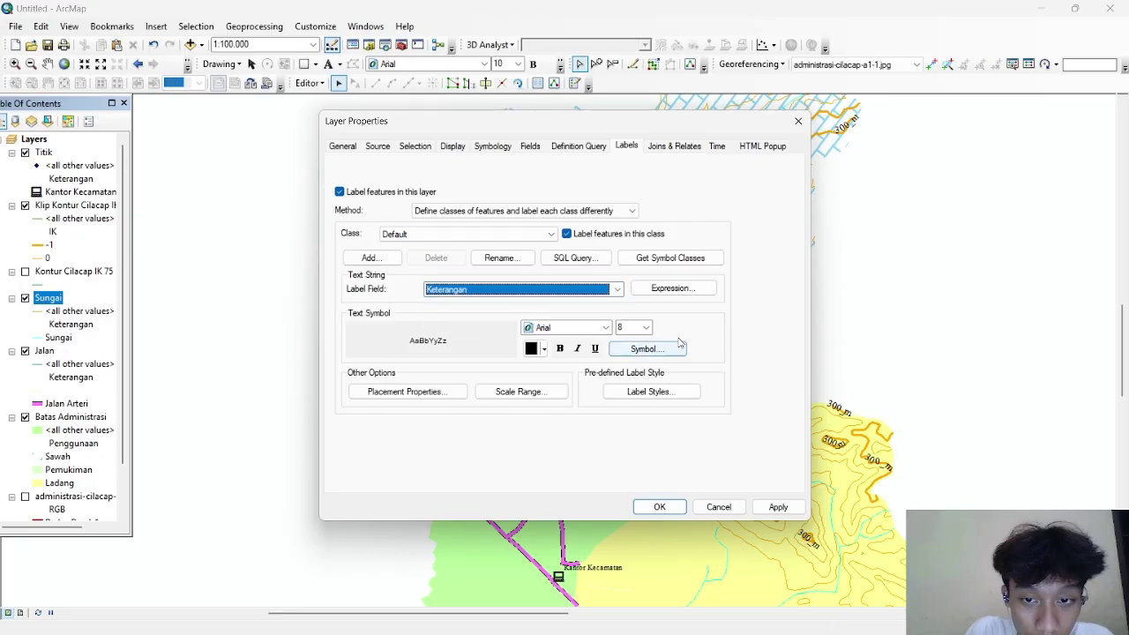
Step: Set the Sungai layer's label text to Times New Roman, size 10
left_click(576, 328)
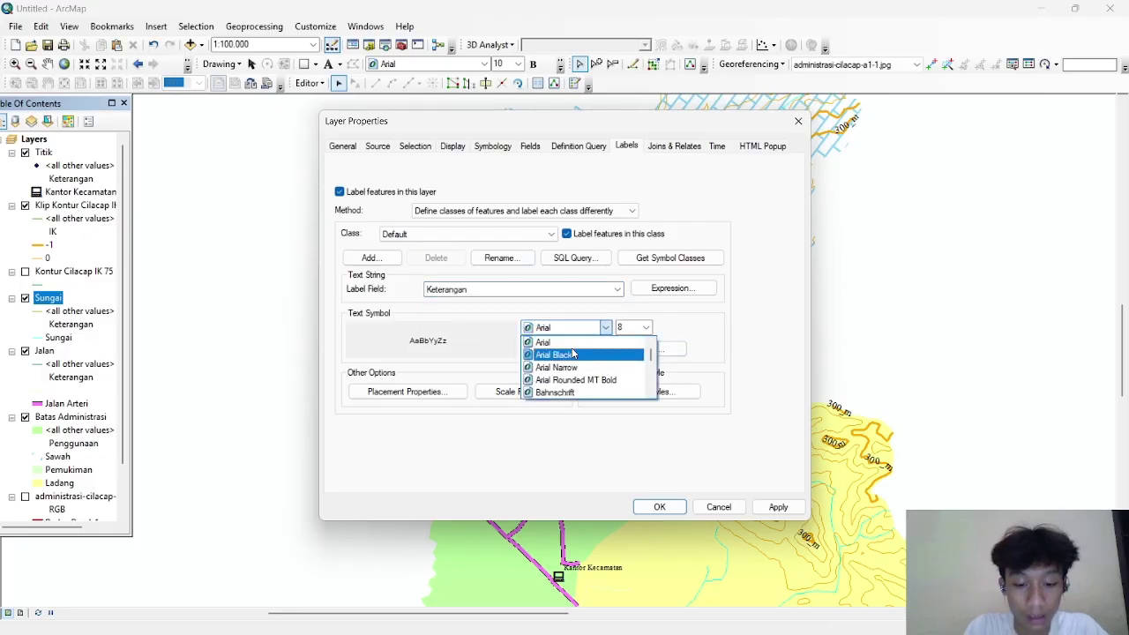
key("End")
type("ti")
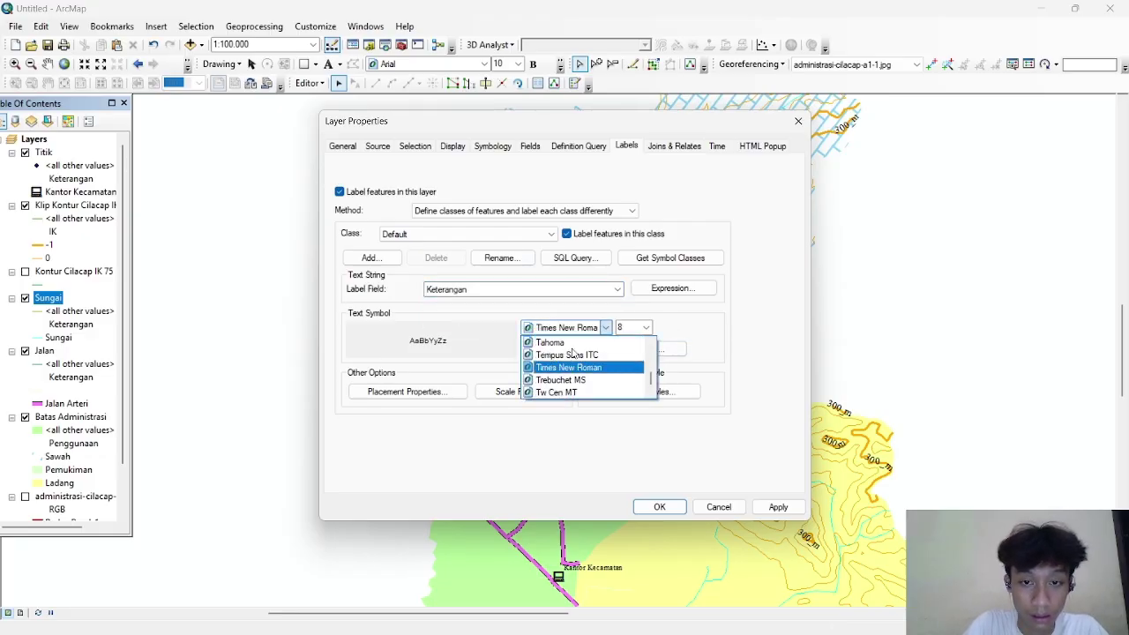
key("Return")
left_click(646, 328)
left_click(647, 328)
left_click(628, 367)
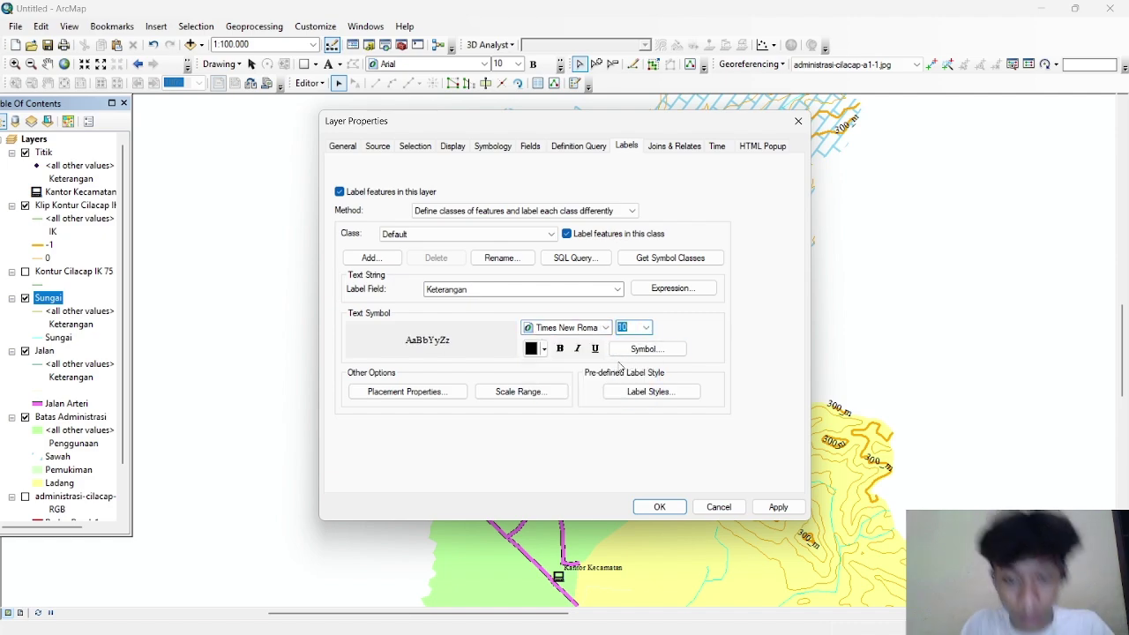
Step: Set the Sungai layer's label placement to Curved, on the line instead of above it, and apply the settings
left_click(406, 391)
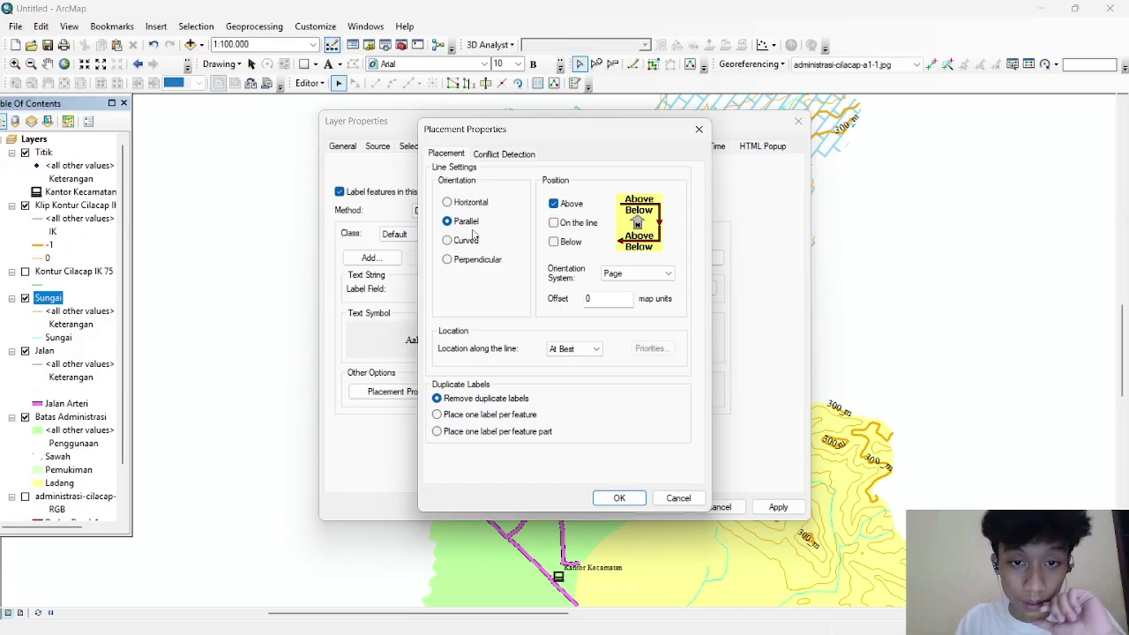
left_click(457, 238)
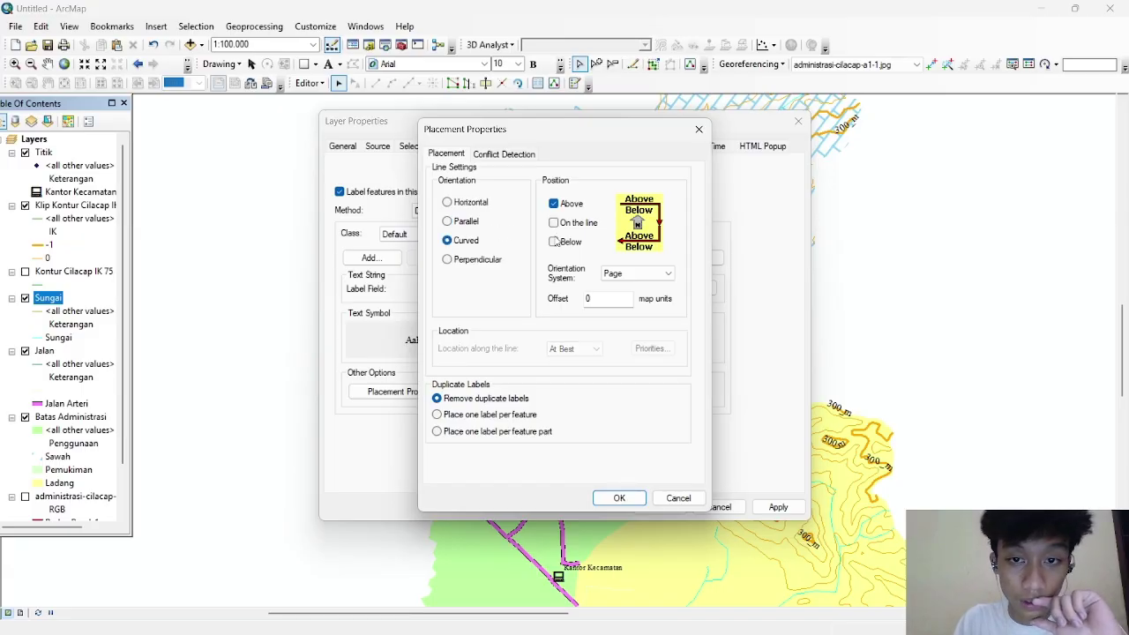
left_click(554, 222)
left_click(553, 204)
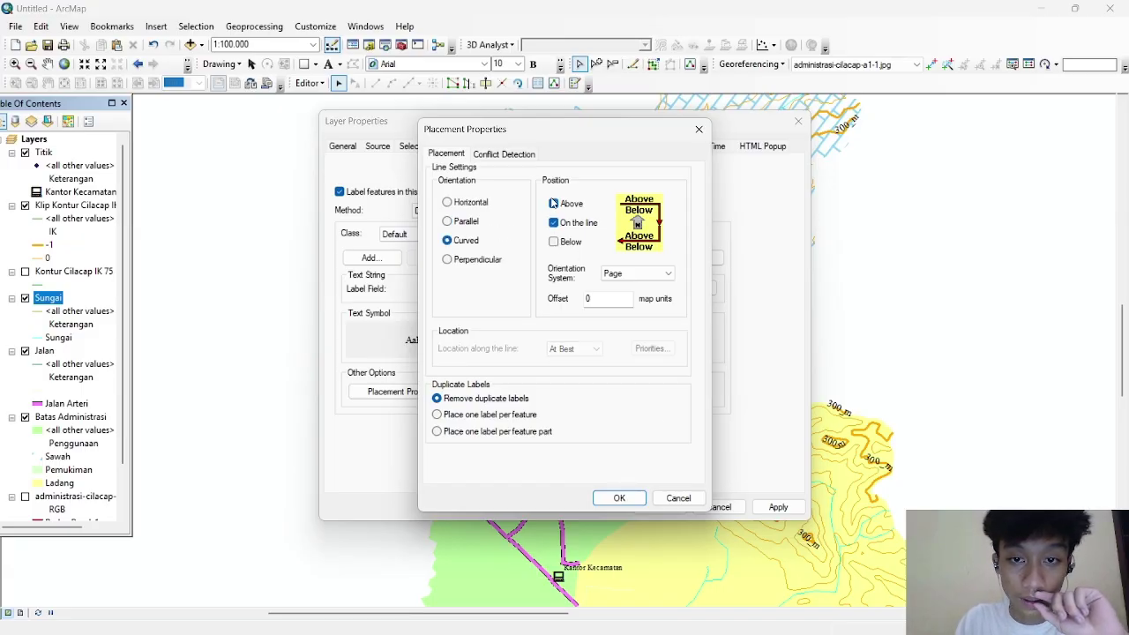
left_click(619, 498)
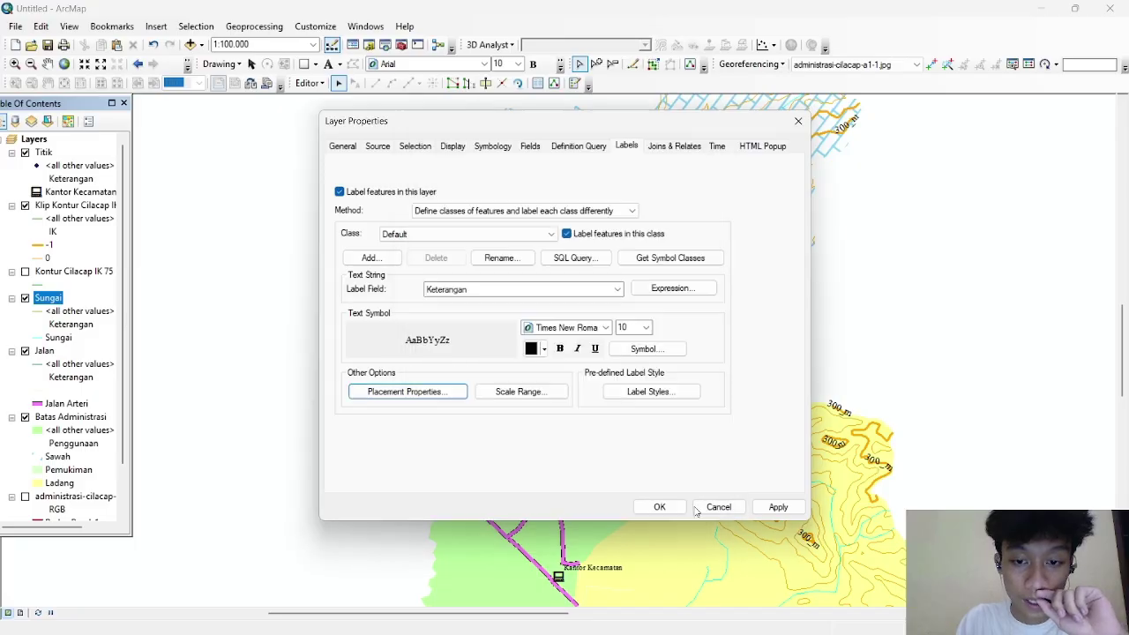
left_click(778, 507)
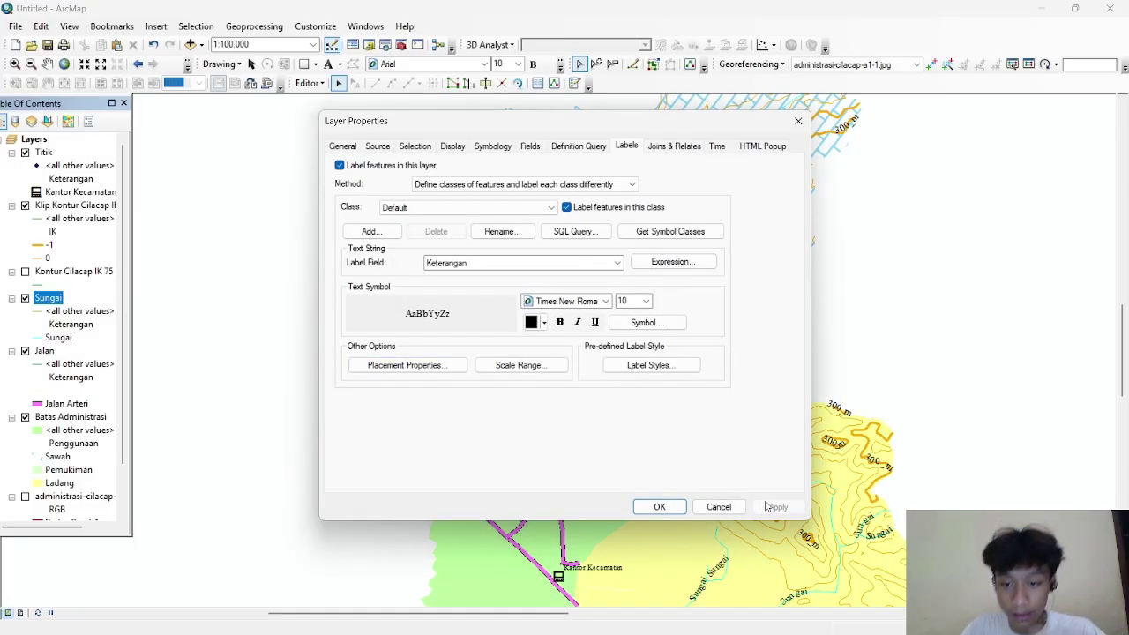
left_click(718, 507)
left_click_drag(924, 316, 844, 450)
Step: Turn on labels for the Jalan layer, defining classes of features and using Keterangan as the label field
right_click(46, 351)
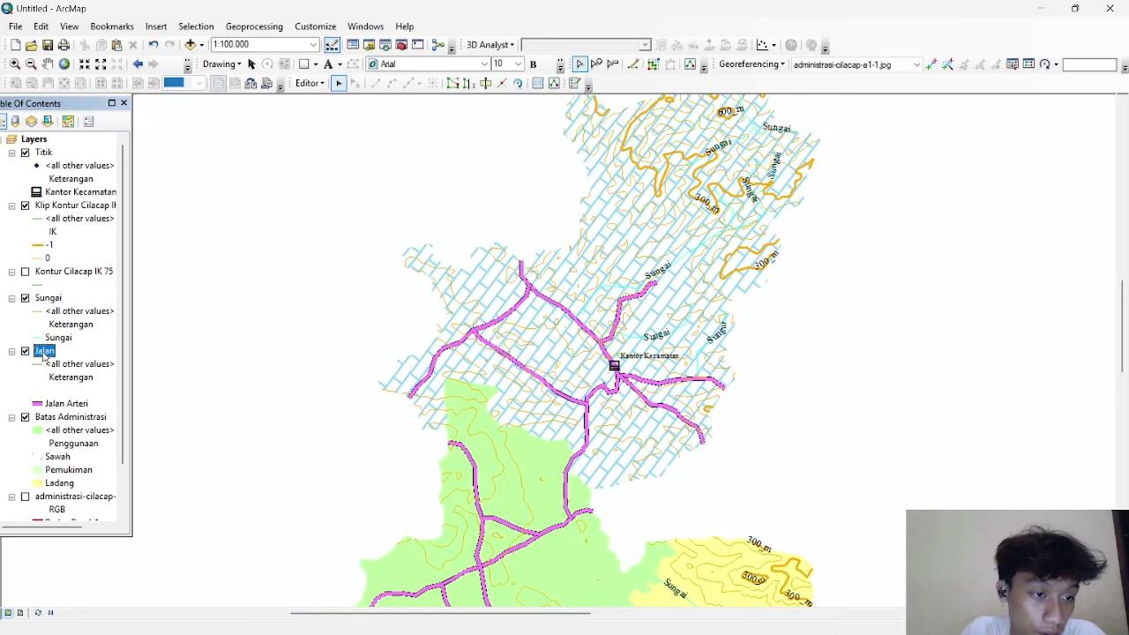
left_click(101, 303)
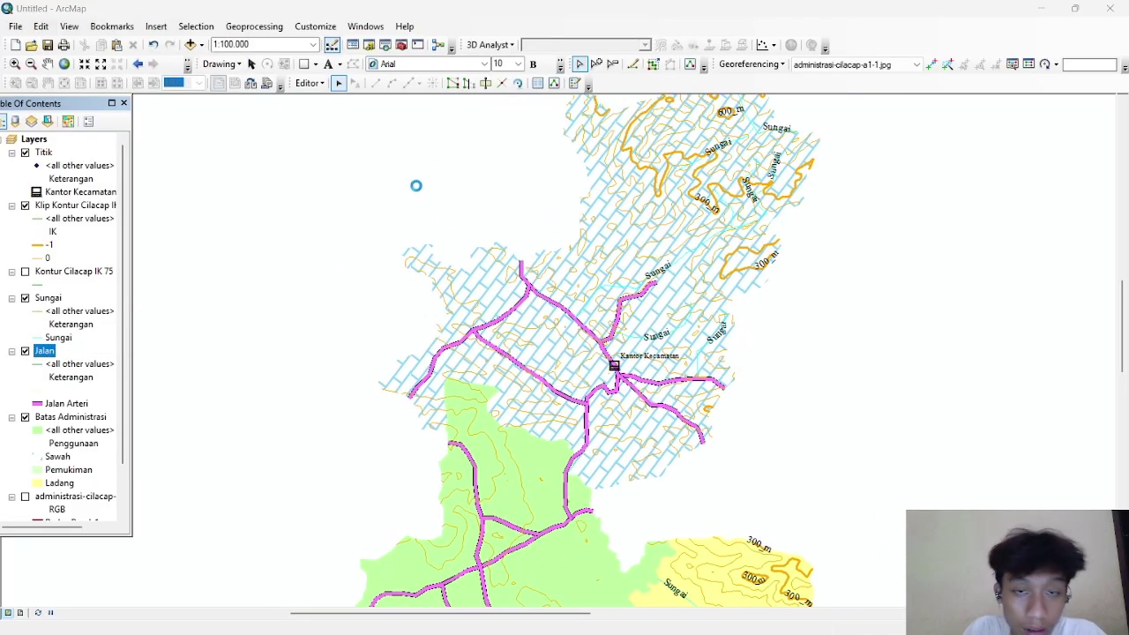
left_click(340, 191)
left_click(445, 211)
left_click(460, 233)
left_click(551, 233)
left_click(547, 246)
left_click(552, 288)
left_click(461, 323)
Step: Set the Jalan layer's label text to Times New Roman, size 10
left_click(553, 328)
type("ti")
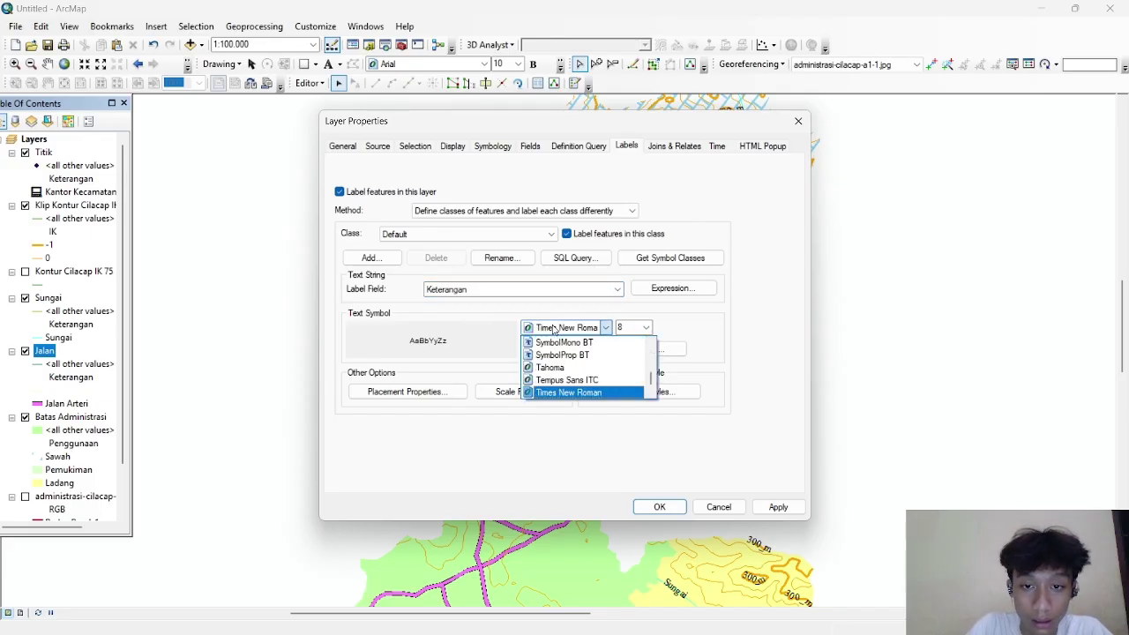
key("Return")
left_click(645, 327)
left_click(628, 363)
Step: Set the Jalan layer's label placement to Curved with On the line enabled, and apply the settings
left_click(434, 394)
left_click(447, 240)
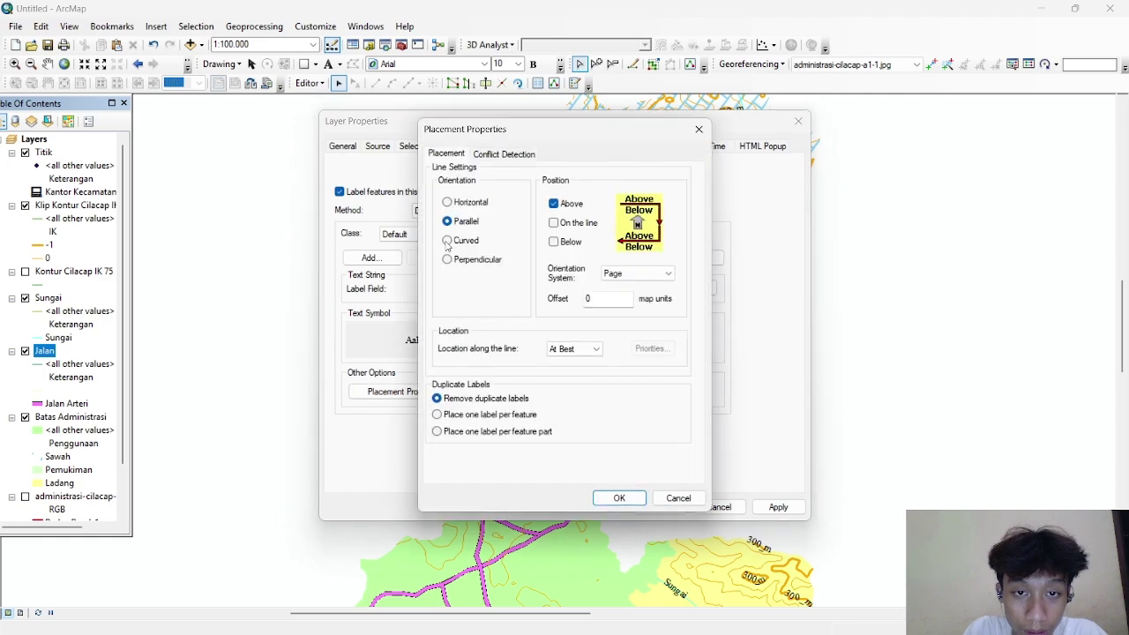
left_click(553, 223)
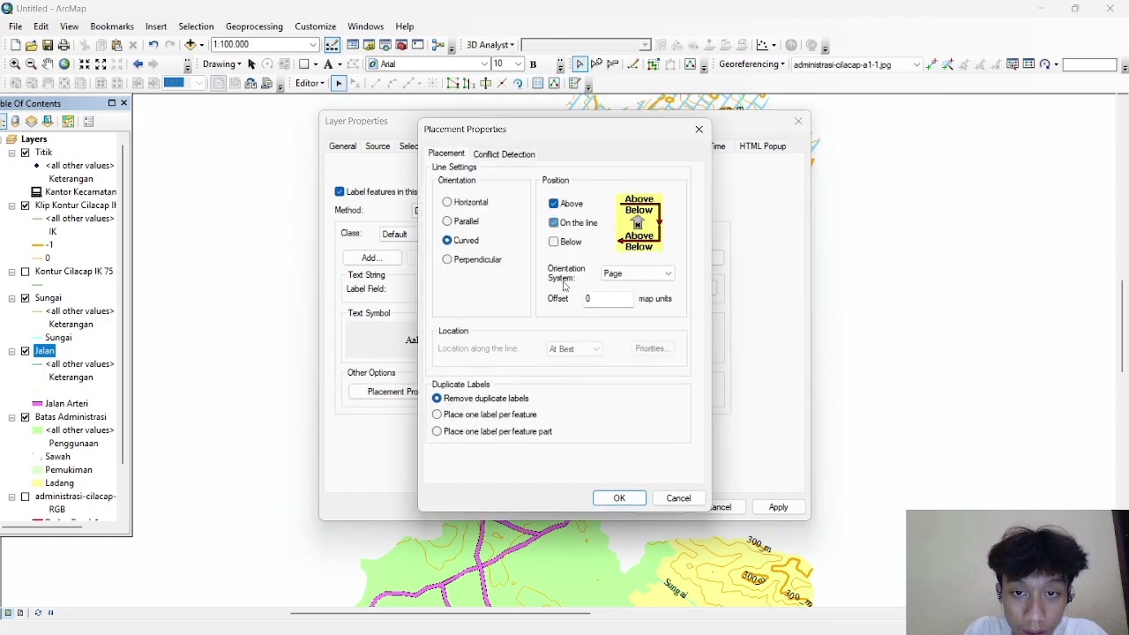
left_click(618, 497)
left_click(778, 506)
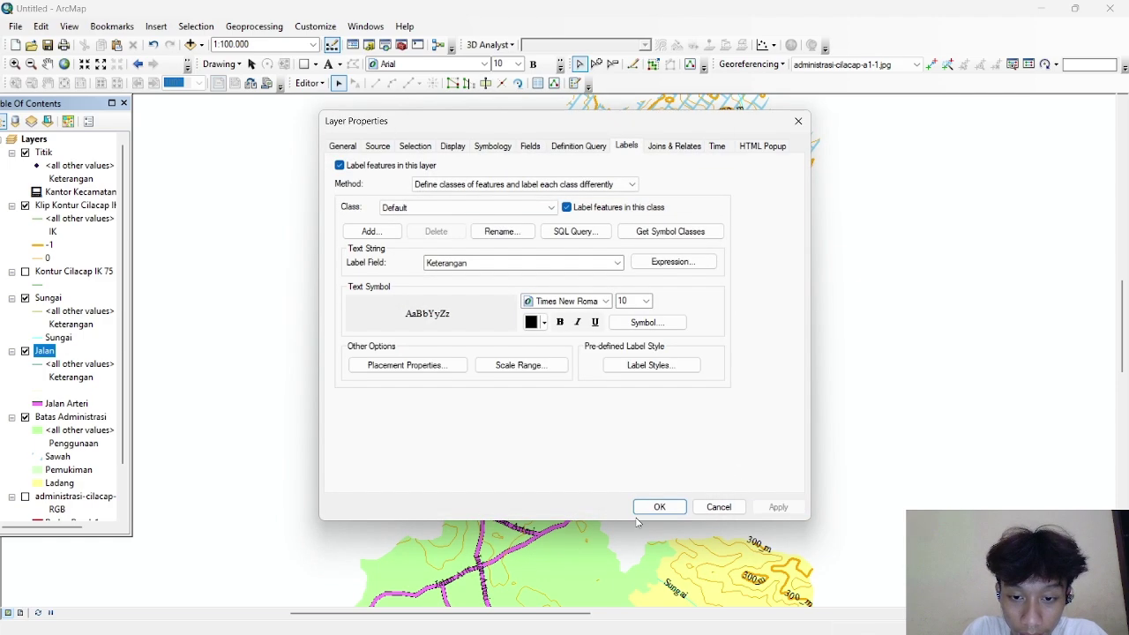
left_click(659, 506)
left_click_drag(599, 599, 434, 508)
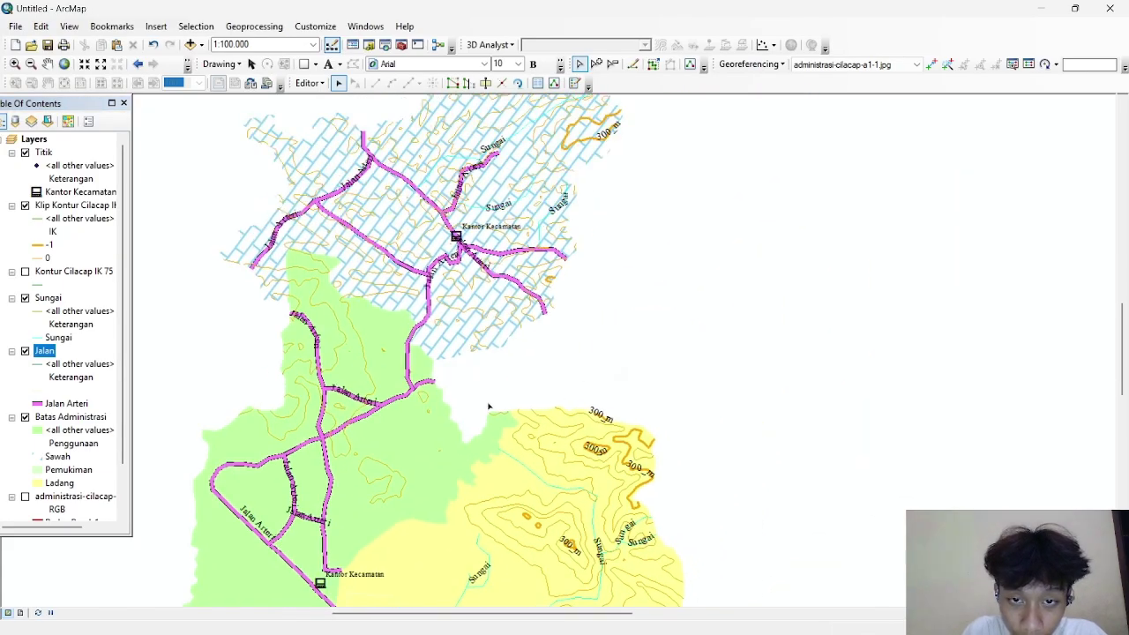
Step: Set the Batas Administrasi layer to label by classes of features, with Penggunaan as the label field
left_click(70, 416)
right_click(72, 414)
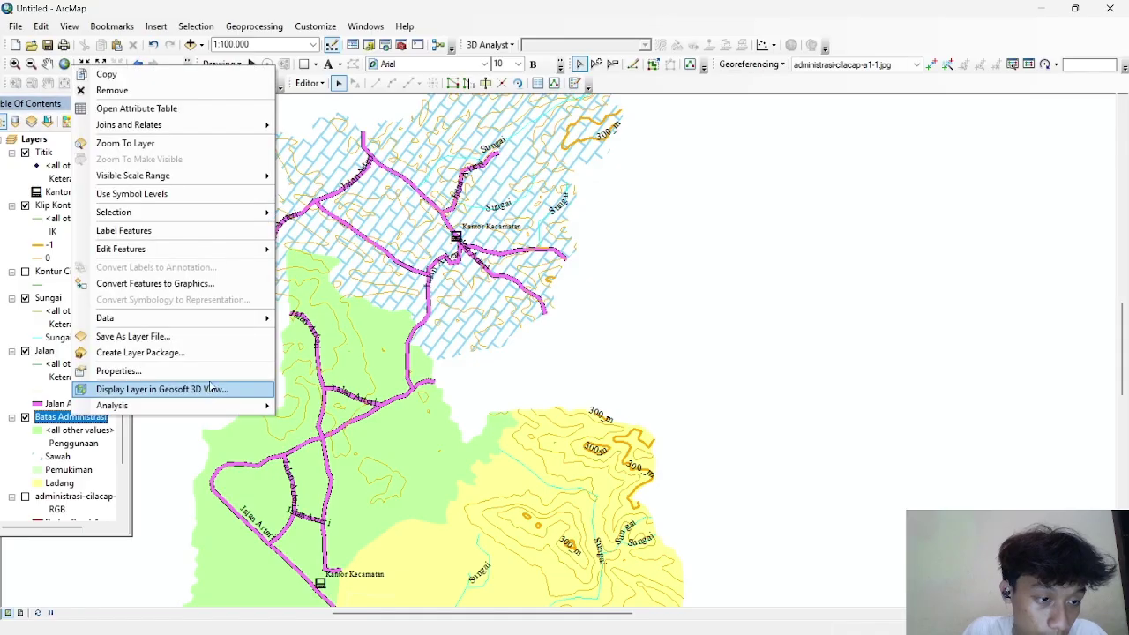
left_click(151, 377)
left_click(518, 215)
left_click(617, 289)
left_click(609, 319)
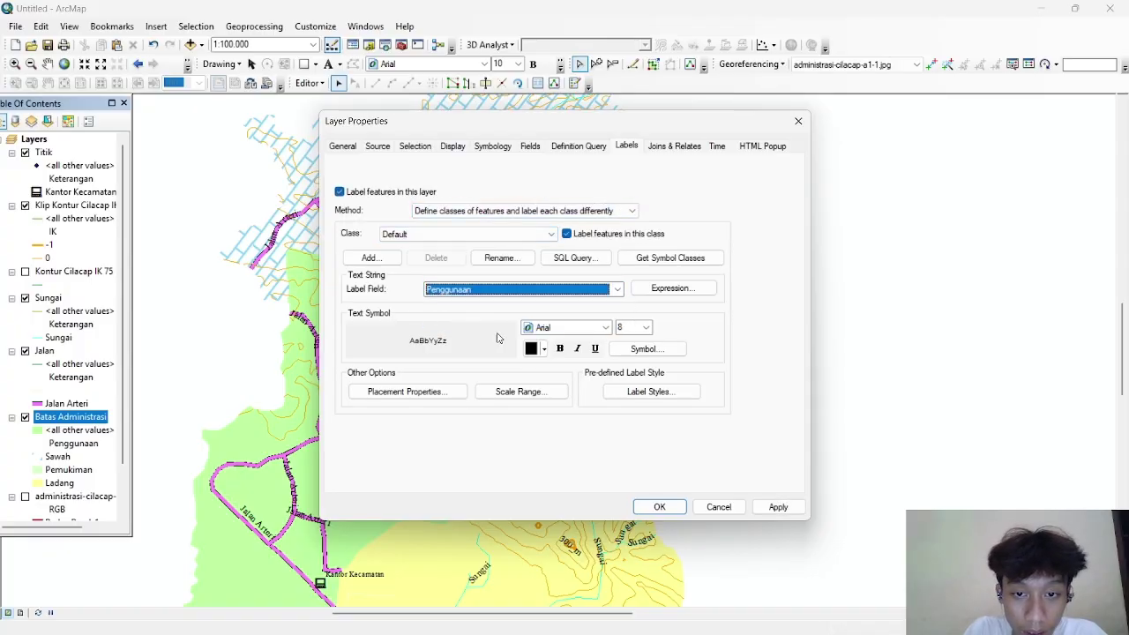
Step: Set the Batas Administrasi layer's label text to Times New Roman, size 10
left_click(553, 331)
type("ti")
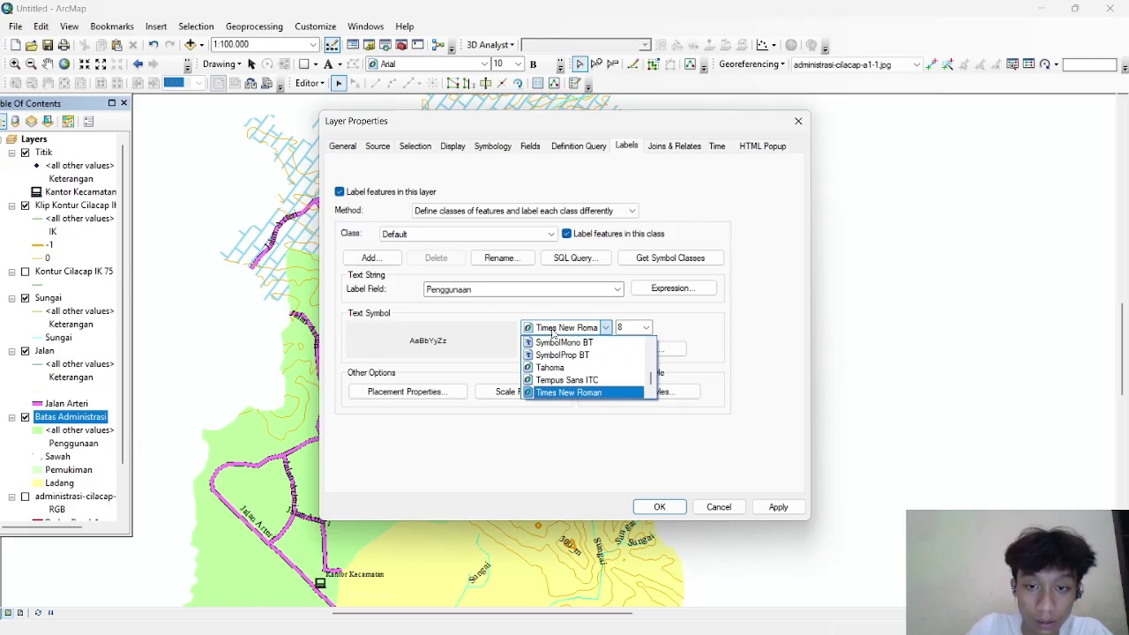
key("Return")
left_click(646, 327)
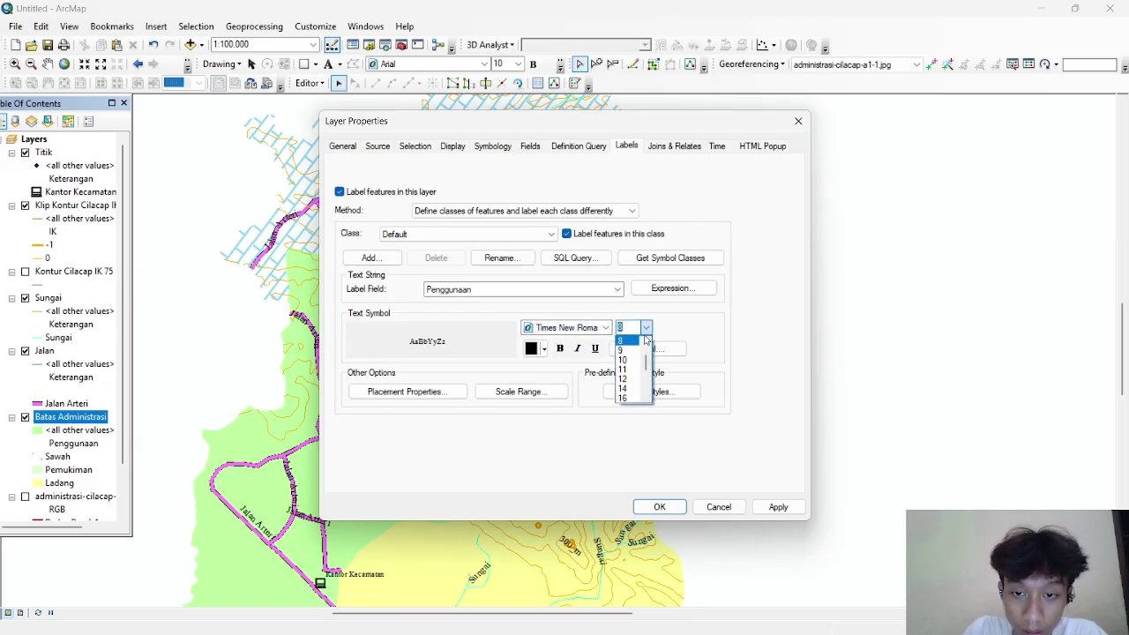
left_click(628, 365)
Step: Keep the Batas Administrasi labels Always horizontal with one label per feature part, and apply the label settings
left_click(428, 391)
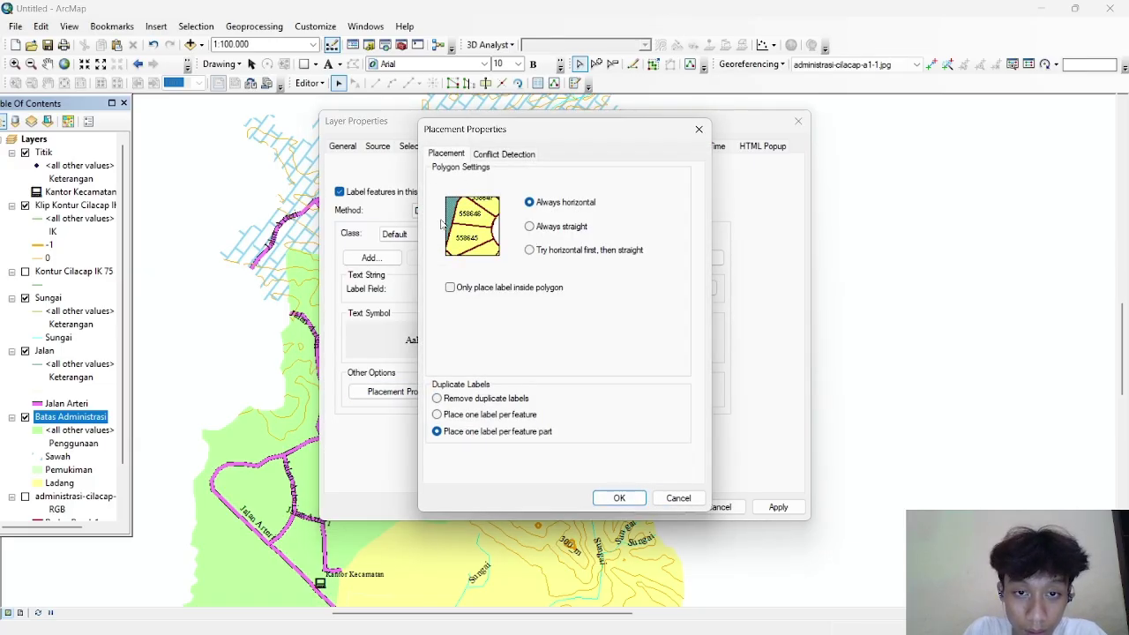
left_click(530, 251)
left_click(530, 203)
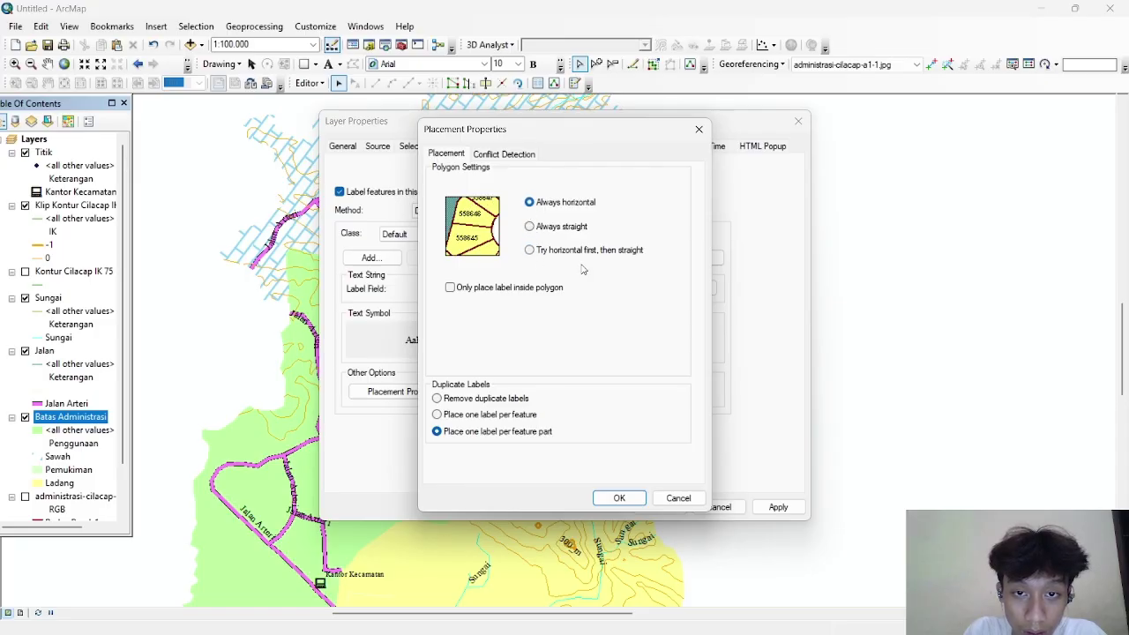
left_click(617, 499)
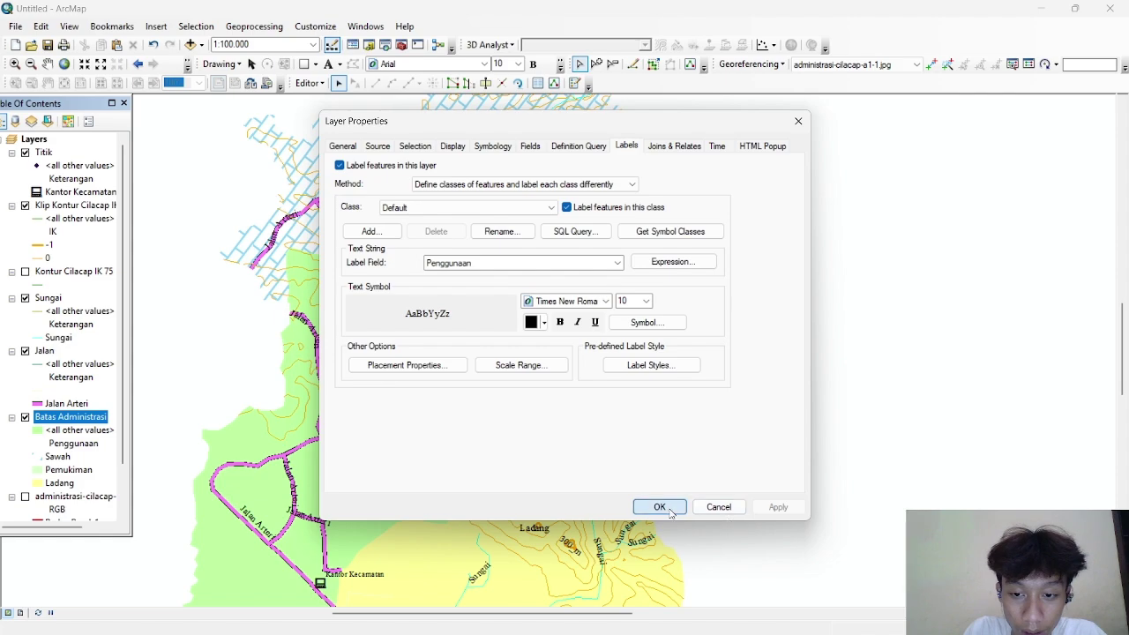
left_click(660, 507)
Step: Examine the land use, road, river, contour and office labels across the whole map at several scales
left_click_drag(328, 507, 430, 269)
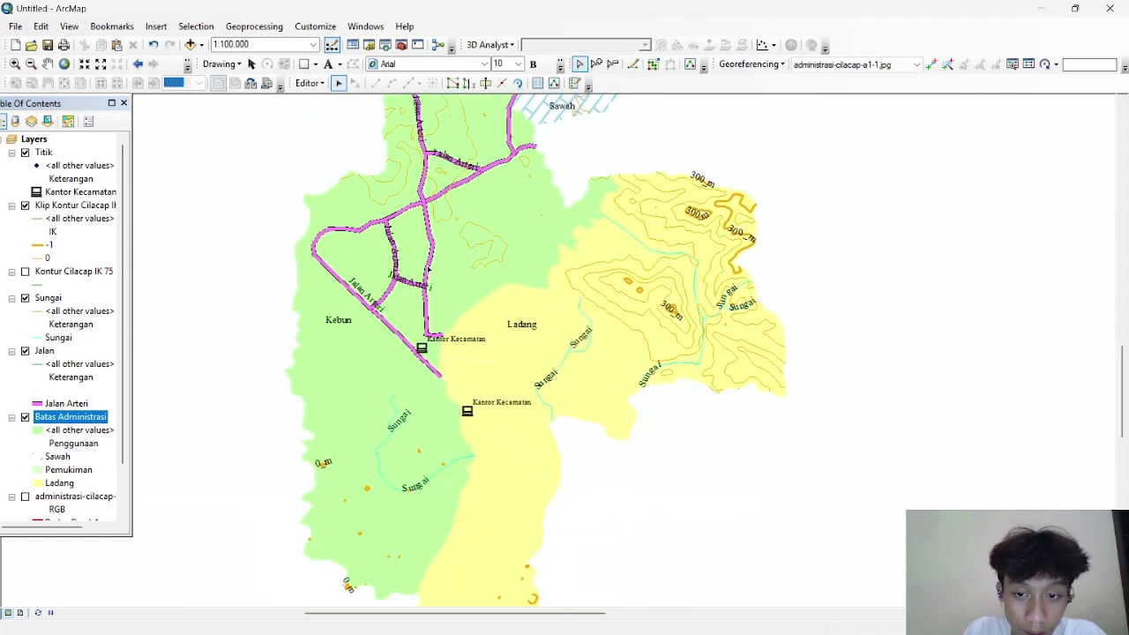
mouse_move(615, 405)
left_mouse_down()
mouse_move(559, 382)
mouse_move(436, 473)
mouse_move(510, 344)
left_mouse_up()
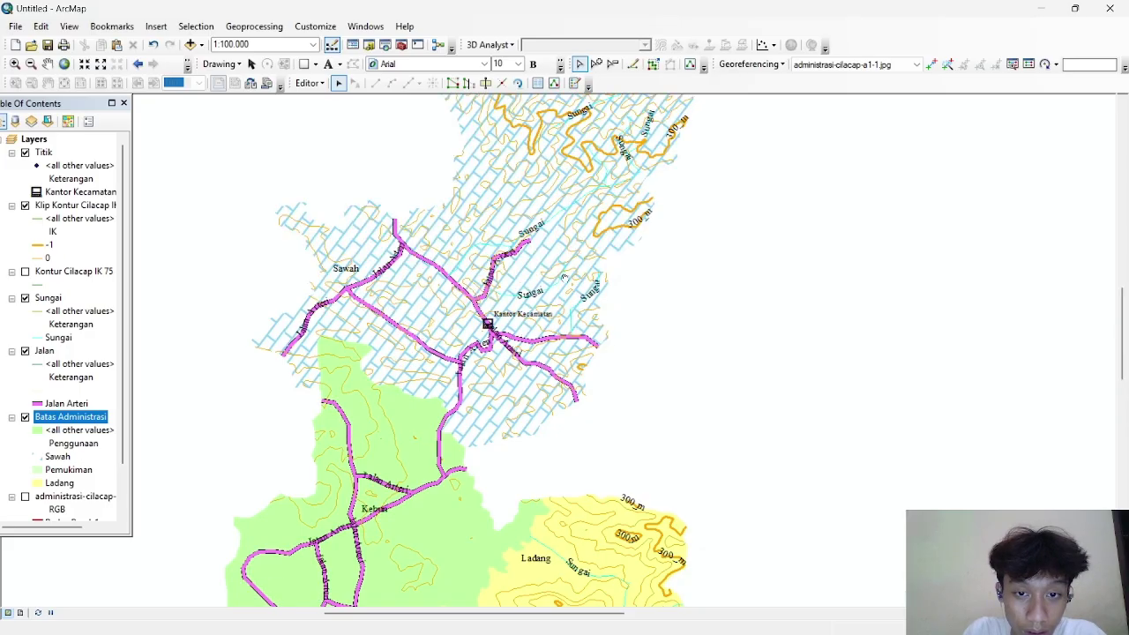
left_click_drag(564, 278, 499, 386)
left_click_drag(433, 468, 547, 351)
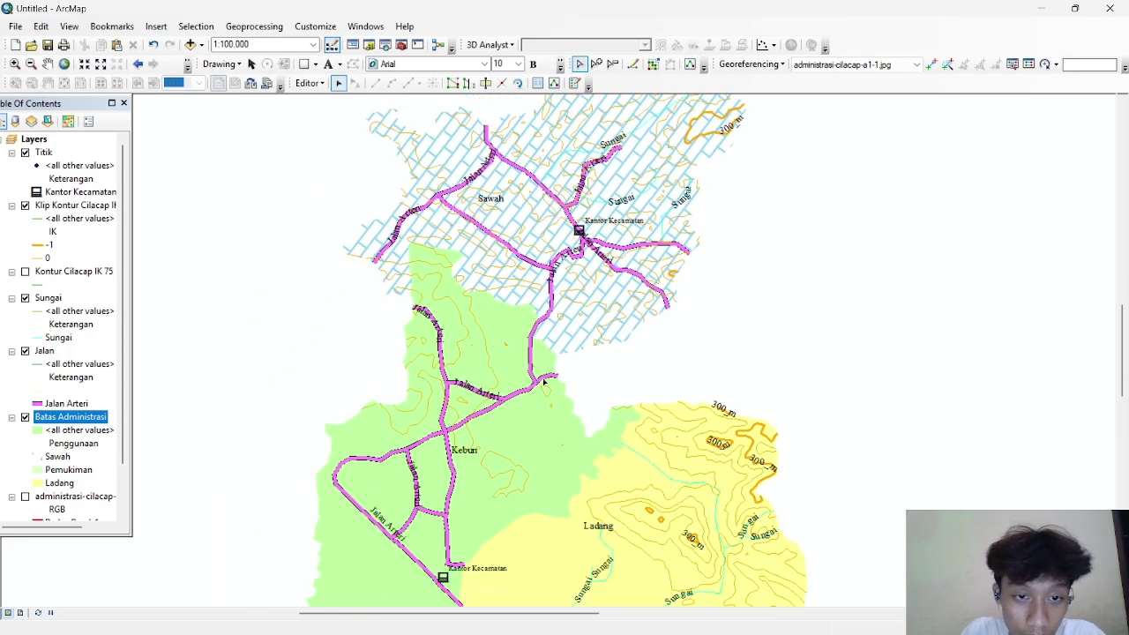
left_click_drag(499, 283, 499, 330)
scroll(803, 486, "up", 2)
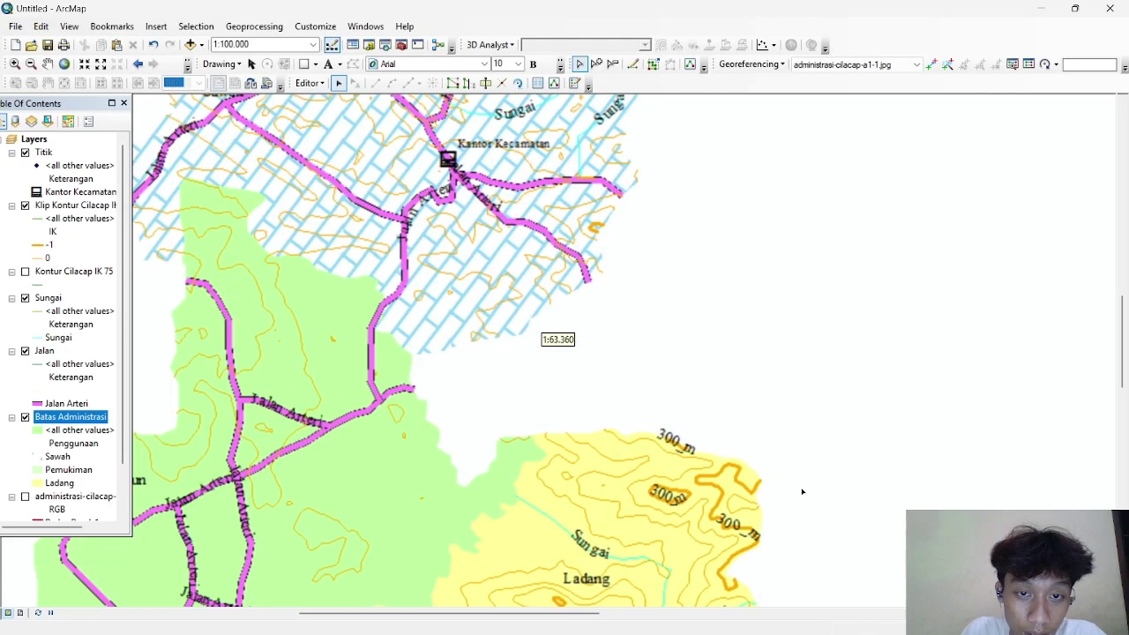
scroll(743, 533, "down", 2)
left_click_drag(743, 532, 705, 425)
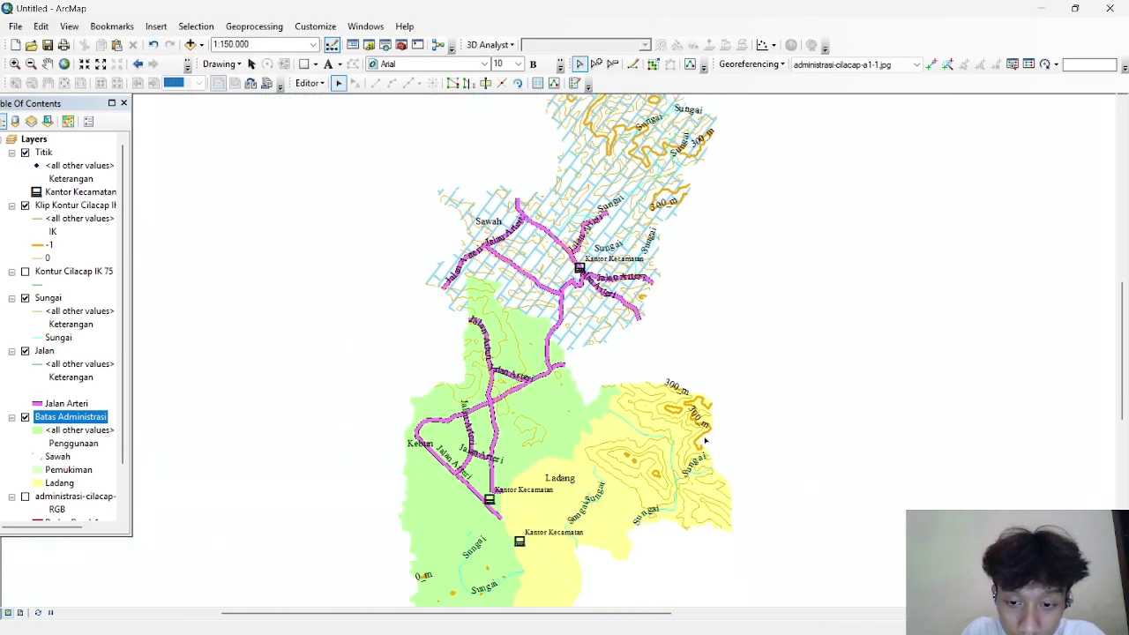
left_click_drag(711, 495, 712, 385)
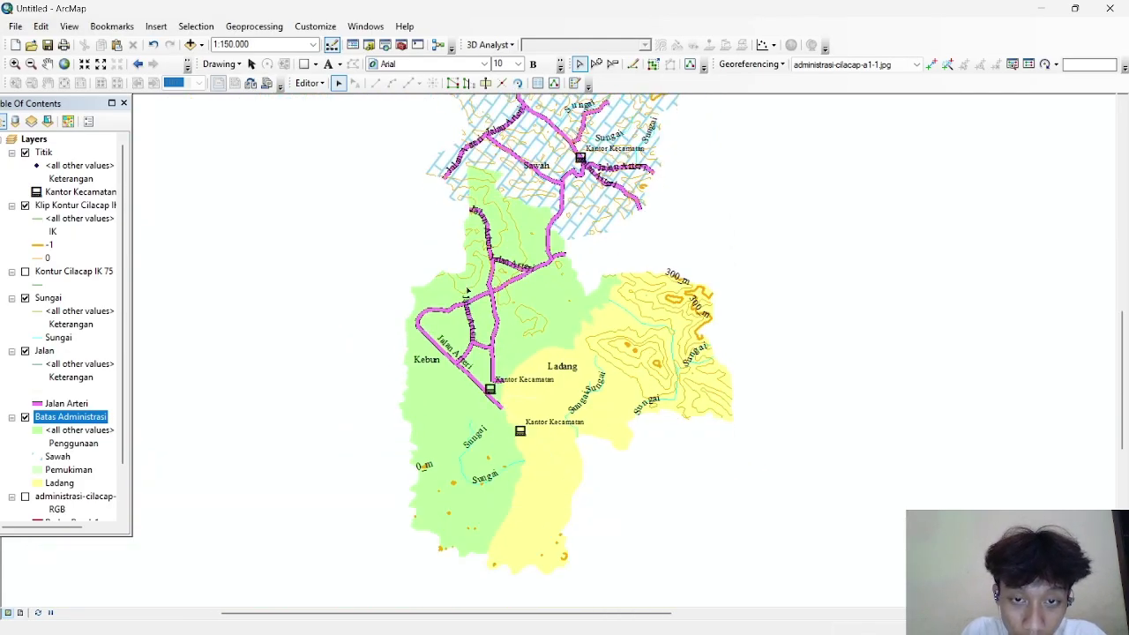
scroll(538, 317, "down", 2)
left_click_drag(650, 280, 657, 318)
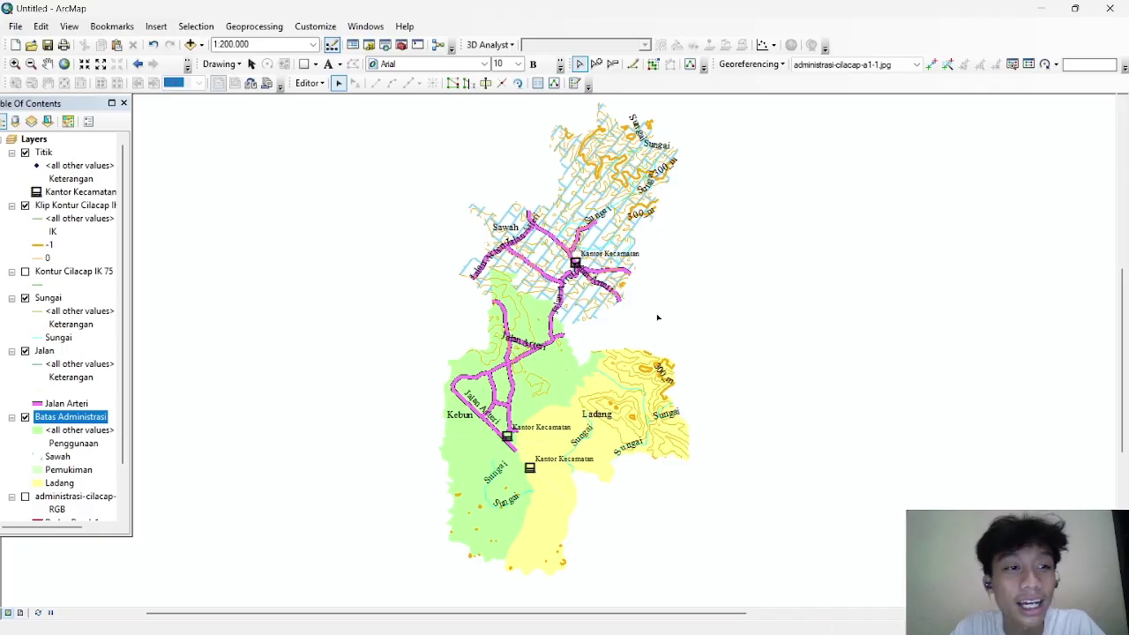
Step: Start saving the map document under a new name in the SIL project folder inside Documents, Kuliah
left_click(16, 26)
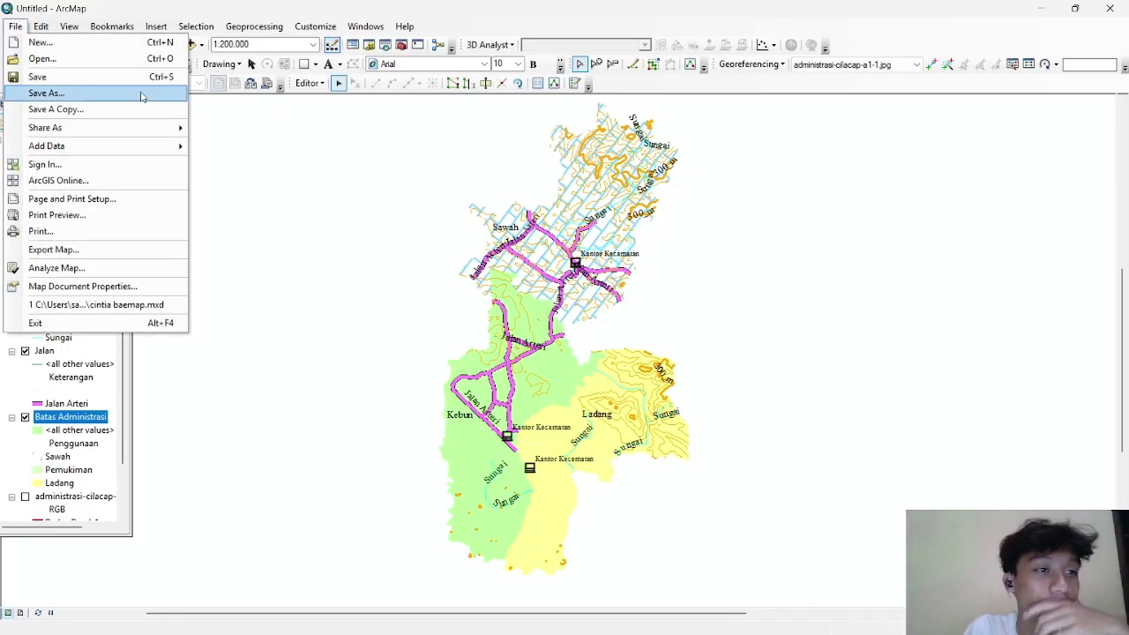
left_click(114, 95)
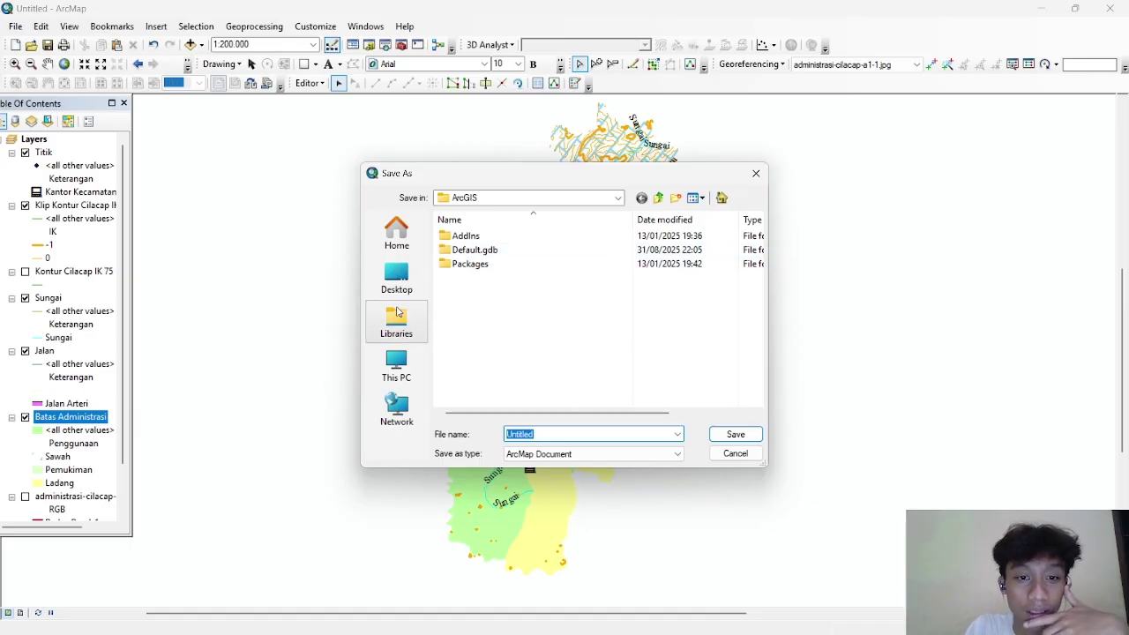
left_click(396, 366)
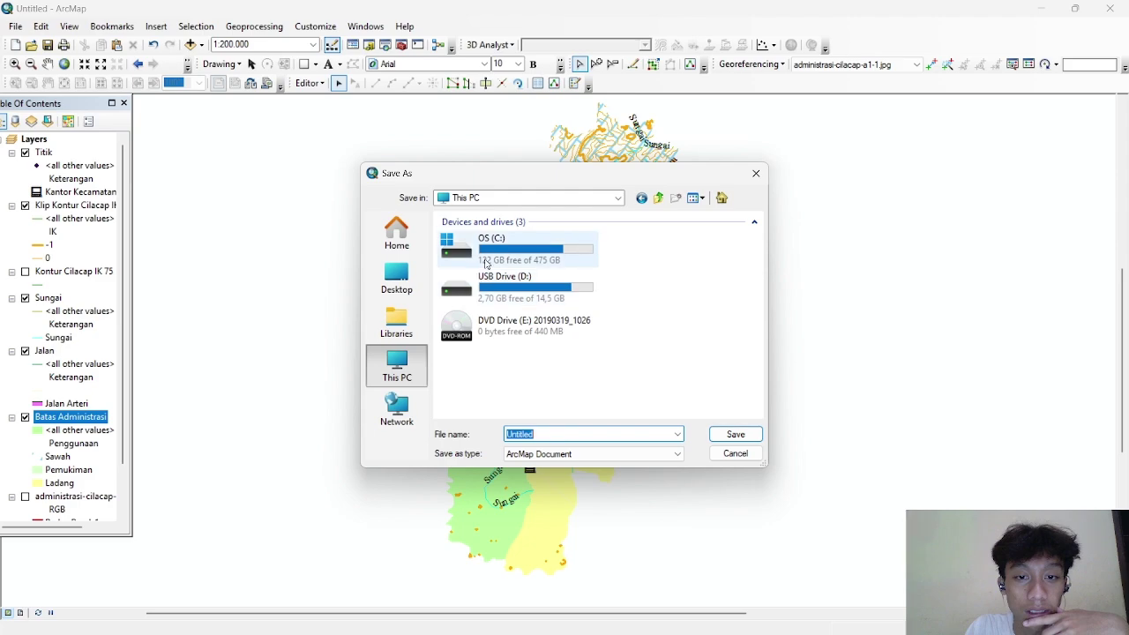
left_click(397, 277)
left_click(498, 349)
double_click(500, 349)
scroll(494, 335, "down", 3)
left_click(480, 322)
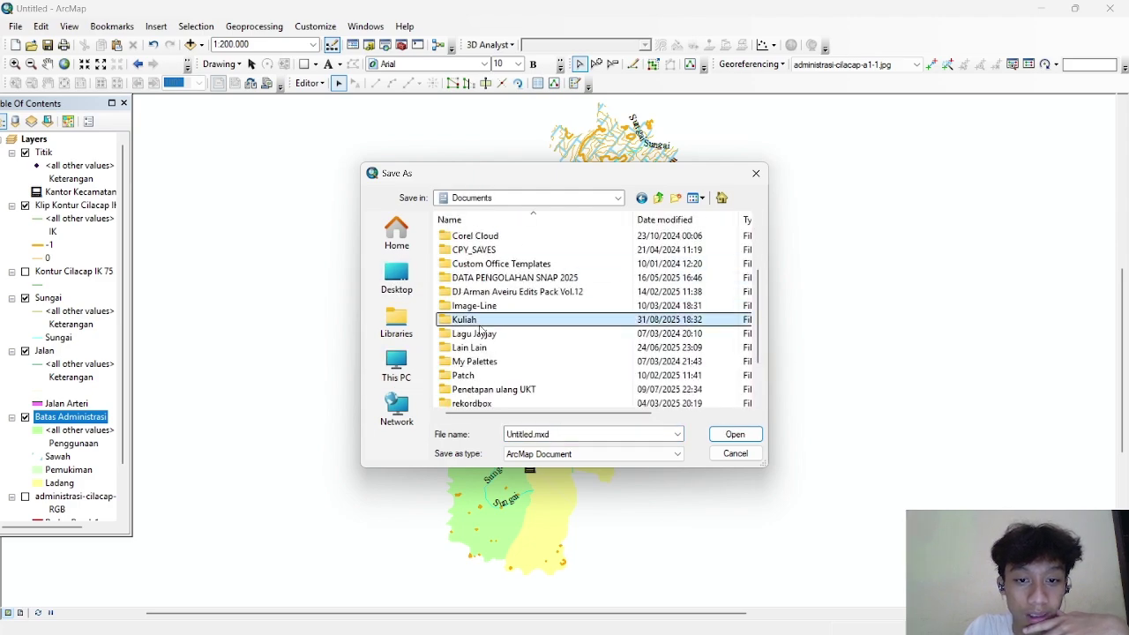
double_click(494, 319)
double_click(480, 250)
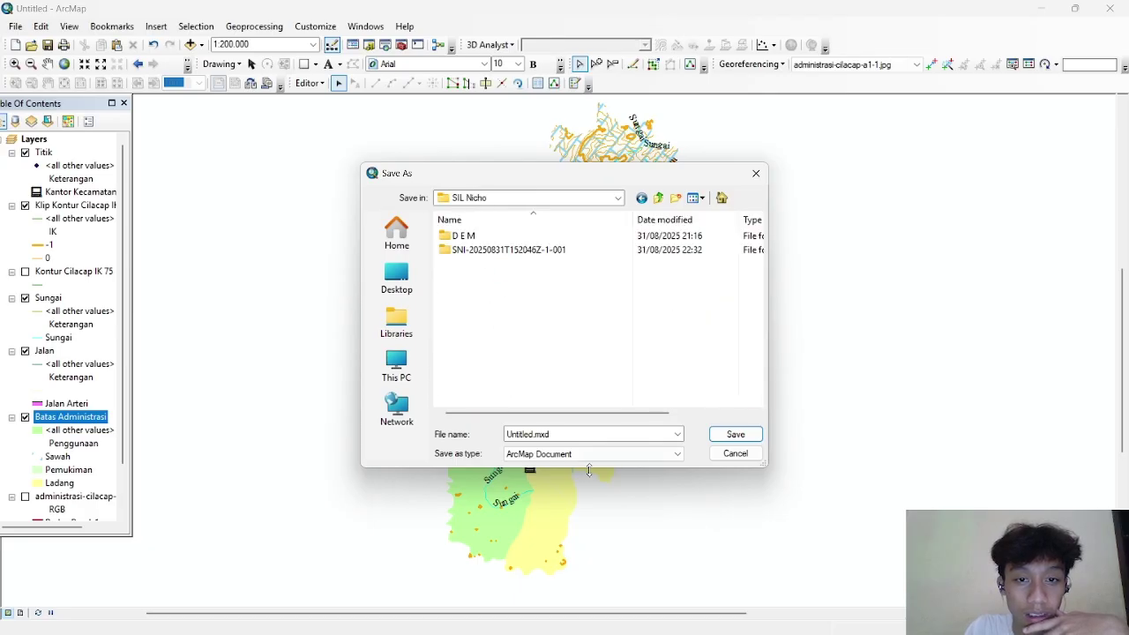
Step: Try to save the map document as "Peta Penggunaan Lahan Cilacap Skala 1 : 150000"
double_click(568, 435)
key("BackSpace")
type("Pet")
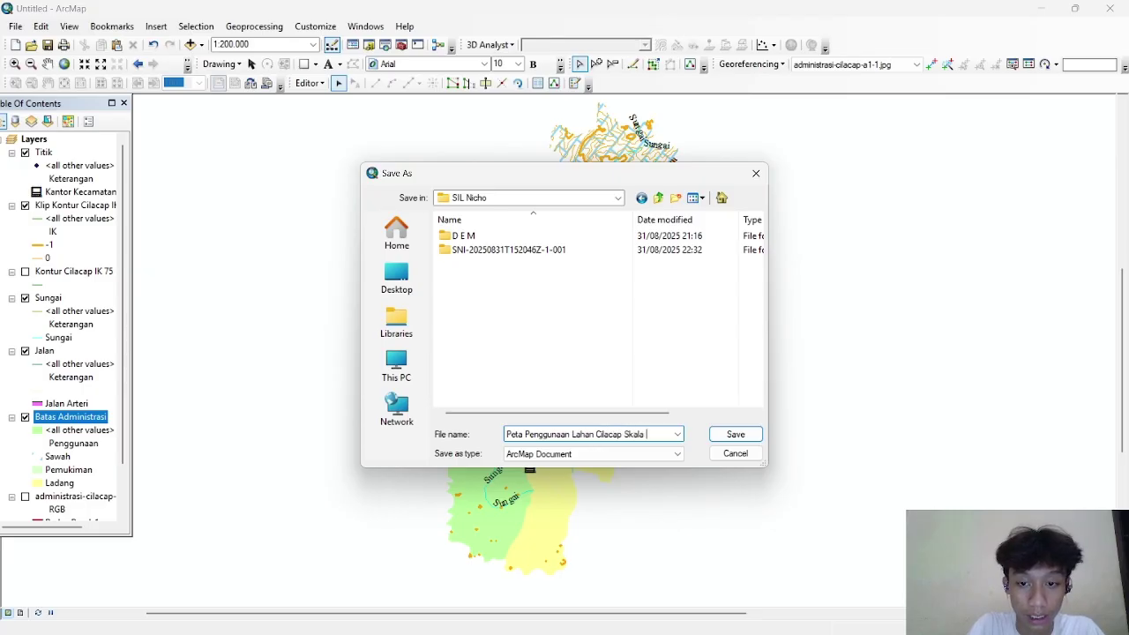
type("150000")
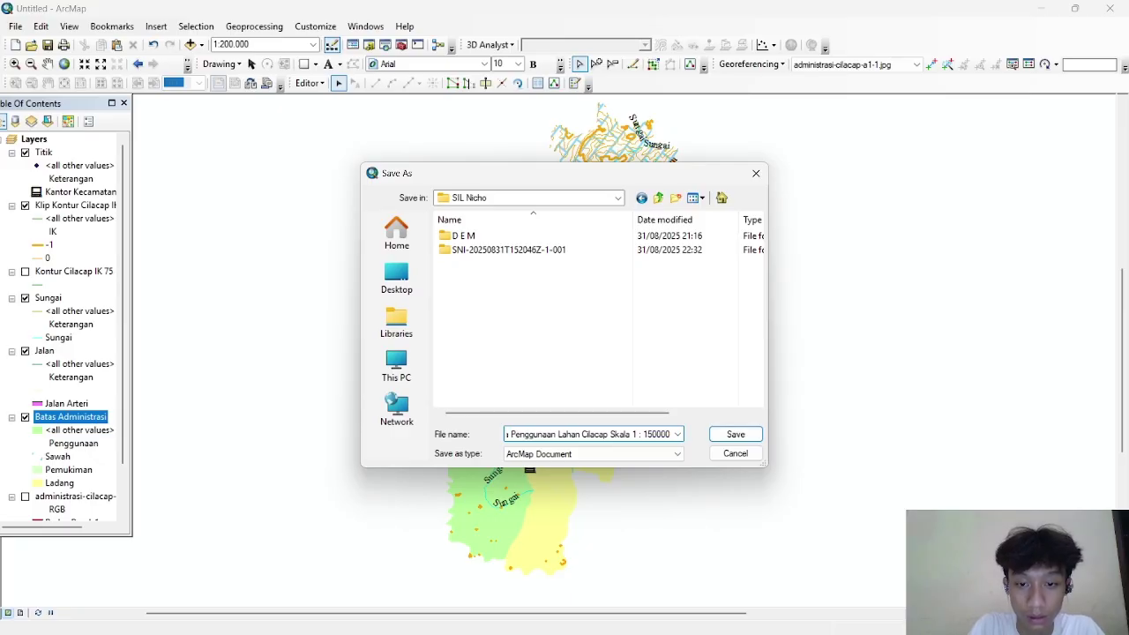
key("Return")
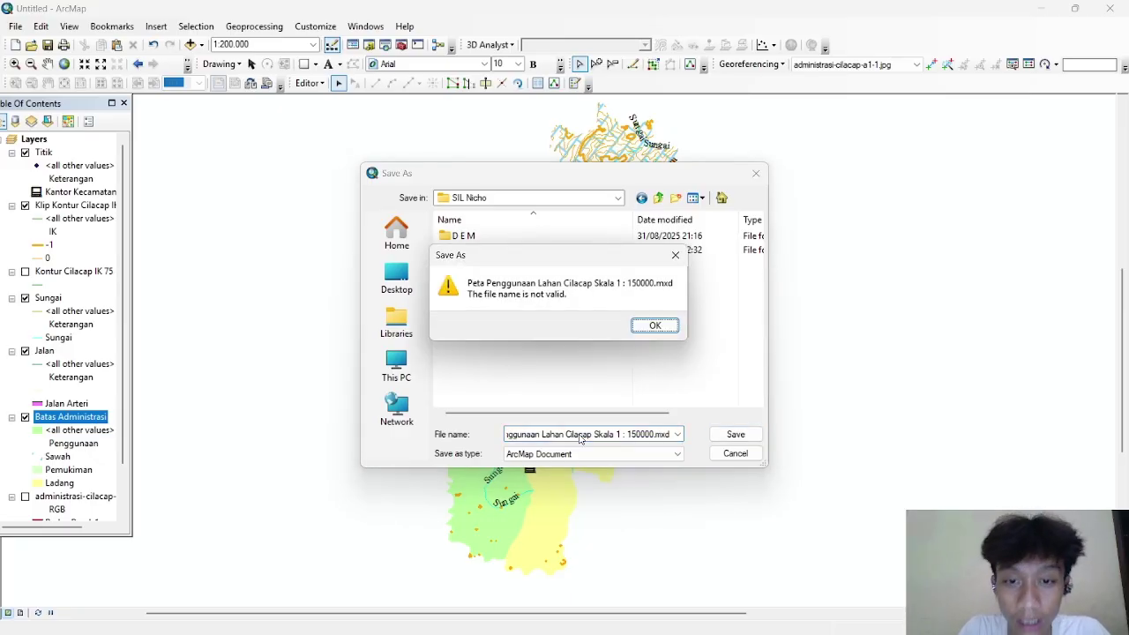
left_click(669, 326)
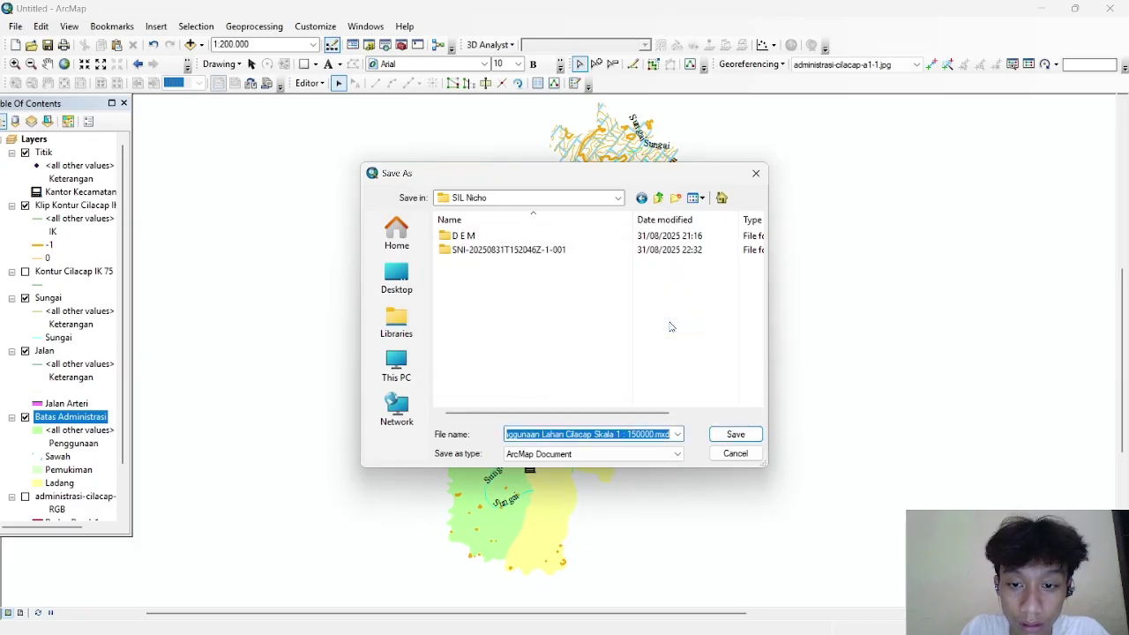
left_click(672, 435)
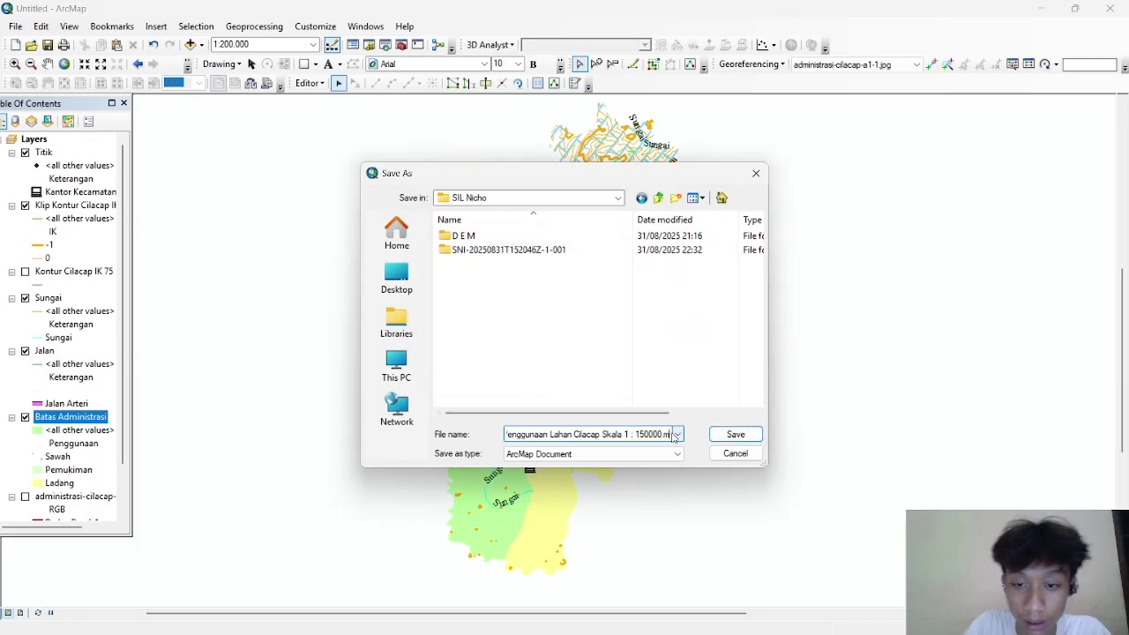
key("Return")
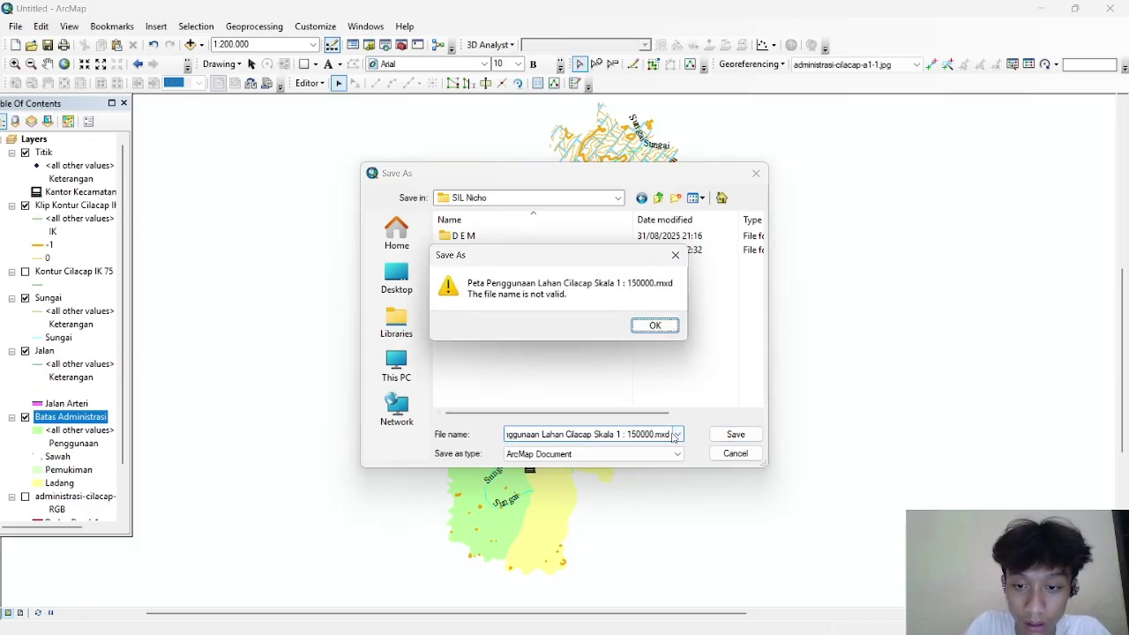
left_click(669, 330)
Step: Save the map document as "Peta Cilacap" in the SIL project folder
key("BackSpace")
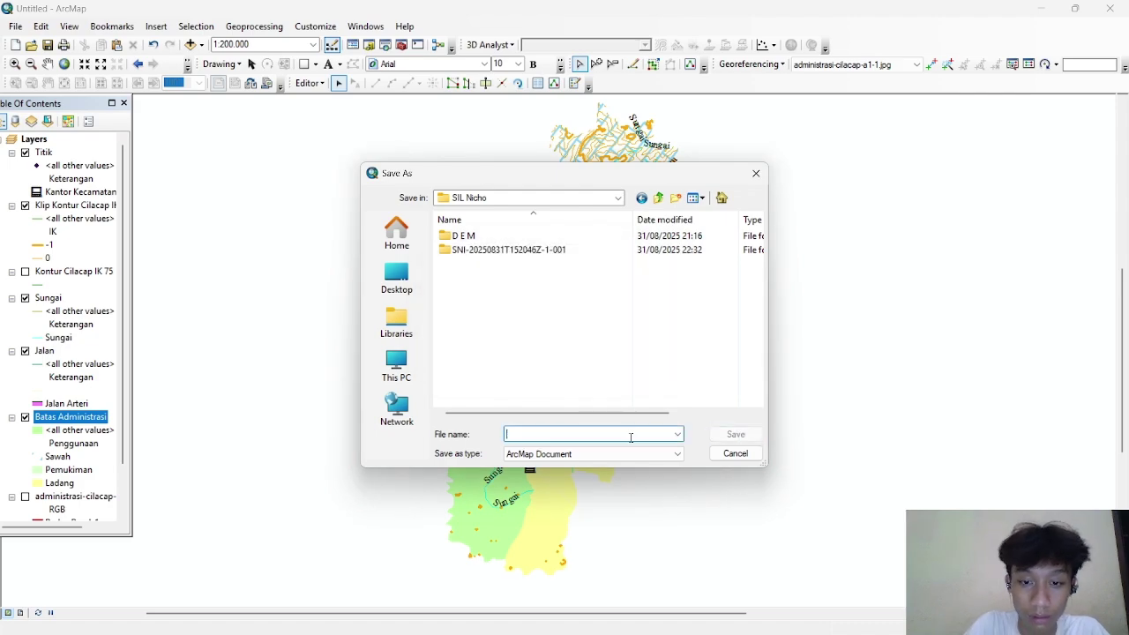
type("Peta c")
type("ilacap")
key("Return")
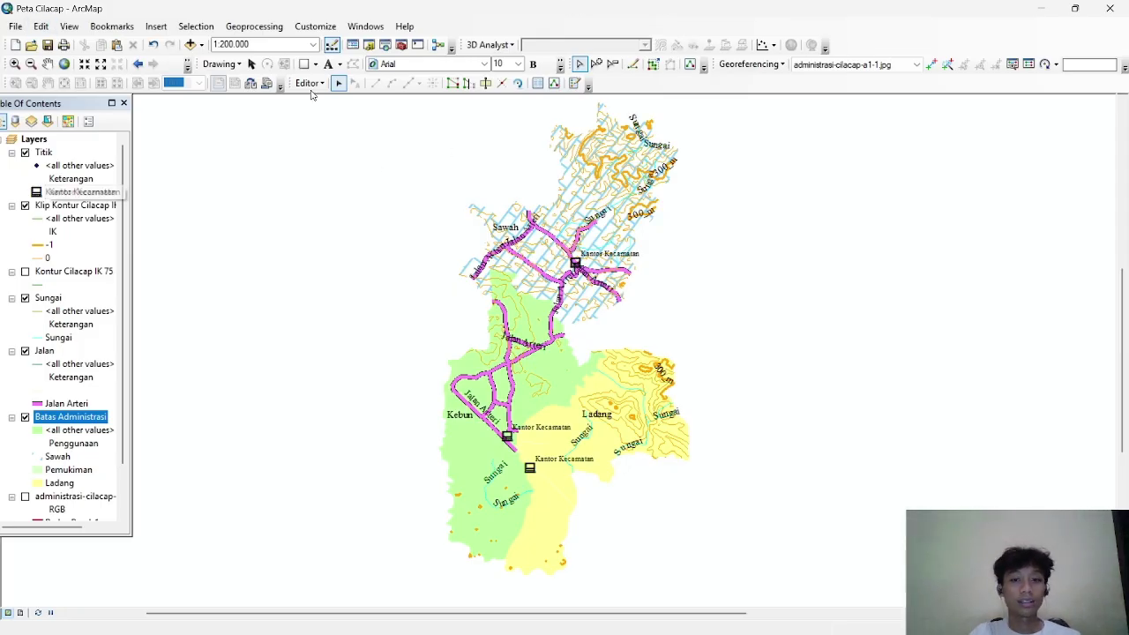
Step: Examine the land use areas, roads, rivers, contours and office labels in the northern and southern parts of the map
scroll(640, 351, "down", 2)
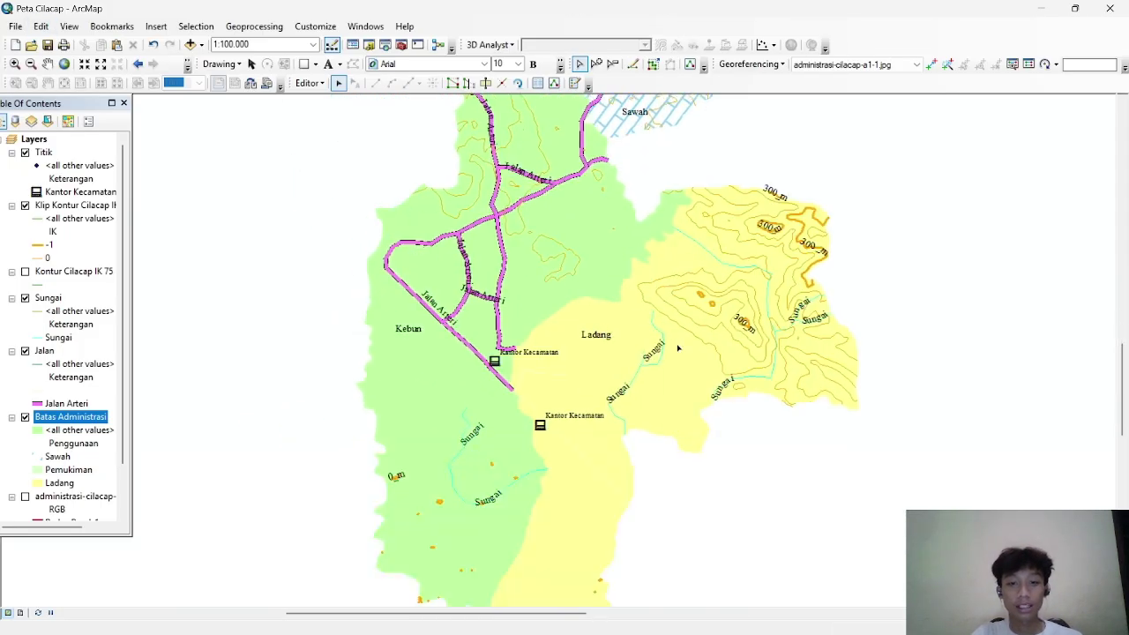
key("Up")
key("Up")
key("Up")
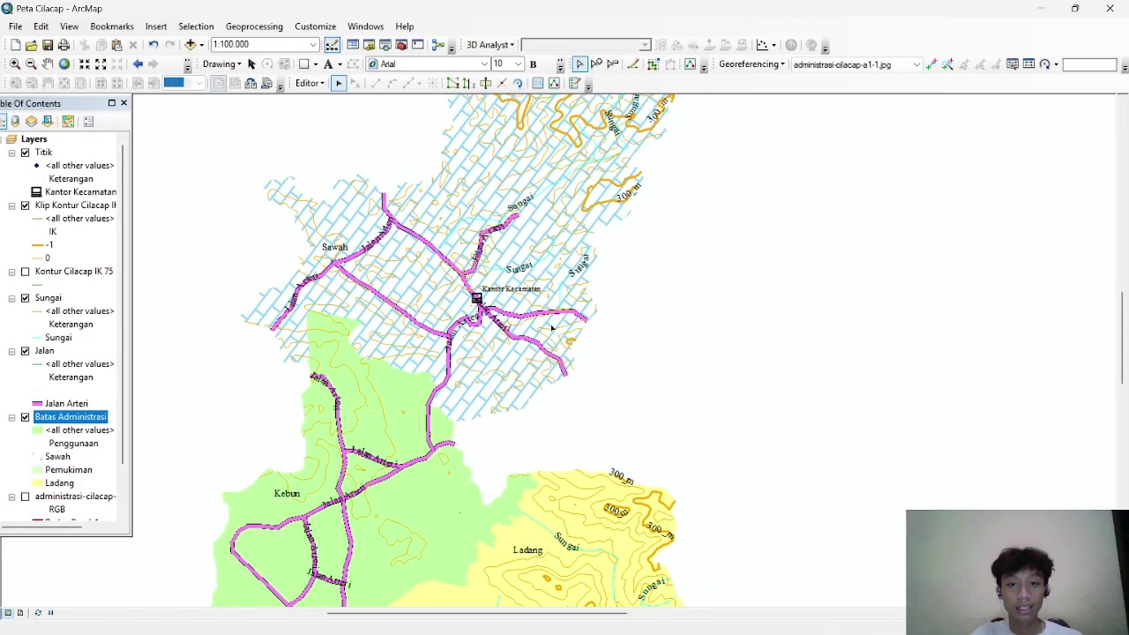
key("Right")
key("Right")
key("Right")
key("Down")
key("Left")
key("Left")
key("Down")
key("Left")
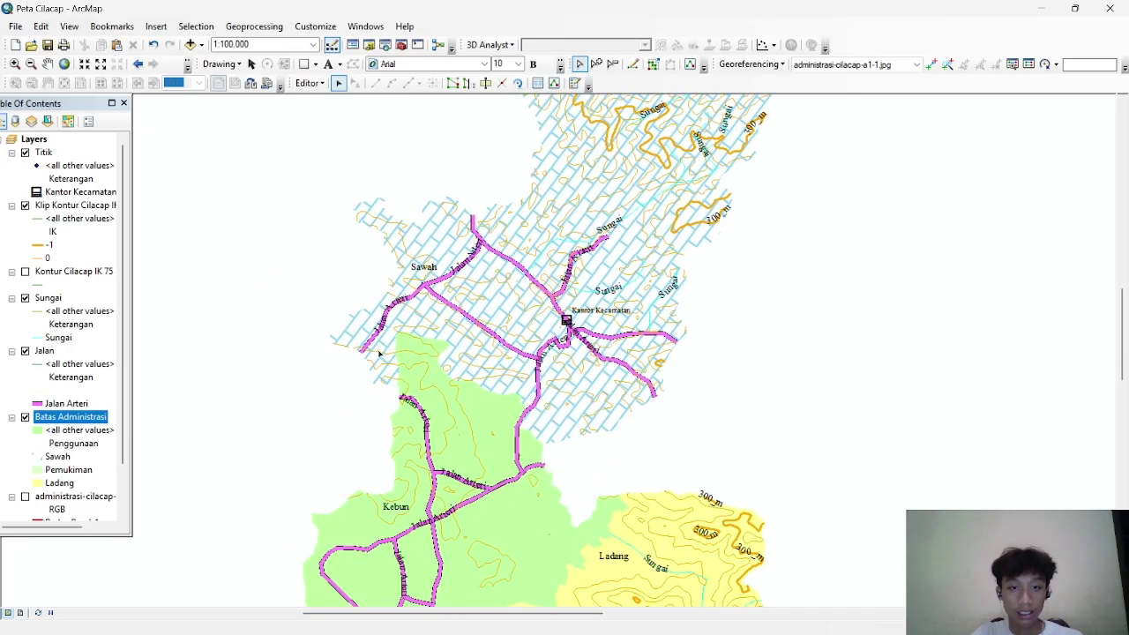
scroll(611, 351, "up", 5)
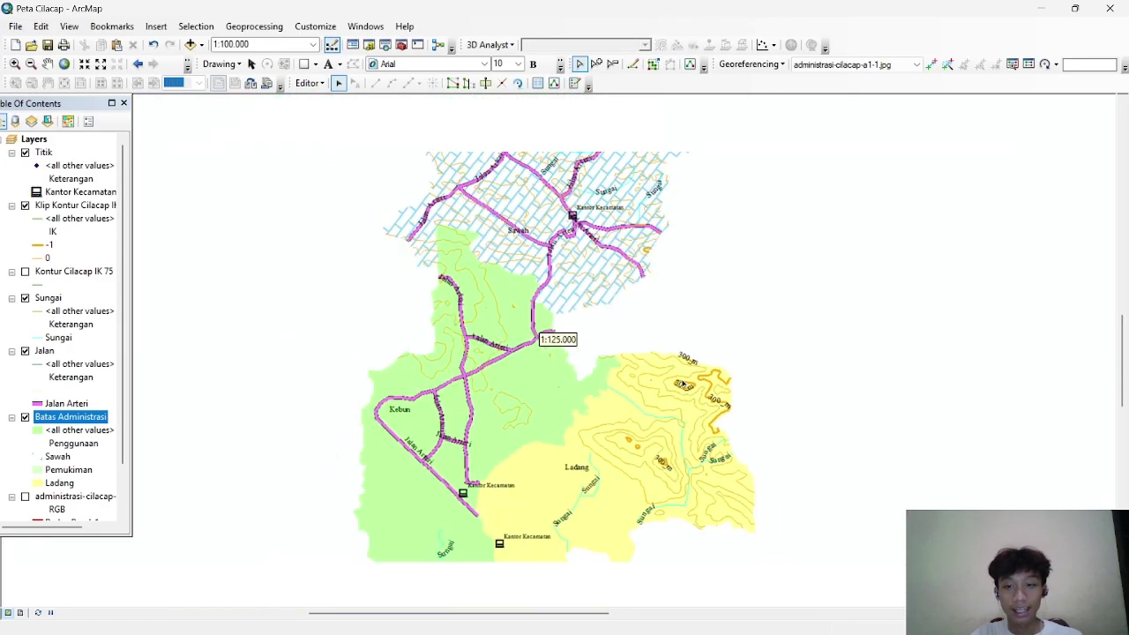